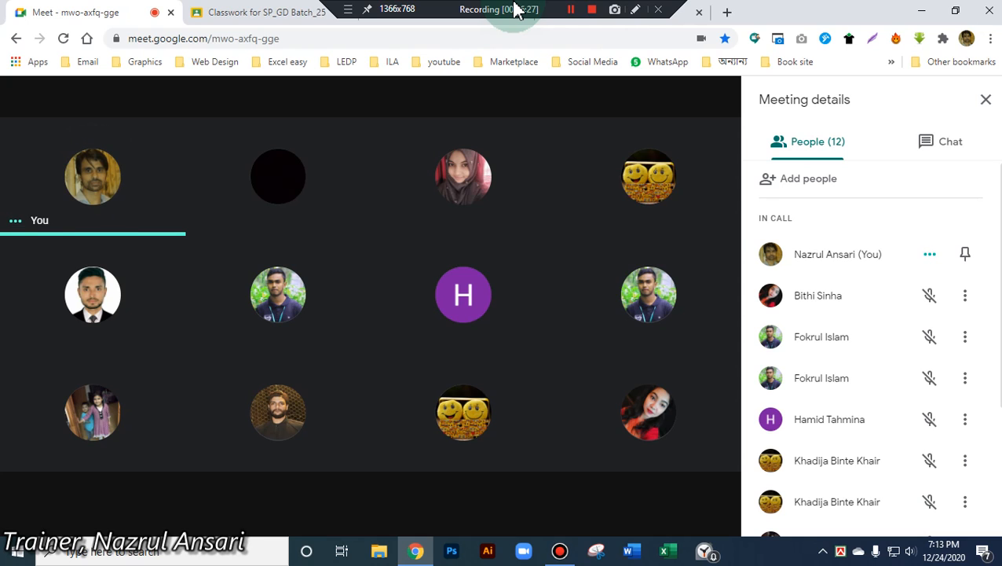
# Start presenting the screen to the meeting participants
pyautogui.click(648, 497)
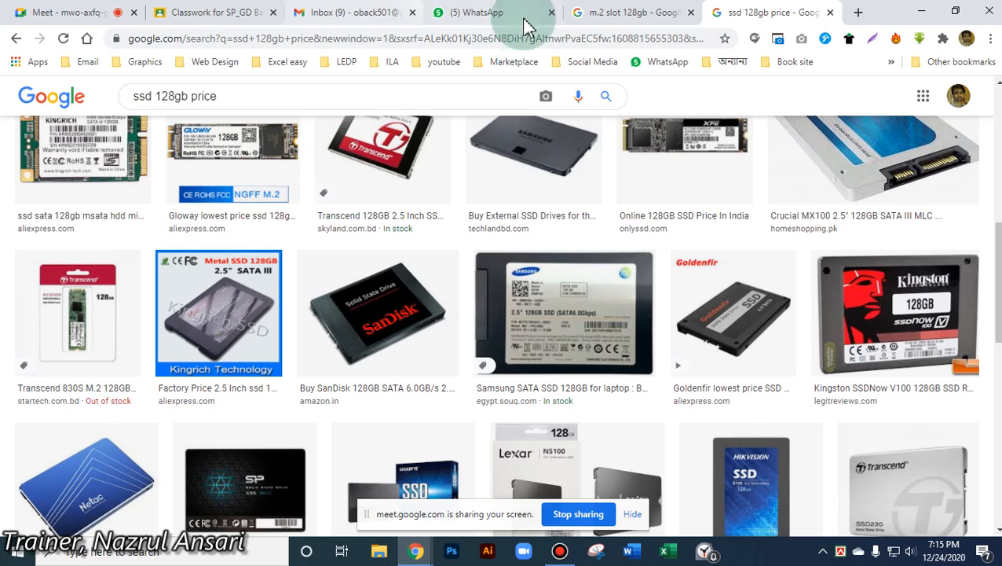
# Open the Gigabyte M.2 PCIe SSD 128GB product page from the "m.2 slot 128gb" web results and examine its price, features and pictures
pyautogui.click(608, 12)
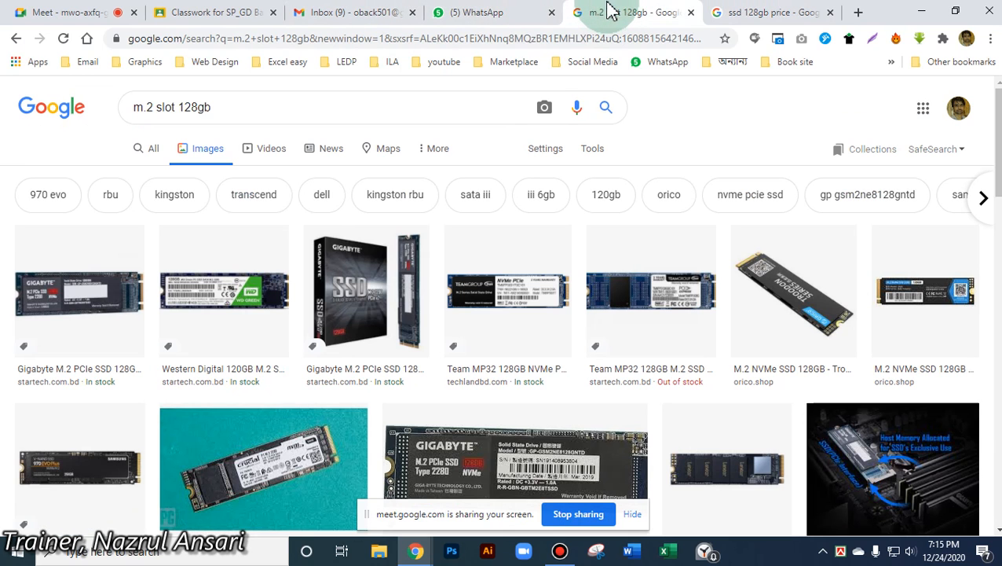
pyautogui.click(154, 148)
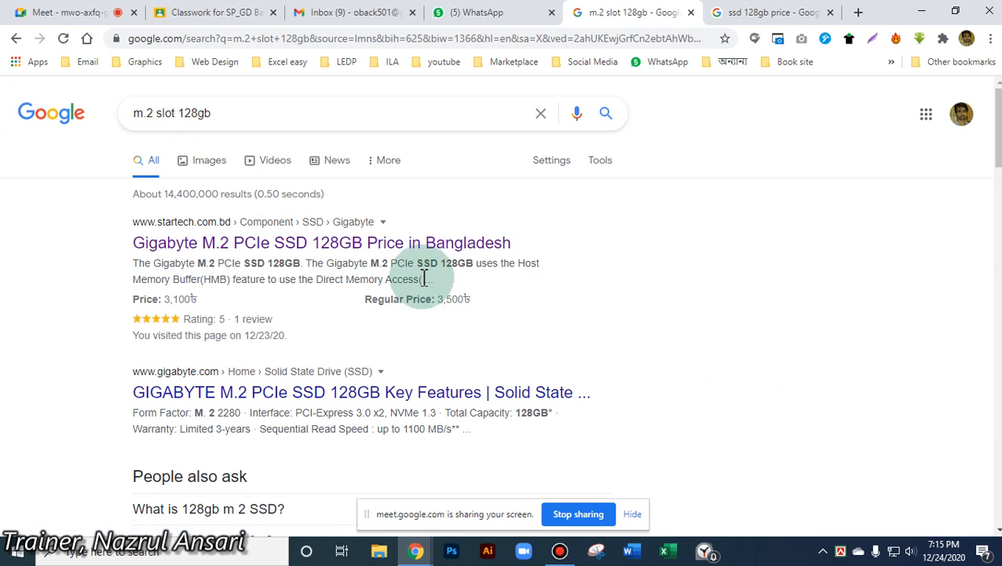
pyautogui.click(322, 243)
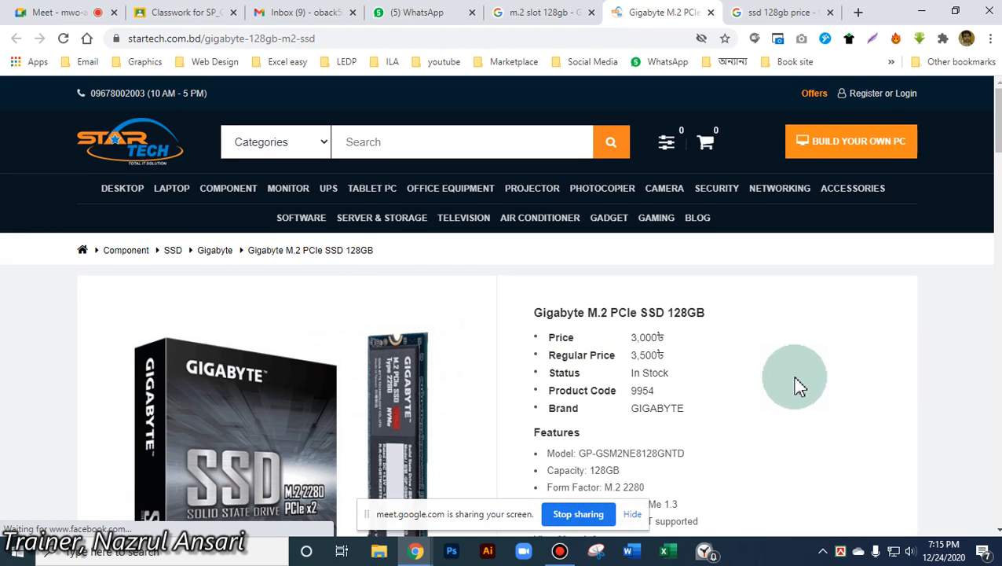
pyautogui.scroll(-1, 797, 393)
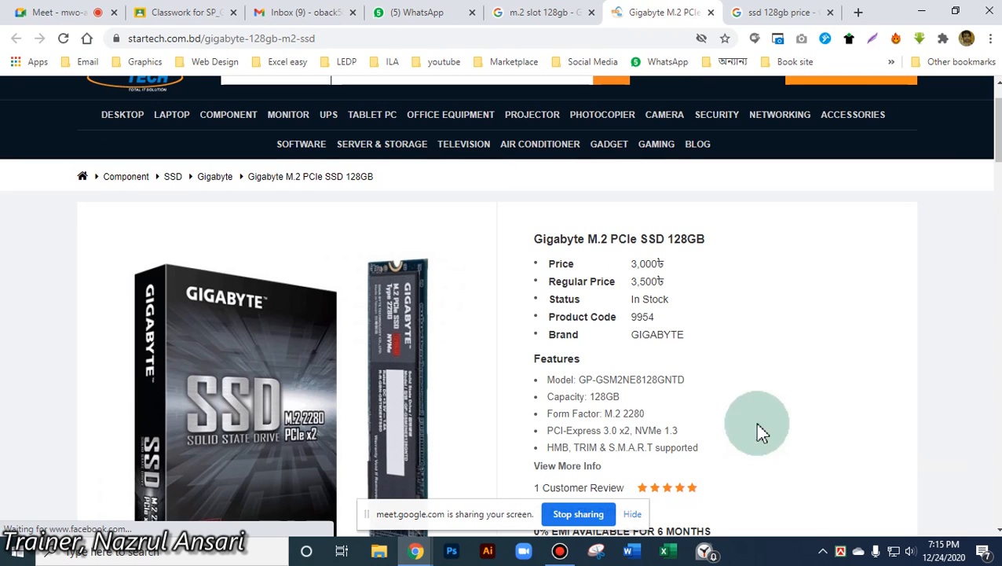
pyautogui.scroll(-3, 799, 414)
pyautogui.scroll(4, 398, 397)
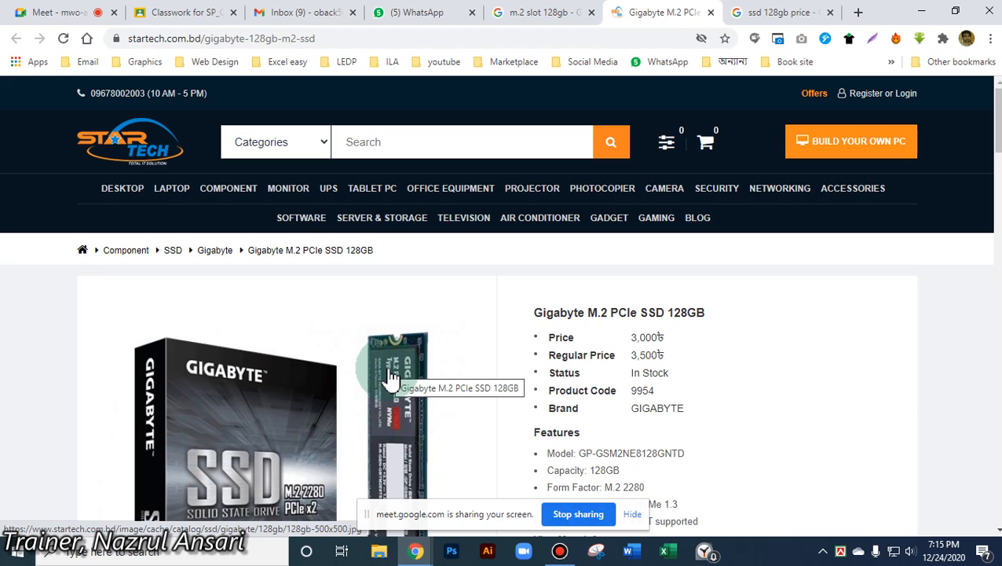
pyautogui.scroll(-1, 483, 376)
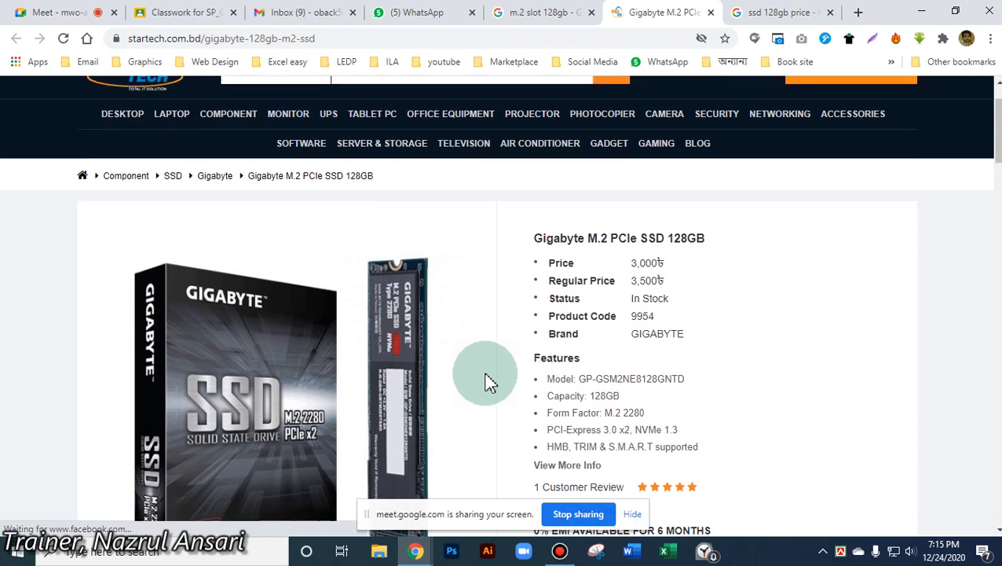
pyautogui.scroll(-2, 481, 370)
pyautogui.scroll(2, 481, 373)
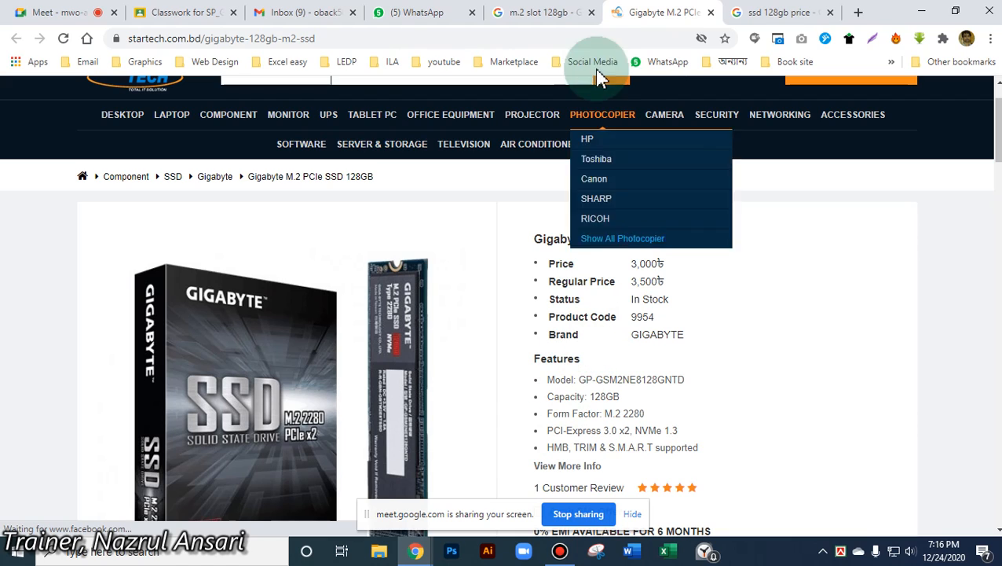
# Browse the "ssd 128gb price" image results and preview the AData XPG SX900 and the Western Digital M.2 SSD
pyautogui.click(772, 12)
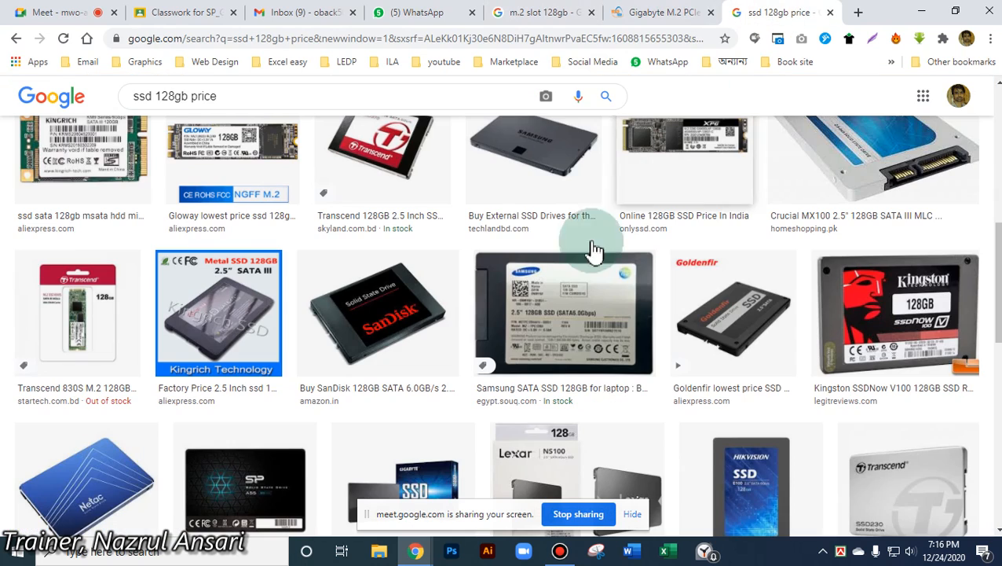
pyautogui.scroll(-3, 542, 363)
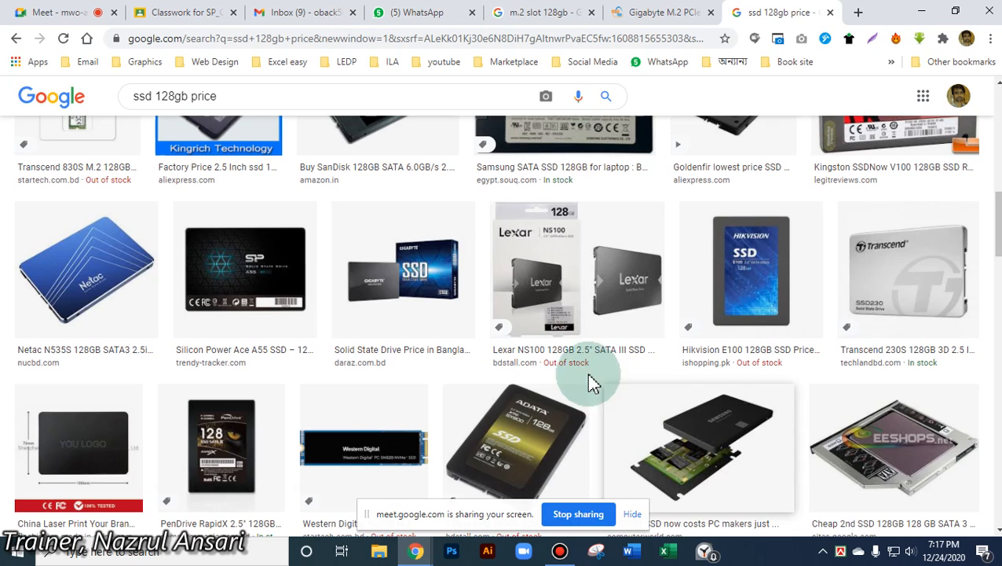
pyautogui.scroll(-2, 586, 369)
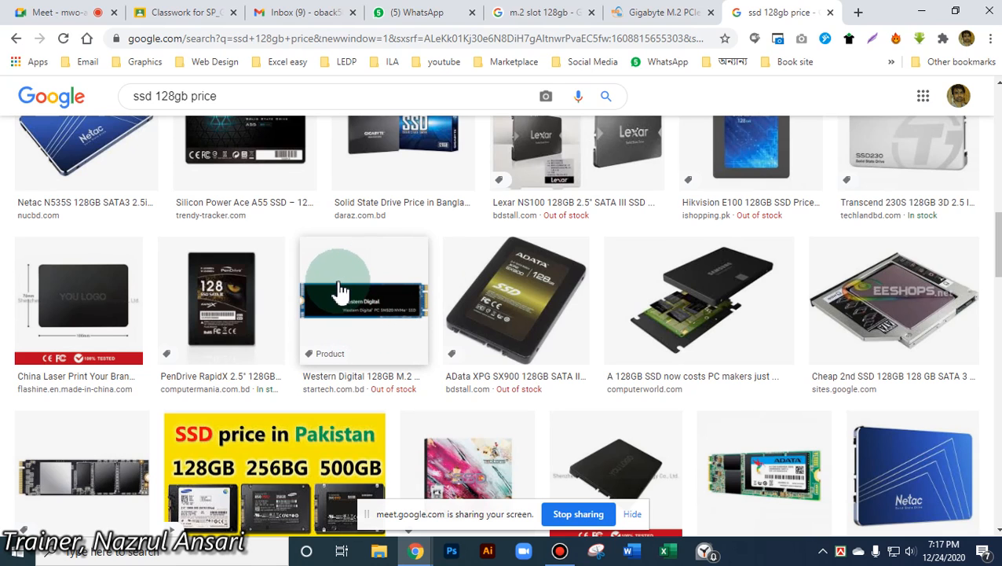
pyautogui.click(546, 288)
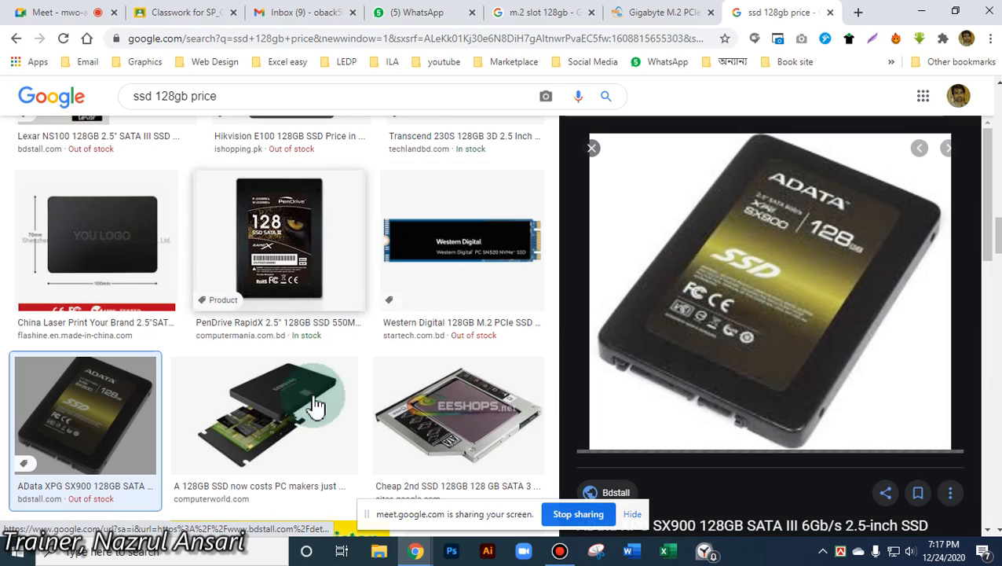
pyautogui.click(453, 253)
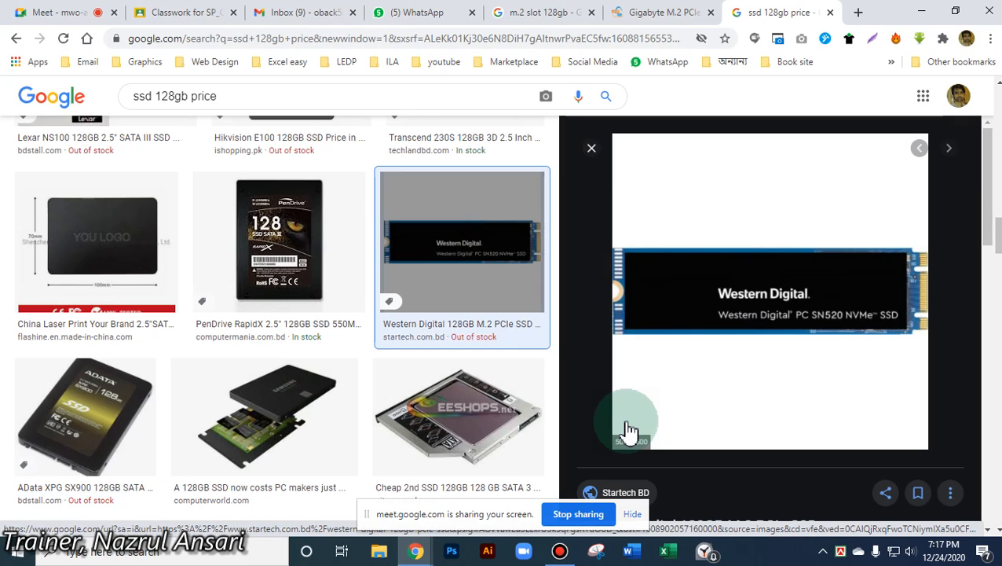
# Close the SSD price results and the Gigabyte product page, and clear the sharing notice and the browser window from view
pyautogui.click(830, 14)
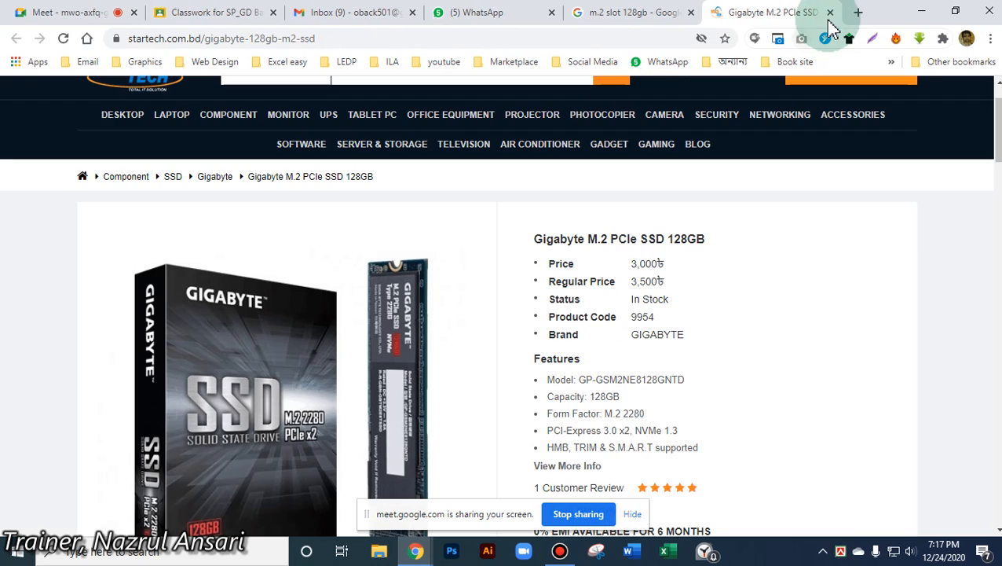
pyautogui.click(831, 14)
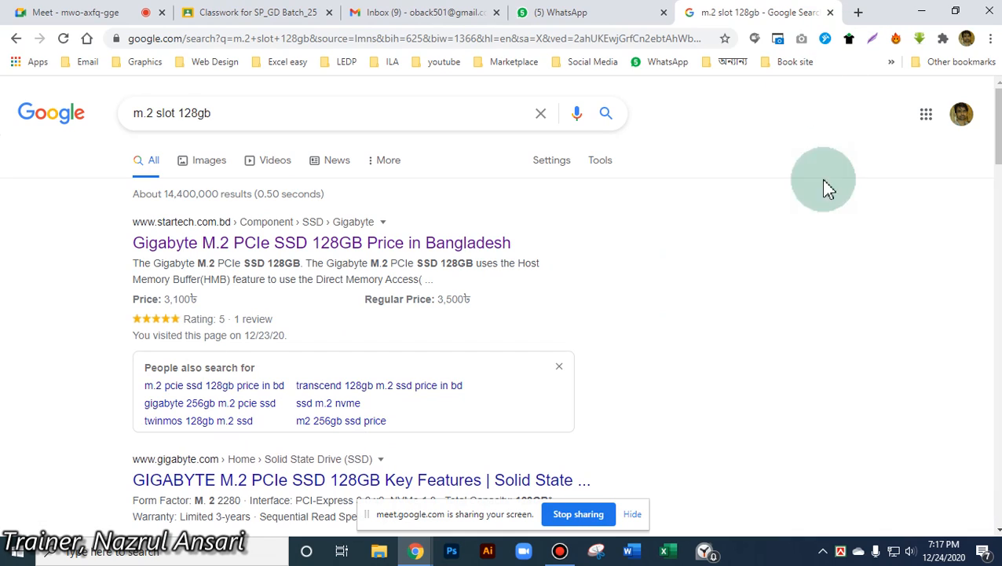
pyautogui.click(632, 517)
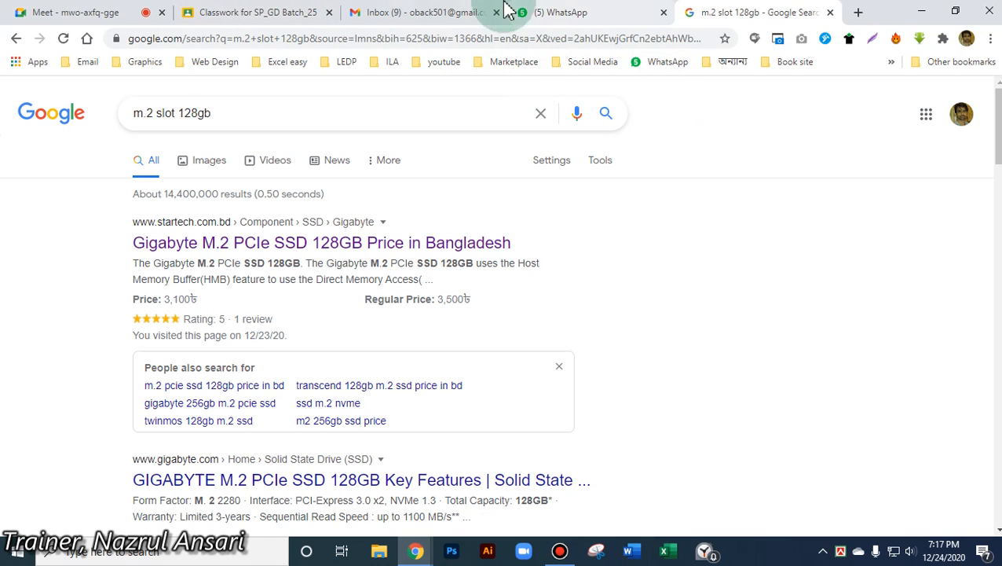
pyautogui.click(925, 12)
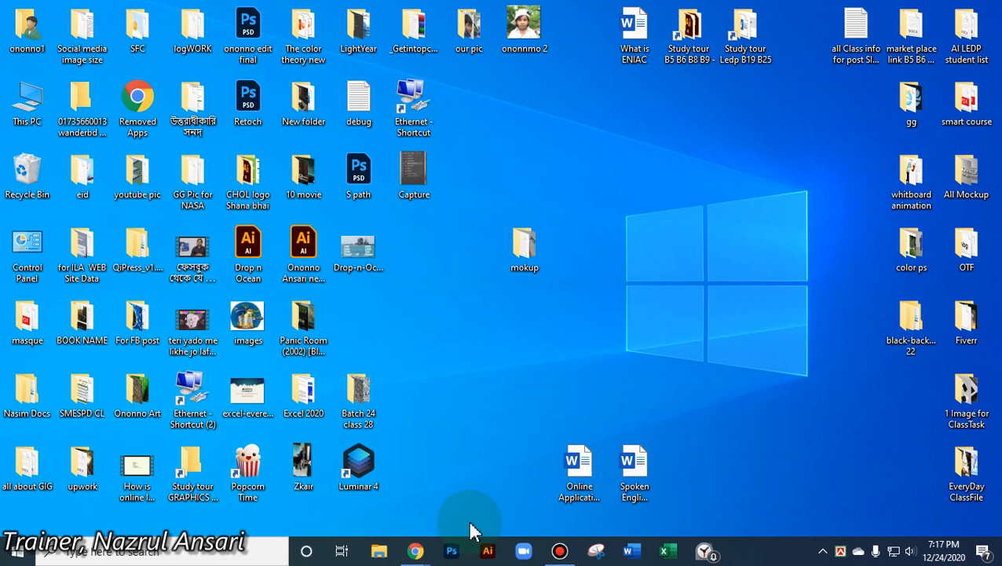
# Switch to Photoshop and create a new blank document of 72.444 by 91.111 in at 72 ppi
pyautogui.click(462, 553)
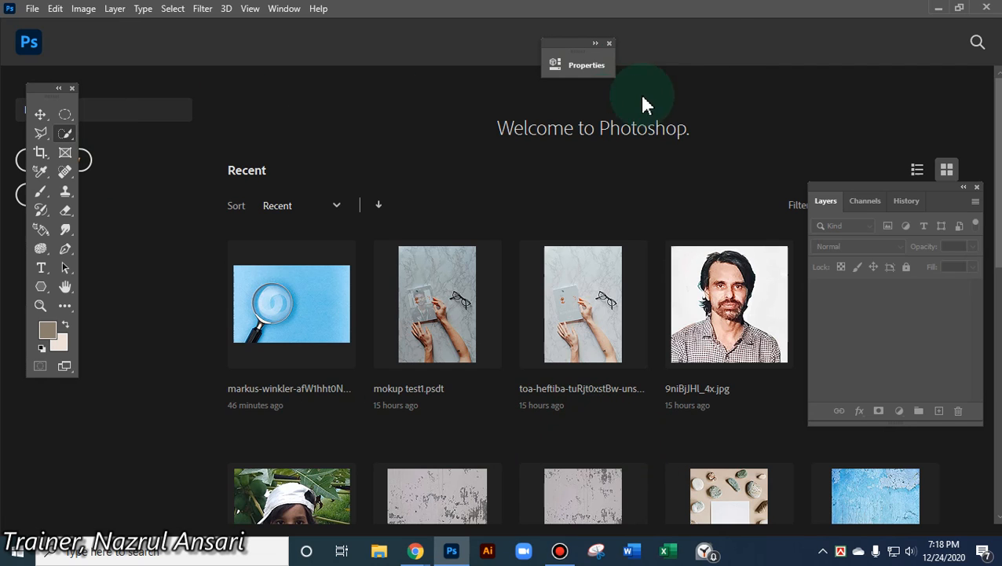
pyautogui.click(32, 8)
pyautogui.click(43, 25)
pyautogui.click(785, 503)
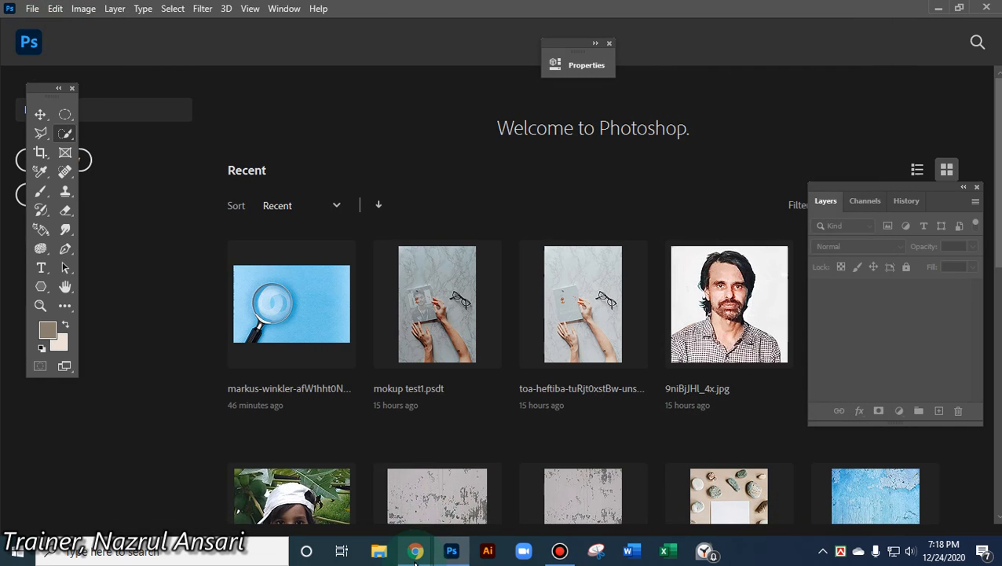
# Switch to the Google Meet call in Chrome and look through the list of participants
pyautogui.moveTo(416, 554)
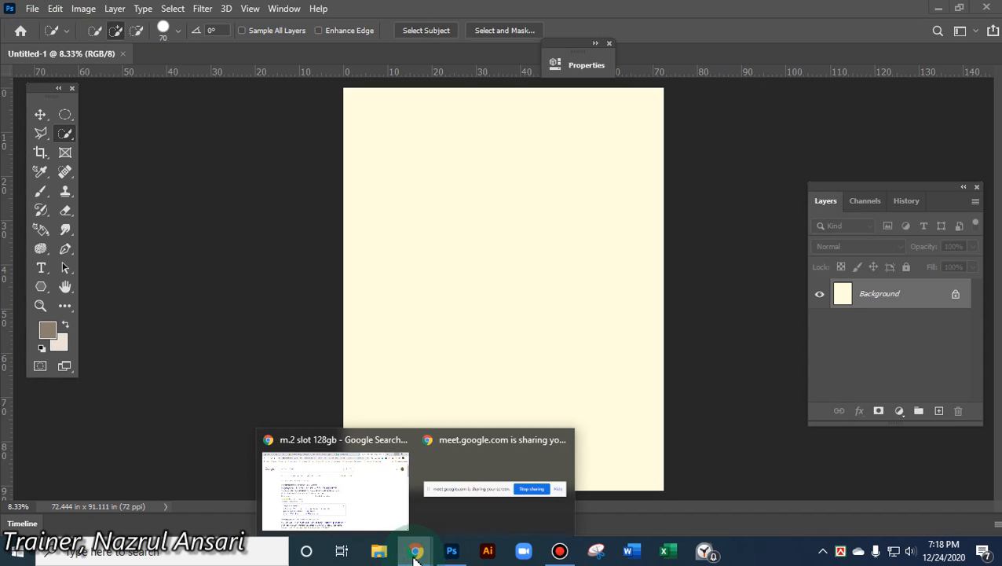
pyautogui.click(347, 480)
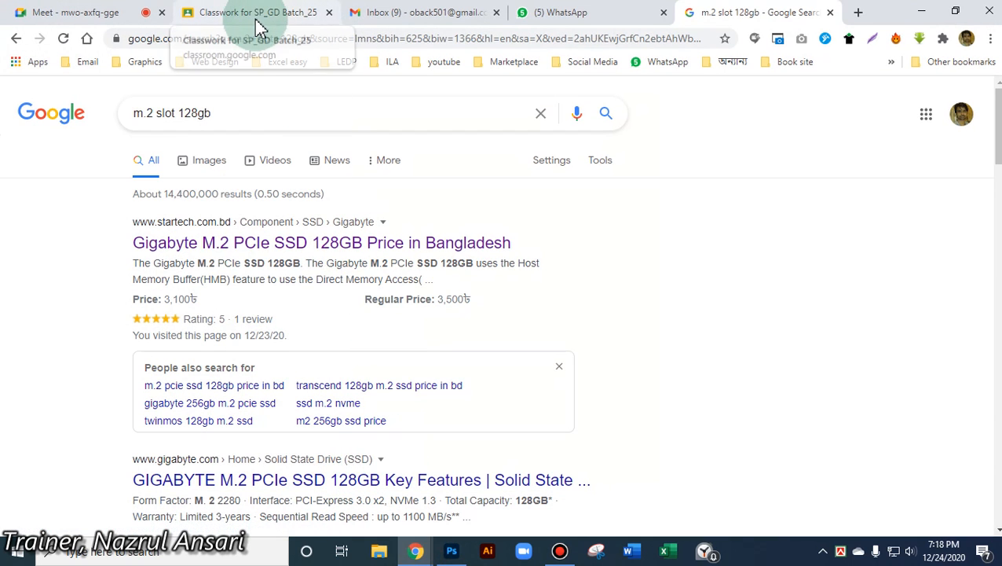
pyautogui.click(71, 12)
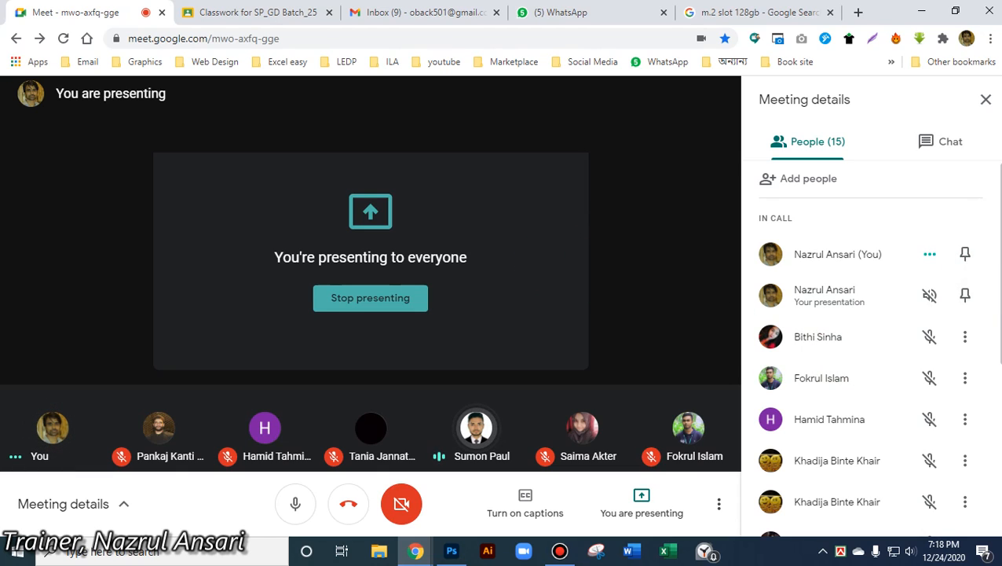
pyautogui.scroll(-2, 992, 283)
pyautogui.scroll(-3, 861, 346)
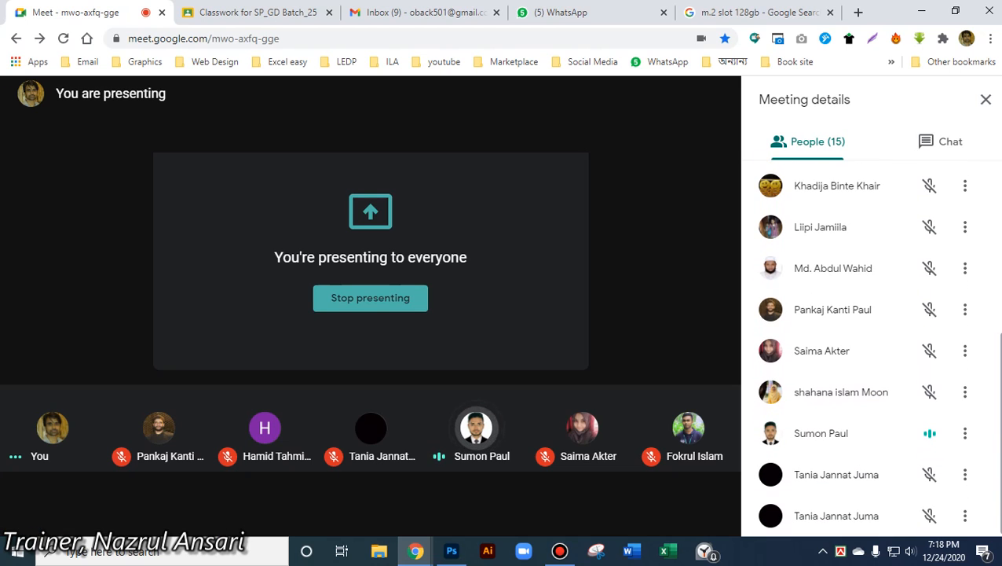
pyautogui.scroll(3, 872, 348)
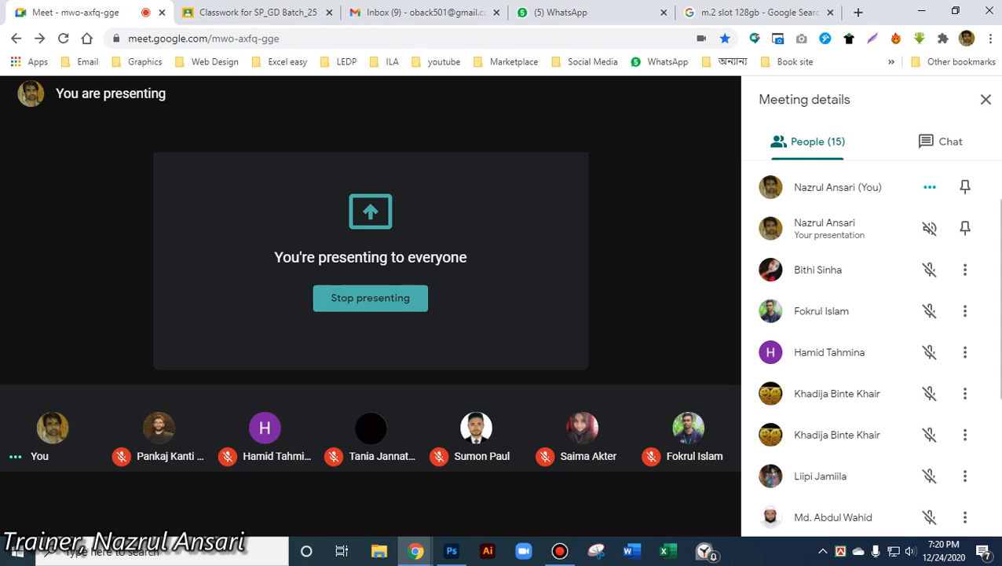
# Switch back to Photoshop and set the speaker volume to 32
pyautogui.click(451, 552)
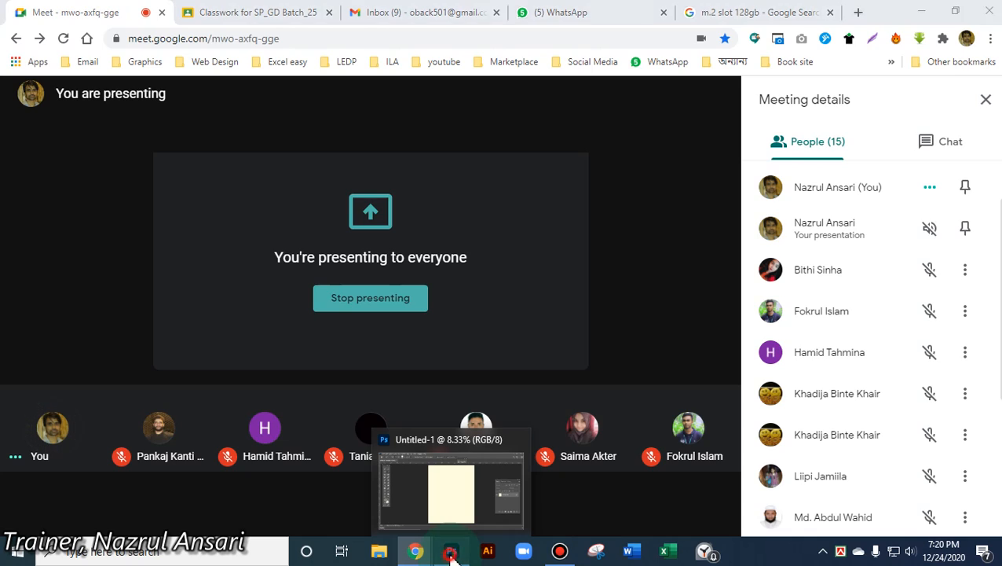
pyautogui.click(910, 550)
pyautogui.click(842, 527)
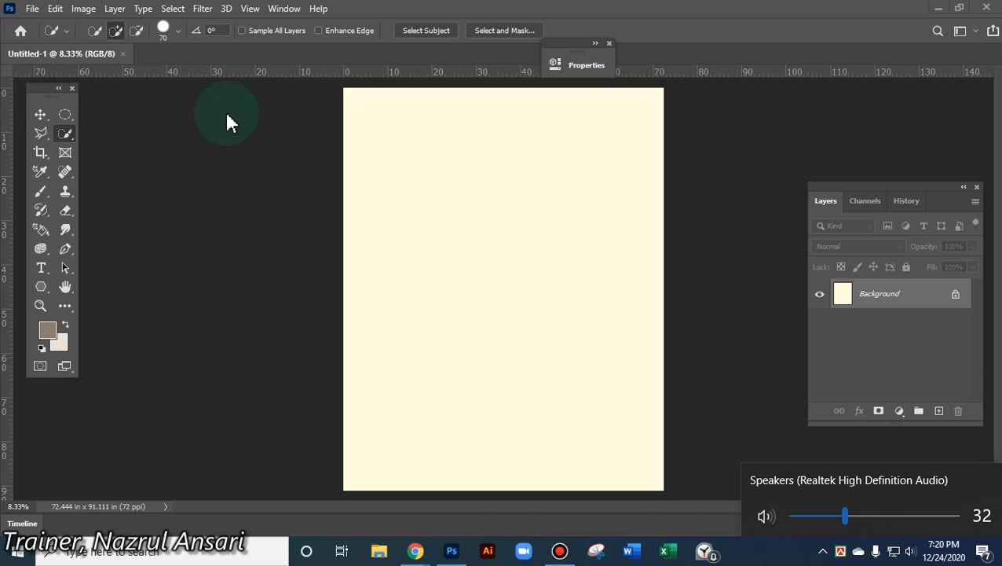
# Open the photo of the phone resting in a tree trunk from the Pic for Mokup folder
pyautogui.click(21, 9)
pyautogui.click(22, 11)
pyautogui.click(44, 38)
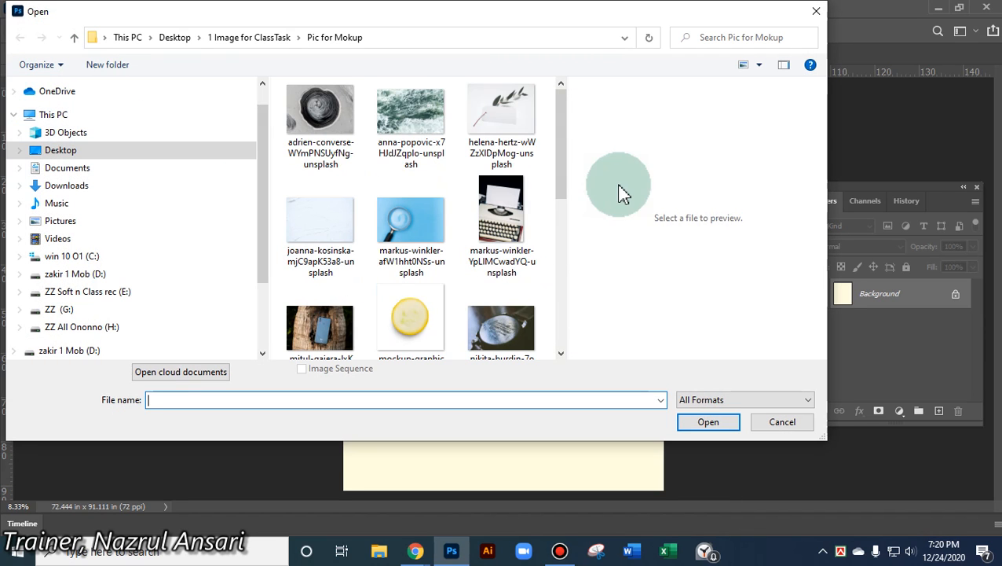
pyautogui.doubleClick(319, 330)
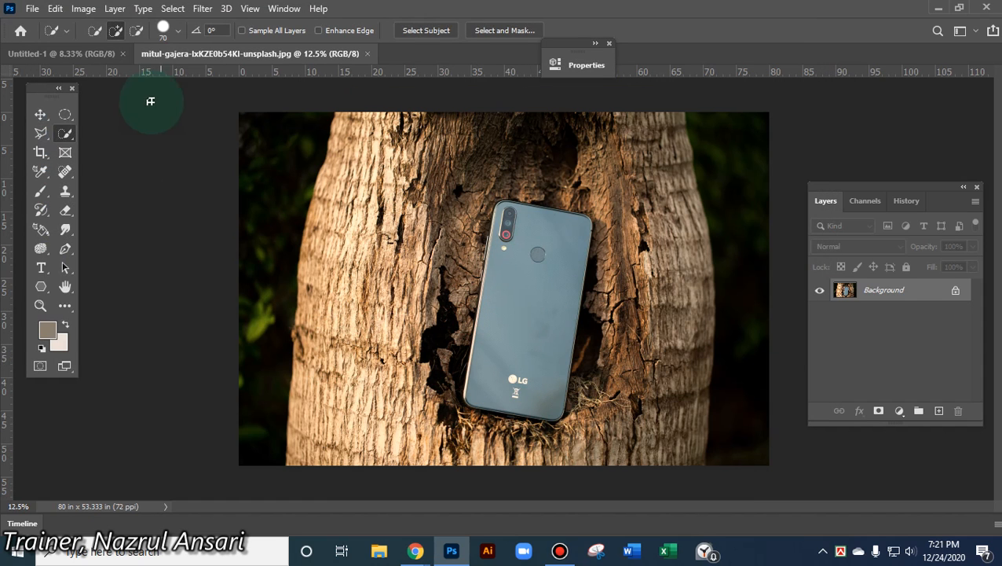
# Select the phone with the Quick Selection tool and apply Hue/Saturation with hue +77, saturation +52 and lightness +15
pyautogui.click(65, 139)
pyautogui.moveTo(502, 231)
pyautogui.mouseDown()
pyautogui.moveTo(537, 224)
pyautogui.moveTo(515, 217)
pyautogui.moveTo(539, 381)
pyautogui.mouseUp()
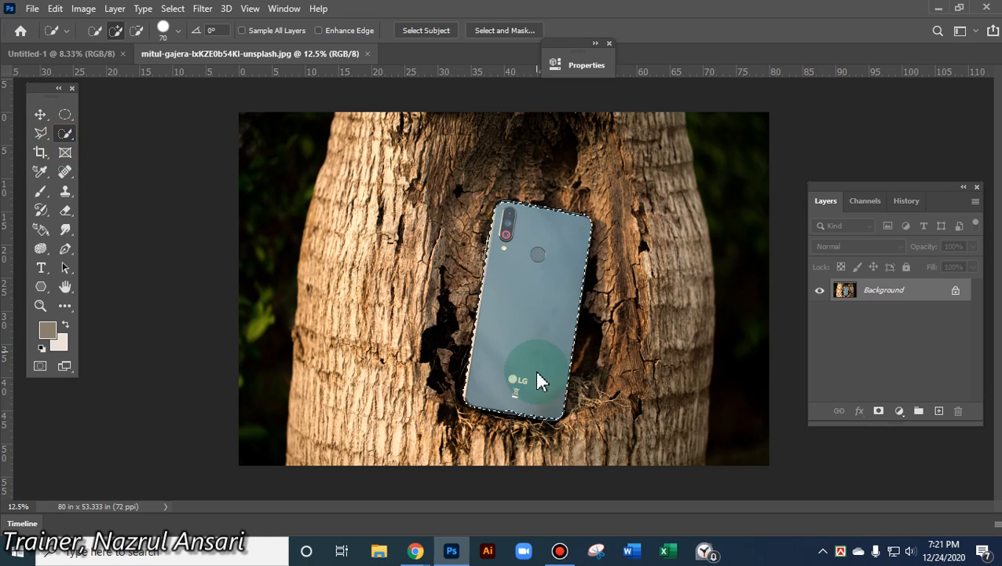
pyautogui.click(85, 8)
pyautogui.click(119, 48)
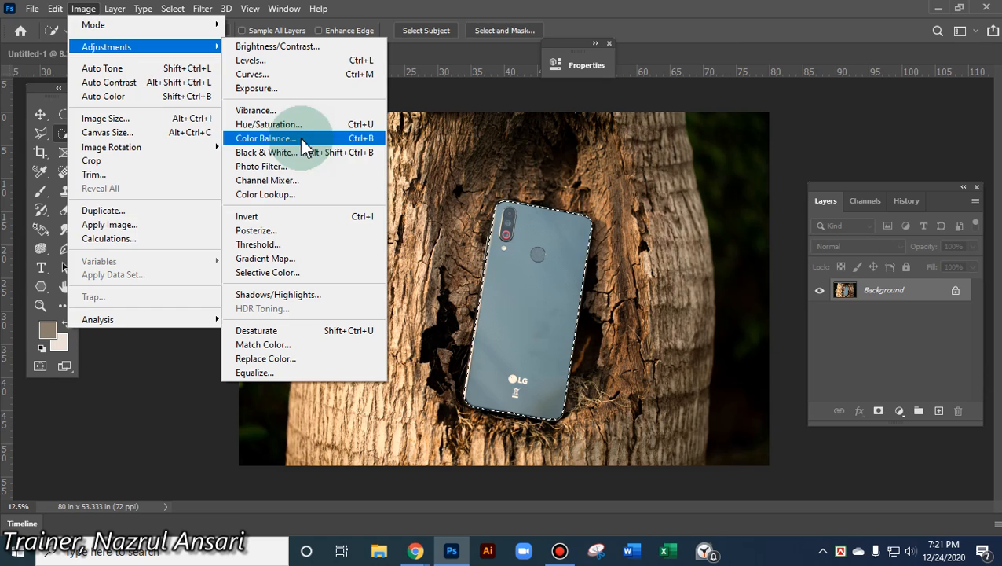
pyautogui.click(318, 124)
pyautogui.moveTo(514, 48); pyautogui.dragTo(825, 53)
pyautogui.moveTo(852, 147); pyautogui.dragTo(883, 149)
pyautogui.moveTo(861, 230)
pyautogui.mouseDown()
pyautogui.moveTo(852, 225)
pyautogui.moveTo(864, 227)
pyautogui.mouseUp()
pyautogui.moveTo(850, 186); pyautogui.dragTo(892, 195)
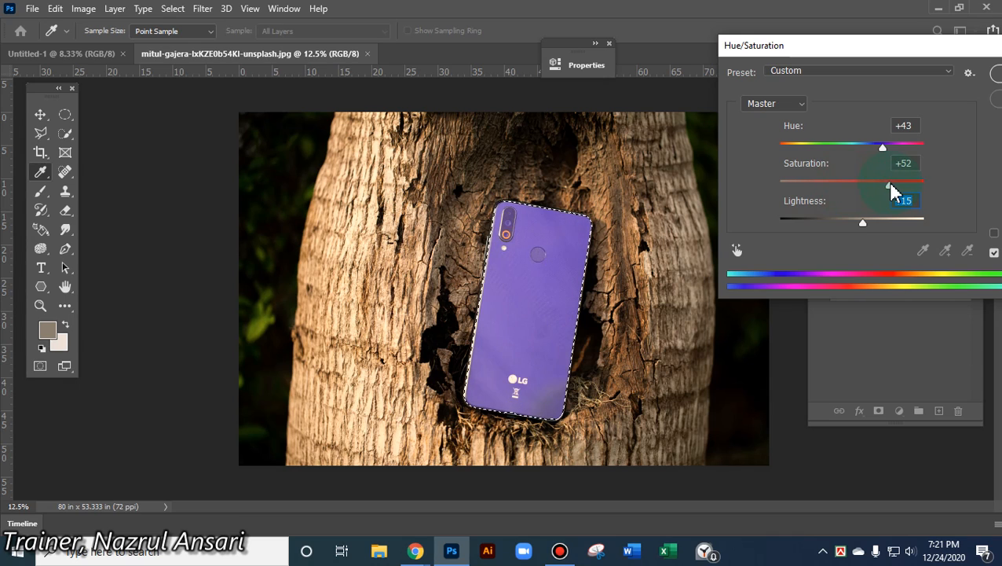
pyautogui.moveTo(883, 153); pyautogui.dragTo(898, 153)
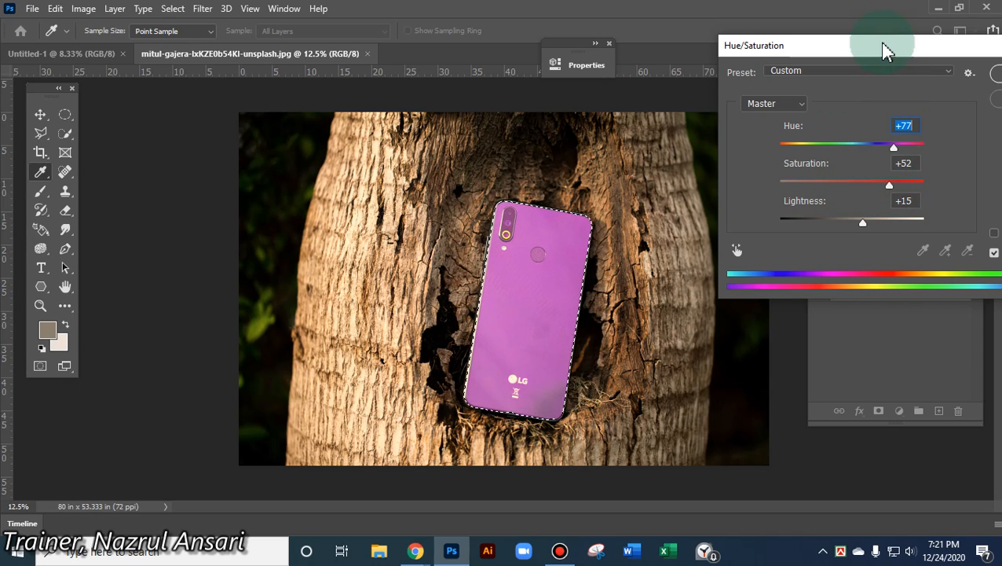
pyautogui.moveTo(883, 45); pyautogui.dragTo(754, 67)
pyautogui.click(888, 93)
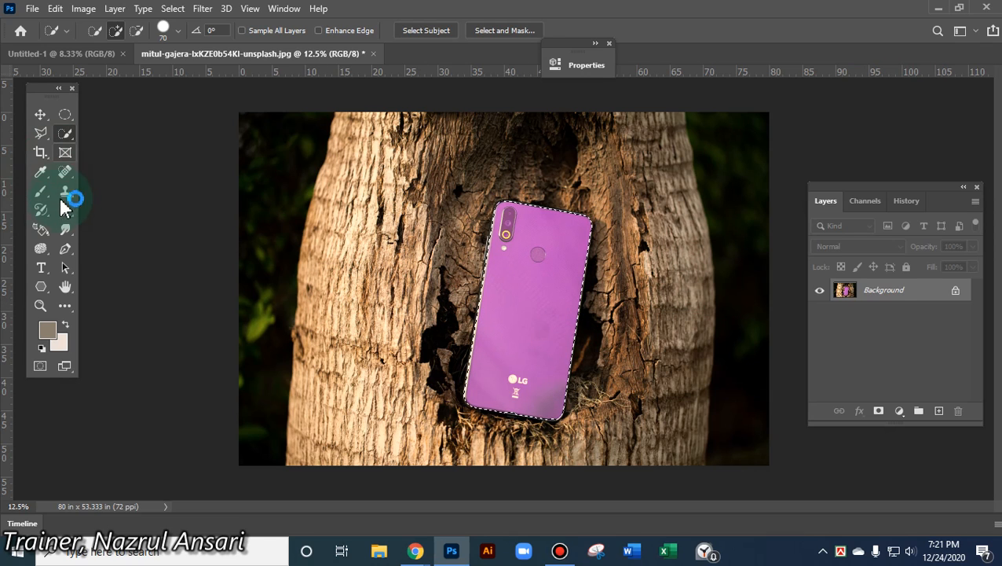
# Add the text "D&E" with the Type tool on the middle of the phone's back
pyautogui.click(45, 269)
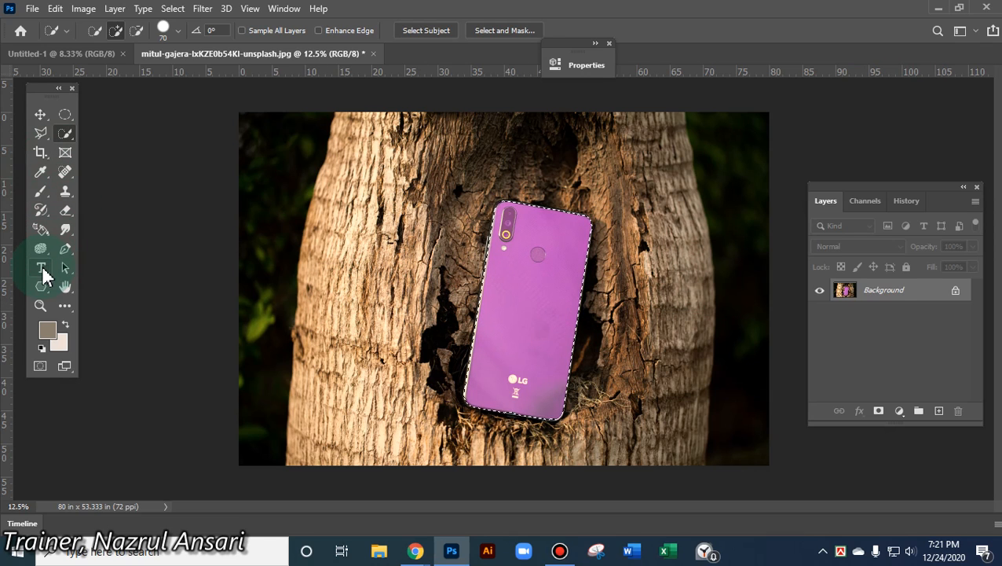
pyautogui.click(509, 320)
pyautogui.click(509, 320)
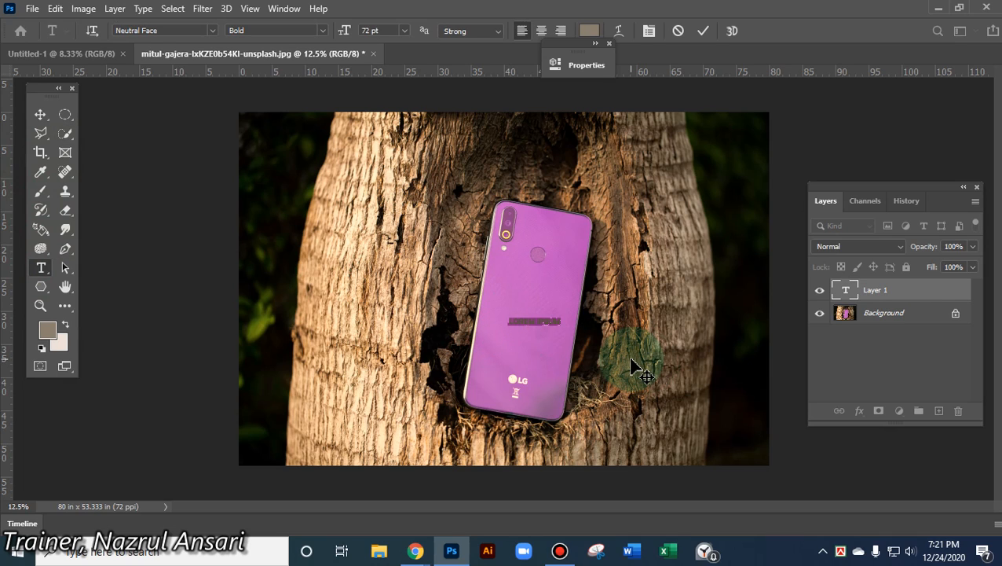
pyautogui.press('BackSpace')
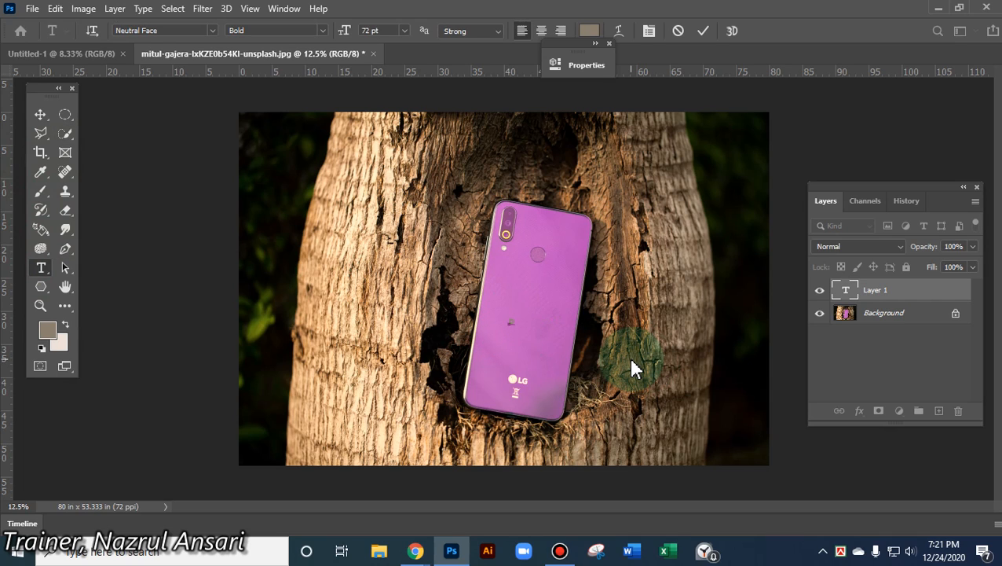
pyautogui.write('Mo')
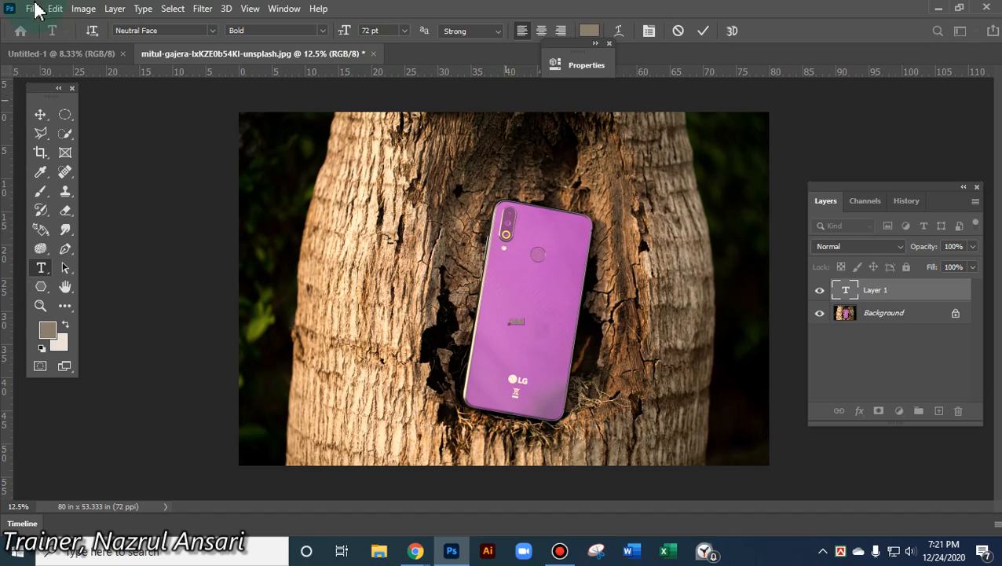
# Enlarge the D&E text to about 432% width and 498% height, rotate it about 14° and place it above the phone's LG logo
pyautogui.click(41, 118)
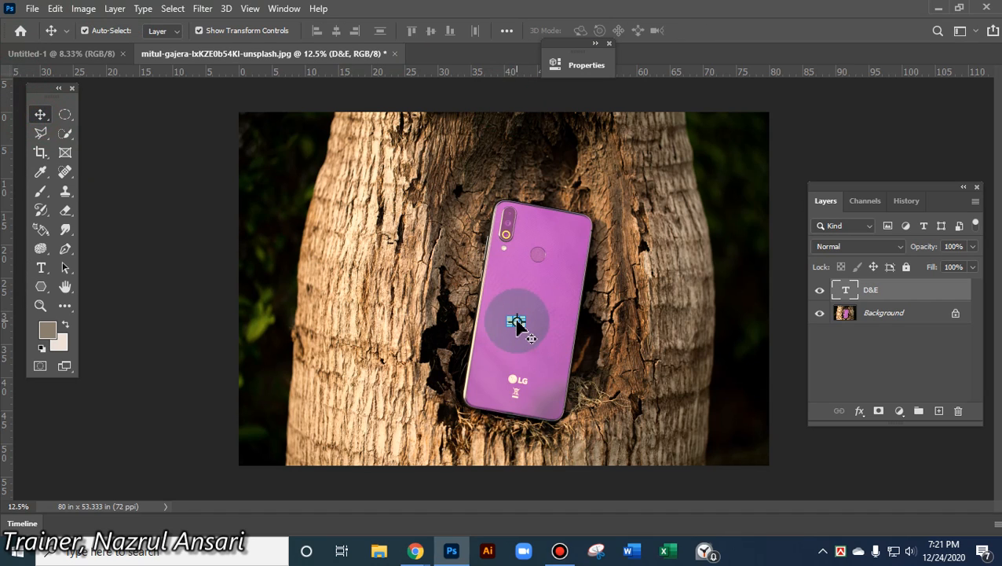
pyautogui.moveTo(524, 315); pyautogui.dragTo(577, 264)
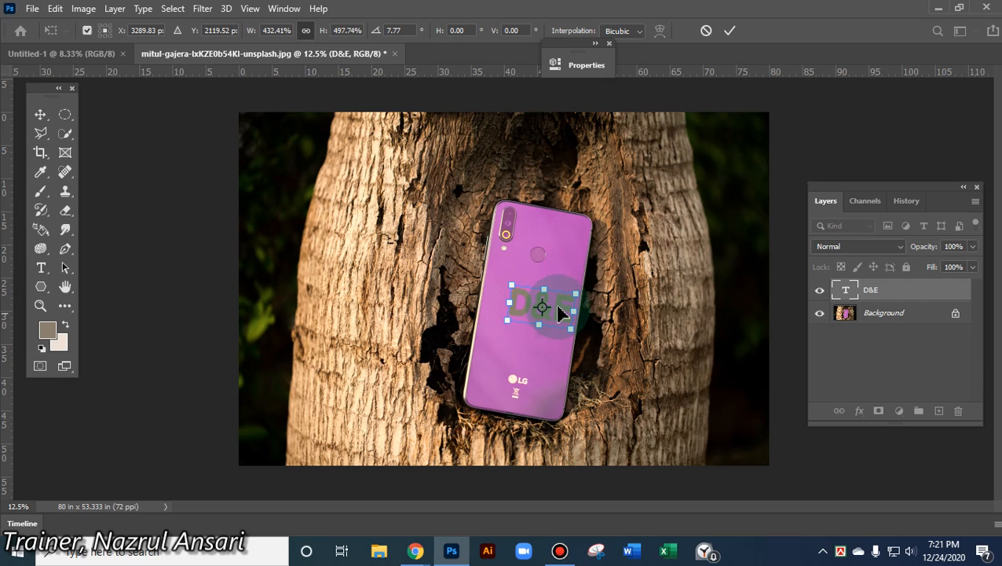
pyautogui.moveTo(558, 307); pyautogui.dragTo(545, 324)
pyautogui.moveTo(500, 286); pyautogui.dragTo(505, 281)
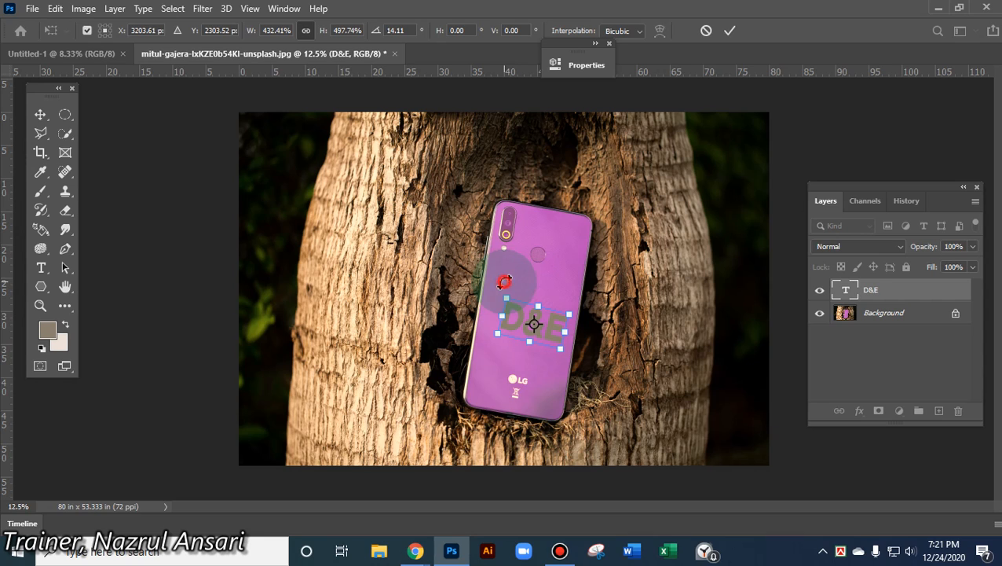
pyautogui.click(731, 31)
pyautogui.click(705, 284)
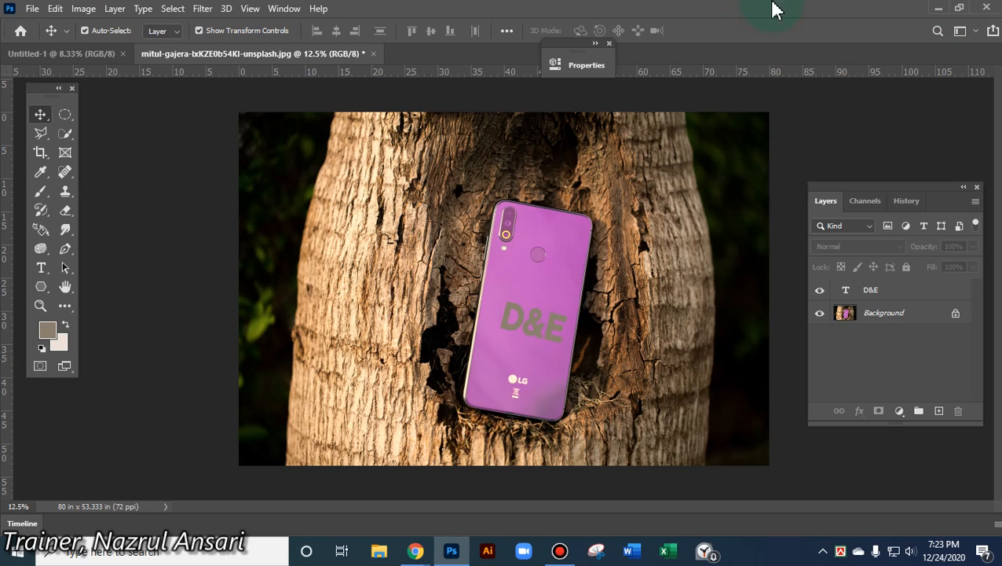
# Open the toa-heftiba photo of hands holding a book from the Pic for Mokup folder
pyautogui.click(32, 8)
pyautogui.click(48, 34)
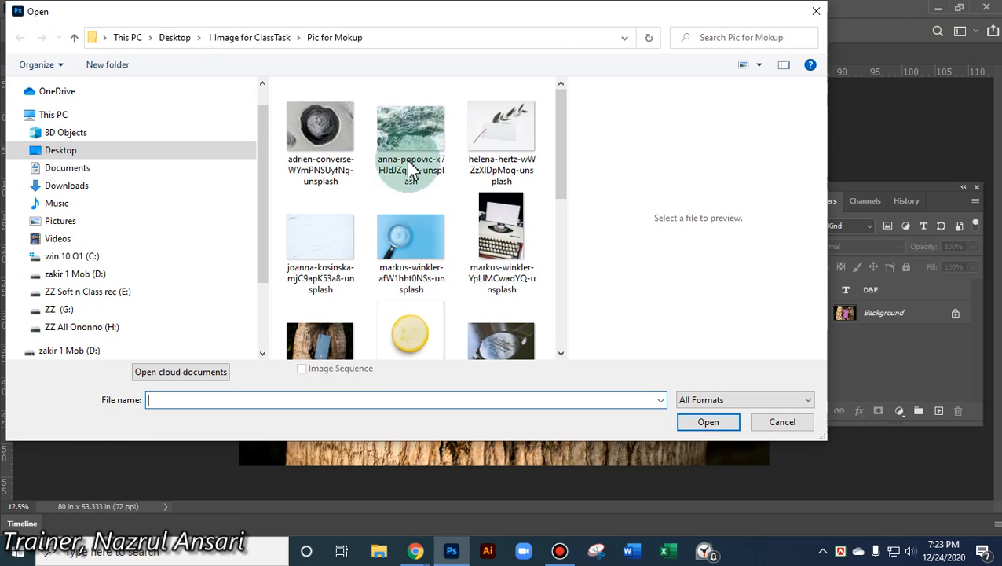
pyautogui.moveTo(569, 154); pyautogui.dragTo(554, 318)
pyautogui.doubleClick(324, 291)
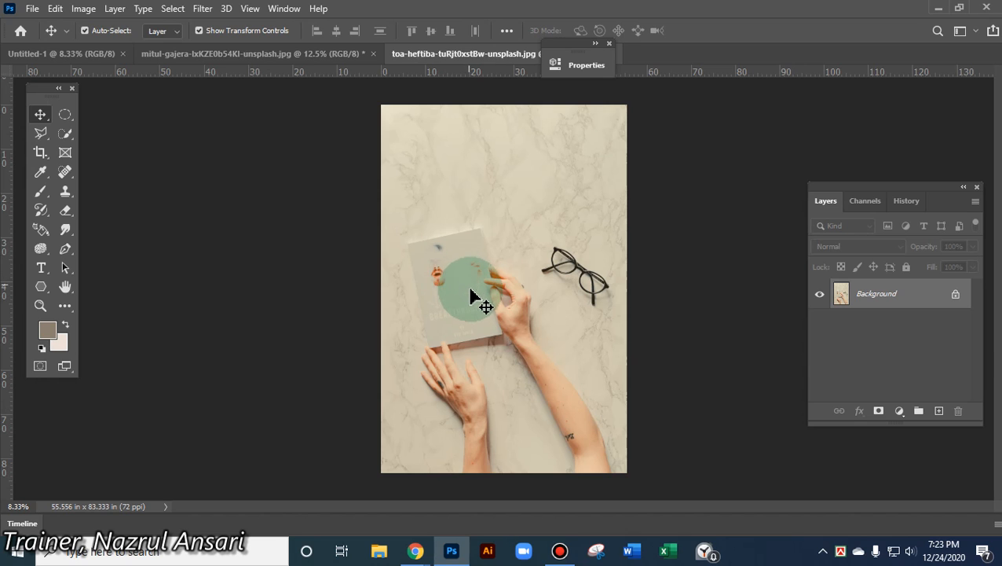
# Cover the lips and the orange marks on the book cover with plain cover texture using the Clone Stamp tool
pyautogui.scroll(5, 471, 295)
pyautogui.scroll(-1, 471, 294)
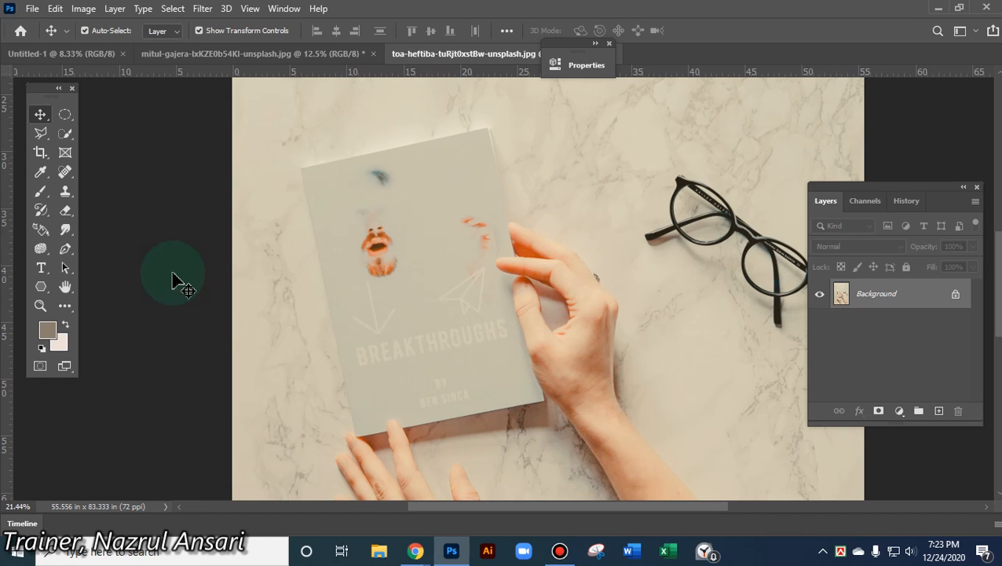
pyautogui.click(65, 191)
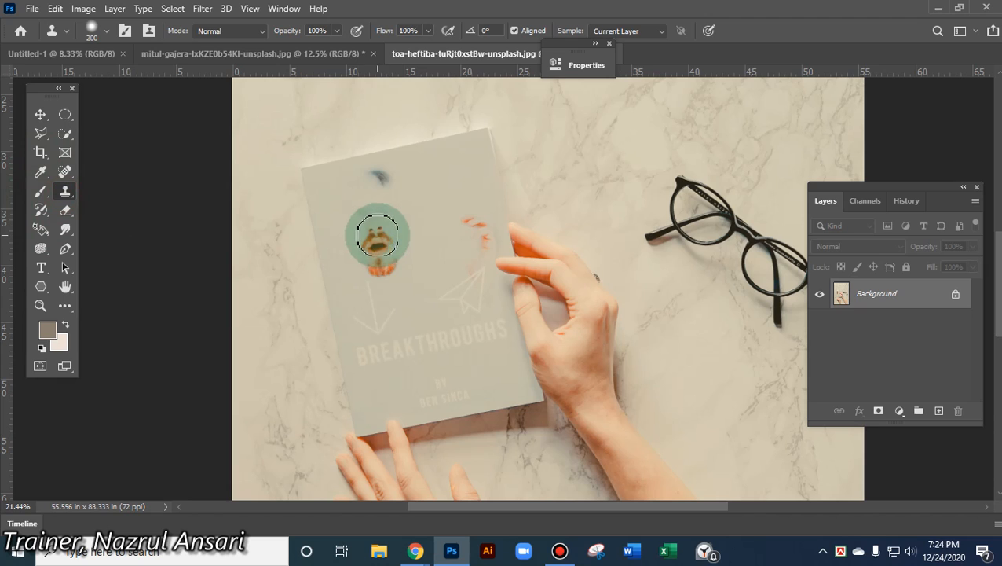
pyautogui.click(375, 236)
pyautogui.click(515, 224)
pyautogui.keyDown('alt'); pyautogui.click(414, 217); pyautogui.keyUp('alt')
pyautogui.moveTo(380, 216)
pyautogui.mouseDown()
pyautogui.moveTo(370, 250)
pyautogui.moveTo(382, 263)
pyautogui.moveTo(362, 219)
pyautogui.mouseUp()
pyautogui.keyDown('alt'); pyautogui.click(385, 215); pyautogui.keyUp('alt')
pyautogui.moveTo(465, 219)
pyautogui.mouseDown()
pyautogui.moveTo(480, 229)
pyautogui.moveTo(464, 255)
pyautogui.moveTo(465, 240)
pyautogui.moveTo(519, 223)
pyautogui.mouseUp()
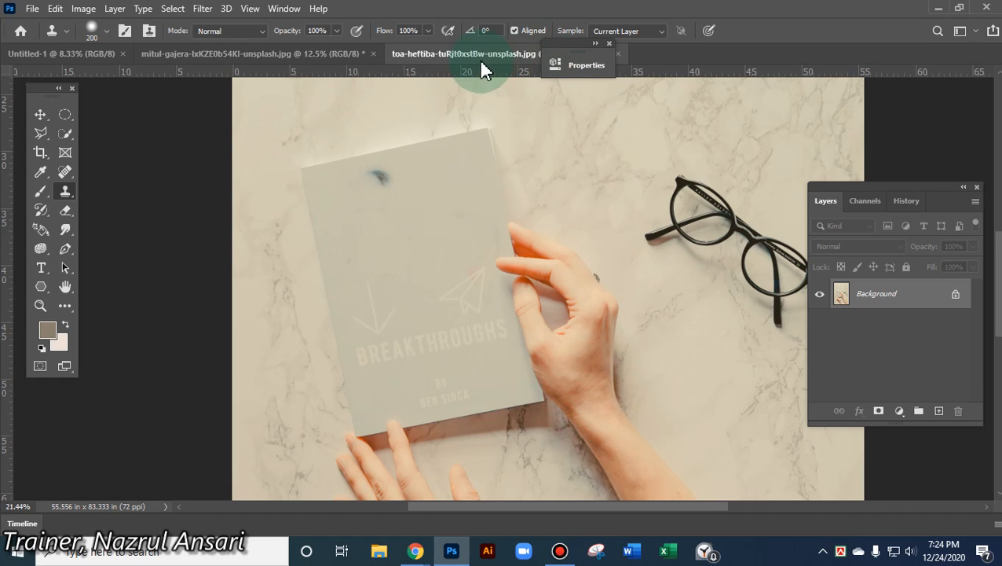
# Move the Properties panel away from the document tabs and close the book photo without saving
pyautogui.moveTo(576, 55); pyautogui.dragTo(894, 86)
pyautogui.click(618, 53)
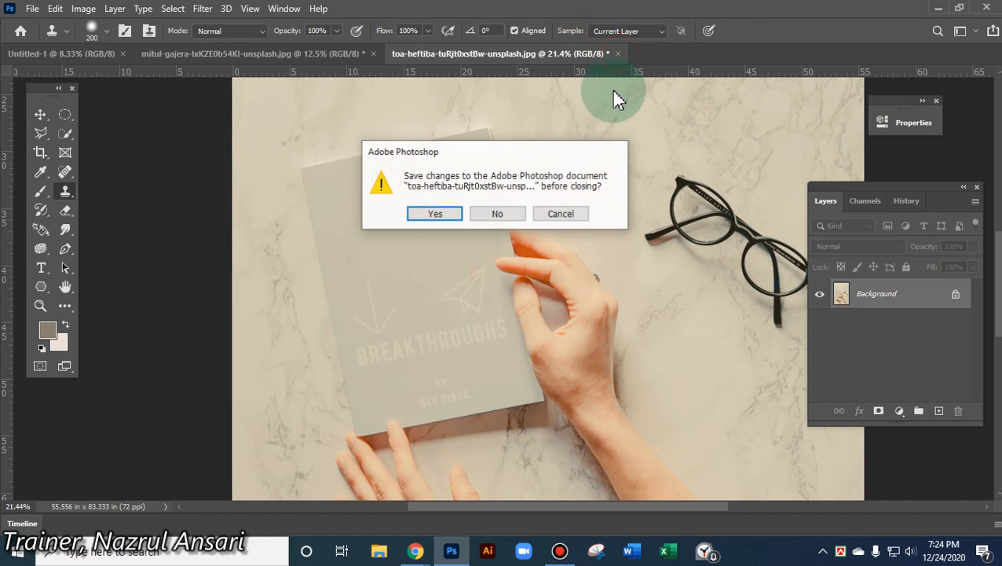
pyautogui.click(497, 214)
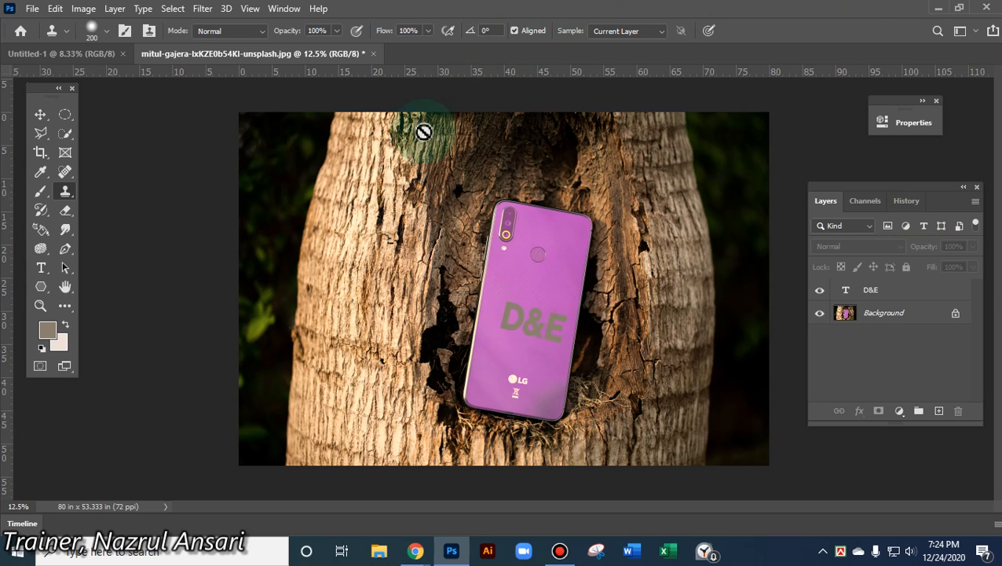
# Nudge the D&E text slightly left on the phone's back and deselect it
pyautogui.click(40, 115)
pyautogui.click(531, 328)
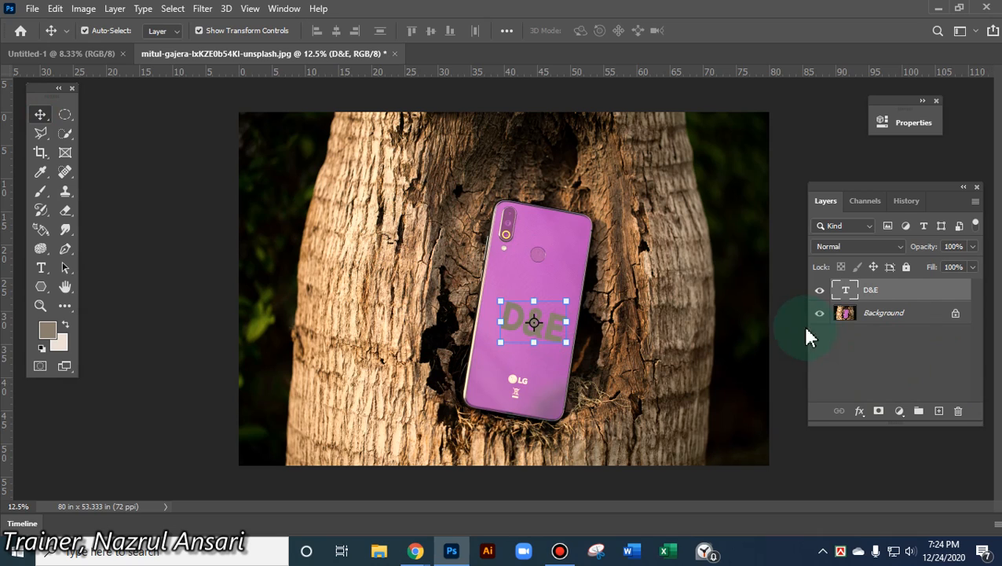
pyautogui.click(684, 269)
pyautogui.moveTo(529, 330); pyautogui.dragTo(526, 325)
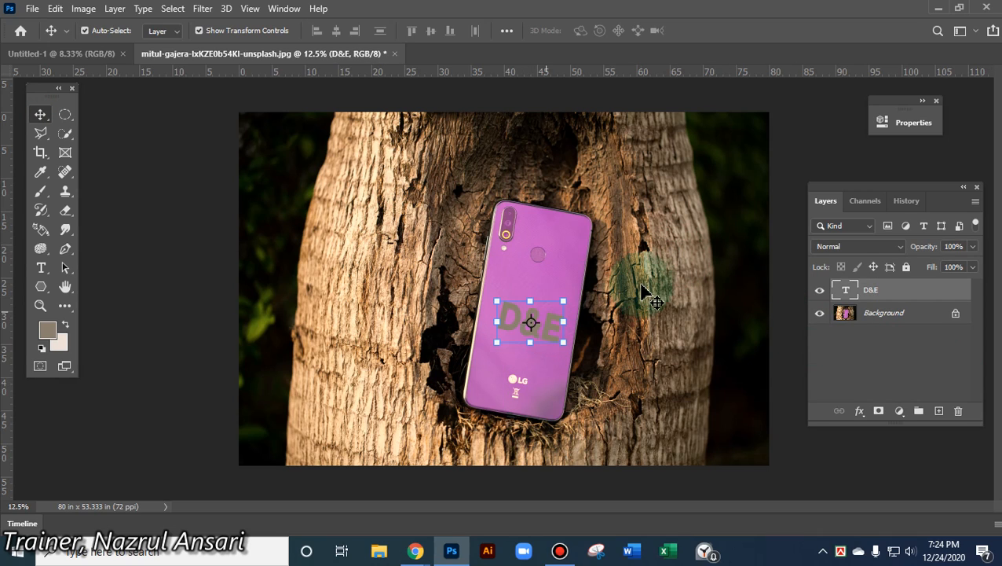
pyautogui.click(647, 273)
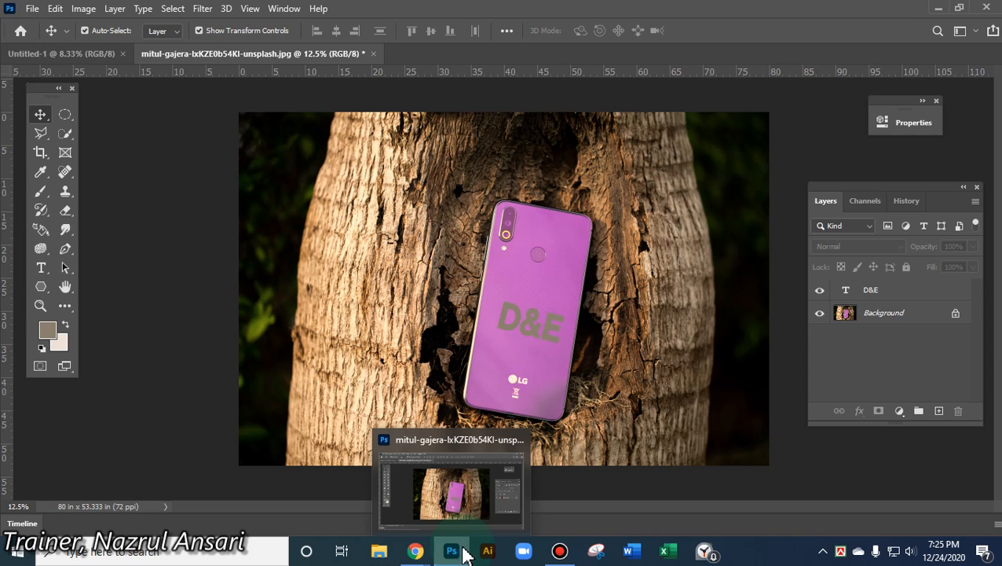
# Switch to the Google Meet call in Chrome, admit the two people waiting to join and look through the participant list
pyautogui.click(937, 8)
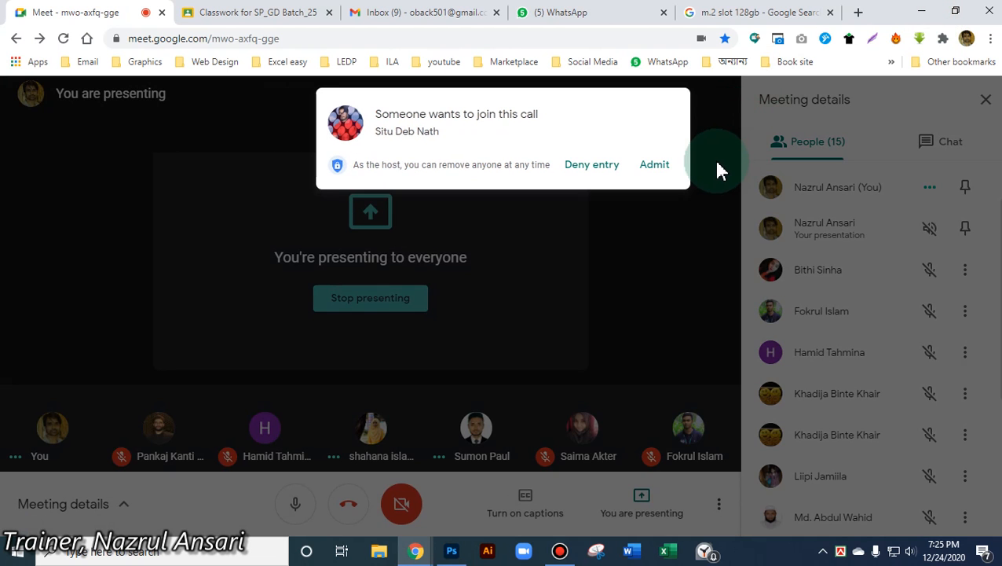
pyautogui.click(654, 167)
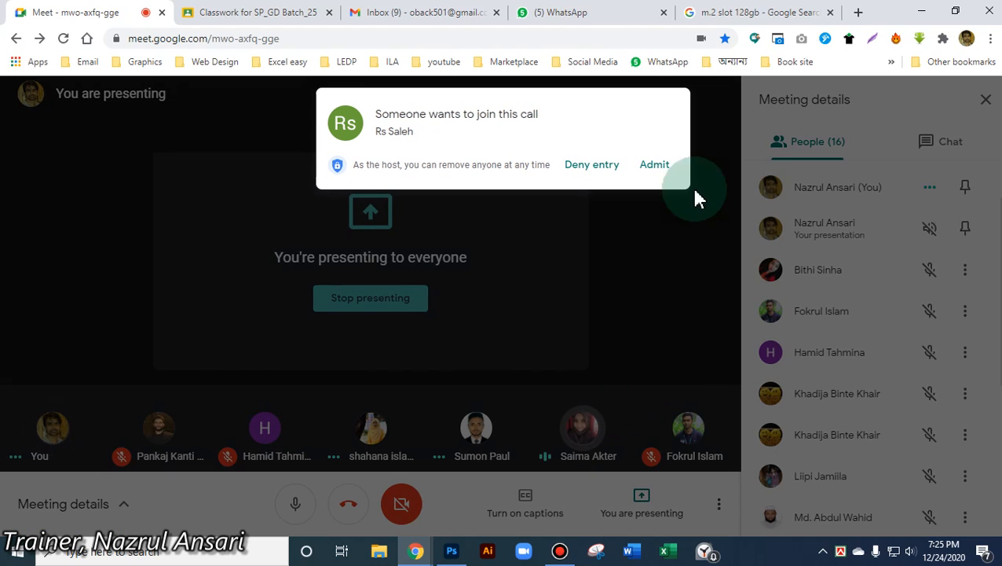
pyautogui.click(657, 167)
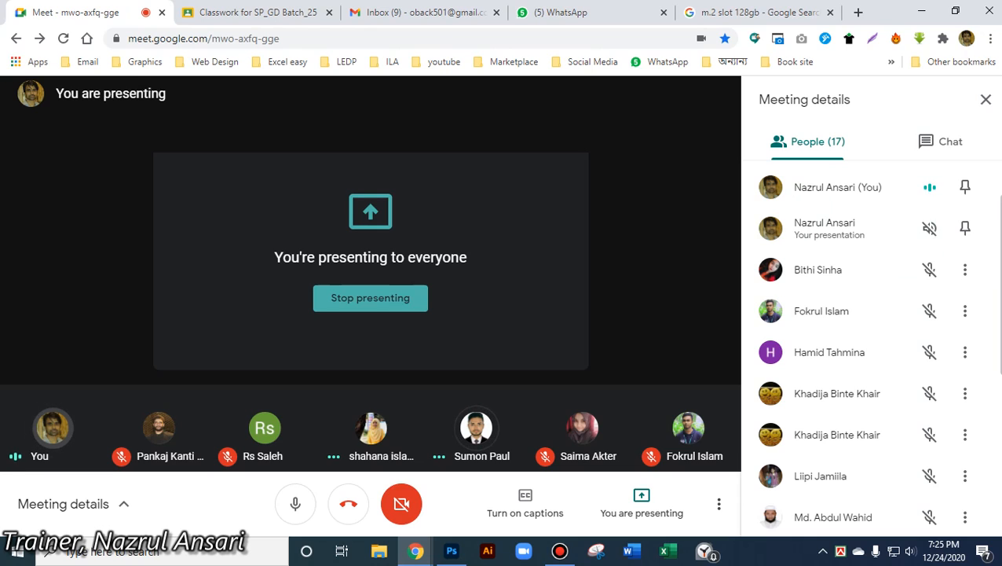
pyautogui.moveTo(1000, 246); pyautogui.dragTo(1001, 405)
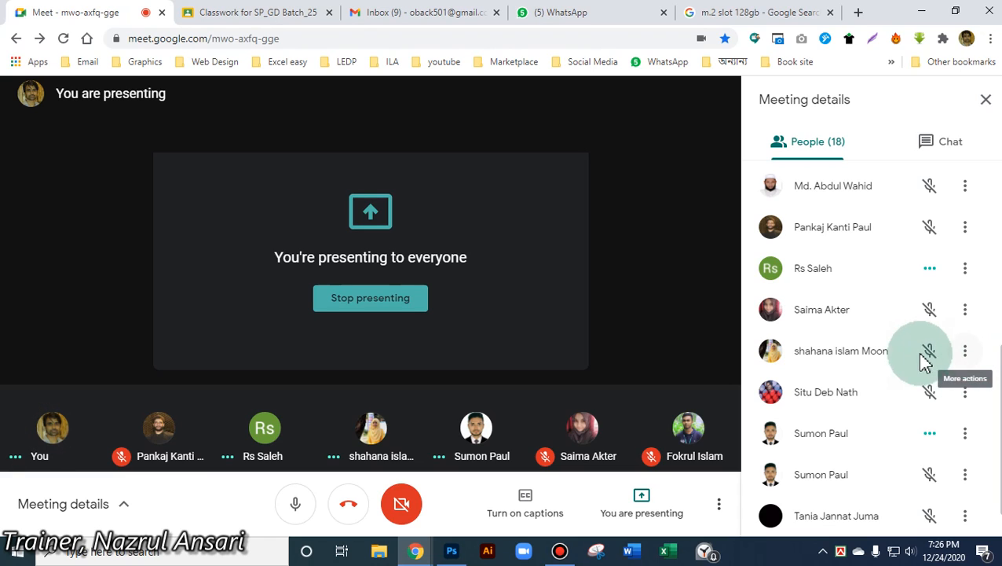
pyautogui.scroll(-1, 936, 302)
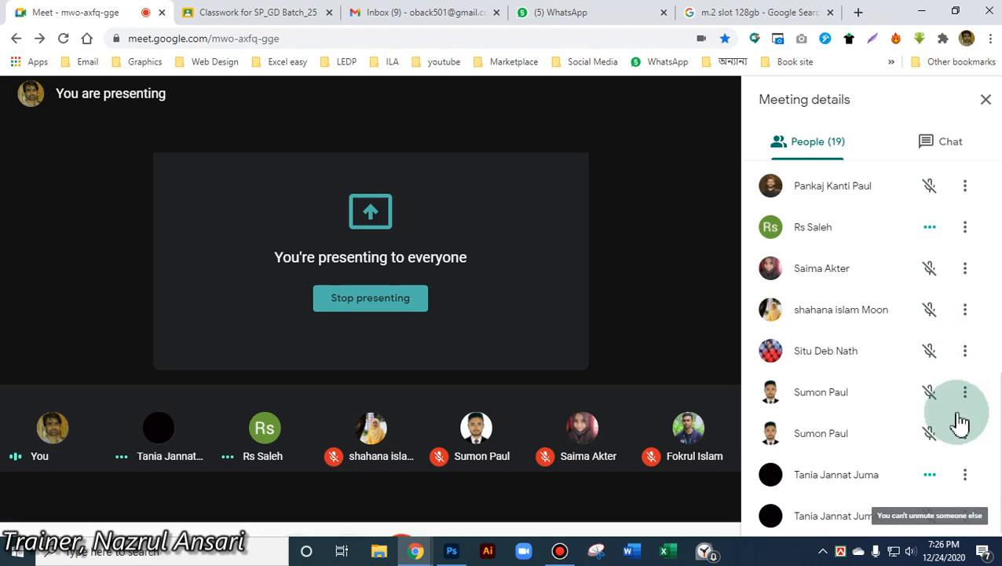
# Close the m.2 slot 128gb search tab and return to the Google Meet call
pyautogui.click(830, 12)
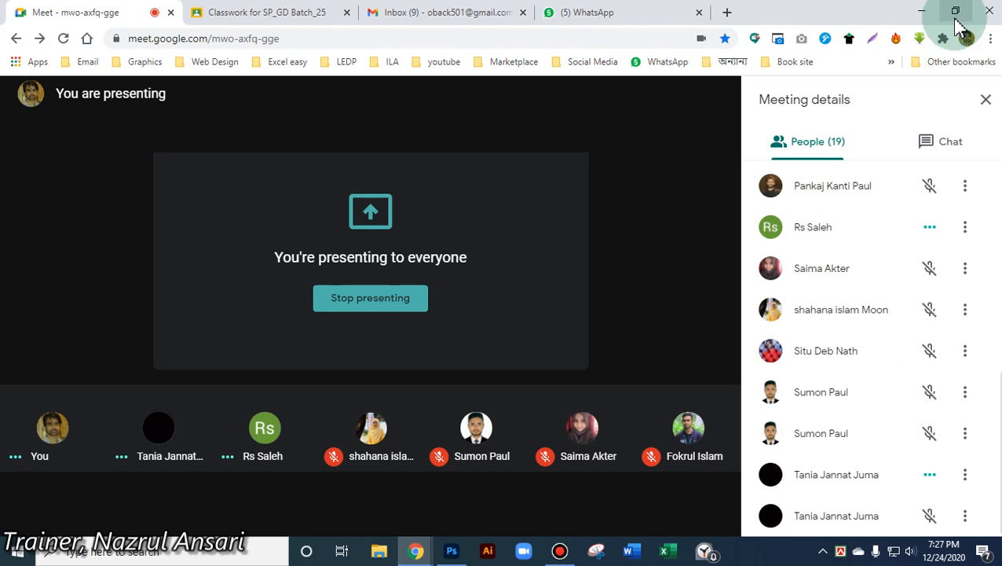
pyautogui.click(923, 11)
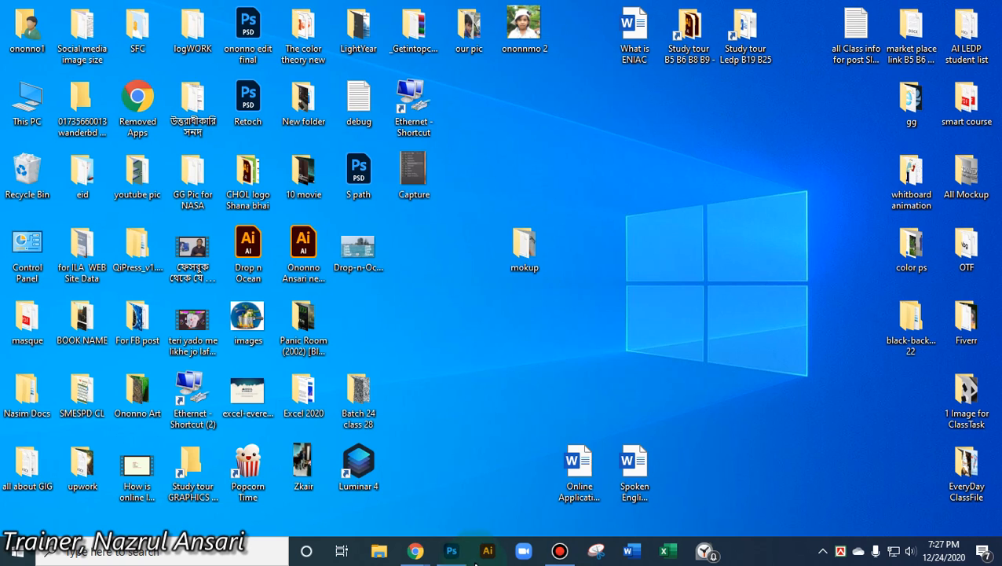
pyautogui.moveTo(420, 556)
pyautogui.click(351, 476)
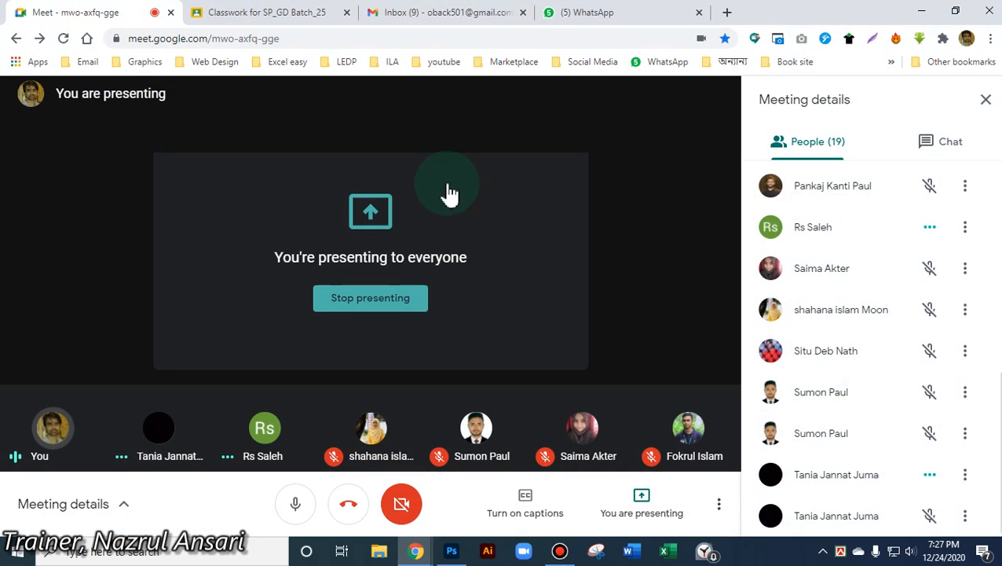
# Search Google for flipkart in a new browser tab and close that tab
pyautogui.click(723, 11)
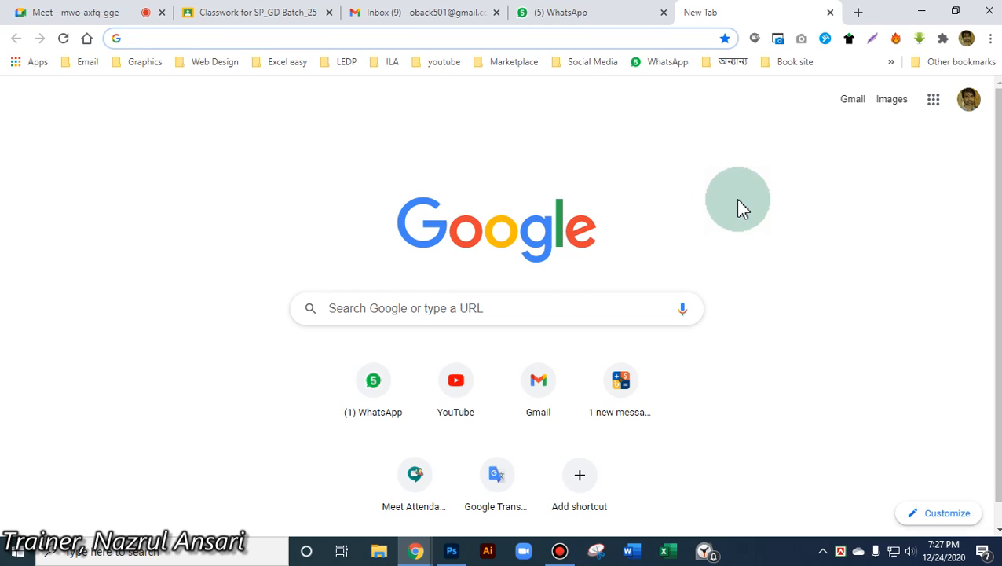
pyautogui.write('m')
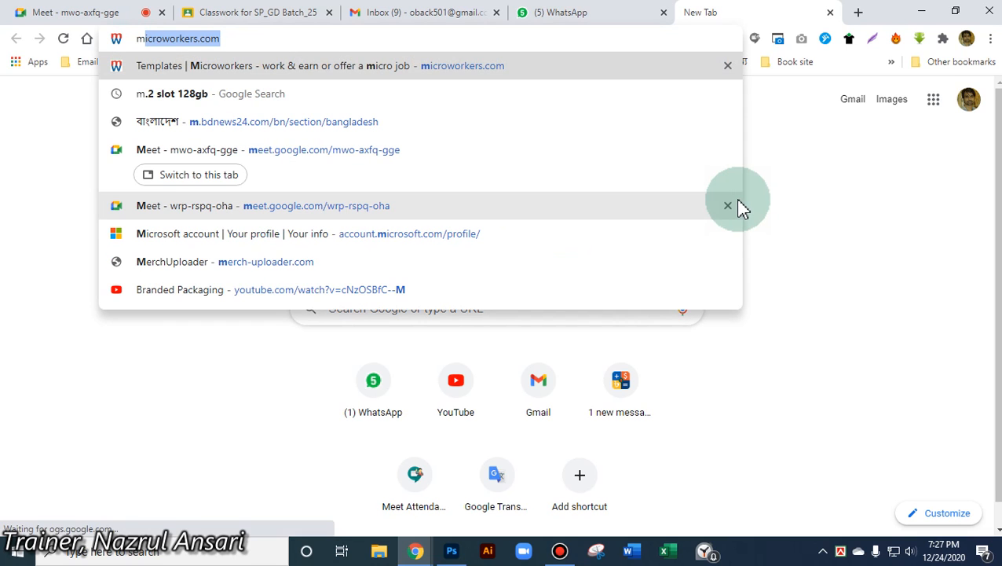
pyautogui.press('BackSpace')
pyautogui.press('BackSpace')
pyautogui.write('fli')
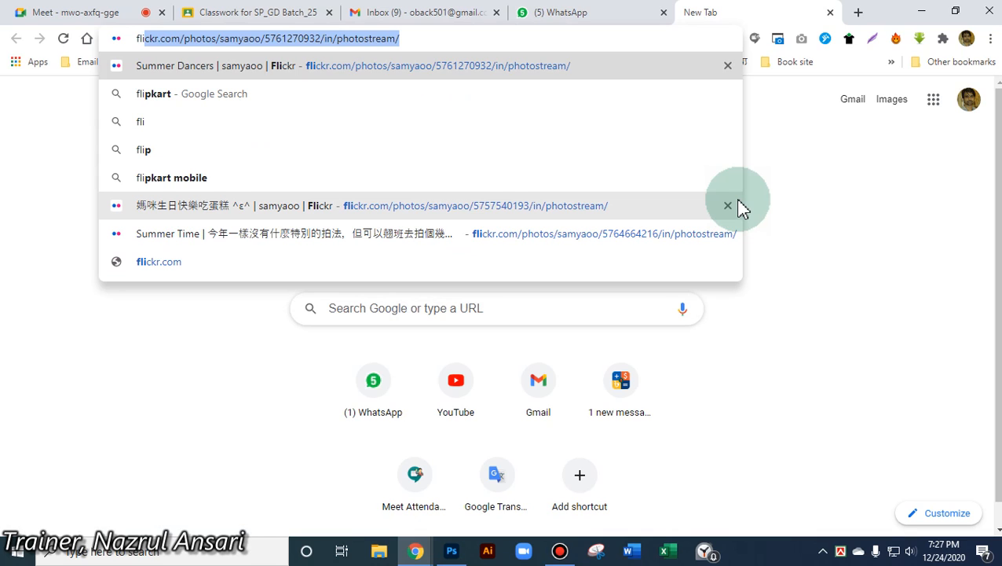
pyautogui.click(230, 95)
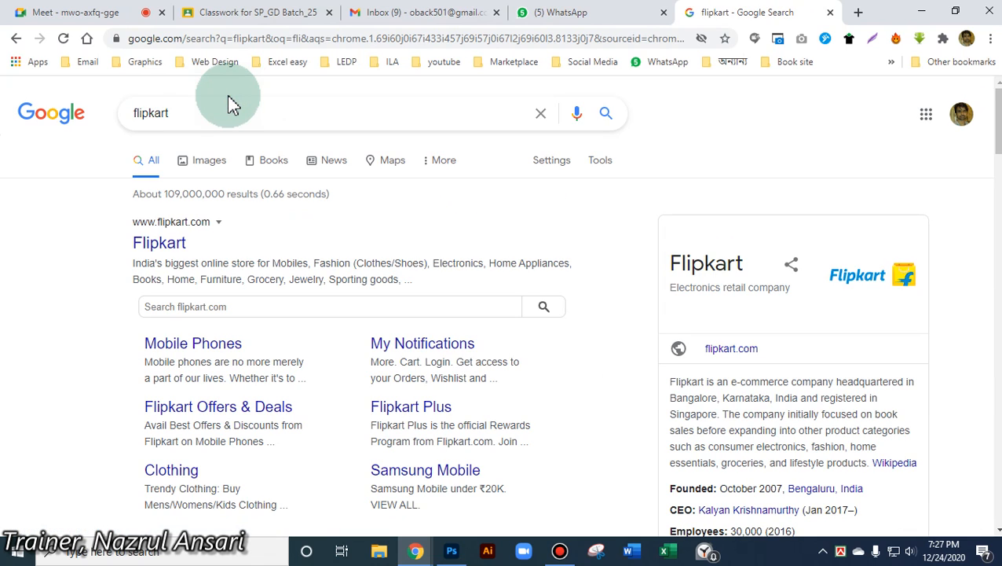
pyautogui.click(830, 12)
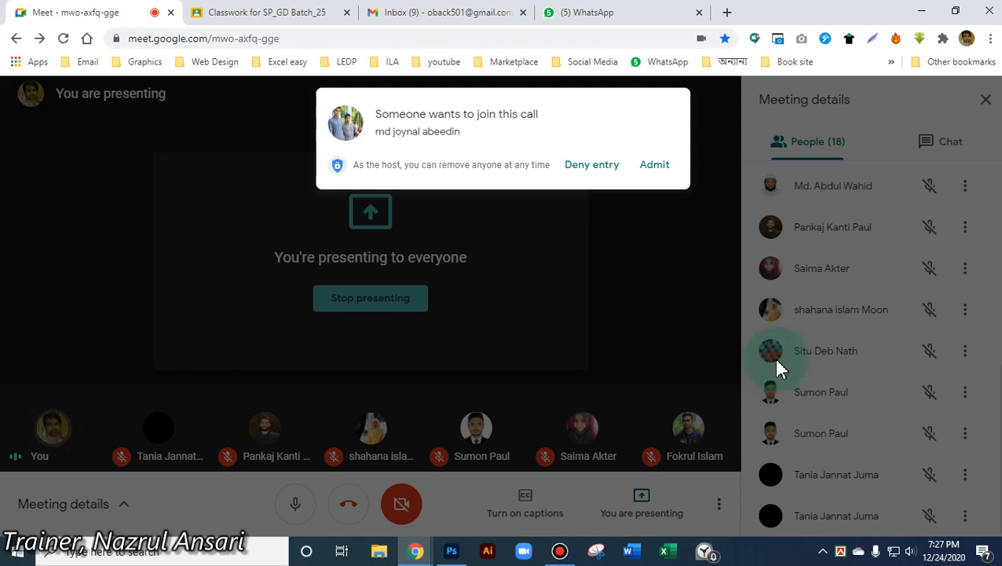
# Admit the next person waiting to join the call and check the participants from the start of the list
pyautogui.click(651, 161)
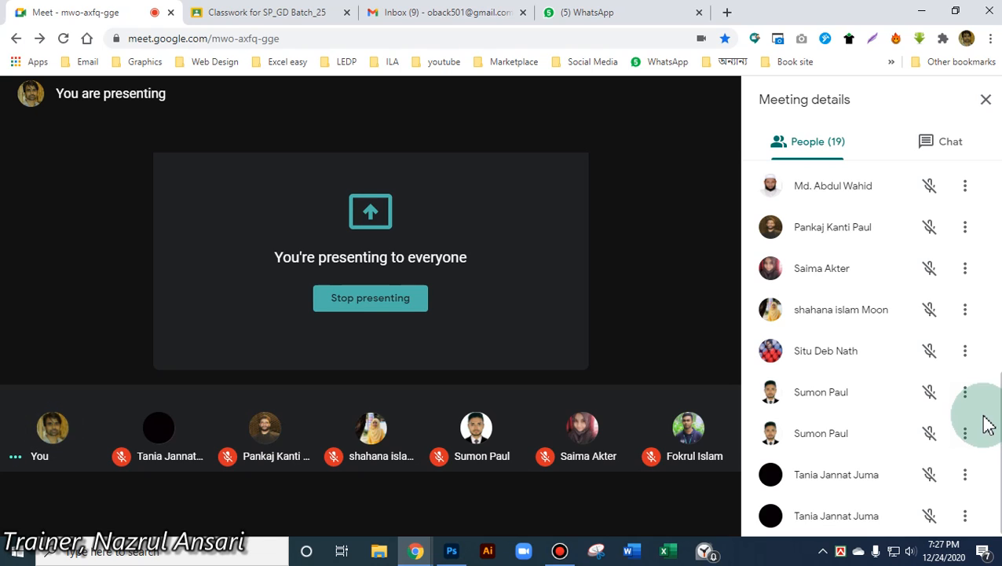
pyautogui.scroll(5, 861, 353)
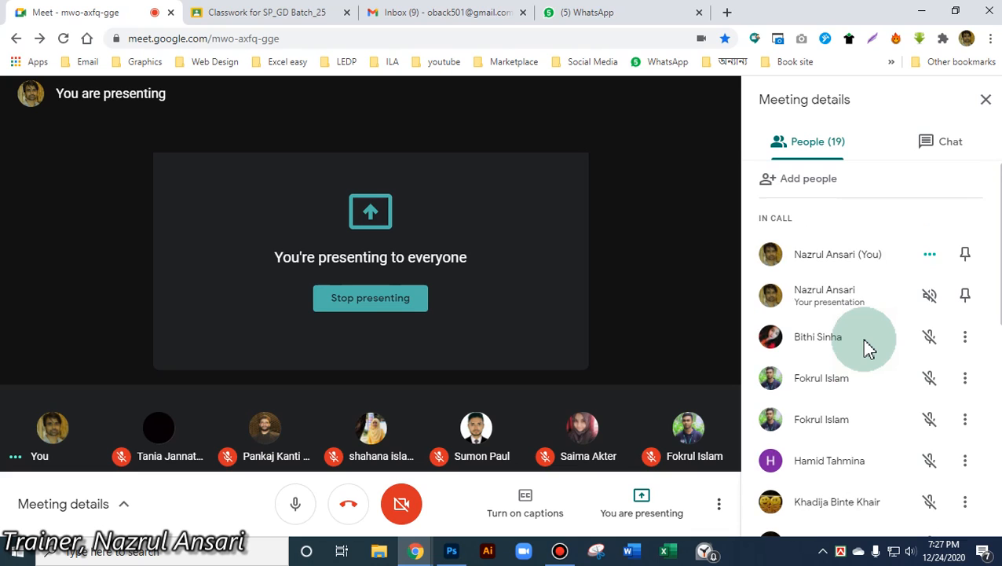
pyautogui.scroll(-3, 864, 340)
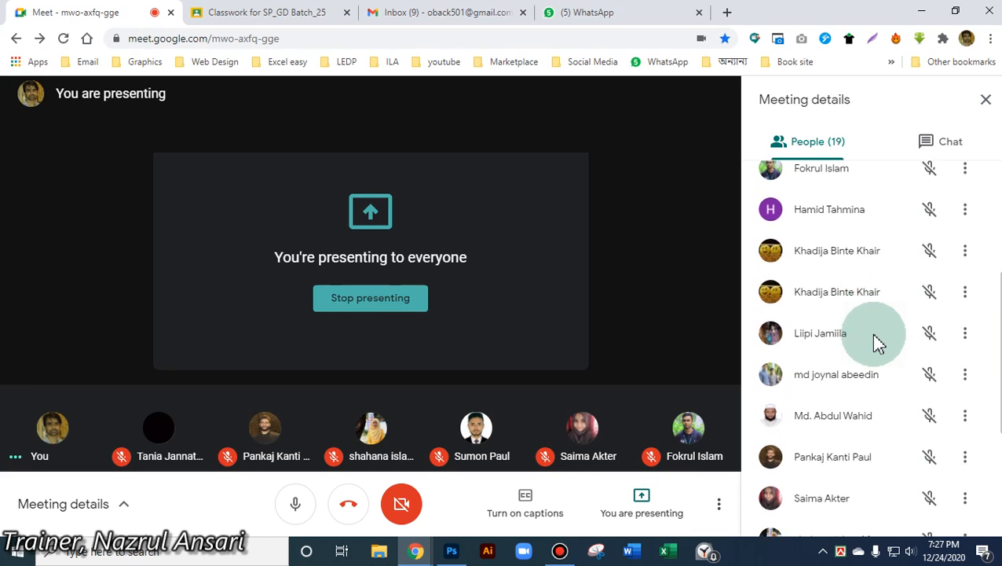
pyautogui.scroll(-2, 873, 343)
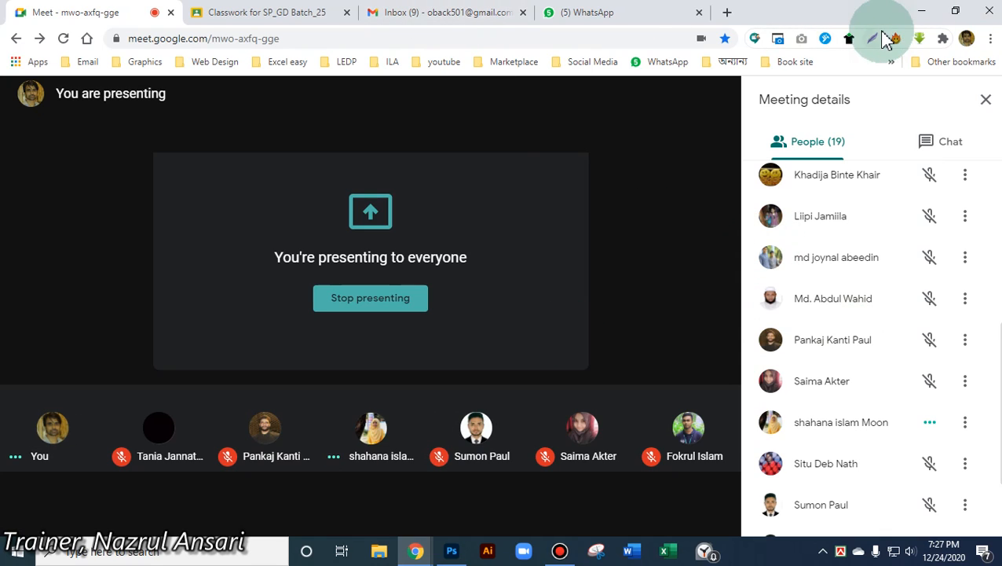
# Check the WhatsApp chat list, minimize the browser and refresh the desktop
pyautogui.click(577, 11)
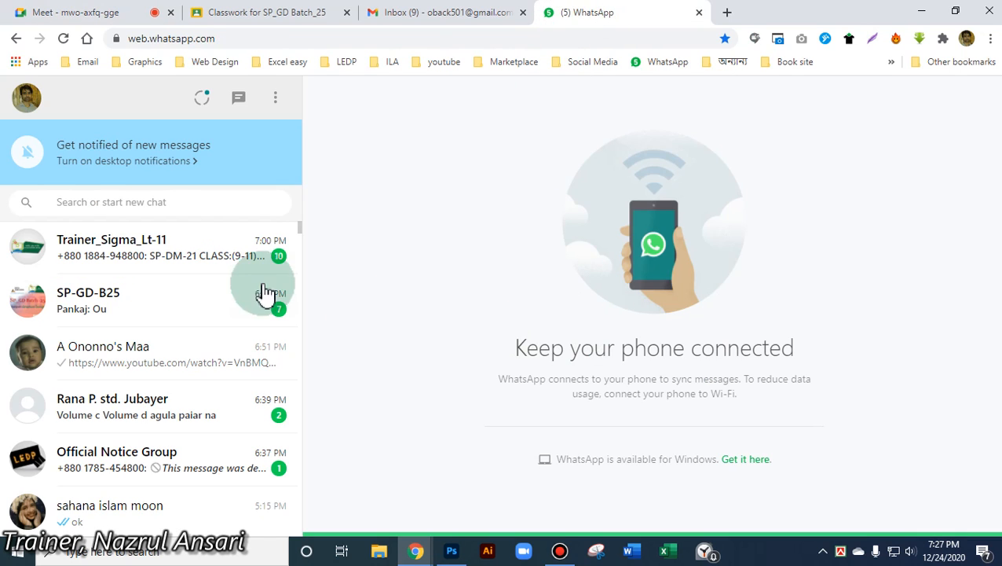
pyautogui.click(916, 11)
pyautogui.rightClick(693, 102)
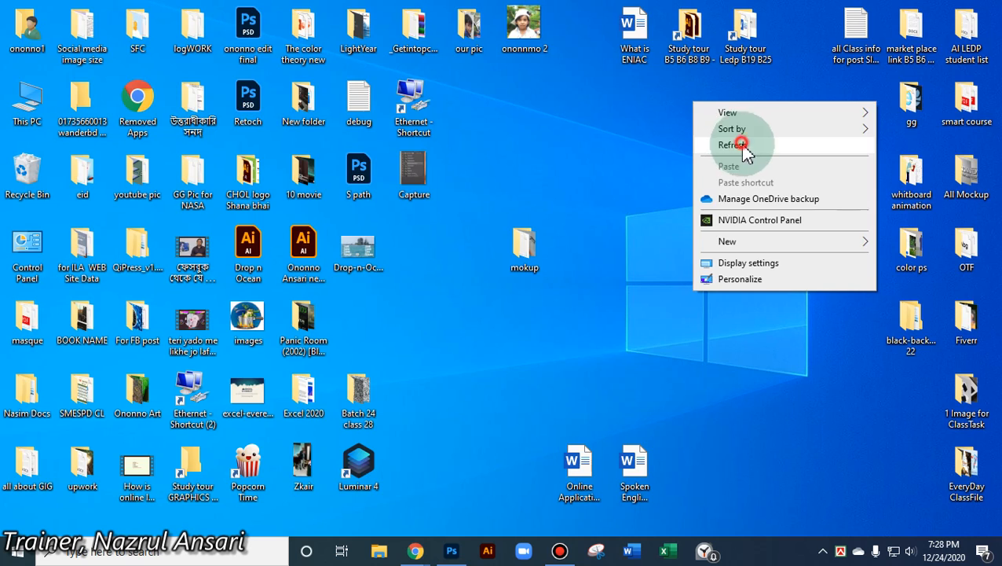
pyautogui.click(737, 146)
# Switch to Photoshop, close the purple phone photo without saving its changes and minimize Photoshop
pyautogui.click(452, 554)
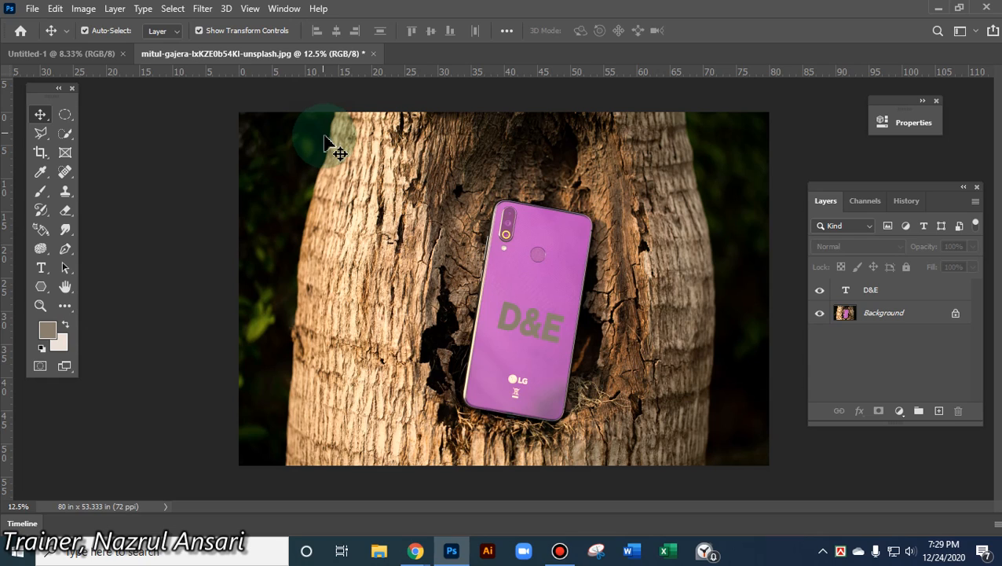
pyautogui.click(370, 53)
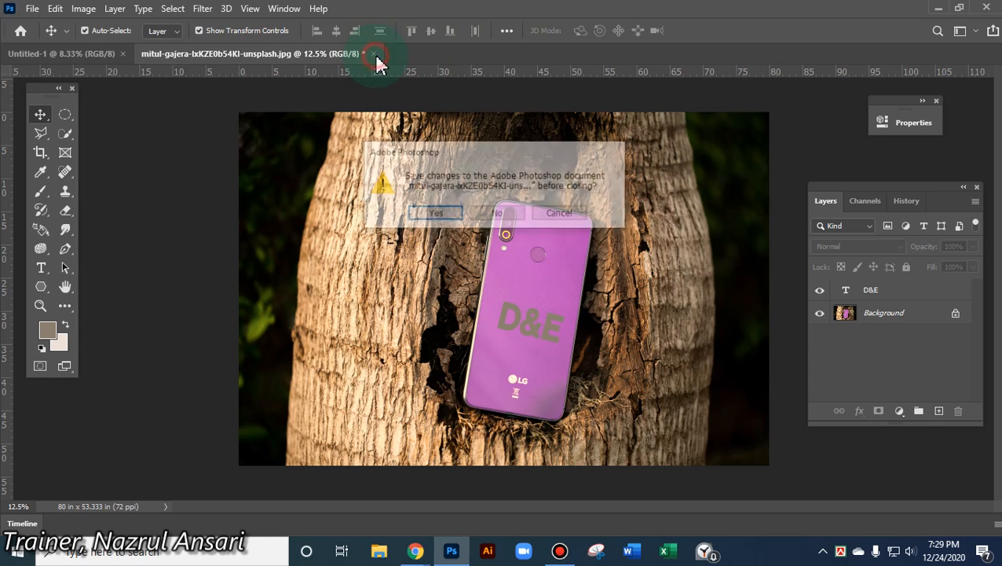
pyautogui.click(494, 213)
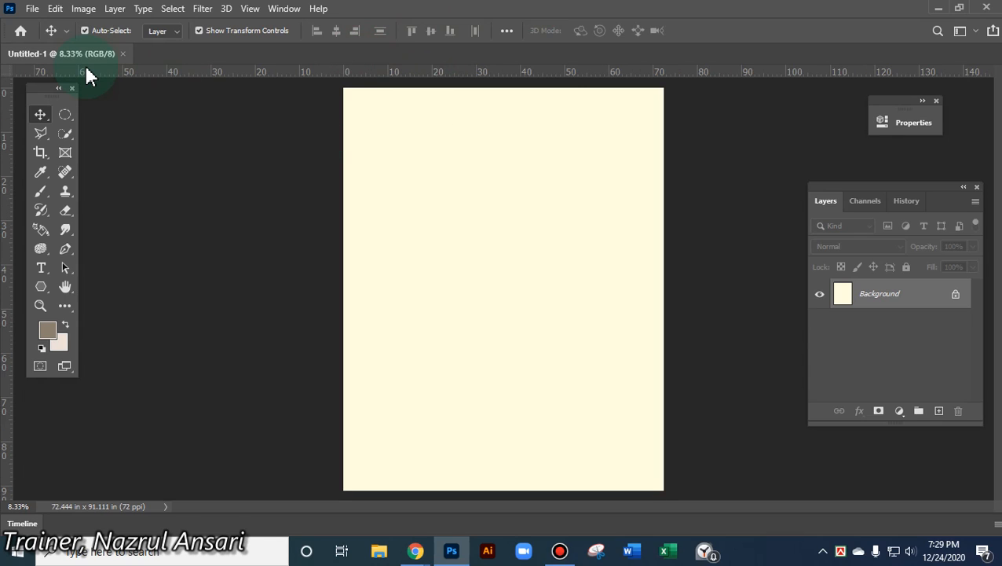
pyautogui.click(30, 10)
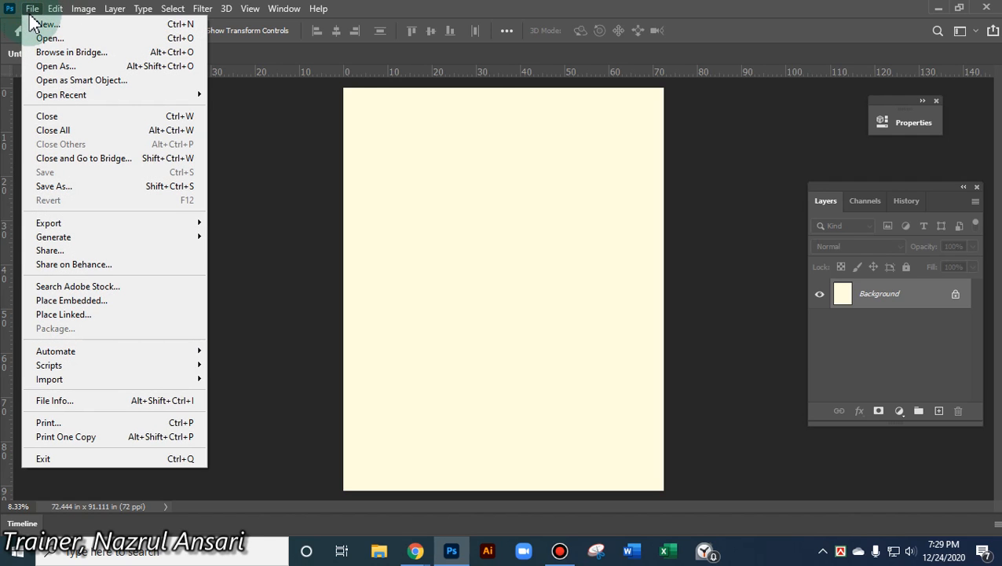
pyautogui.click(938, 9)
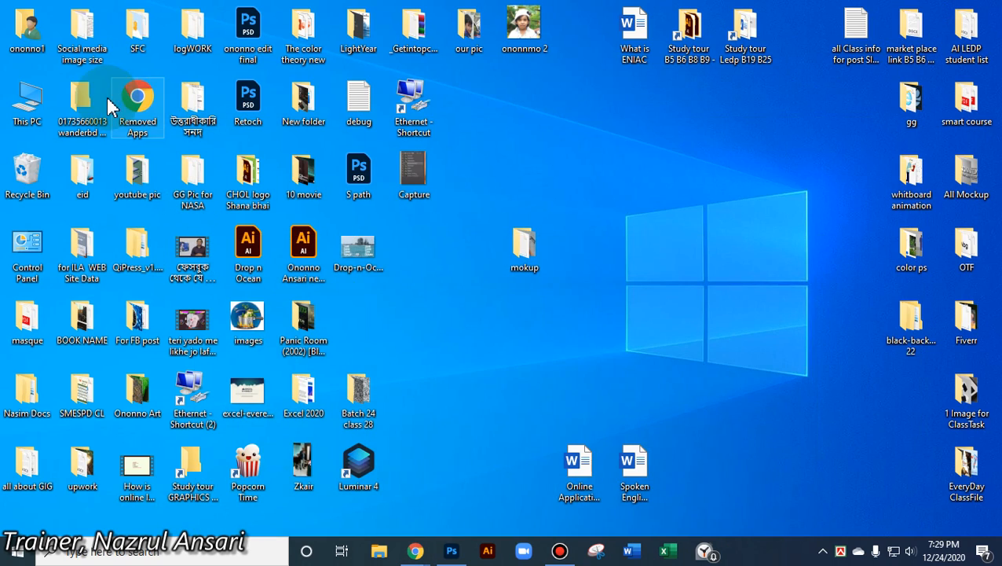
# Launch the QiPress application from the QiPress_v1.073 desktop folder and close the folder window
pyautogui.doubleClick(138, 248)
pyautogui.doubleClick(354, 167)
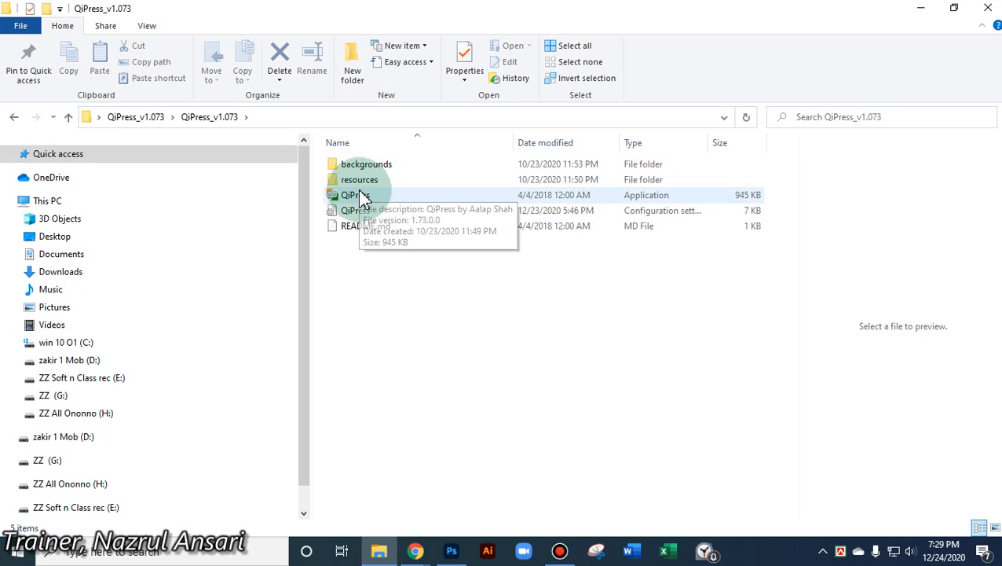
pyautogui.click(357, 195)
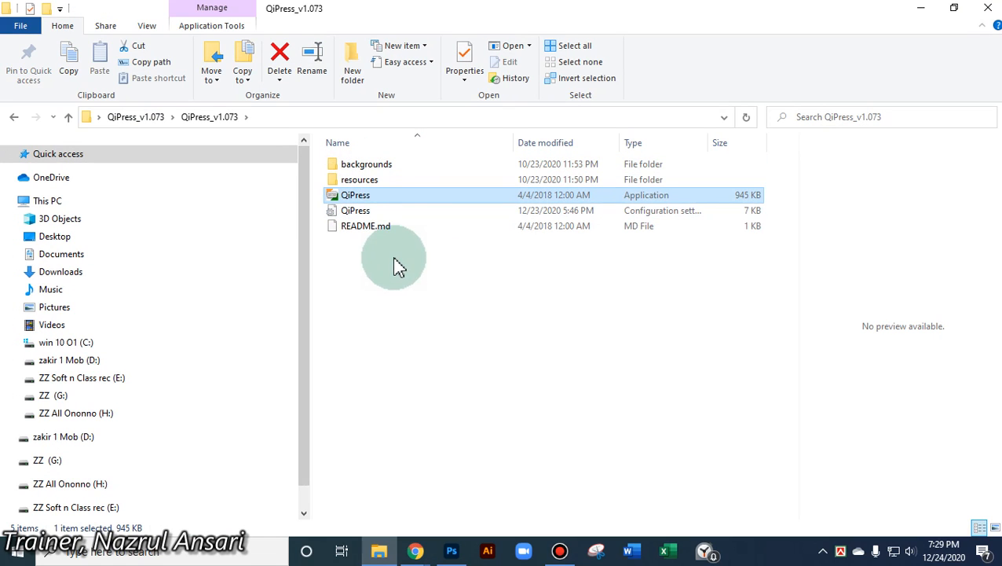
pyautogui.click(987, 8)
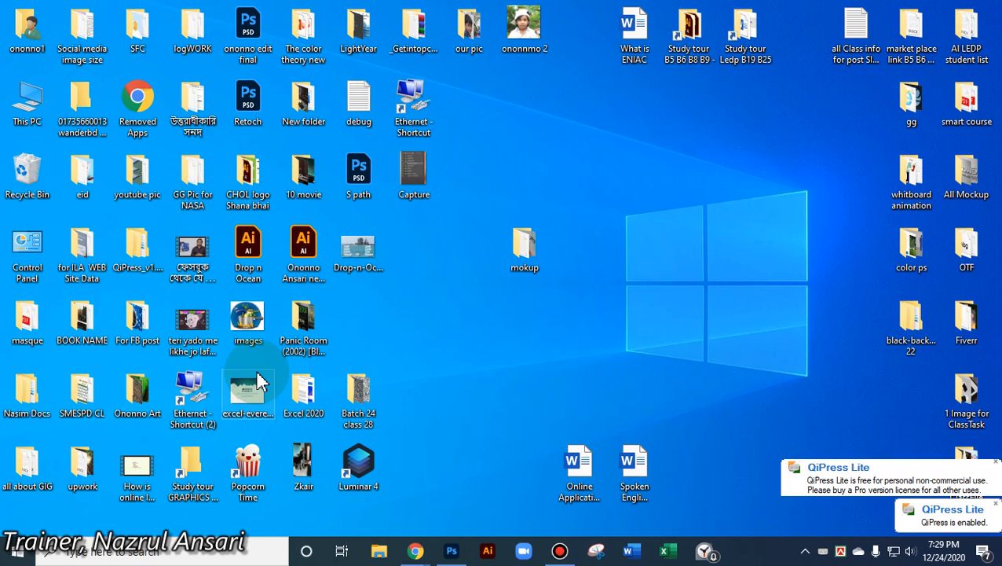
# Move the mokup folder below the Drop-n-Ocean image on the desktop, and open and close This PC
pyautogui.moveTo(531, 260); pyautogui.dragTo(359, 314)
pyautogui.click(30, 108)
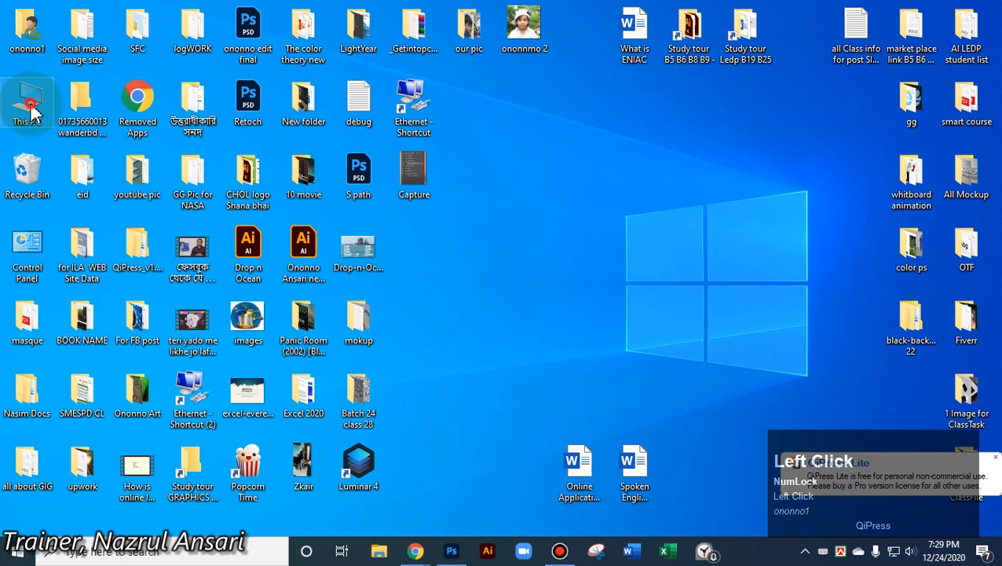
pyautogui.doubleClick(30, 108)
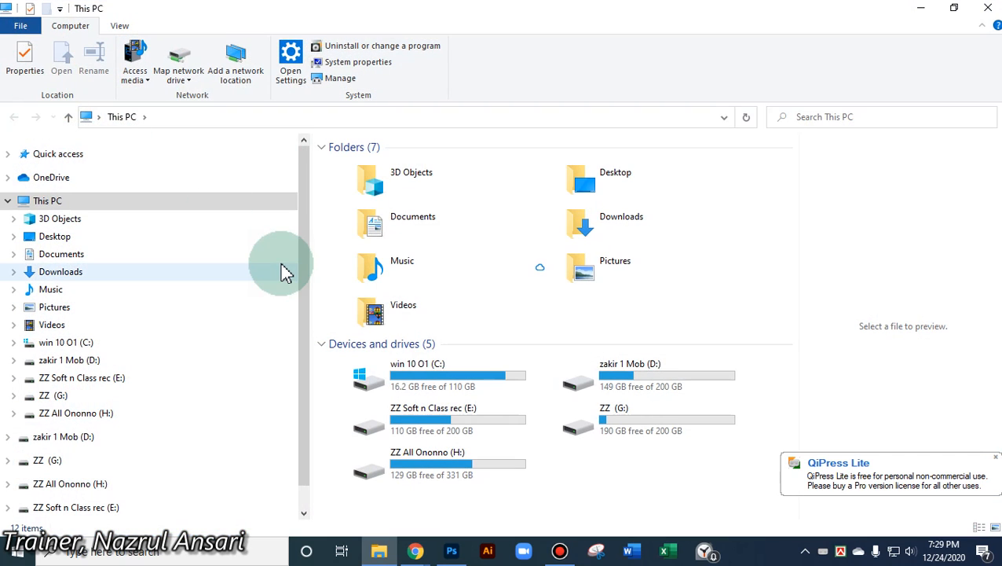
pyautogui.click(988, 7)
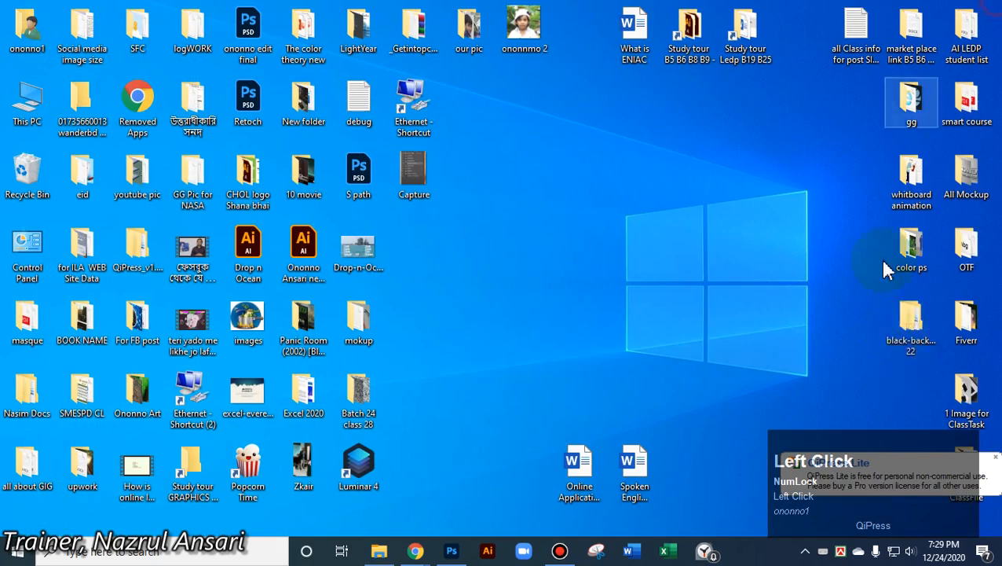
pyautogui.click(862, 400)
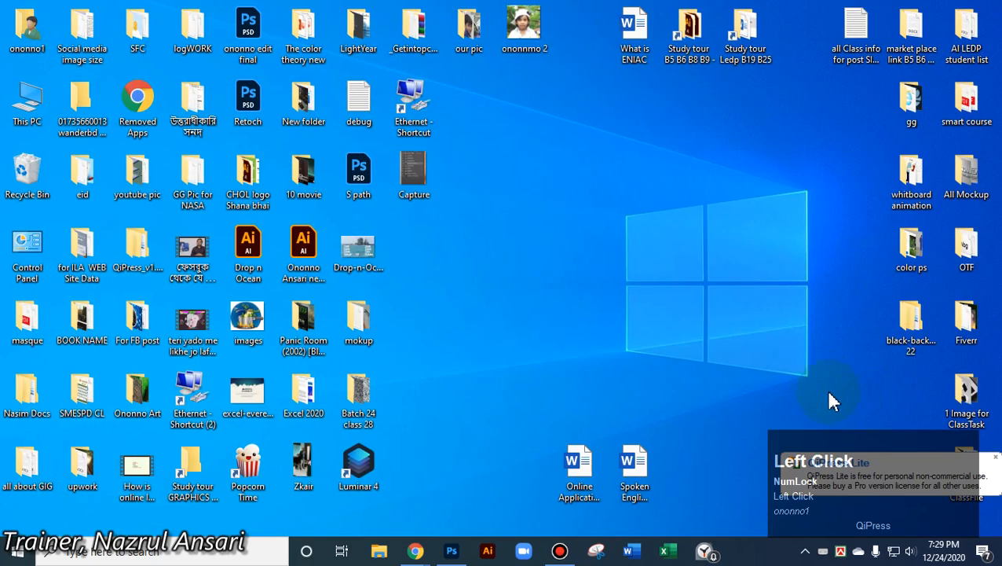
# Open the Pic for Mokup folder inside 1 Image for ClassTask and view the magnifying glass photo in the image viewer
pyautogui.doubleClick(973, 421)
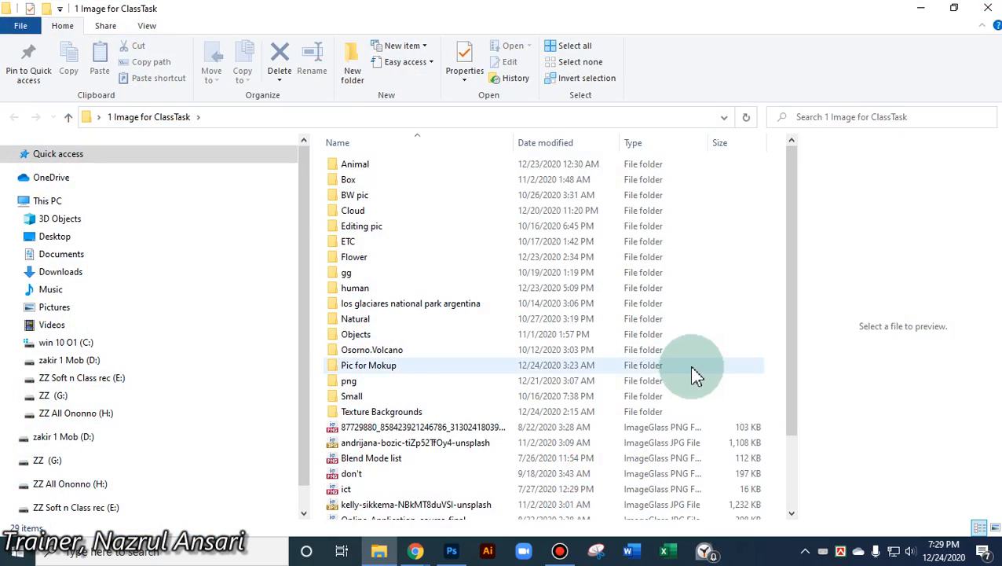
pyautogui.doubleClick(391, 366)
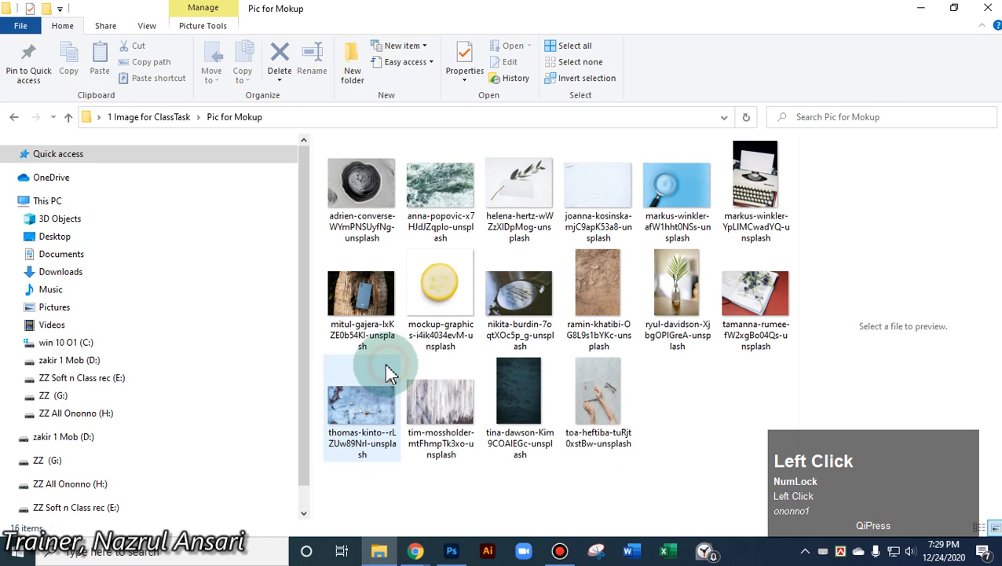
pyautogui.click(372, 412)
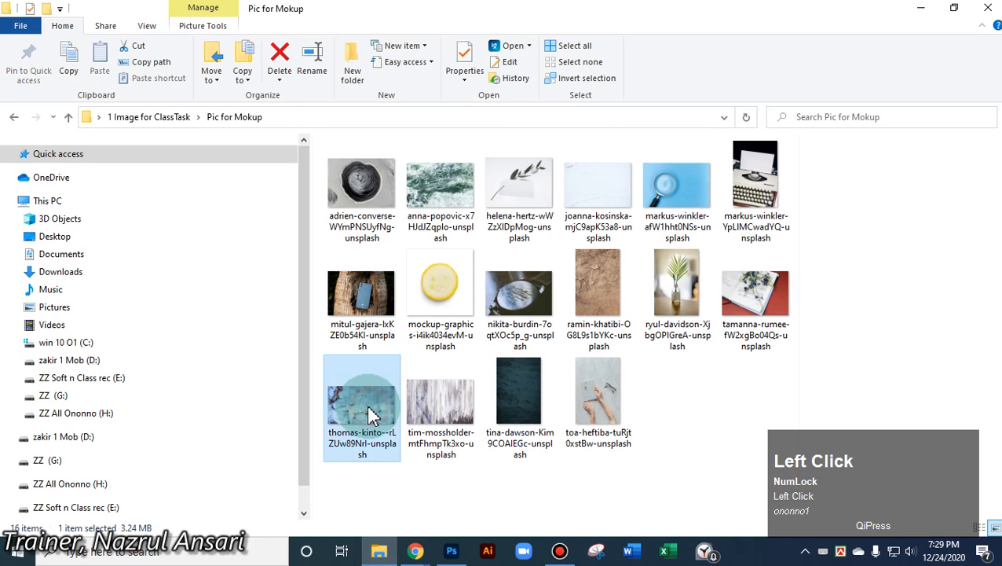
pyautogui.click(525, 290)
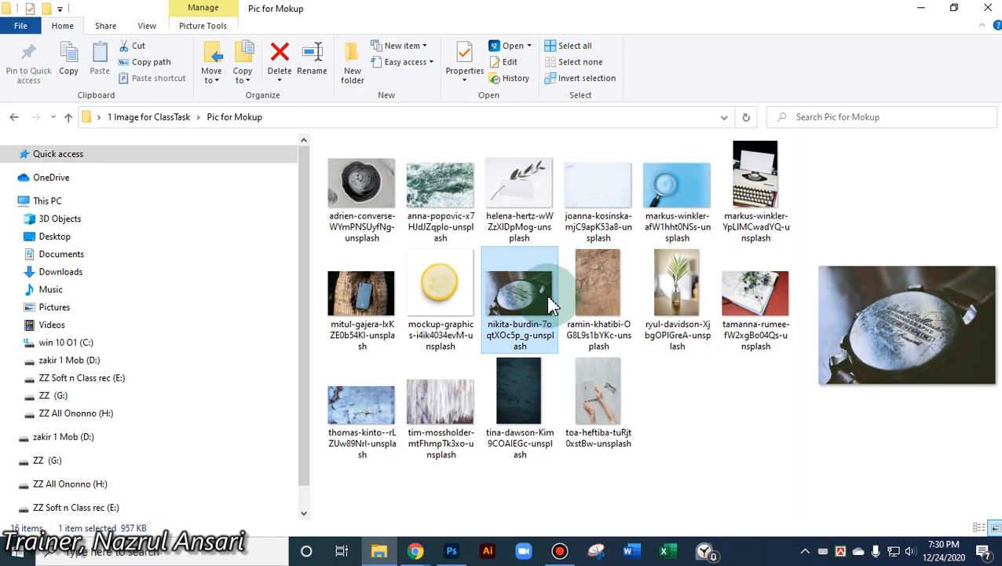
pyautogui.click(774, 184)
pyautogui.click(672, 193)
pyautogui.doubleClick(670, 182)
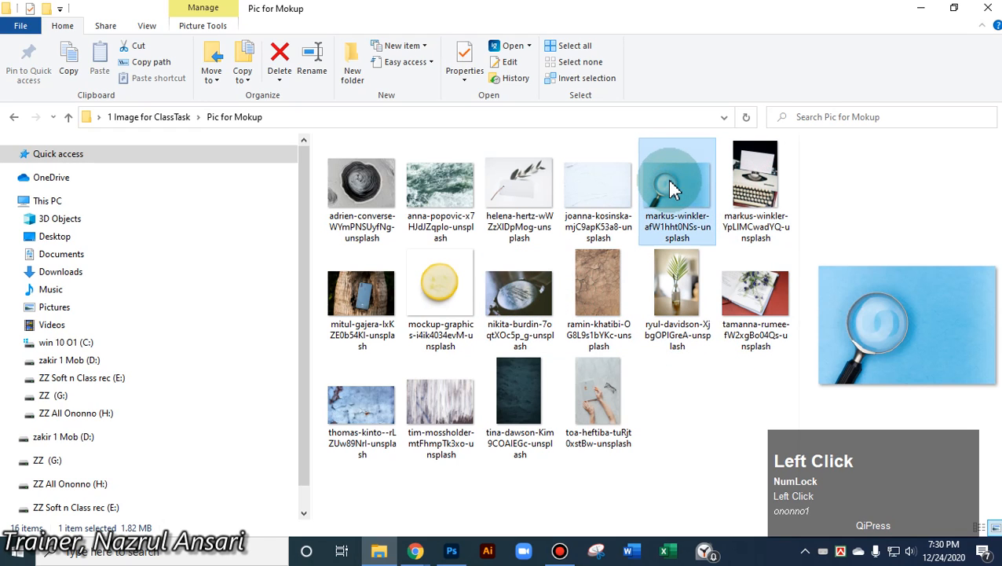
# Browse the mockup photos in the image viewer, from the typewriter to the open book, and return to the engraved watch photo
pyautogui.press('Right')
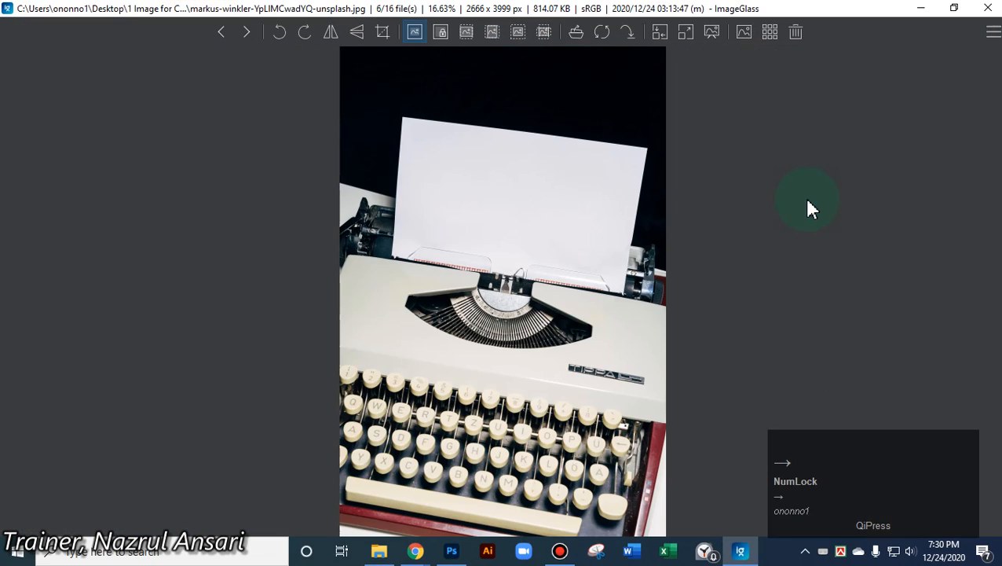
pyautogui.press('Right')
pyautogui.press('Right')
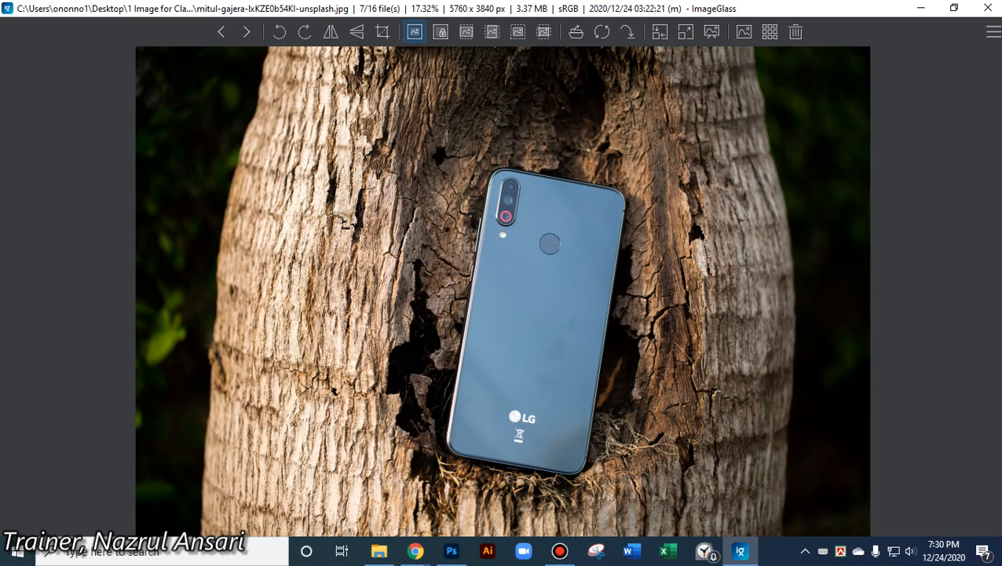
pyautogui.press('Right')
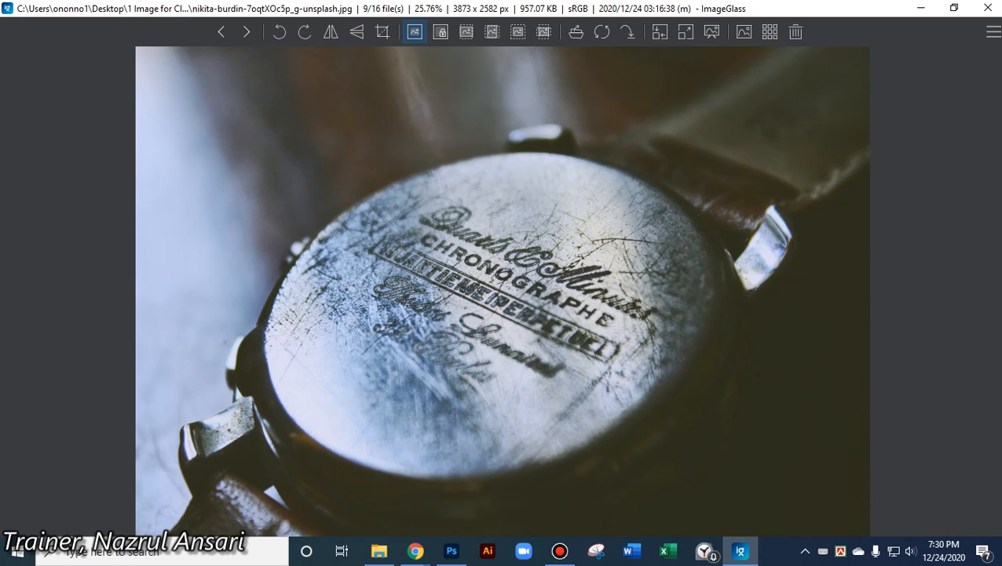
pyautogui.press('Right')
pyautogui.press('Right')
pyautogui.press('Right')
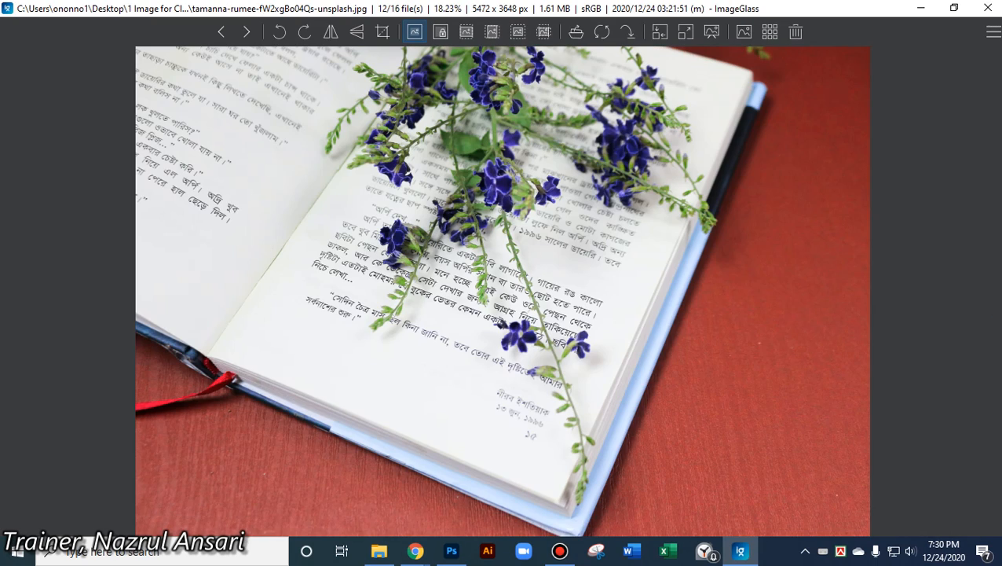
pyautogui.press('Left')
pyautogui.press('Left')
pyautogui.press('Left')
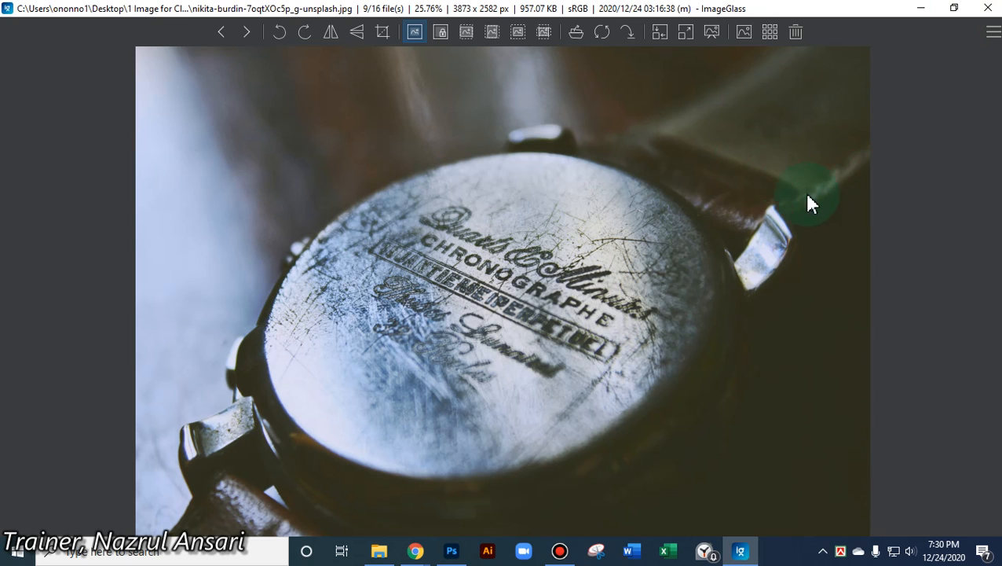
# Copy the engraved watch photo, close the image viewer and minimize the Pic for Mokup folder
pyautogui.rightClick(614, 192)
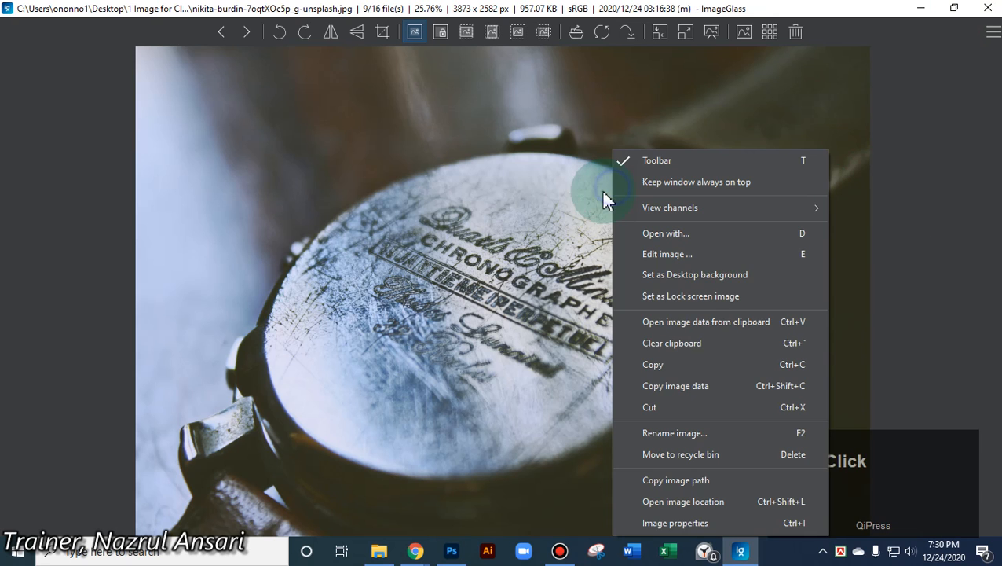
pyautogui.click(658, 367)
pyautogui.click(987, 9)
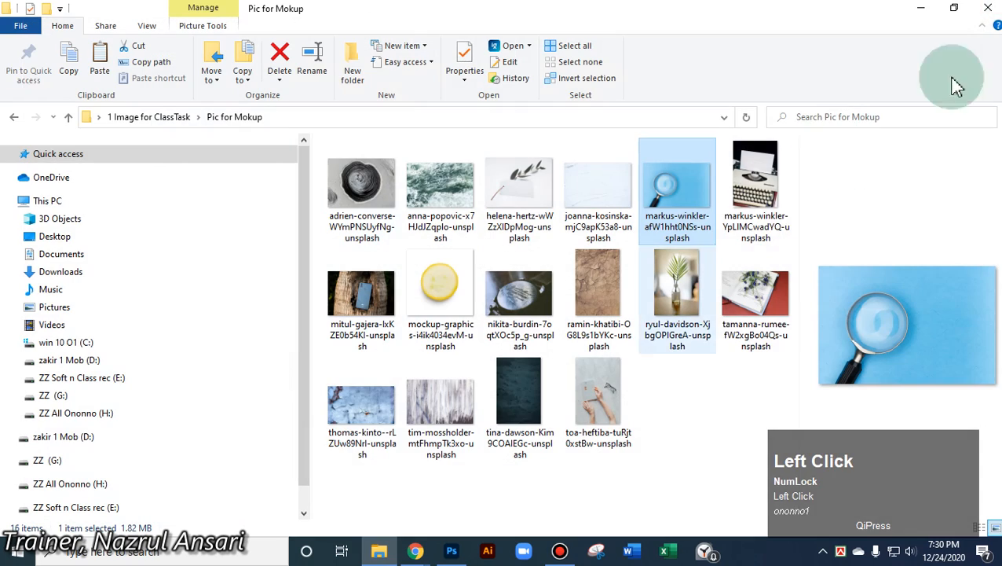
pyautogui.click(919, 18)
# Create a new folder on the desktop and name it Class
pyautogui.rightClick(513, 228)
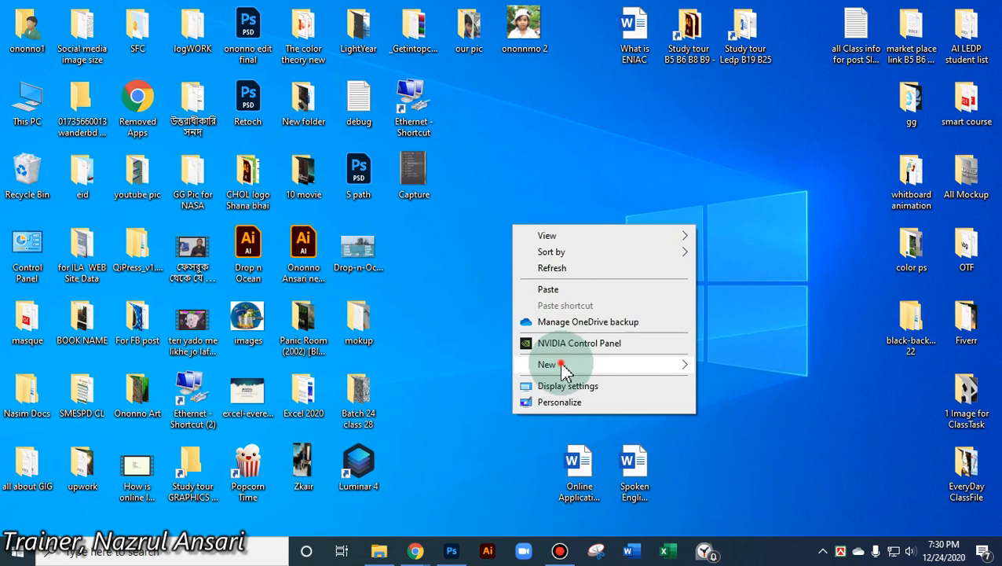
pyautogui.click(599, 367)
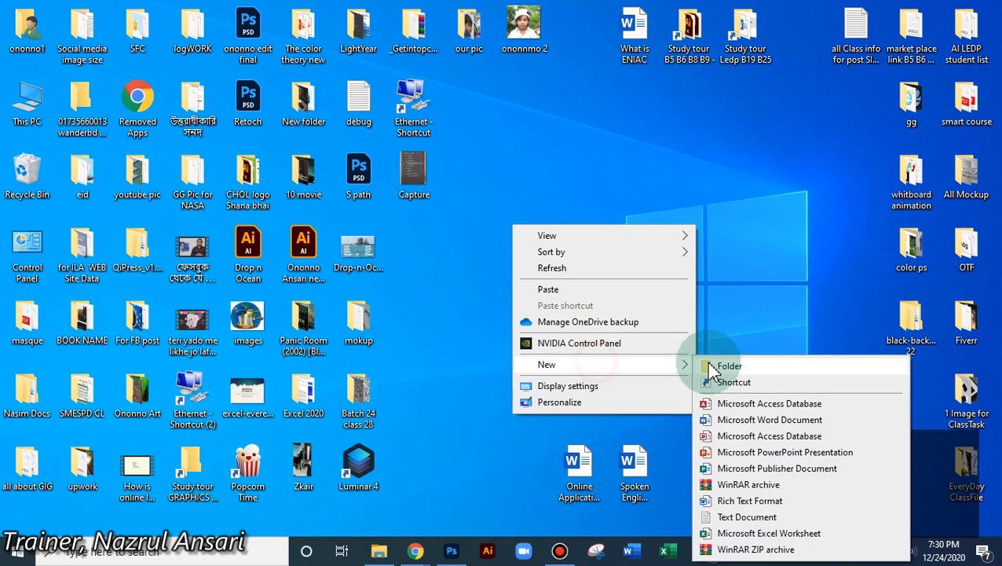
pyautogui.click(715, 366)
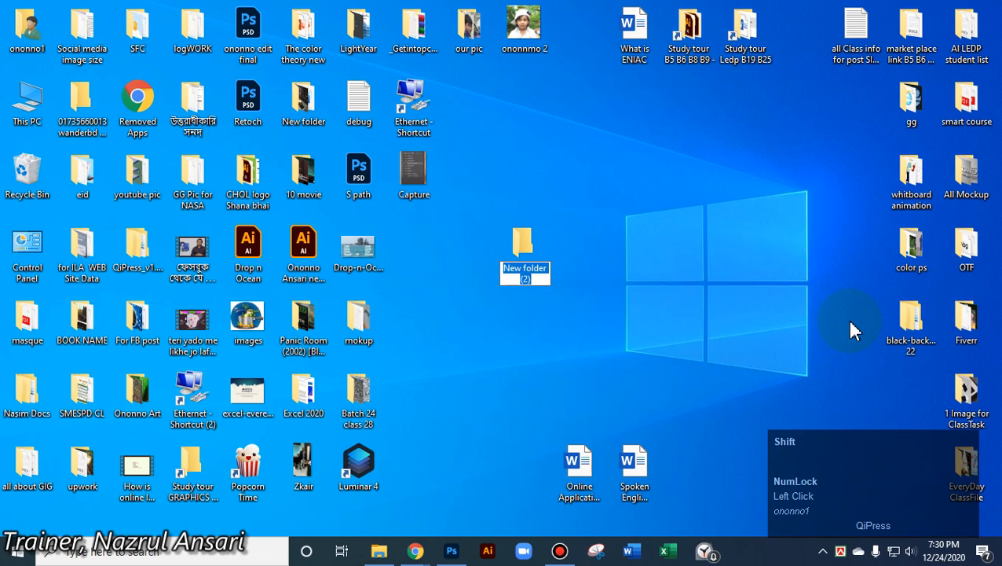
pyautogui.write('Class')
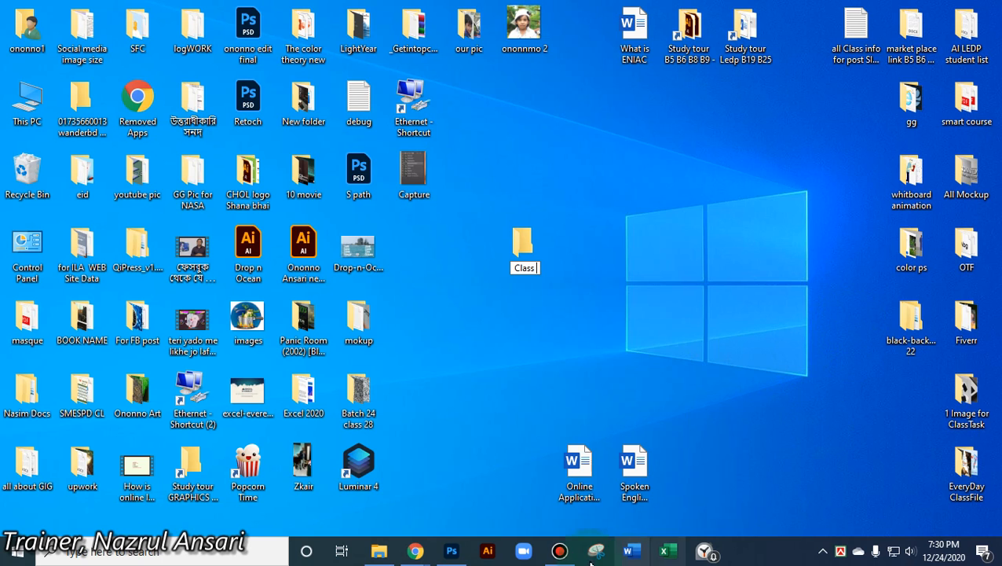
# Check the latest class number on the SP_GD Batch_25 Classwork page in Chrome and minimize the browser
pyautogui.click(415, 550)
pyautogui.click(340, 499)
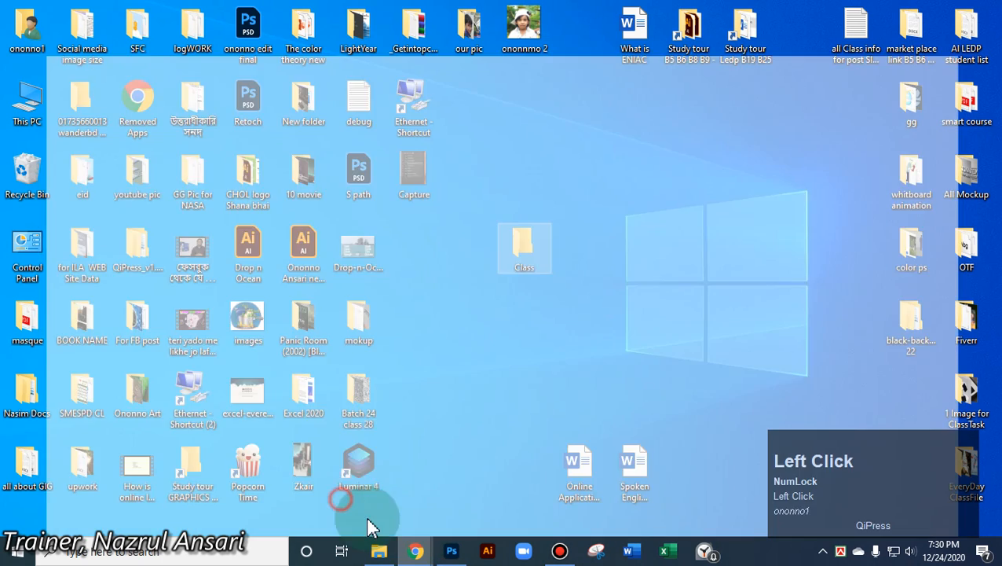
pyautogui.click(291, 11)
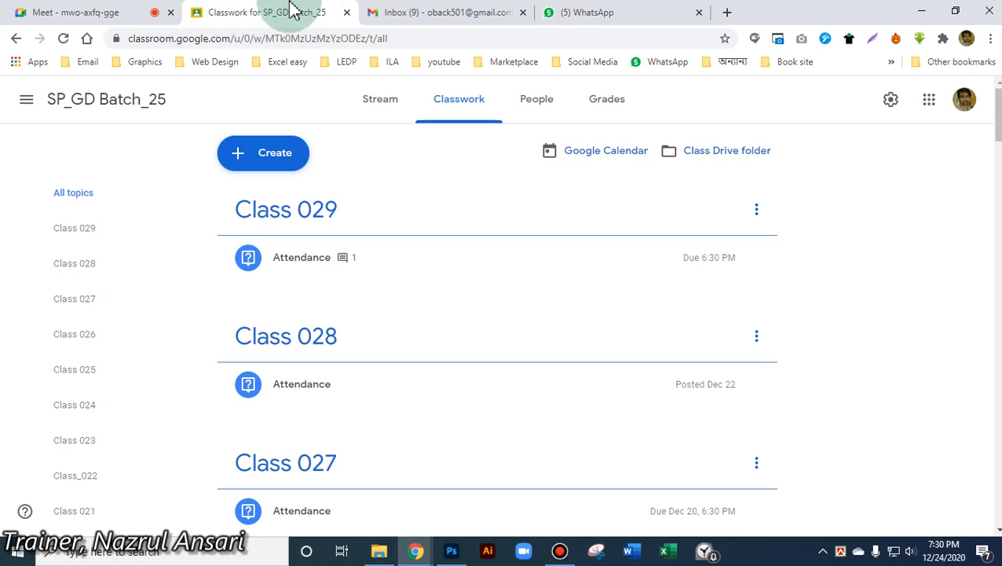
pyautogui.click(919, 12)
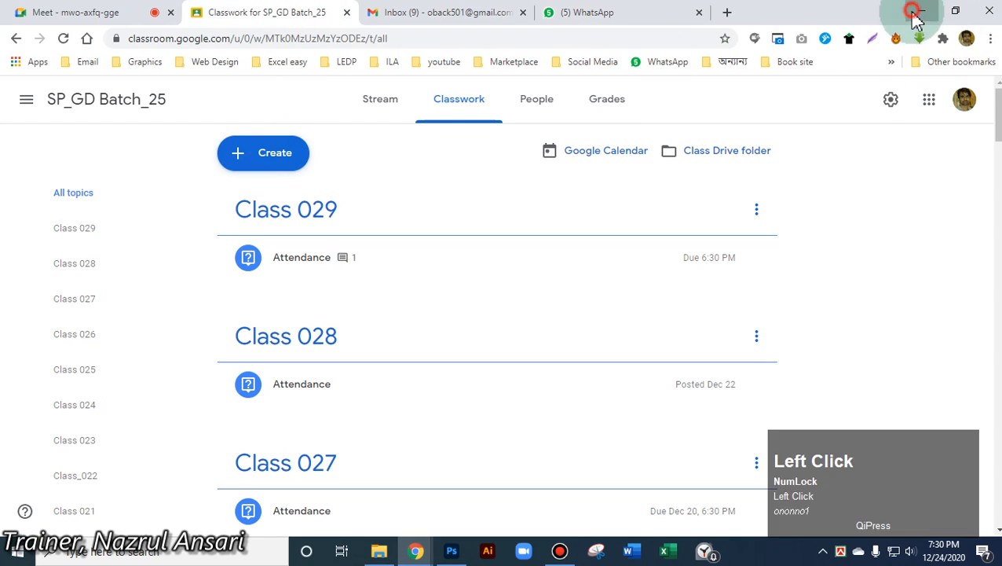
# Rename the Class folder on the desktop as Class 29 B25
pyautogui.doubleClick(533, 270)
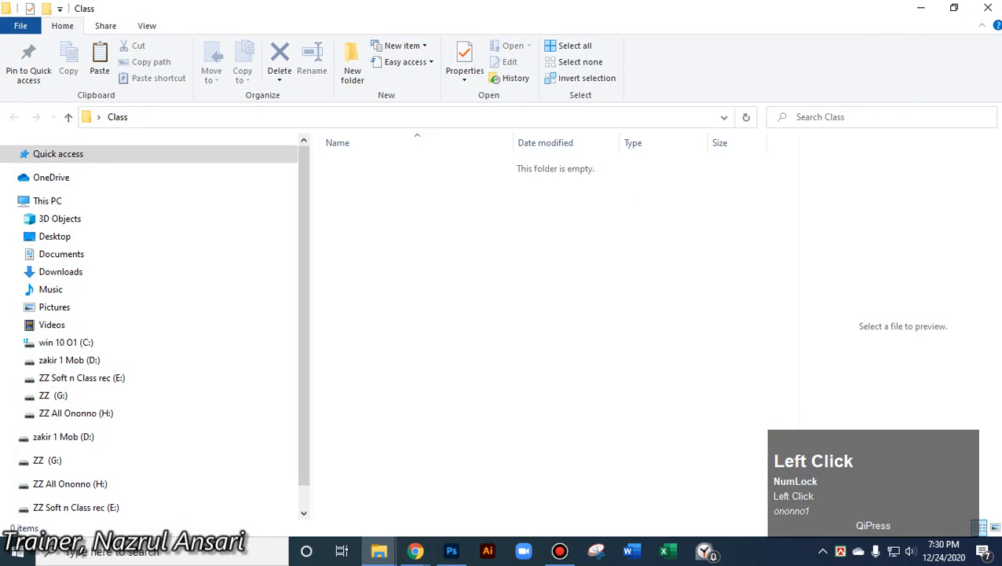
pyautogui.click(988, 8)
pyautogui.click(525, 272)
pyautogui.click(524, 269)
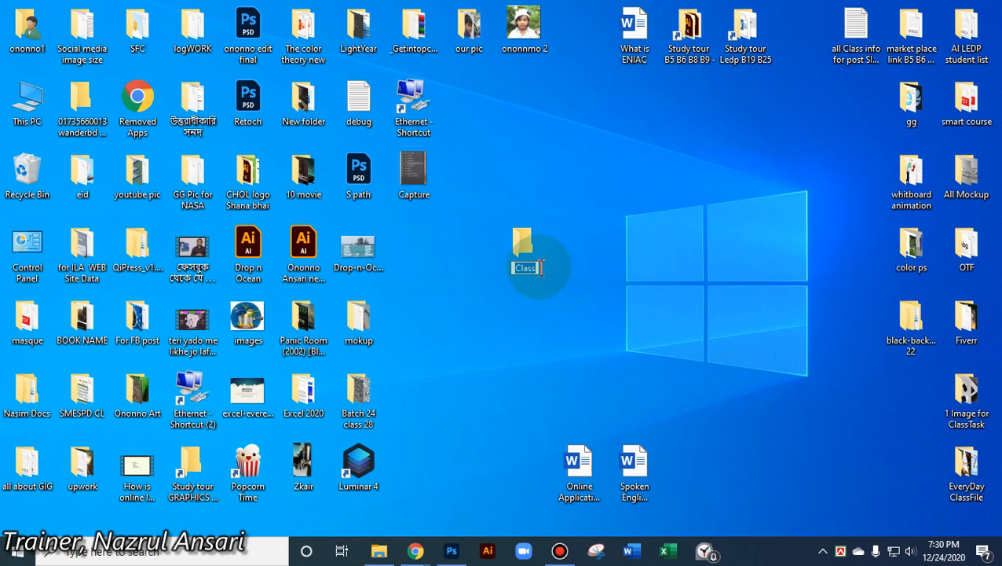
pyautogui.click(537, 266)
pyautogui.write('2')
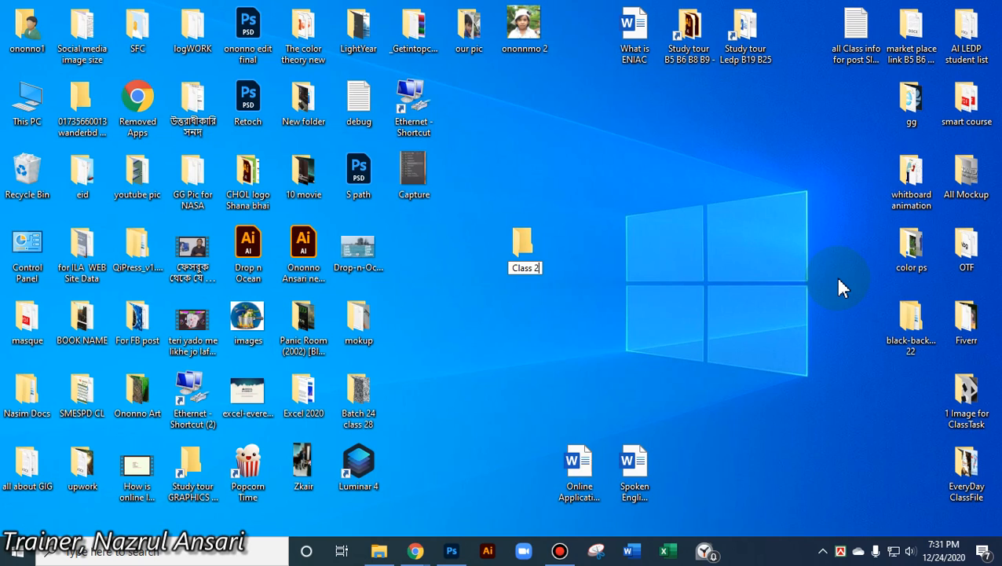
pyautogui.write('9')
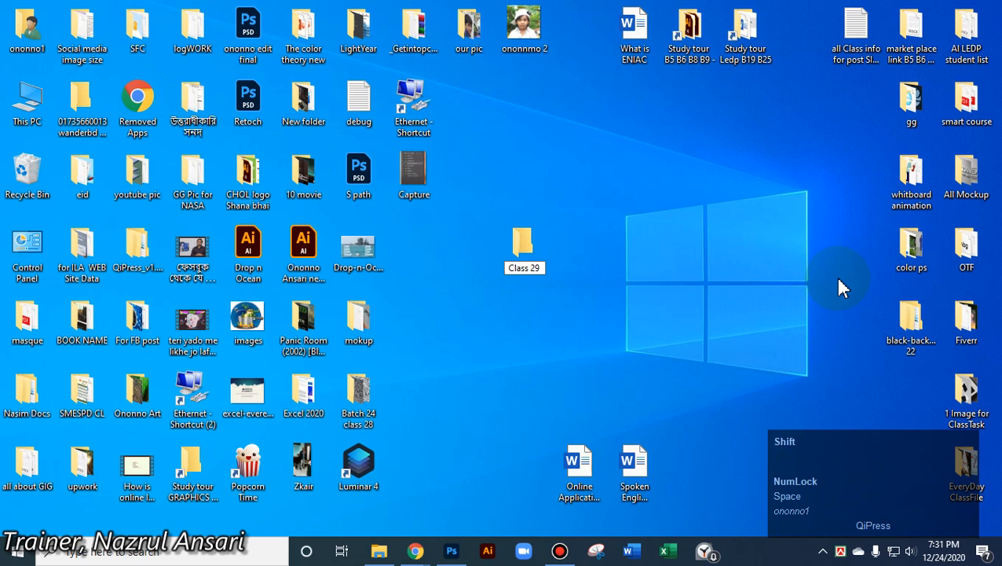
pyautogui.write(' B25')
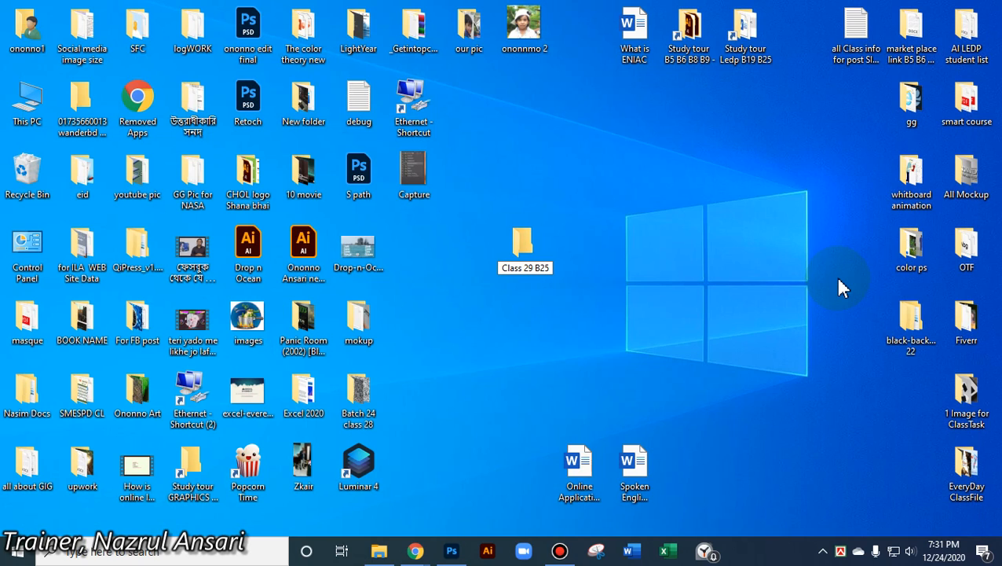
# Paste the copied watch photo into the Class 29 B25 folder, check the folder's contents and close it
pyautogui.rightClick(526, 240)
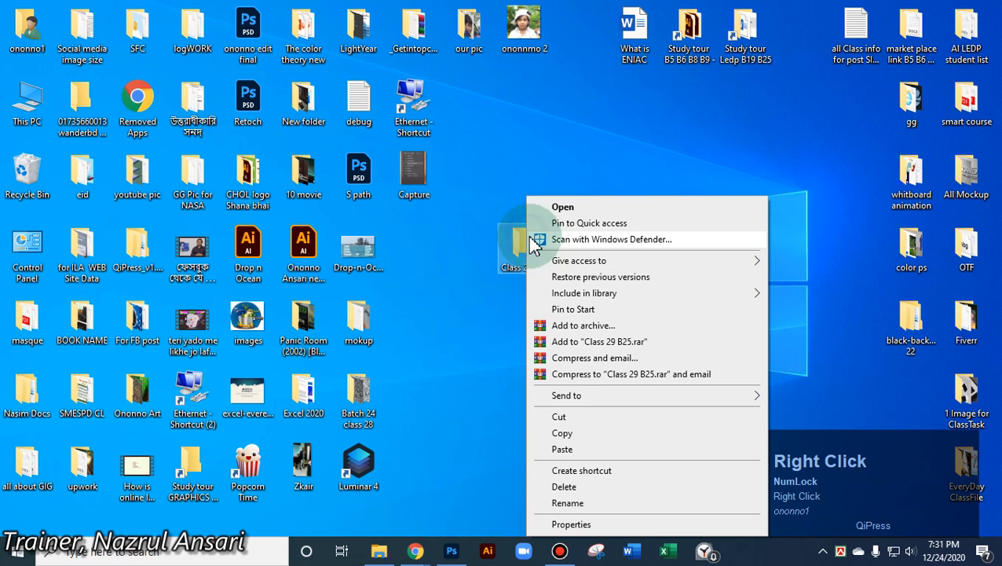
pyautogui.click(563, 450)
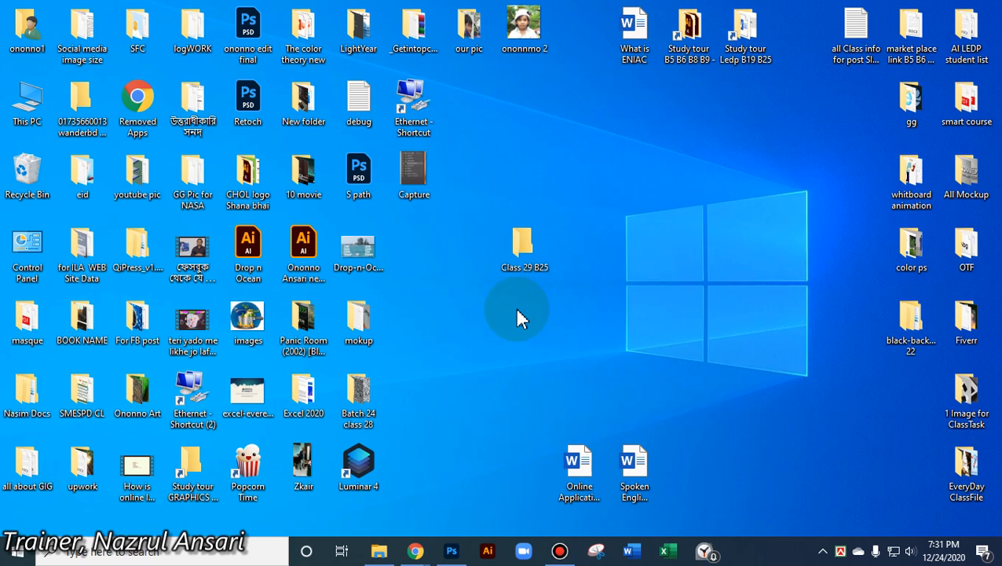
pyautogui.doubleClick(524, 250)
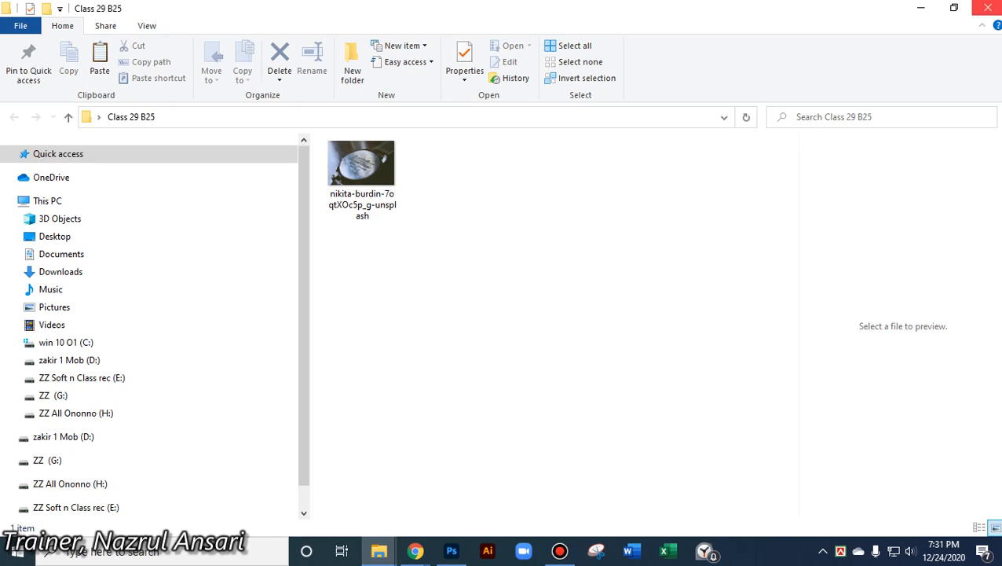
pyautogui.click(985, 8)
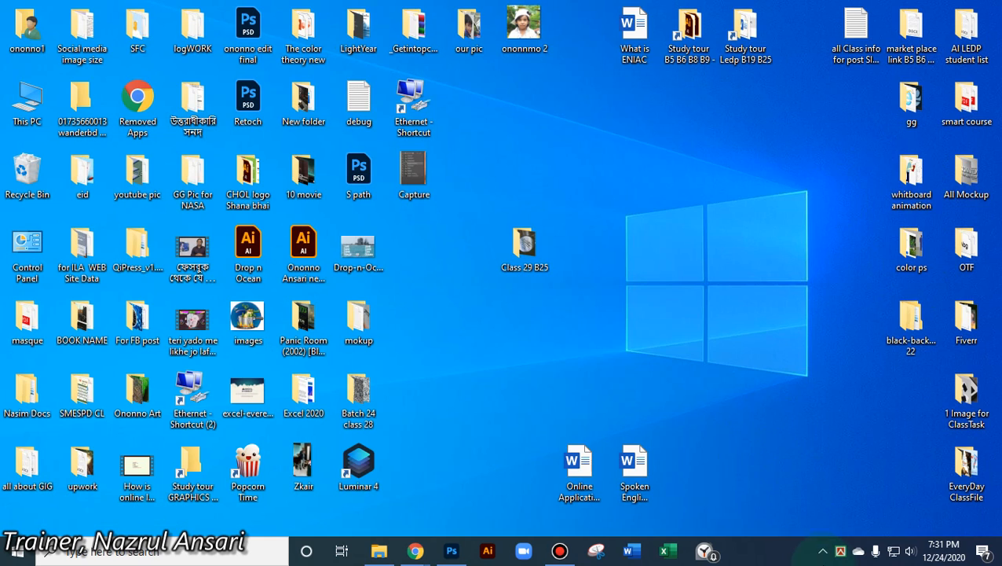
# Look through the files in the Downloads folder from This PC and minimize the window
pyautogui.doubleClick(24, 110)
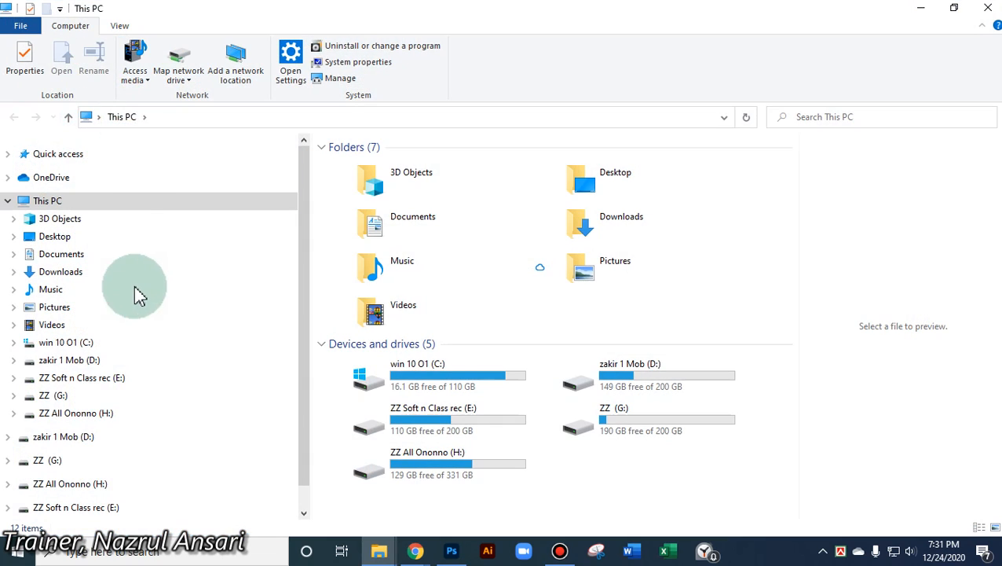
pyautogui.click(65, 271)
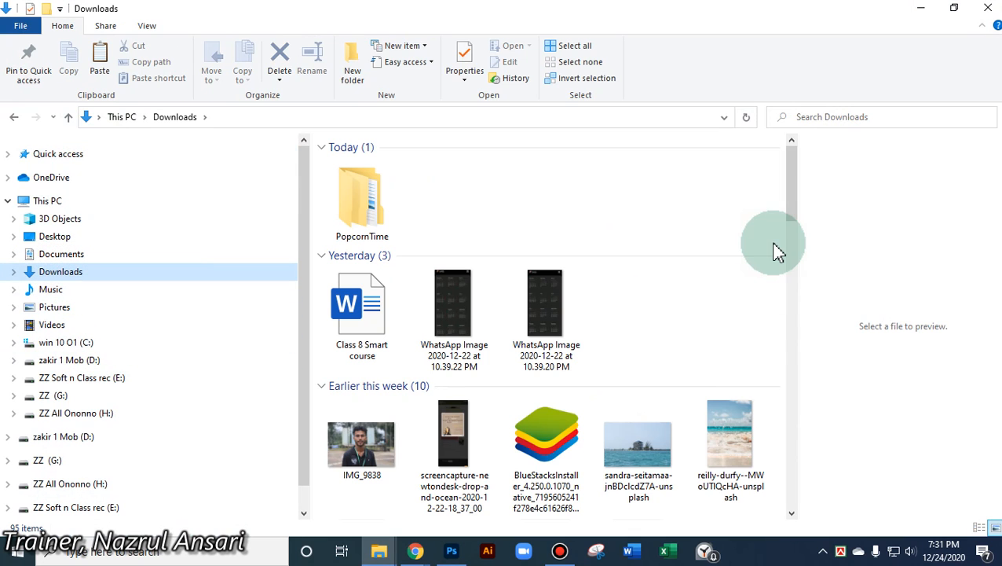
pyautogui.moveTo(793, 191); pyautogui.dragTo(795, 293)
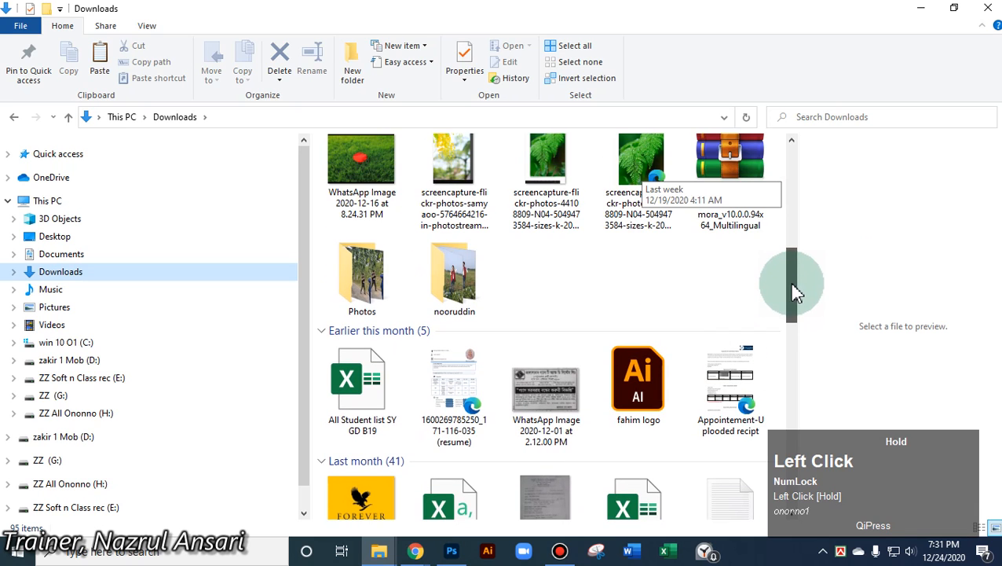
pyautogui.moveTo(795, 292); pyautogui.dragTo(776, 391)
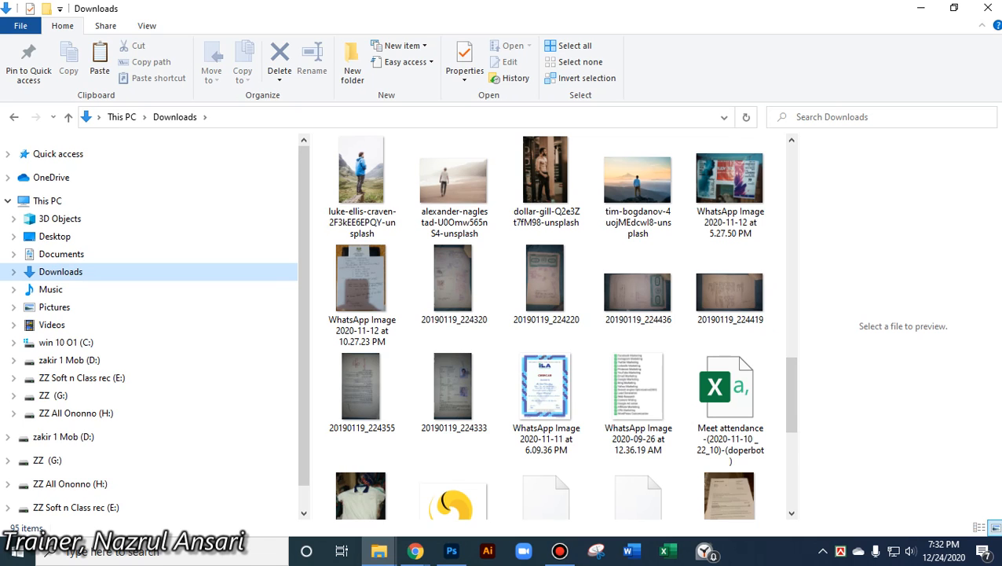
pyautogui.click(920, 8)
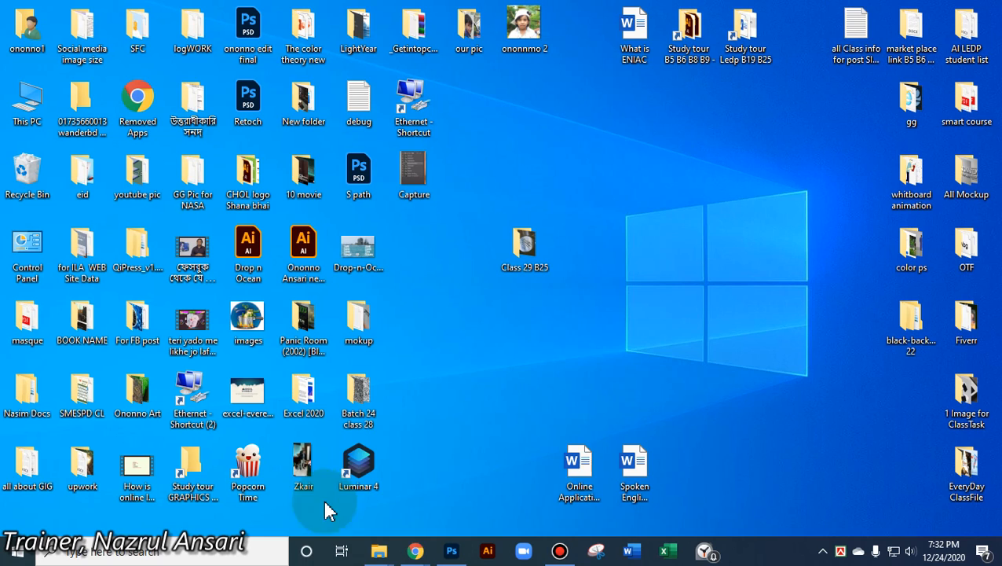
# Search Google for signboard in a new Chrome tab and show the image results
pyautogui.click(416, 551)
pyautogui.click(355, 501)
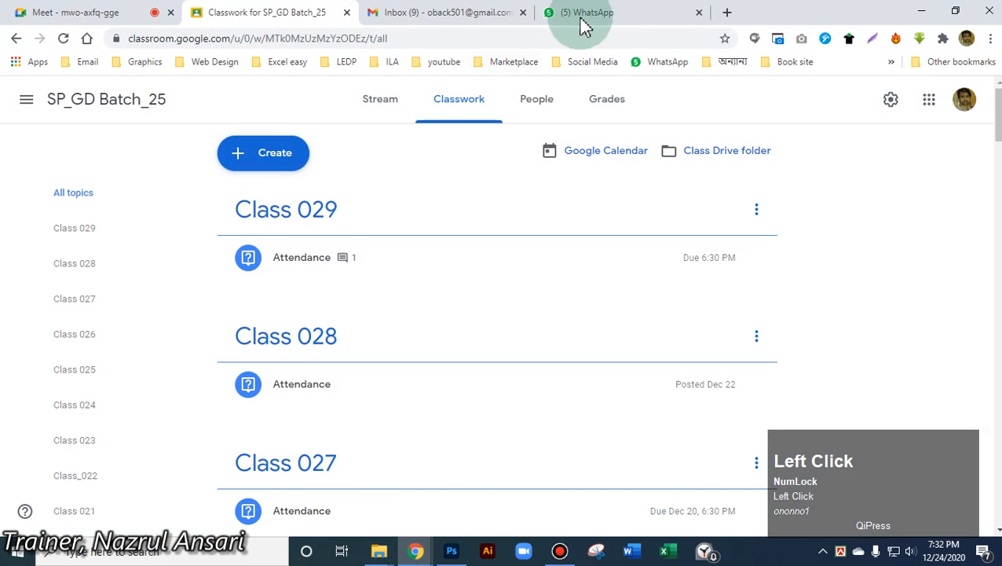
pyautogui.click(732, 14)
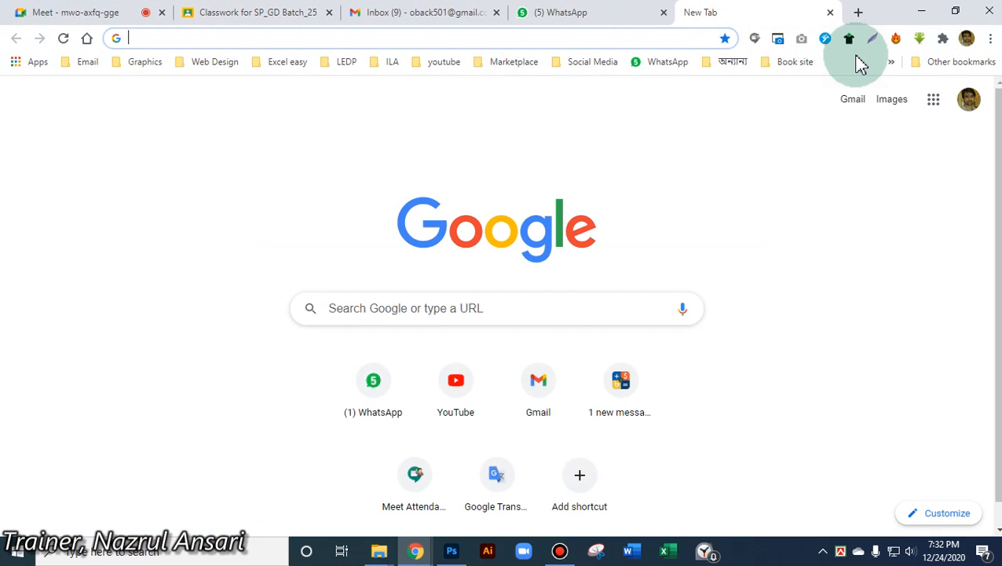
pyautogui.write('sig')
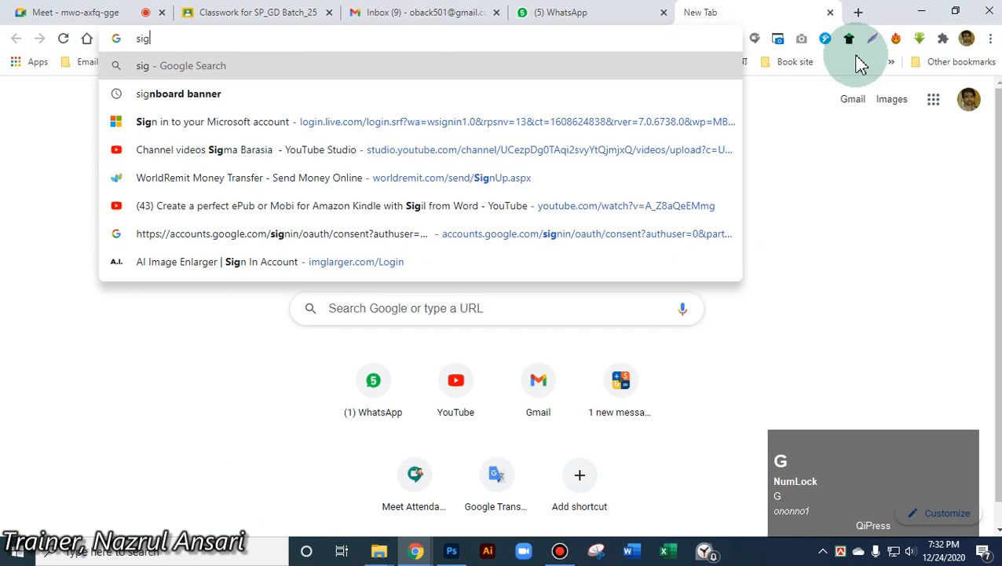
pyautogui.write('nb')
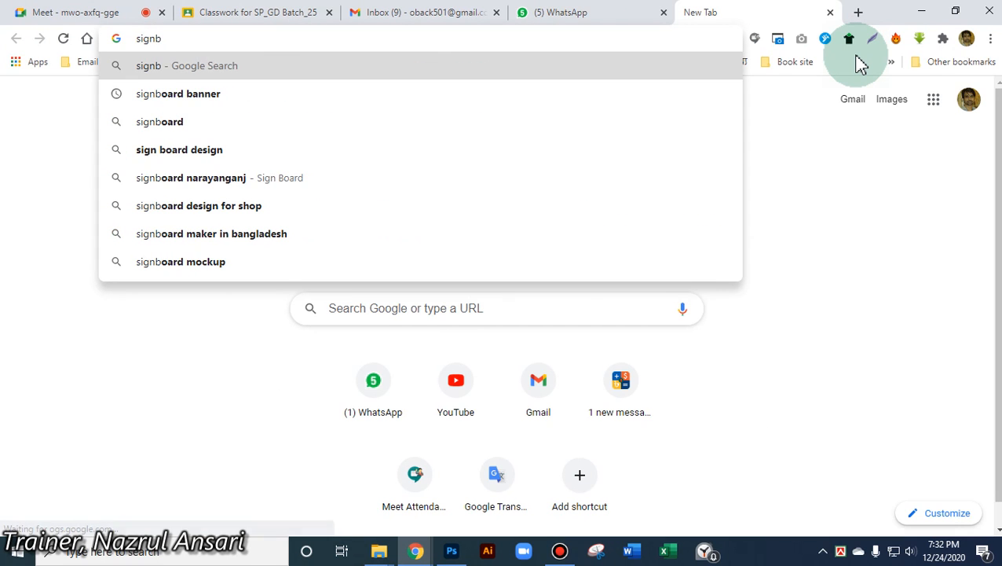
pyautogui.write('oard')
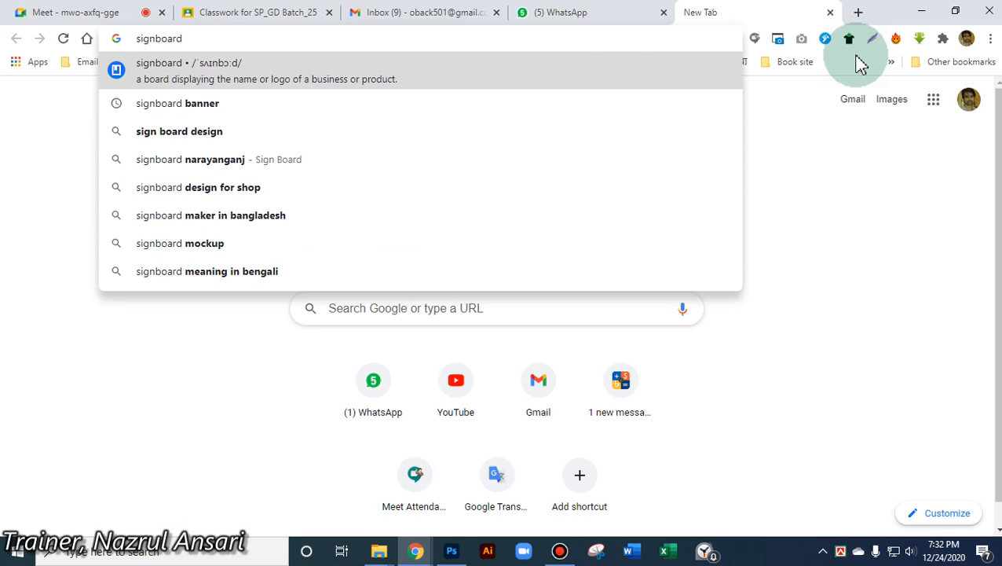
pyautogui.press('Return')
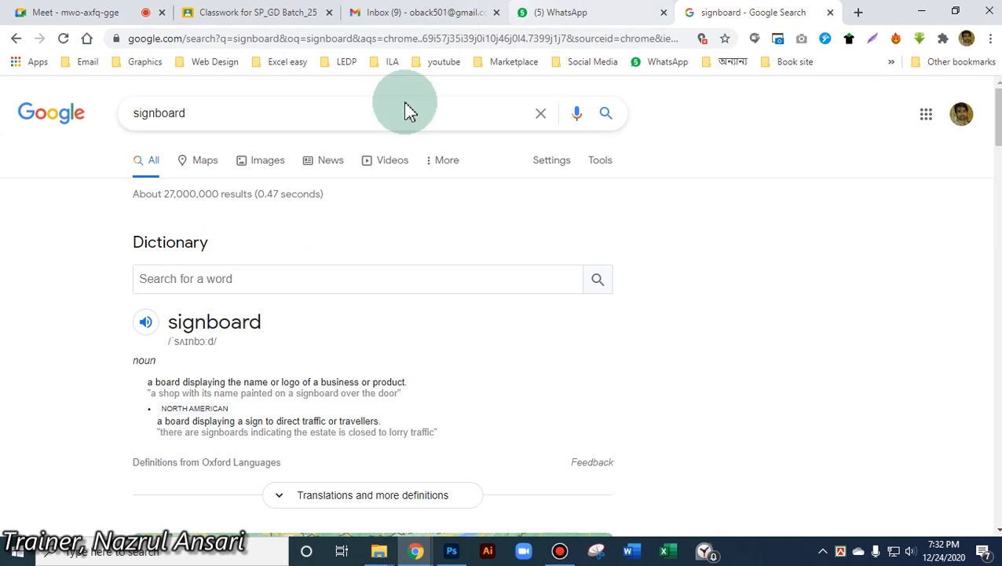
pyautogui.click(267, 161)
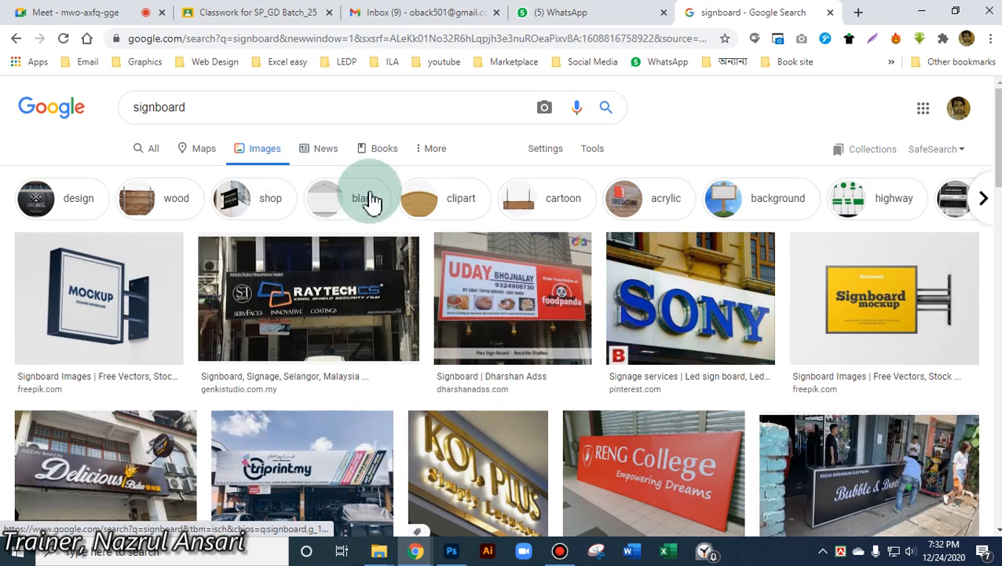
# Preview the square signboard mockup from Freepik and examine the other signboard designs in the image results
pyautogui.scroll(-1, 363, 318)
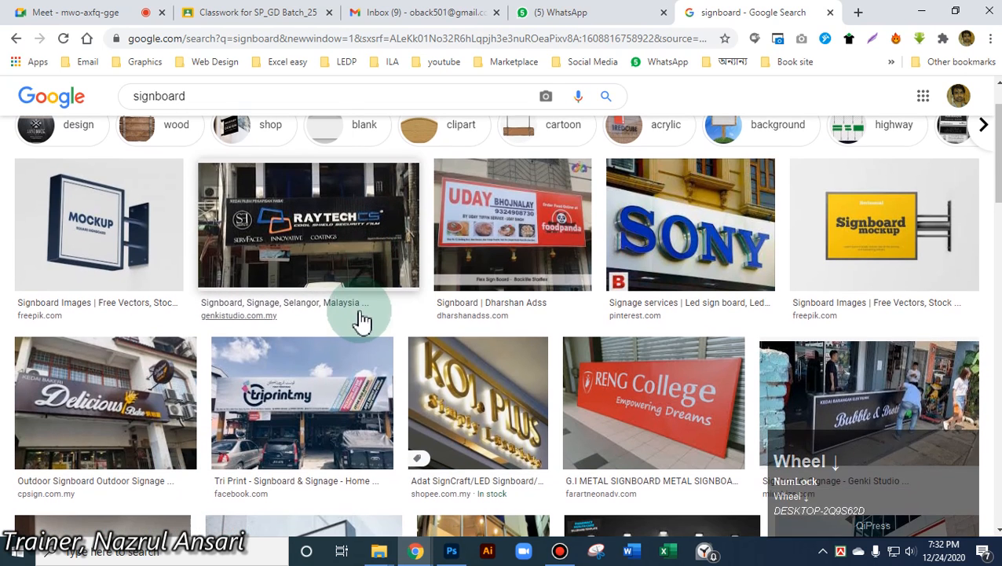
pyautogui.click(116, 224)
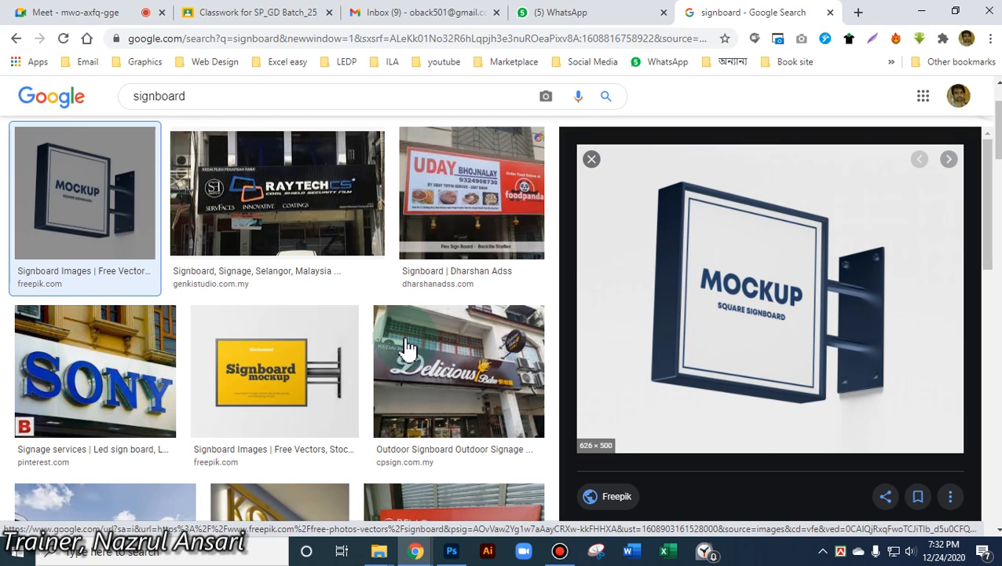
pyautogui.scroll(-6, 408, 346)
pyautogui.scroll(-8, 408, 346)
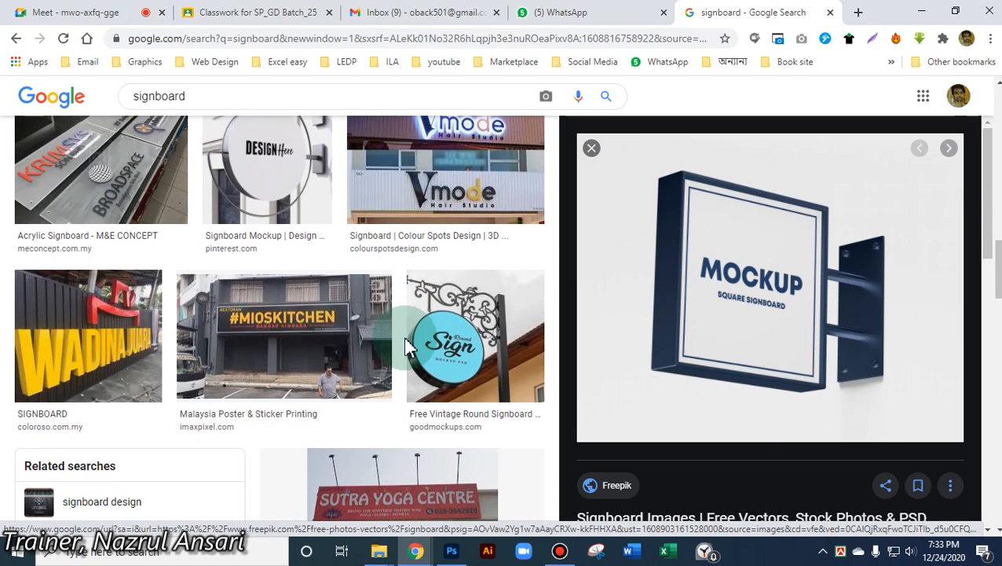
pyautogui.scroll(2, 408, 346)
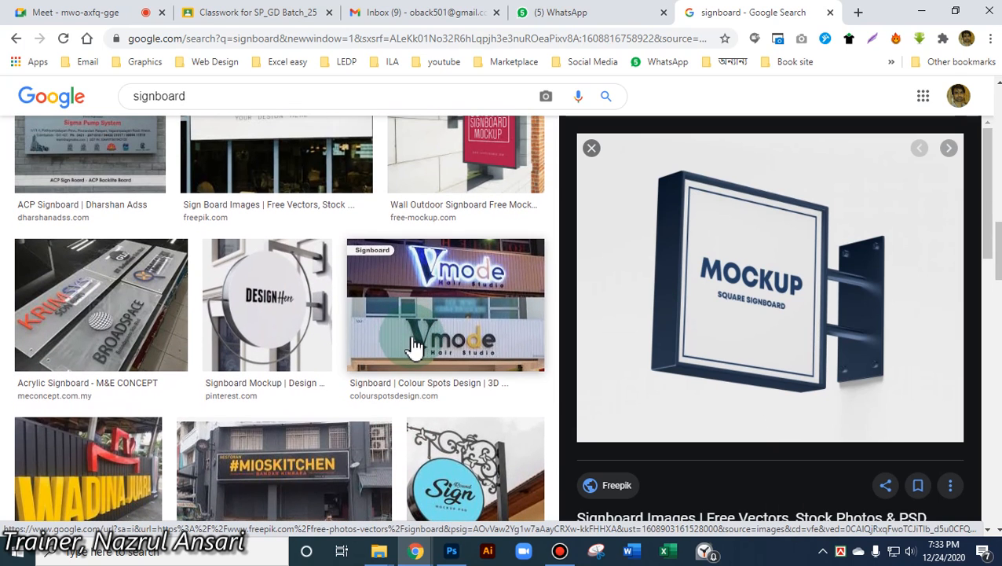
pyautogui.scroll(-3, 414, 346)
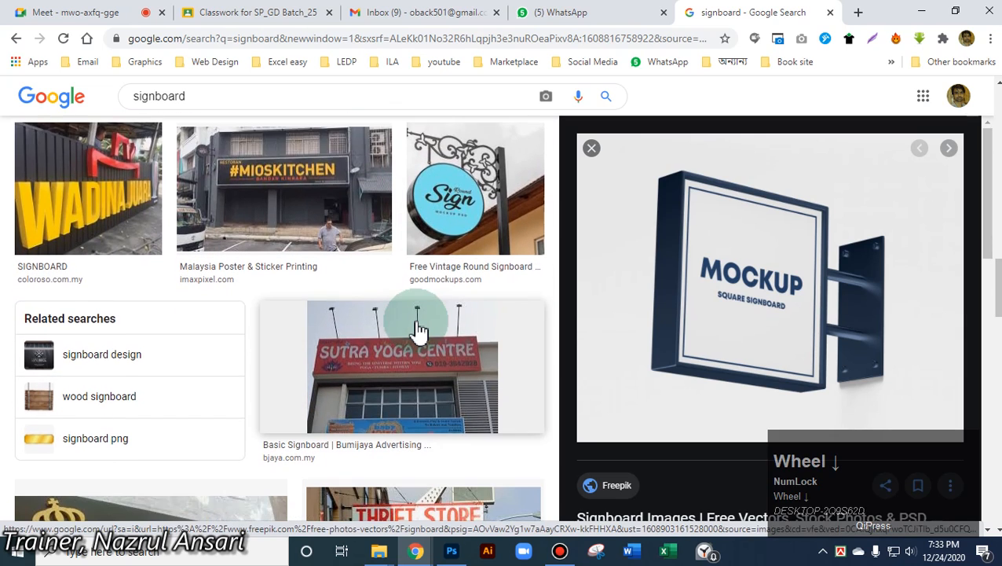
pyautogui.scroll(-1, 419, 330)
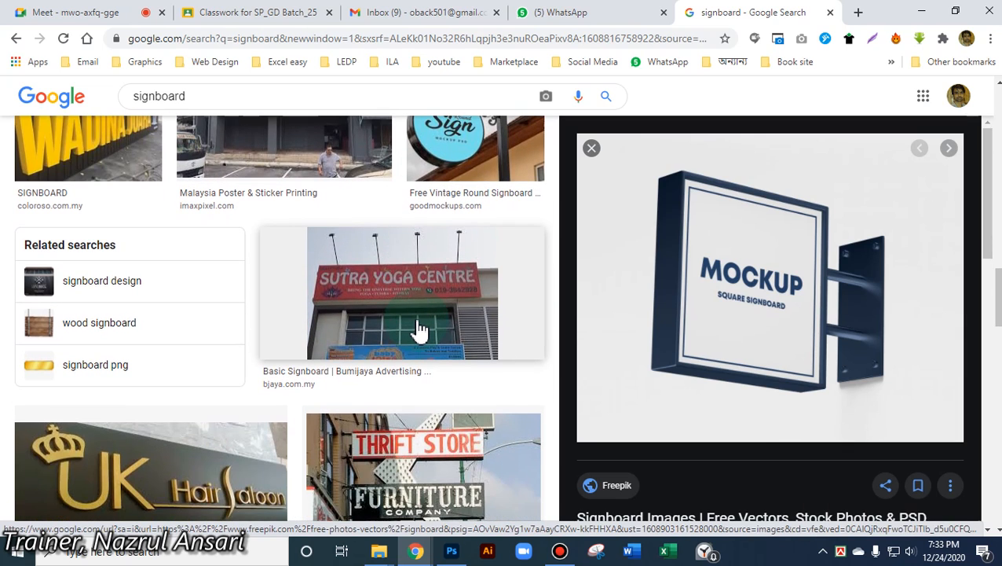
pyautogui.scroll(4, 347, 264)
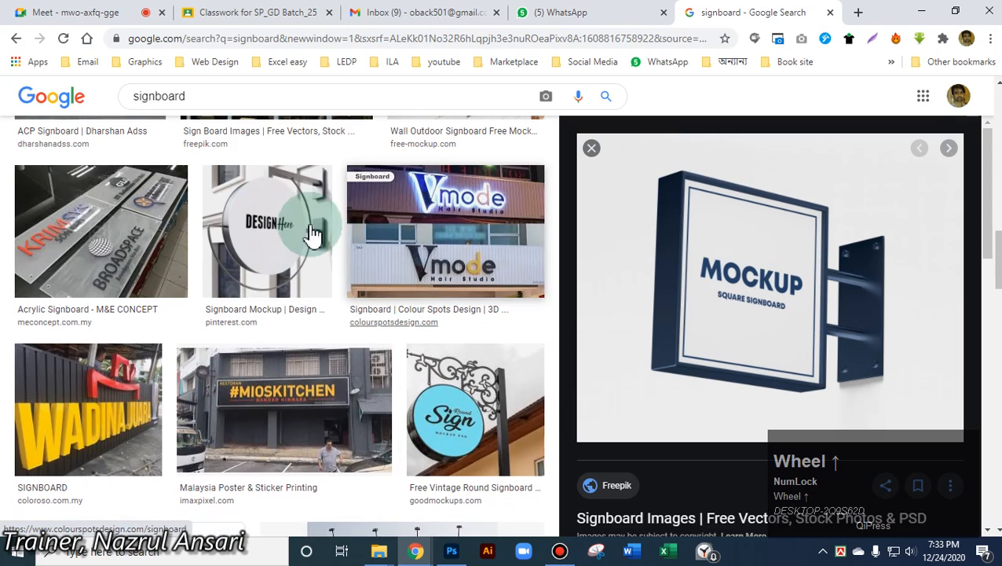
# Search Google Images for tshirt mockup and preview the navy T-shirt mockup from Behance
pyautogui.moveTo(206, 95); pyautogui.dragTo(92, 92)
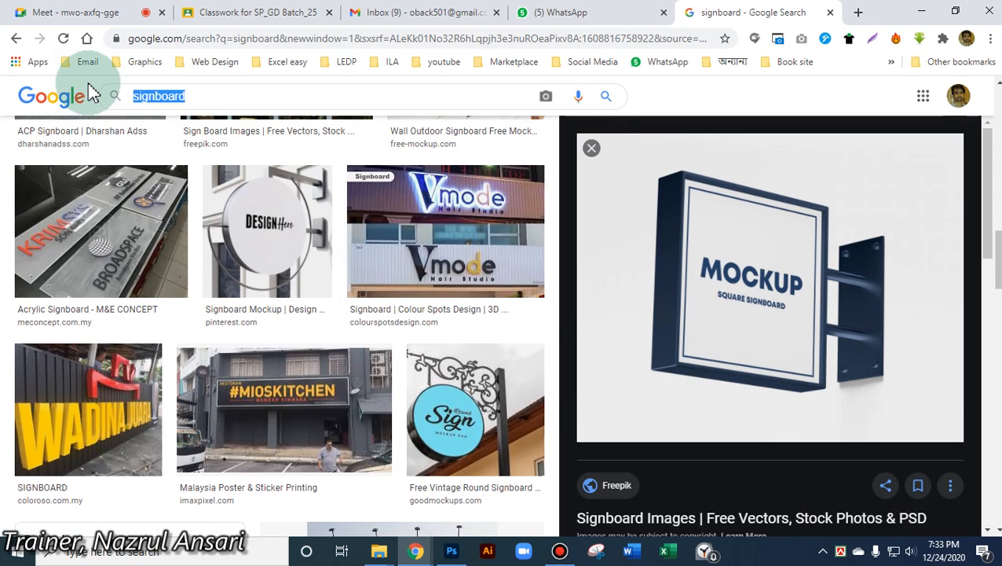
pyautogui.write('tshirt')
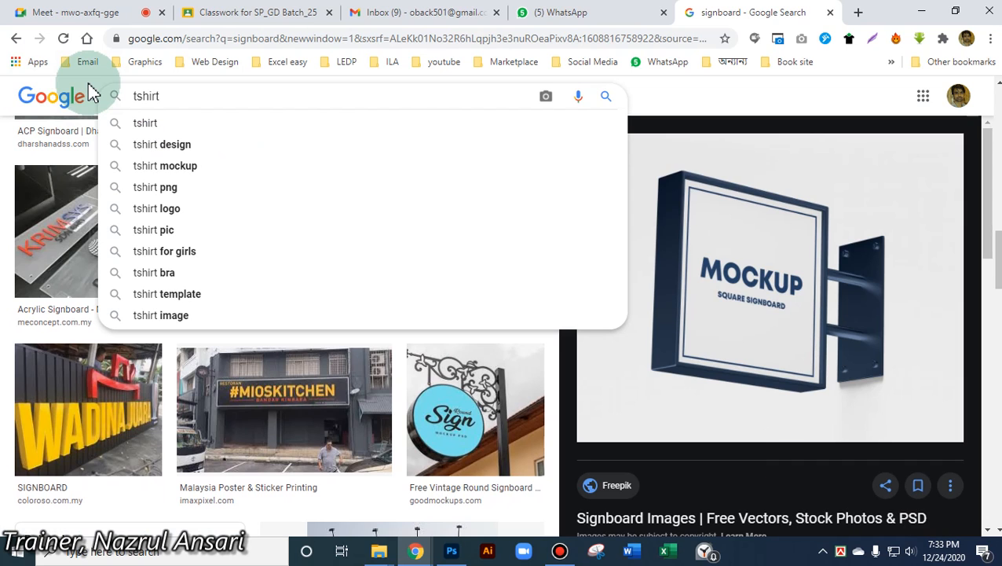
pyautogui.click(230, 164)
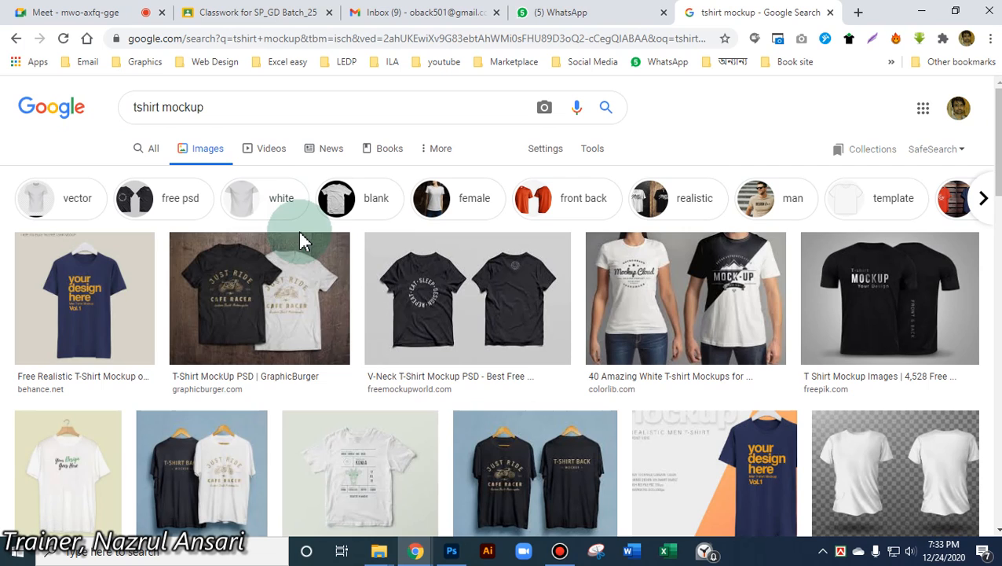
pyautogui.scroll(-4, 575, 409)
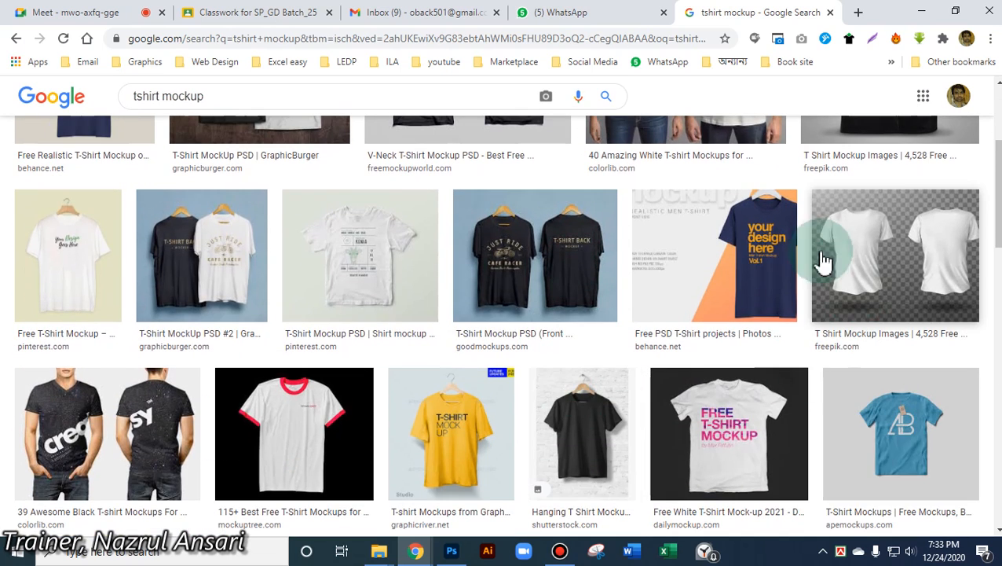
pyautogui.click(776, 245)
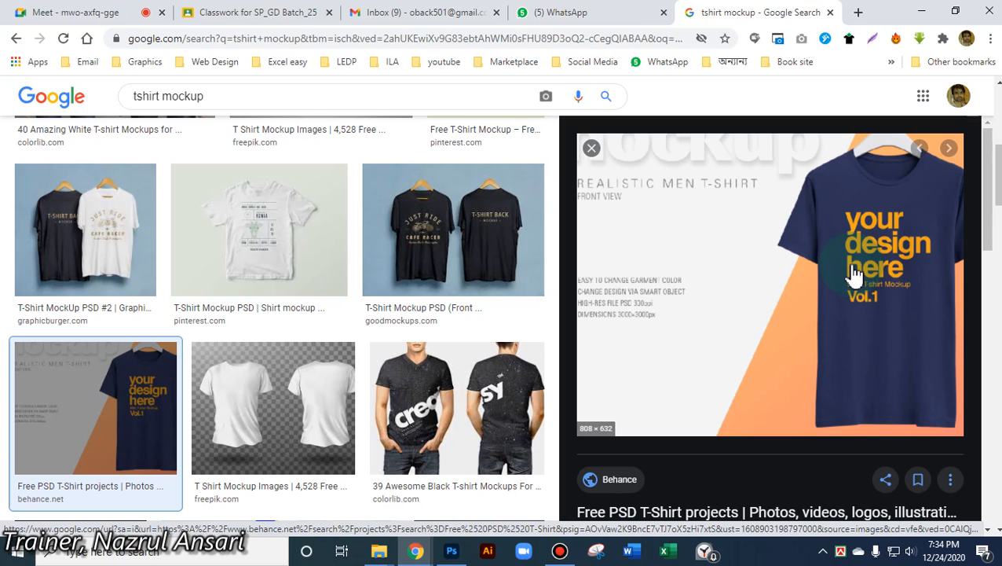
# Minimize the browser and open the All Mockup folder on the desktop
pyautogui.click(923, 11)
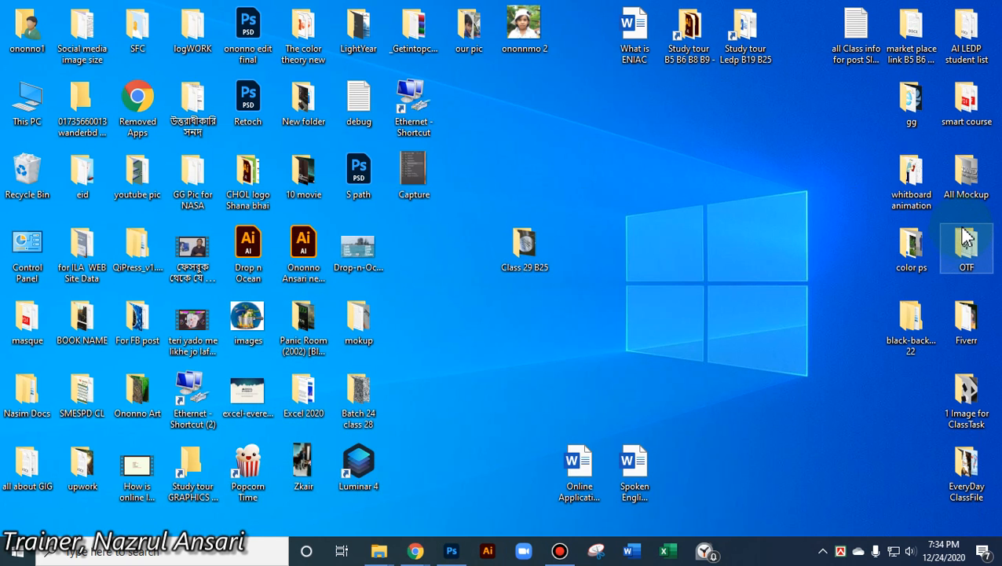
pyautogui.doubleClick(967, 189)
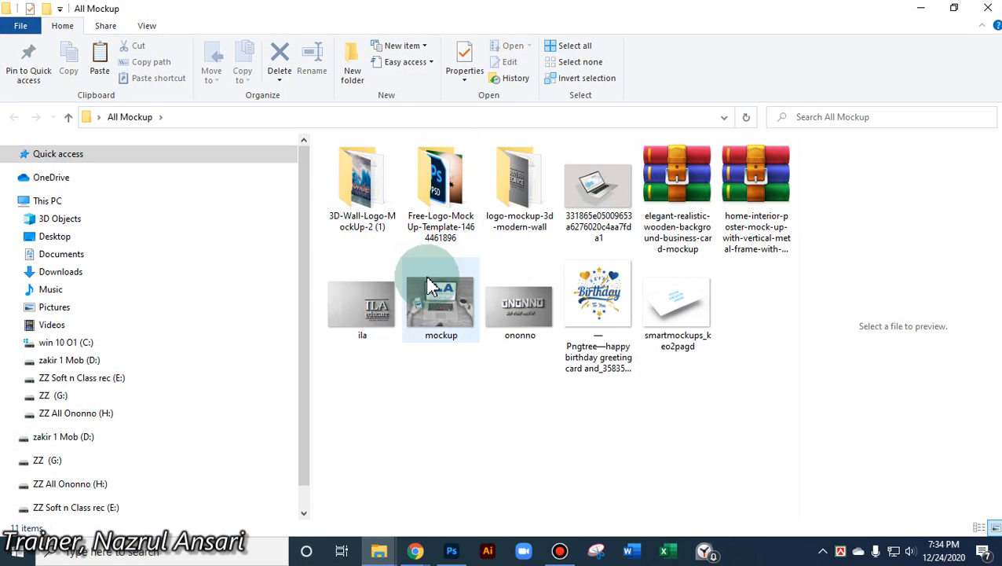
# Open 122.psd from the logo-mockup-3d-modern-wall folder in Photoshop and open the contents of its Perspective 2 smart object
pyautogui.doubleClick(533, 209)
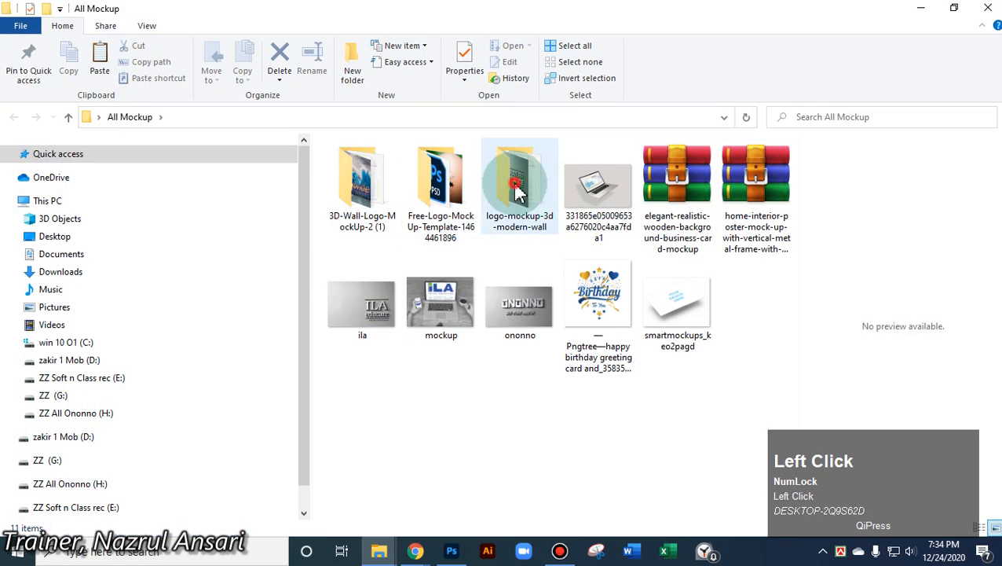
pyautogui.click(364, 178)
pyautogui.doubleClick(366, 180)
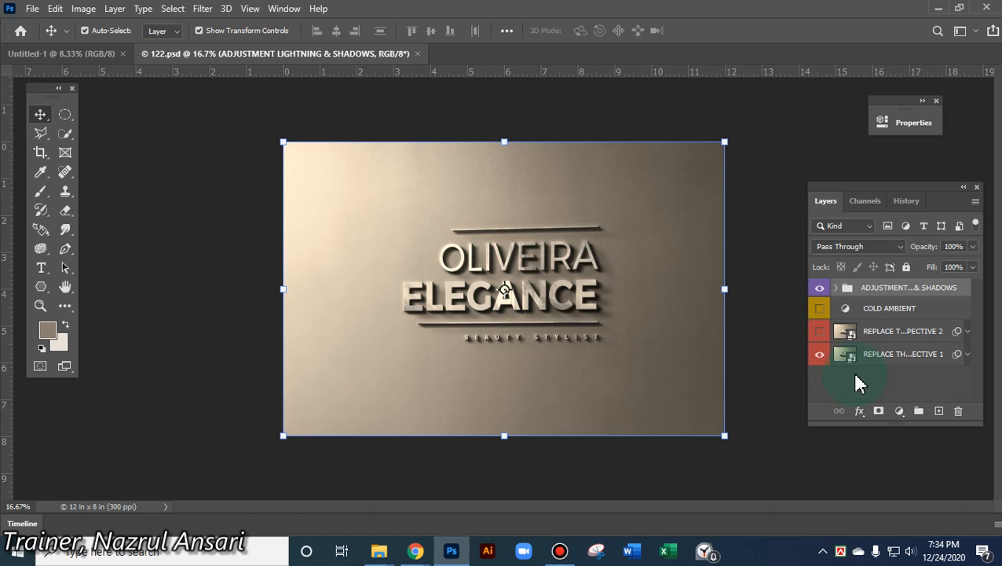
pyautogui.click(847, 333)
pyautogui.doubleClick(847, 333)
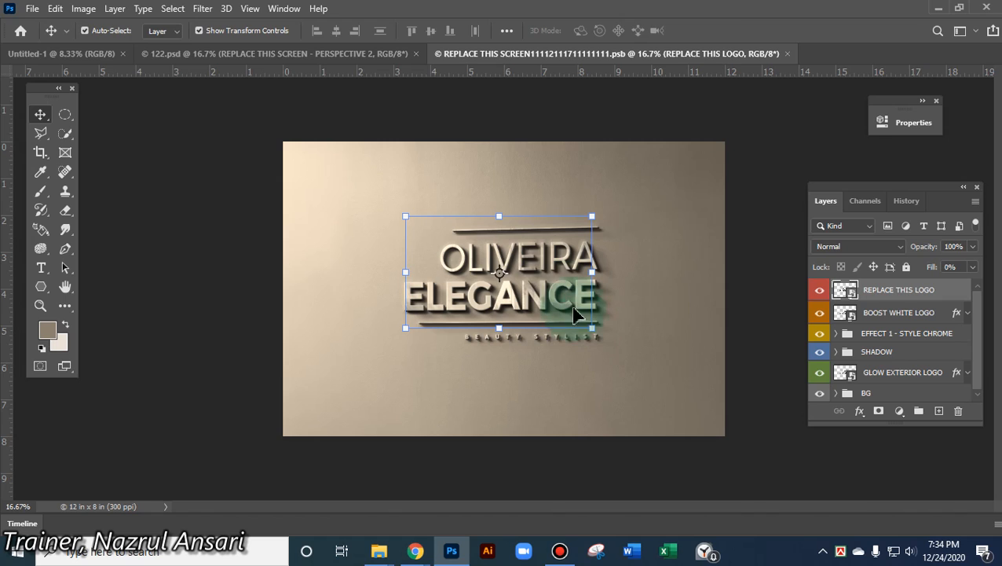
# Shift the REPLACE THIS LOGO layer to the right and open the contents of the GLOW EXTERIOR LOGO smart object
pyautogui.moveTo(525, 259); pyautogui.dragTo(633, 250)
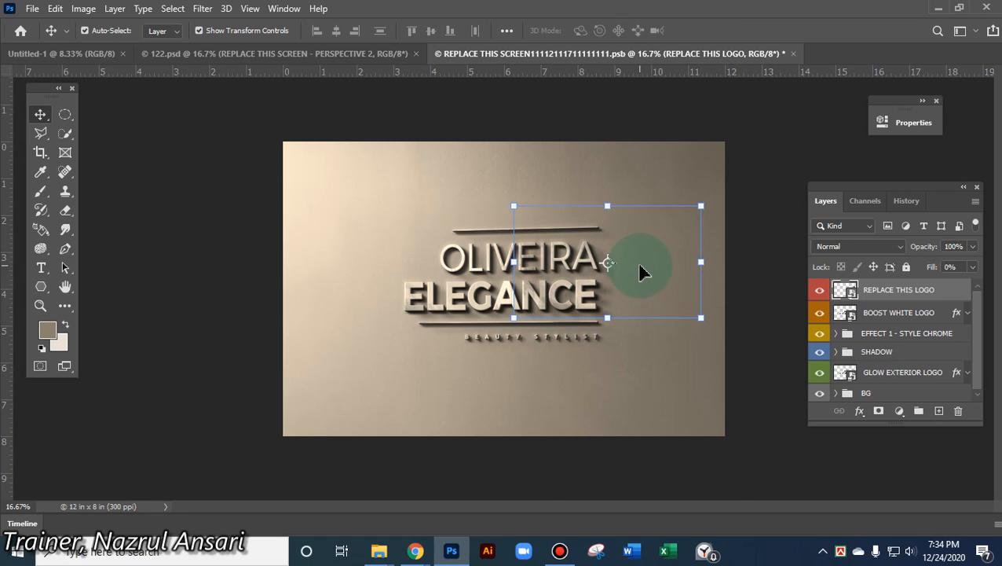
pyautogui.click(609, 263)
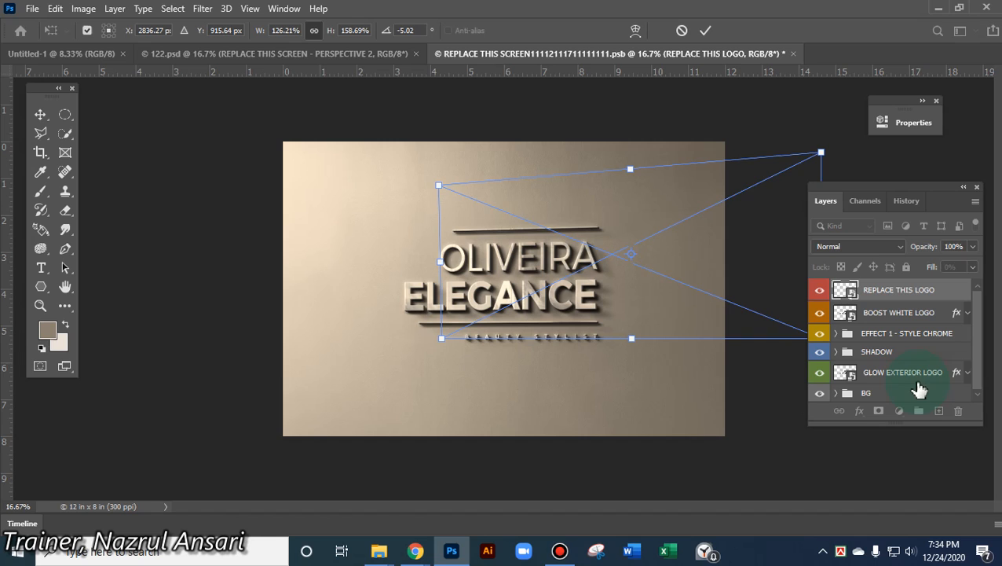
pyautogui.doubleClick(848, 378)
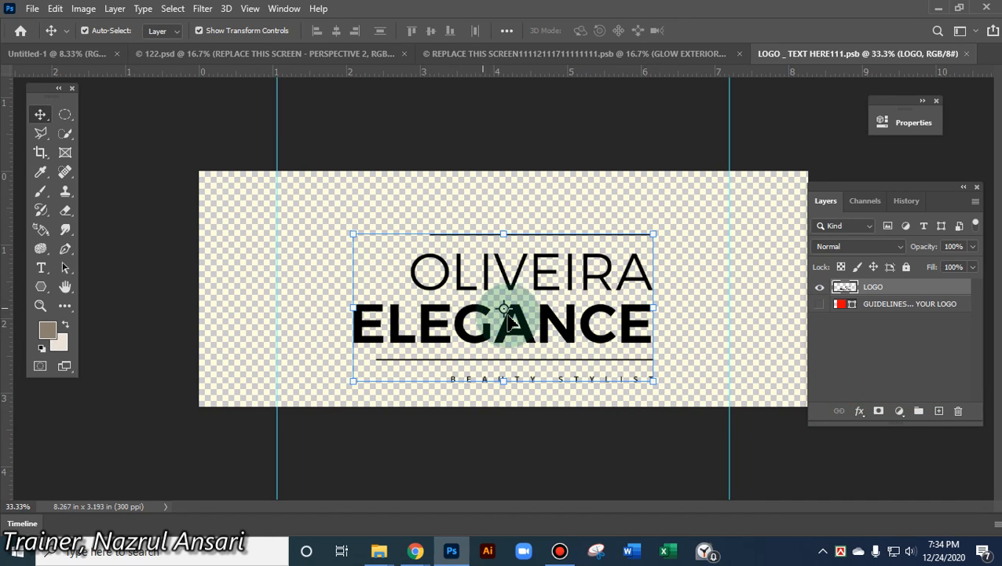
# Add a Lorem Ipsum text layer, delete the OLIVEIRA ELEGANCE logo layer, and move the text into its place
pyautogui.click(41, 267)
pyautogui.click(428, 269)
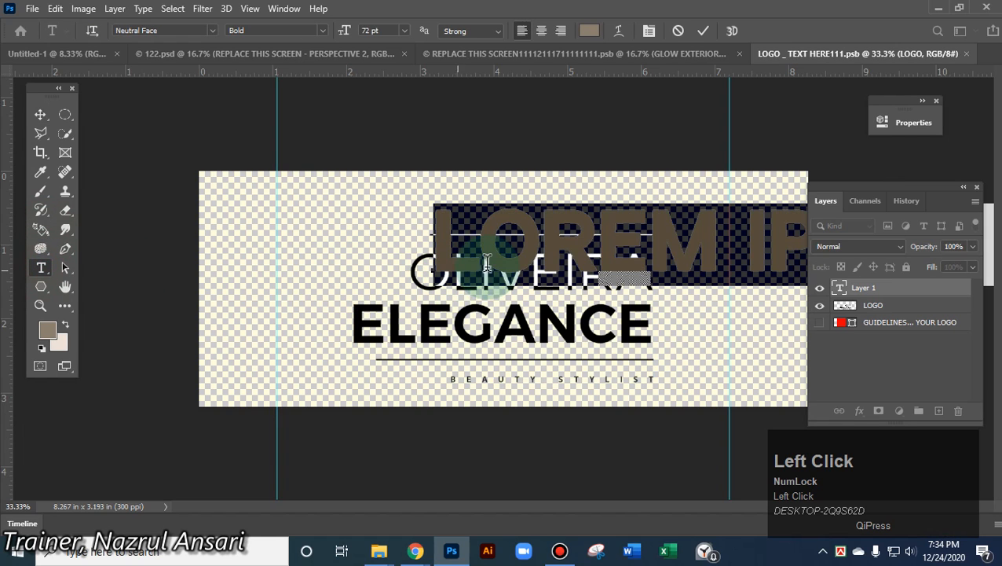
pyautogui.click(40, 114)
pyautogui.moveTo(674, 248); pyautogui.dragTo(442, 224)
pyautogui.click(572, 351)
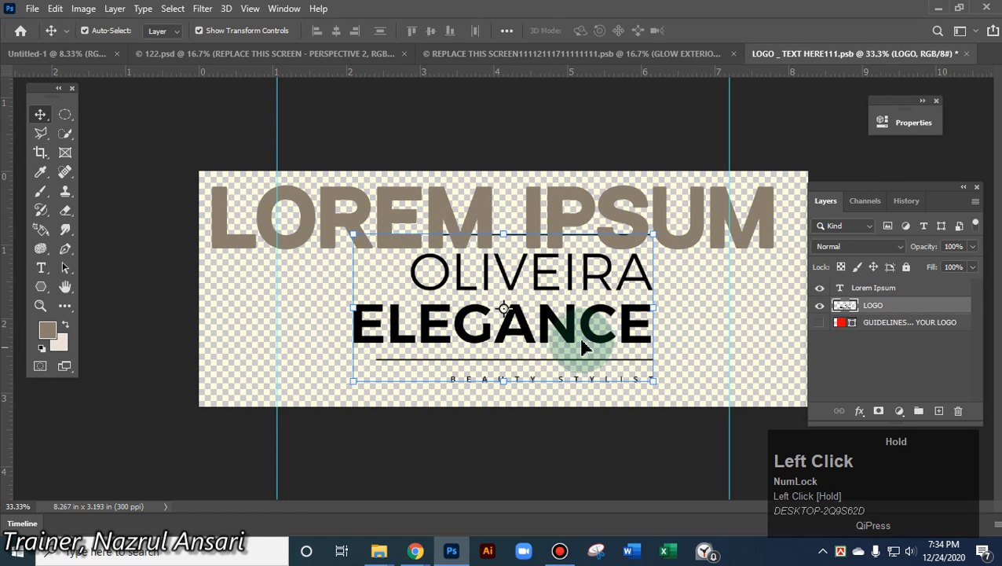
pyautogui.press('Delete')
pyautogui.moveTo(577, 261); pyautogui.dragTo(576, 280)
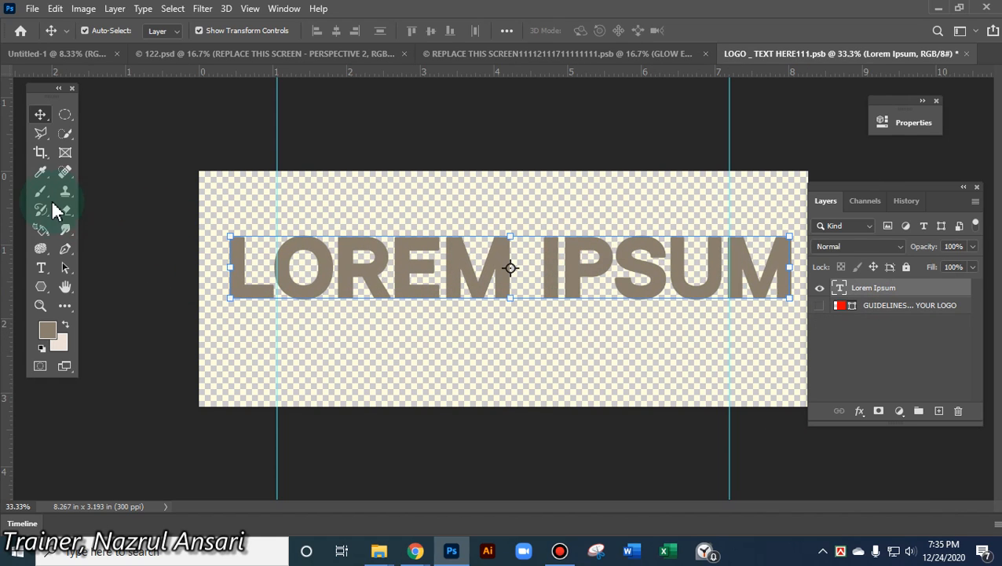
# Replace the Lorem Ipsum placeholder text with LEDP
pyautogui.click(41, 267)
pyautogui.click(369, 267)
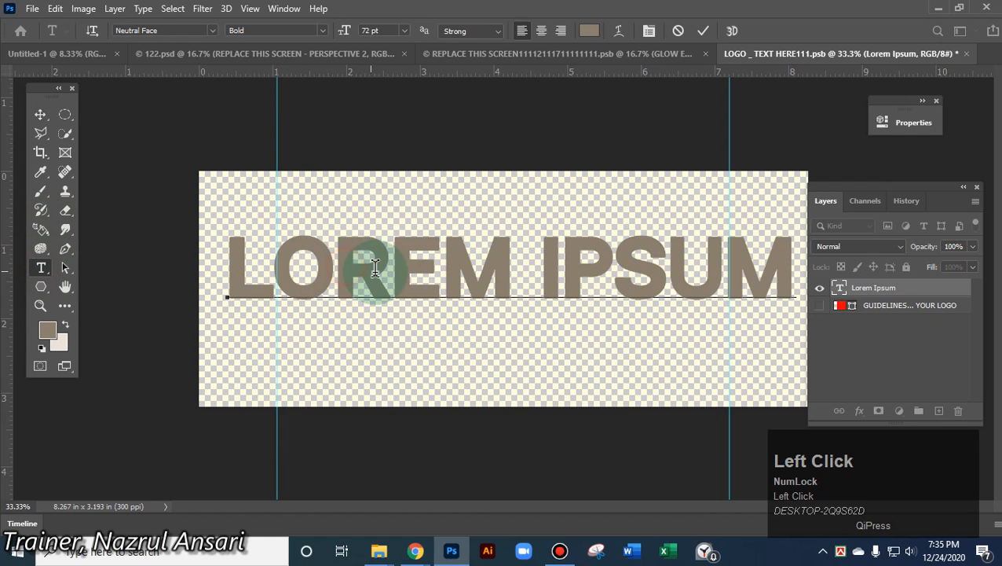
pyautogui.hotkey('ctrl', 'a')
pyautogui.write('L')
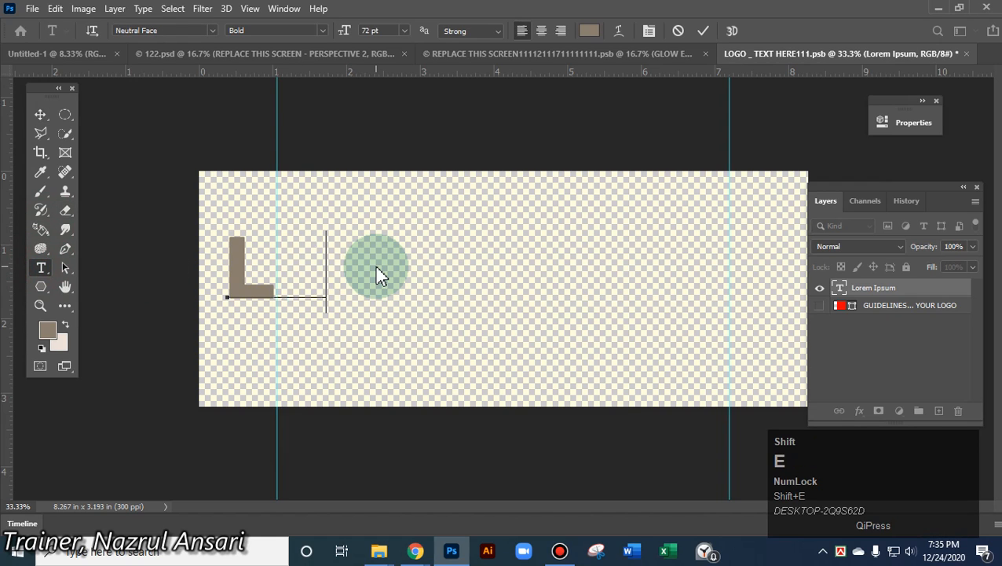
pyautogui.write('EDP')
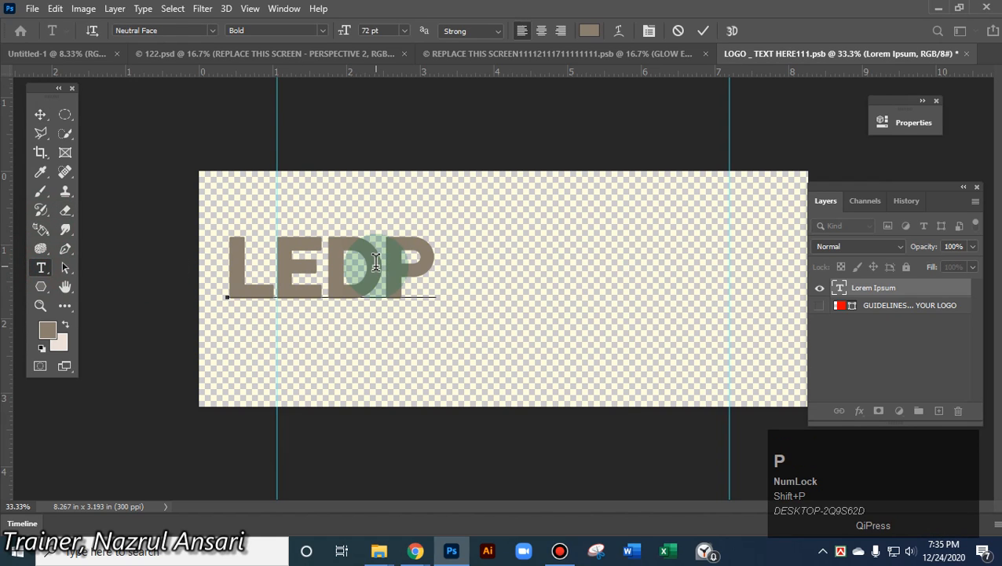
# Scale the LEDP text proportionally to about 188% and centre it between the vertical guides
pyautogui.click(40, 114)
pyautogui.moveTo(436, 298); pyautogui.dragTo(617, 382)
pyautogui.moveTo(513, 295); pyautogui.dragTo(581, 302)
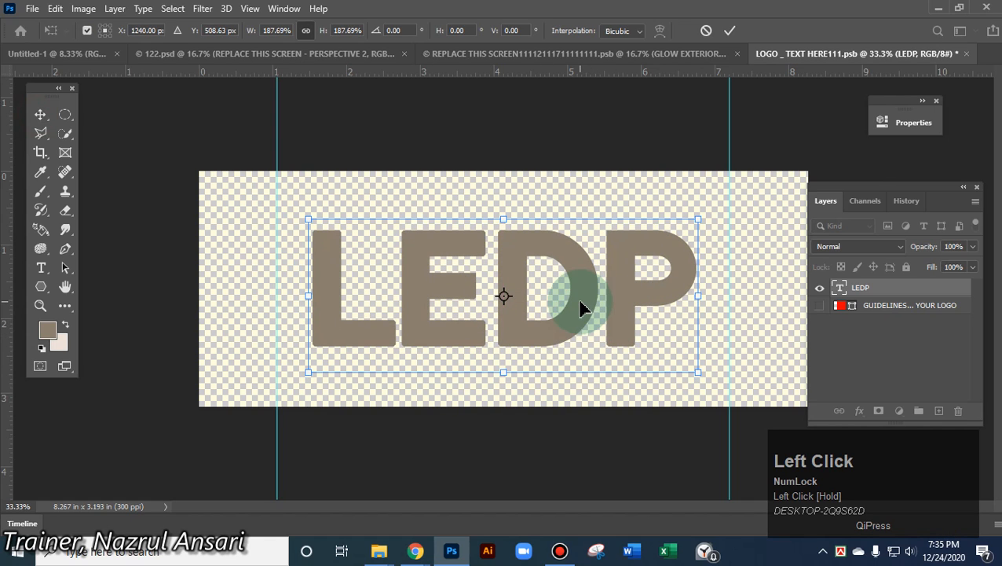
pyautogui.click(31, 9)
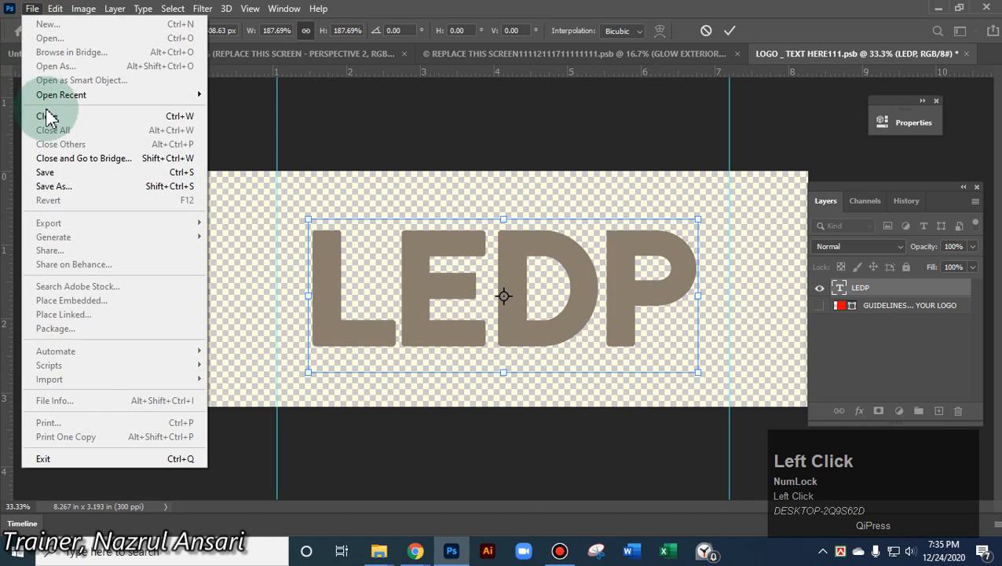
pyautogui.moveTo(55, 9)
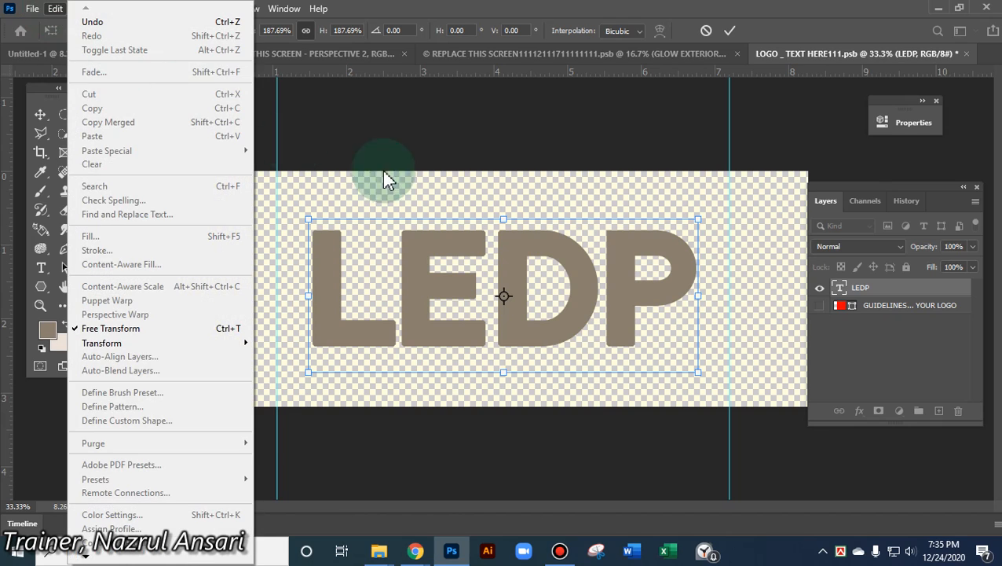
pyautogui.click(730, 31)
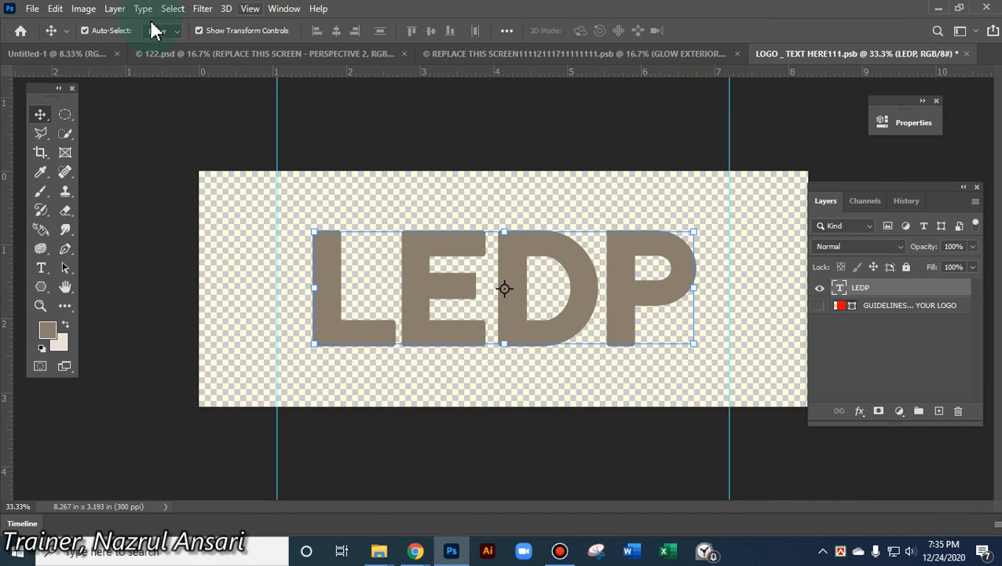
# Save the logo smart object and return to the REPLACE THIS SCREEN document to show the updated wall logo
pyautogui.click(33, 9)
pyautogui.click(47, 183)
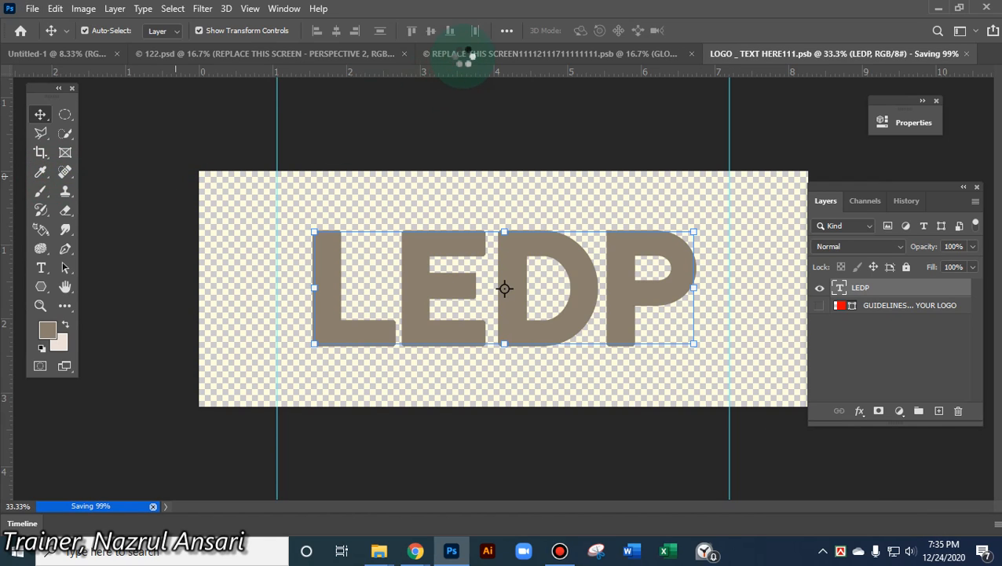
pyautogui.click(462, 69)
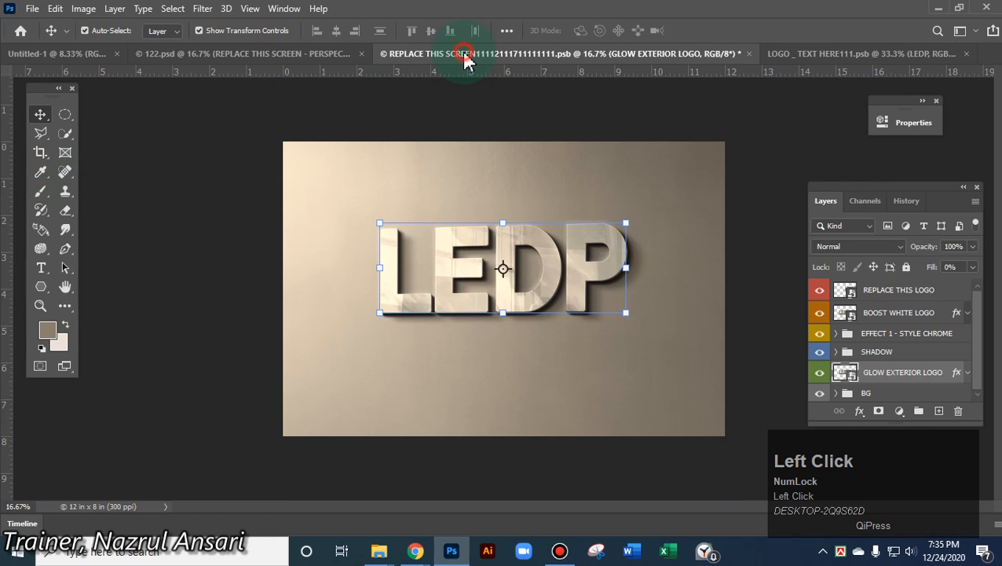
# Extend the Layers panel and expand the BG group to show the background layer
pyautogui.click(487, 165)
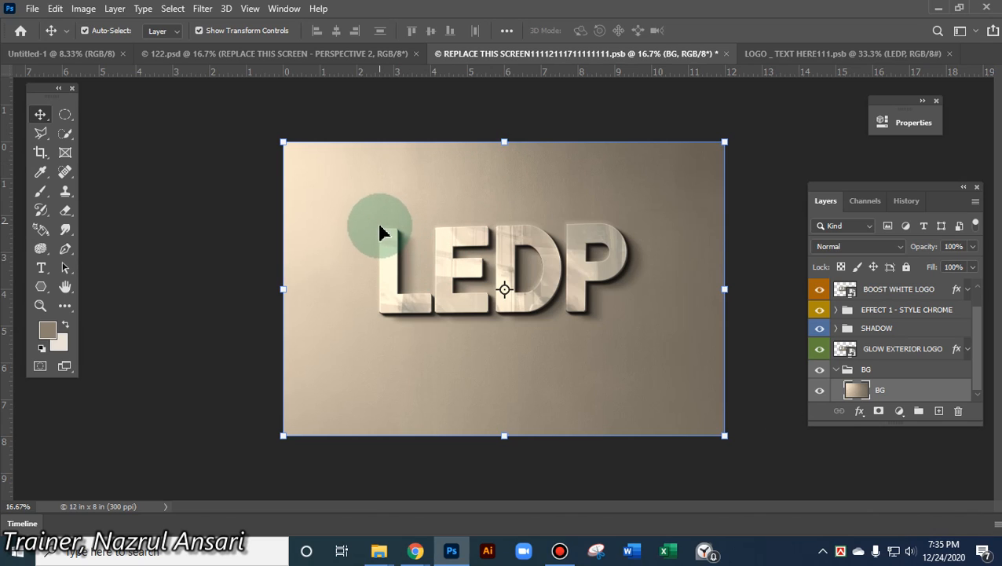
pyautogui.moveTo(977, 341)
pyautogui.mouseDown()
pyautogui.moveTo(978, 293)
pyautogui.moveTo(977, 355)
pyautogui.mouseUp()
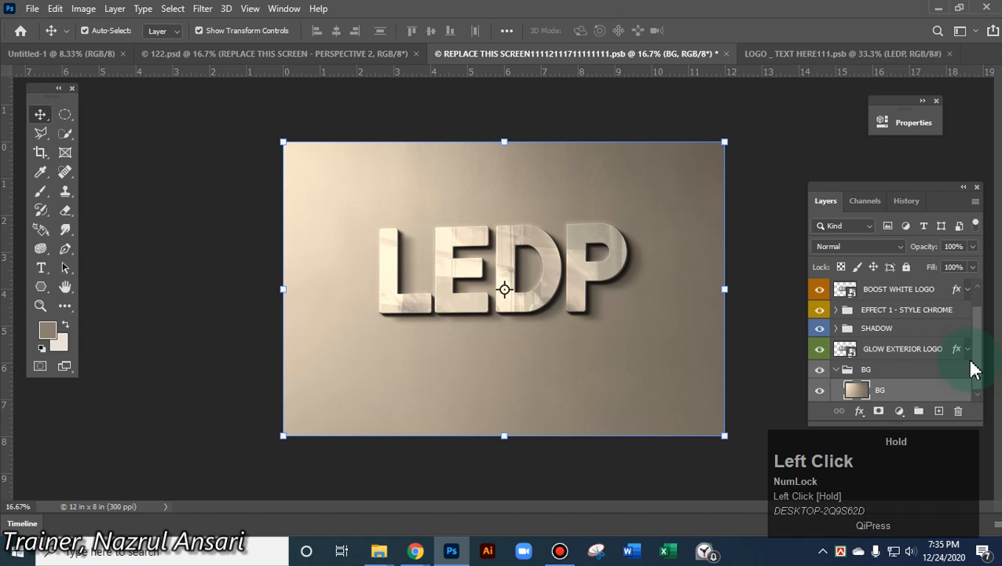
pyautogui.click(836, 371)
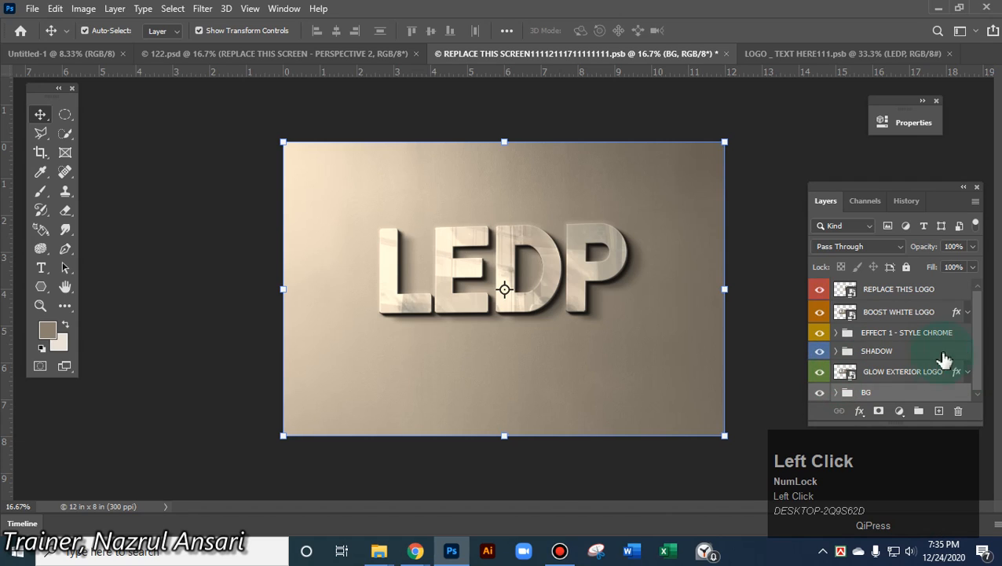
pyautogui.moveTo(895, 424); pyautogui.dragTo(895, 473)
pyautogui.click(836, 393)
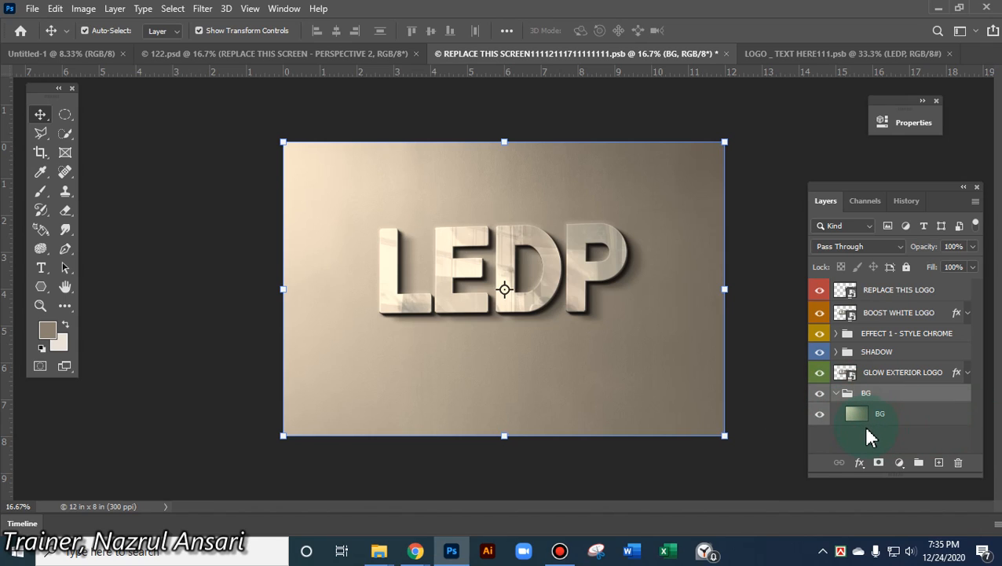
pyautogui.moveTo(871, 430); pyautogui.dragTo(858, 372)
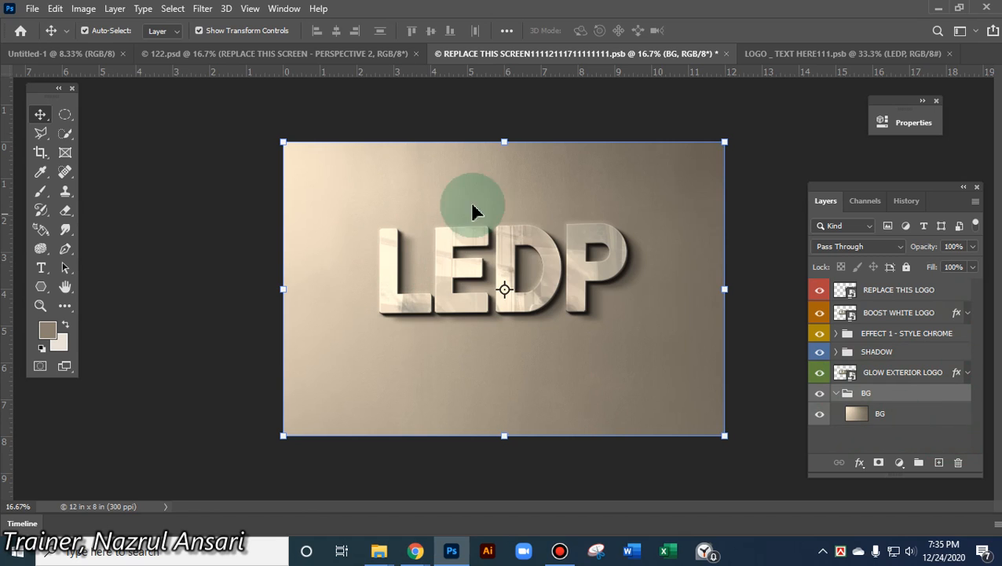
# Move the mockup's background, logo, effect and shadow layers apart across the canvas to expose how they are stacked
pyautogui.moveTo(448, 284); pyautogui.dragTo(442, 402)
pyautogui.click(446, 294)
pyautogui.moveTo(444, 293); pyautogui.dragTo(652, 385)
pyautogui.moveTo(423, 277); pyautogui.dragTo(363, 307)
pyautogui.moveTo(567, 239); pyautogui.dragTo(593, 240)
pyautogui.moveTo(578, 275); pyautogui.dragTo(631, 304)
pyautogui.moveTo(568, 262); pyautogui.dragTo(646, 216)
pyautogui.moveTo(531, 249); pyautogui.dragTo(520, 199)
pyautogui.moveTo(494, 309); pyautogui.dragTo(479, 255)
pyautogui.moveTo(451, 304); pyautogui.dragTo(424, 251)
pyautogui.moveTo(440, 327); pyautogui.dragTo(412, 244)
pyautogui.moveTo(485, 291); pyautogui.dragTo(453, 339)
pyautogui.moveTo(562, 269); pyautogui.dragTo(632, 292)
pyautogui.moveTo(454, 272); pyautogui.dragTo(373, 314)
pyautogui.moveTo(569, 261)
pyautogui.mouseDown()
pyautogui.moveTo(626, 275)
pyautogui.moveTo(628, 330)
pyautogui.mouseUp()
pyautogui.moveTo(523, 290); pyautogui.dragTo(660, 386)
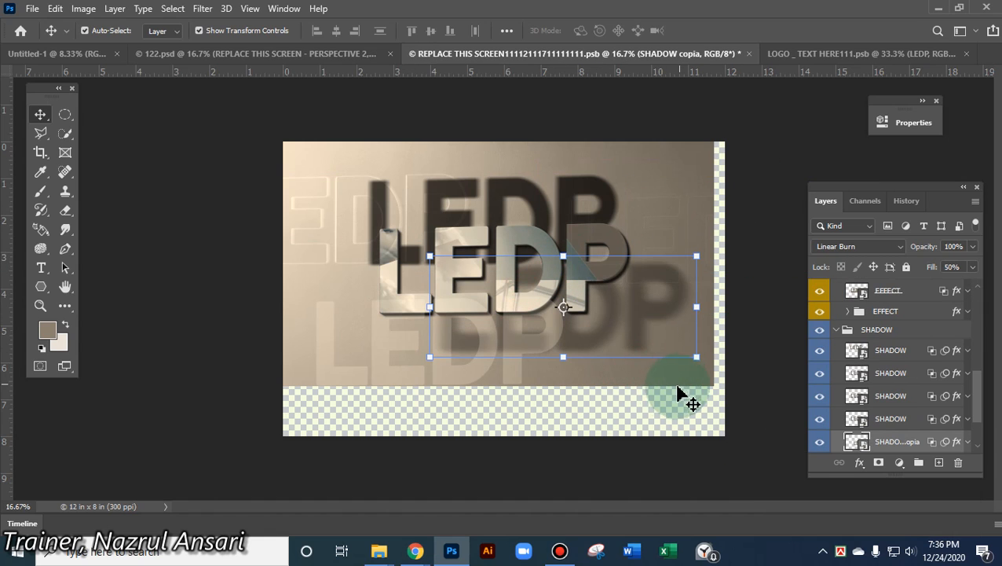
pyautogui.moveTo(528, 335); pyautogui.dragTo(570, 303)
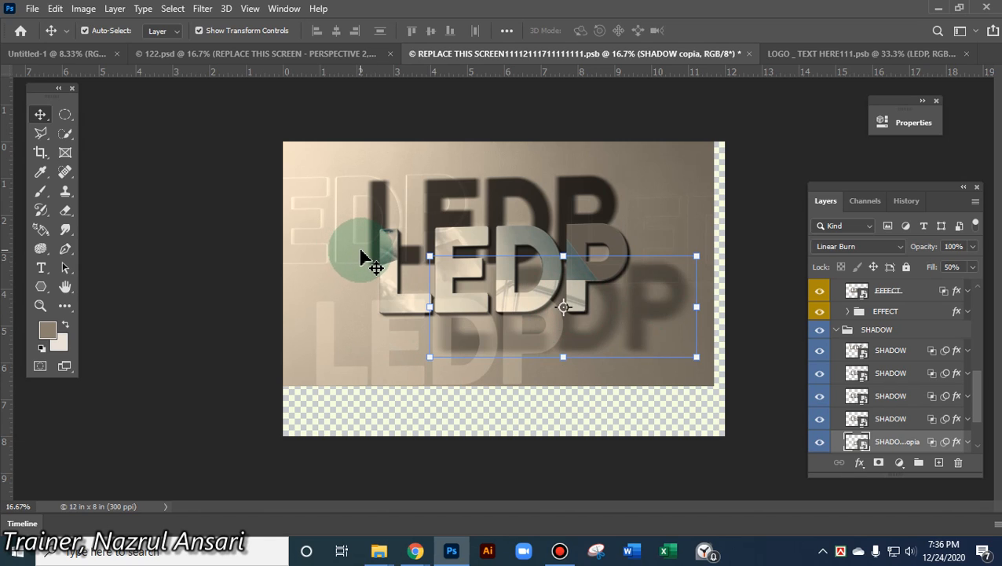
# Undo the layer moves back to the original OLIVEIRA ELEGANCE logo, and redo up to the intact LEDP logo
pyautogui.hotkey('ctrl', 'z')
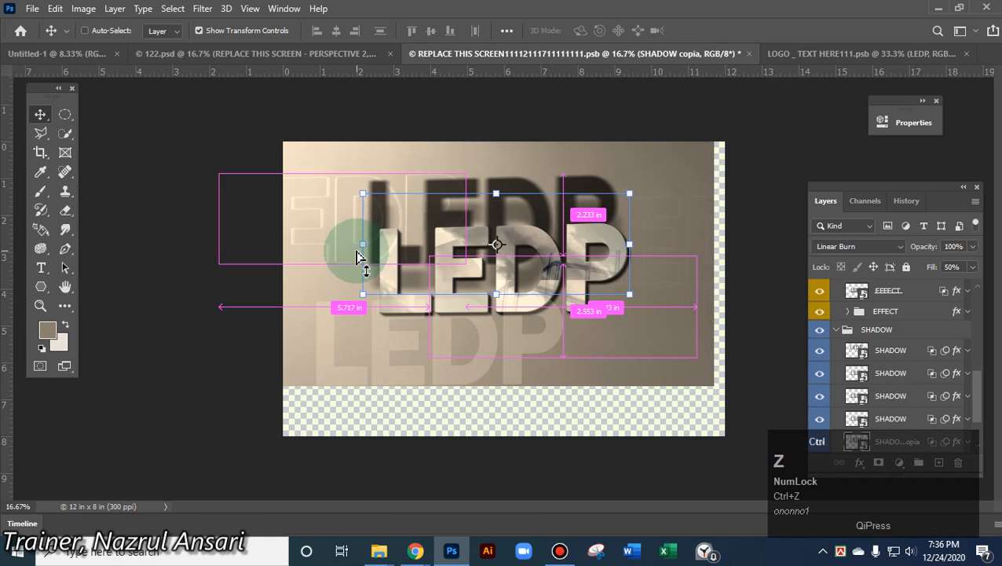
pyautogui.hotkey('ctrl', 'z')
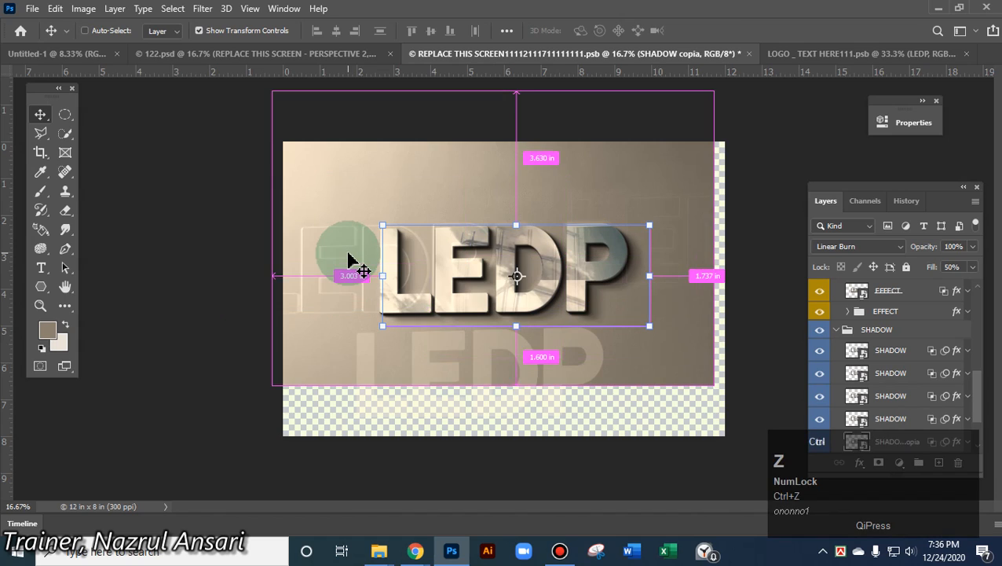
pyautogui.hotkey('ctrl', 'z')
pyautogui.hotkey('ctrl', 'z')
pyautogui.hotkey('ctrl', 'z')
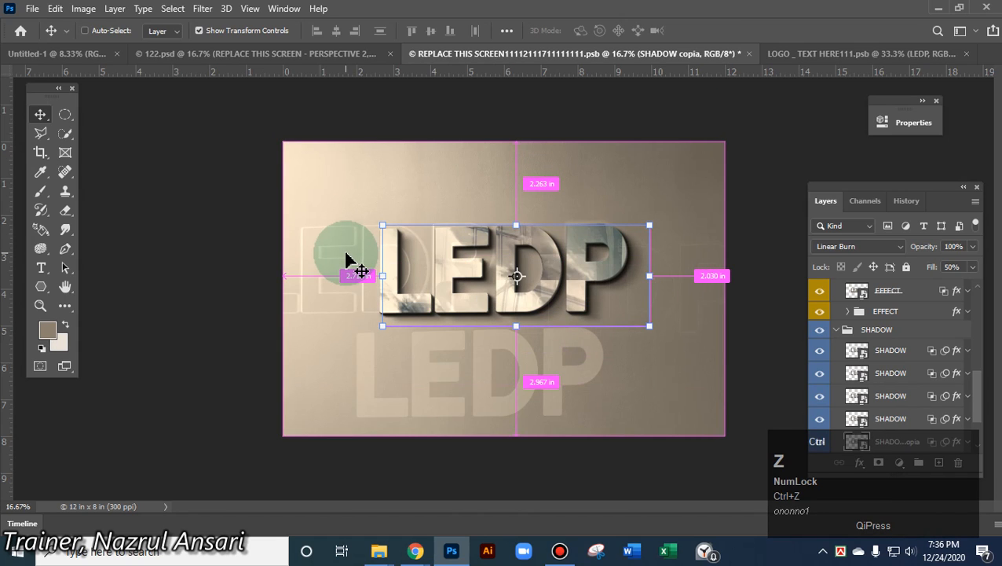
pyautogui.hotkey('ctrl', 'z')
pyautogui.hotkey('ctrl', 'z')
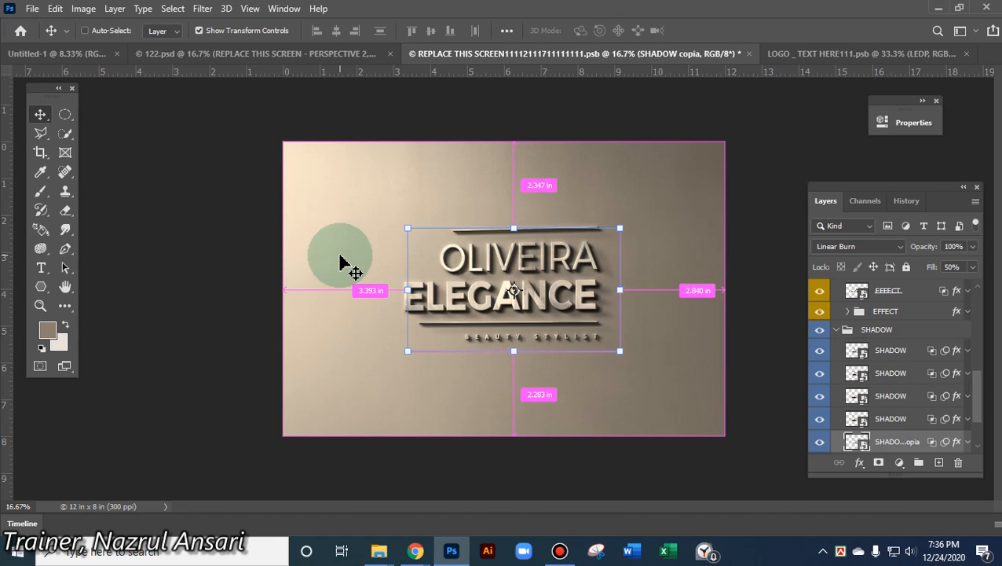
pyautogui.hotkey('ctrl', 'shift', 'z')
pyautogui.hotkey('ctrl', 'shift', 'z')
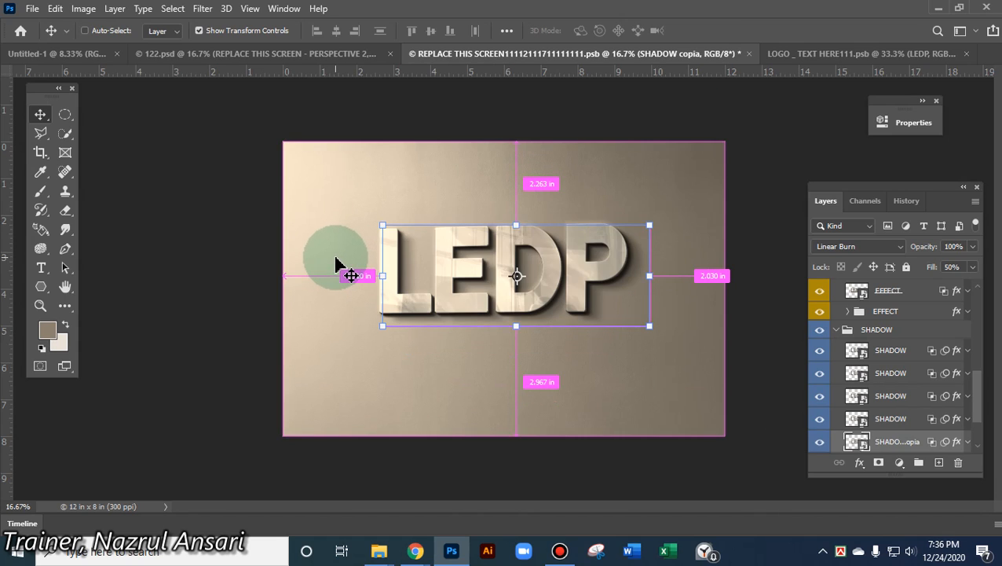
# Move the SHADOW copia layer to the right of the LEDP lettering and expand the EFFECT group
pyautogui.click(595, 347)
pyautogui.click(515, 224)
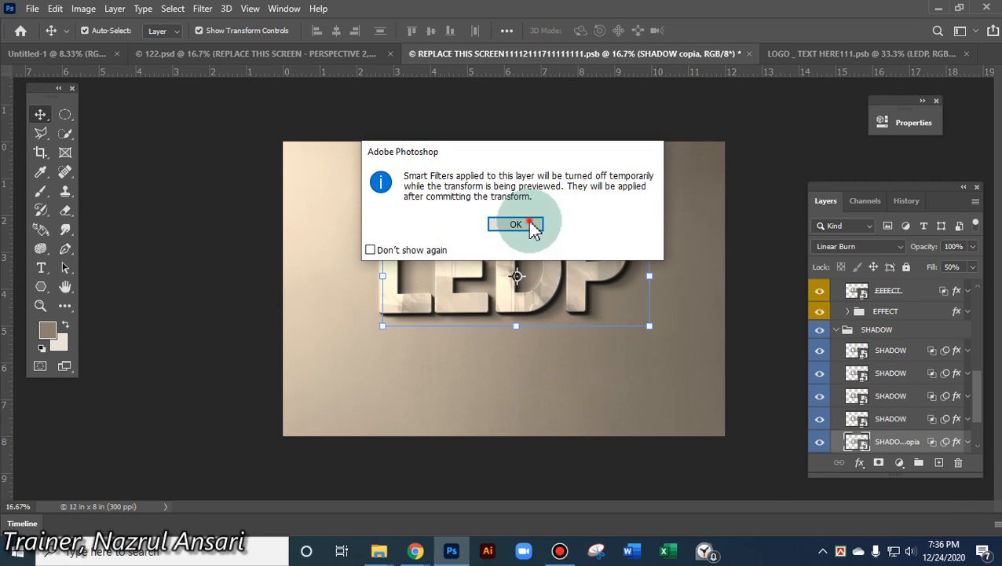
pyautogui.moveTo(683, 287); pyautogui.dragTo(845, 311)
pyautogui.click(845, 311)
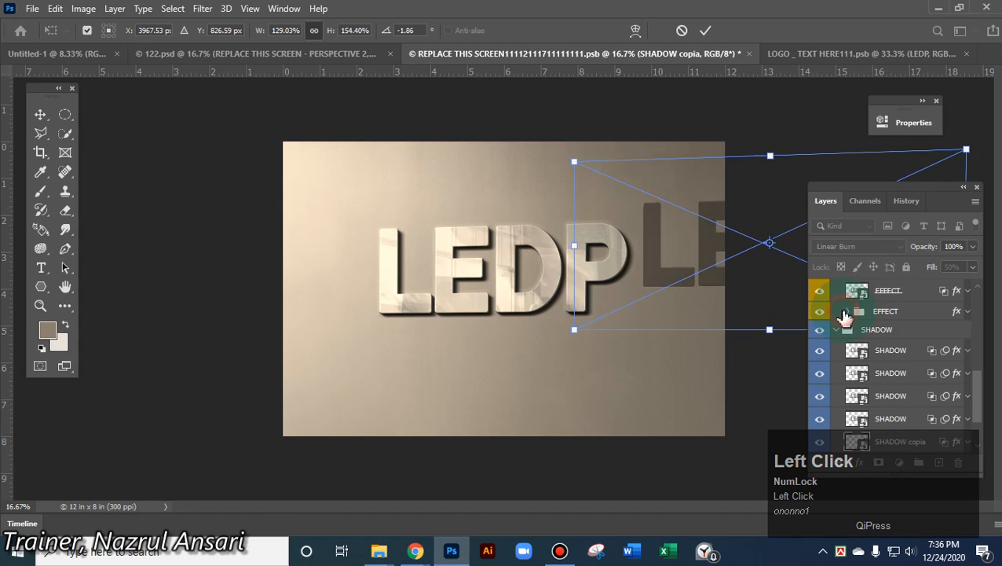
pyautogui.click(848, 312)
pyautogui.click(848, 311)
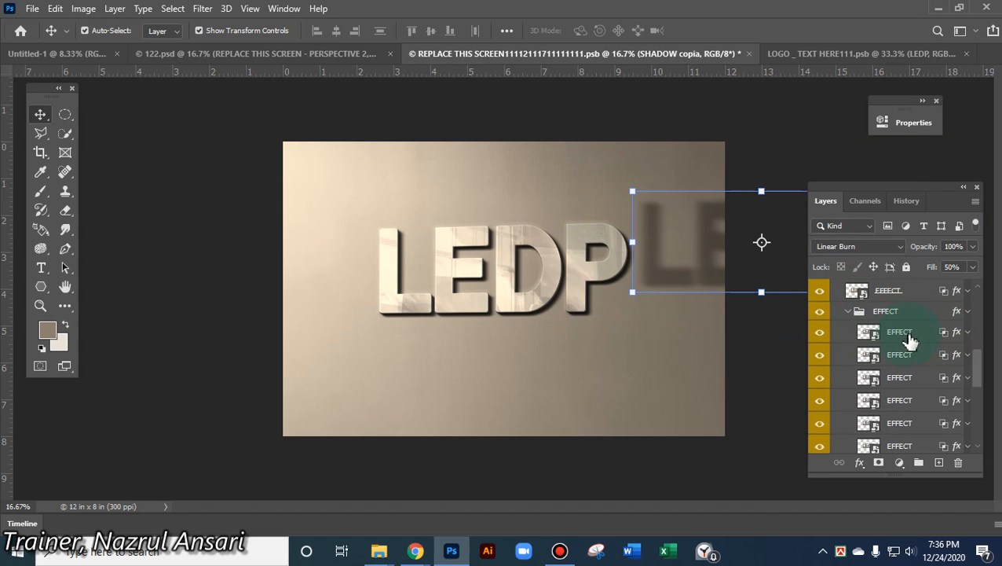
# Open the EFFECT layer's smart object and select its hidden guidelines layer beneath the LEDP text
pyautogui.doubleClick(873, 340)
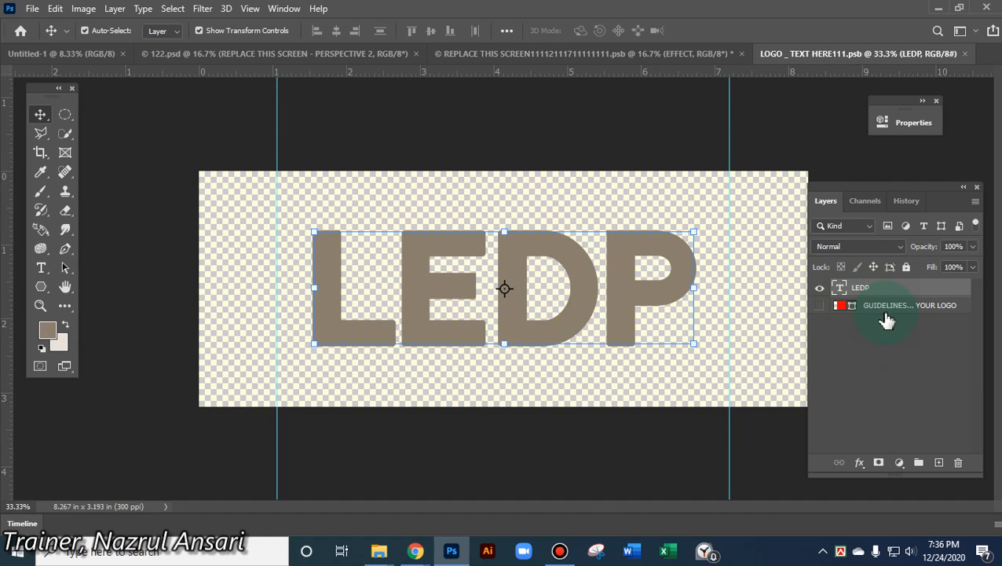
pyautogui.click(859, 306)
pyautogui.doubleClick(873, 307)
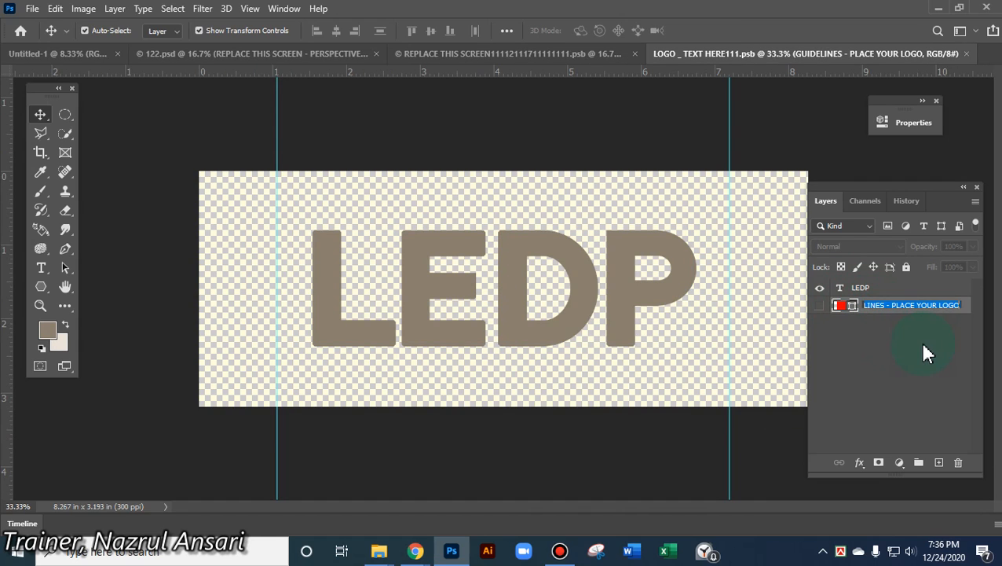
# Close all open documents, discarding the changes to the REPLACE THIS SCREEN mockup file
pyautogui.click(636, 53)
pyautogui.click(507, 223)
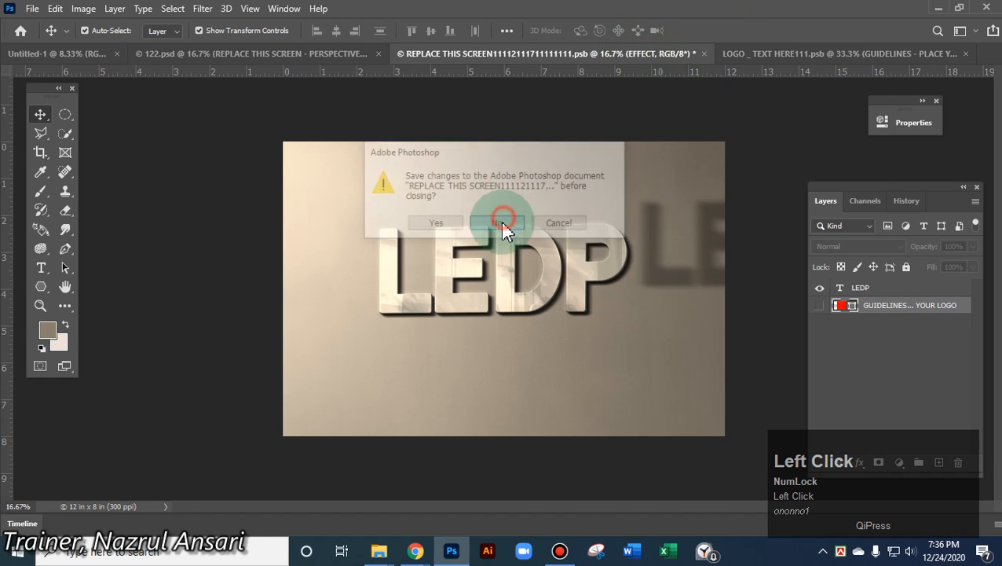
pyautogui.click(749, 54)
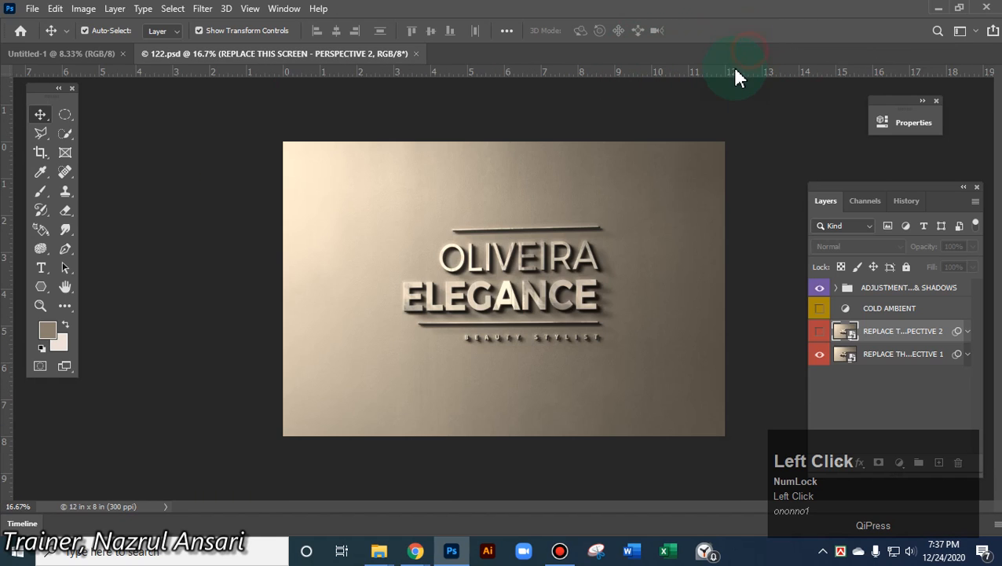
pyautogui.click(416, 54)
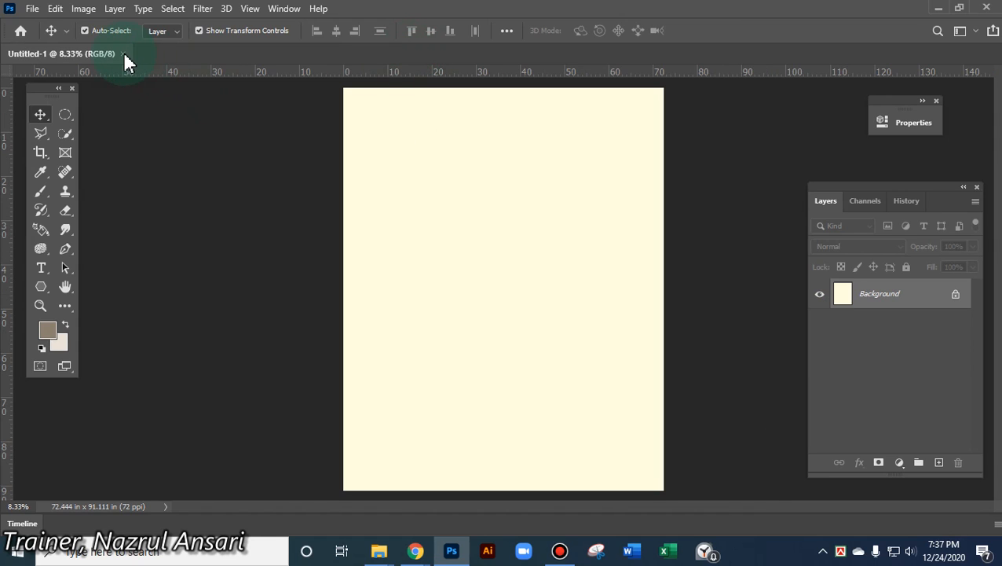
pyautogui.click(124, 54)
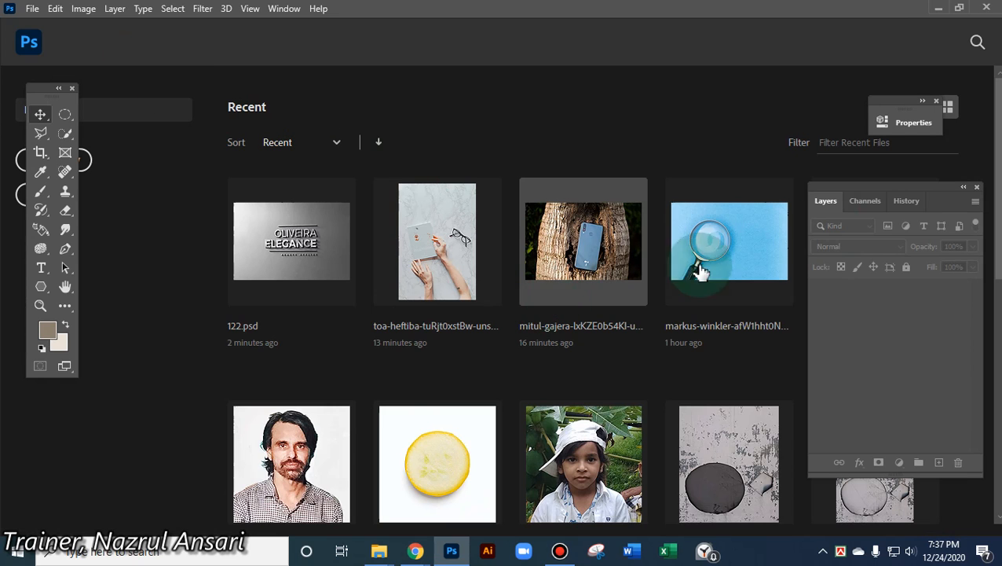
# Switch to File Explorer and open the tour video 19, 25 folder on the H: drive
pyautogui.click(936, 9)
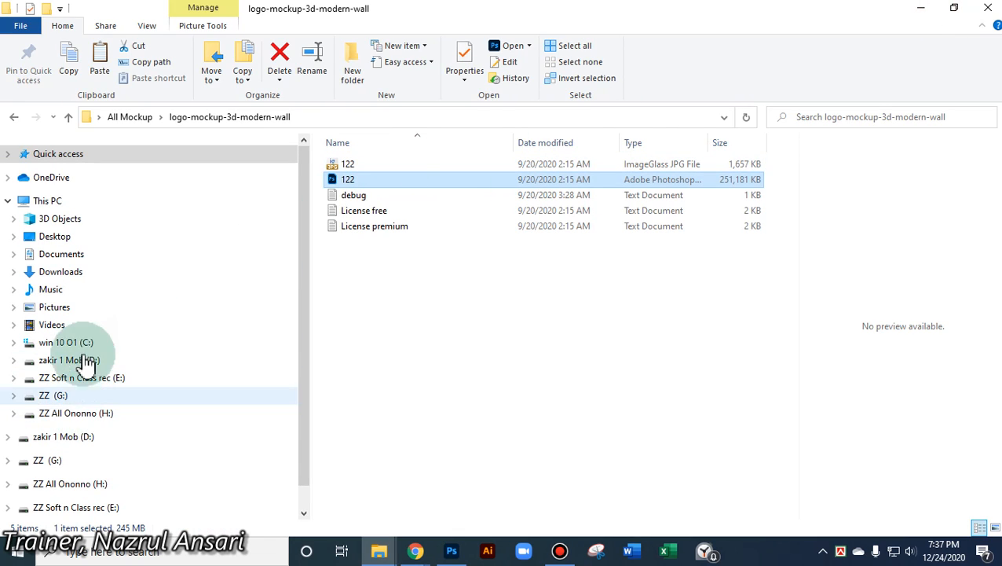
pyautogui.click(59, 276)
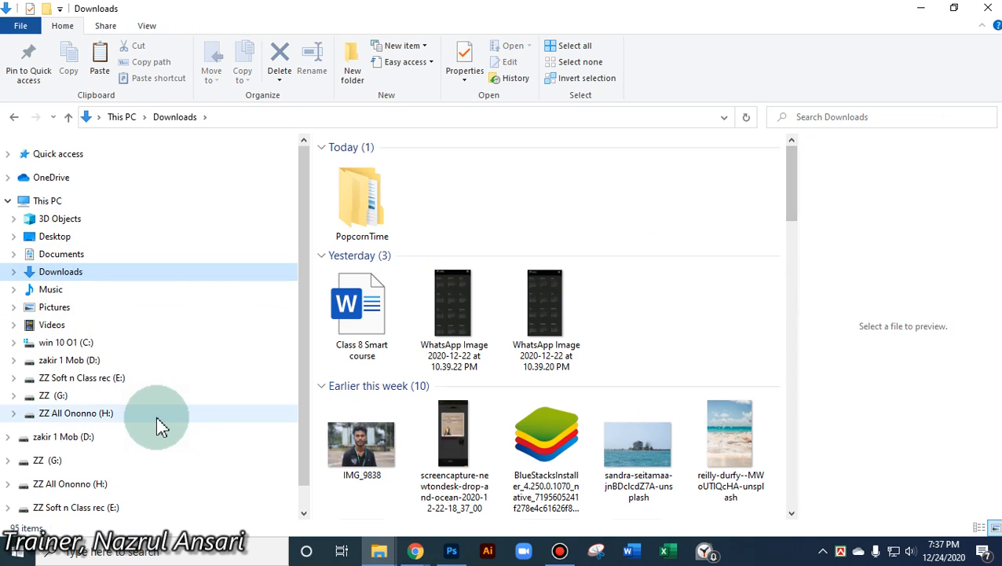
pyautogui.click(303, 315)
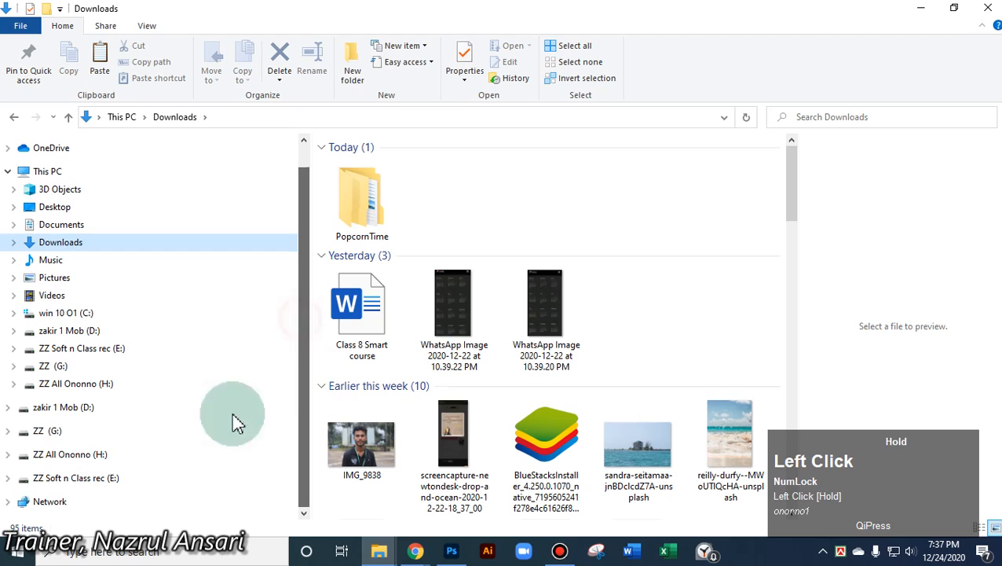
pyautogui.click(90, 454)
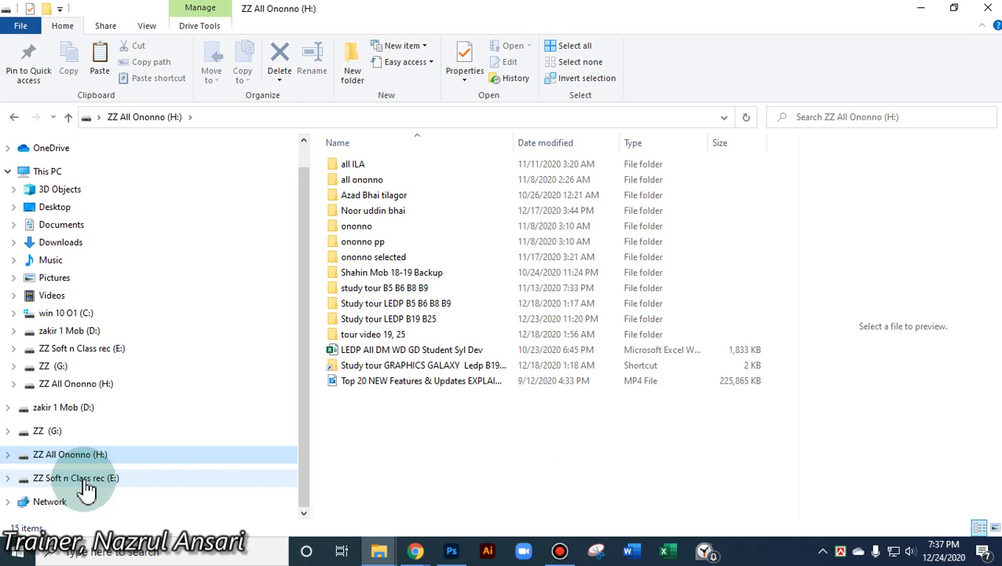
pyautogui.click(88, 455)
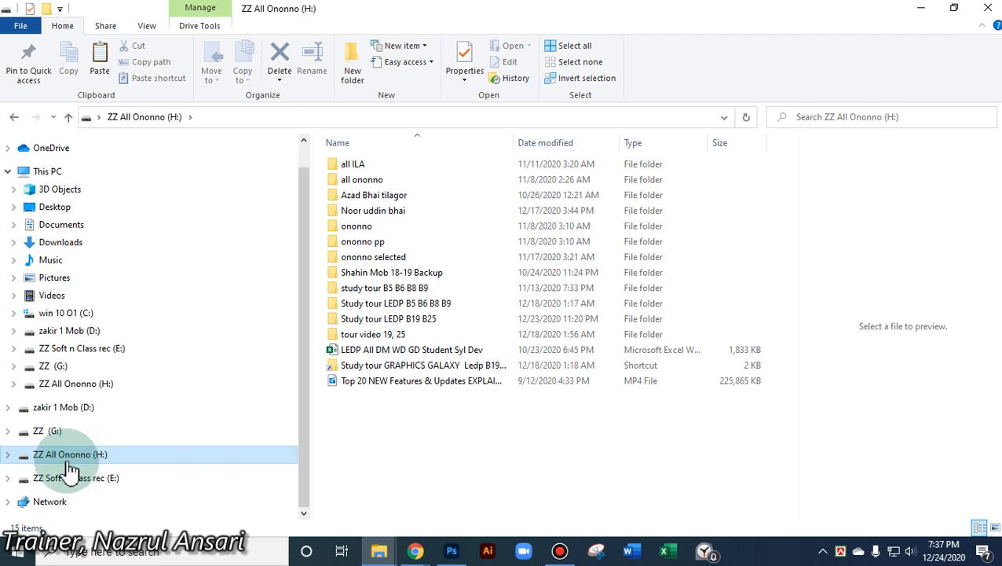
pyautogui.click(8, 454)
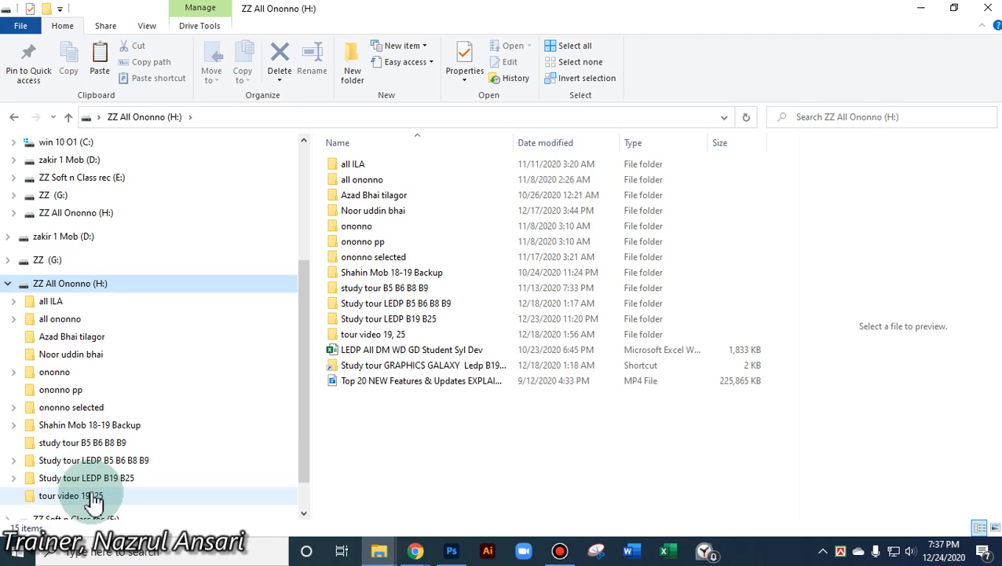
pyautogui.click(93, 496)
pyautogui.click(72, 477)
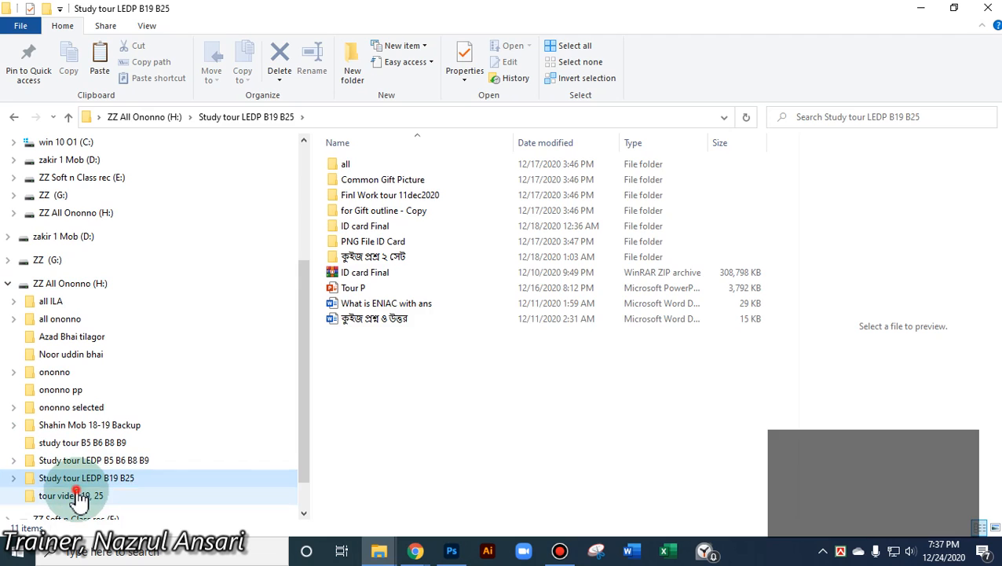
pyautogui.click(77, 496)
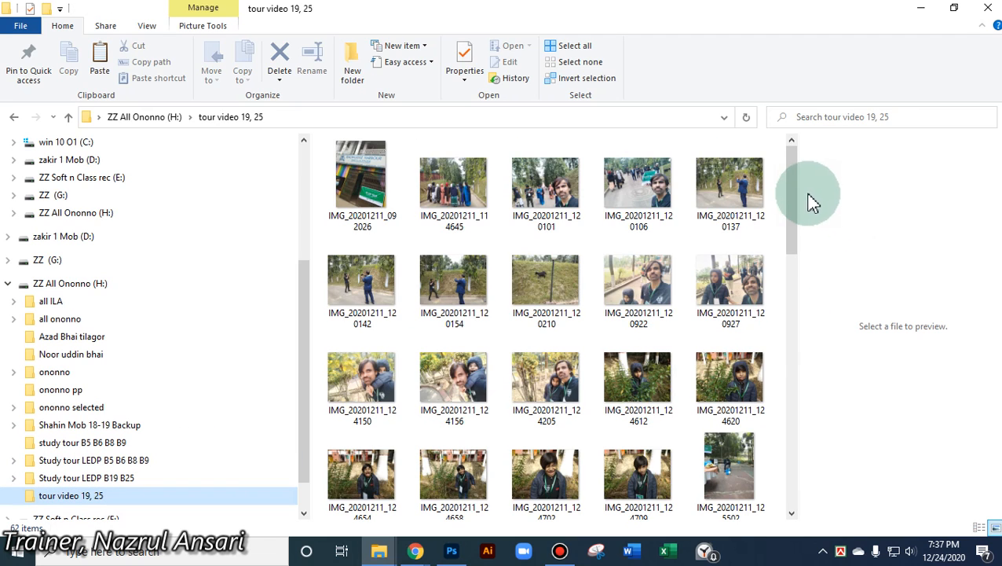
# Preview several of the tour photos of the child and copy IMG_20201211_124709
pyautogui.moveTo(797, 191); pyautogui.dragTo(782, 206)
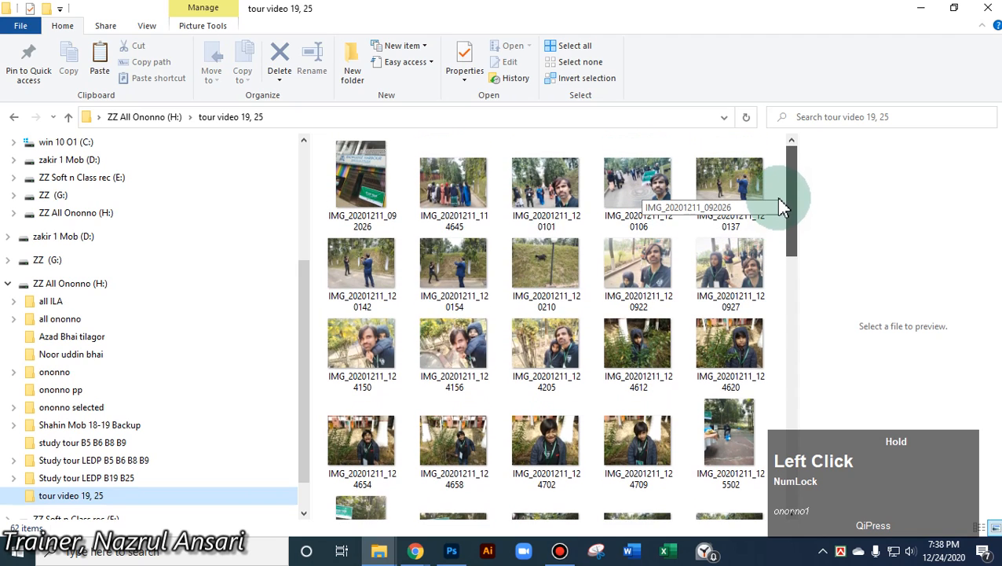
pyautogui.click(643, 350)
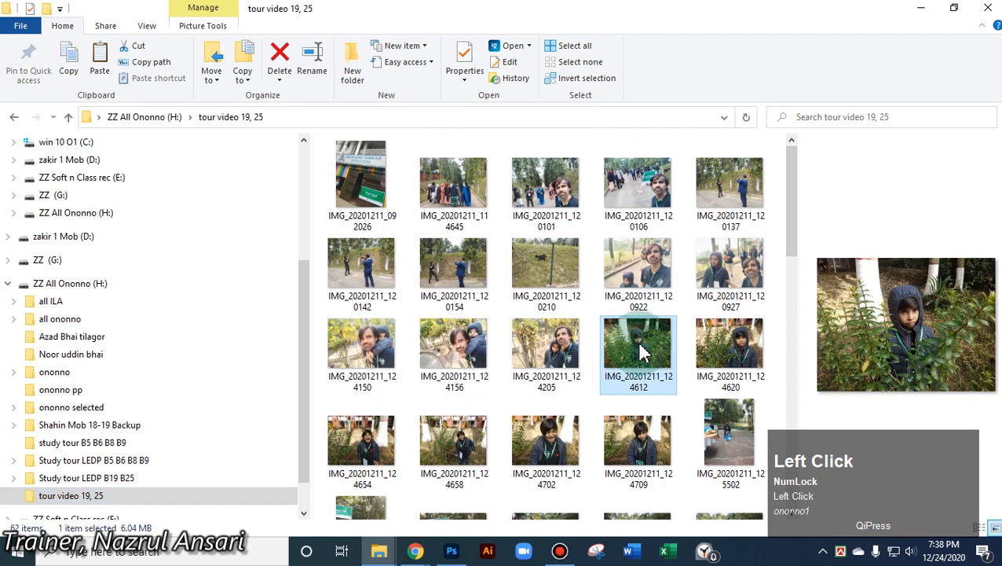
pyautogui.click(738, 350)
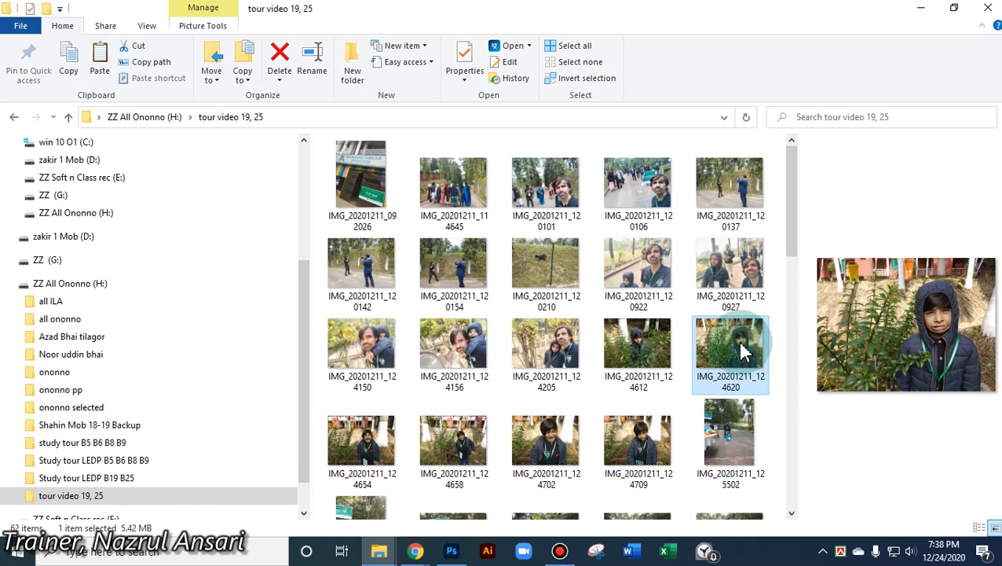
pyautogui.click(652, 339)
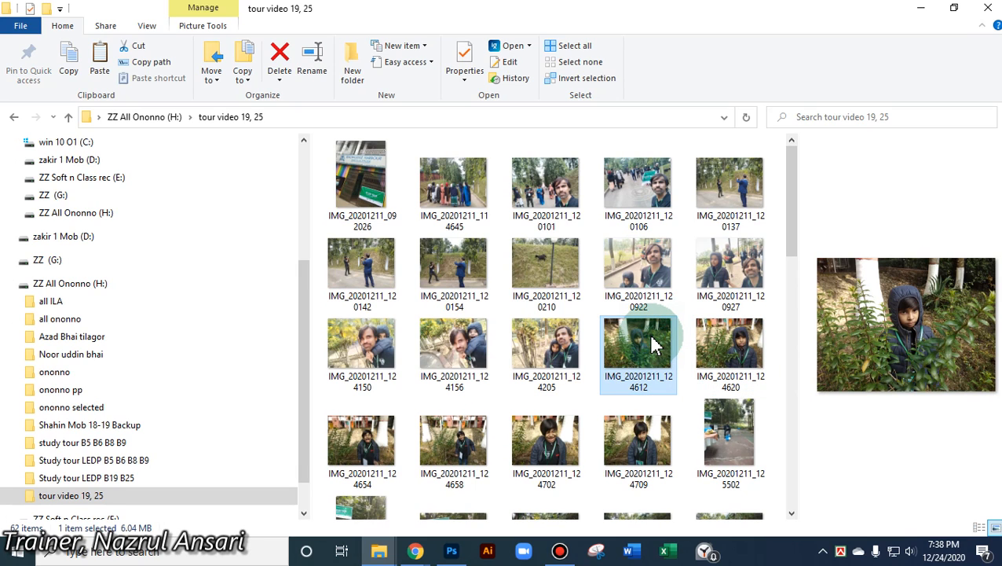
pyautogui.click(643, 440)
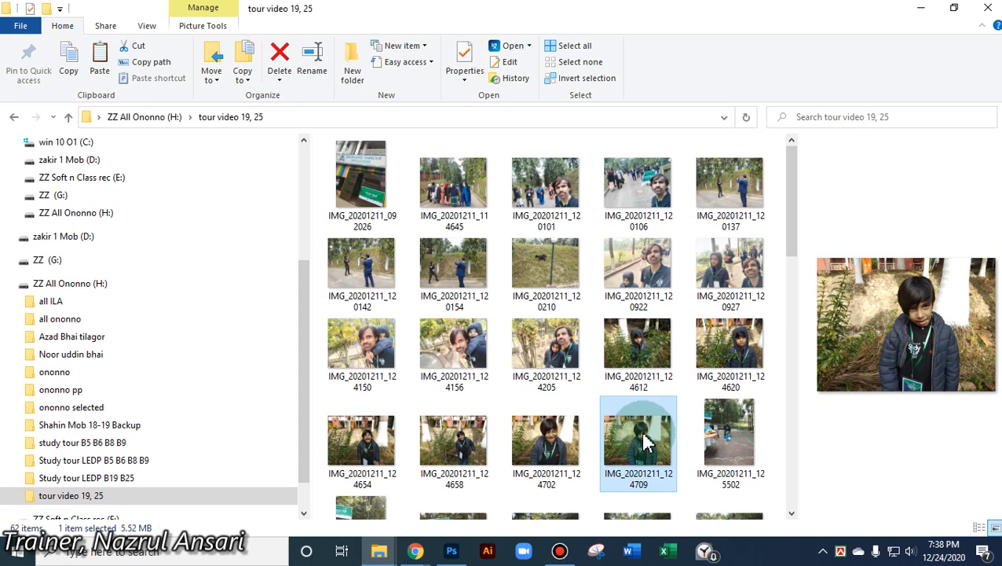
pyautogui.rightClick(880, 385)
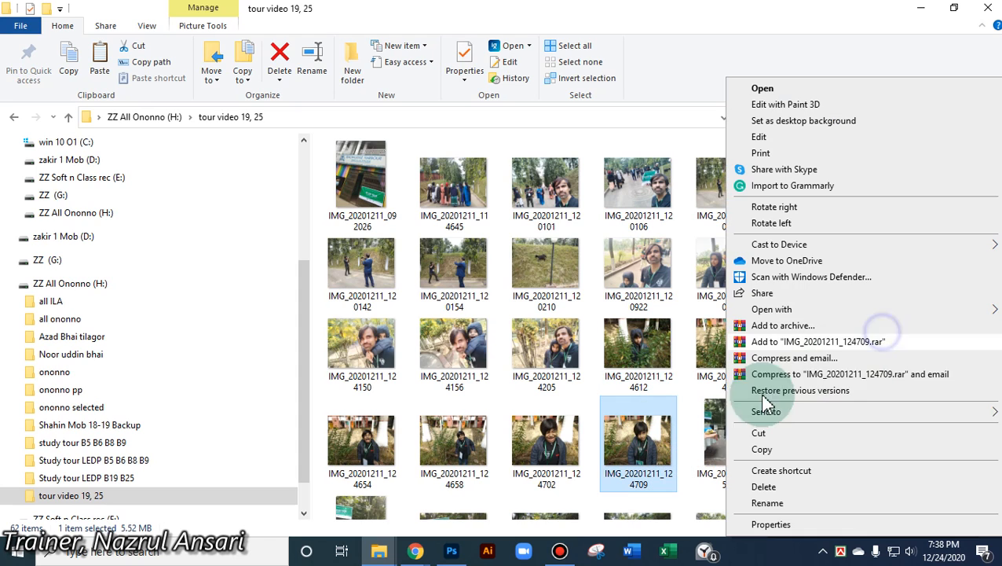
pyautogui.rightClick(658, 444)
pyautogui.click(700, 448)
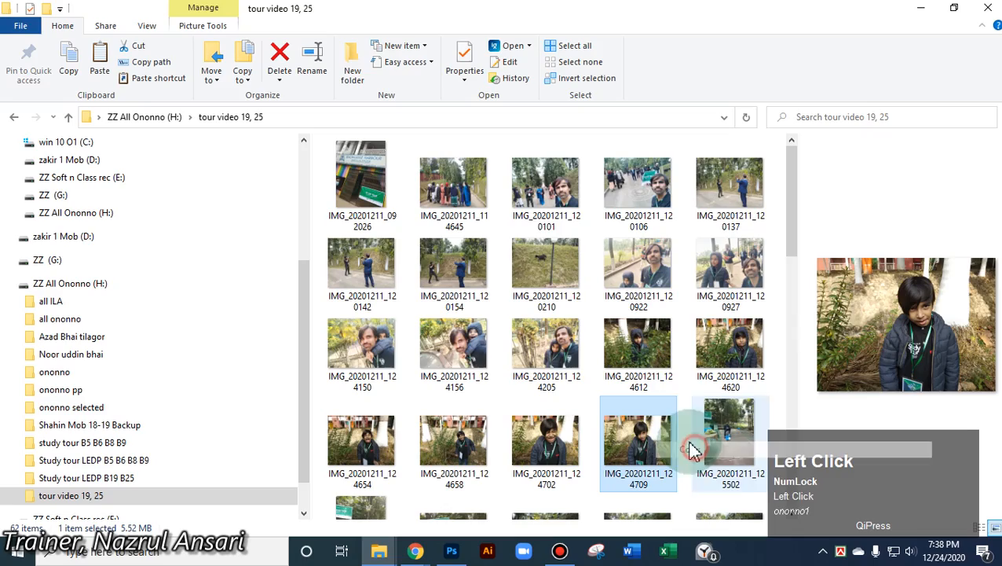
# Paste the copied photo into the Class 29 B25 folder on the desktop
pyautogui.click(990, 8)
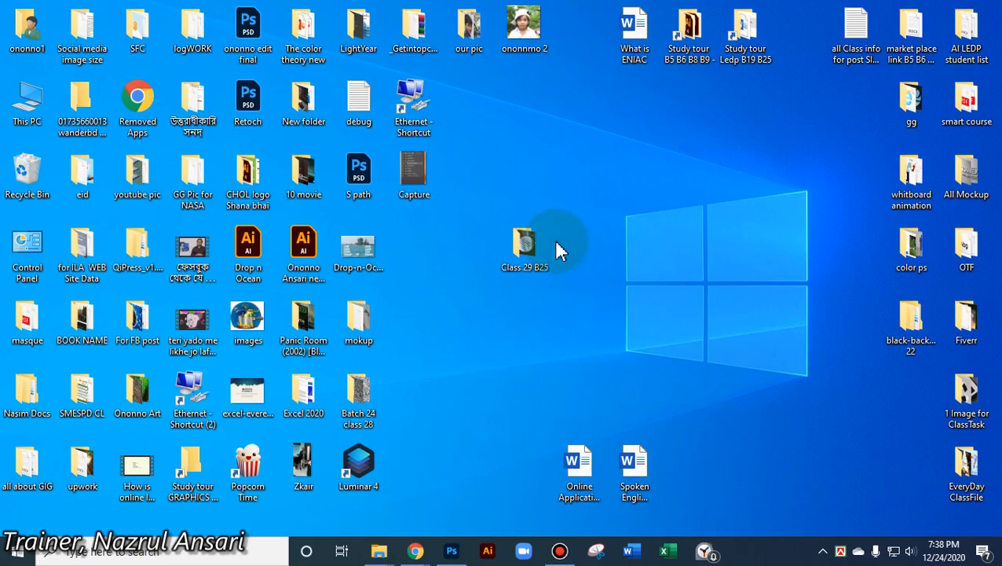
pyautogui.doubleClick(525, 244)
pyautogui.rightClick(521, 229)
pyautogui.click(554, 332)
# View the pasted photo IMG_20201211_124709 in the image viewer, and close both the viewer and its folder
pyautogui.rightClick(371, 182)
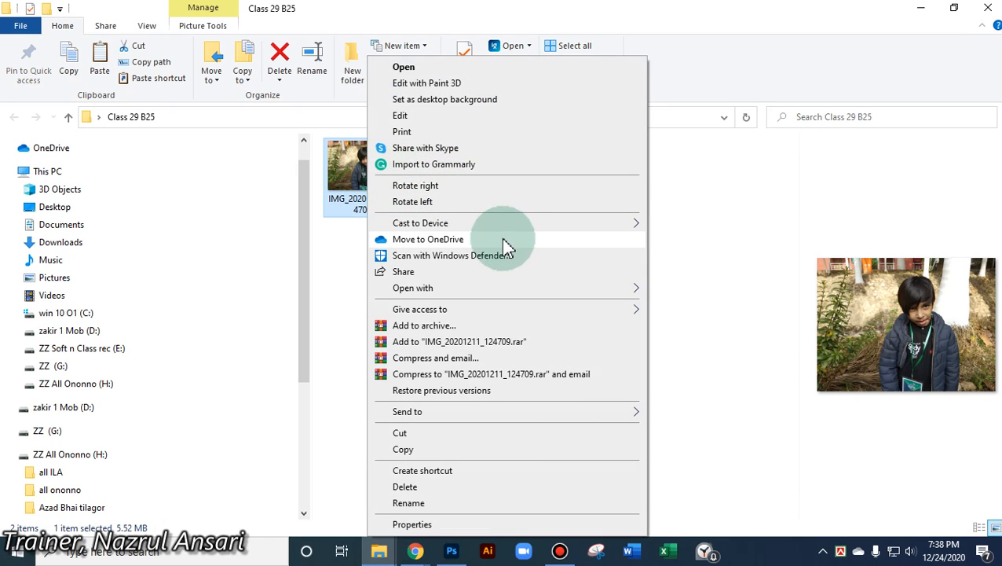
pyautogui.click(357, 166)
pyautogui.click(362, 159)
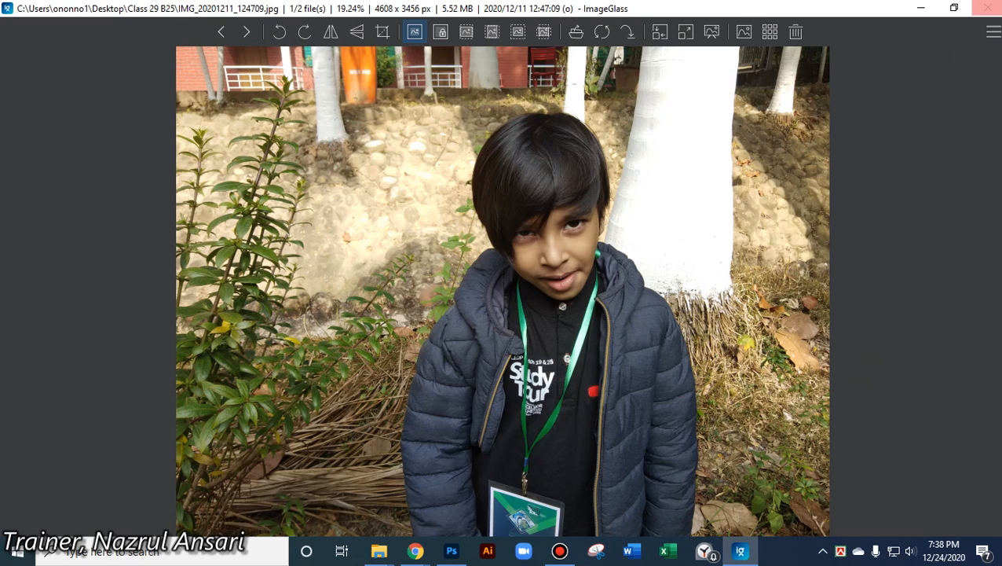
pyautogui.click(992, 11)
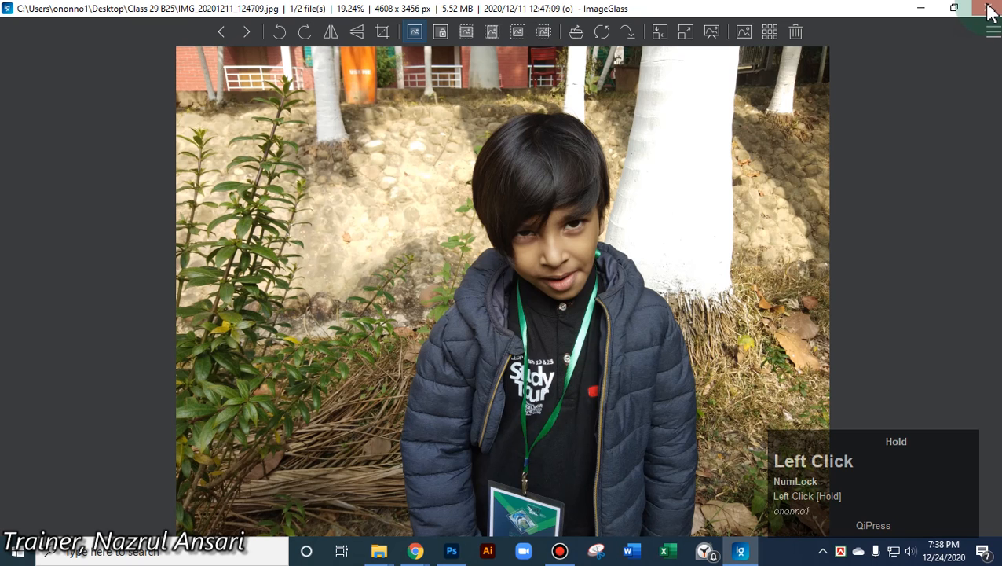
pyautogui.click(990, 9)
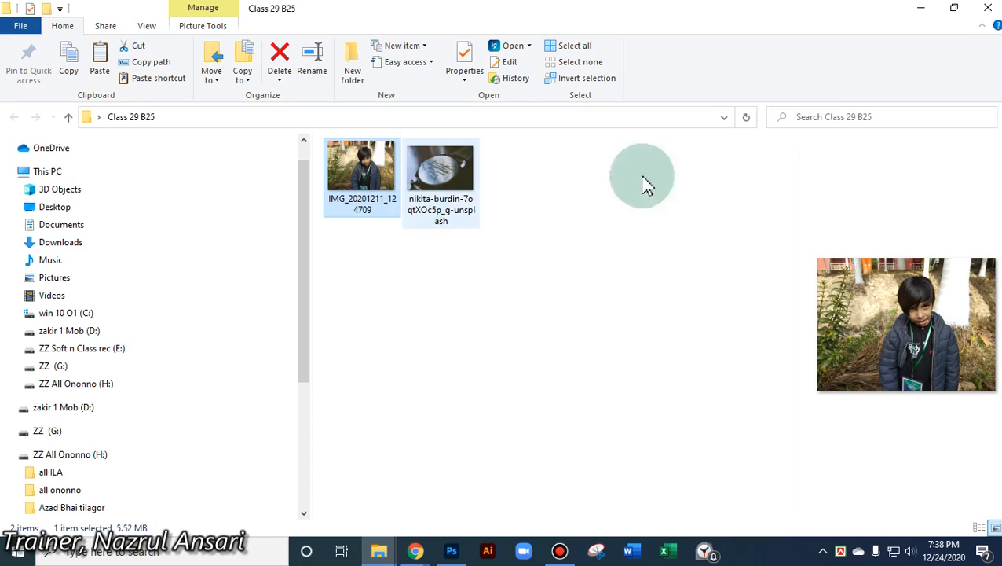
pyautogui.click(987, 8)
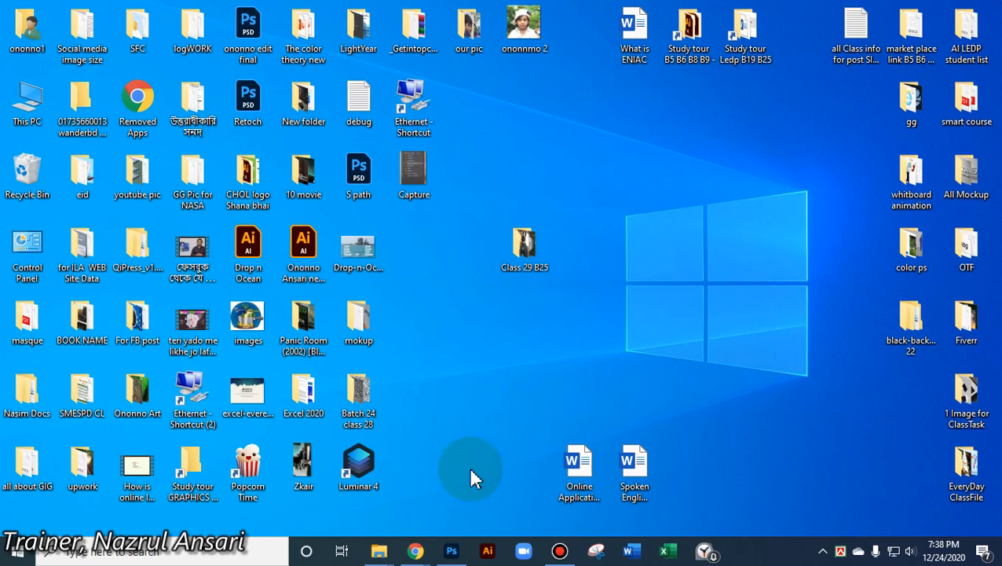
# Switch to Photoshop and show the New Document settings, closing them without creating a document
pyautogui.click(453, 549)
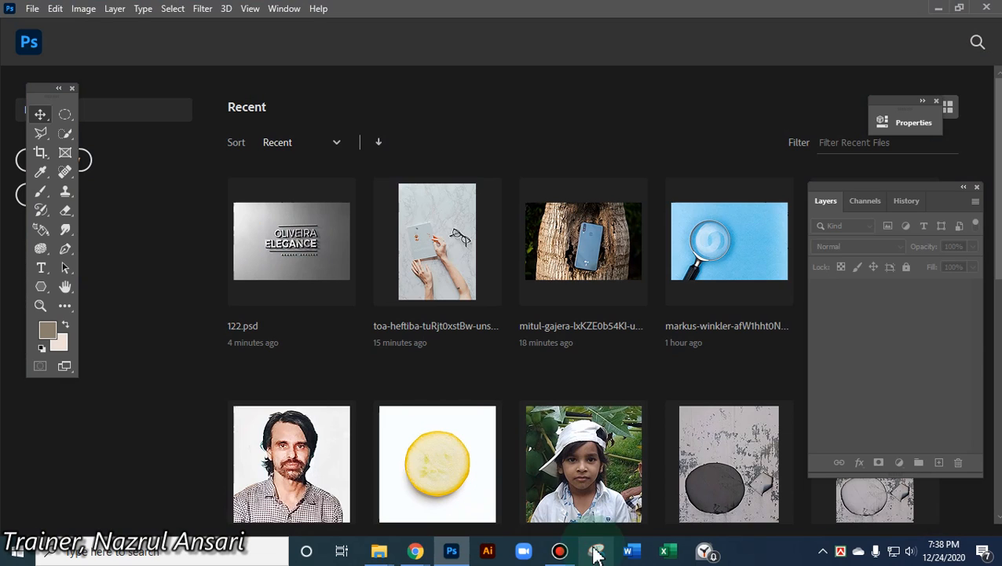
pyautogui.click(33, 9)
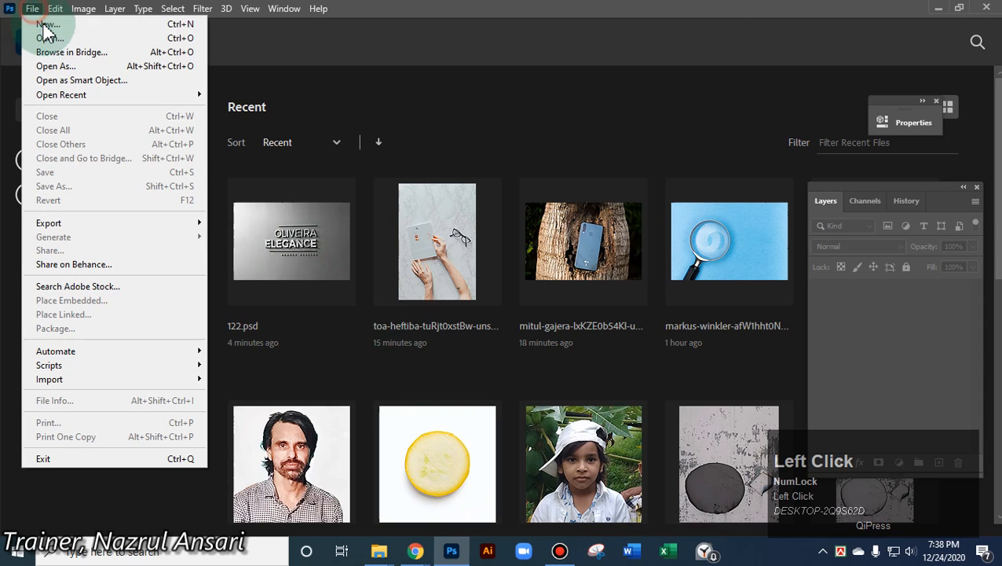
pyautogui.click(49, 25)
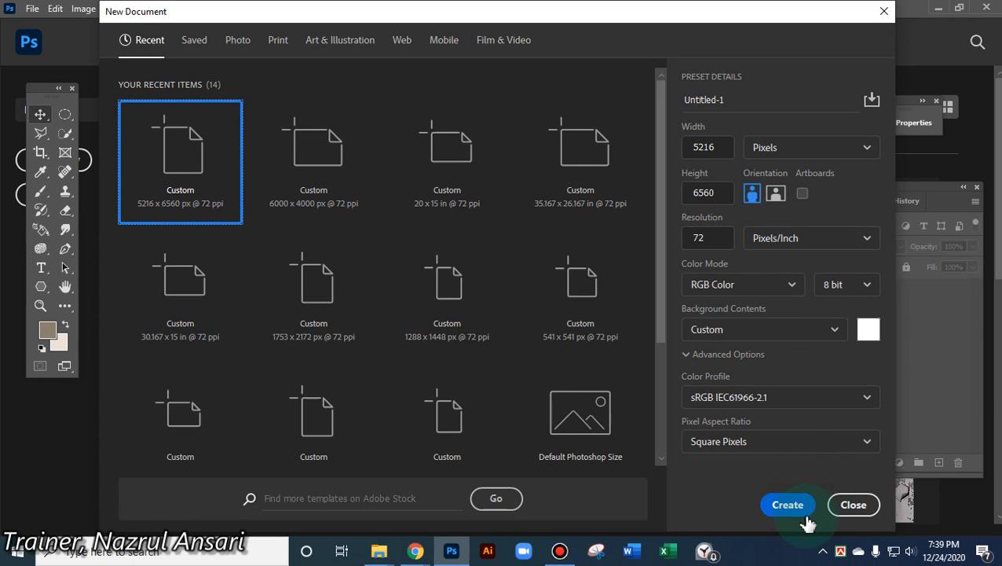
pyautogui.click(852, 505)
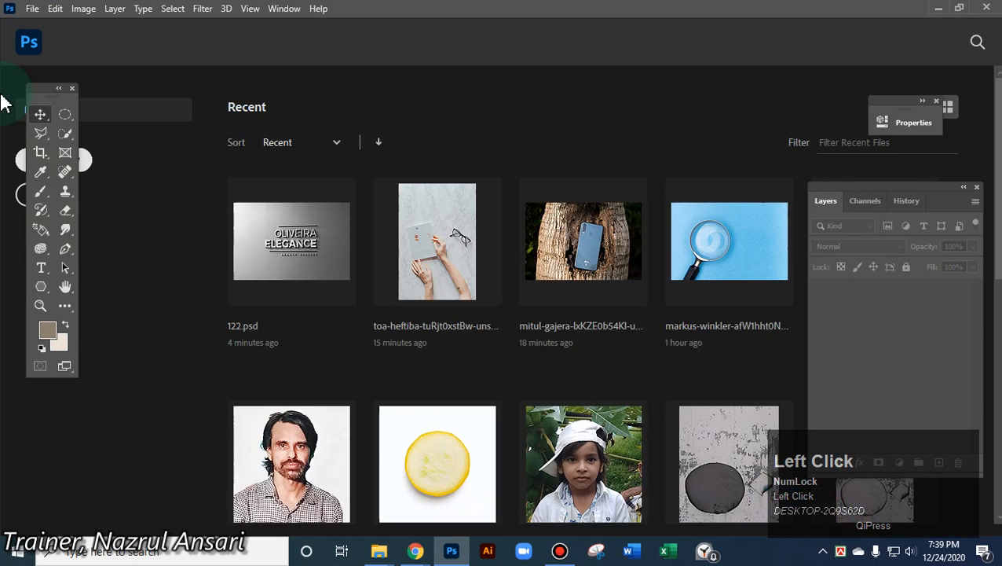
# Open the engraved watch photo 7oqtXOc5p_g-unsplash from the Pic for Mokup folder
pyautogui.click(33, 9)
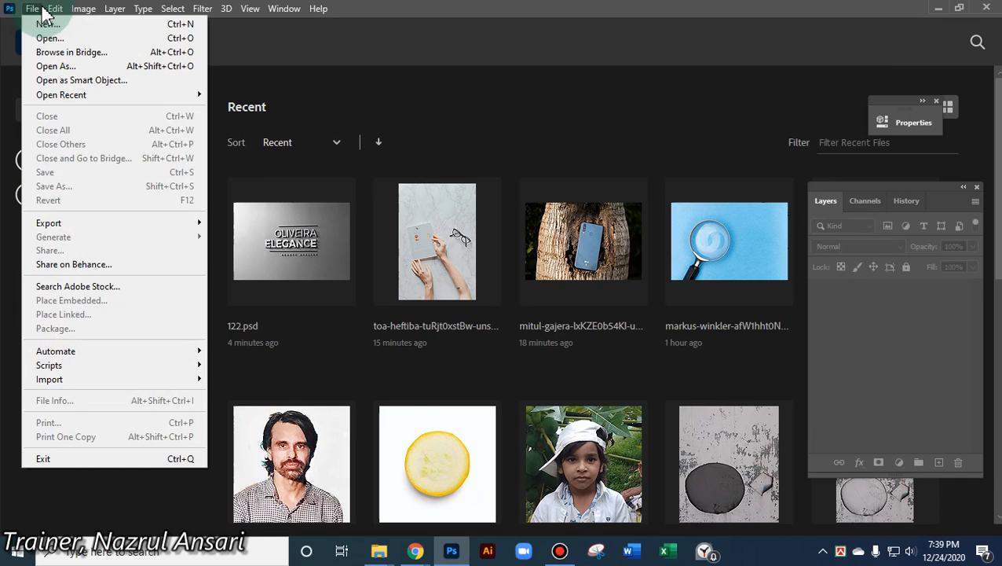
pyautogui.click(45, 39)
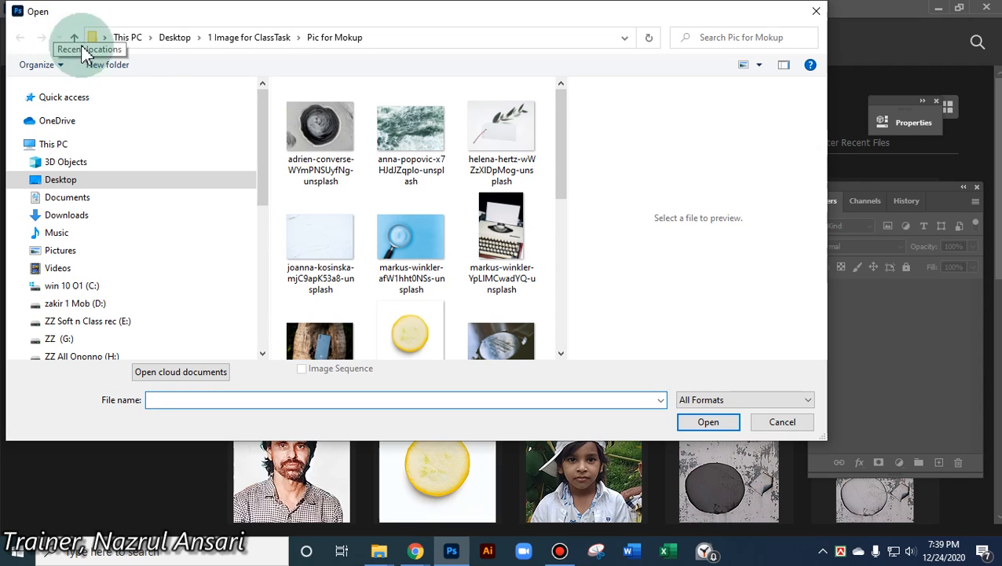
pyautogui.click(487, 337)
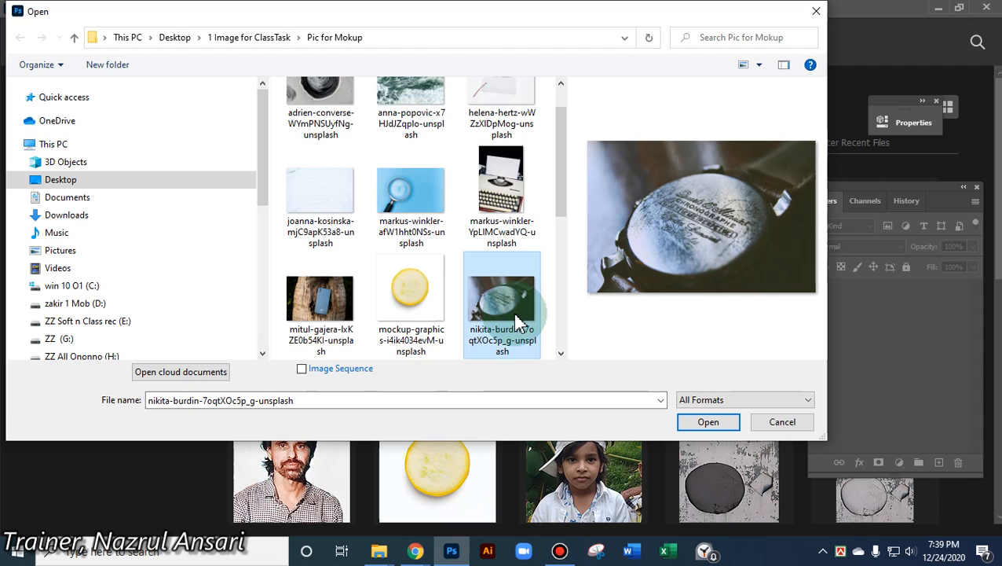
pyautogui.click(708, 422)
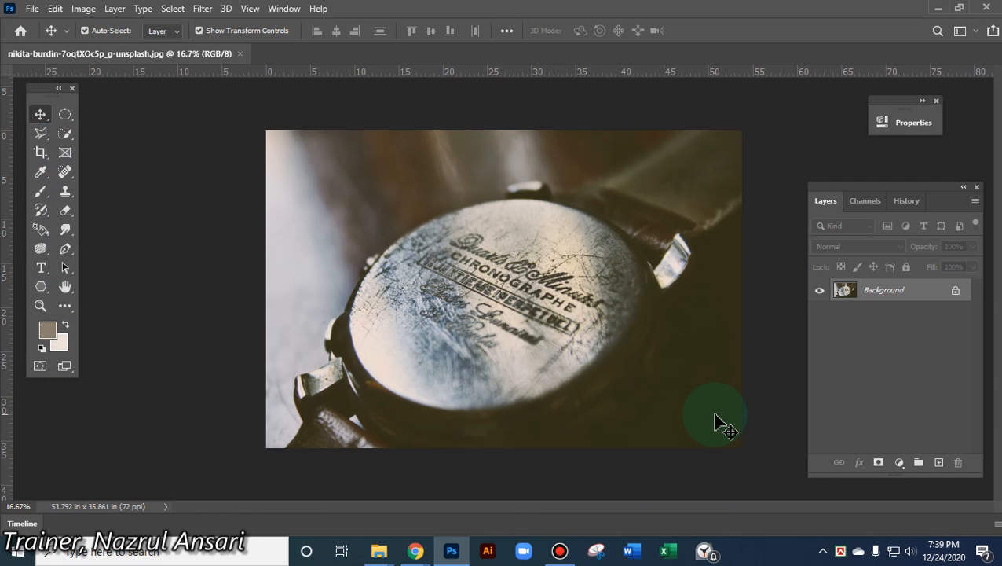
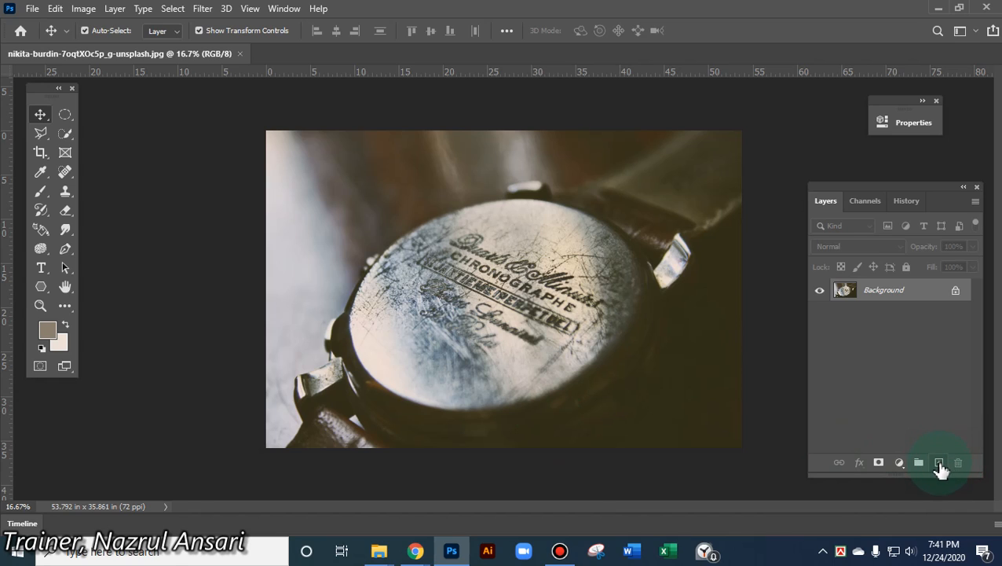
# Add a new empty layer above the watch photo's background layer
pyautogui.click(940, 465)
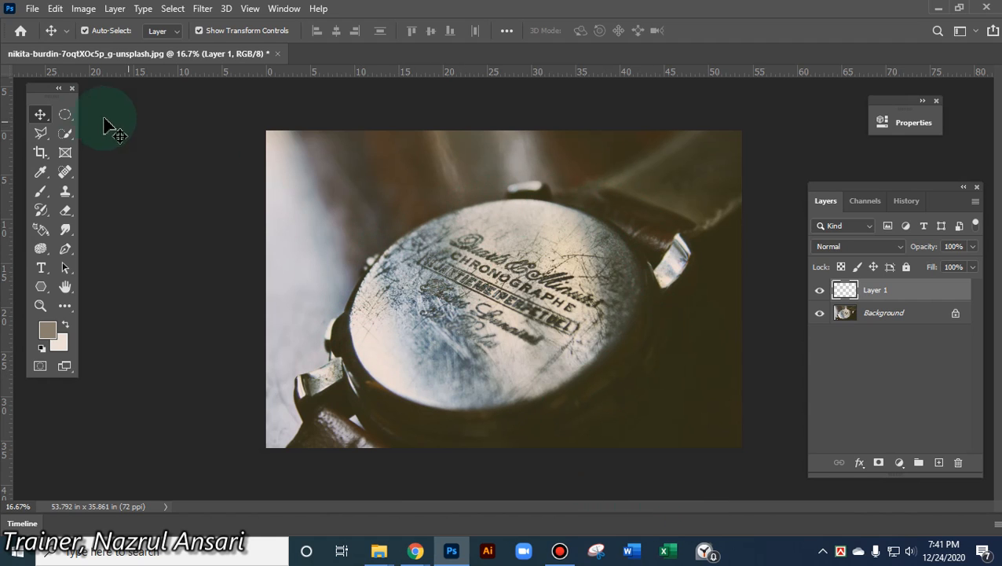
pyautogui.scroll(1, 509, 303)
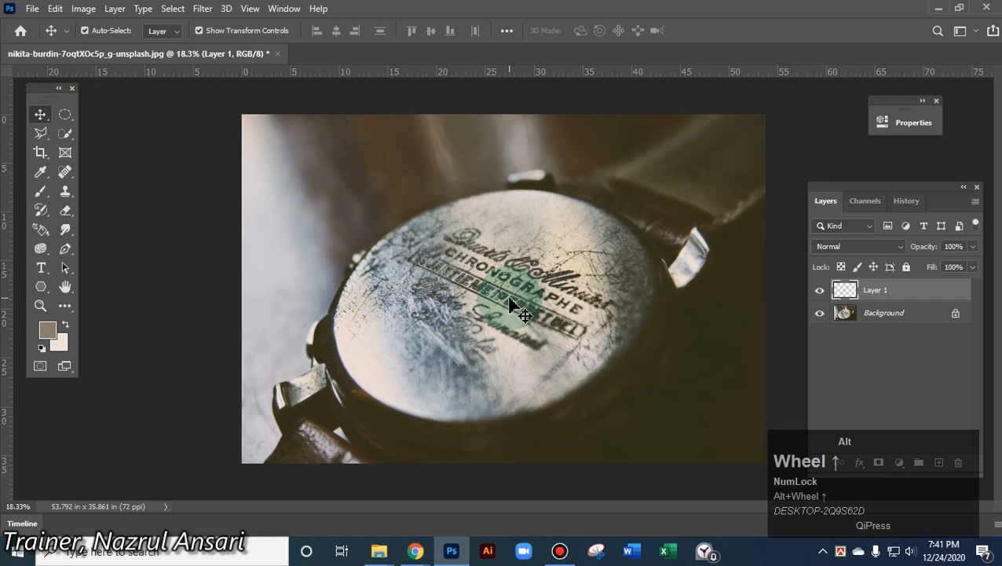
pyautogui.scroll(1, 509, 303)
pyautogui.click(65, 114)
pyautogui.moveTo(317, 170); pyautogui.dragTo(700, 443)
pyautogui.press('Left')
pyautogui.press('Left')
pyautogui.press('Left')
pyautogui.press('Left')
pyautogui.press('Left')
pyautogui.press('Left')
pyautogui.press('Left')
pyautogui.press('Left')
pyautogui.press('Left')
pyautogui.press('Left')
pyautogui.press('Left')
pyautogui.press('Left')
pyautogui.press('Left')
pyautogui.press('Left')
pyautogui.press('Left')
pyautogui.press('Left')
pyautogui.press('Left')
pyautogui.press('Left')
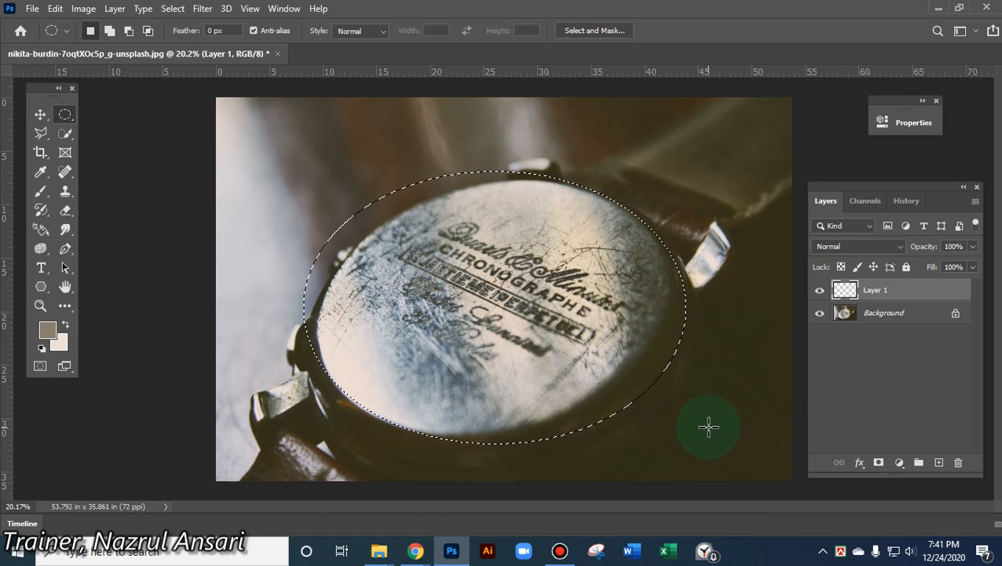
pyautogui.press('Down')
pyautogui.press('Down')
pyautogui.press('Down')
pyautogui.press('Down')
pyautogui.press('Down')
pyautogui.press('Down')
pyautogui.press('Down')
pyautogui.press('Down')
pyautogui.press('Right')
pyautogui.press('Right')
pyautogui.press('Right')
pyautogui.press('Right')
pyautogui.press('Right')
pyautogui.press('Right')
pyautogui.press('Right')
pyautogui.press('Right')
pyautogui.press('Up')
pyautogui.press('Up')
pyautogui.press('Up')
pyautogui.press('Up')
pyautogui.press('Up')
pyautogui.press('Up')
pyautogui.press('Up')
pyautogui.press('Up')
pyautogui.press('Up')
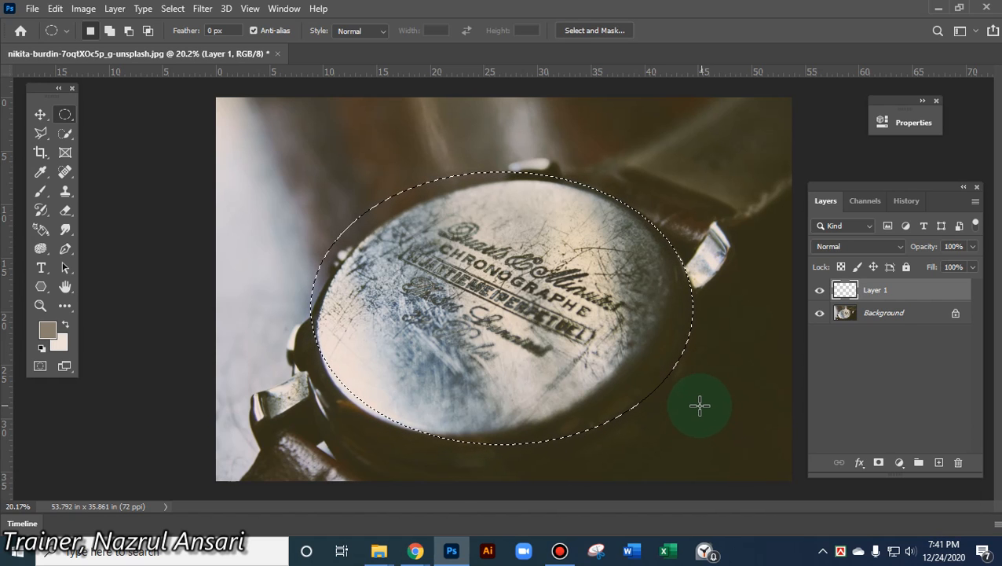
pyautogui.click(511, 324)
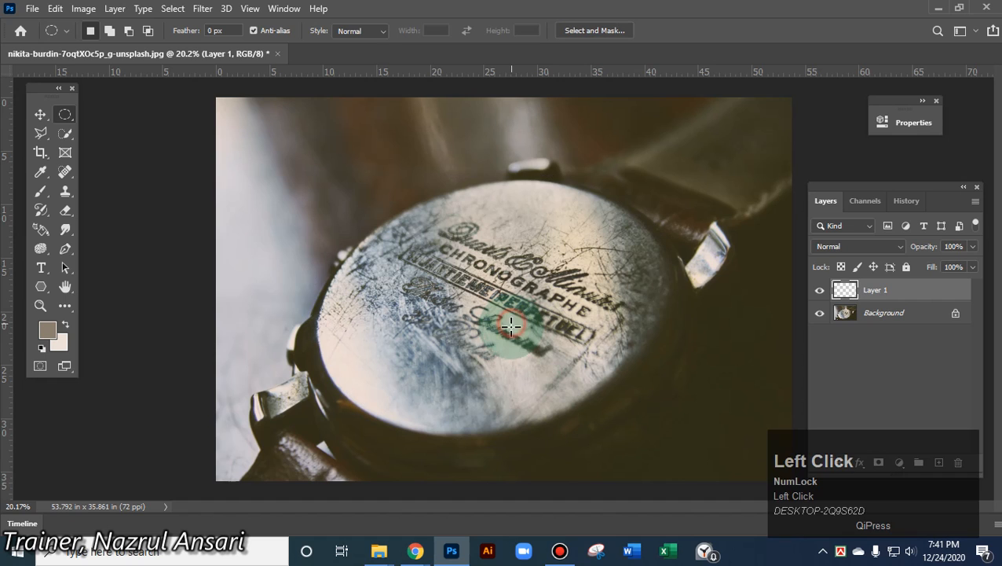
pyautogui.click(66, 114)
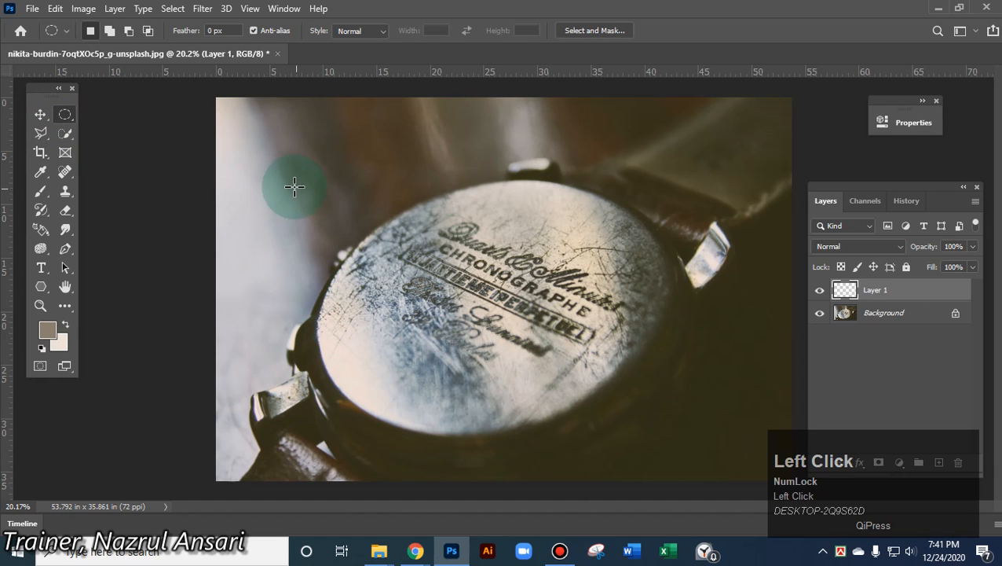
pyautogui.moveTo(321, 379); pyautogui.dragTo(703, 153)
pyautogui.press('Down')
pyautogui.press('Down')
pyautogui.press('Down')
pyautogui.press('Down')
pyautogui.press('Down')
pyautogui.press('Down')
pyautogui.press('Down')
pyautogui.press('Down')
pyautogui.press('Down')
pyautogui.press('Down')
pyautogui.press('Down')
pyautogui.press('Down')
pyautogui.press('Down')
pyautogui.press('Down')
pyautogui.press('Down')
pyautogui.press('Down')
pyautogui.press('Down')
pyautogui.press('Down')
pyautogui.press('Down')
pyautogui.press('Down')
pyautogui.press('Down')
pyautogui.press('Down')
pyautogui.press('Down')
pyautogui.press('Down')
pyautogui.press('Down')
pyautogui.press('Down')
pyautogui.press('Down')
pyautogui.press('Down')
pyautogui.press('Down')
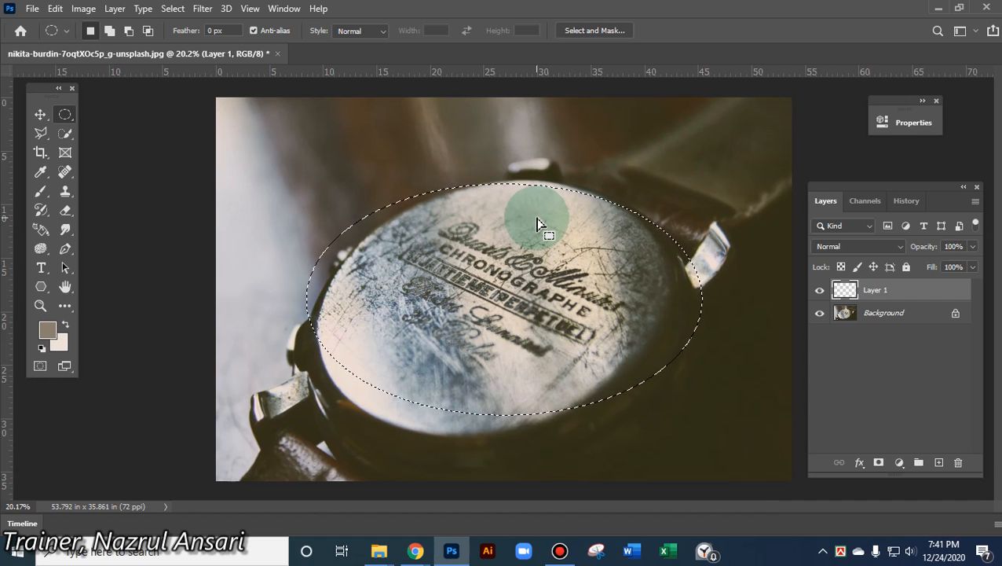
pyautogui.click(383, 239)
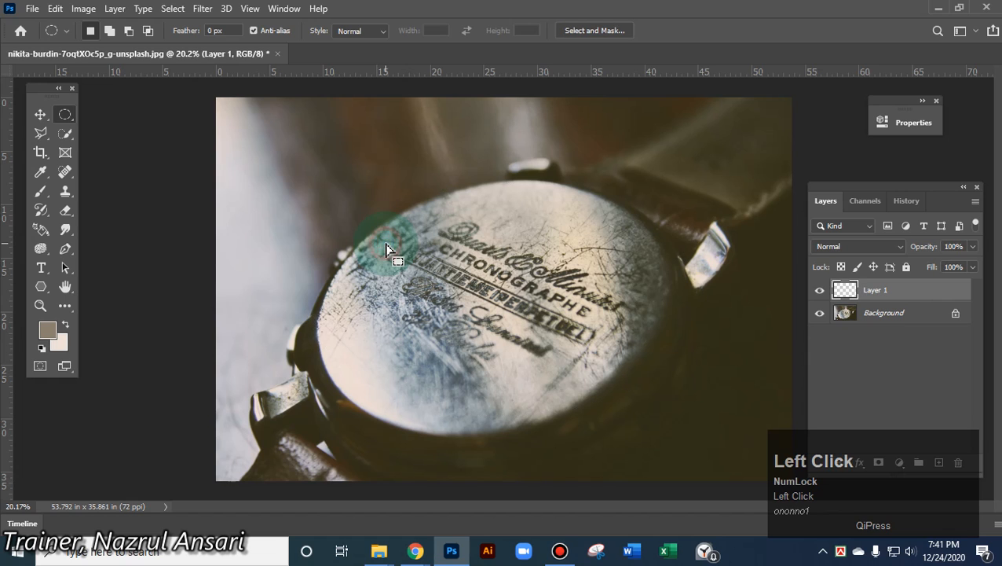
# Draw an elliptical selection about the size of the watch's engraved metal back on the new layer
pyautogui.click(66, 113)
pyautogui.moveTo(288, 164); pyautogui.dragTo(662, 406)
pyautogui.moveTo(678, 430)
pyautogui.mouseDown()
pyautogui.moveTo(679, 439)
pyautogui.moveTo(674, 428)
pyautogui.moveTo(688, 423)
pyautogui.mouseUp()
# Nudge the elliptical selection into position around the watch's engraved metal back, matching its upper and lower edges
pyautogui.press('Down')
pyautogui.press('Down')
pyautogui.press('Down')
pyautogui.press('Down')
pyautogui.press('Down')
pyautogui.press('Down')
pyautogui.press('Down')
pyautogui.press('Down')
pyautogui.press('Down')
pyautogui.press('Down')
pyautogui.press('Down')
pyautogui.press('Down')
pyautogui.press('Down')
pyautogui.press('Down')
pyautogui.press('Down')
pyautogui.press('Down')
pyautogui.press('Down')
pyautogui.press('Down')
pyautogui.press('Right')
pyautogui.press('Right')
pyautogui.press('Right')
pyautogui.press('Right')
pyautogui.press('Right')
pyautogui.press('Right')
pyautogui.press('Right')
pyautogui.press('Right')
pyautogui.press('Right')
pyautogui.press('Right')
pyautogui.press('Right')
pyautogui.press('Right')
pyautogui.press('Right')
pyautogui.press('Right')
pyautogui.press('Right')
pyautogui.press('Right')
pyautogui.press('Right')
pyautogui.press('Right')
pyautogui.press('Right')
pyautogui.press('Right')
pyautogui.press('Right')
pyautogui.press('Right')
pyautogui.press('Right')
pyautogui.press('Right')
pyautogui.press('Right')
pyautogui.press('Right')
pyautogui.press('Right')
pyautogui.press('Right')
pyautogui.press('Right')
pyautogui.press('Up')
pyautogui.press('Up')
pyautogui.press('Left')
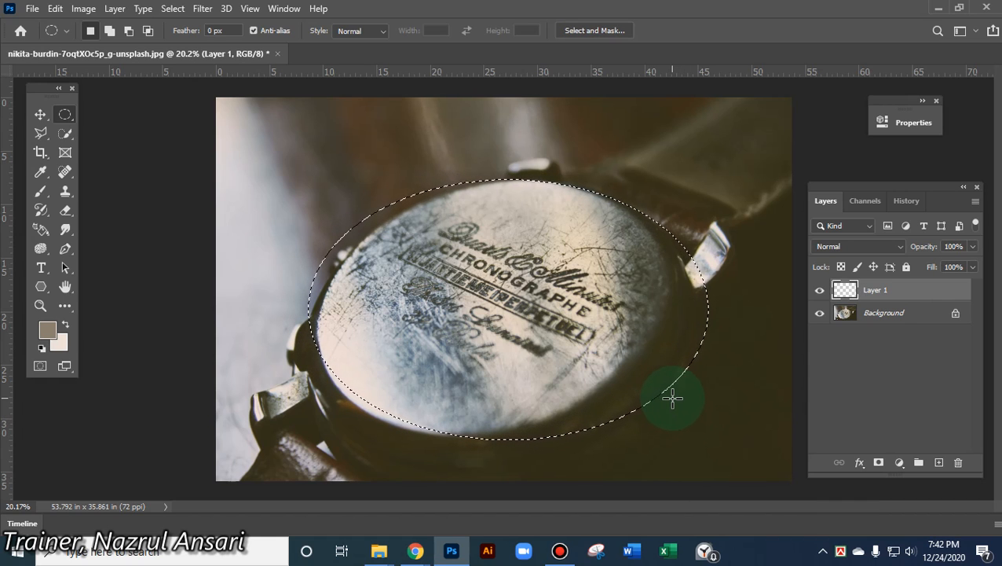
pyautogui.press('Left')
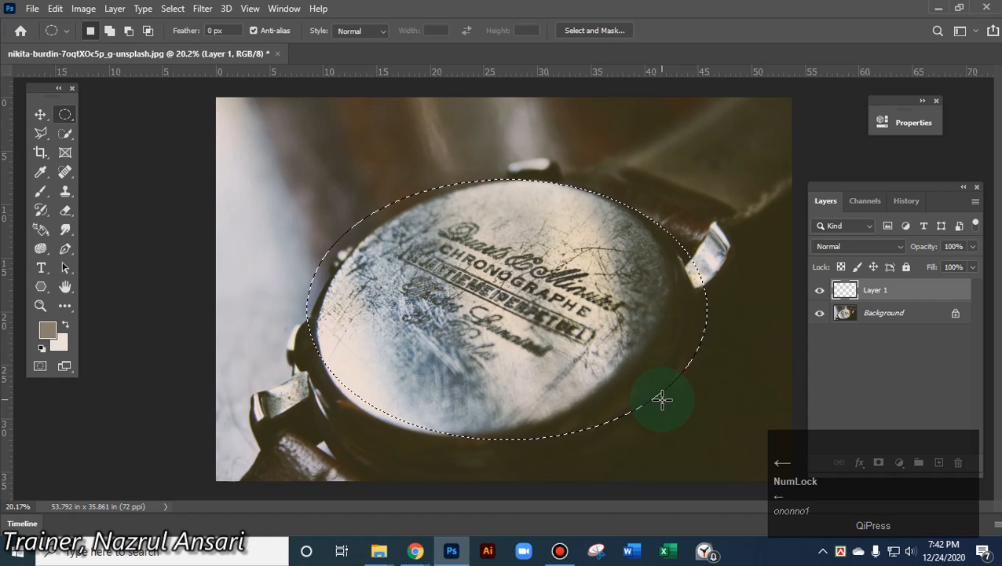
pyautogui.press('Down')
pyautogui.press('Down')
pyautogui.press('Down')
pyautogui.press('Down')
pyautogui.press('Down')
pyautogui.press('Down')
pyautogui.press('Down')
pyautogui.press('Down')
pyautogui.press('Left')
pyautogui.press('Left')
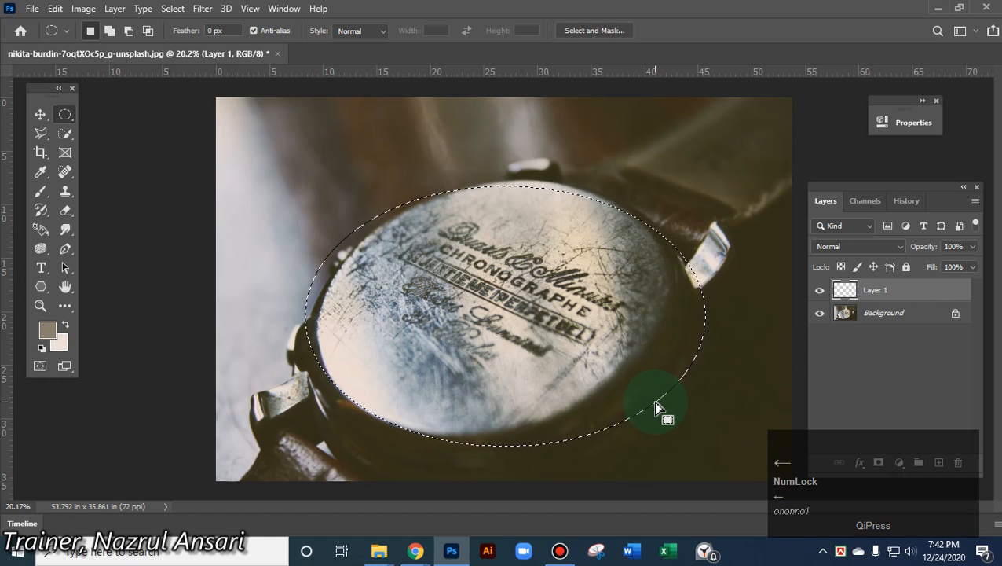
pyautogui.press('Up')
pyautogui.press('Up')
pyautogui.press('Up')
pyautogui.press('Up')
pyautogui.press('Up')
pyautogui.press('Up')
pyautogui.press('Up')
pyautogui.press('Up')
pyautogui.press('Up')
pyautogui.press('Up')
pyautogui.press('Up')
pyautogui.press('Up')
pyautogui.press('Up')
pyautogui.press('Up')
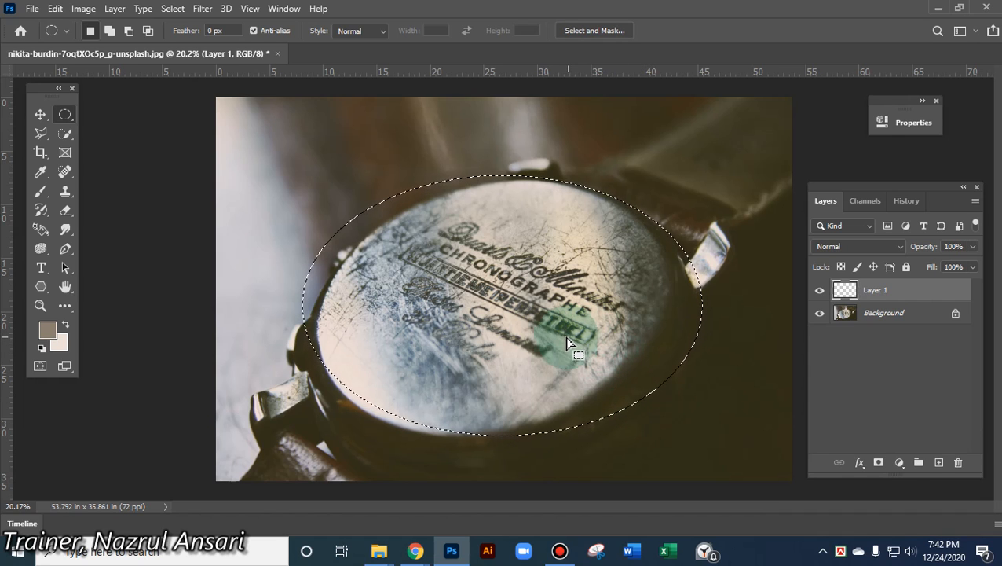
pyautogui.click(64, 116)
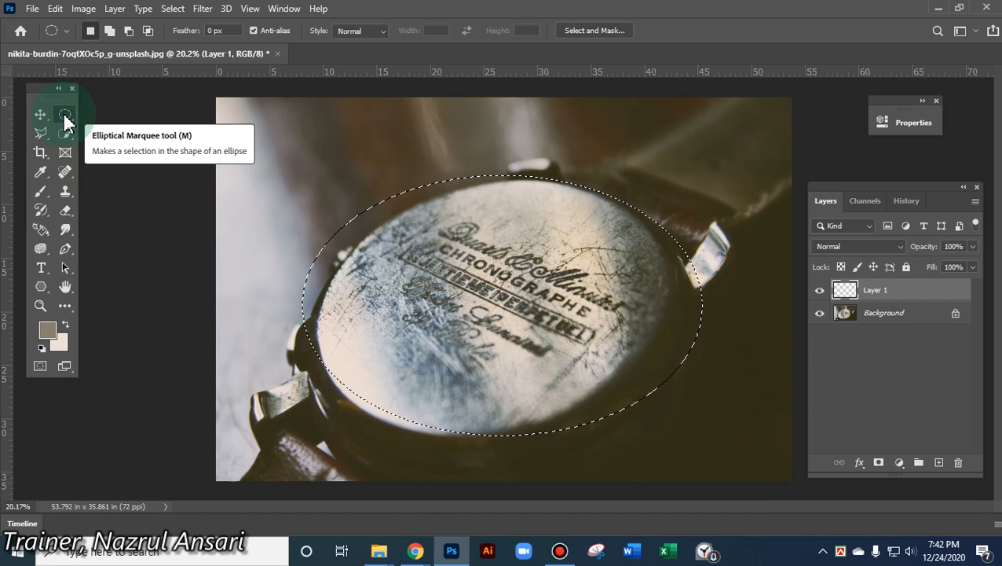
# Clear the current selection and redraw an elliptical selection around the watch's engraved metal back, nudging it into place
pyautogui.click(389, 218)
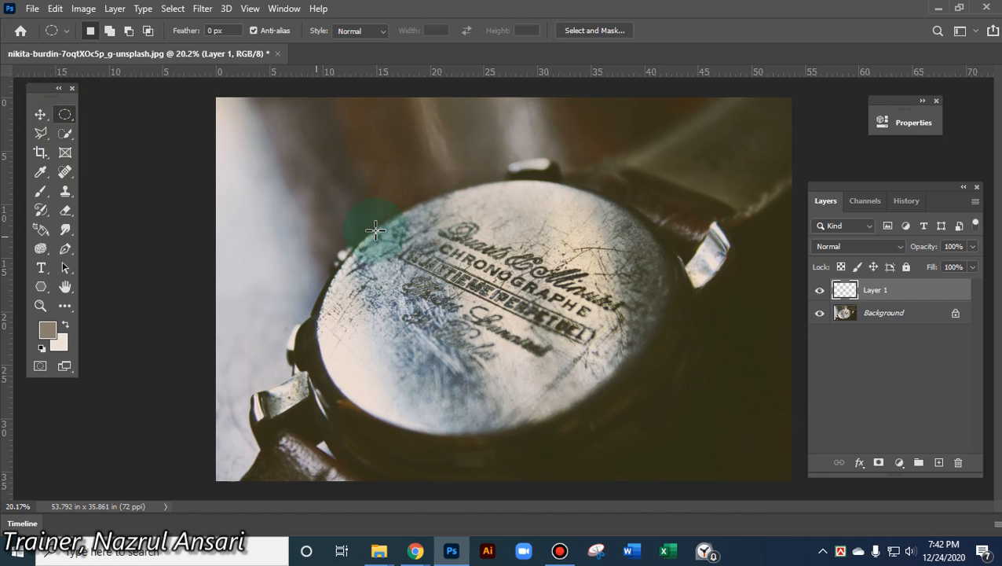
pyautogui.moveTo(318, 166); pyautogui.dragTo(695, 445)
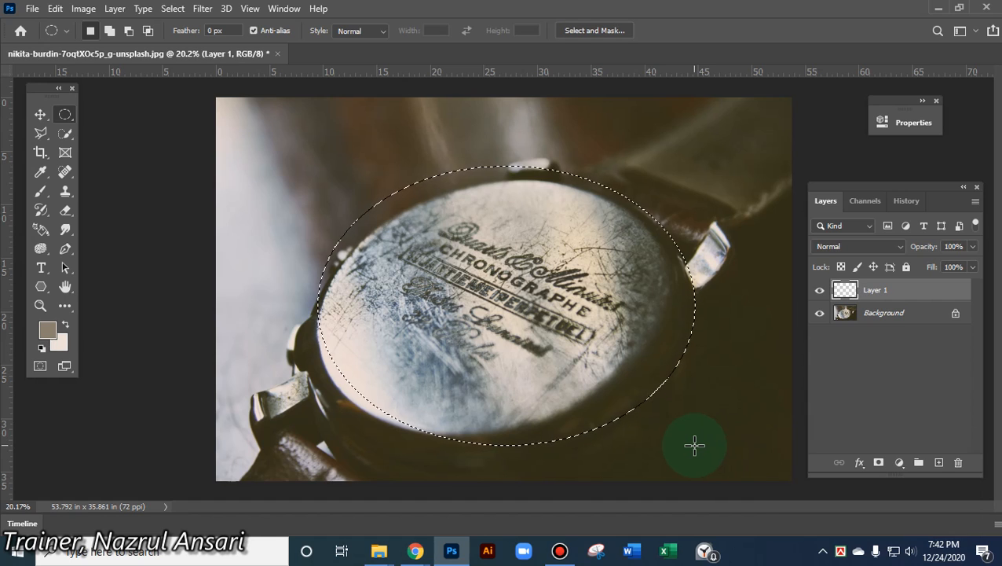
pyautogui.press('Down')
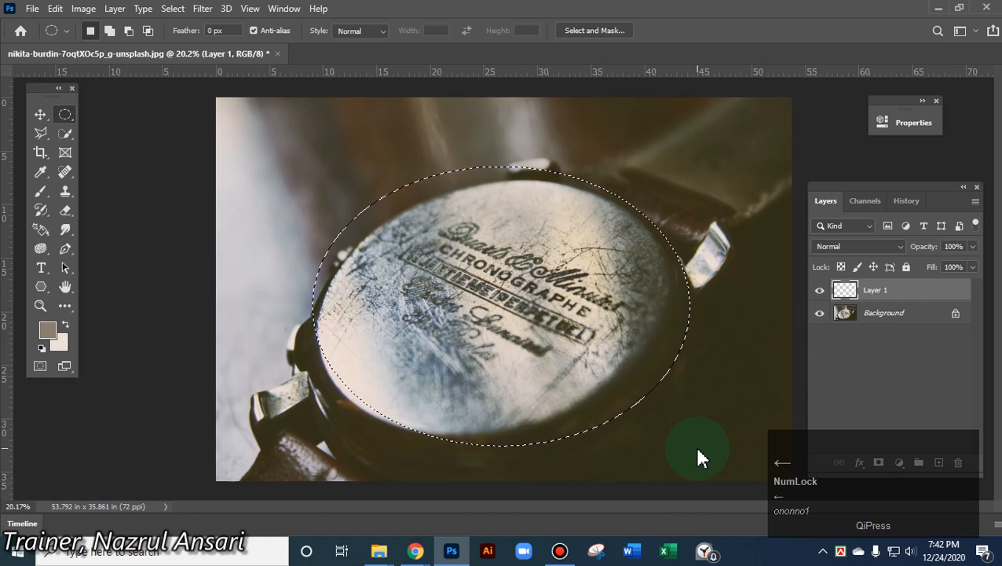
pyautogui.press('Down')
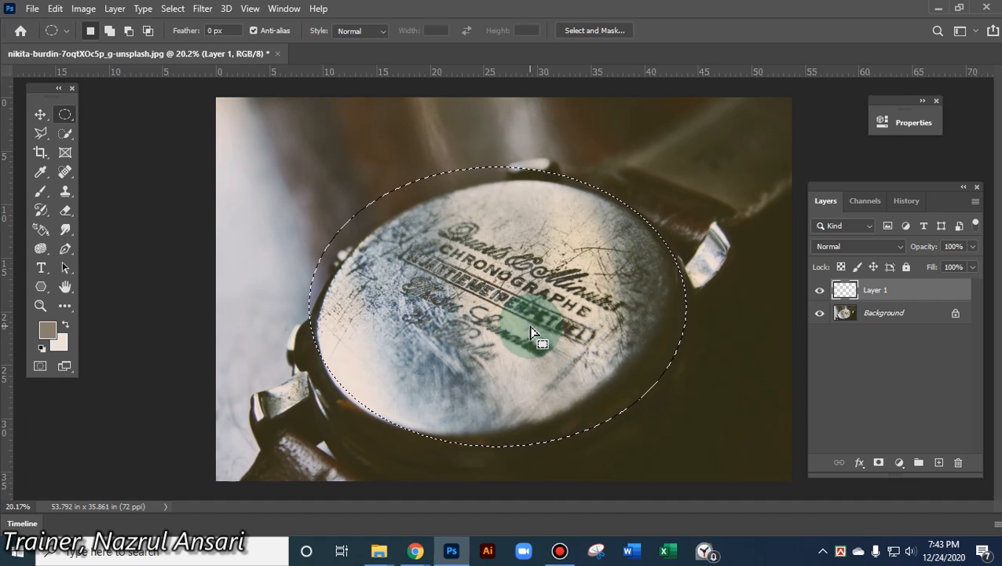
# Set the foreground color to the mid grey with hex code 808080
pyautogui.click(53, 329)
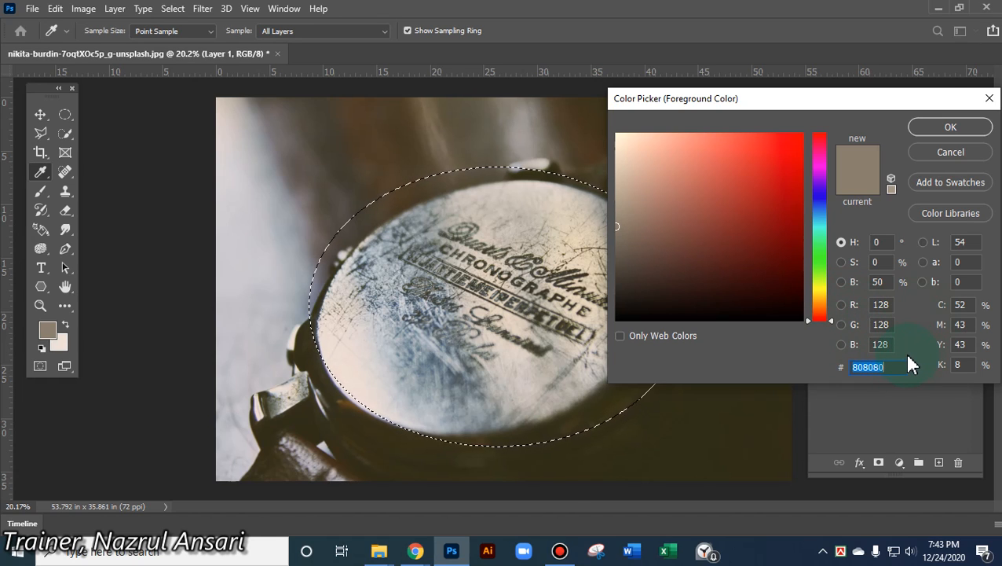
pyautogui.click(882, 306)
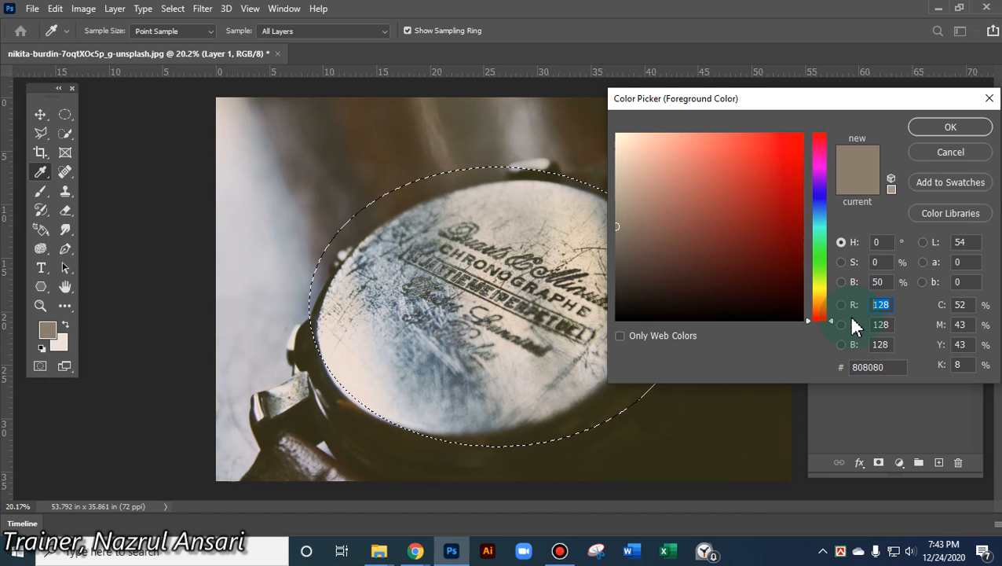
pyautogui.write('256')
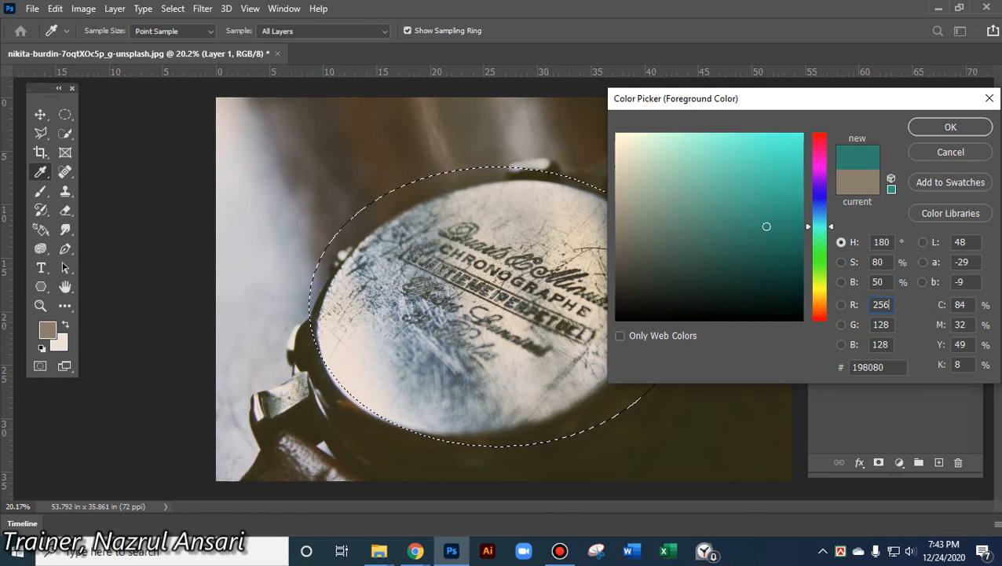
pyautogui.click(851, 319)
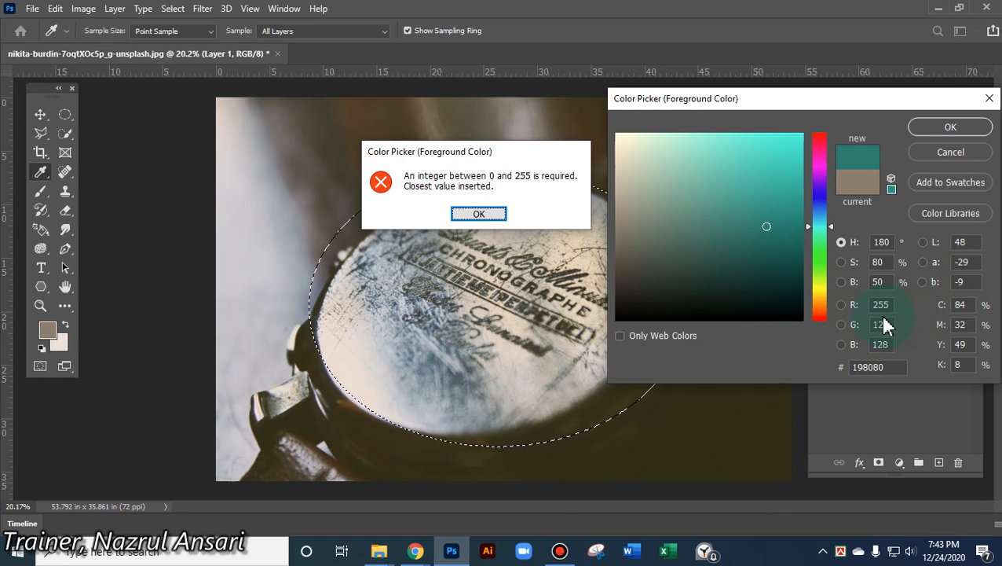
pyautogui.click(881, 324)
pyautogui.click(478, 213)
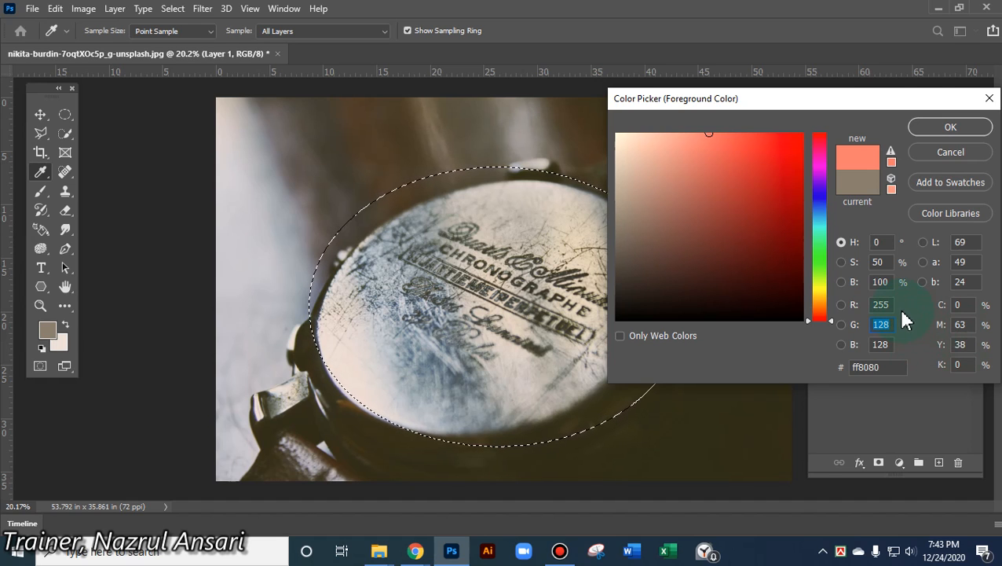
pyautogui.click(901, 372)
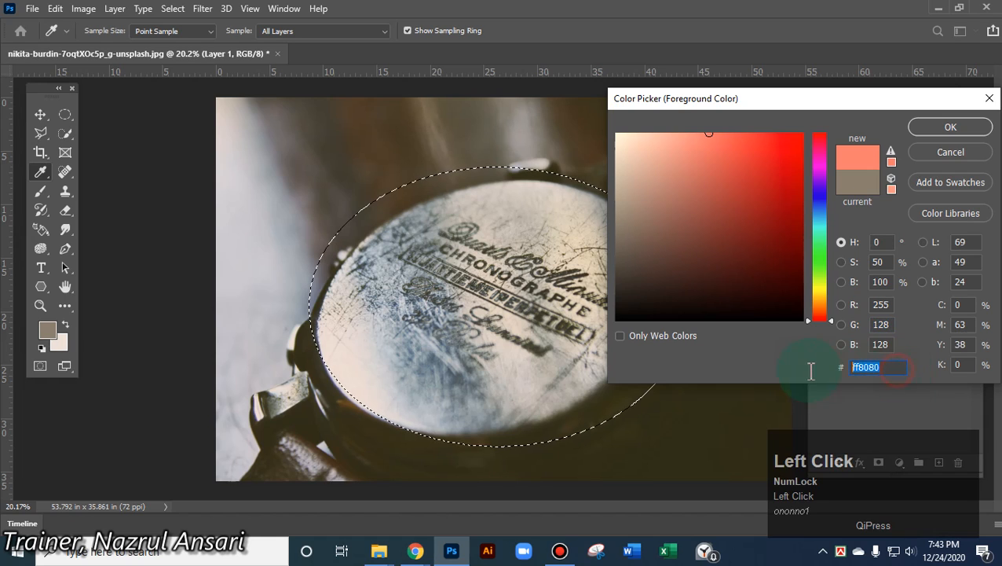
pyautogui.write('808080')
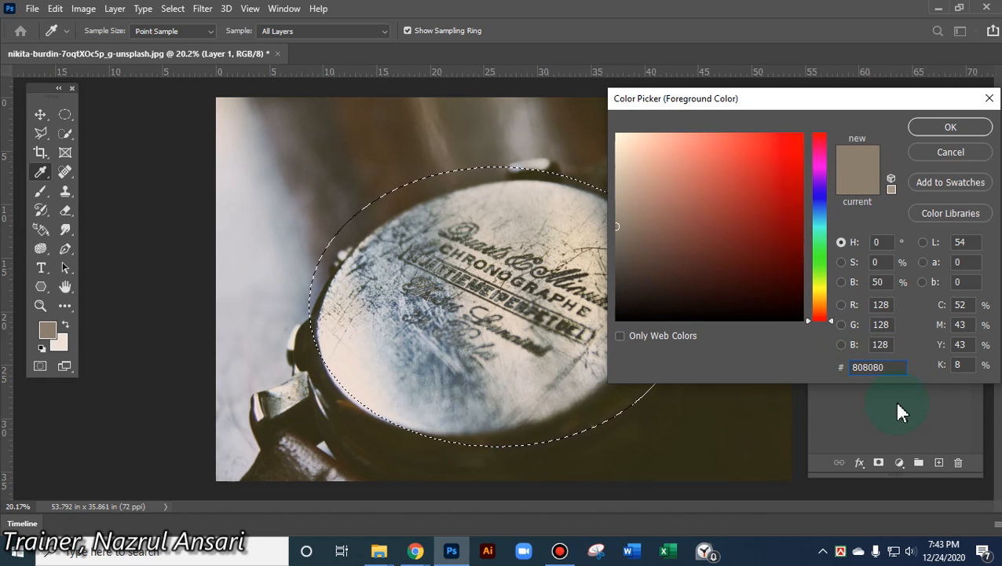
pyautogui.click(895, 367)
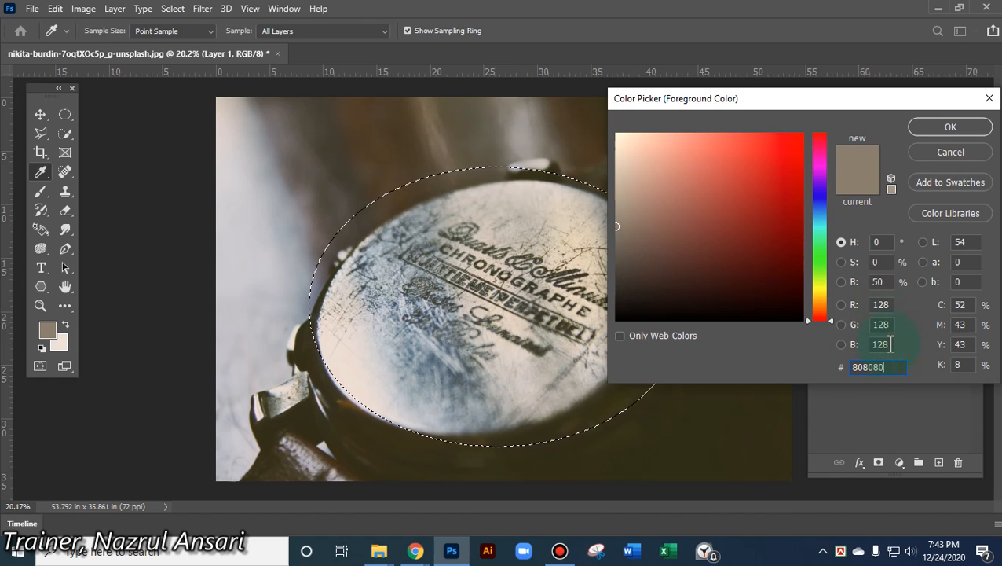
pyautogui.click(903, 367)
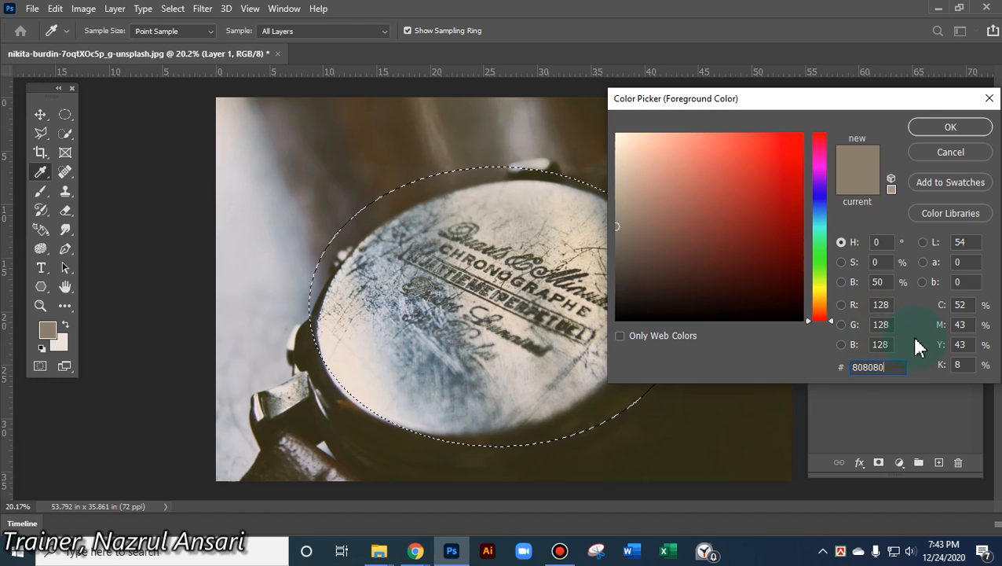
pyautogui.click(949, 128)
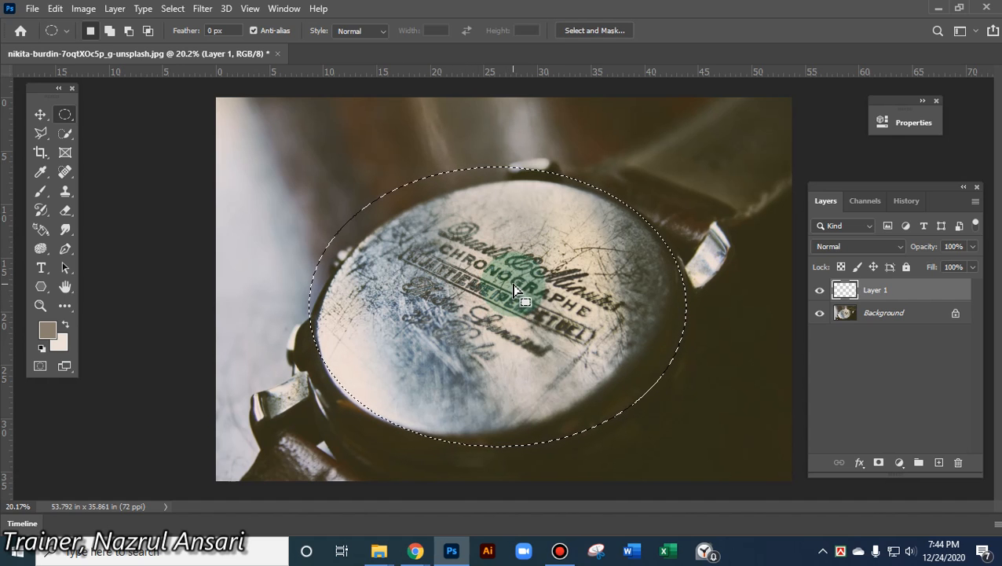
# Fill the elliptical selection on Layer 1 with the foreground color, reset the default colors and deselect
pyautogui.press('alt')
pyautogui.hotkey('alt', 'BackSpace')
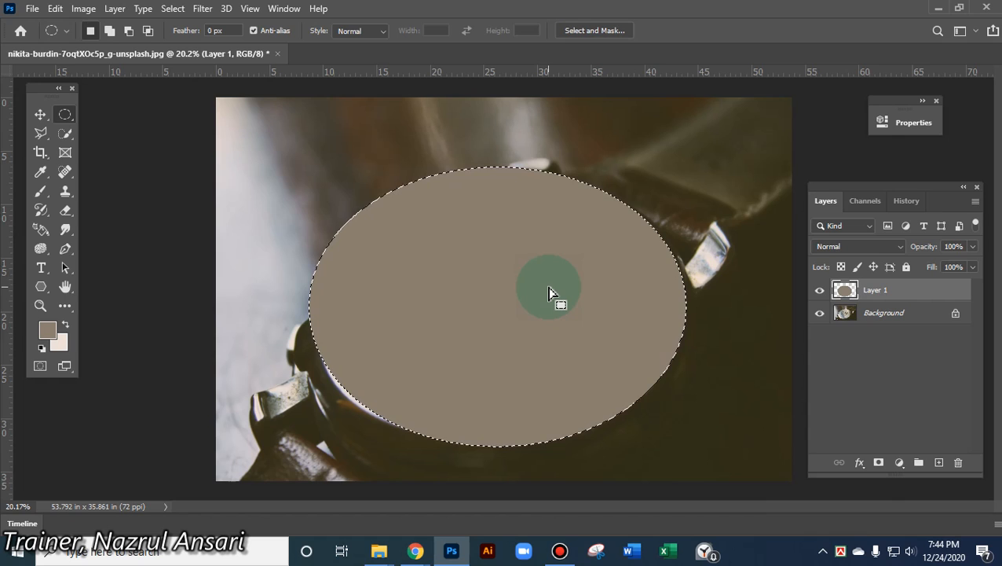
pyautogui.press('d')
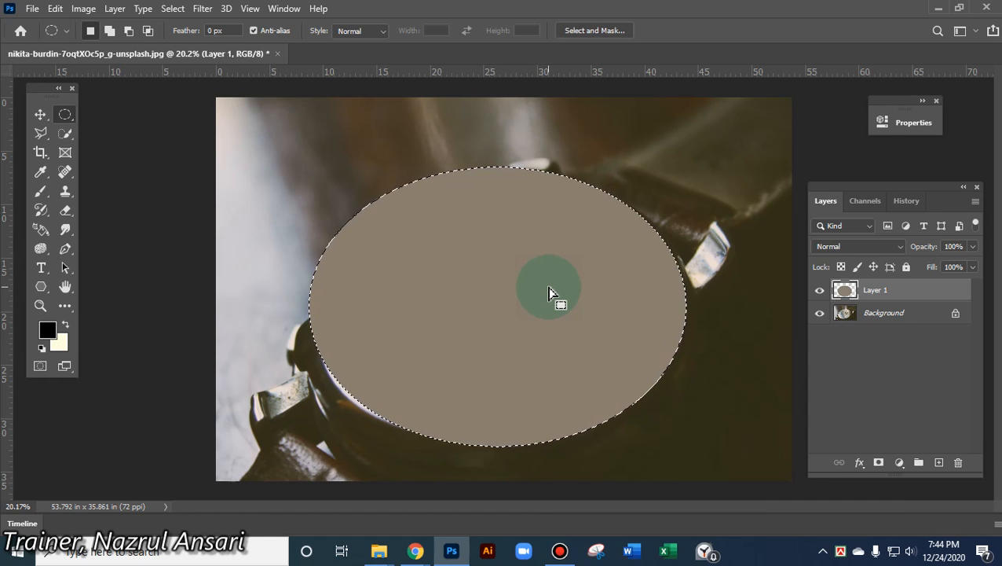
pyautogui.hotkey('ctrl', 'd')
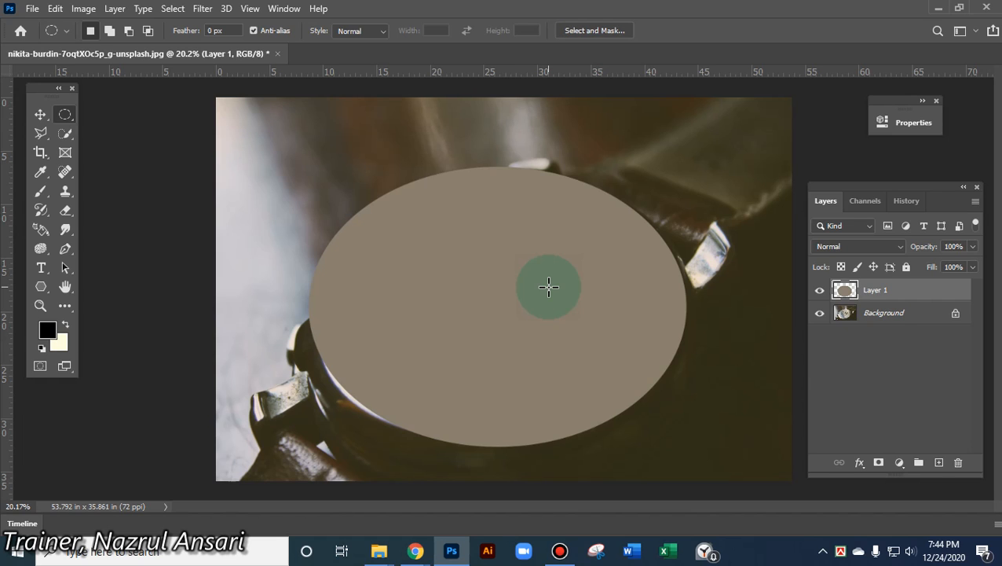
# Toggle Layer 1's visibility to compare the filled ellipse with the watch back, leaving the layer hidden
pyautogui.click(819, 289)
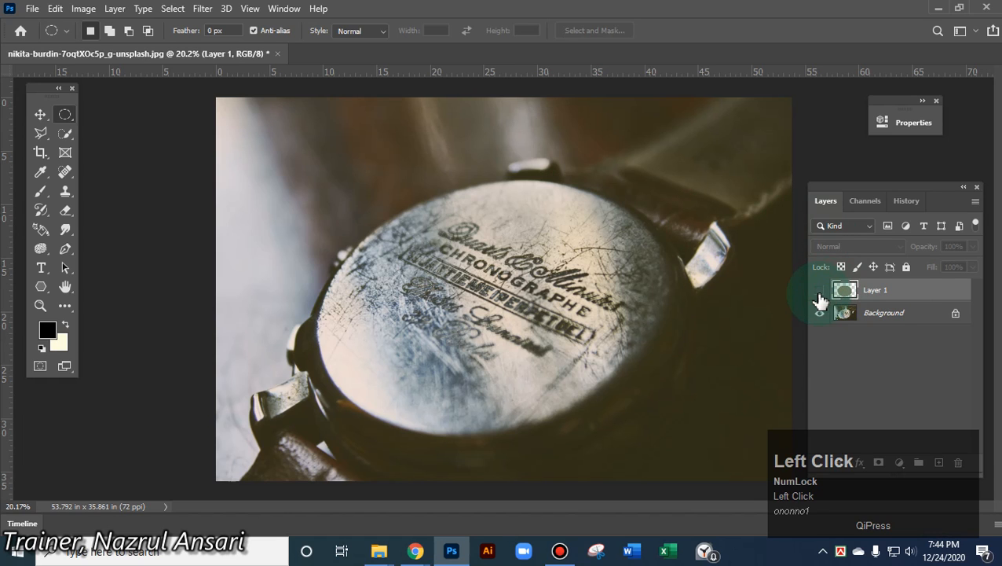
pyautogui.click(820, 290)
pyautogui.click(820, 290)
pyautogui.click(820, 291)
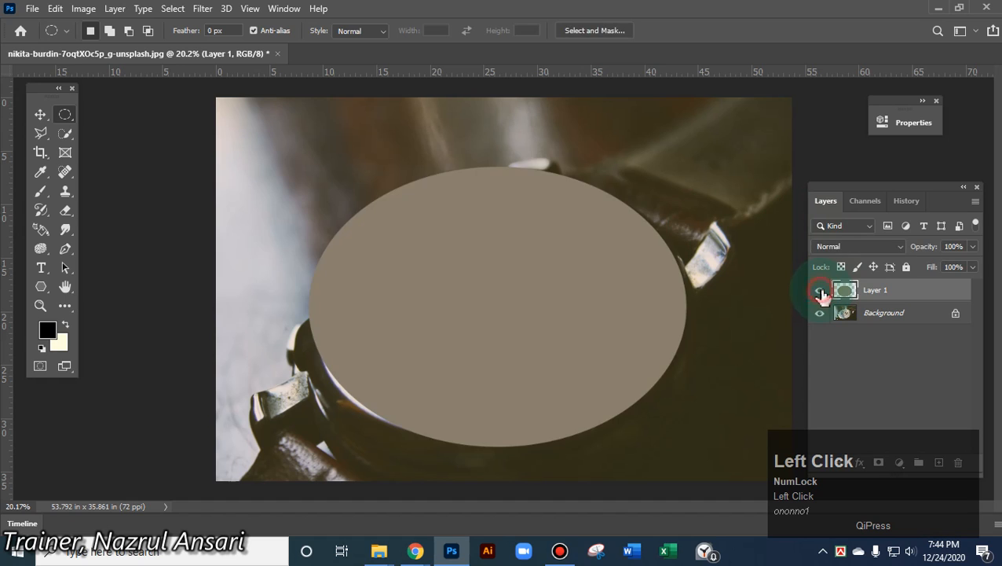
pyautogui.click(820, 291)
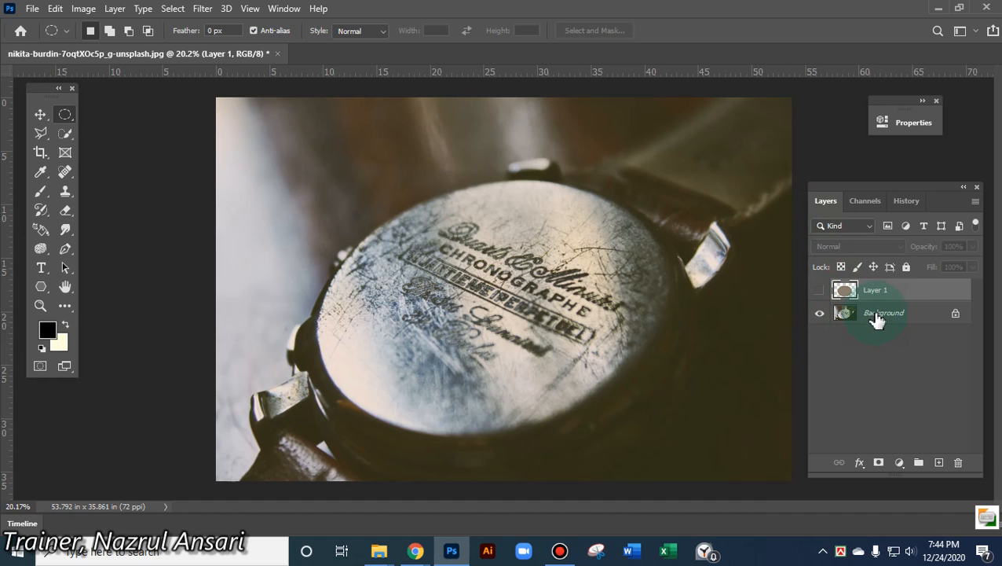
# Select the engraved metal back on the Background layer with the Quick Selection tool and subtract the spill around its edge
pyautogui.click(877, 318)
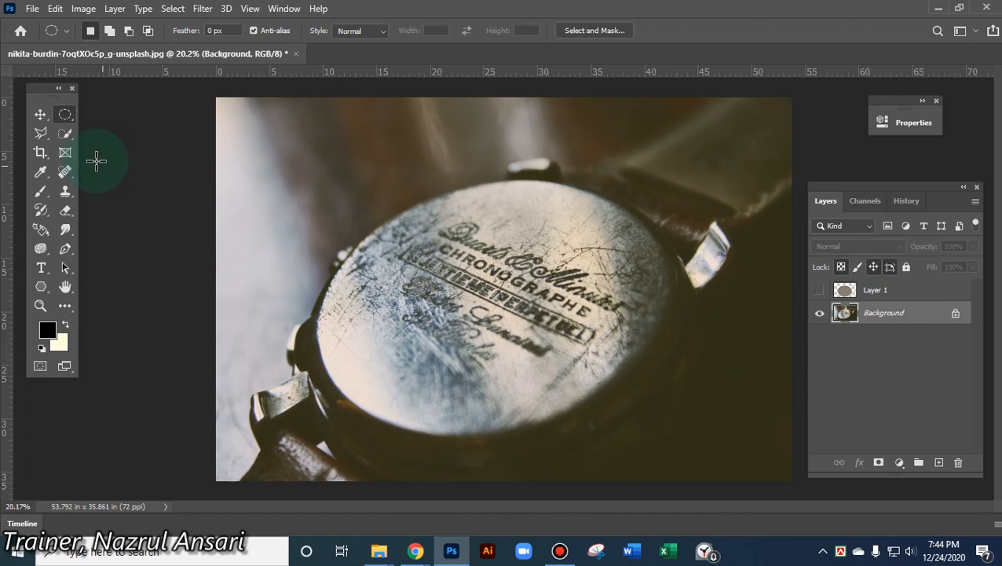
pyautogui.click(66, 134)
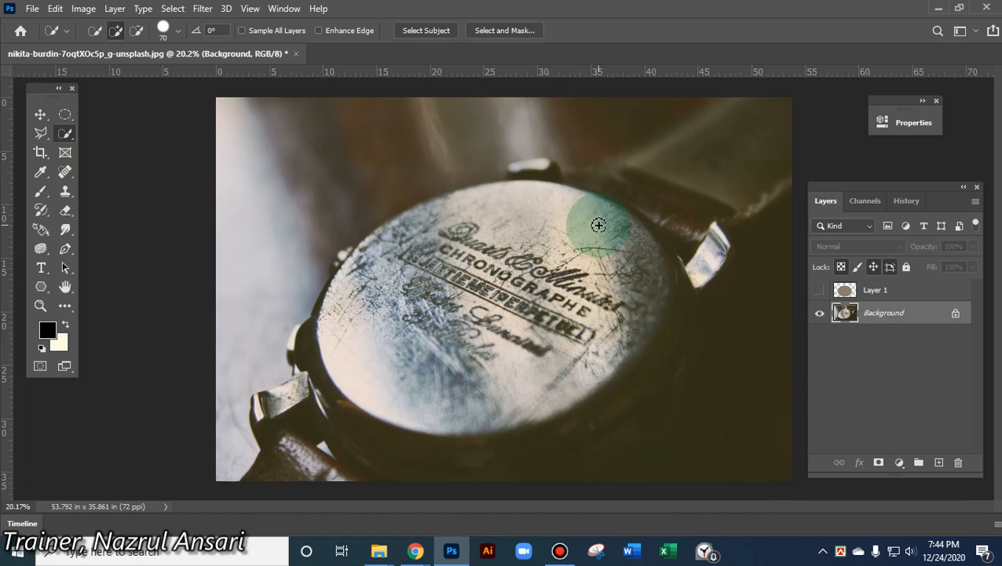
pyautogui.click(558, 193)
pyautogui.moveTo(559, 193)
pyautogui.mouseDown()
pyautogui.moveTo(604, 224)
pyautogui.moveTo(617, 271)
pyautogui.moveTo(632, 284)
pyautogui.moveTo(635, 334)
pyautogui.moveTo(553, 393)
pyautogui.moveTo(415, 410)
pyautogui.moveTo(377, 377)
pyautogui.moveTo(408, 275)
pyautogui.moveTo(404, 255)
pyautogui.moveTo(566, 268)
pyautogui.moveTo(528, 250)
pyautogui.moveTo(500, 273)
pyautogui.moveTo(593, 215)
pyautogui.moveTo(640, 236)
pyautogui.moveTo(652, 266)
pyautogui.moveTo(710, 229)
pyautogui.mouseUp()
pyautogui.press('alt')
pyautogui.keyDown('alt'); pyautogui.click(651, 210); pyautogui.keyUp('alt')
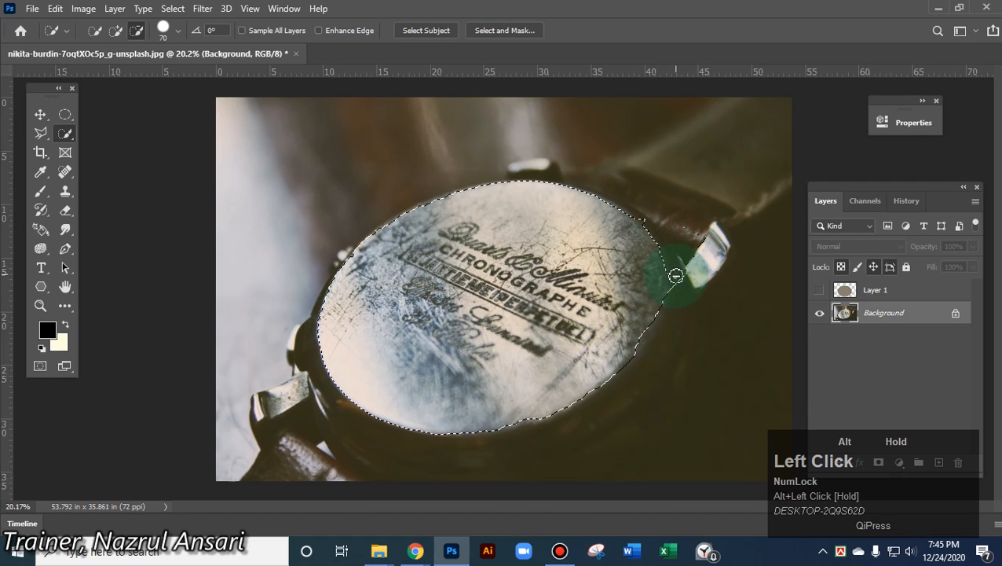
pyautogui.moveTo(673, 309)
pyautogui.mouseDown()
pyautogui.moveTo(700, 257)
pyautogui.moveTo(724, 263)
pyautogui.moveTo(720, 247)
pyautogui.moveTo(644, 211)
pyautogui.moveTo(704, 242)
pyautogui.moveTo(724, 265)
pyautogui.moveTo(754, 265)
pyautogui.moveTo(694, 337)
pyautogui.mouseUp()
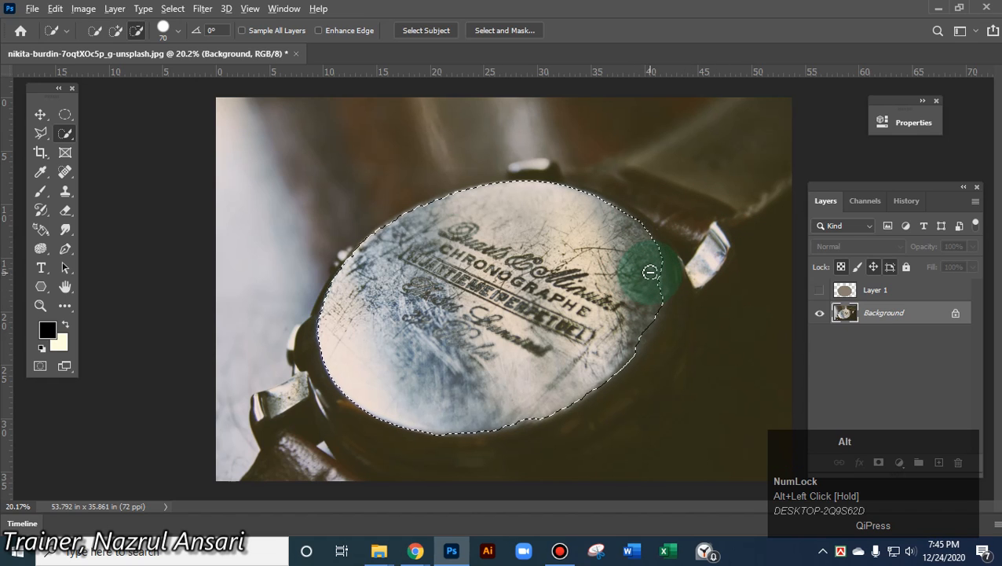
pyautogui.moveTo(650, 272); pyautogui.dragTo(653, 273)
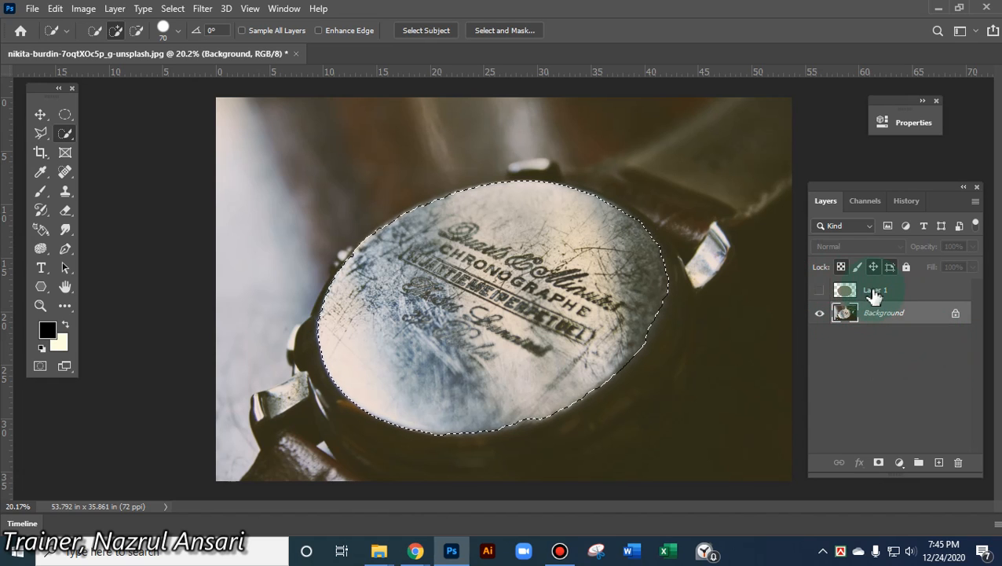
# Show and select Layer 1, try a layer mask made from the watch-back selection, and undo the mask
pyautogui.click(819, 291)
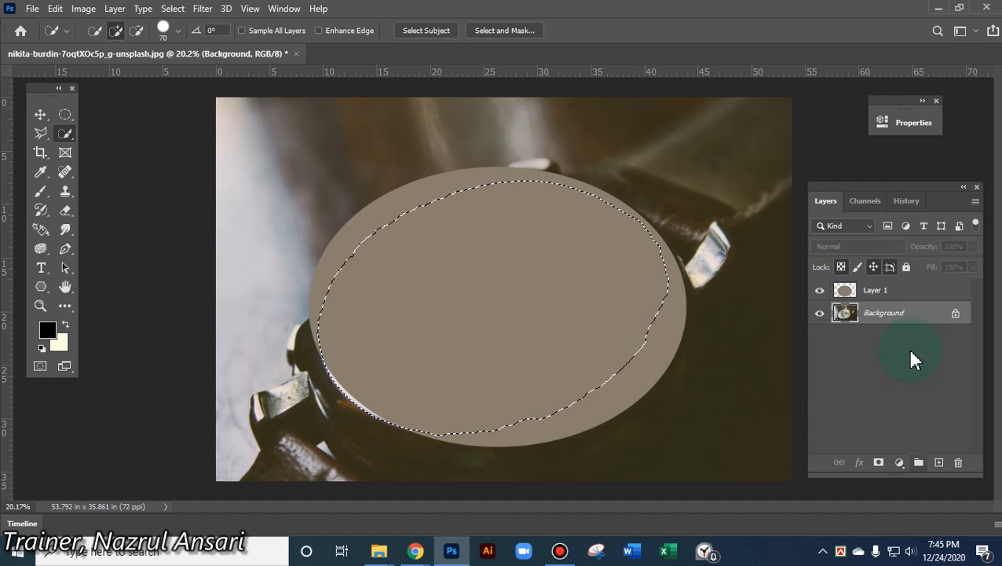
pyautogui.click(884, 292)
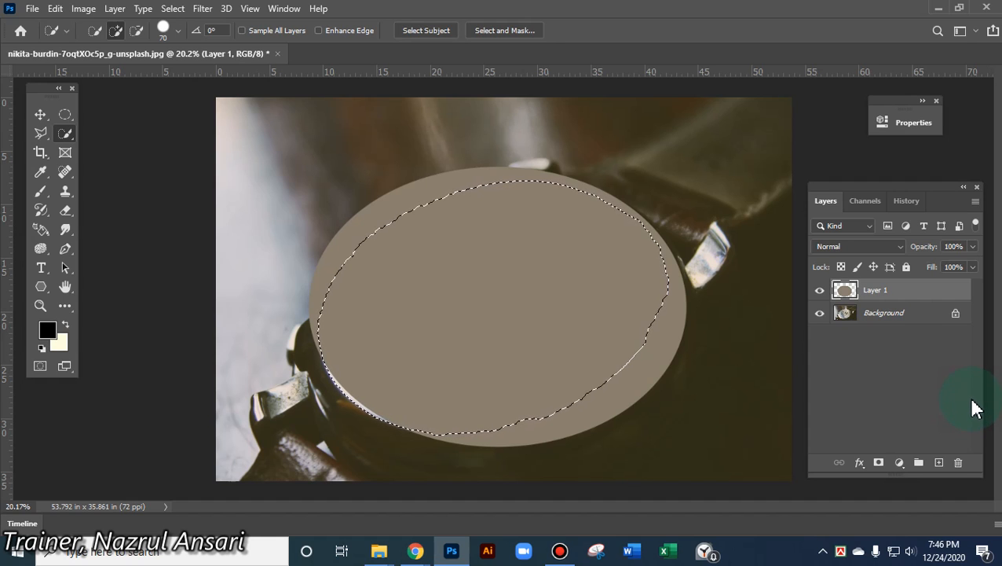
pyautogui.click(882, 292)
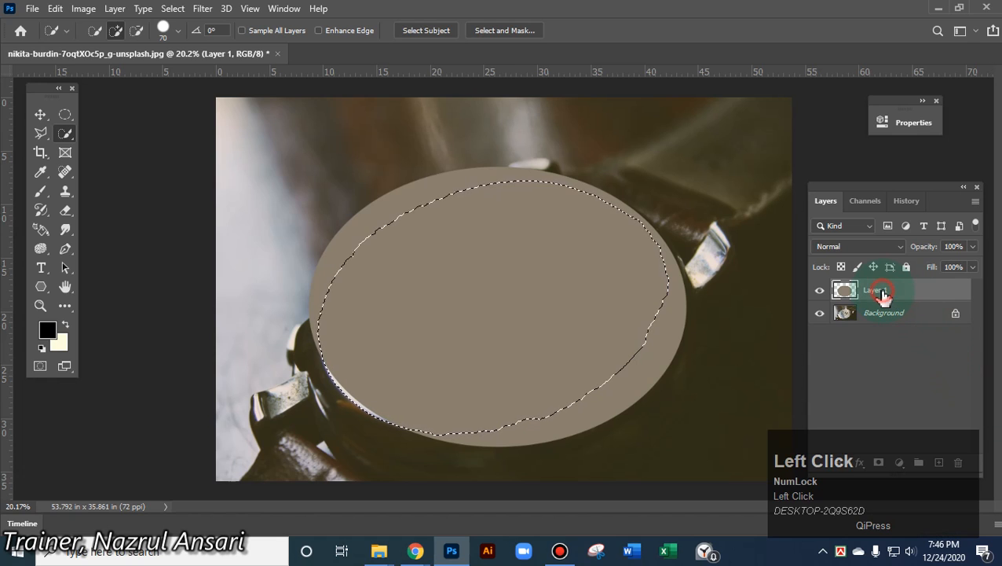
pyautogui.click(879, 463)
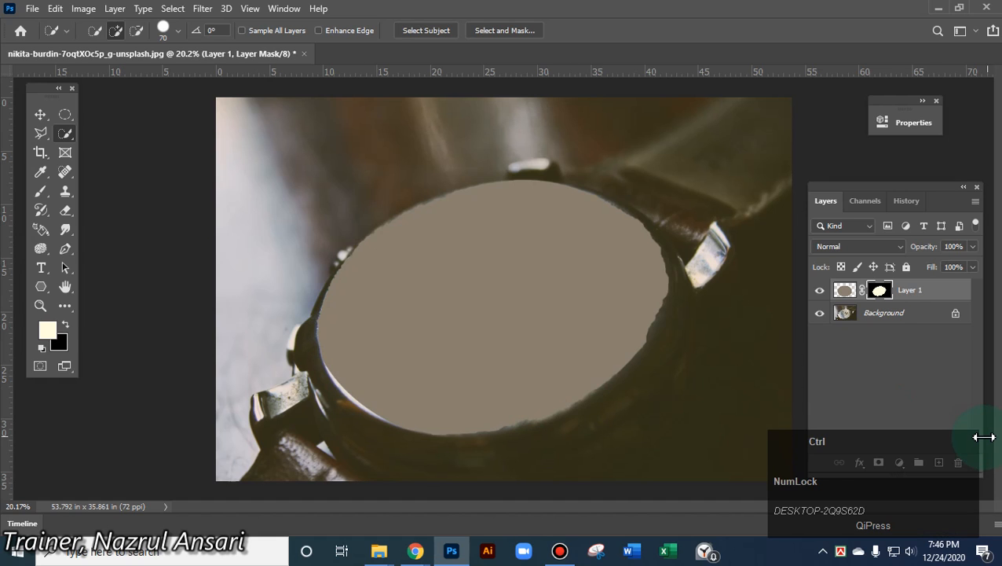
pyautogui.hotkey('ctrl', 'z')
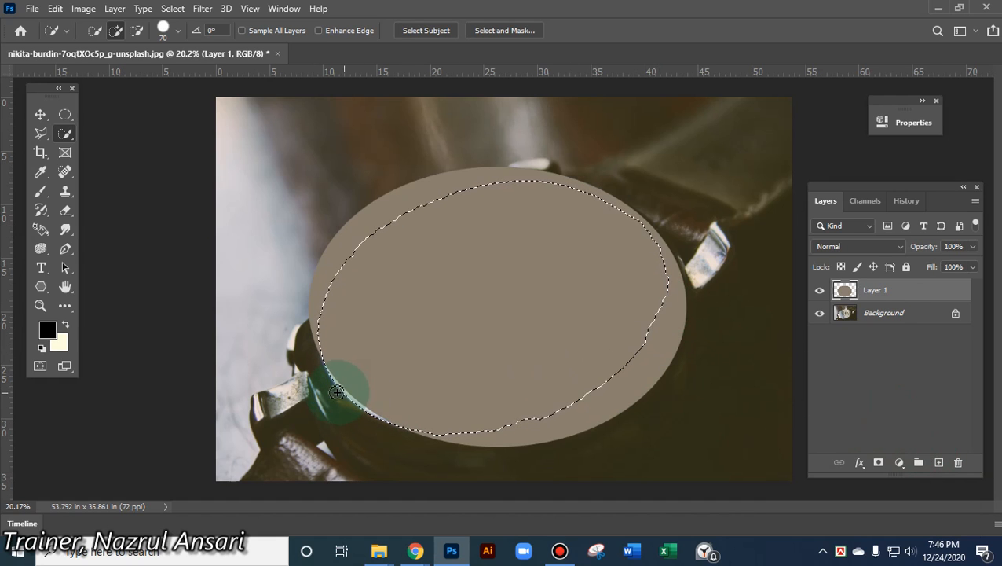
# Trim the selection along the metal back's lower-left edge, and undo a trial subtraction at its right edge
pyautogui.press('alt')
pyautogui.moveTo(319, 370); pyautogui.dragTo(327, 376)
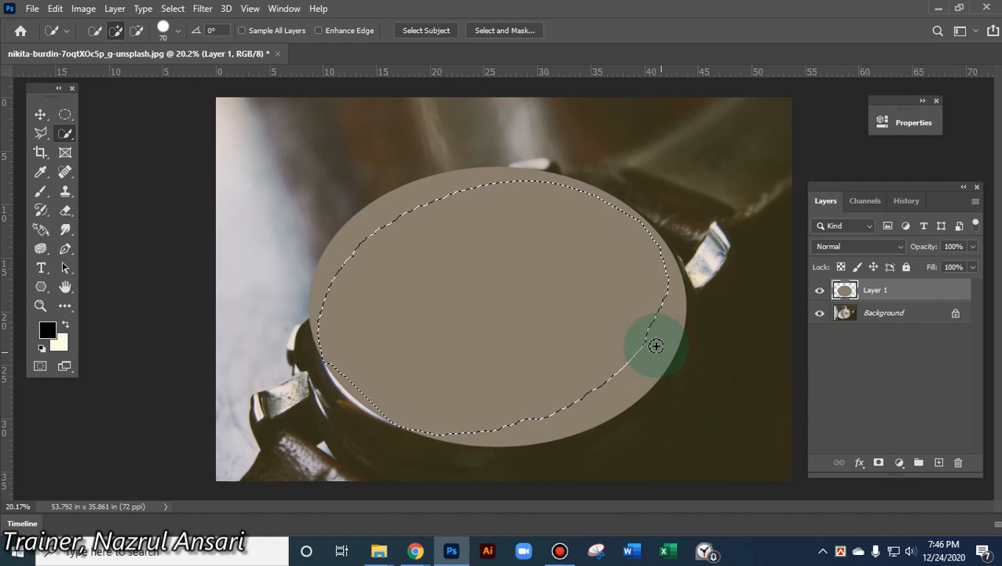
pyautogui.press('alt')
pyautogui.moveTo(656, 302); pyautogui.dragTo(683, 335)
pyautogui.hotkey('ctrl', 'z')
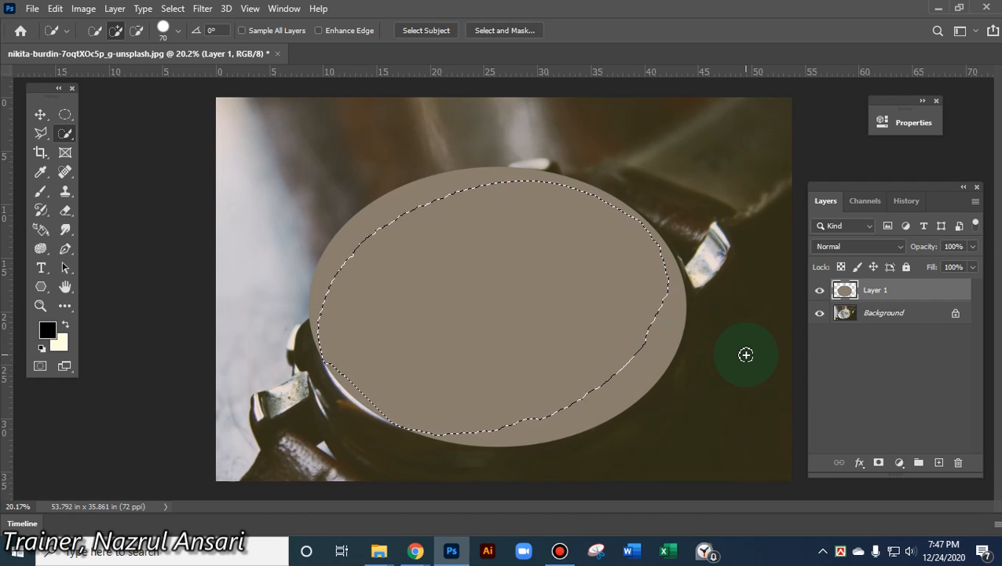
pyautogui.click(32, 9)
pyautogui.click(45, 27)
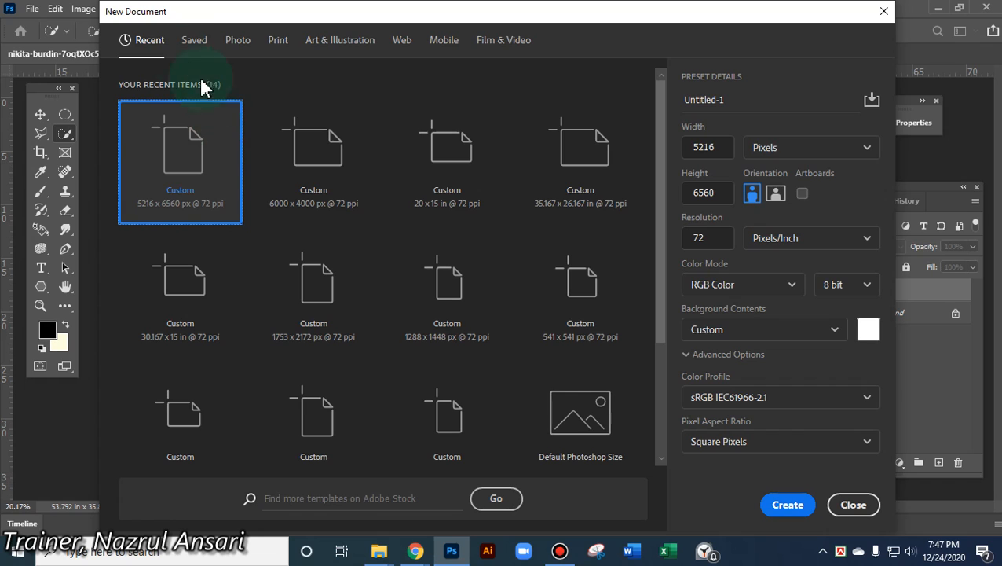
pyautogui.click(877, 498)
# Open the sea-waves photo x7HJdJZqplo-unsplash from the Pic for Mokup folder
pyautogui.click(32, 8)
pyautogui.click(51, 39)
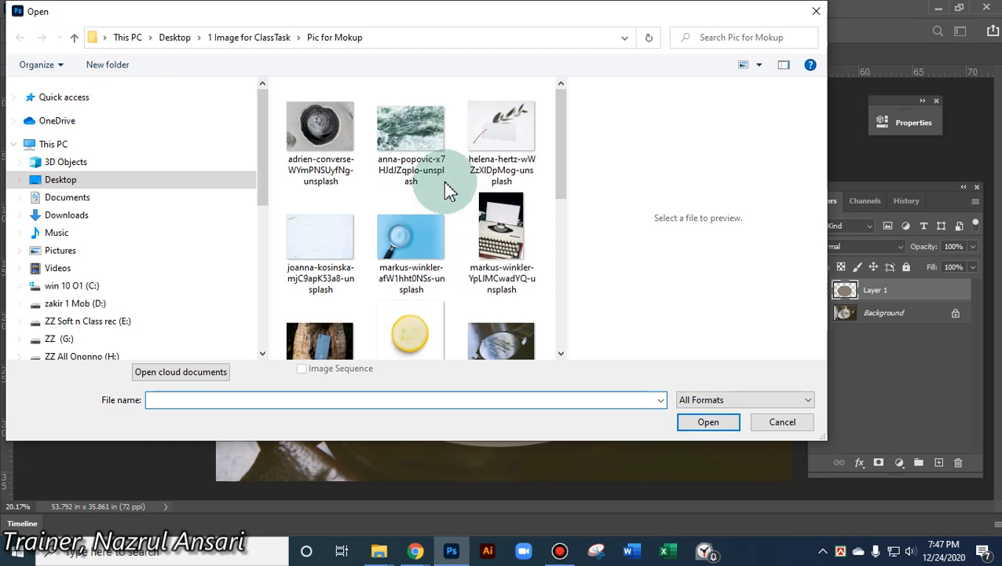
pyautogui.doubleClick(424, 140)
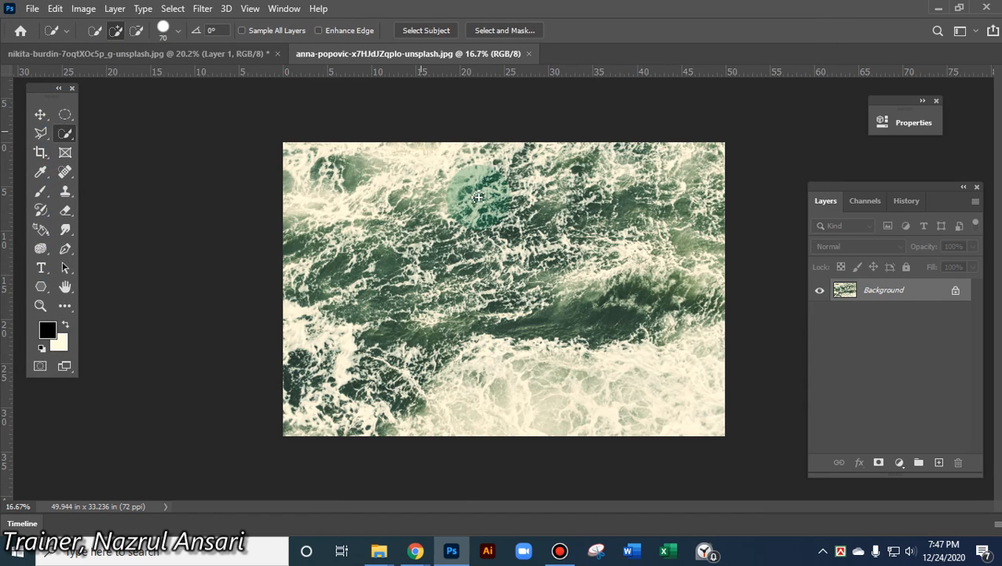
# Copy an elliptical area from the middle of the waves photo onto its own layer and move it to the right
pyautogui.click(65, 114)
pyautogui.moveTo(382, 192); pyautogui.dragTo(583, 408)
pyautogui.hotkey('ctrl', 'v')
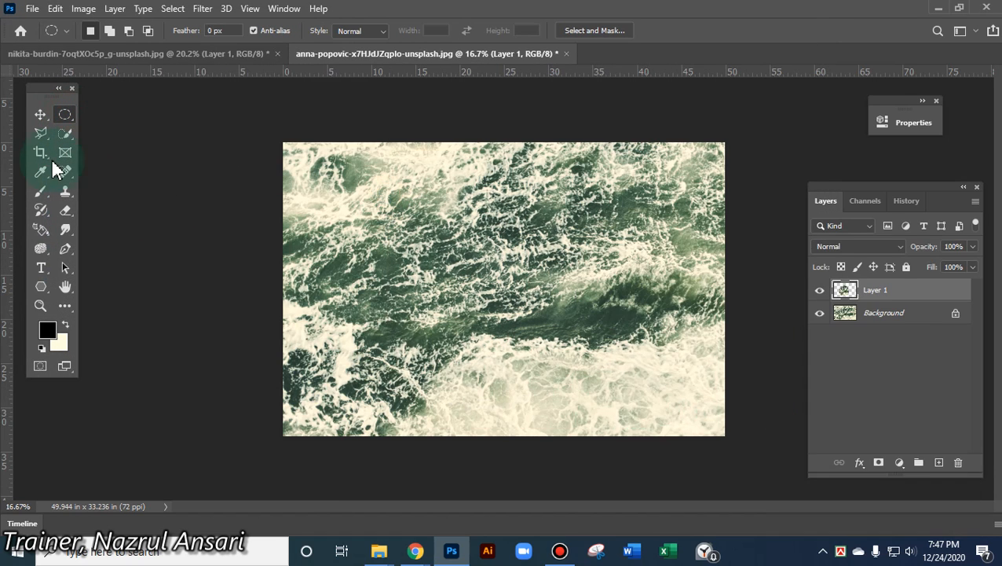
pyautogui.click(40, 114)
pyautogui.moveTo(463, 282); pyautogui.dragTo(591, 307)
# Select a rectangle over the copied ellipse's left part, cut it from Layer 1, and undo the cut
pyautogui.click(63, 117)
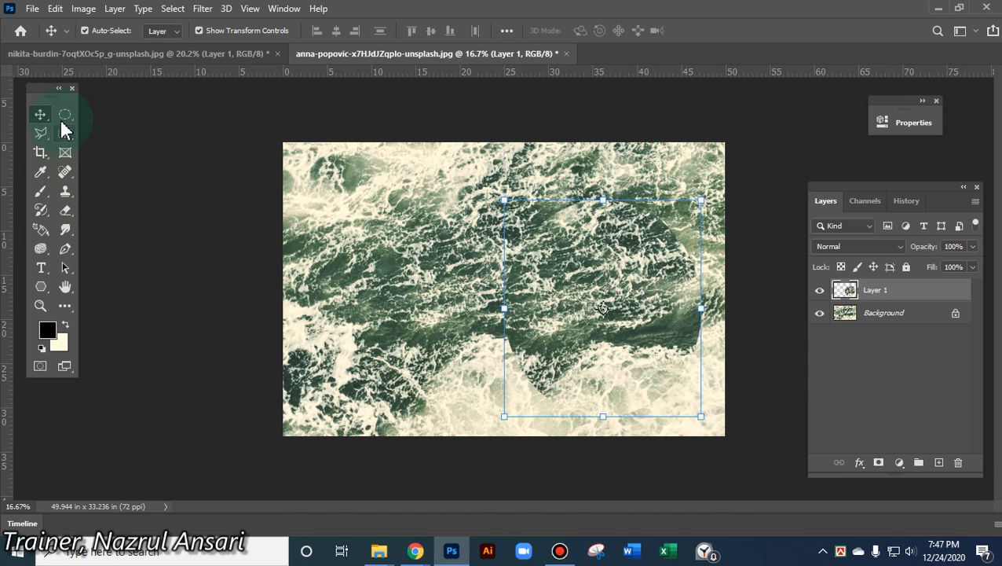
pyautogui.click(104, 114)
pyautogui.moveTo(491, 264); pyautogui.dragTo(571, 384)
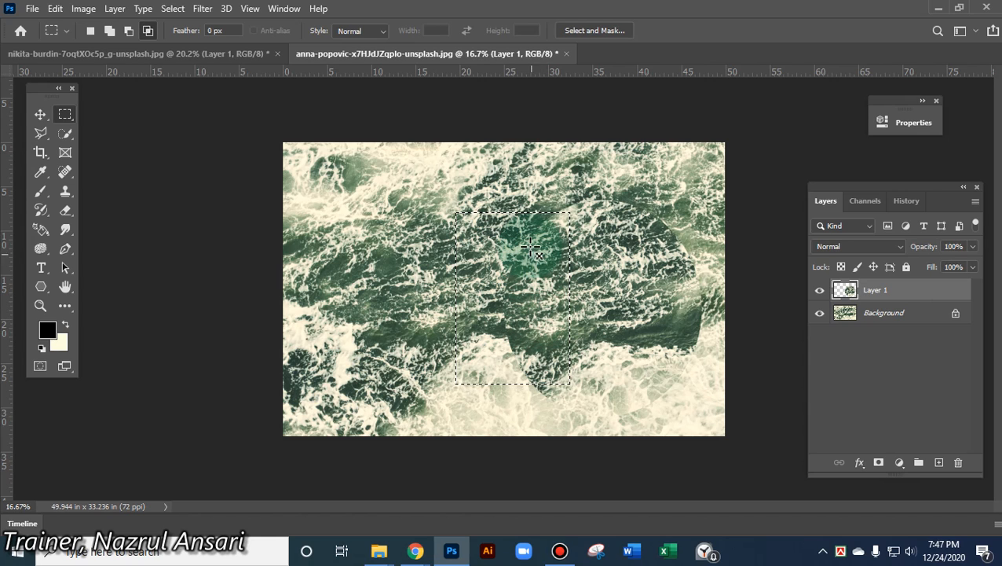
pyautogui.hotkey('ctrl', 'x')
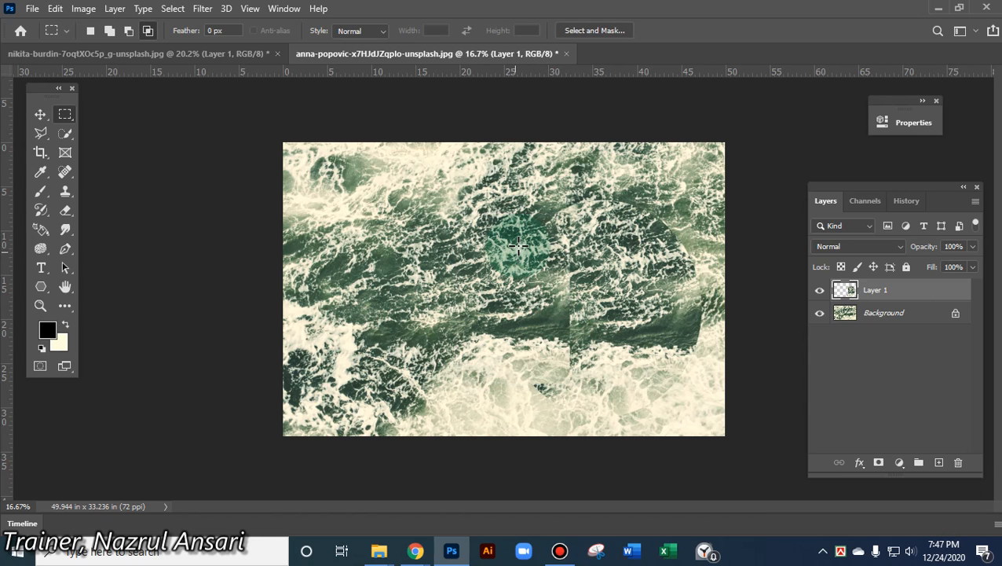
pyautogui.hotkey('ctrl', 'z')
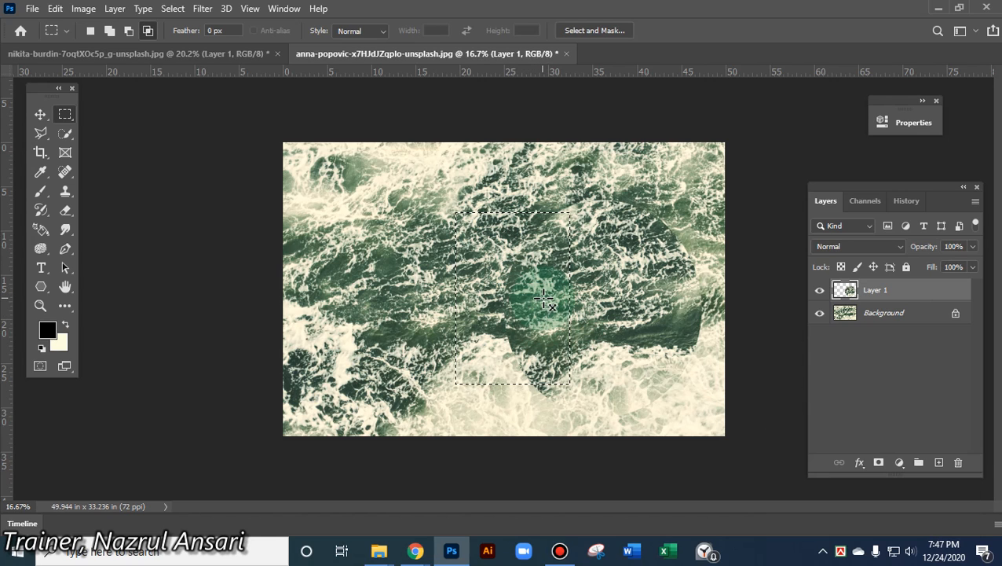
# Cut the same rectangular selection from the Background layer and undo the cut
pyautogui.click(871, 322)
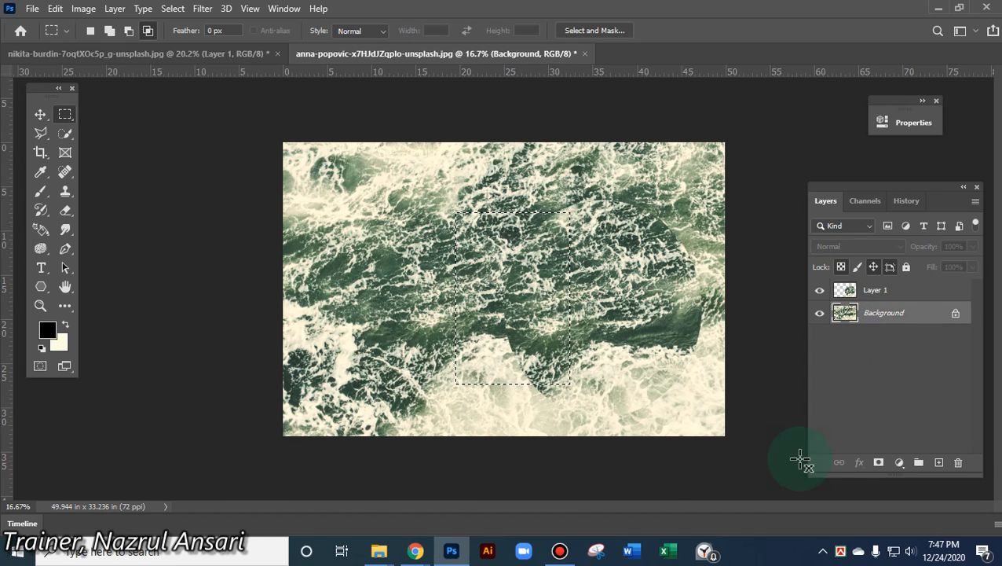
pyautogui.click(760, 464)
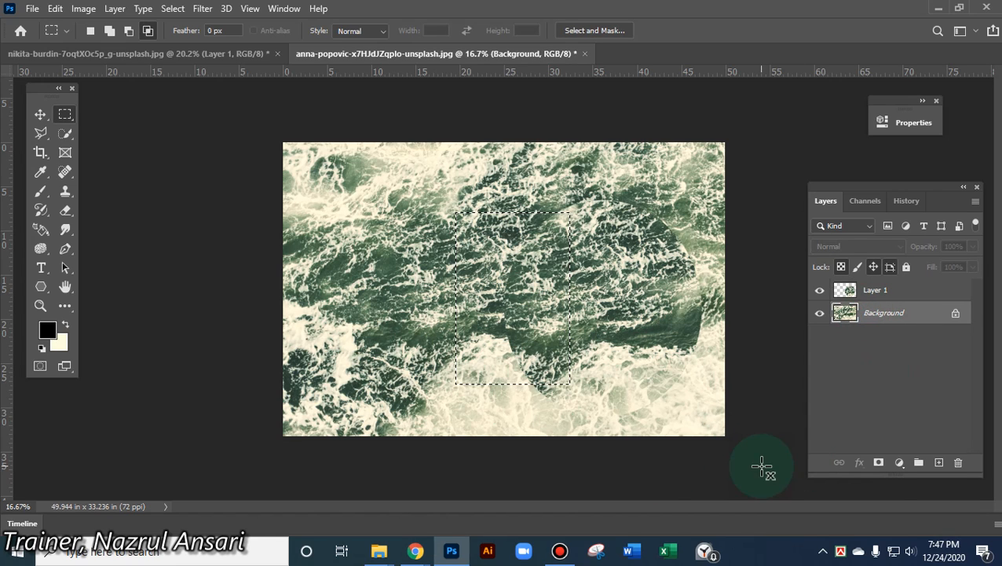
pyautogui.hotkey('ctrl', 'x')
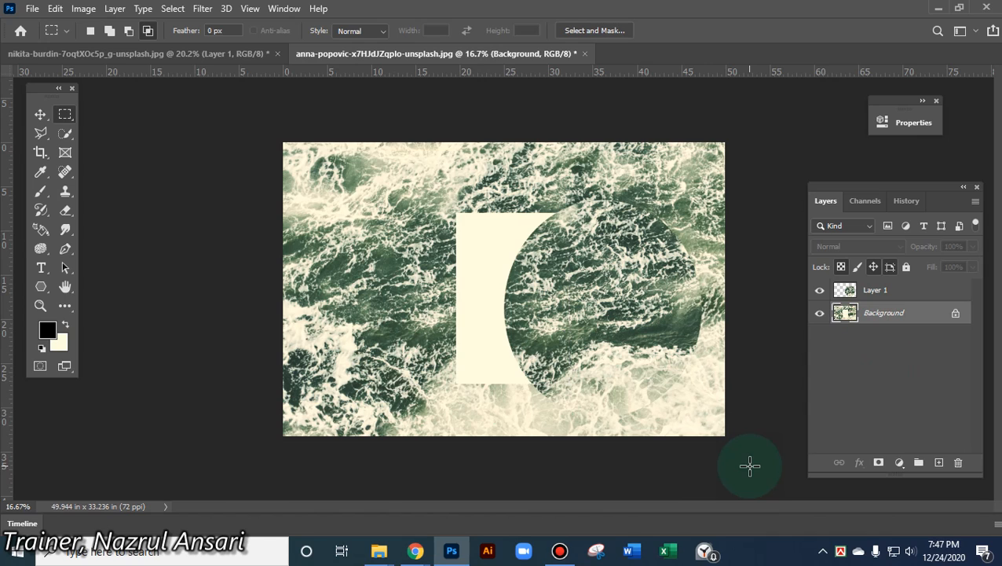
pyautogui.hotkey('ctrl', 'z')
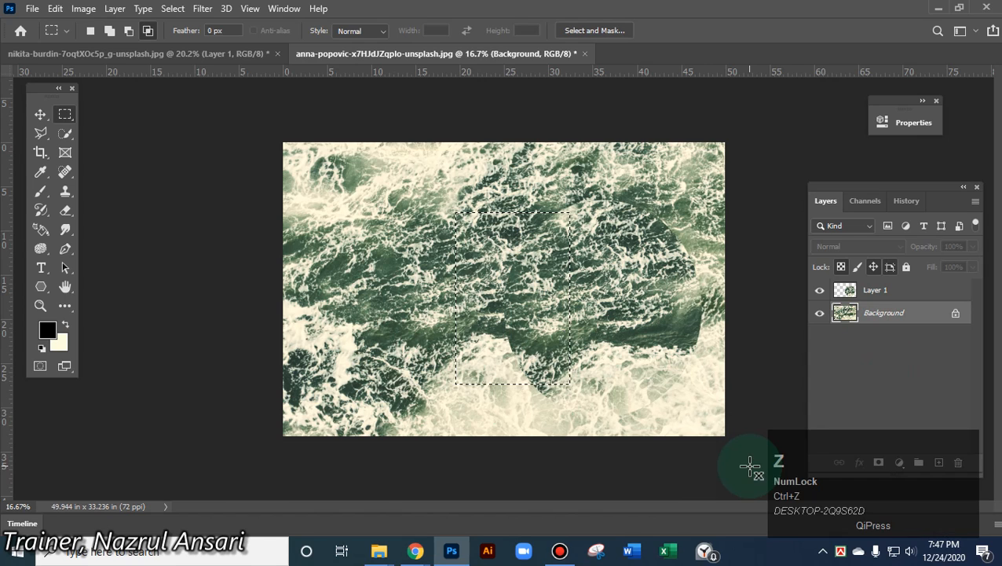
# Switch the active layer back and forth between Layer 1 and Background, ending on Layer 1
pyautogui.click(875, 296)
pyautogui.click(873, 314)
pyautogui.click(872, 297)
pyautogui.click(873, 310)
pyautogui.click(871, 293)
pyautogui.click(895, 320)
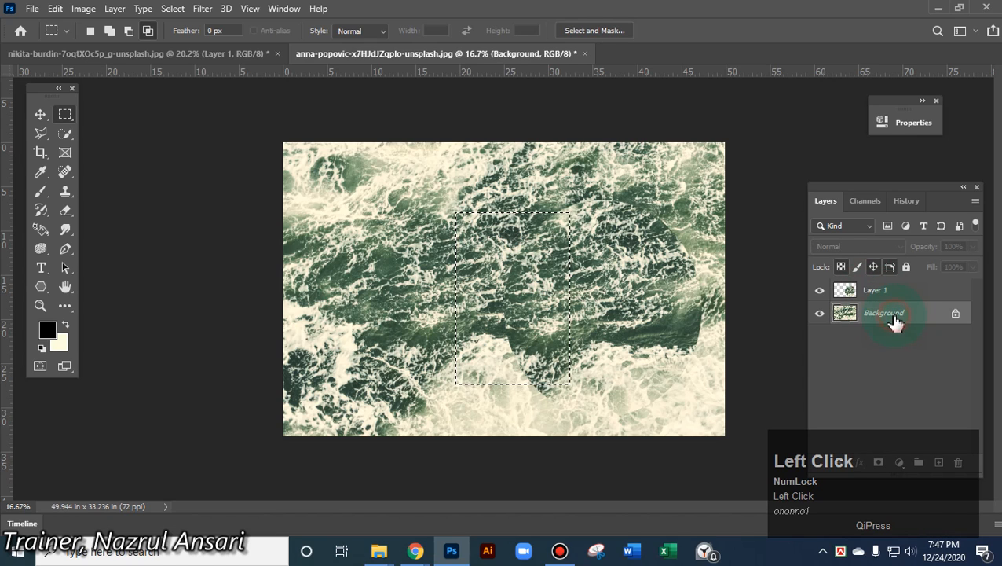
pyautogui.click(870, 293)
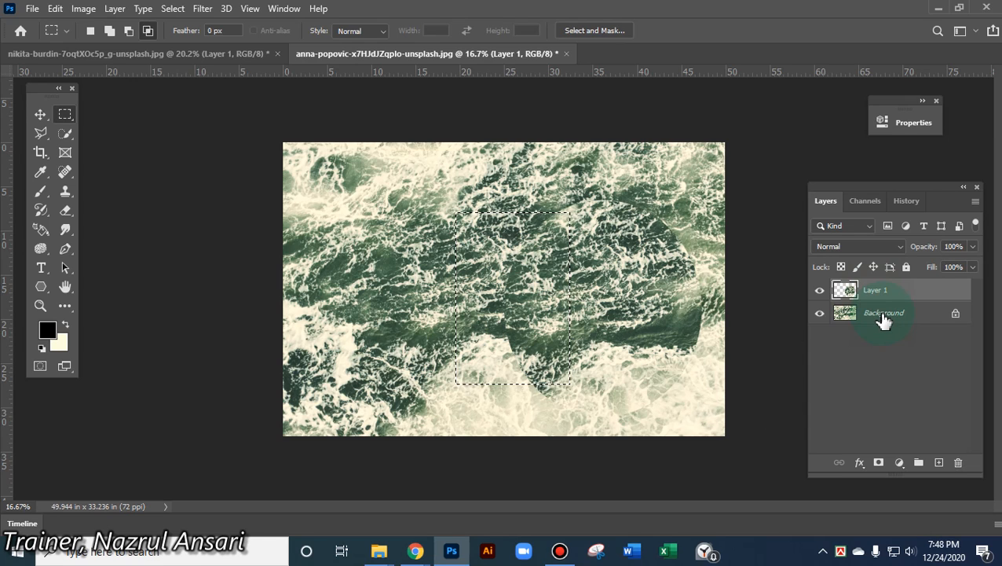
# Close the waves photo without saving, and mask Layer 1 of the watch photo with the existing watch-back selection
pyautogui.click(565, 54)
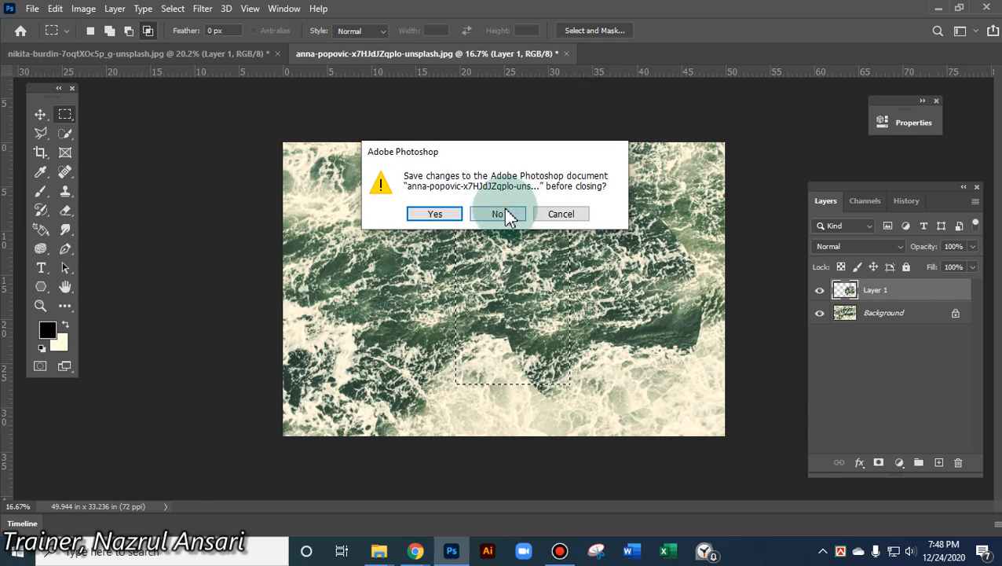
pyautogui.click(505, 212)
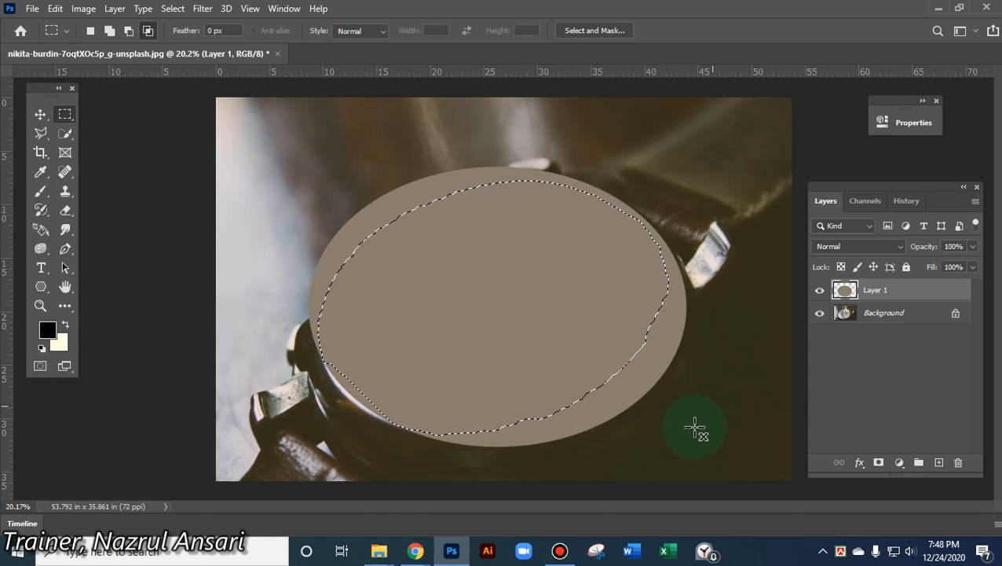
pyautogui.click(883, 465)
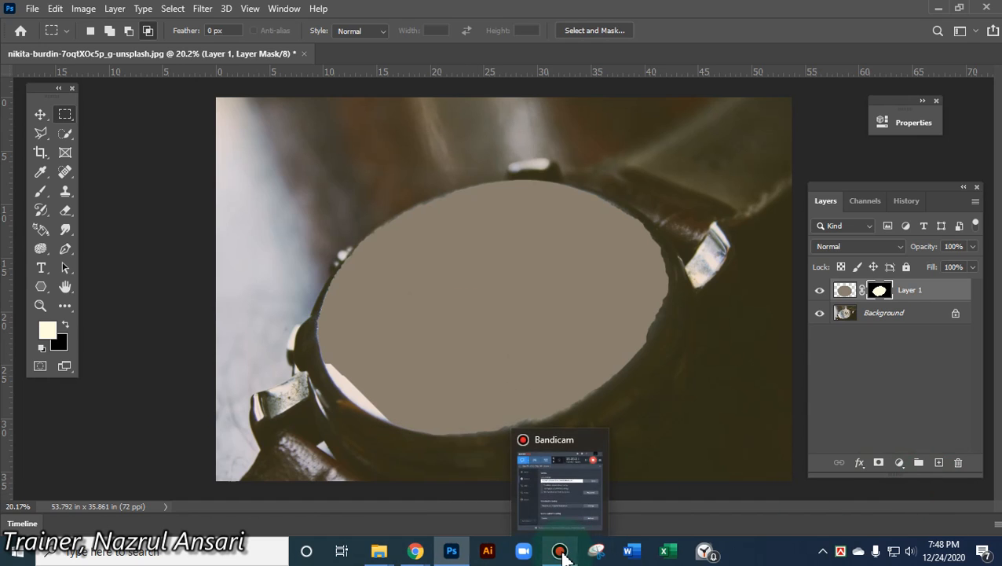
# Switch to the Google Meet call in Chrome and mute the microphone
pyautogui.click(419, 554)
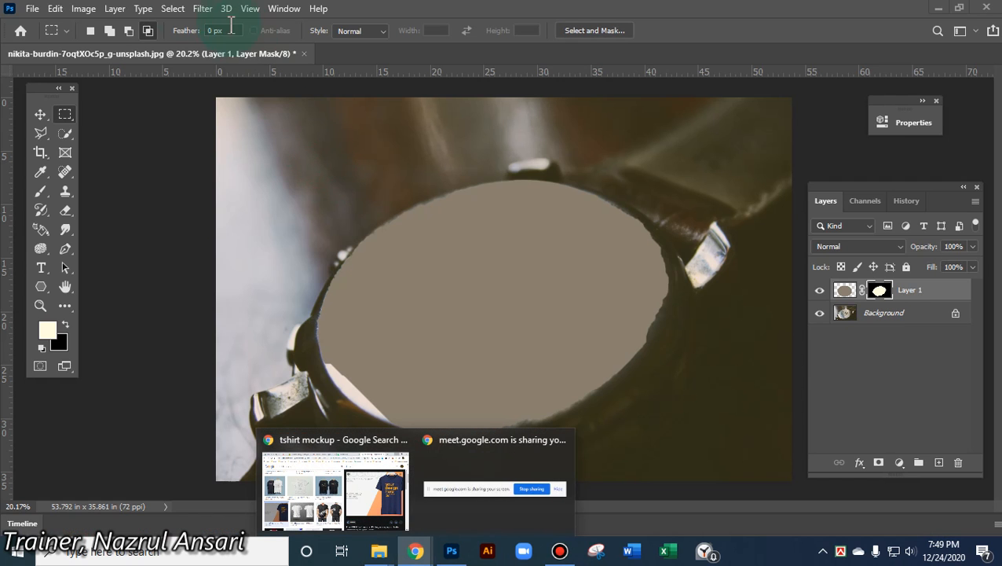
pyautogui.click(418, 552)
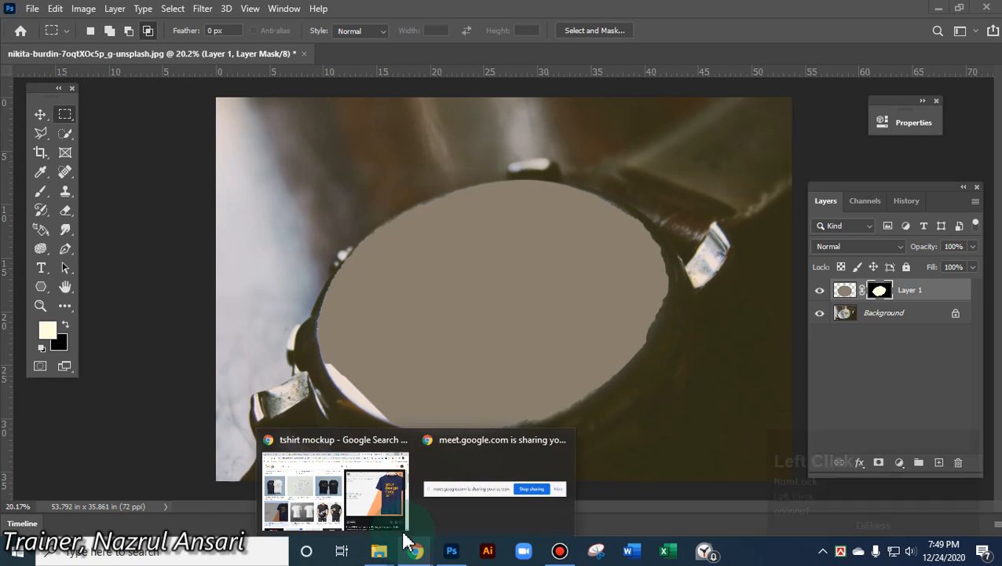
pyautogui.click(349, 472)
pyautogui.click(63, 11)
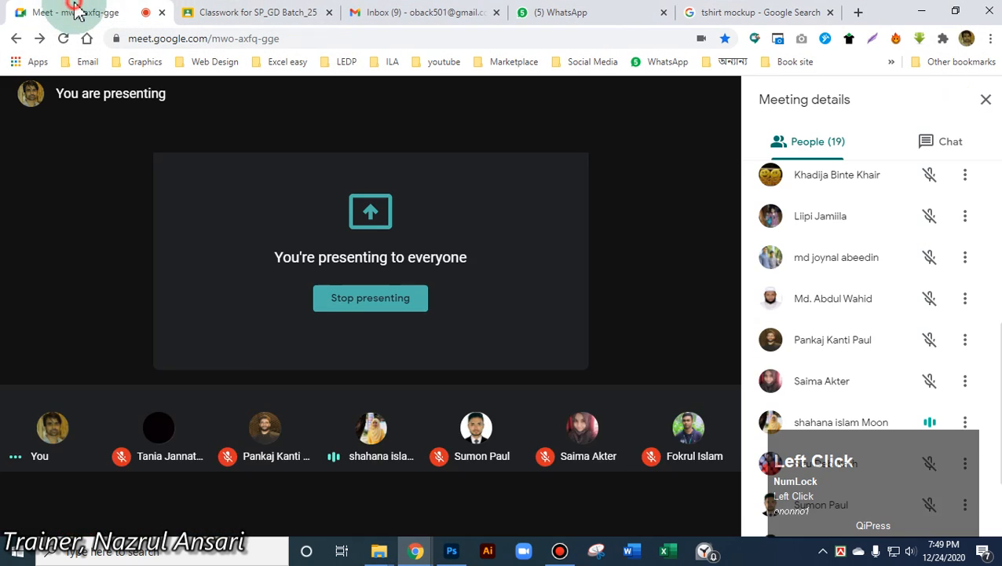
pyautogui.click(297, 503)
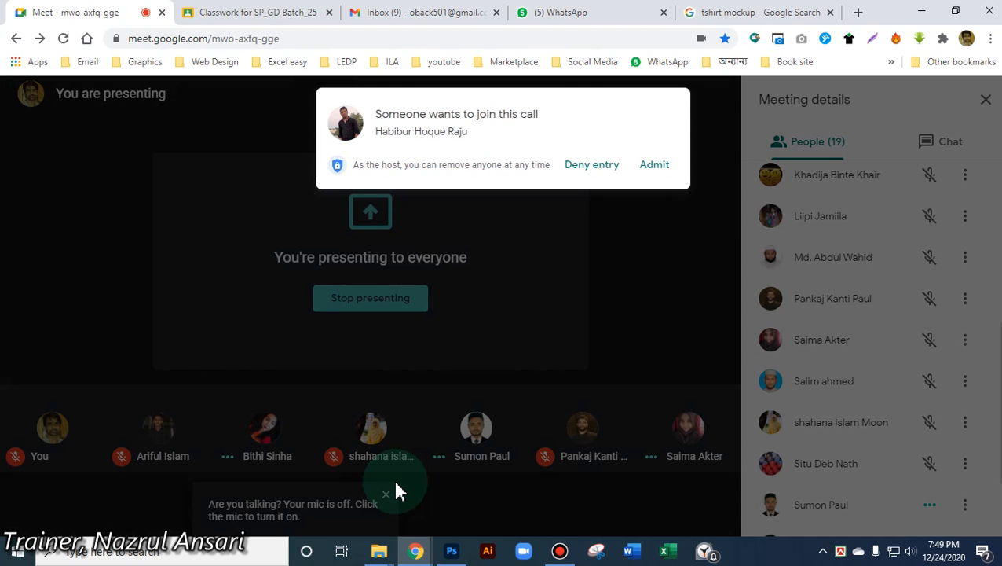
# Admit the waiting participant, turn the microphone back on, and return to Photoshop
pyautogui.click(660, 167)
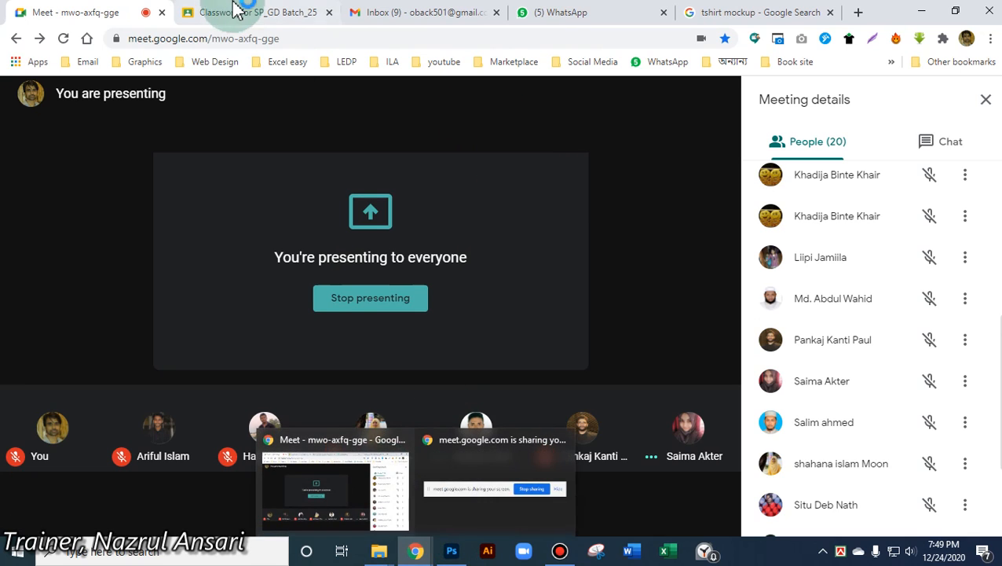
pyautogui.click(290, 506)
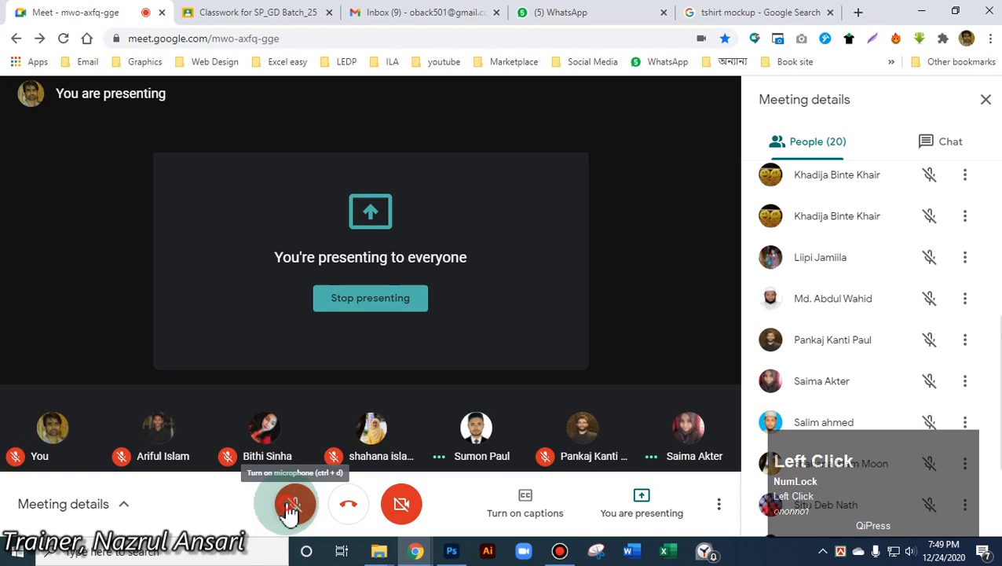
pyautogui.moveTo(539, 9)
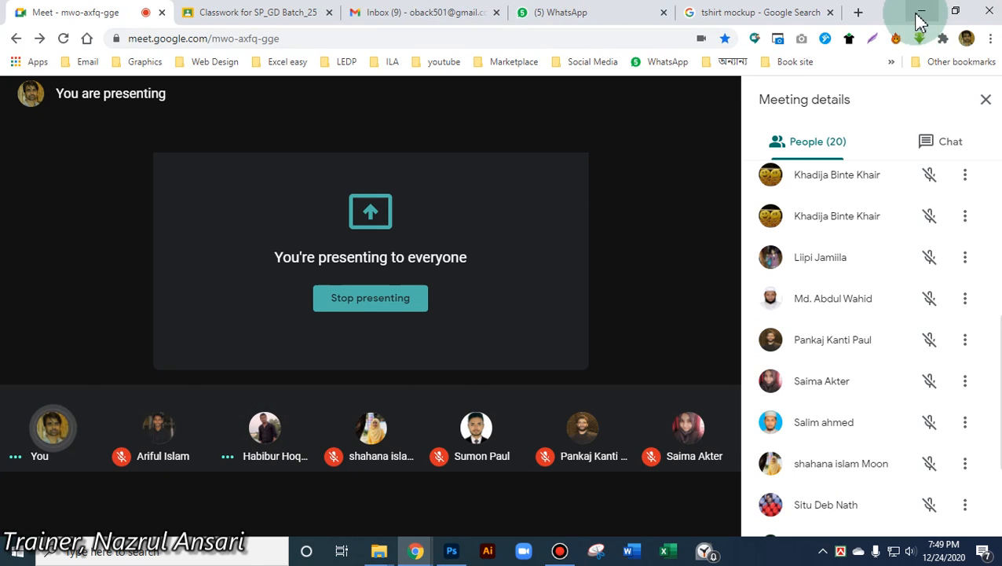
pyautogui.click(919, 14)
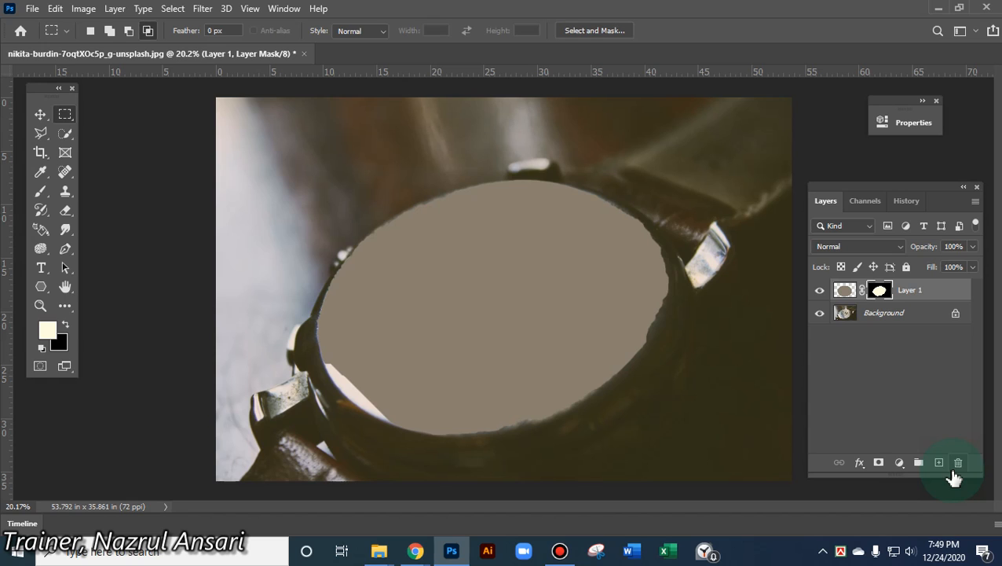
# Hide the masked Layer 1 and rename it Place
pyautogui.click(885, 315)
pyautogui.click(819, 290)
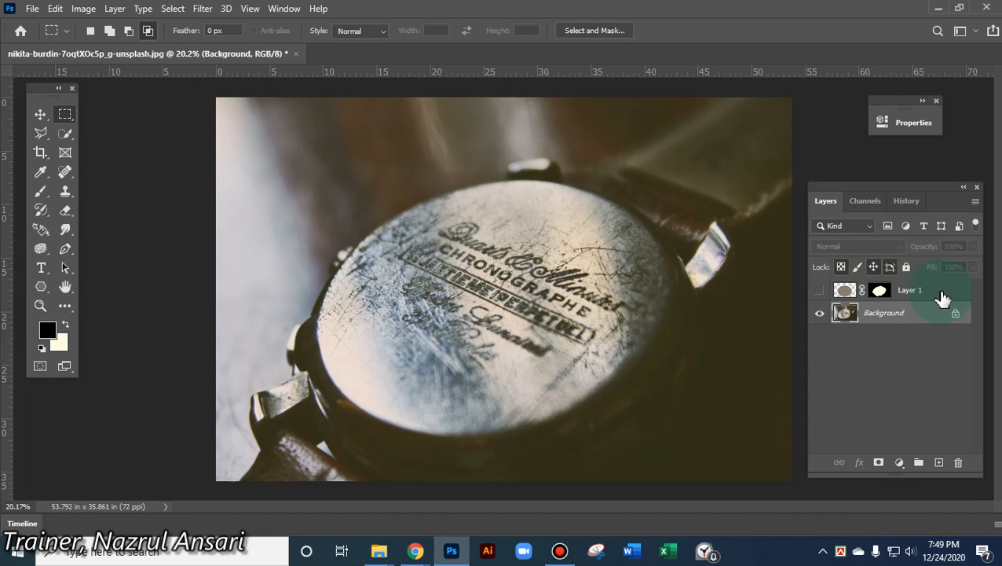
pyautogui.doubleClick(933, 290)
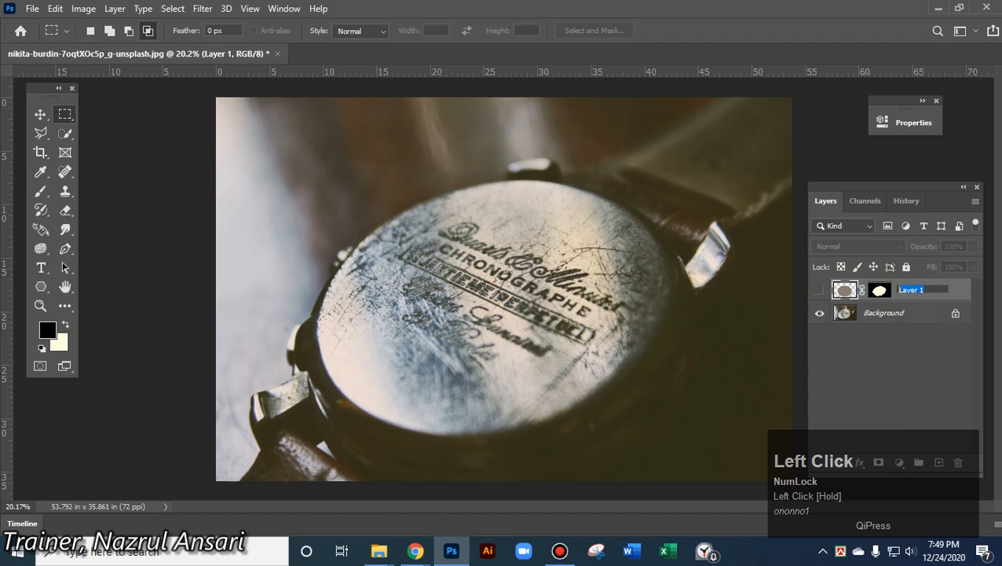
pyautogui.write('Olace')
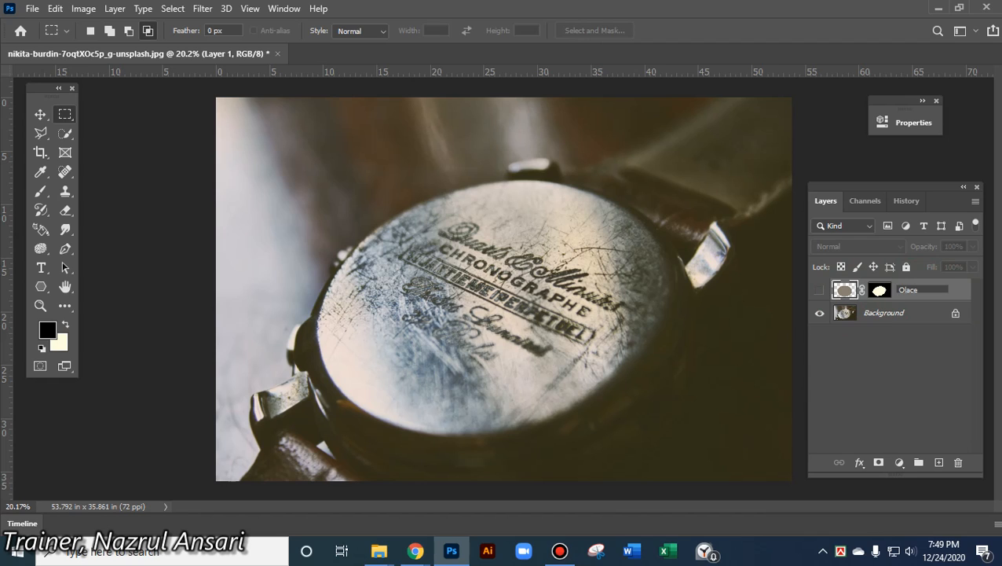
pyautogui.press('Left')
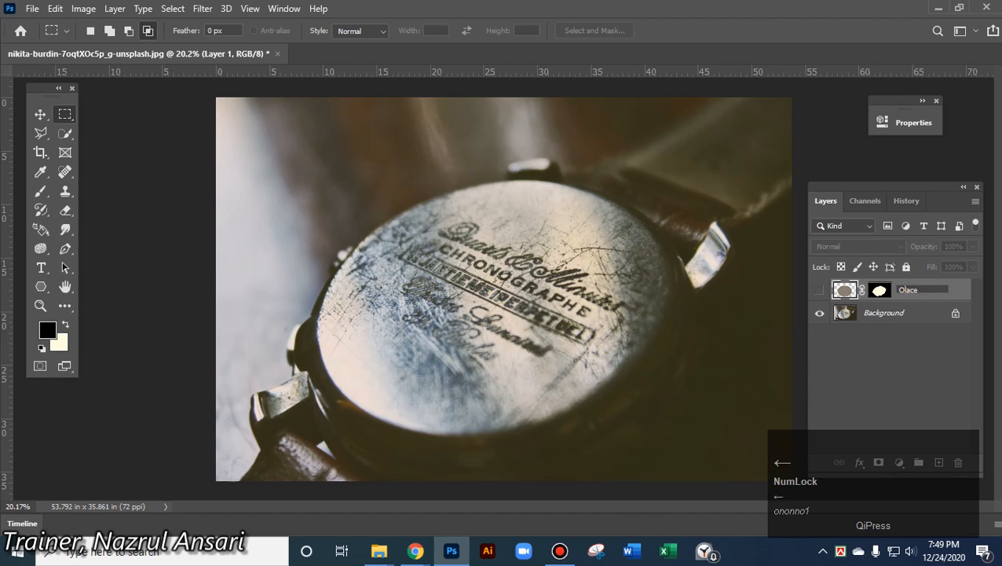
pyautogui.press('BackSpace')
pyautogui.write('P')
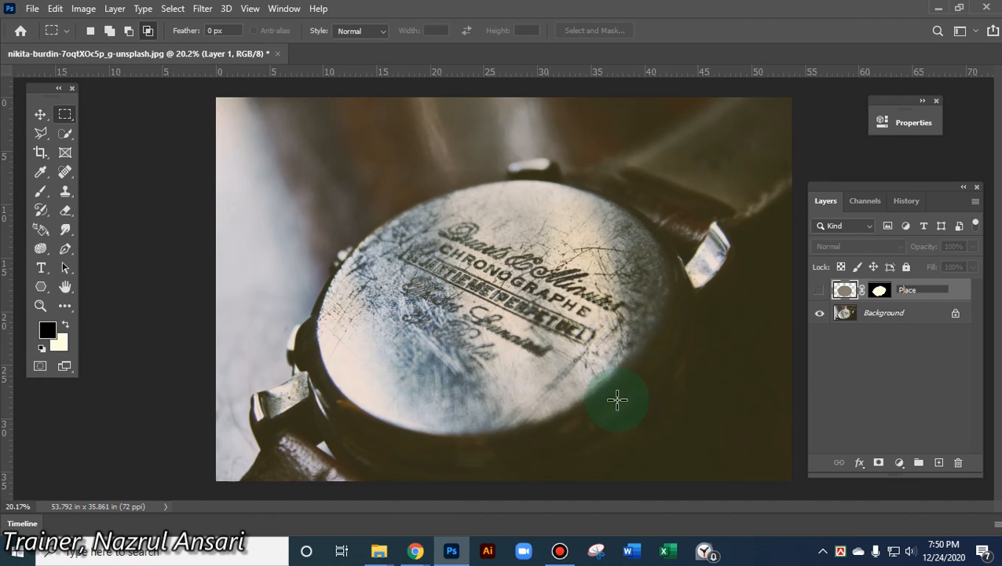
# Show the Place layer, then undo and redo the visibility change
pyautogui.click(819, 290)
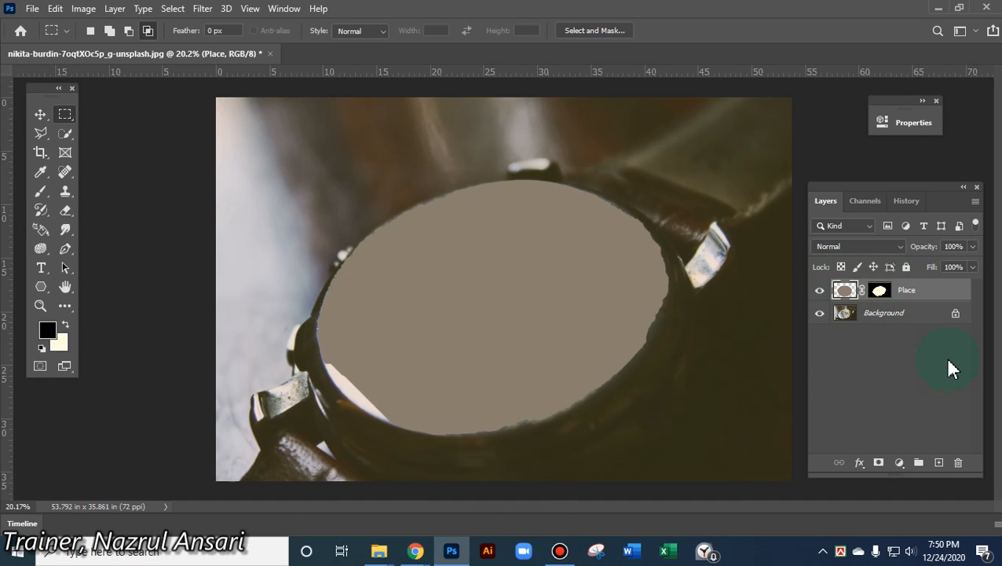
pyautogui.hotkey('ctrl', 'z')
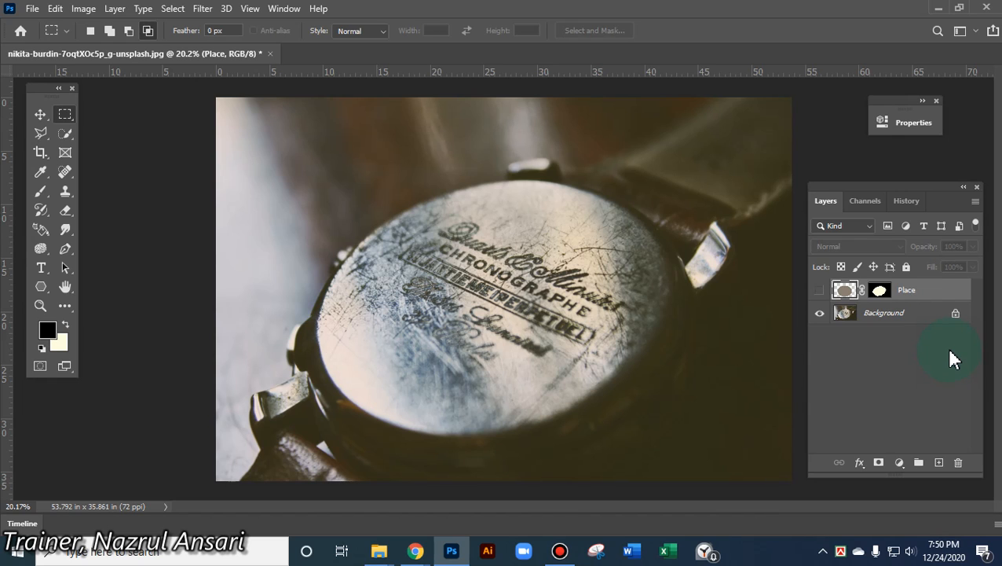
pyautogui.hotkey('ctrl', 'shift', 'z')
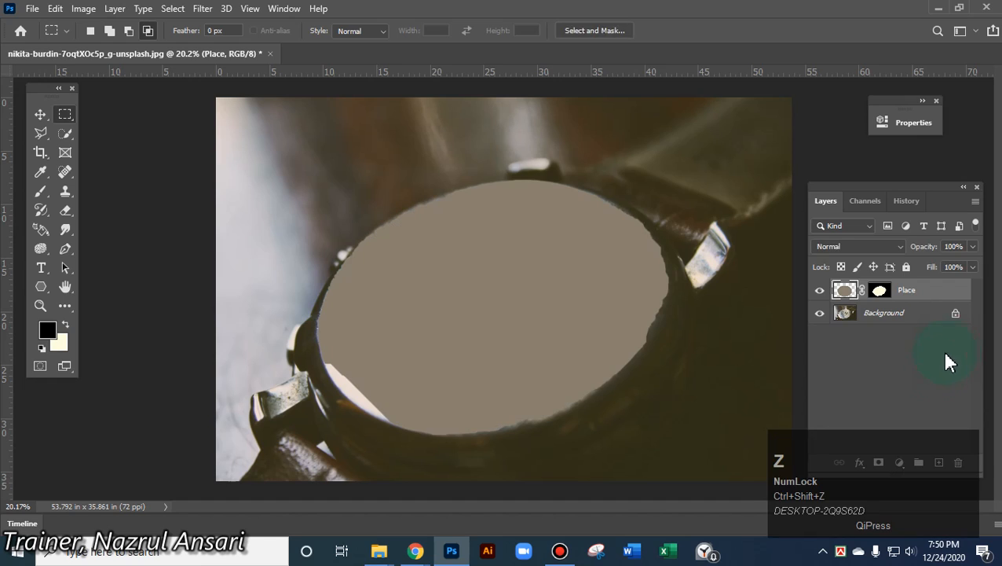
# Convert the masked Place layer for smart filters, accepting its conversion to a smart object
pyautogui.click(851, 292)
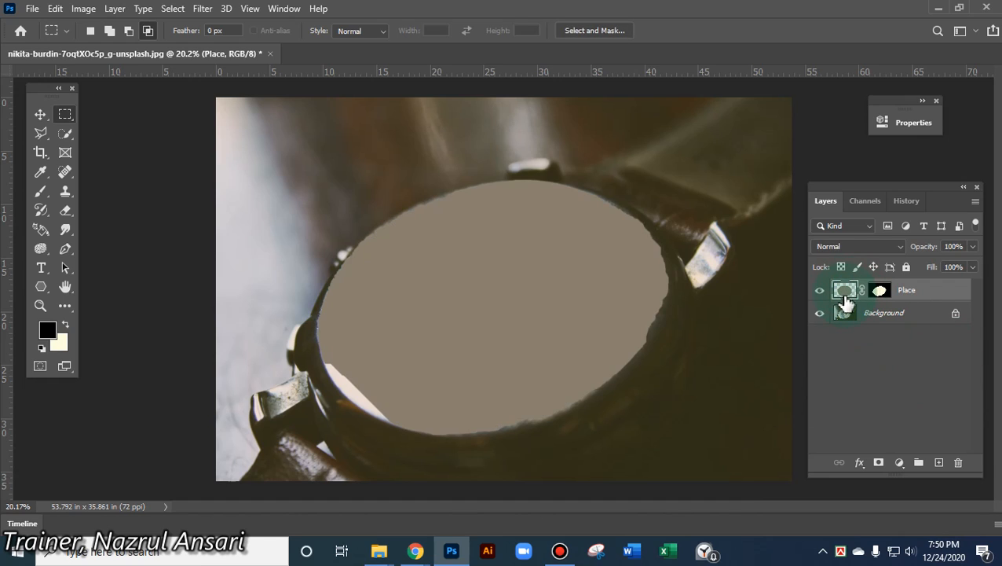
pyautogui.click(846, 292)
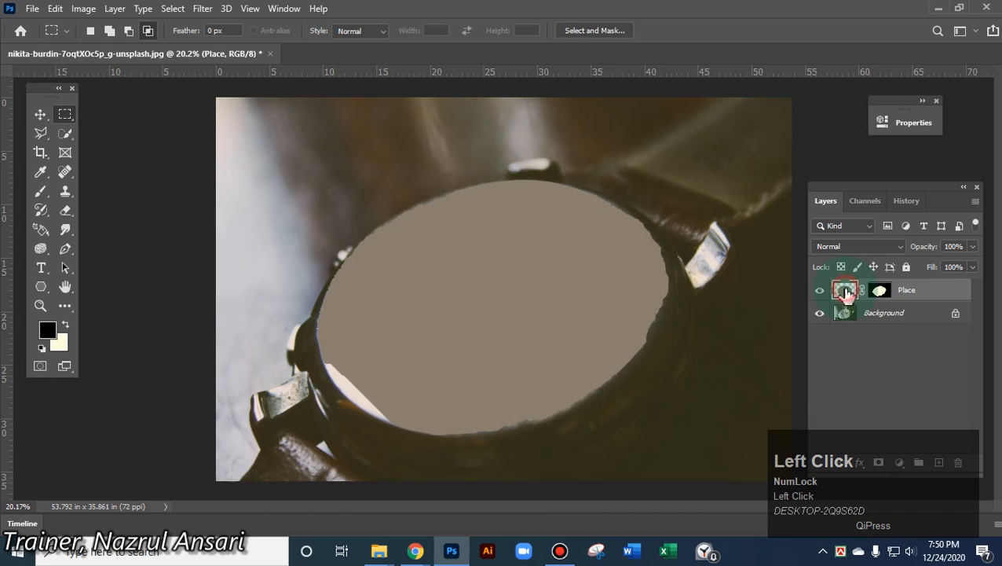
pyautogui.click(885, 292)
pyautogui.click(848, 291)
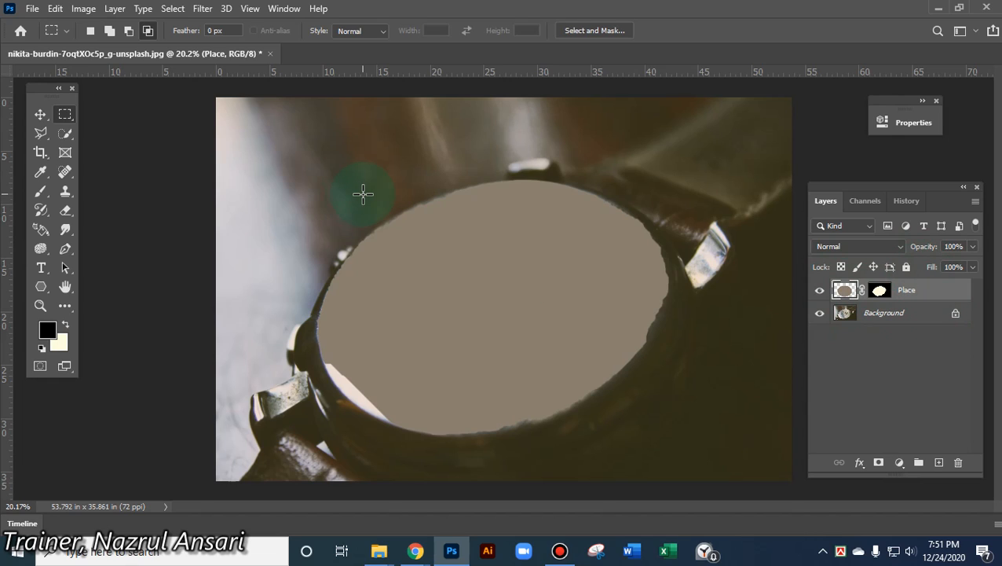
pyautogui.click(202, 8)
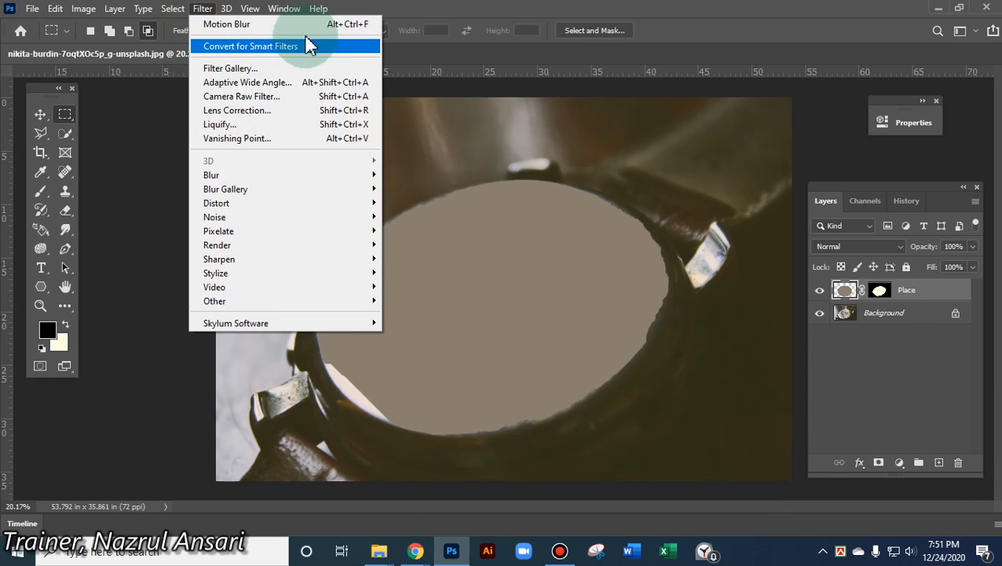
pyautogui.click(268, 53)
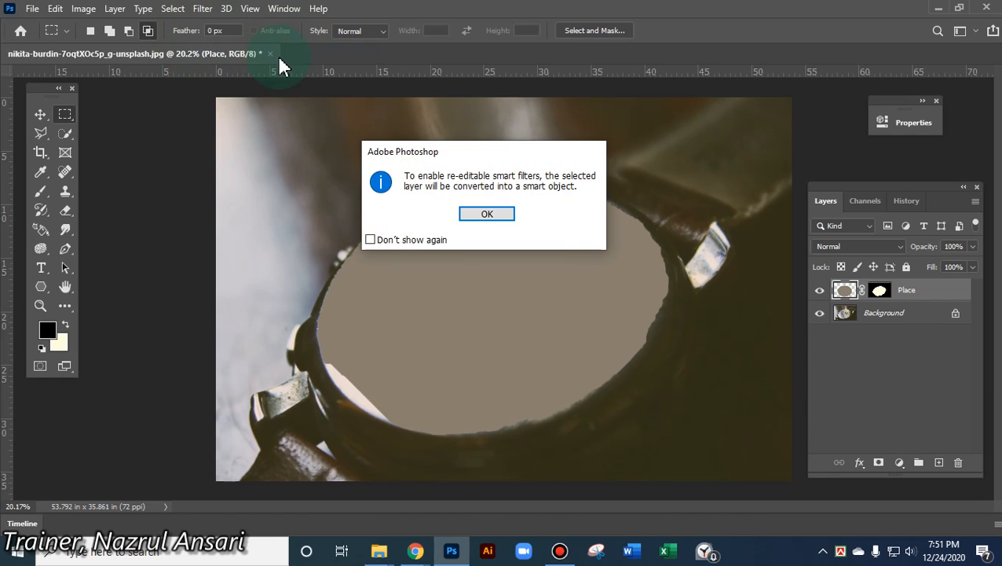
pyautogui.click(495, 216)
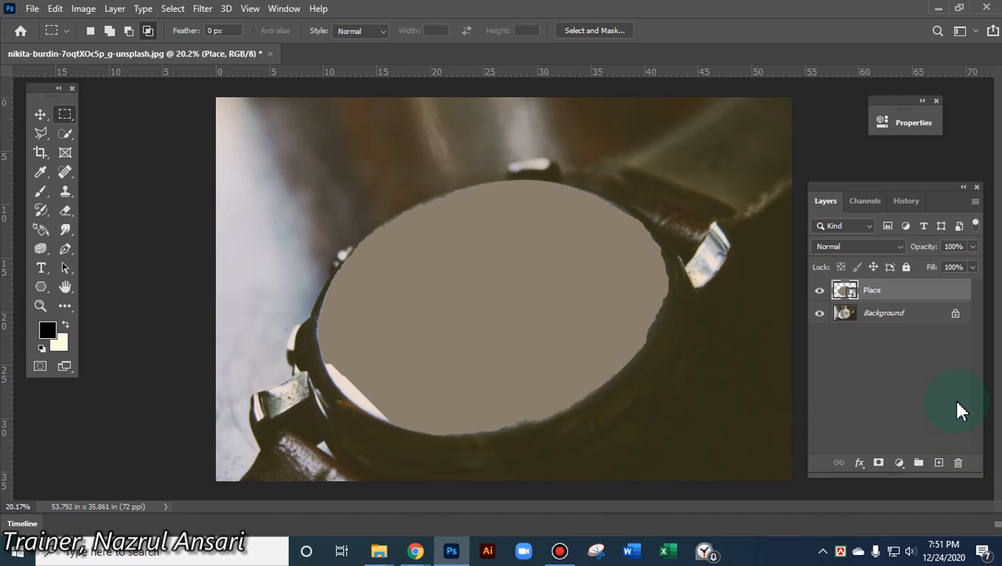
# Undo the smart object conversion, the Place rename and the layer mask, going back to hidden Layer 1, and clear the selection
pyautogui.hotkey('ctrl', 'z')
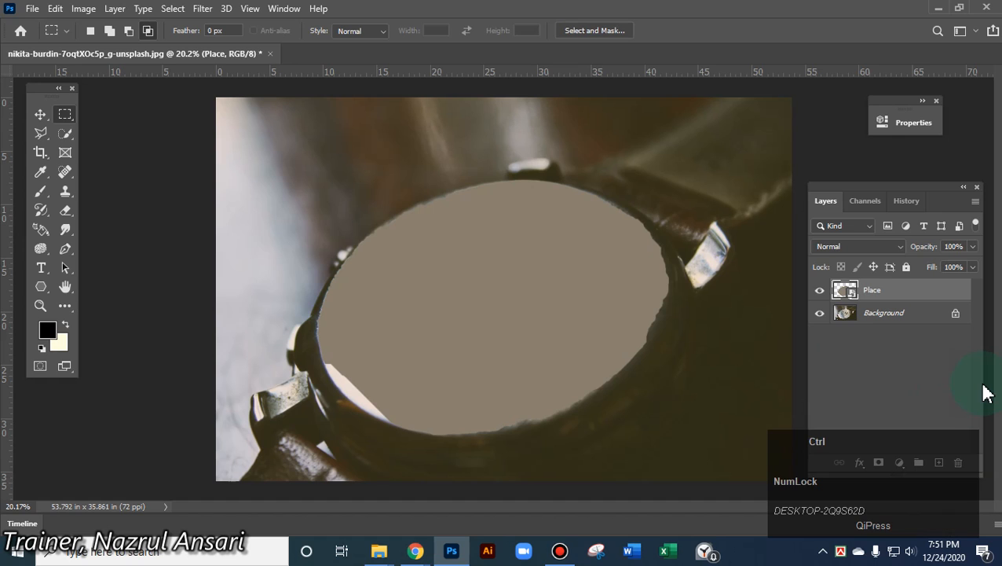
pyautogui.hotkey('ctrl', 'z')
pyautogui.hotkey('ctrl', 'z')
pyautogui.hotkey('ctrl', 'z')
pyautogui.hotkey('ctrl', 'z')
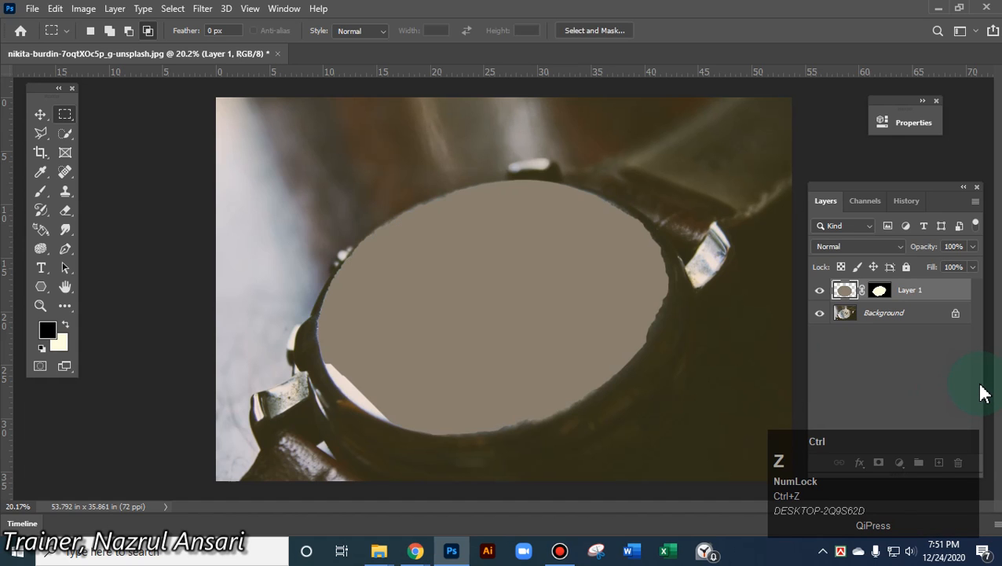
pyautogui.hotkey('ctrl', 'z')
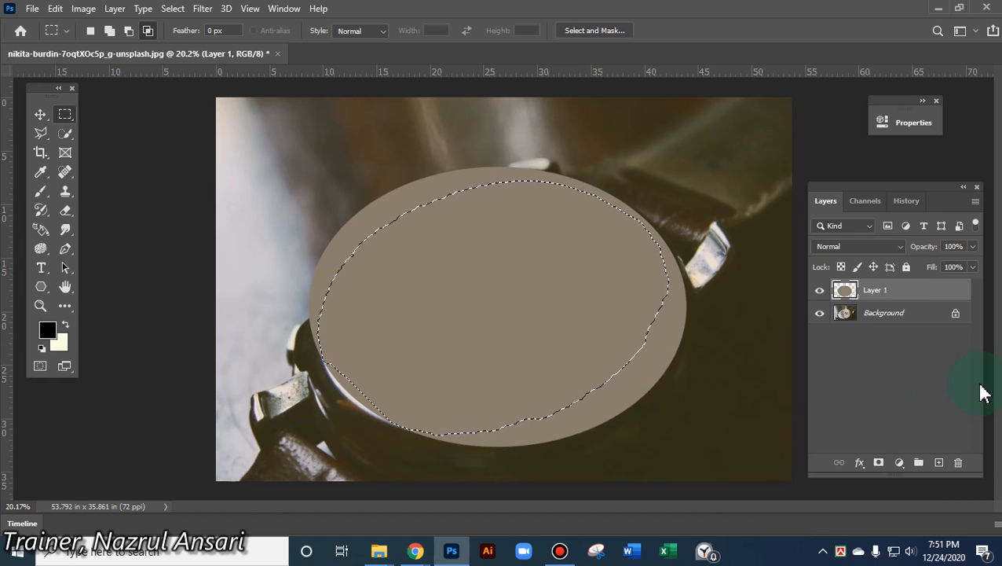
pyautogui.hotkey('ctrl', 'z')
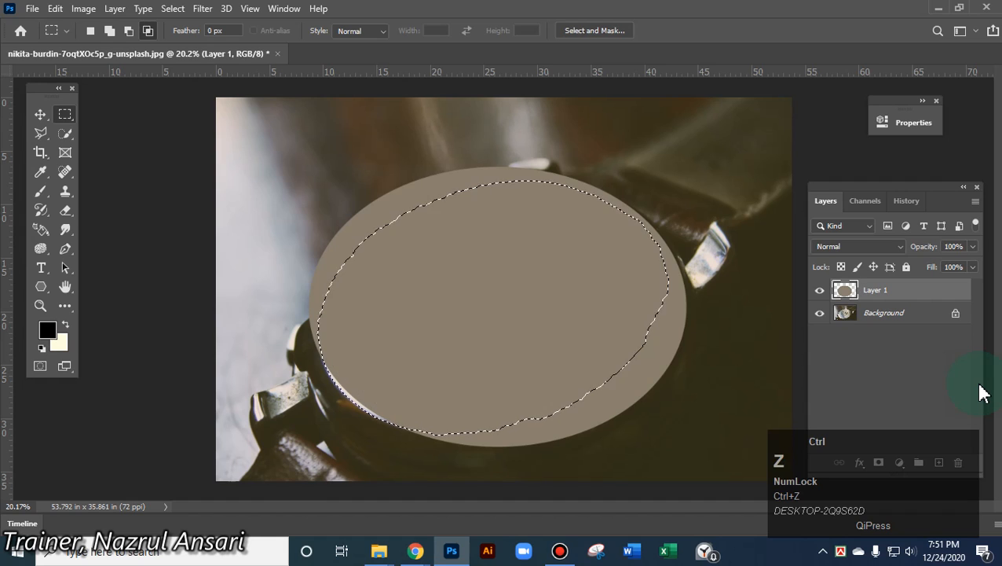
pyautogui.hotkey('ctrl', 'z')
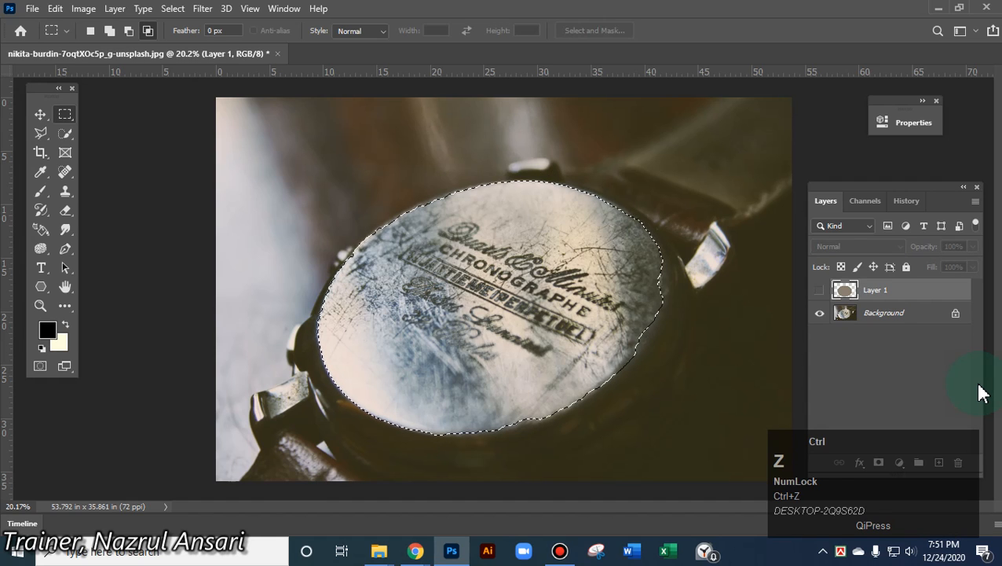
pyautogui.hotkey('ctrl', 'd')
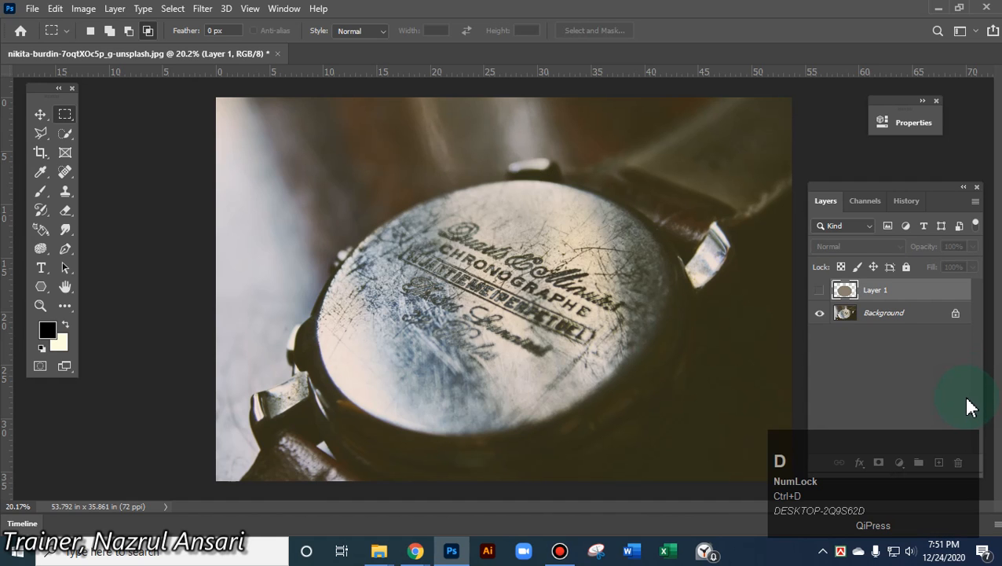
# Show the unmasked Layer 1 and convert it for smart filters as a smart object
pyautogui.click(819, 290)
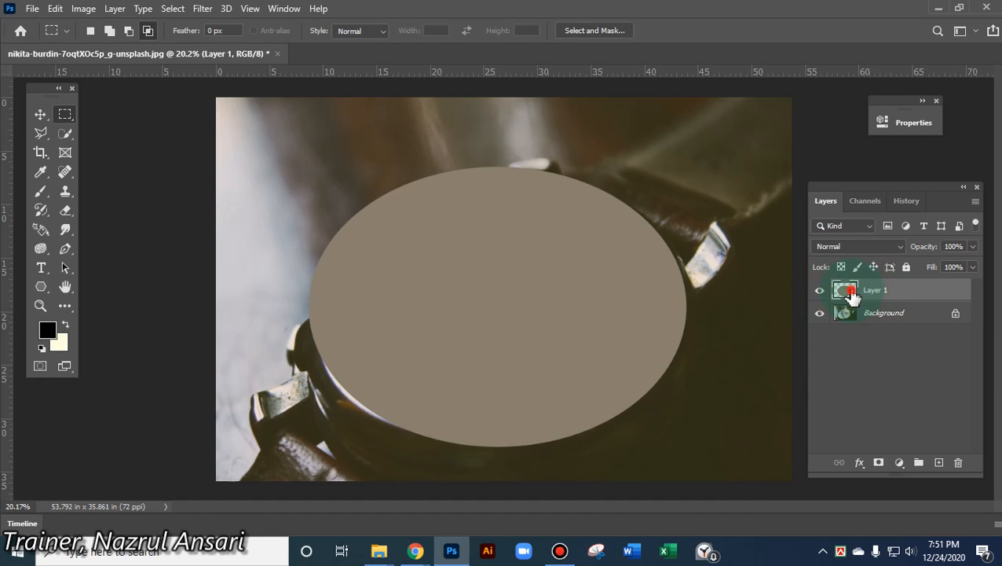
pyautogui.click(846, 291)
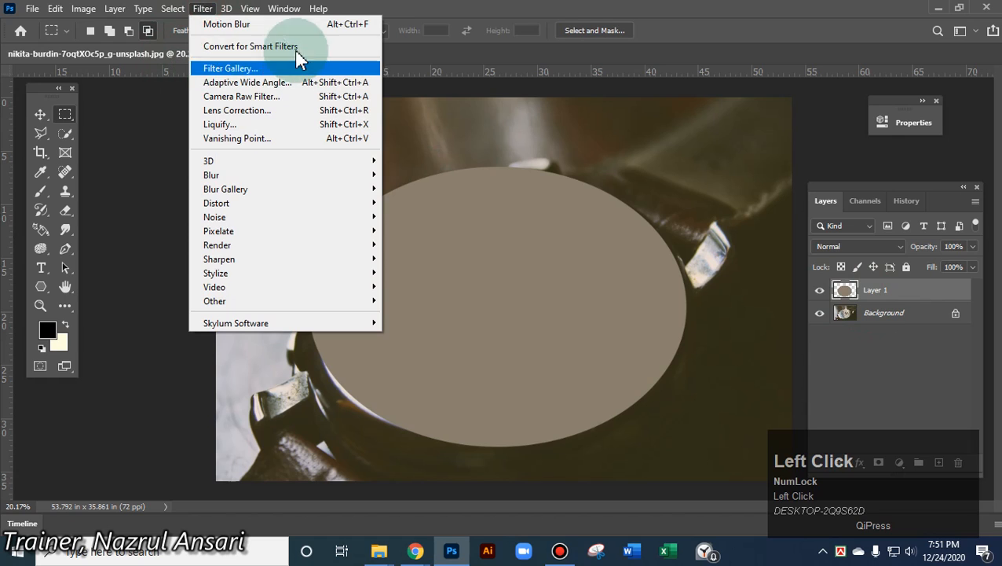
pyautogui.click(274, 47)
pyautogui.click(487, 214)
pyautogui.click(880, 294)
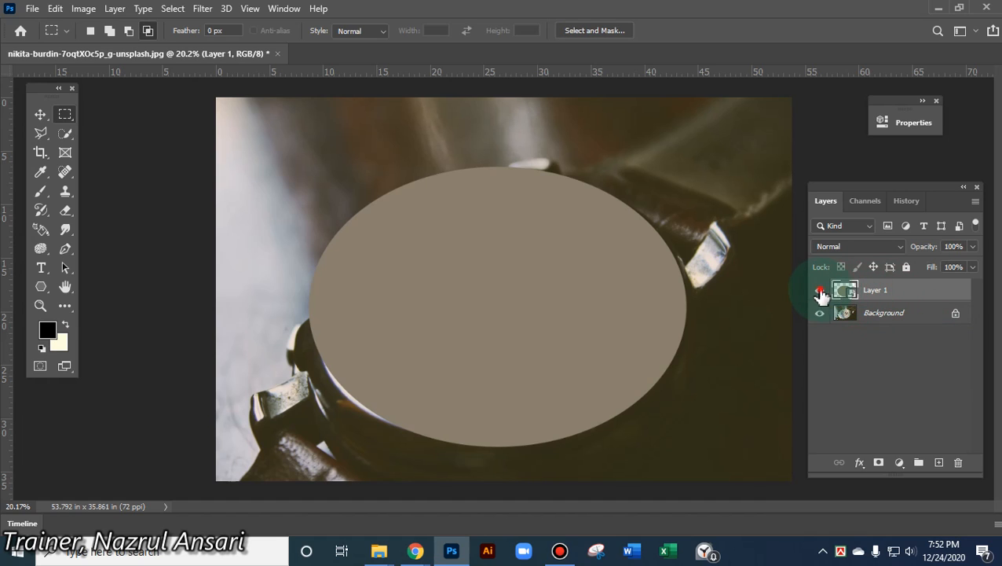
# Hide Layer 1 and select the engraved watch back on the Background layer with the Quick Selection tool
pyautogui.click(820, 291)
pyautogui.click(876, 315)
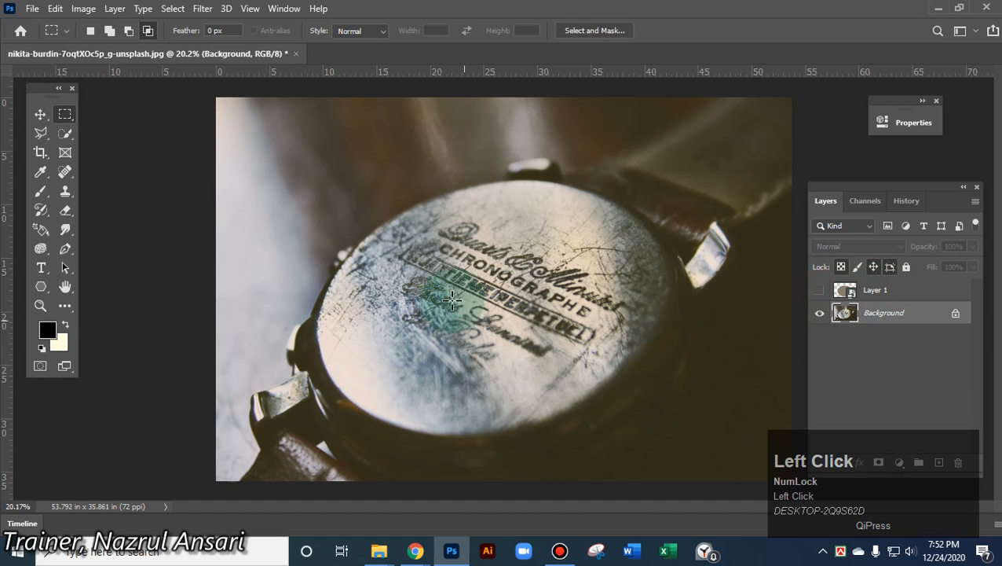
pyautogui.click(65, 133)
pyautogui.moveTo(428, 216)
pyautogui.mouseDown()
pyautogui.moveTo(511, 213)
pyautogui.moveTo(578, 251)
pyautogui.moveTo(595, 300)
pyautogui.moveTo(586, 338)
pyautogui.moveTo(556, 375)
pyautogui.moveTo(499, 392)
pyautogui.moveTo(404, 380)
pyautogui.moveTo(362, 355)
pyautogui.moveTo(365, 319)
pyautogui.moveTo(470, 250)
pyautogui.moveTo(467, 229)
pyautogui.moveTo(550, 235)
pyautogui.moveTo(598, 216)
pyautogui.moveTo(644, 247)
pyautogui.moveTo(657, 275)
pyautogui.moveTo(654, 302)
pyautogui.moveTo(619, 358)
pyautogui.moveTo(644, 326)
pyautogui.moveTo(536, 273)
pyautogui.moveTo(500, 312)
pyautogui.moveTo(498, 285)
pyautogui.moveTo(433, 298)
pyautogui.moveTo(403, 323)
pyautogui.moveTo(448, 309)
pyautogui.mouseUp()
# Show Layer 1 and add a layer mask to it from the watch back selection
pyautogui.click(819, 292)
pyautogui.click(883, 293)
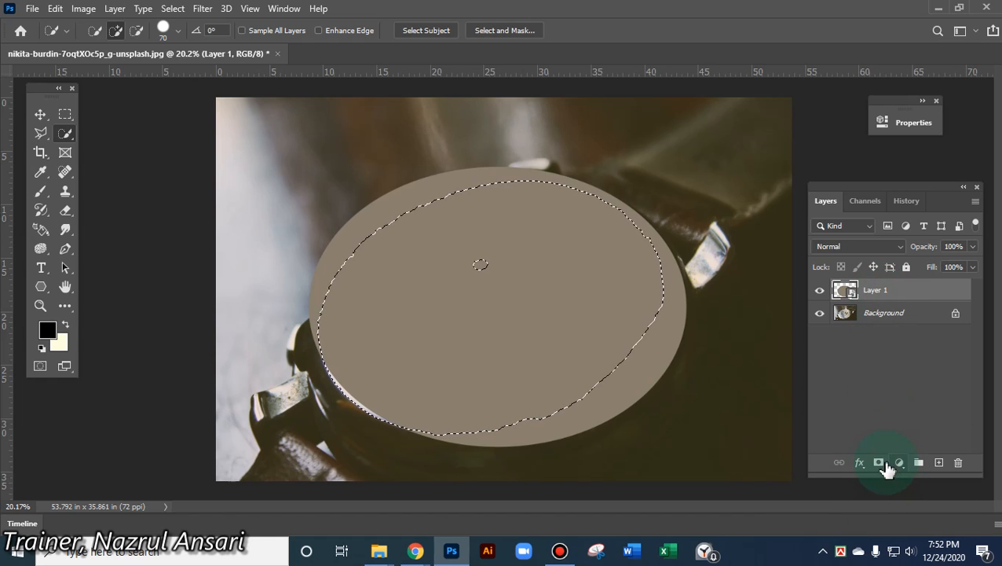
pyautogui.click(879, 463)
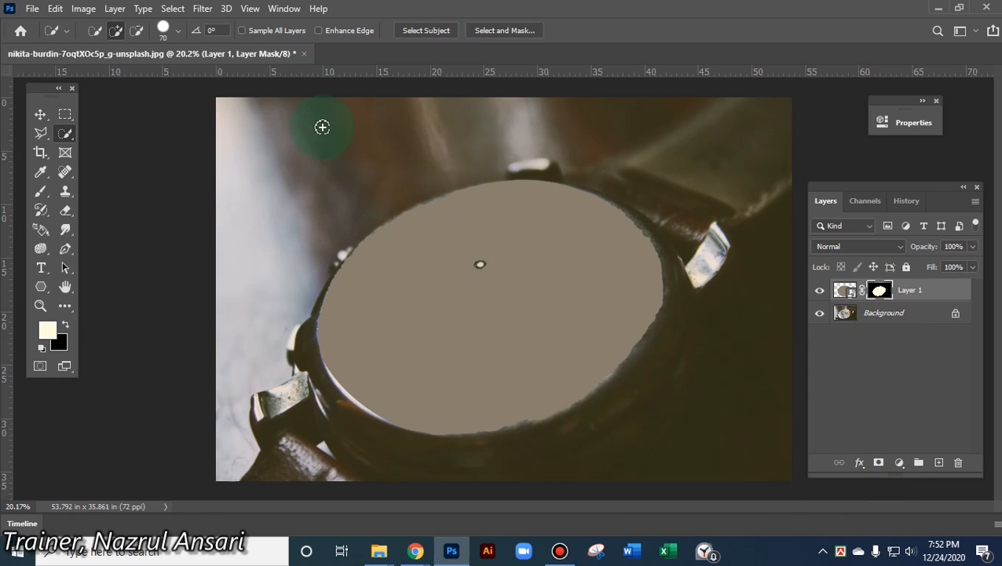
# Try moving the masked Layer 1 downward on the canvas, and undo the move and the layer mask
pyautogui.click(203, 8)
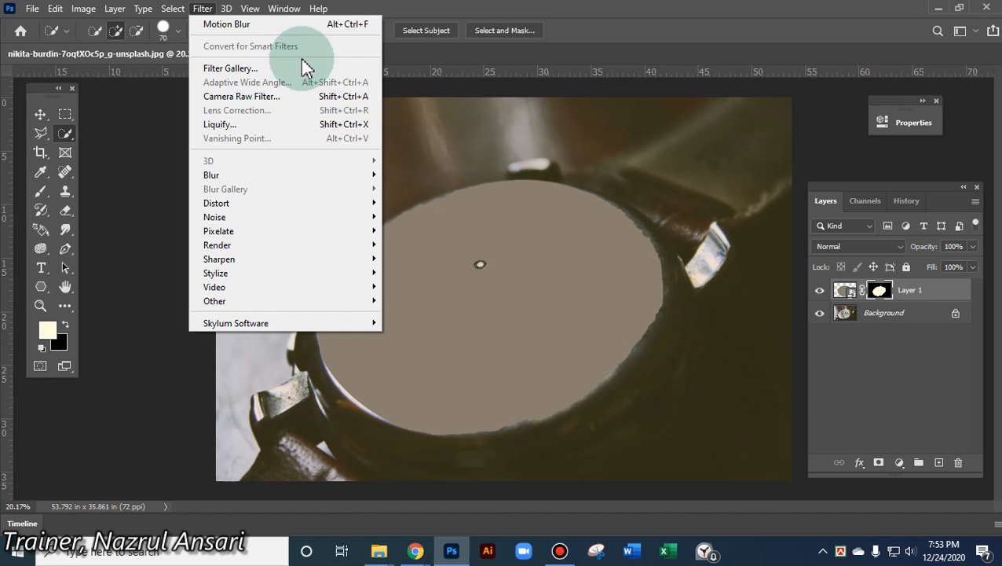
pyautogui.click(886, 292)
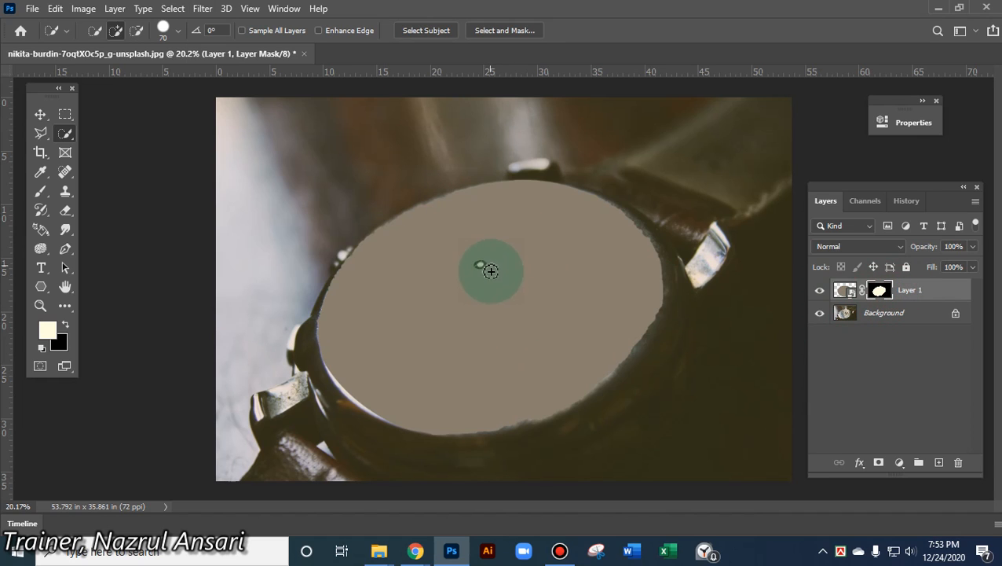
pyautogui.hotkey('ctrl', 'd')
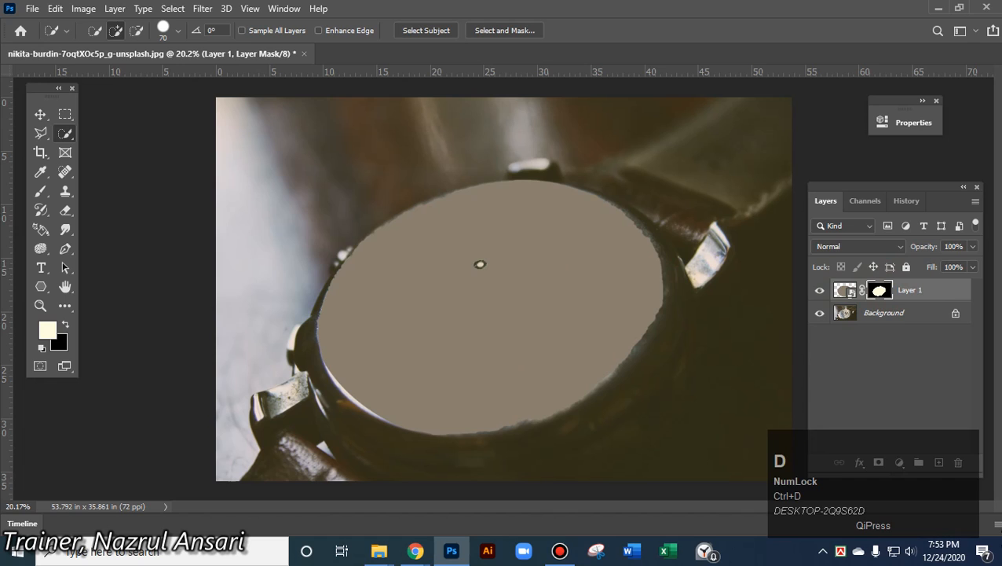
pyautogui.click(41, 114)
pyautogui.moveTo(515, 259); pyautogui.dragTo(515, 337)
pyautogui.hotkey('ctrl', 'z')
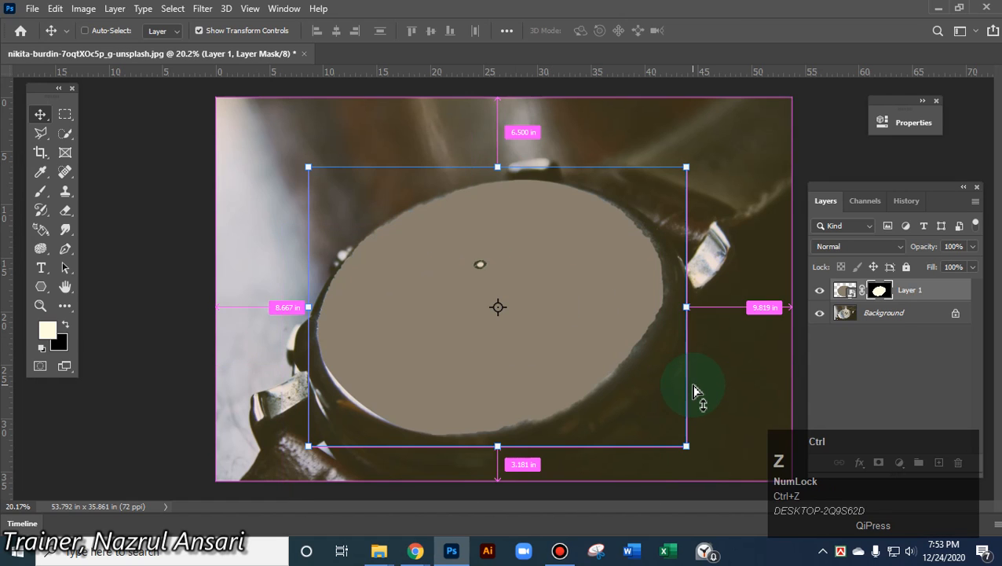
pyautogui.hotkey('ctrl', 'z')
pyautogui.hotkey('ctrl', 'z')
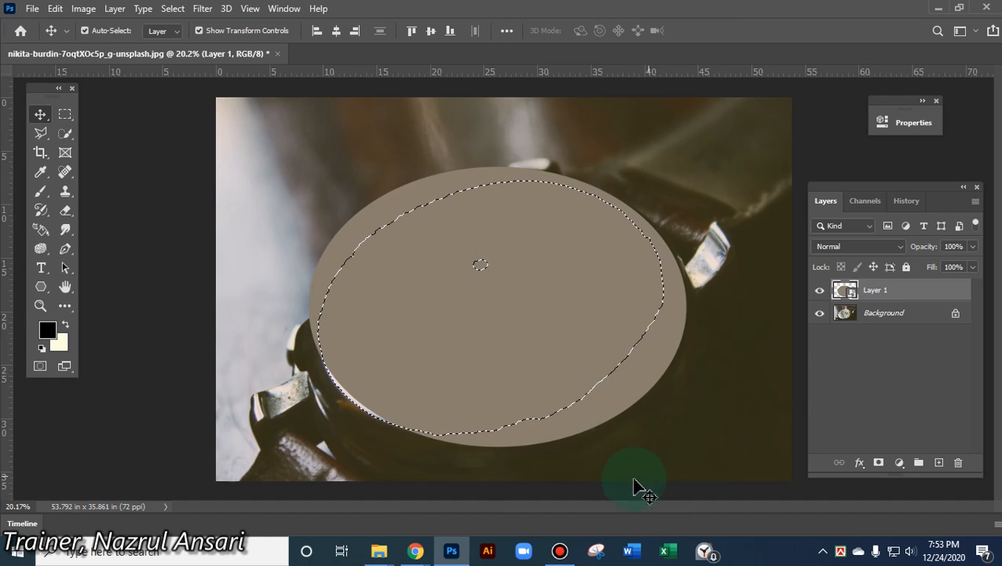
# Try to remove the small gap inside the selection using Quick Selection on Layer 1, and undo the attempts
pyautogui.click(65, 134)
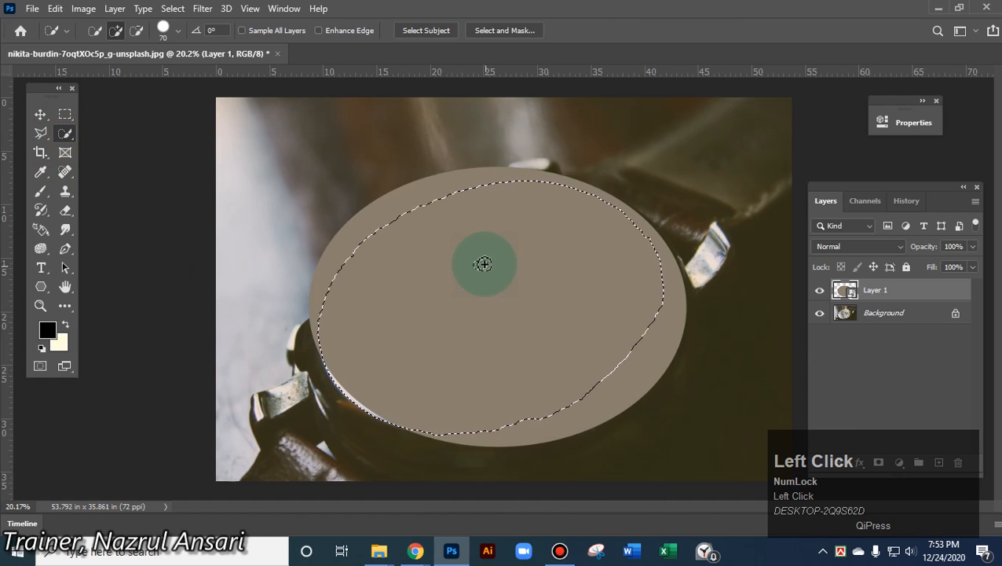
pyautogui.moveTo(477, 262); pyautogui.dragTo(511, 279)
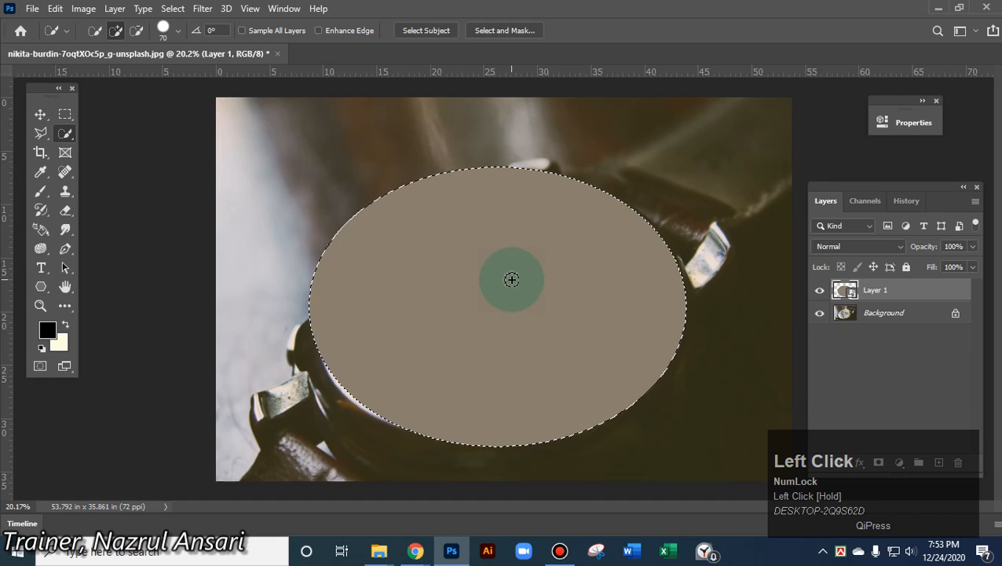
pyautogui.hotkey('ctrl', 'z')
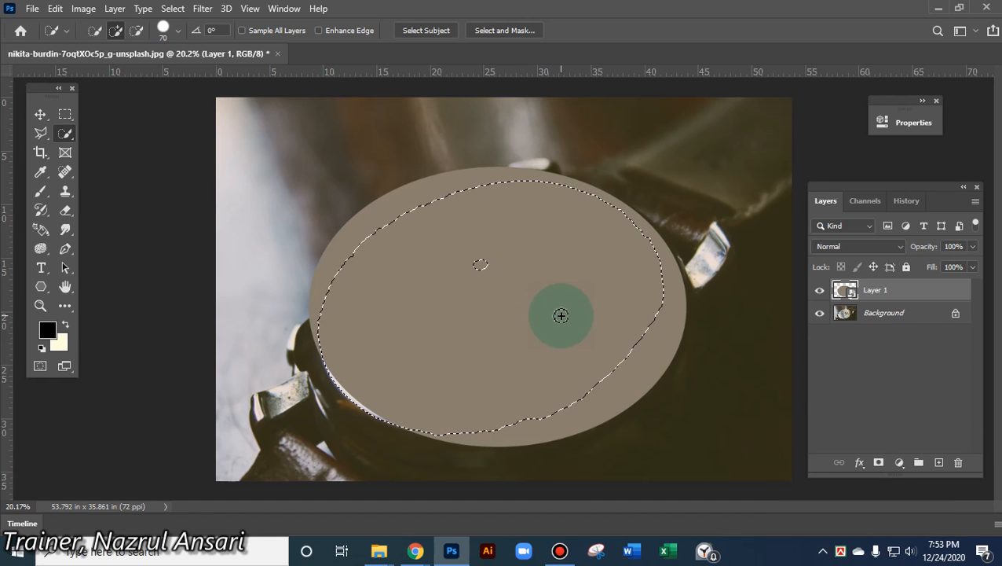
pyautogui.press('shift')
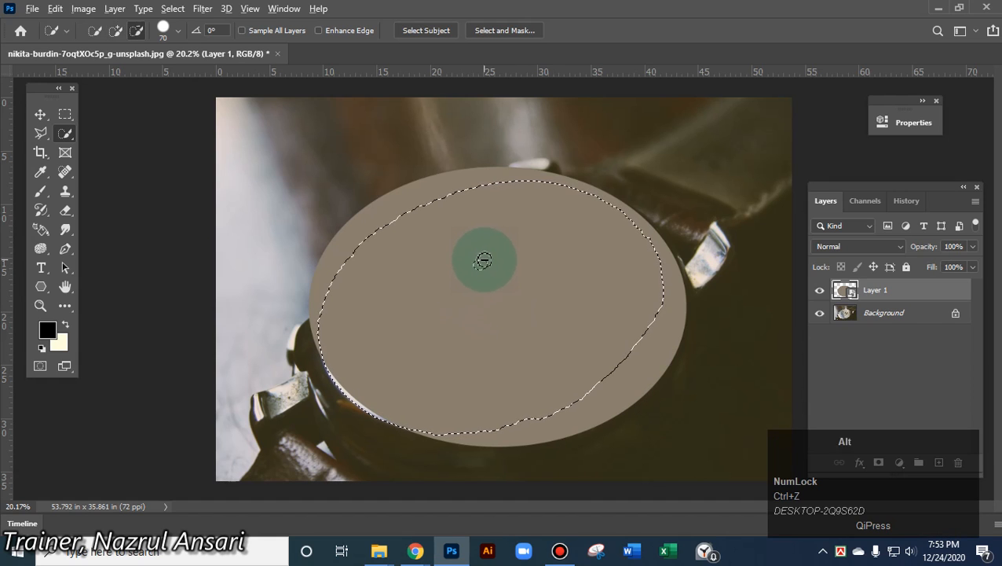
pyautogui.moveTo(477, 259)
pyautogui.keyDown('alt'); pyautogui.mouseDown()
pyautogui.moveTo(468, 266)
pyautogui.moveTo(496, 265)
pyautogui.mouseUp(); pyautogui.keyUp('alt')
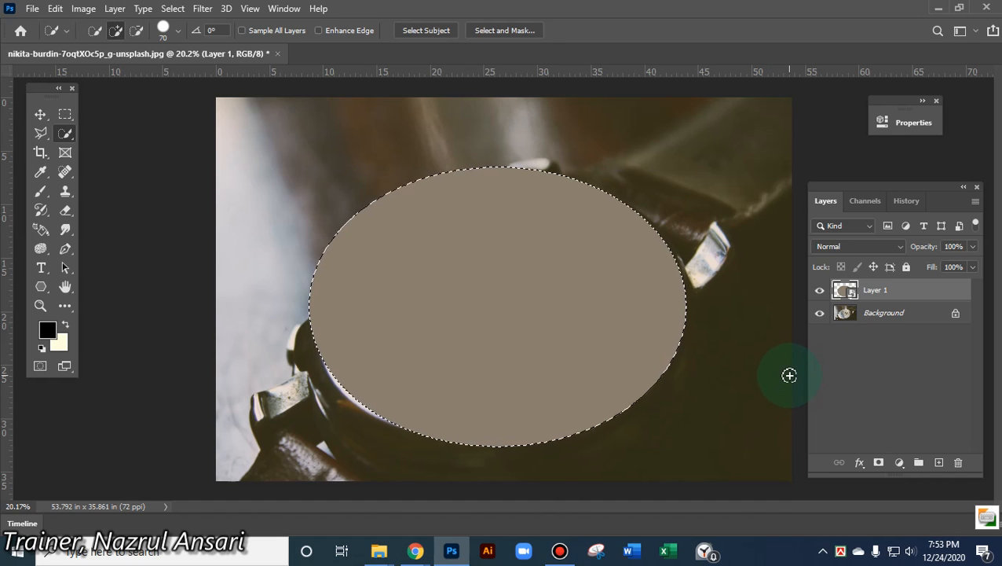
pyautogui.hotkey('ctrl', 'z')
pyautogui.hotkey('ctrl', 'z')
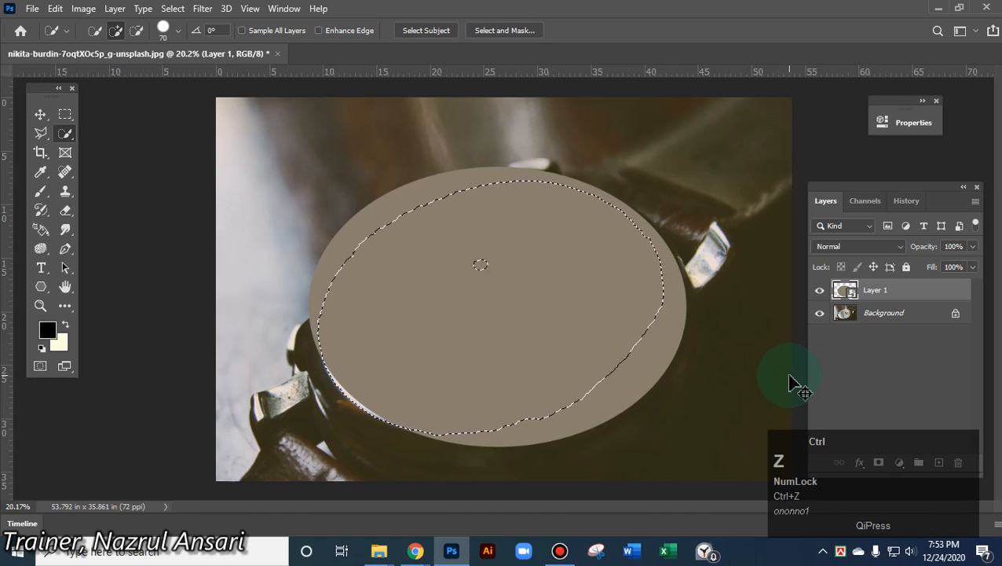
# Hide Layer 1 and try adding the small central gap to the selection with Quick Selection
pyautogui.hotkey('ctrl', ',')
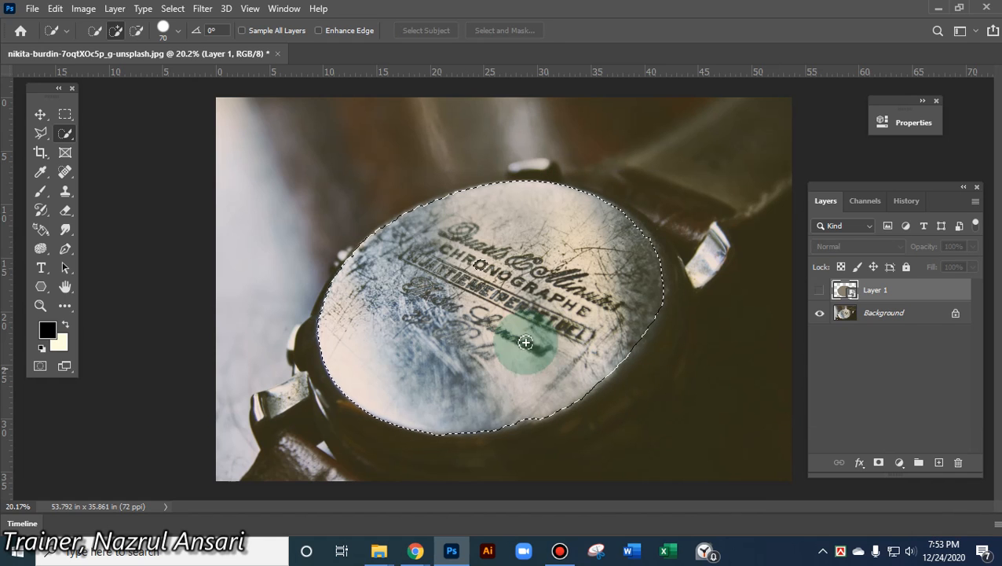
pyautogui.keyDown('shift'); pyautogui.click(479, 268); pyautogui.keyUp('shift')
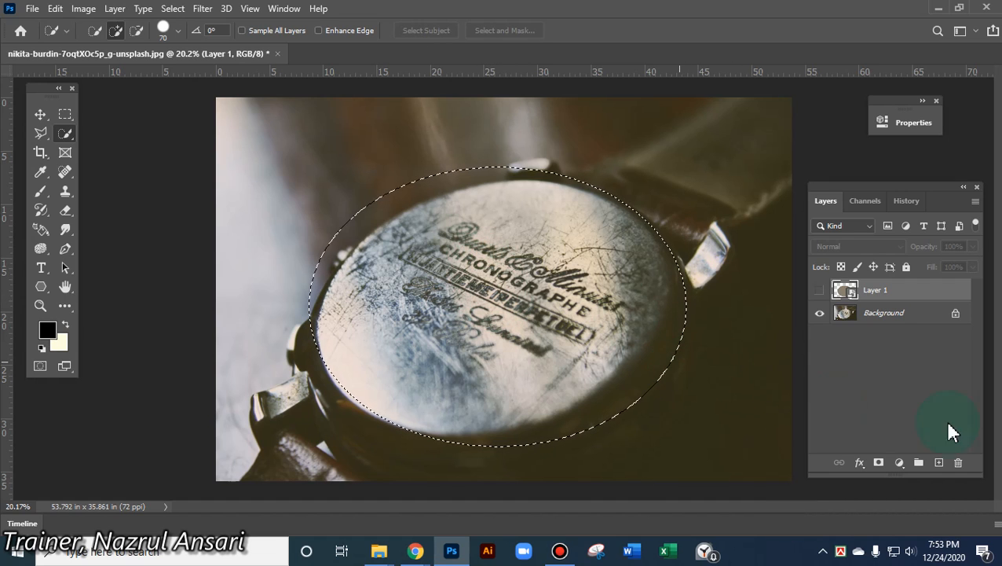
pyautogui.click(821, 290)
pyautogui.click(820, 291)
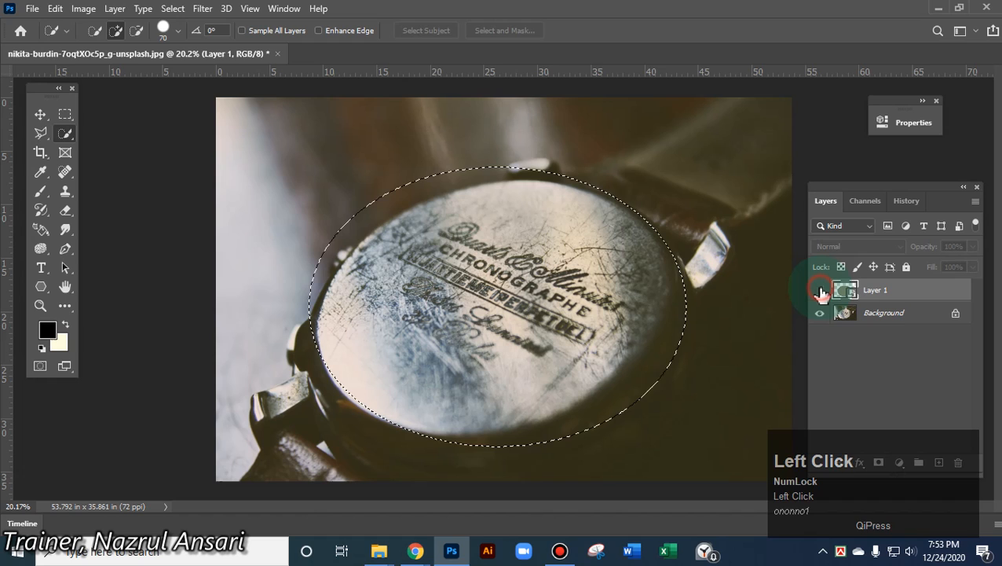
# Clear the selection and select the whole watch back on the Background layer with the Quick Selection tool
pyautogui.hotkey('ctrl', 'd')
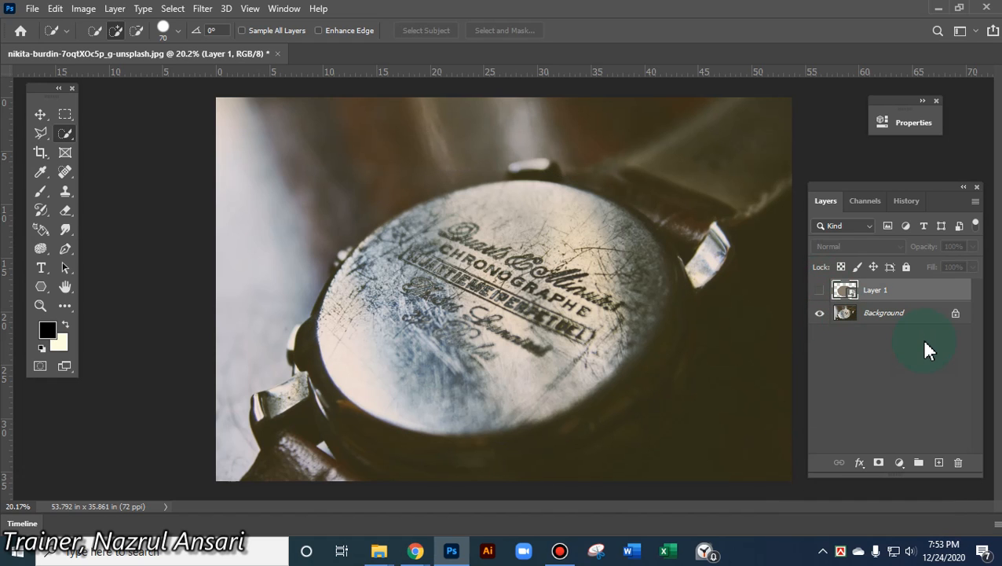
pyautogui.click(845, 318)
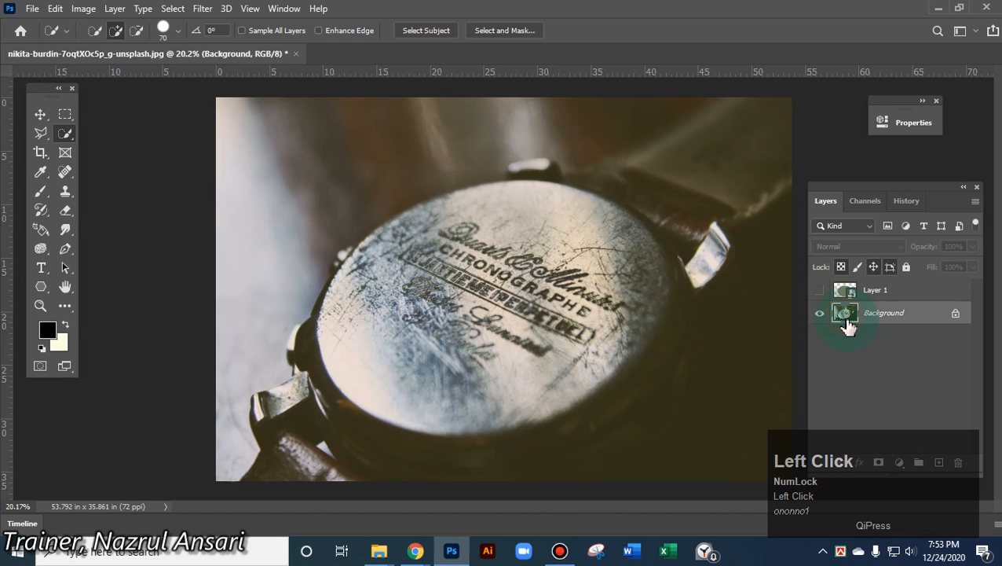
pyautogui.moveTo(465, 205)
pyautogui.mouseDown()
pyautogui.moveTo(572, 236)
pyautogui.moveTo(606, 267)
pyautogui.moveTo(619, 303)
pyautogui.moveTo(612, 333)
pyautogui.moveTo(574, 371)
pyautogui.moveTo(520, 388)
pyautogui.moveTo(442, 388)
pyautogui.moveTo(394, 373)
pyautogui.moveTo(372, 344)
pyautogui.moveTo(379, 325)
pyautogui.moveTo(441, 309)
pyautogui.moveTo(447, 258)
pyautogui.moveTo(408, 246)
pyautogui.moveTo(462, 245)
pyautogui.moveTo(456, 277)
pyautogui.moveTo(527, 245)
pyautogui.moveTo(563, 297)
pyautogui.moveTo(588, 217)
pyautogui.moveTo(611, 221)
pyautogui.moveTo(652, 278)
pyautogui.moveTo(631, 339)
pyautogui.moveTo(648, 315)
pyautogui.moveTo(640, 275)
pyautogui.moveTo(648, 274)
pyautogui.moveTo(649, 314)
pyautogui.moveTo(517, 288)
pyautogui.moveTo(539, 298)
pyautogui.moveTo(505, 271)
pyautogui.moveTo(437, 270)
pyautogui.moveTo(448, 330)
pyautogui.moveTo(488, 328)
pyautogui.moveTo(503, 312)
pyautogui.moveTo(466, 262)
pyautogui.moveTo(486, 252)
pyautogui.moveTo(540, 275)
pyautogui.moveTo(521, 295)
pyautogui.moveTo(474, 306)
pyautogui.moveTo(501, 307)
pyautogui.moveTo(476, 282)
pyautogui.moveTo(573, 297)
pyautogui.mouseUp()
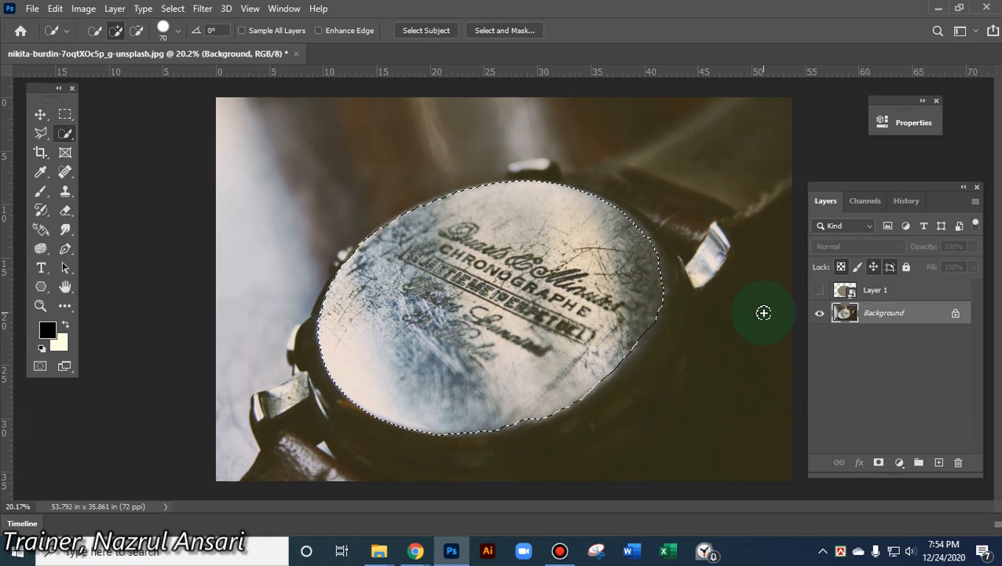
# Show Layer 1 again and add a layer mask to it from the watch-back selection
pyautogui.click(820, 290)
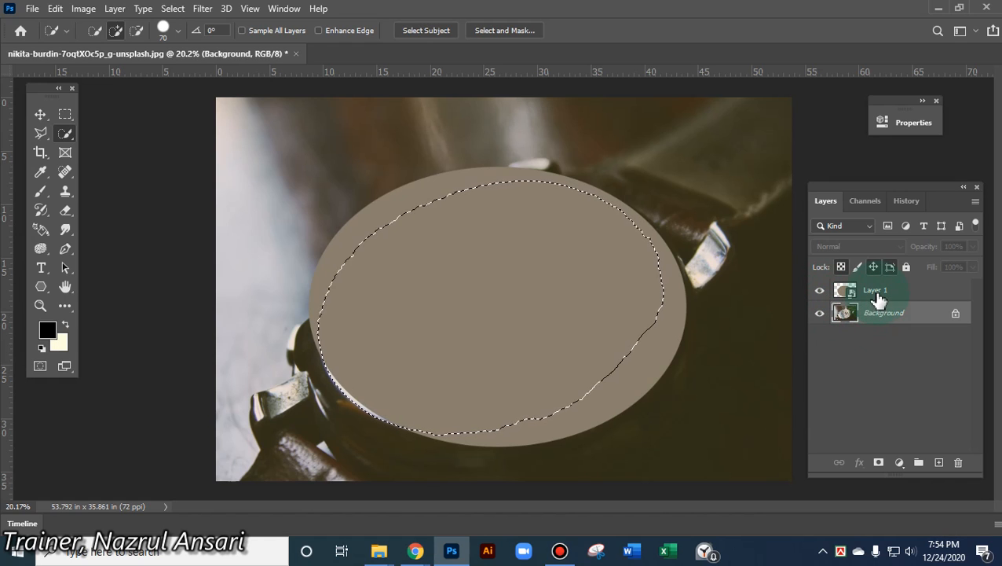
pyautogui.click(879, 293)
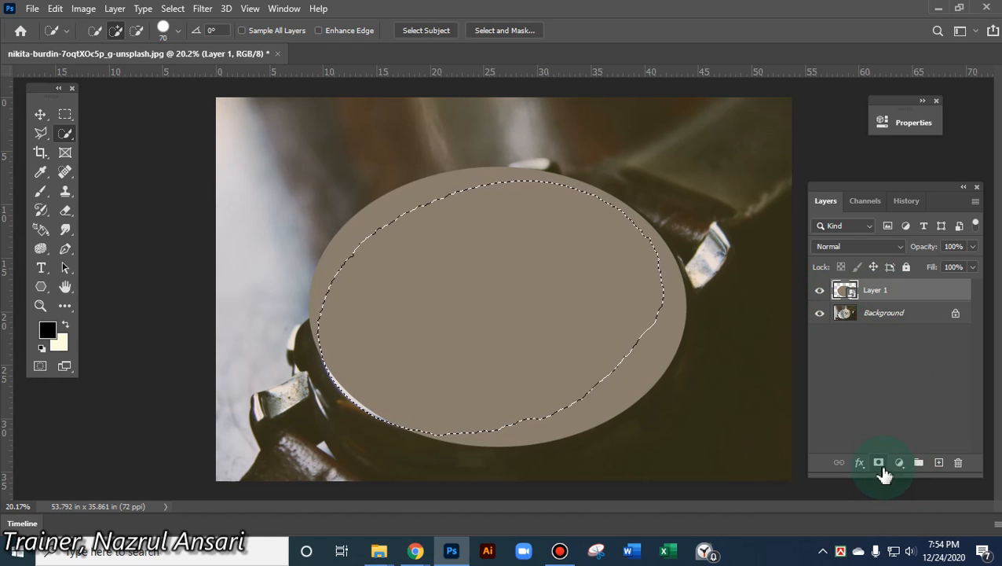
pyautogui.click(879, 463)
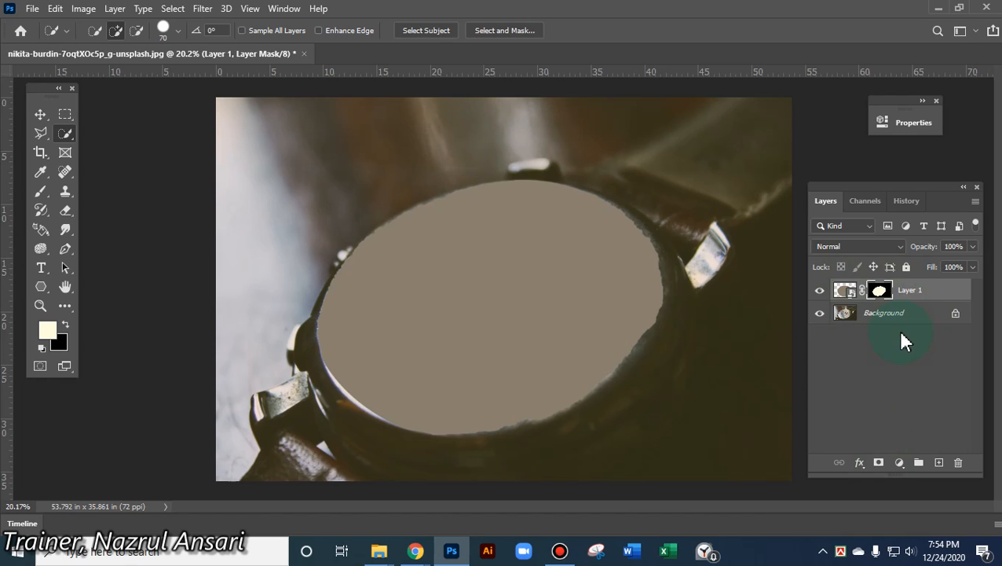
# Preview blend modes for the masked Layer 1 and set its blend mode to Multiply
pyautogui.click(903, 246)
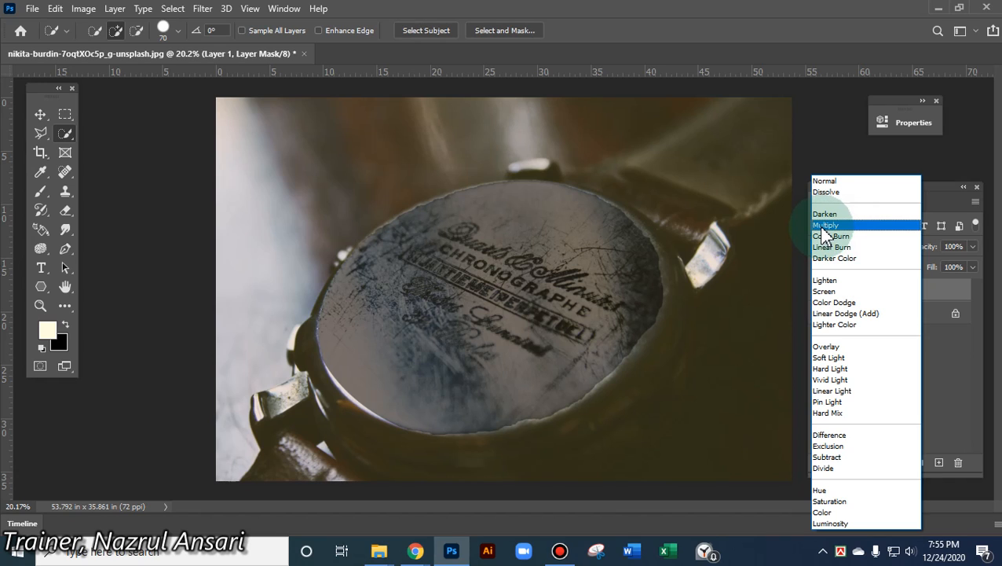
pyautogui.click(718, 154)
pyautogui.click(878, 292)
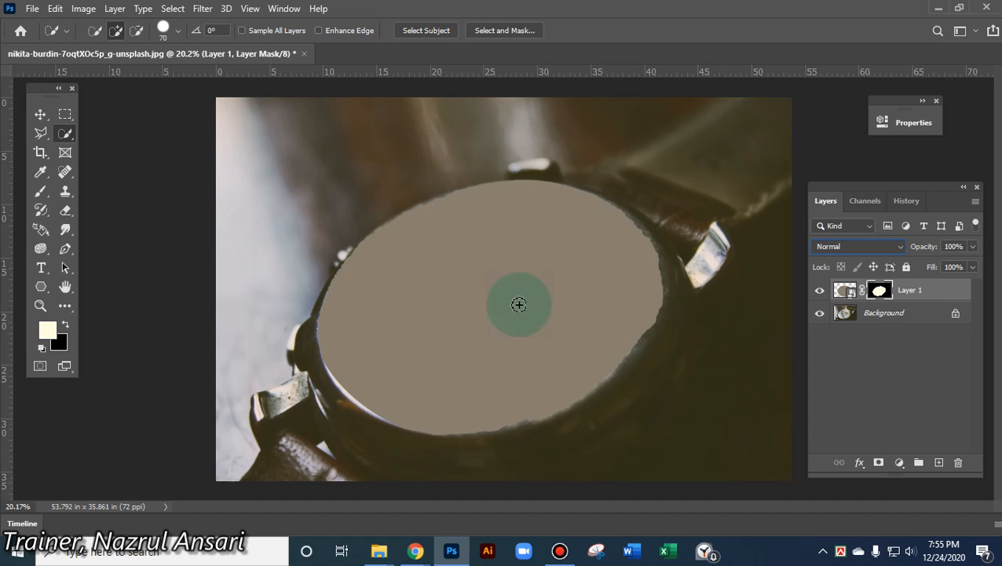
pyautogui.click(899, 247)
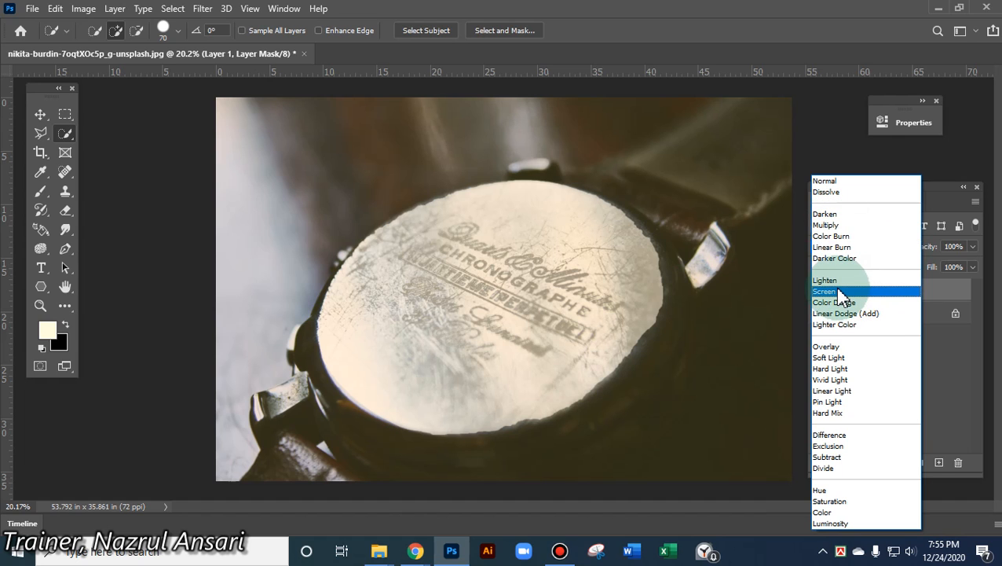
pyautogui.click(830, 226)
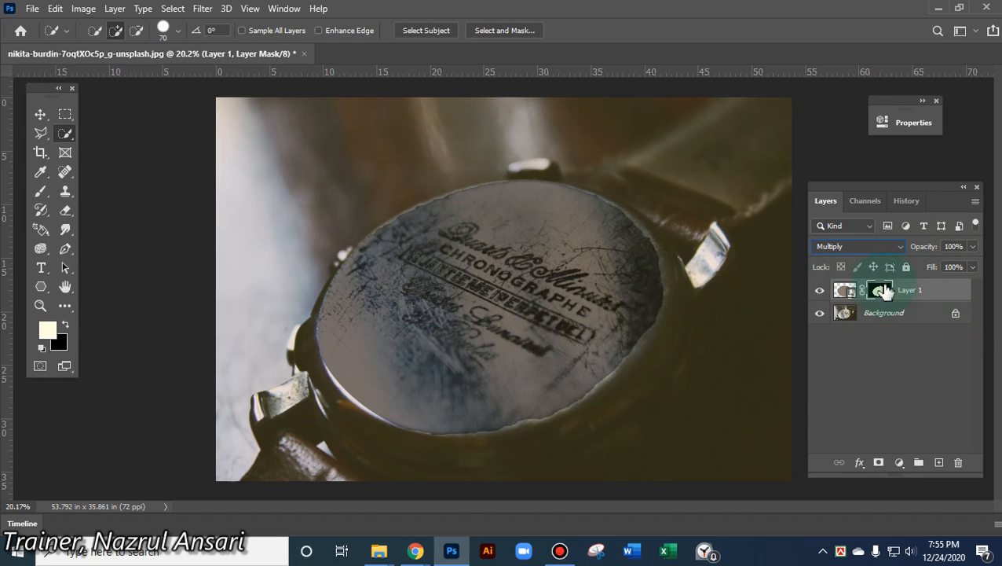
# Duplicate the Background layer twice
pyautogui.click(875, 318)
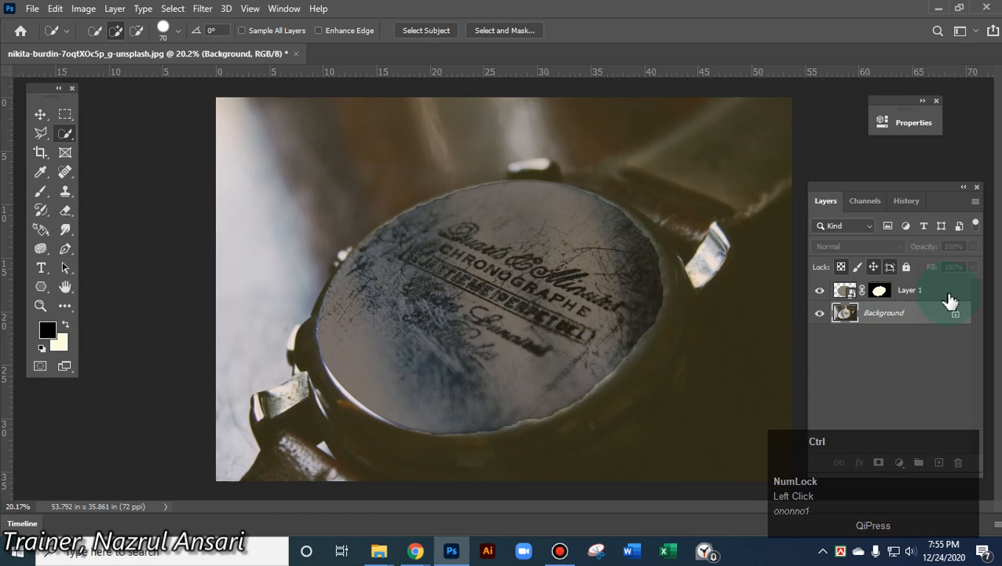
pyautogui.hotkey('ctrl', 'j')
pyautogui.hotkey('ctrl', 'j')
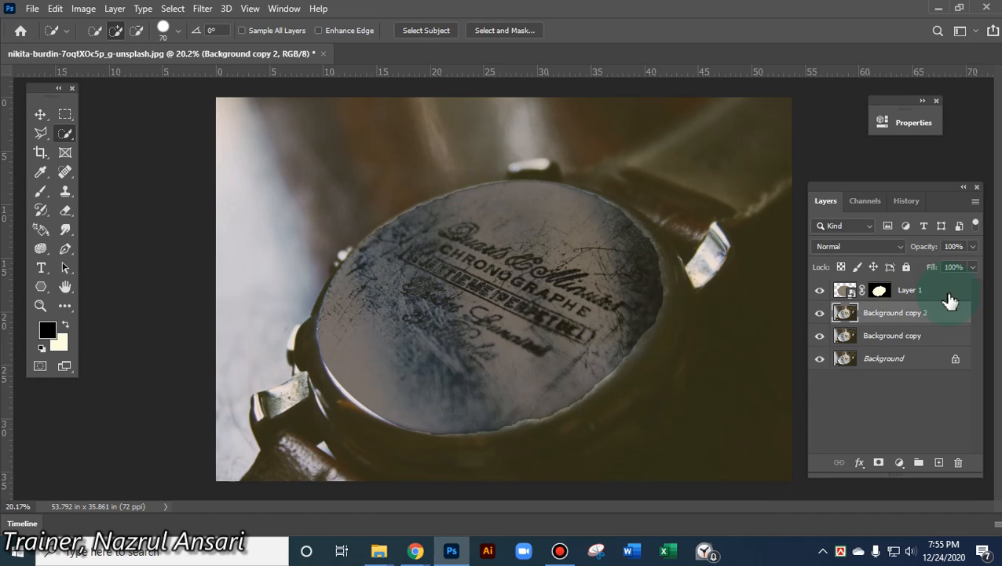
# Rename the lower Background duplicate as light and the upper one as dark, and leave all layers deselected
pyautogui.doubleClick(894, 335)
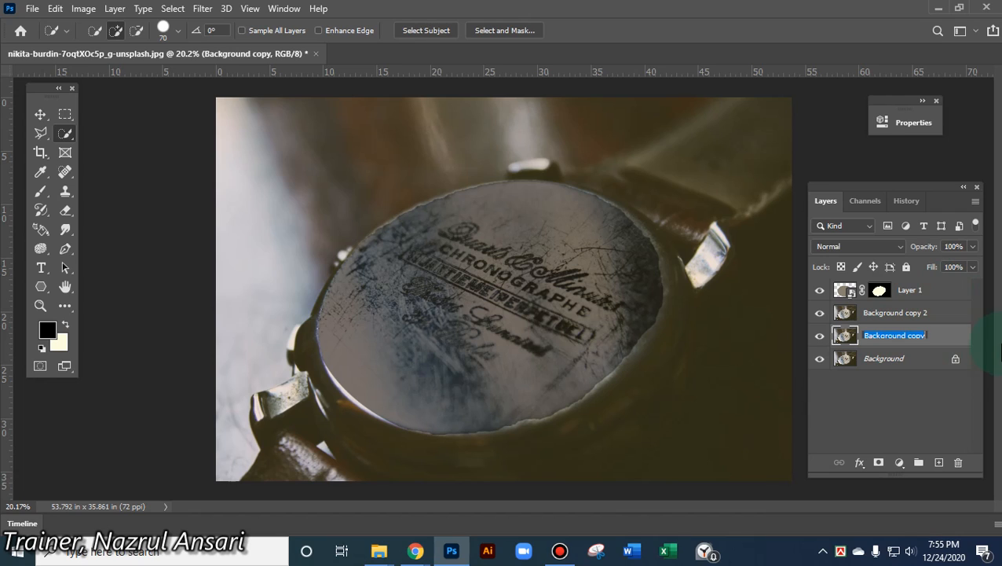
pyautogui.write('ligh')
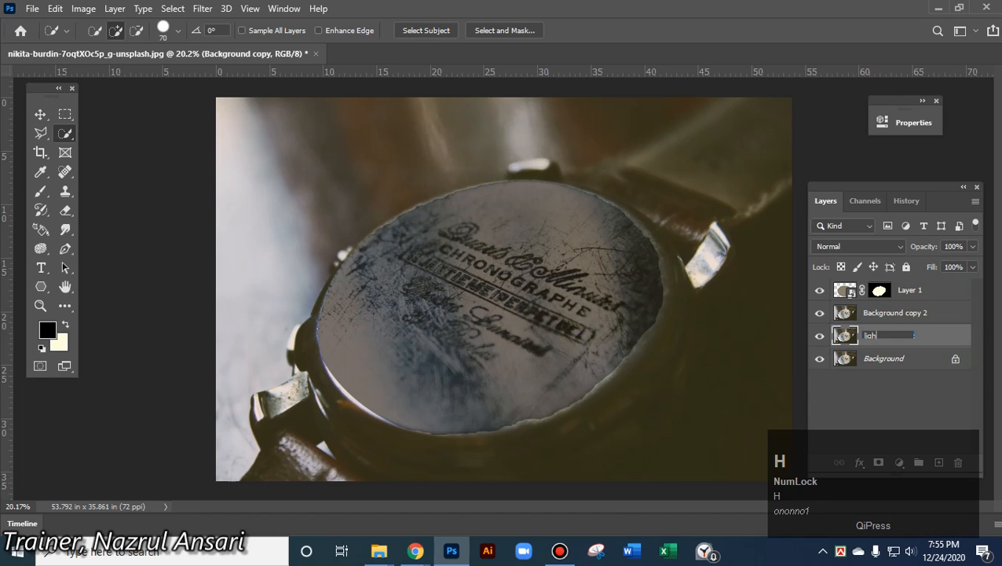
pyautogui.write('t')
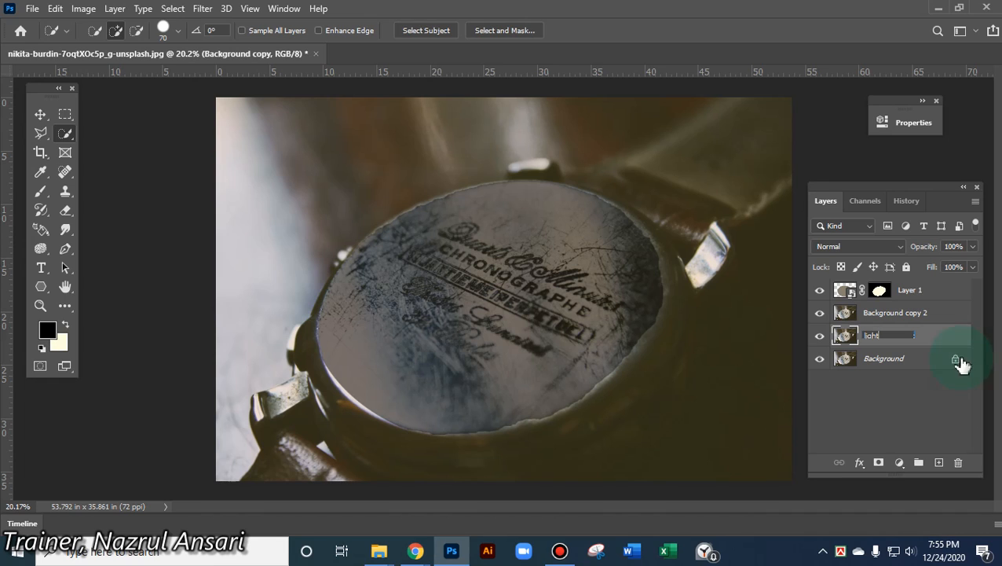
pyautogui.doubleClick(904, 313)
pyautogui.write('dark')
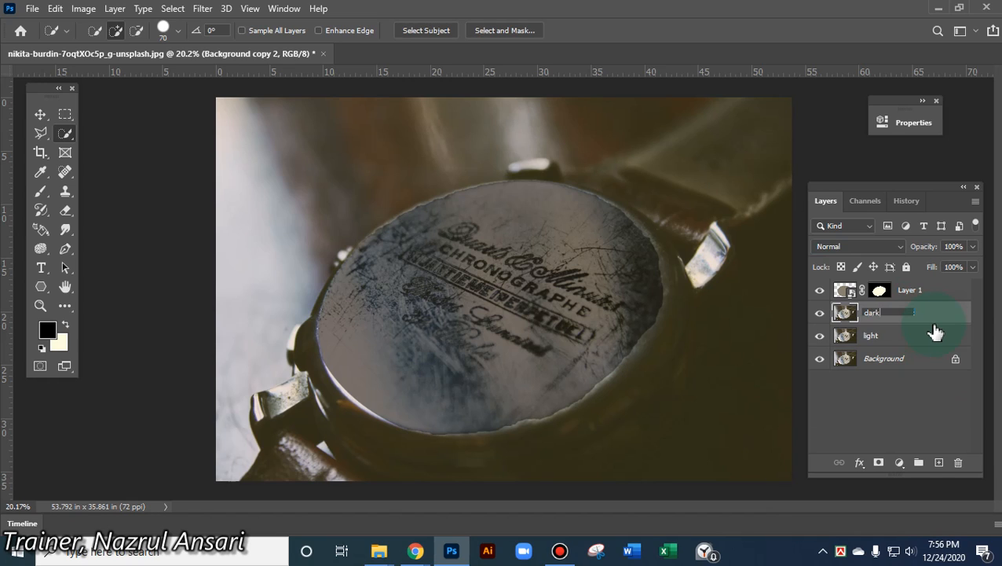
pyautogui.click(860, 394)
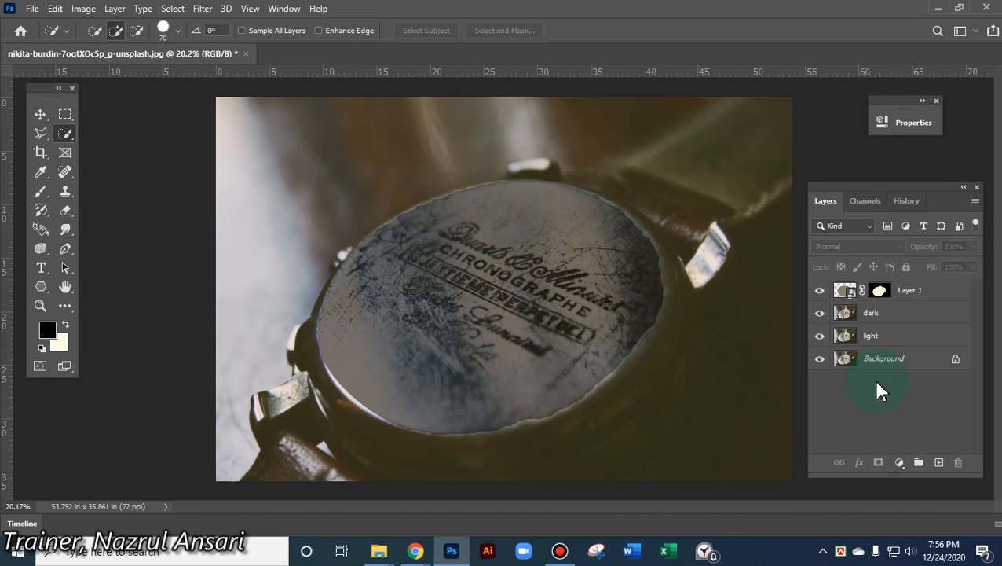
# Reorder the layers so that light is topmost, followed by dark, with Layer 1 directly above the Background
pyautogui.moveTo(879, 291)
pyautogui.mouseDown()
pyautogui.moveTo(870, 285)
pyautogui.moveTo(871, 299)
pyautogui.mouseUp()
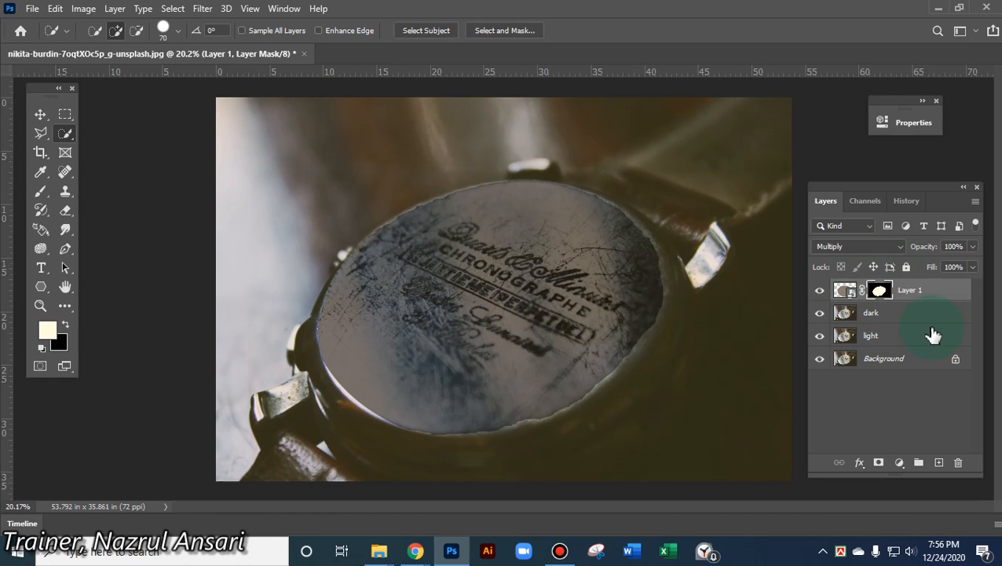
pyautogui.hotkey('ctrl', 'z')
pyautogui.moveTo(879, 292); pyautogui.dragTo(878, 313)
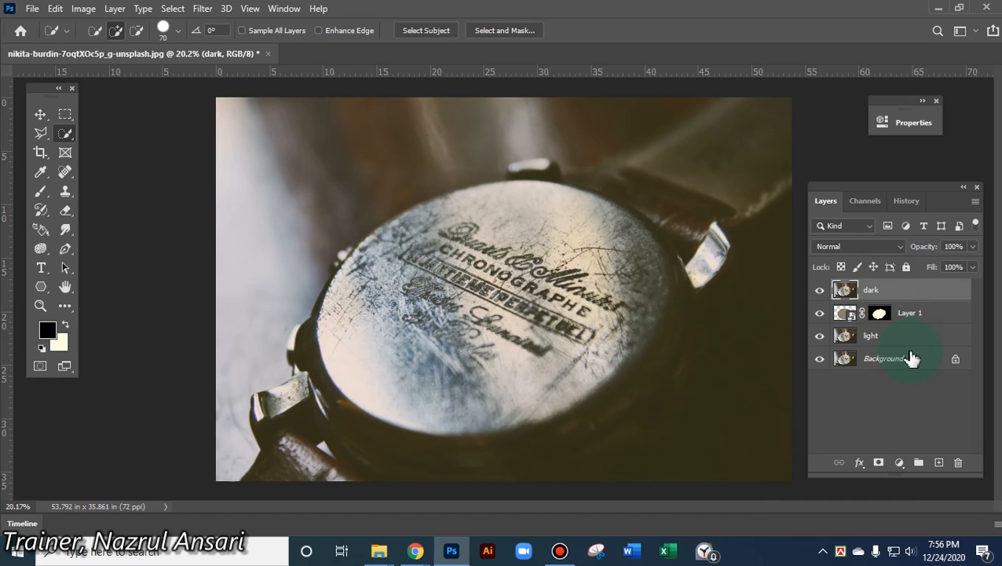
pyautogui.moveTo(845, 335); pyautogui.dragTo(890, 286)
# Rename the masked Layer 1 as Place
pyautogui.doubleClick(912, 337)
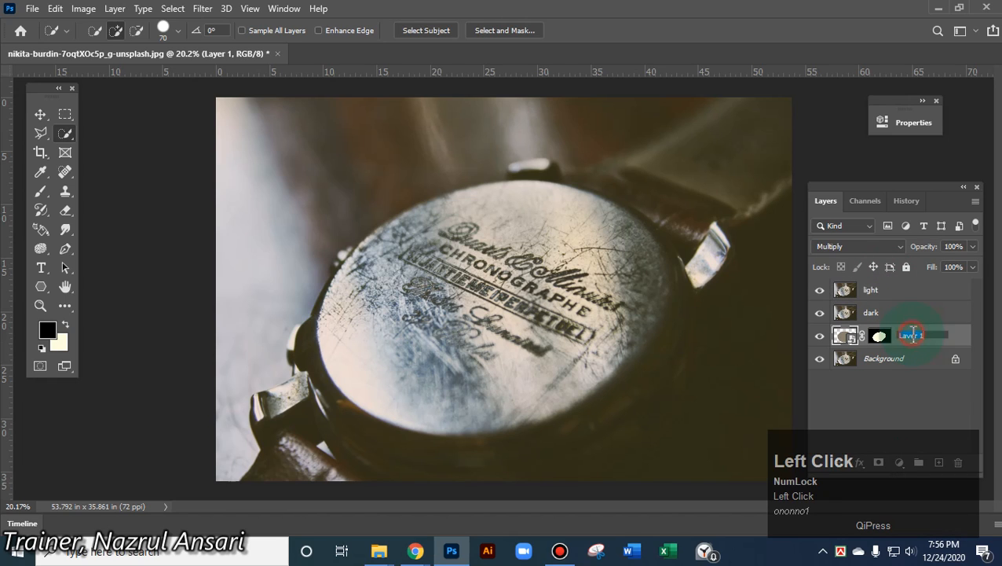
pyautogui.press('shift')
pyautogui.write('Place')
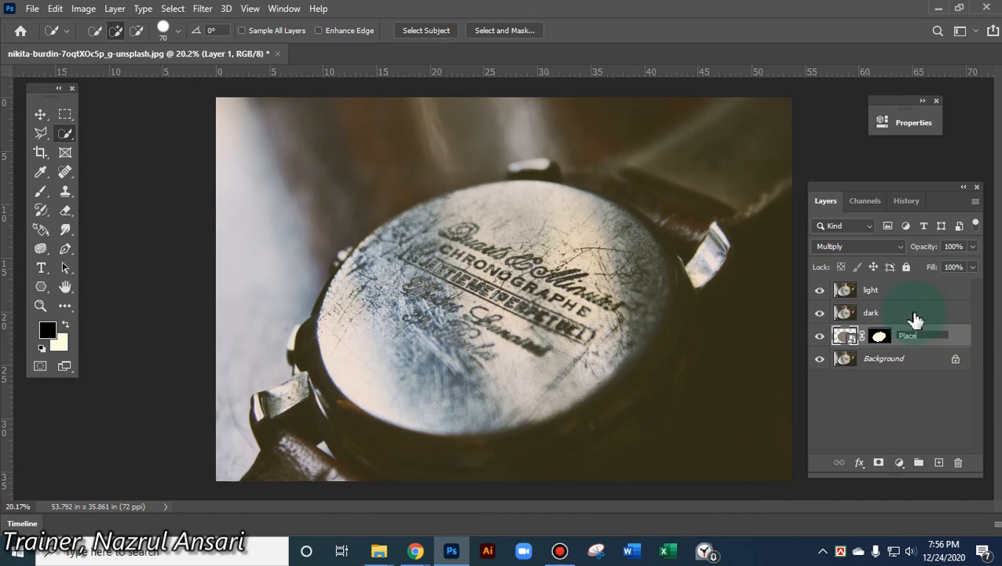
# Confirm the name Place for the masked smart object layer and select the dark layer
pyautogui.click(897, 311)
pyautogui.click(891, 289)
pyautogui.click(887, 312)
pyautogui.click(887, 292)
pyautogui.click(889, 313)
pyautogui.click(888, 292)
pyautogui.click(890, 313)
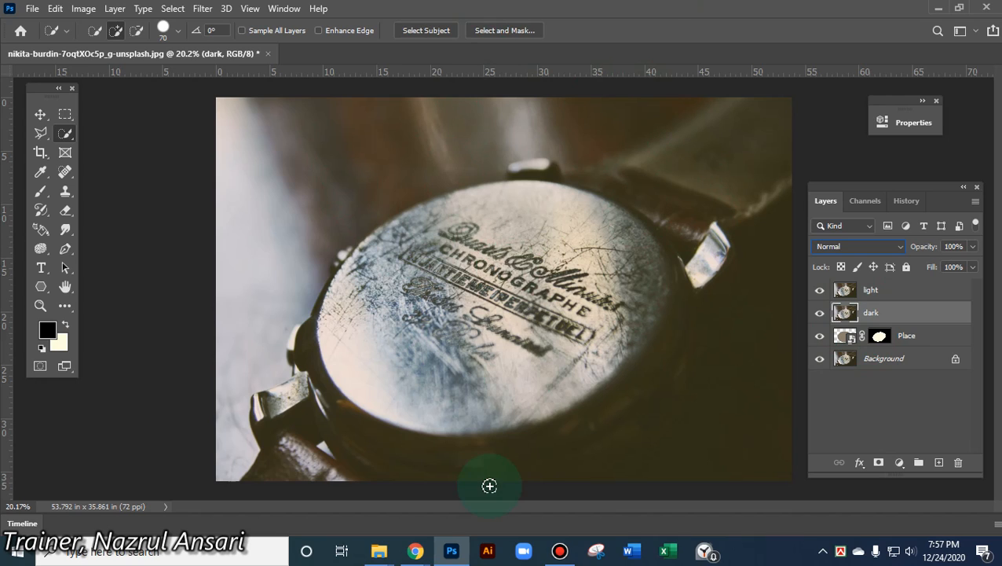
# Mute and unmute the microphone in the Google Meet call in Chrome, and return to Photoshop
pyautogui.click(417, 551)
pyautogui.click(344, 510)
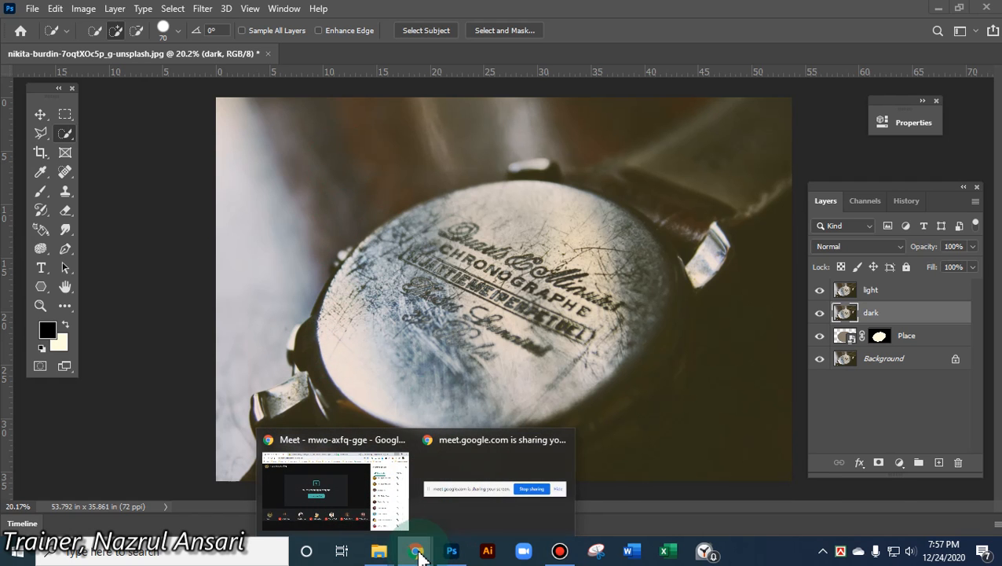
pyautogui.click(421, 550)
pyautogui.click(342, 503)
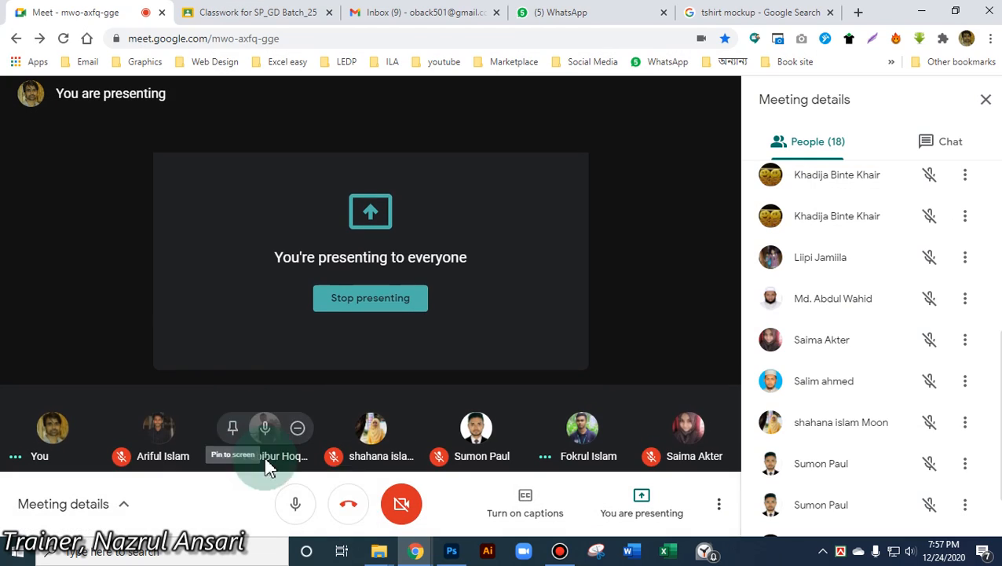
pyautogui.click(297, 505)
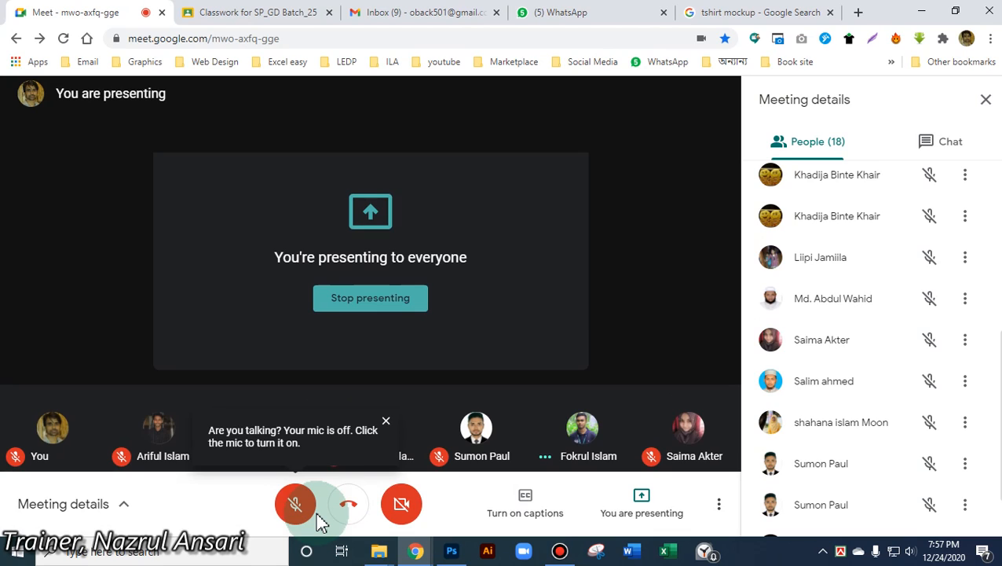
pyautogui.click(302, 509)
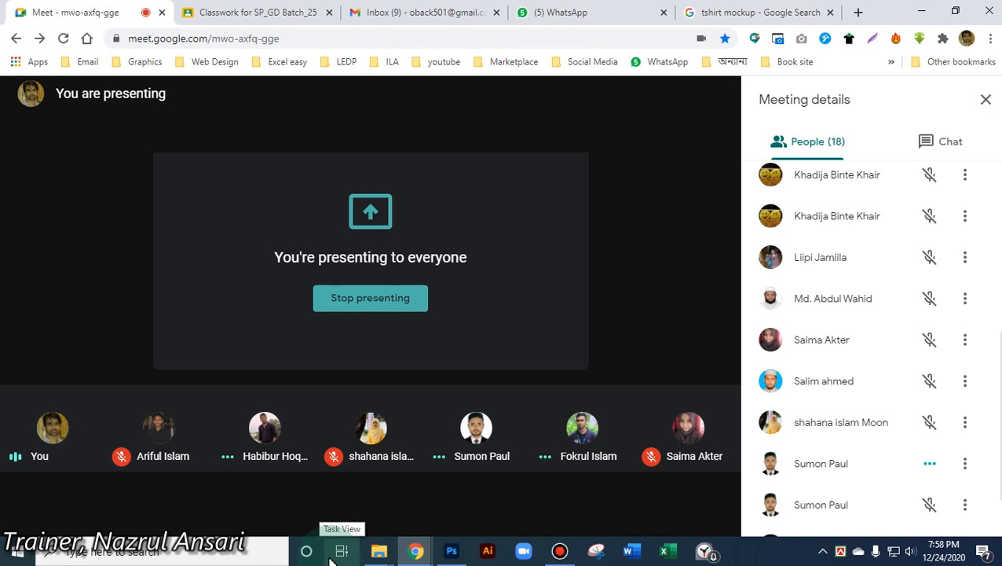
pyautogui.click(330, 558)
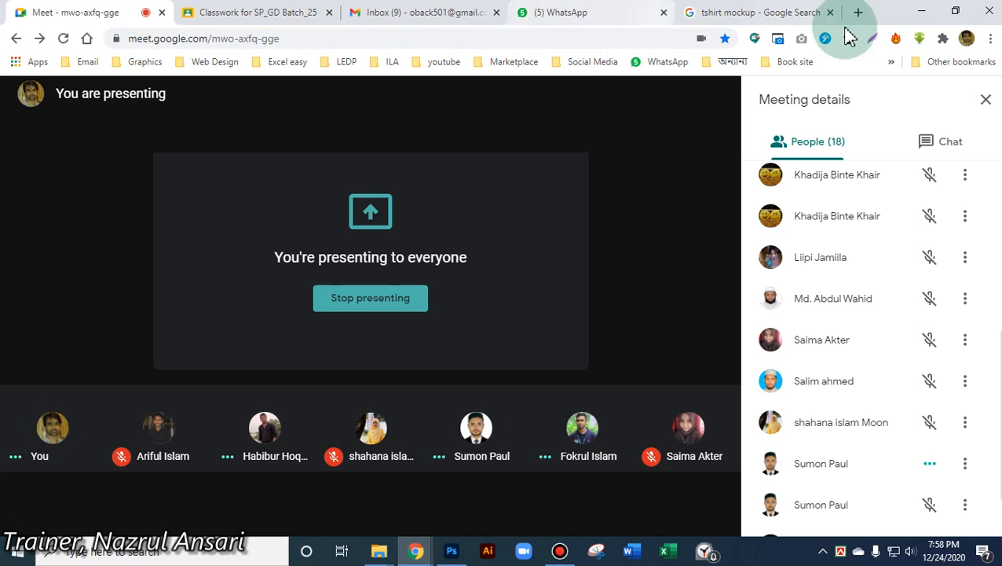
pyautogui.click(927, 17)
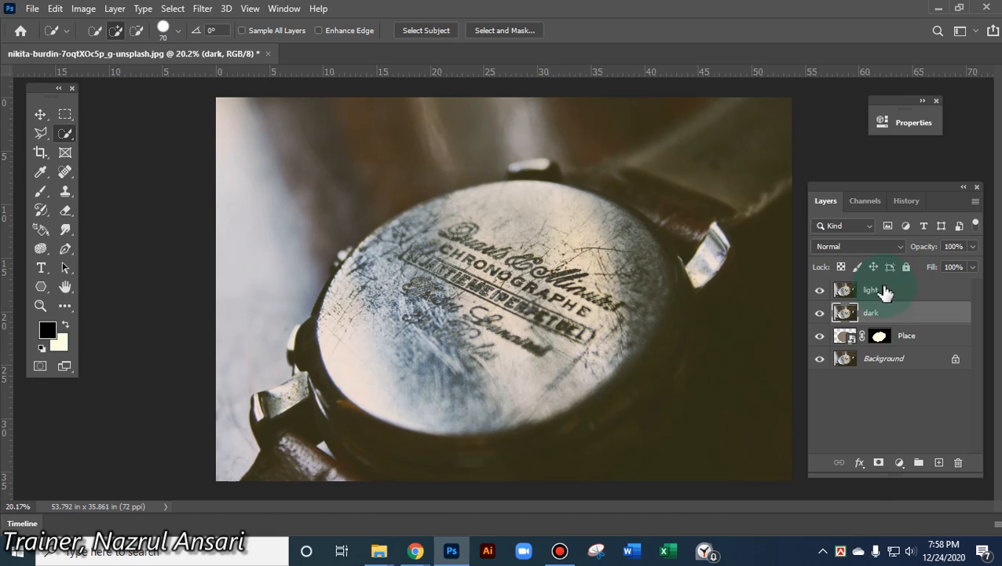
pyautogui.click(883, 291)
pyautogui.click(893, 313)
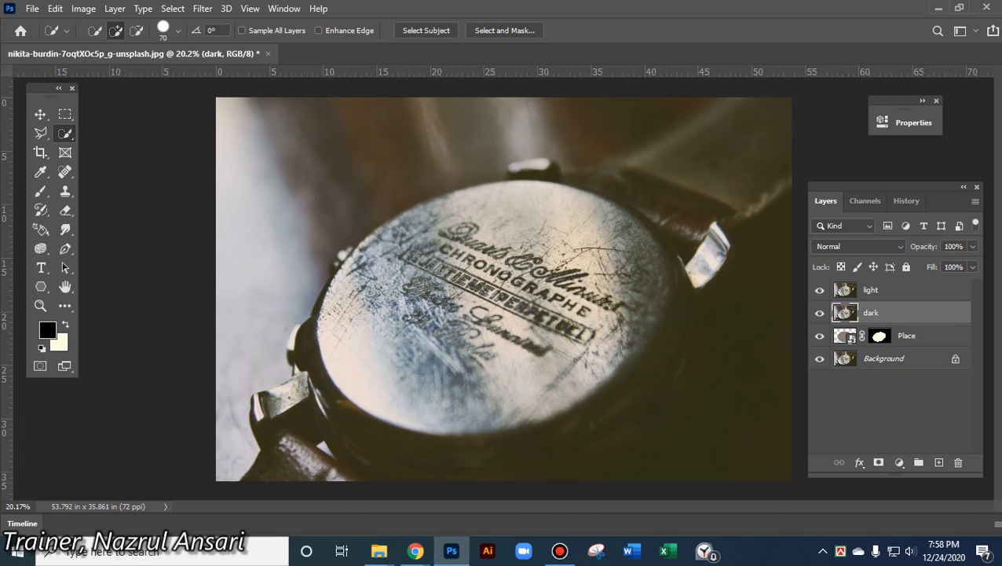
pyautogui.click(50, 179)
pyautogui.click(44, 204)
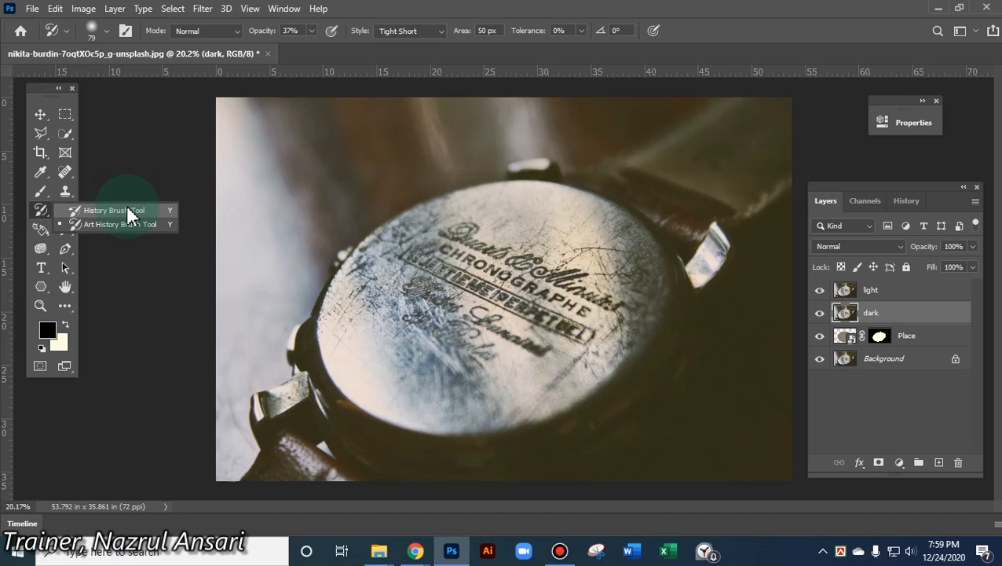
pyautogui.click(43, 210)
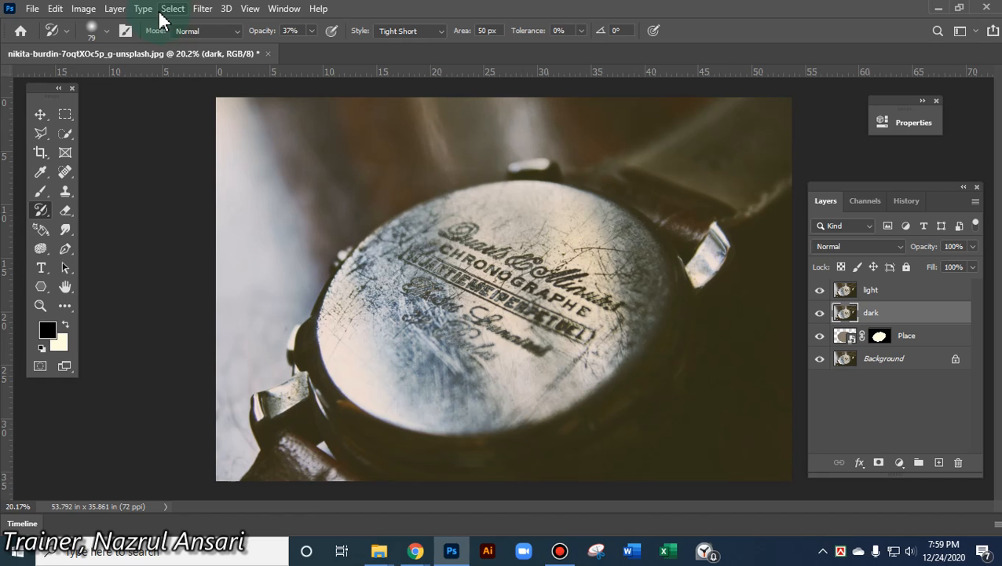
# Desaturate the dark layer and hide the light layer above it
pyautogui.click(84, 8)
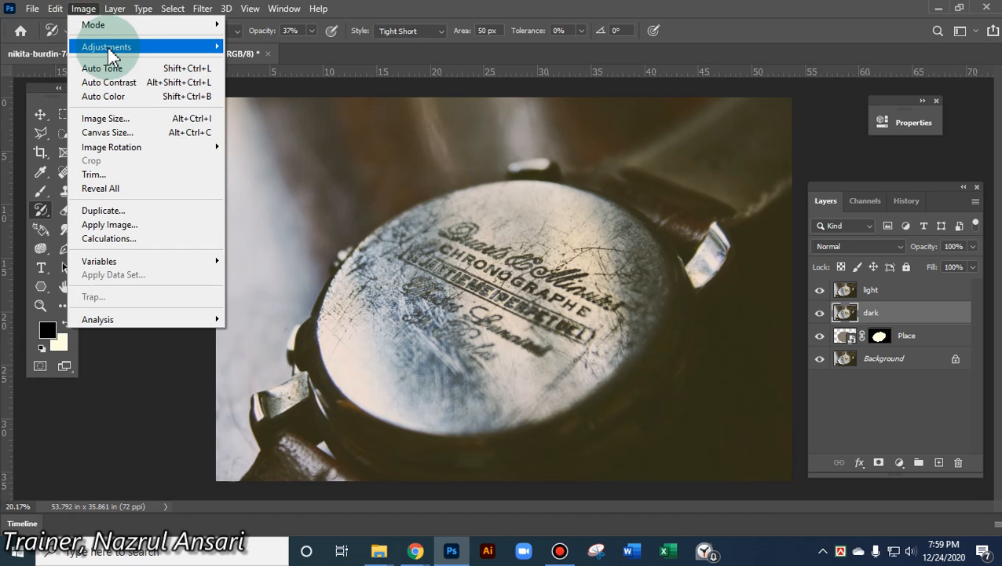
pyautogui.moveTo(108, 50)
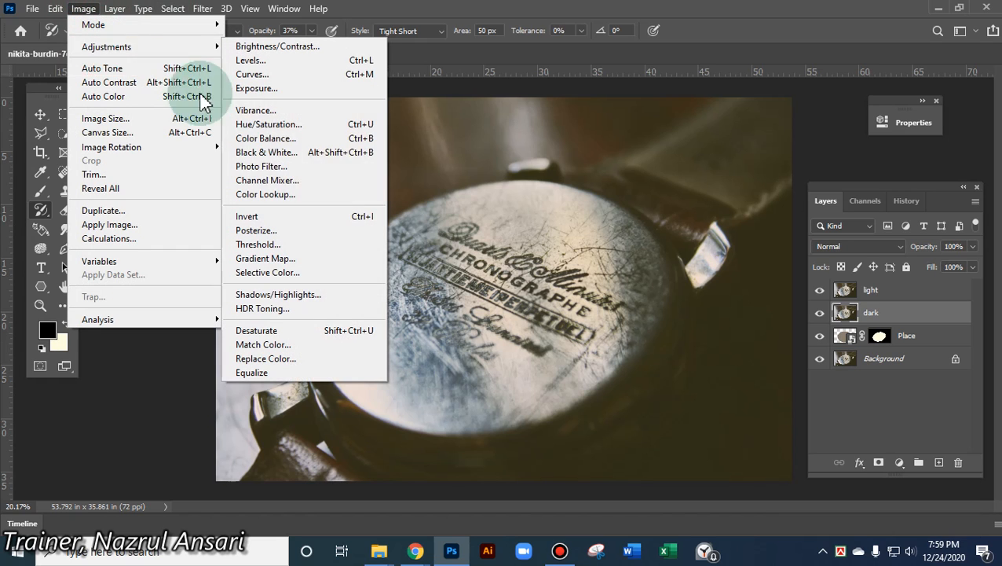
pyautogui.click(346, 330)
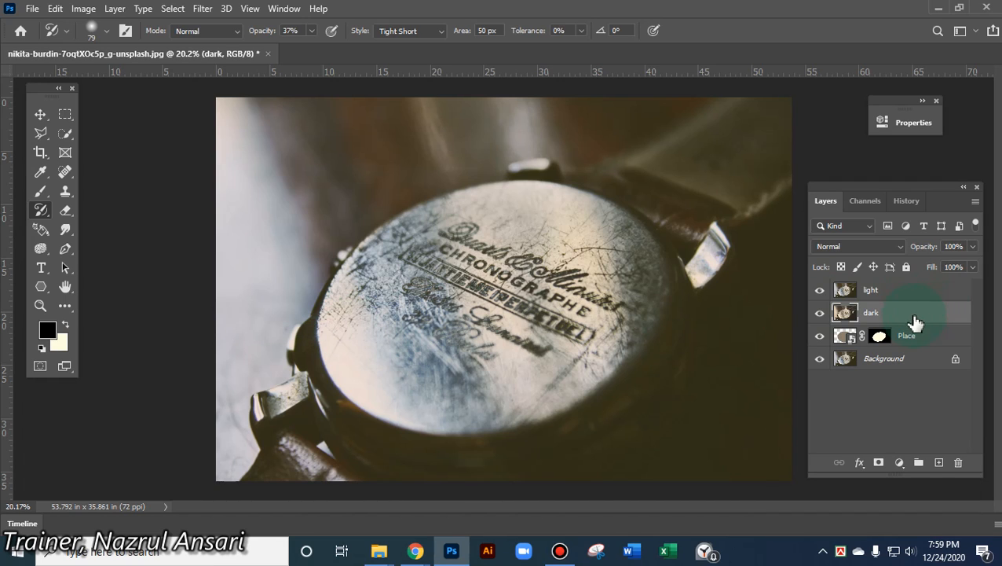
pyautogui.click(820, 290)
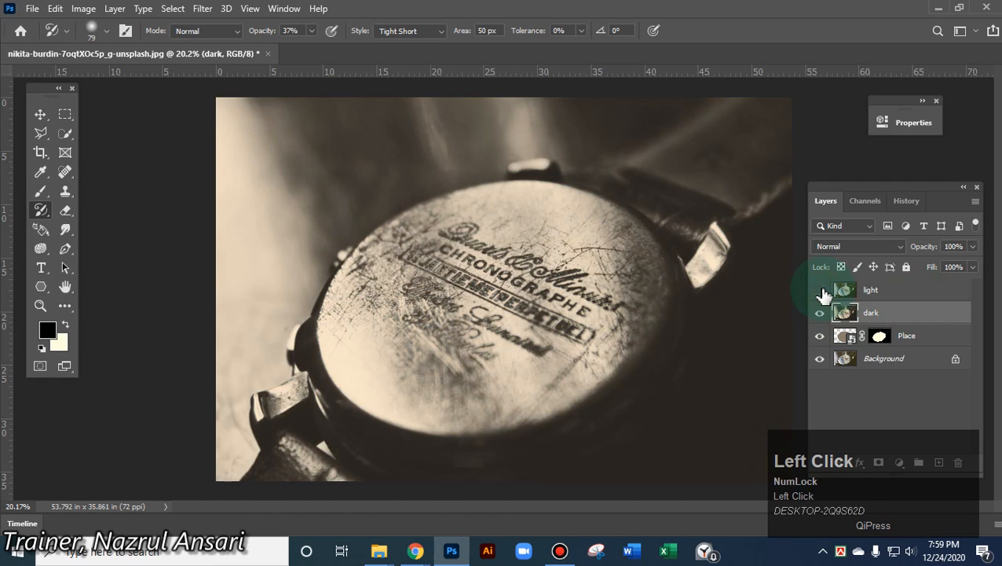
pyautogui.hotkey('ctrl', 'z')
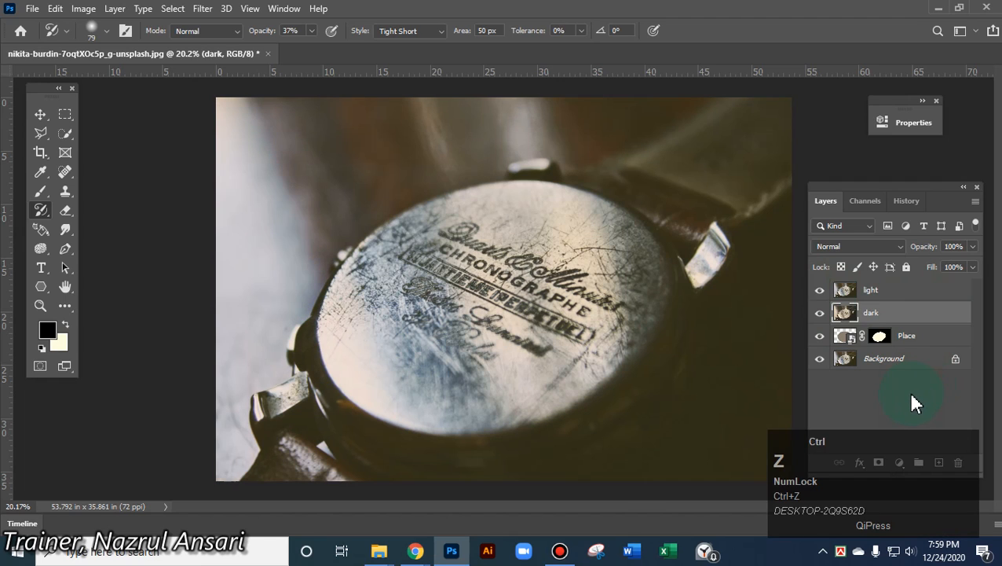
pyautogui.click(820, 290)
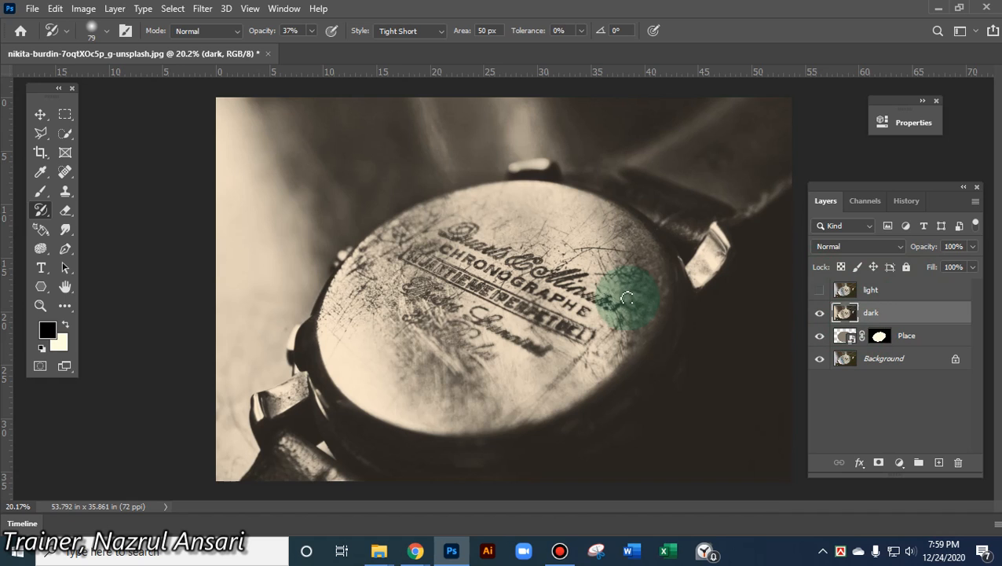
# Apply Desaturate to the dark layer again, and undo and redo it for comparison
pyautogui.click(84, 8)
pyautogui.moveTo(100, 48)
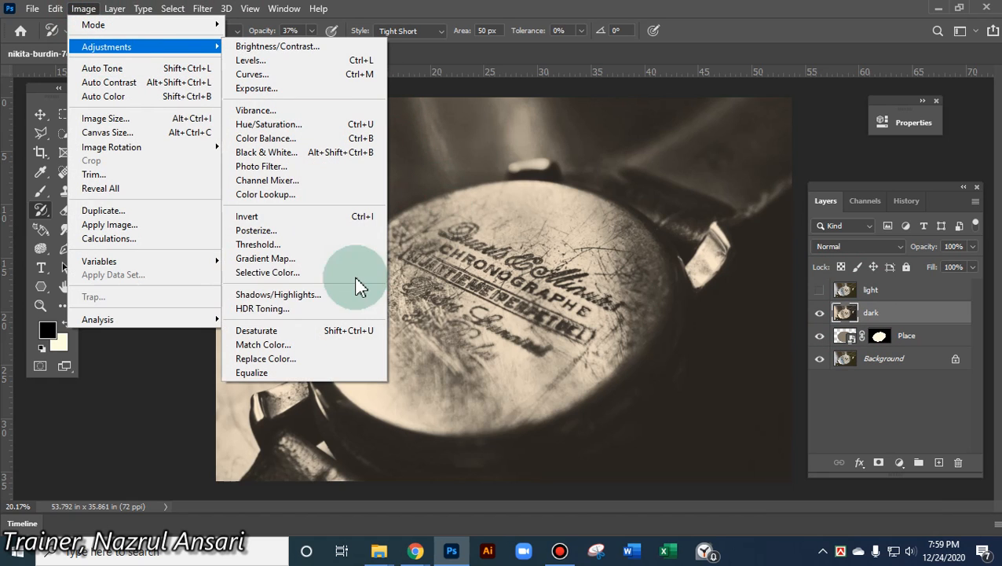
pyautogui.click(358, 331)
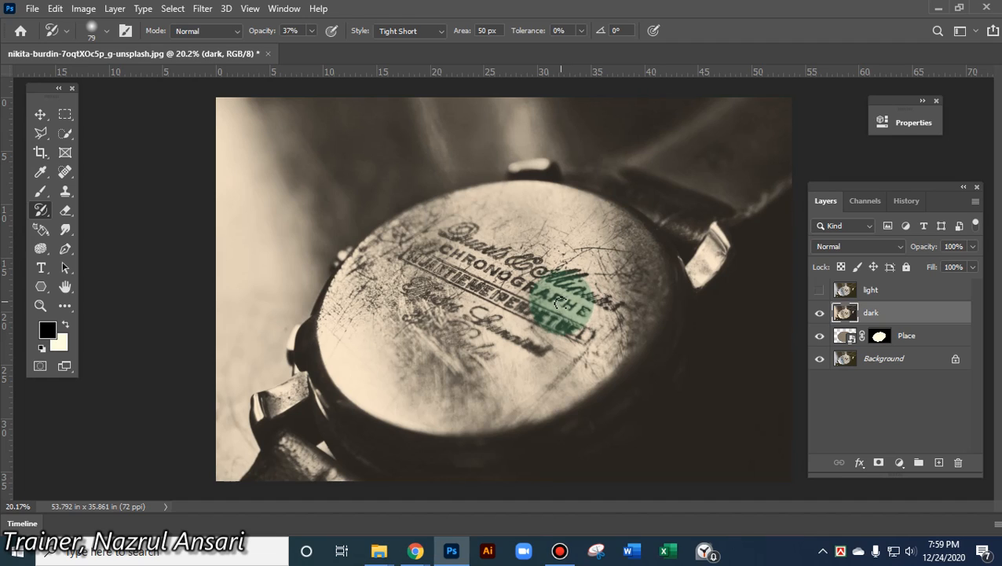
pyautogui.click(756, 368)
pyautogui.hotkey('ctrl', 'z')
pyautogui.hotkey('ctrl', 'shift', 'z')
pyautogui.click(854, 313)
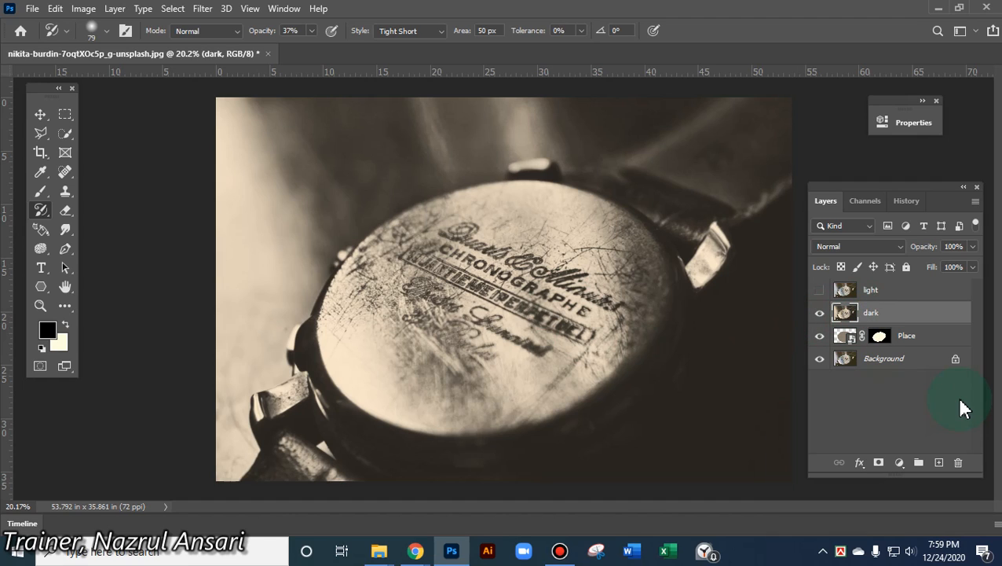
# Toggle the light layer's visibility to compare the colour image with the desaturated dark layer
pyautogui.click(820, 291)
pyautogui.click(820, 291)
pyautogui.click(820, 292)
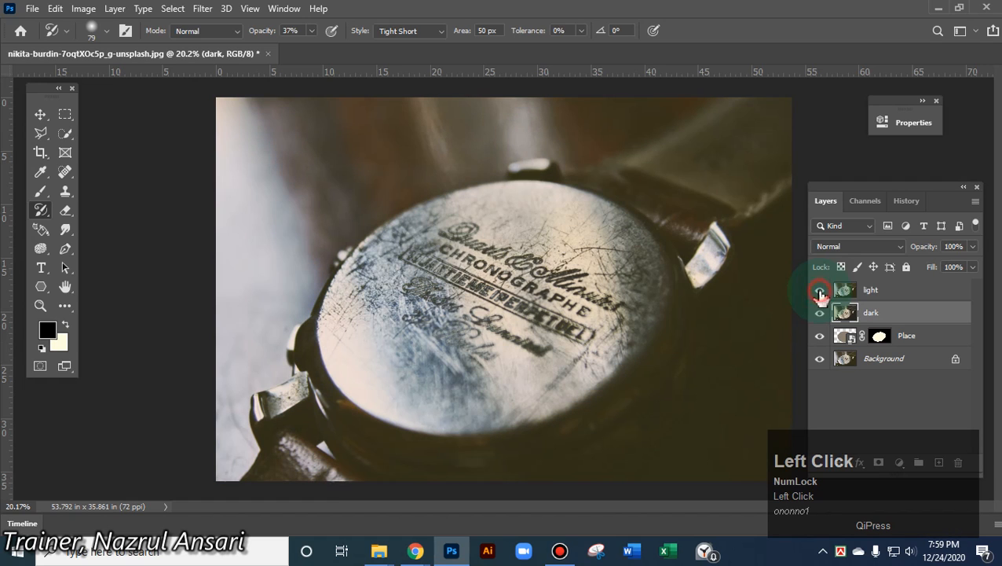
pyautogui.click(820, 292)
pyautogui.click(820, 292)
pyautogui.click(820, 291)
pyautogui.click(820, 292)
pyautogui.click(820, 291)
pyautogui.click(820, 291)
pyautogui.click(822, 292)
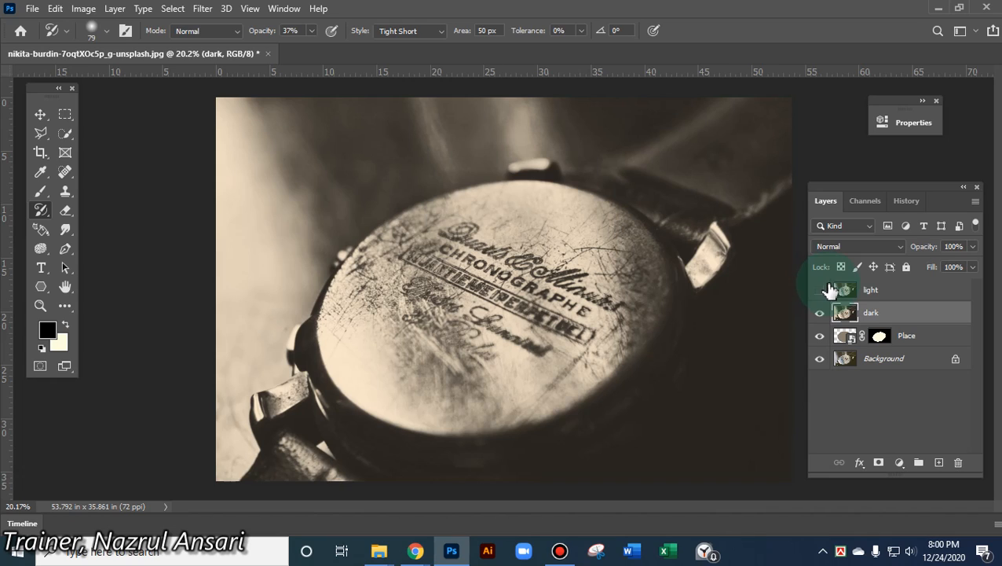
# Clip the dark layer to the Place layer below it with a clipping mask
pyautogui.doubleClick(872, 314)
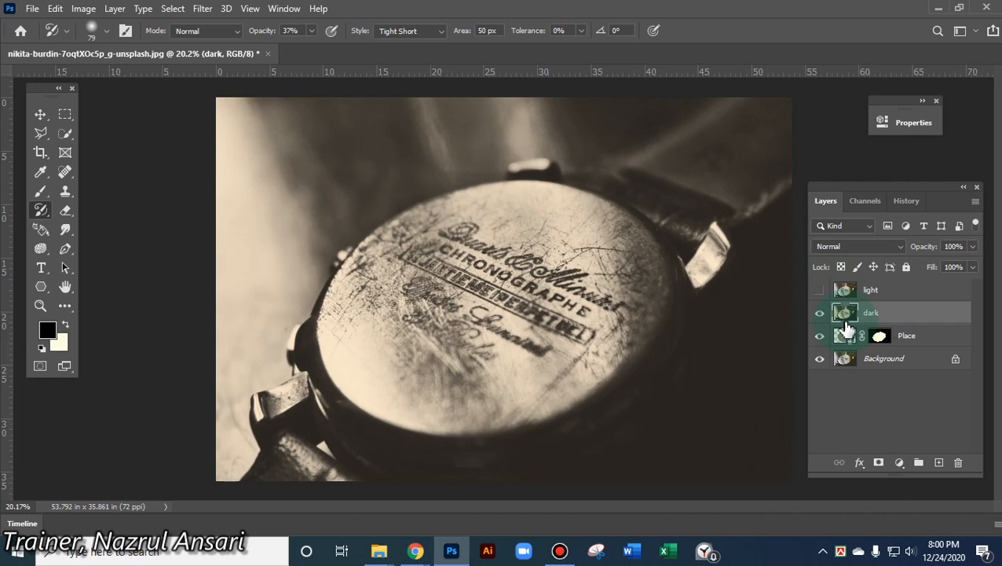
pyautogui.keyDown('alt'); pyautogui.click(846, 323); pyautogui.keyUp('alt')
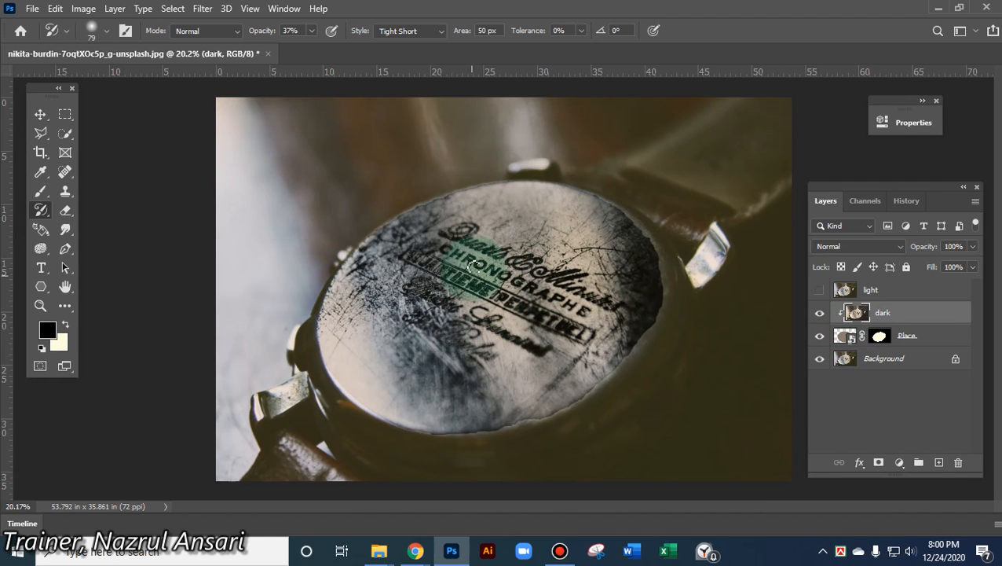
# Toggle the clipped dark layer's visibility to compare the watch back with and without its shading
pyautogui.click(820, 314)
pyautogui.click(820, 314)
pyautogui.click(820, 314)
pyautogui.click(820, 314)
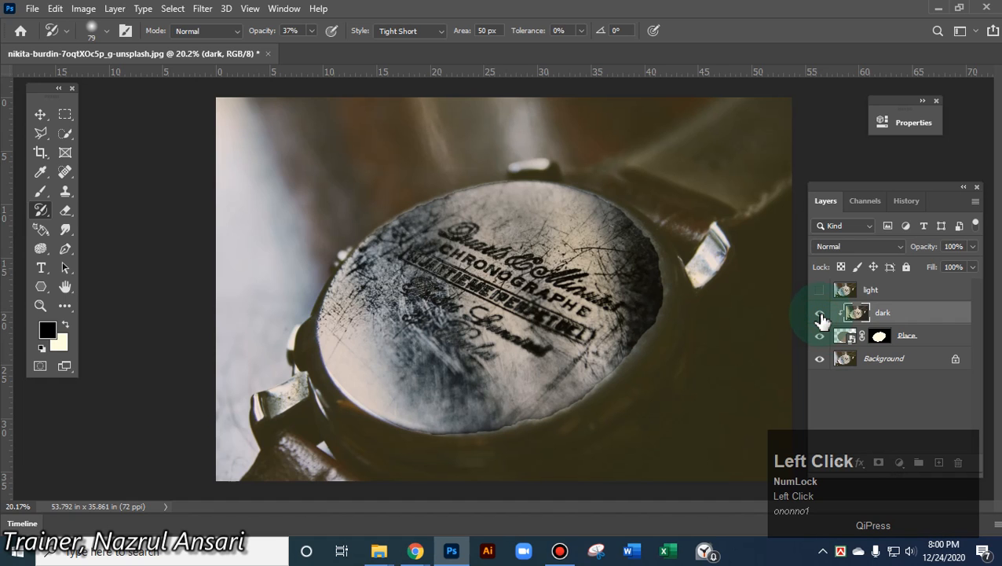
pyautogui.click(820, 316)
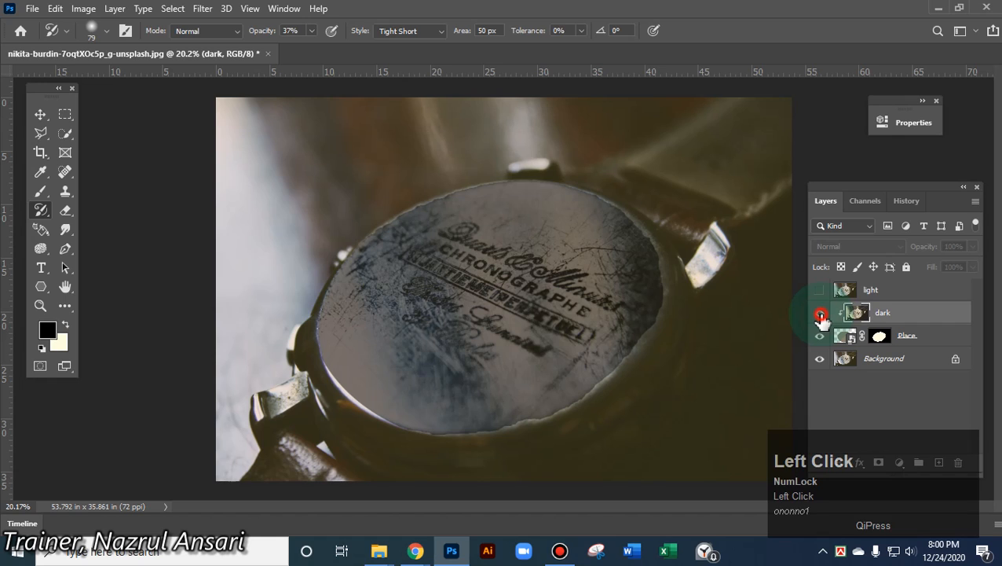
pyautogui.click(820, 315)
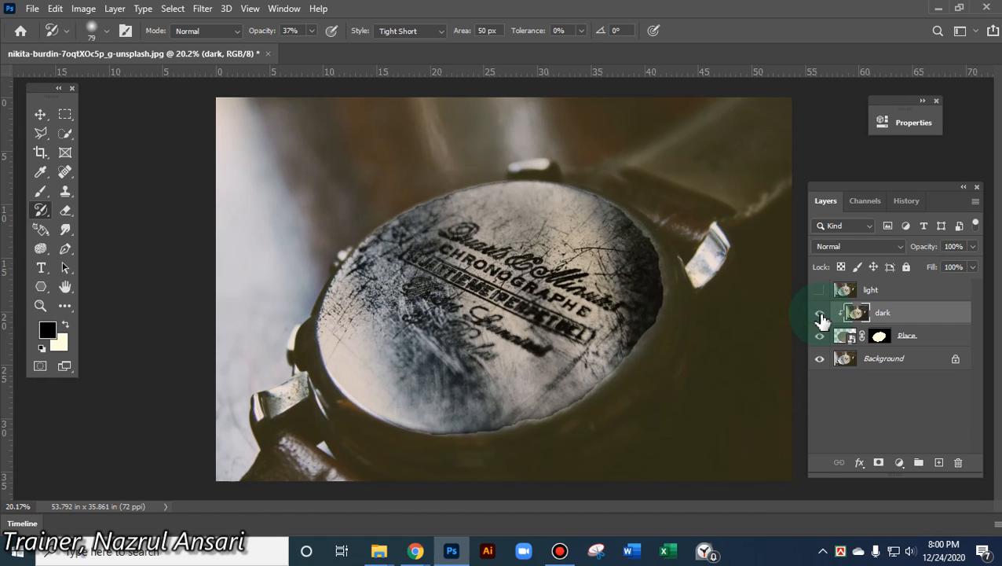
pyautogui.click(821, 316)
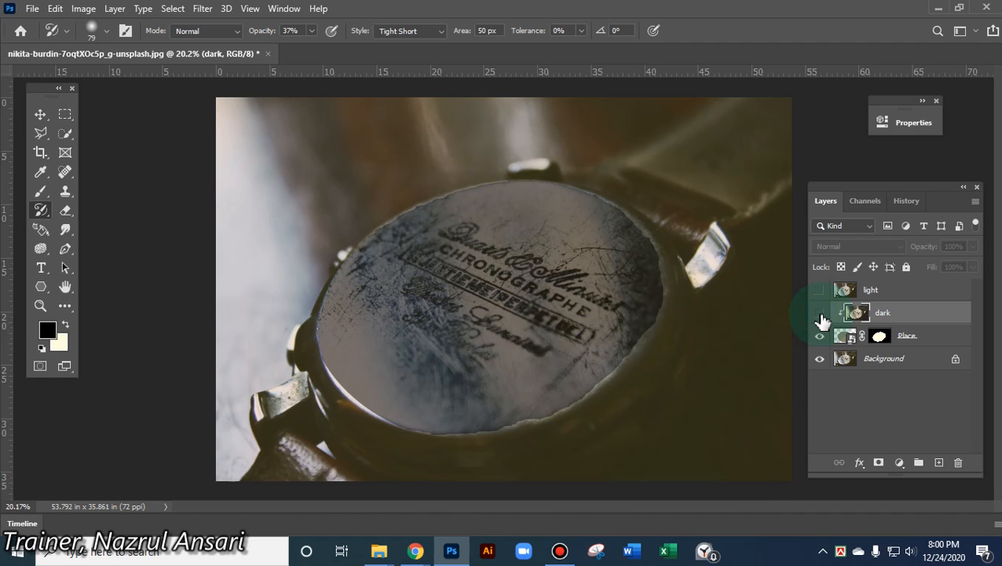
pyautogui.click(820, 316)
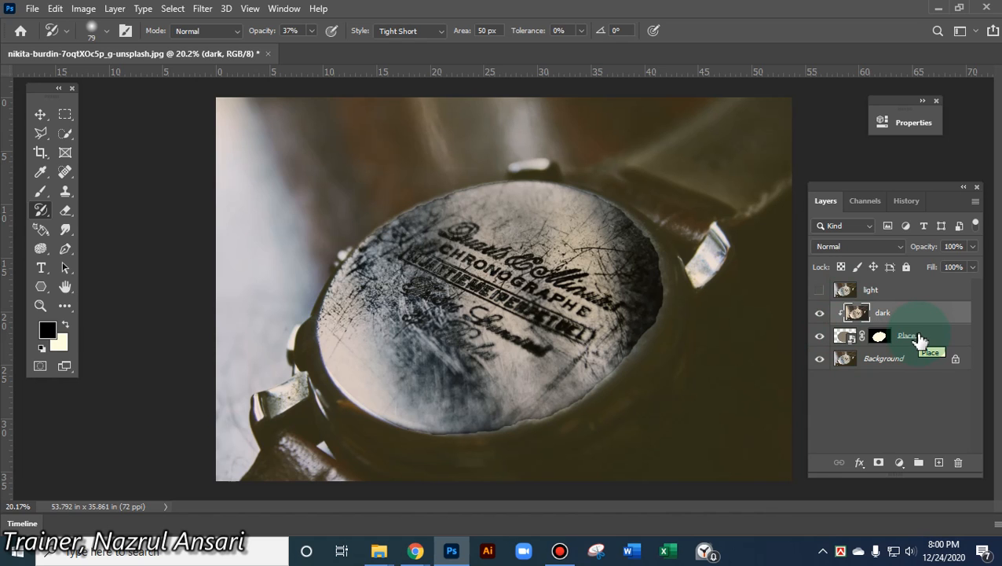
# Examine how the clipped dark layer fills the Place shape with the Background hidden, and show the Background again
pyautogui.click(819, 360)
pyautogui.click(819, 360)
pyautogui.click(820, 360)
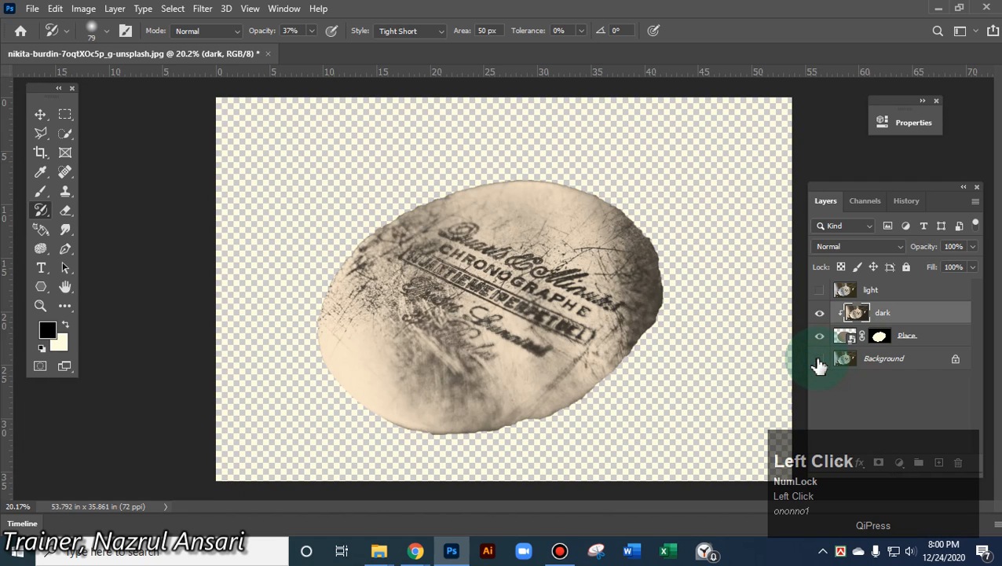
pyautogui.click(819, 313)
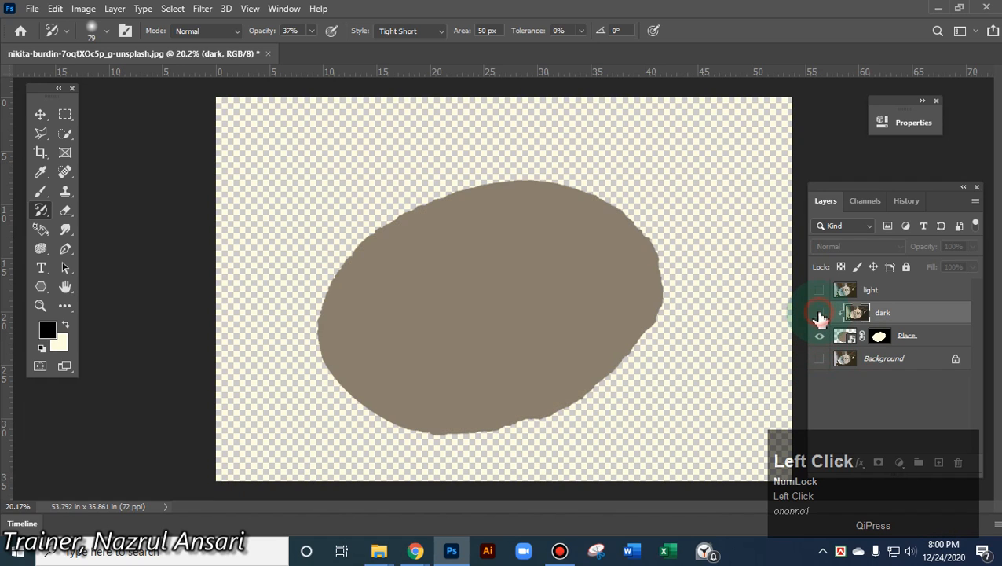
pyautogui.click(820, 314)
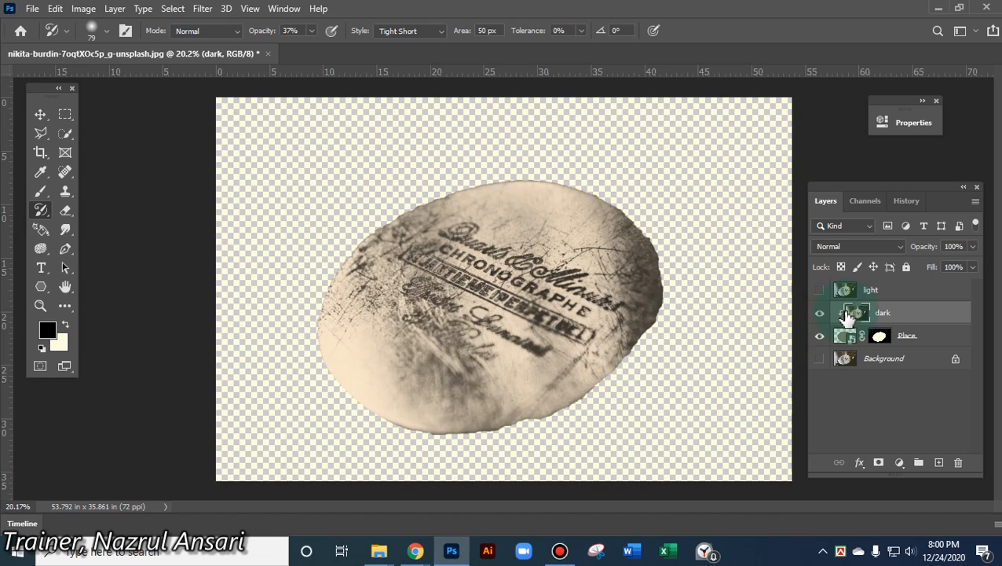
pyautogui.click(847, 316)
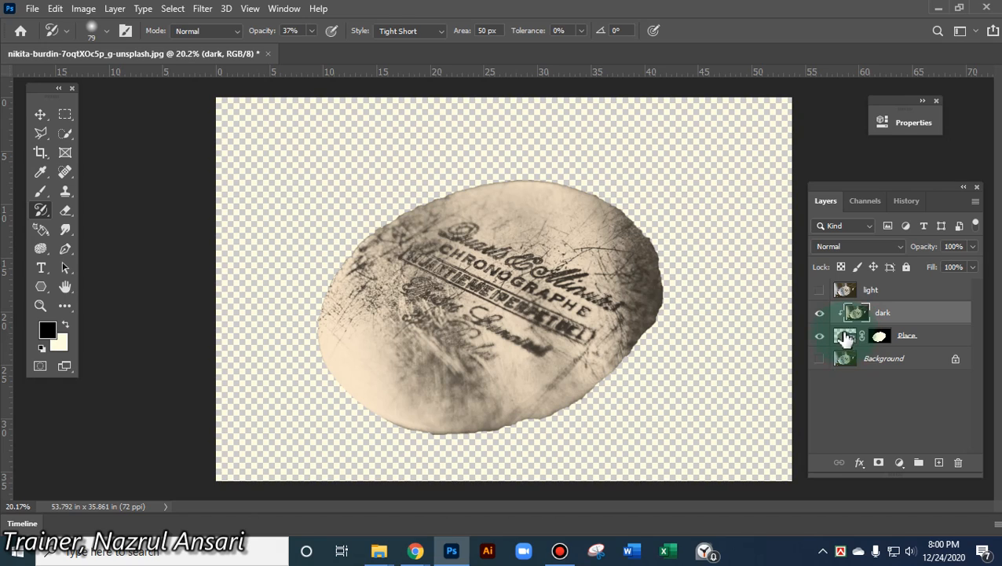
pyautogui.click(819, 336)
pyautogui.click(820, 336)
pyautogui.click(820, 359)
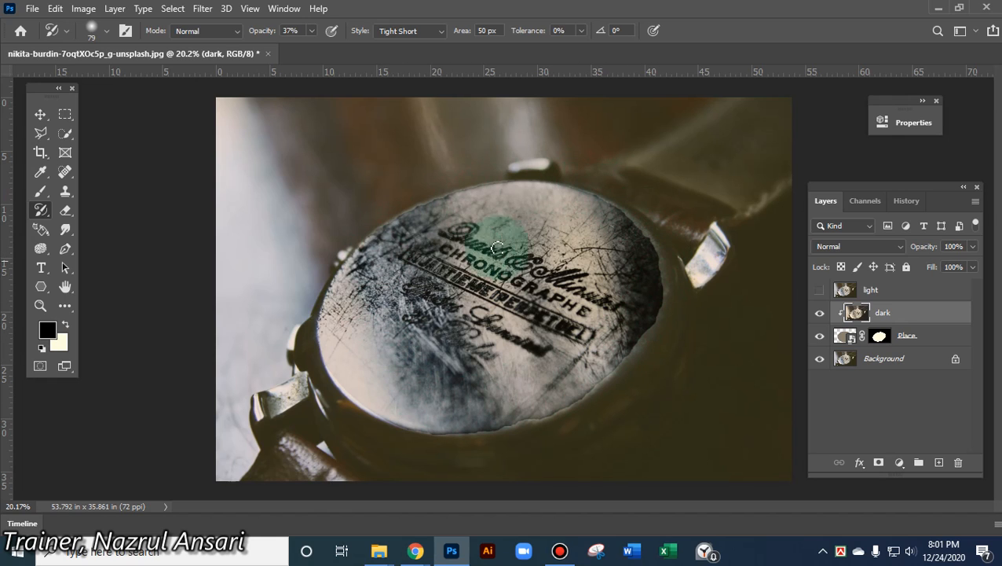
# Add a Curves adjustment layer above the dark layer
pyautogui.click(900, 463)
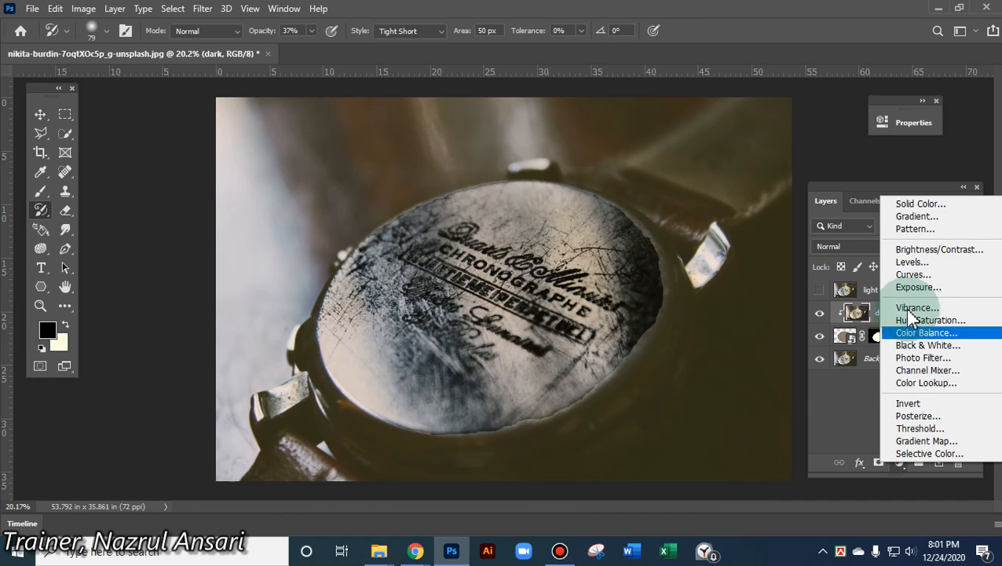
pyautogui.click(913, 275)
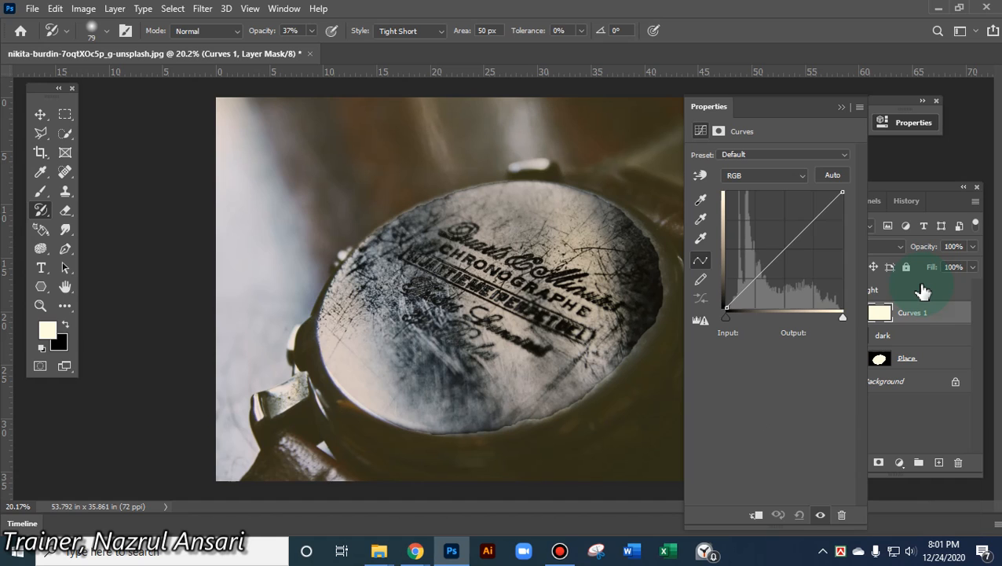
# Shape the Curves 1 adjustment with a highlight point at input 208, output 213, and a darkened midtone point at input 145, output 119
pyautogui.moveTo(800, 110); pyautogui.dragTo(239, 124)
pyautogui.click(260, 223)
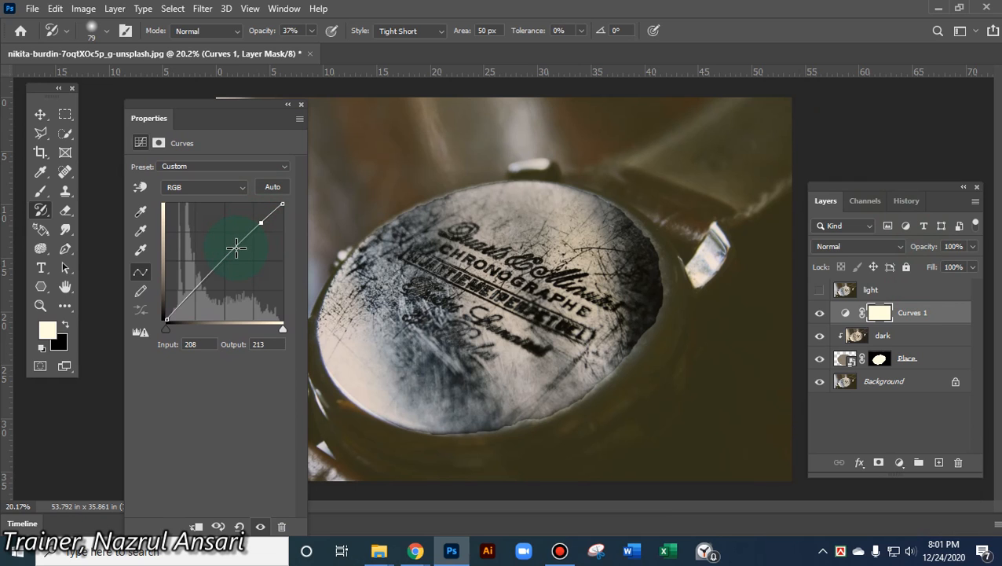
pyautogui.moveTo(226, 257)
pyautogui.mouseDown()
pyautogui.moveTo(208, 246)
pyautogui.moveTo(232, 266)
pyautogui.mouseUp()
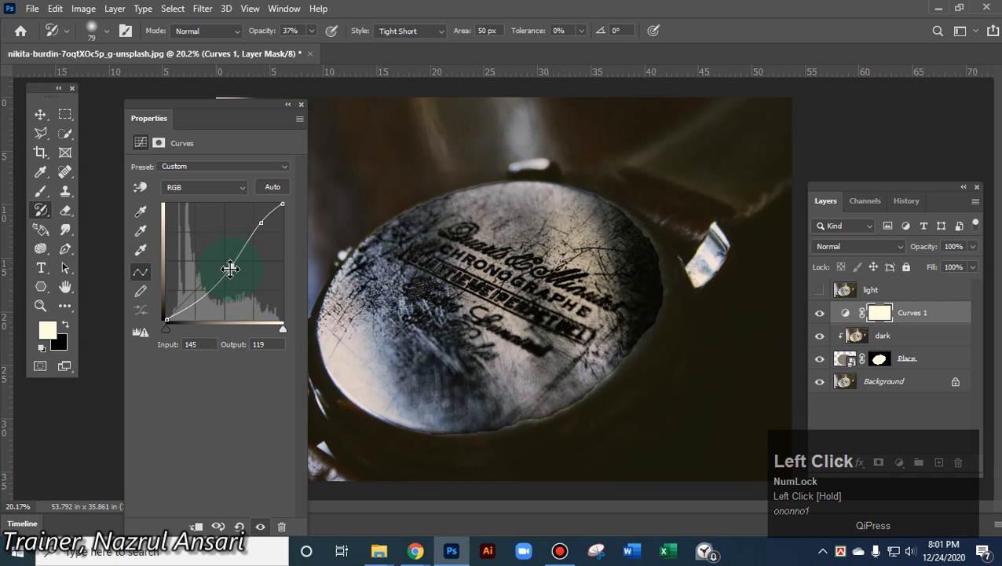
pyautogui.click(288, 104)
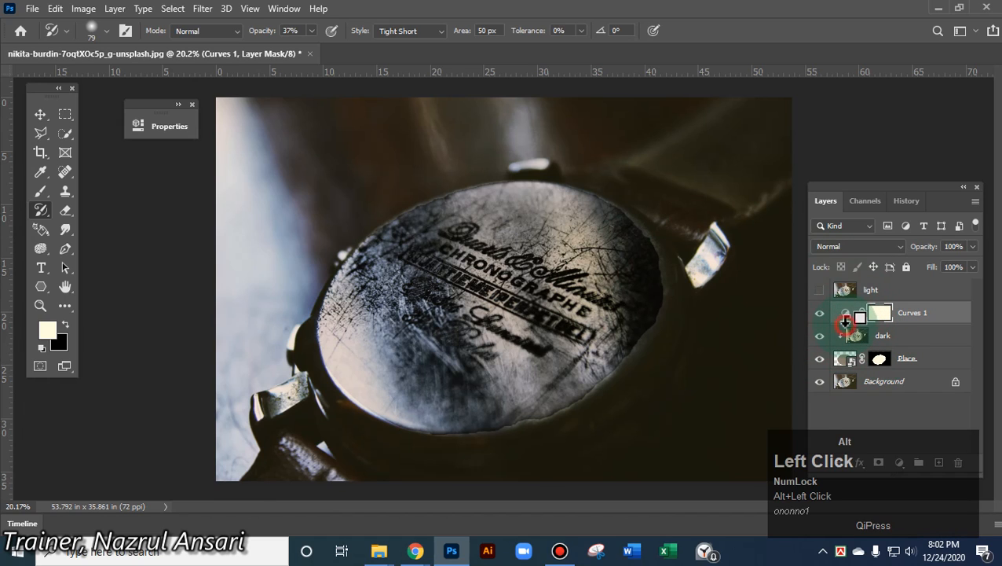
# Try clipping the Curves 1 adjustment to the layers below, try copying the Place mask to the dark layer, and undo both
pyautogui.keyDown('alt'); pyautogui.click(845, 325); pyautogui.keyUp('alt')
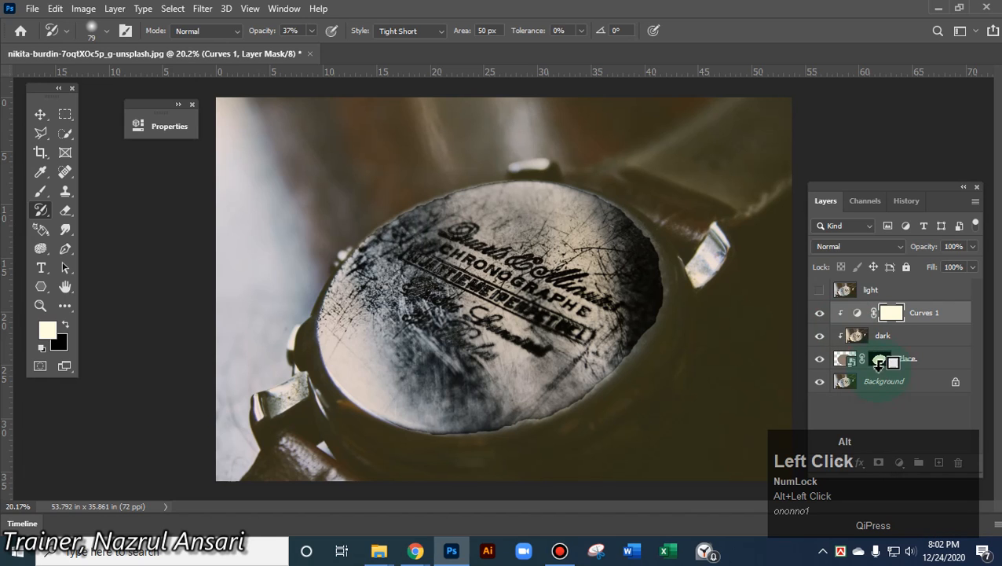
pyautogui.hotkey('ctrl', 'z')
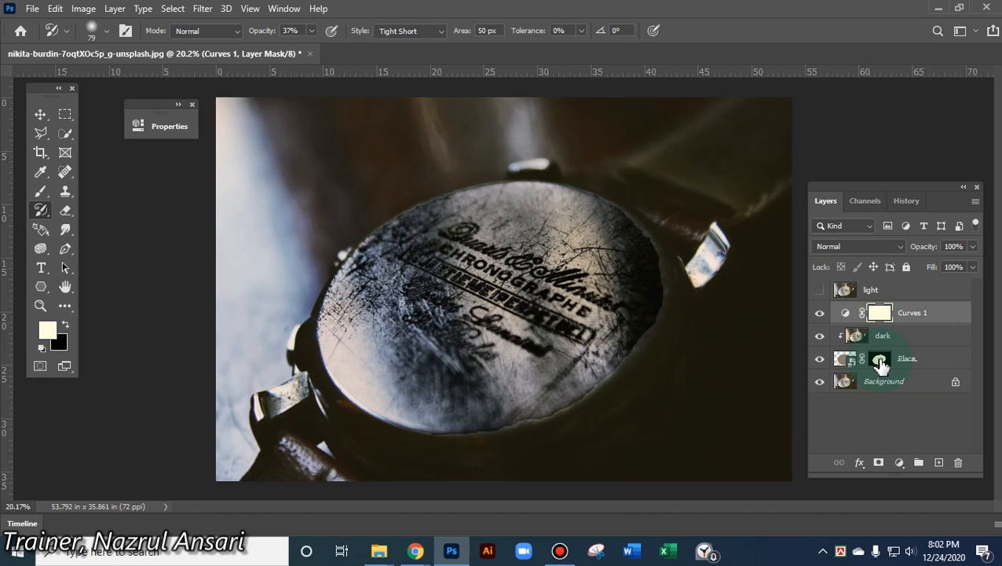
pyautogui.moveTo(880, 362); pyautogui.dragTo(897, 343)
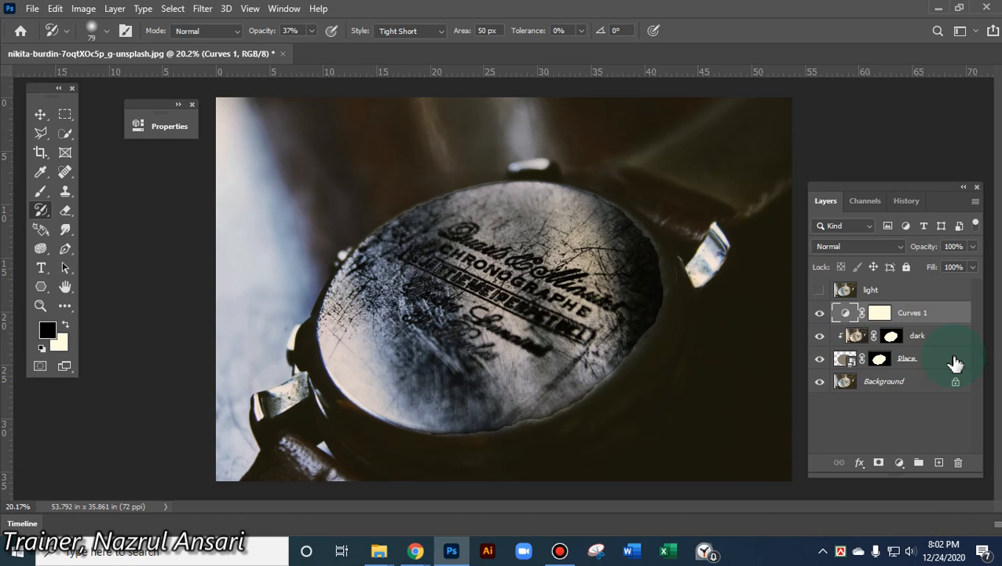
pyautogui.hotkey('ctrl', 'z')
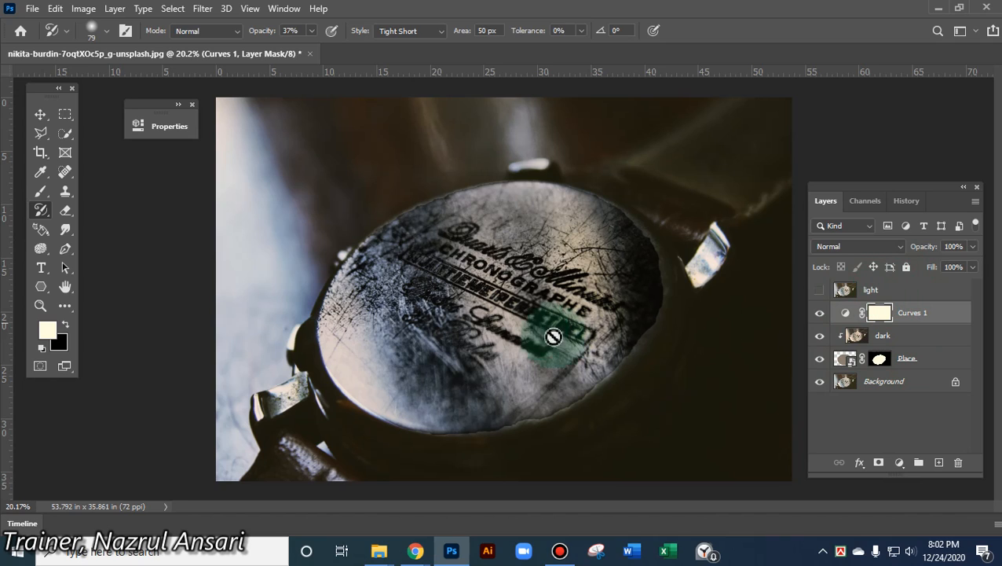
# Show the hidden light layer
pyautogui.click(115, 9)
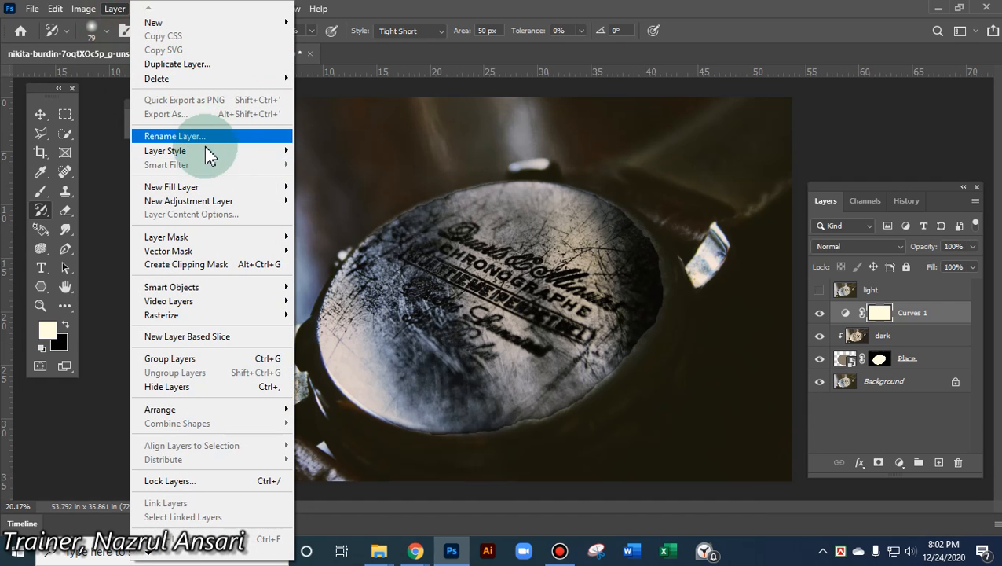
pyautogui.moveTo(239, 152)
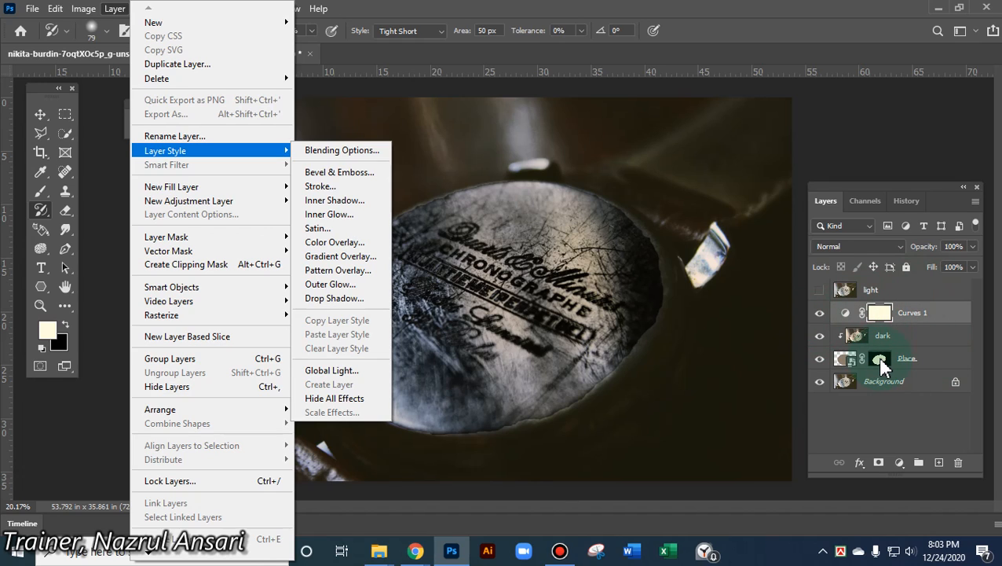
pyautogui.click(821, 290)
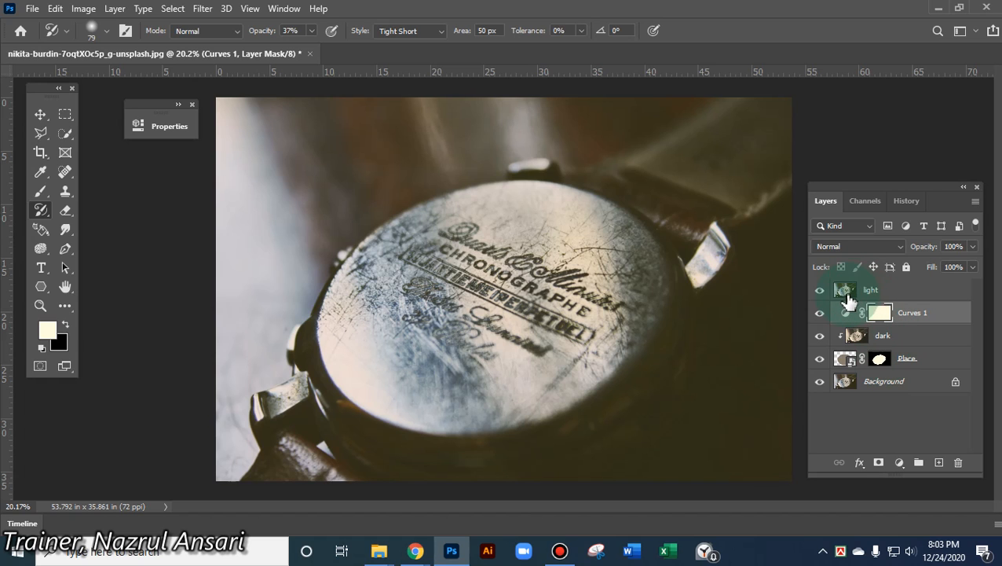
pyautogui.click(900, 463)
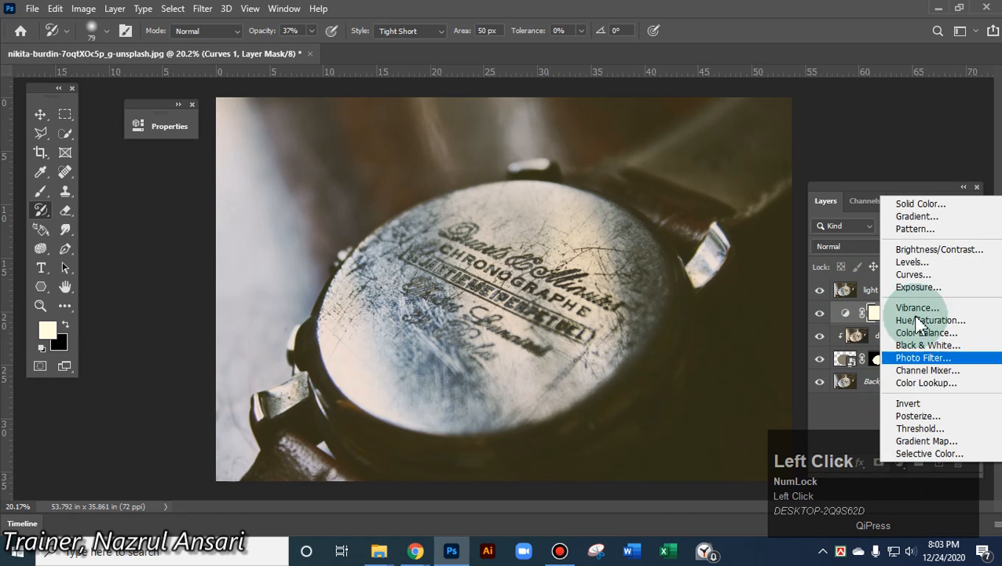
pyautogui.click(913, 262)
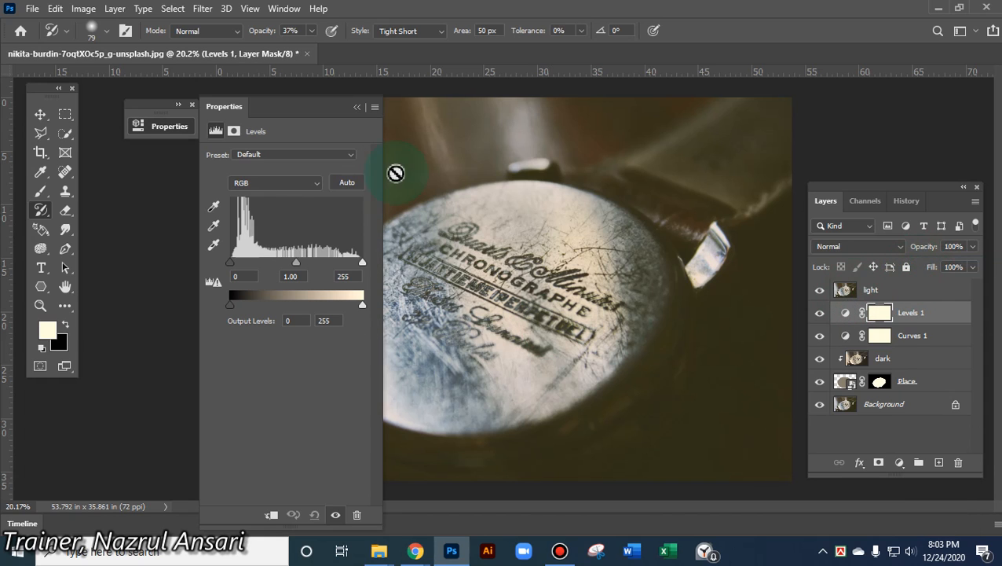
pyautogui.click(358, 108)
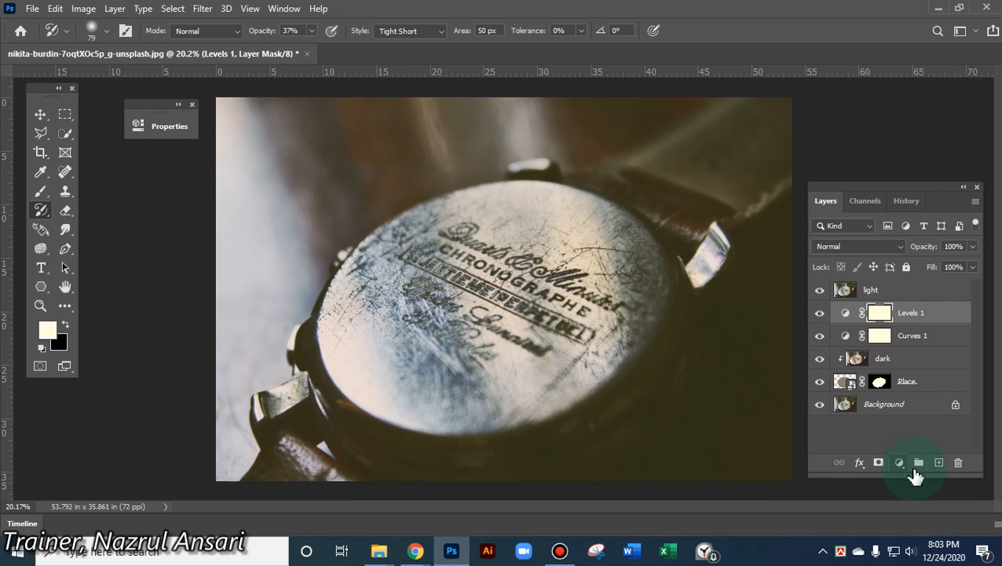
pyautogui.click(868, 291)
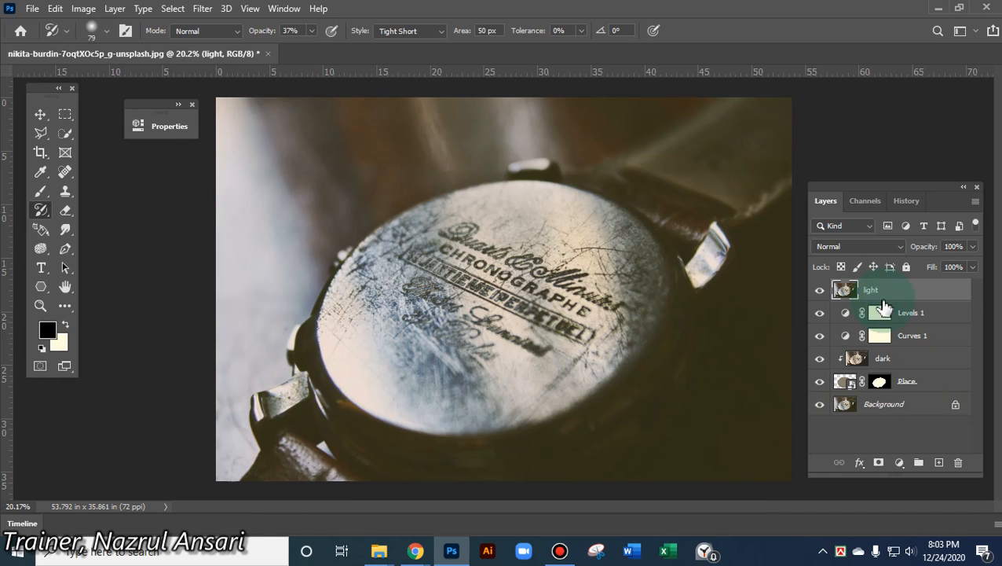
pyautogui.hotkey('ctrl', 'z')
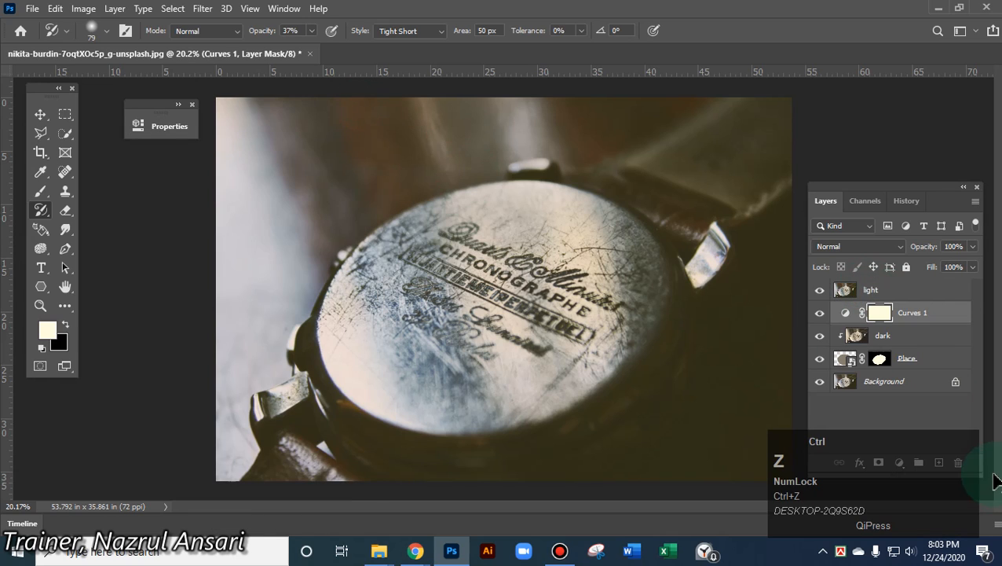
# Add a Curves adjustment layer above the light layer and brighten its midtones with a point at input 97, output 158
pyautogui.click(861, 291)
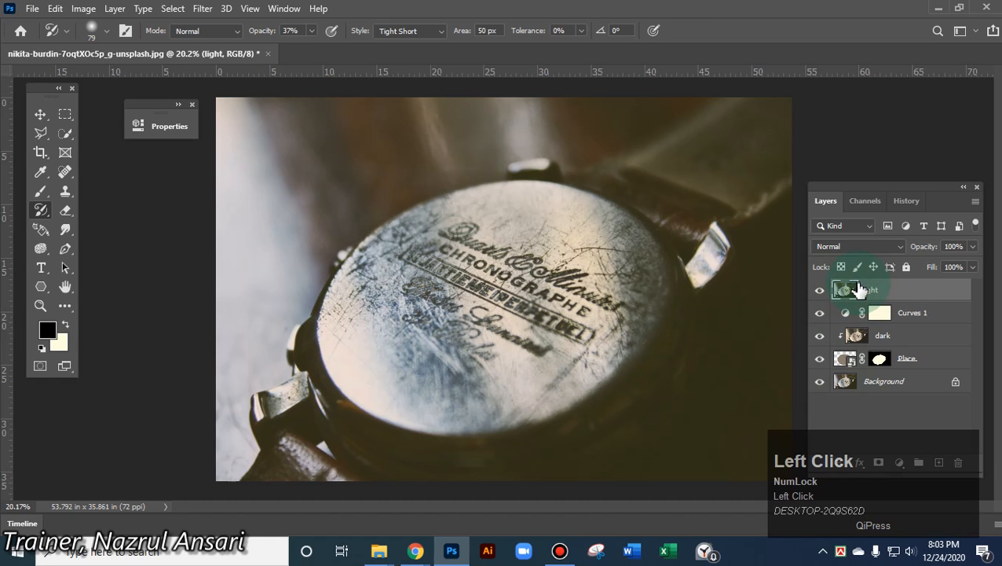
pyautogui.click(900, 462)
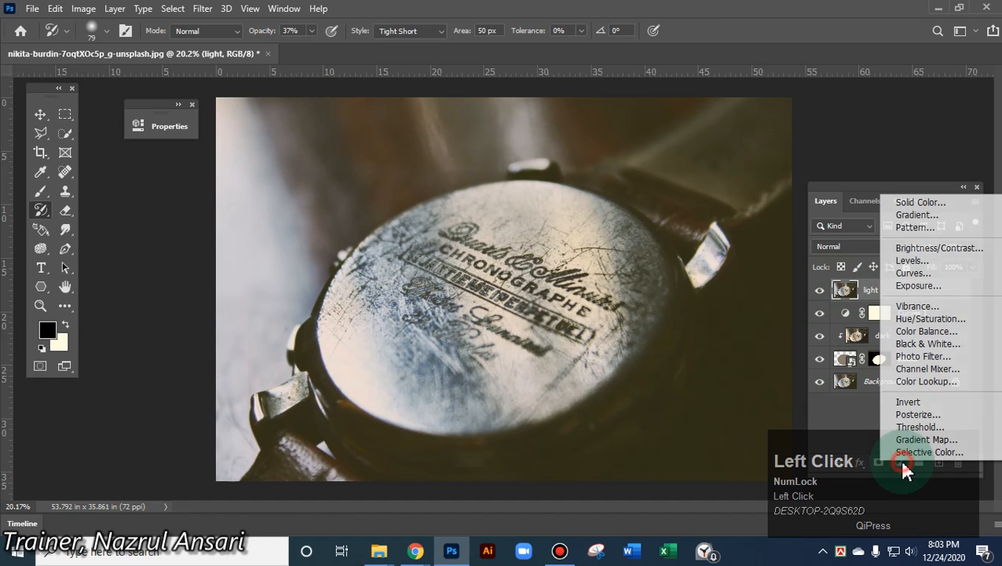
pyautogui.click(915, 272)
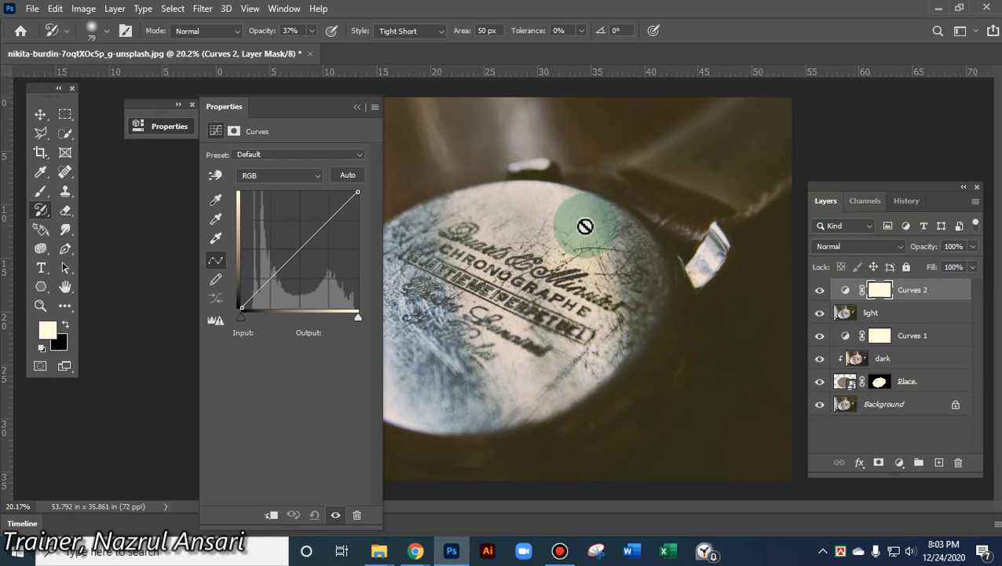
pyautogui.moveTo(300, 250); pyautogui.dragTo(286, 236)
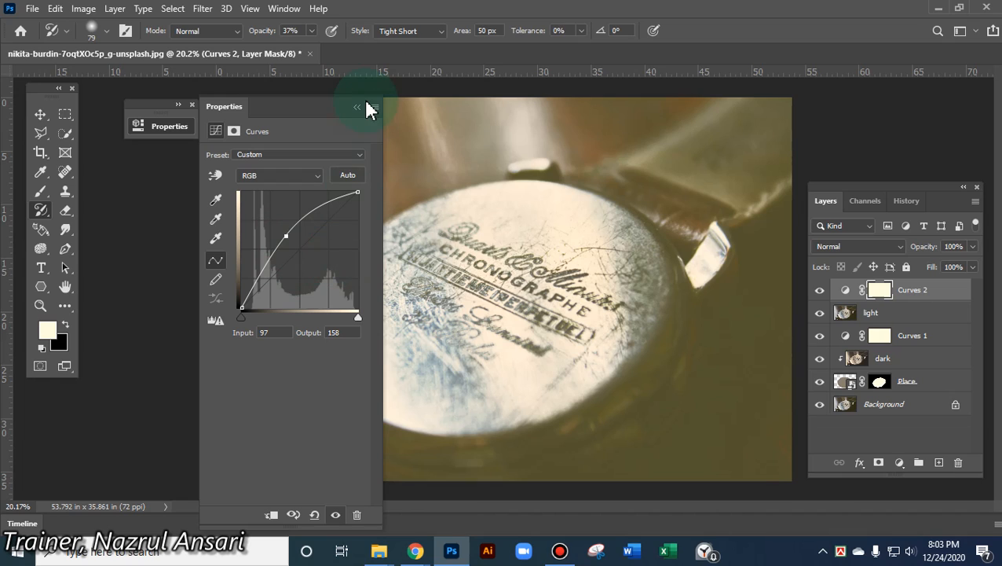
pyautogui.click(358, 109)
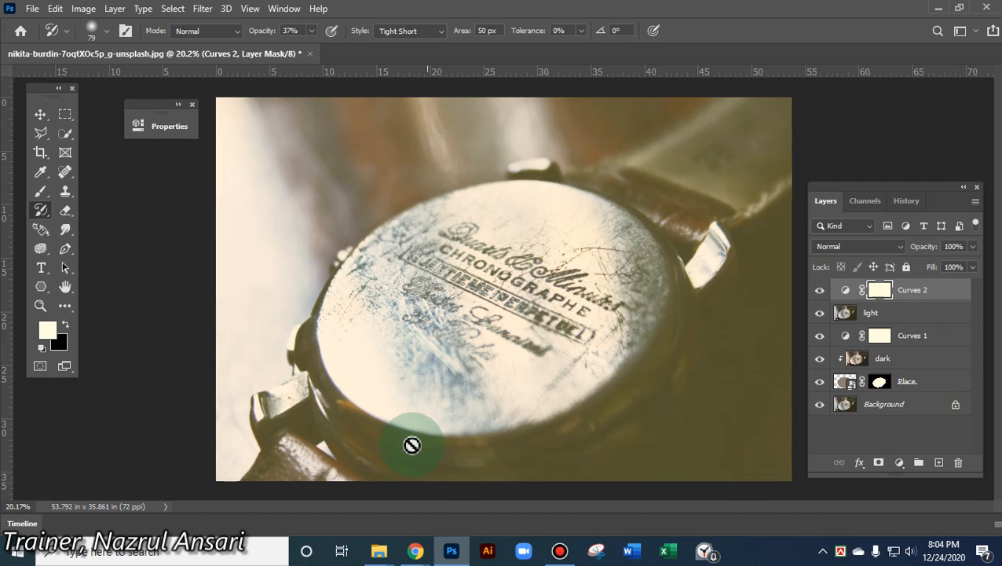
# Switch to the Google Meet window in Chrome to check the meeting, and return to Photoshop
pyautogui.click(417, 553)
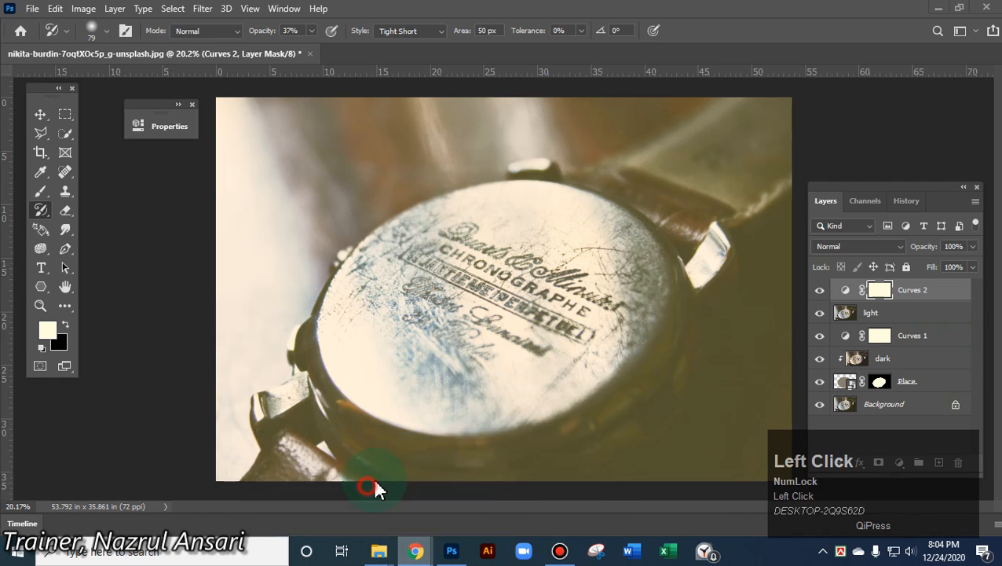
pyautogui.click(374, 481)
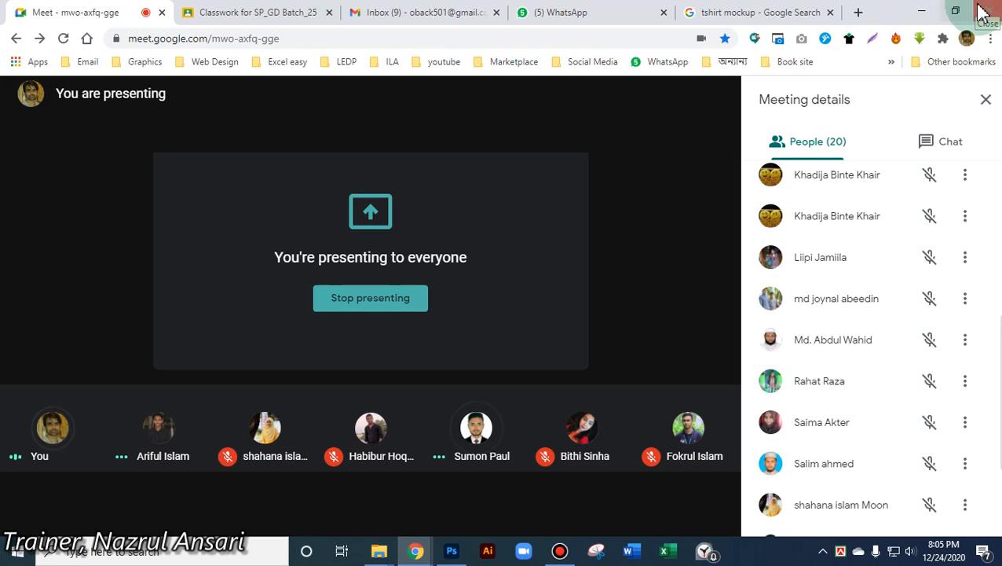
pyautogui.click(927, 13)
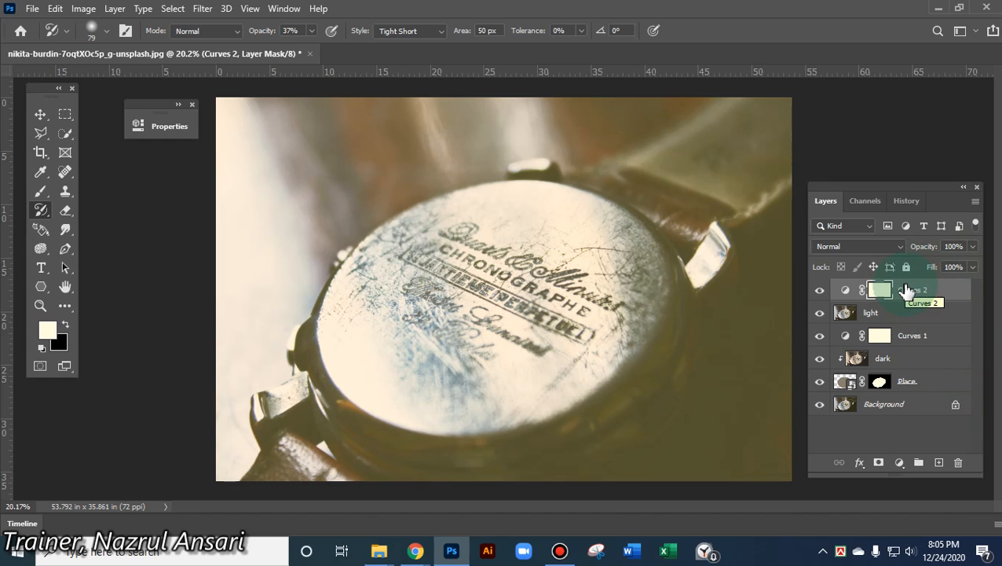
# Try clipping the Curves 2 adjustment to the light layer, and undo the clipping mask
pyautogui.keyDown('alt'); pyautogui.click(845, 306); pyautogui.keyUp('alt')
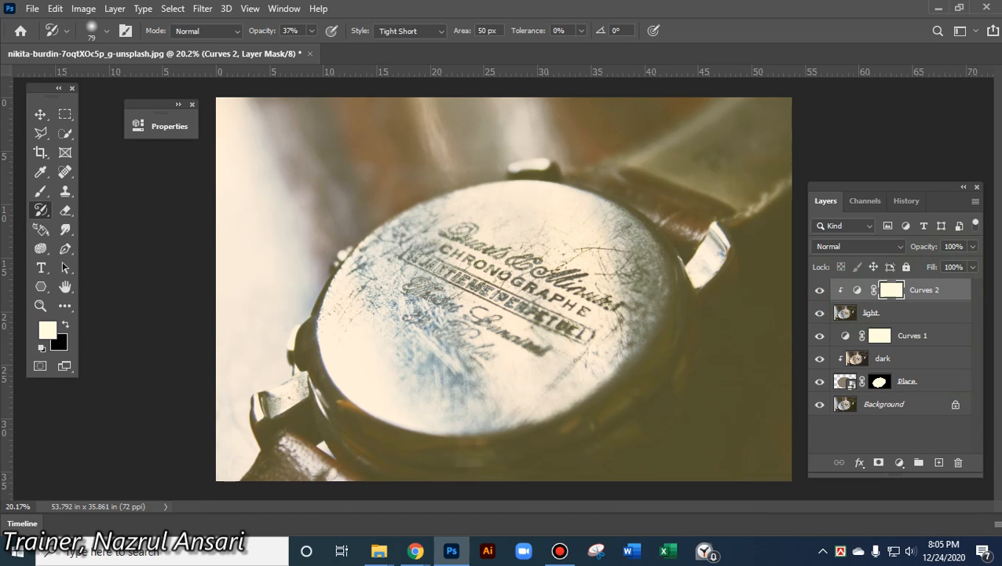
pyautogui.hotkey('ctrl', 'z')
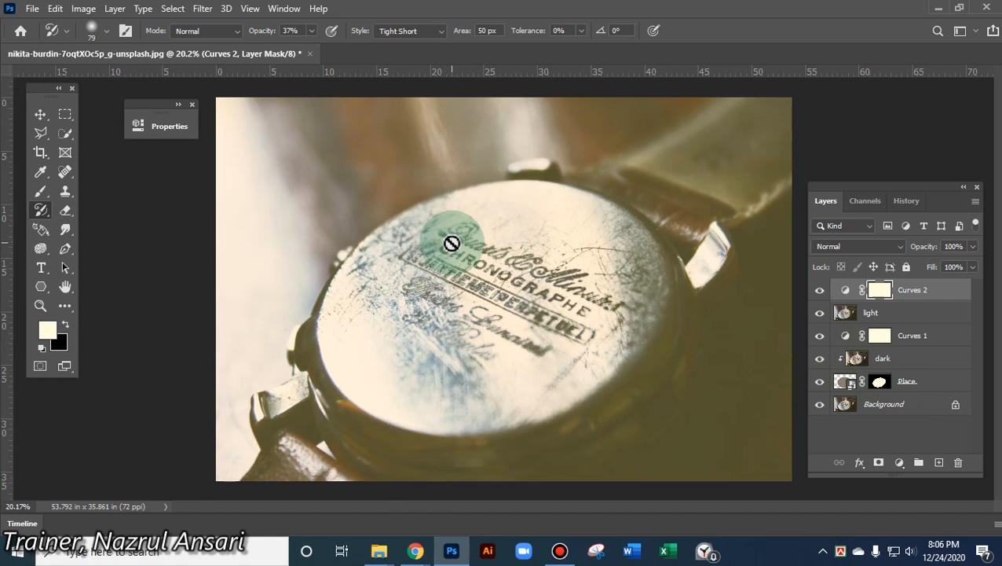
# Start saving the document under a new name in Photoshop format, entering "mokup test 5." as the file name
pyautogui.click(32, 7)
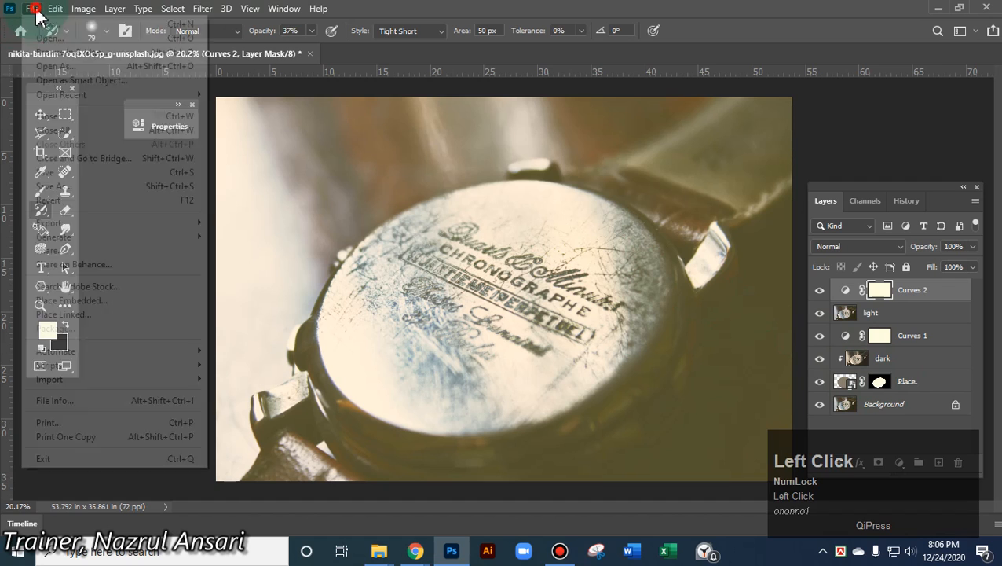
pyautogui.click(67, 187)
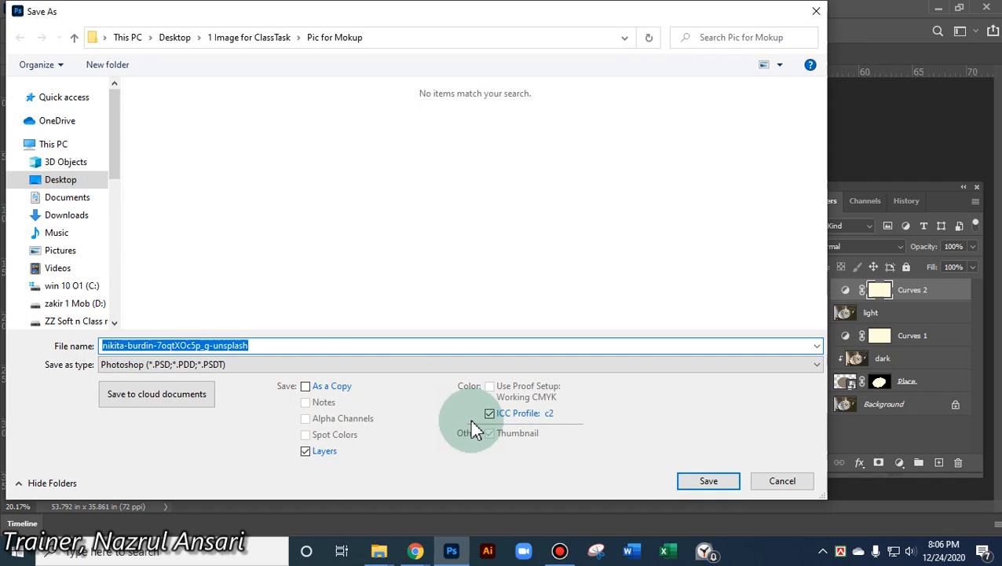
pyautogui.write('mokuo')
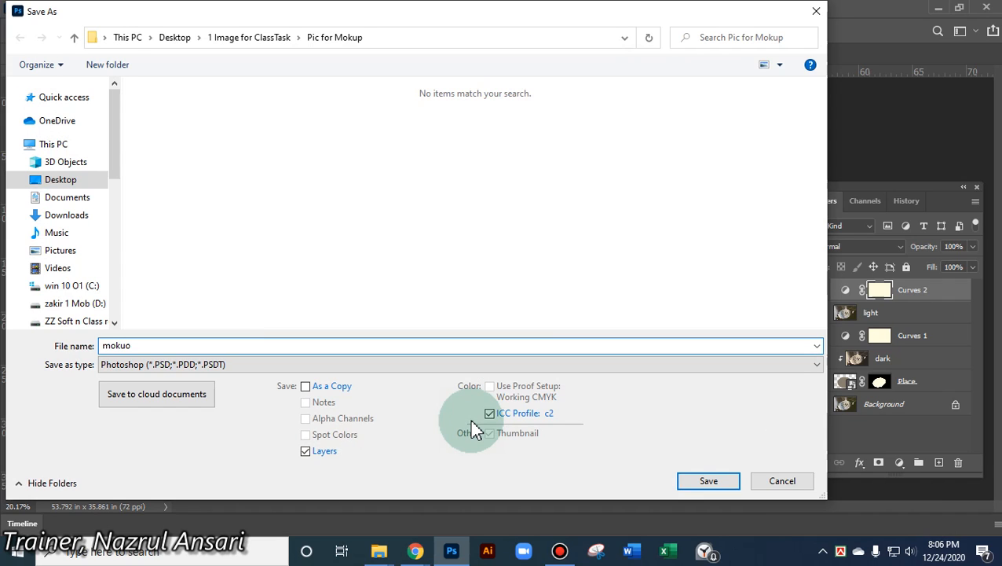
pyautogui.write(' test 5.')
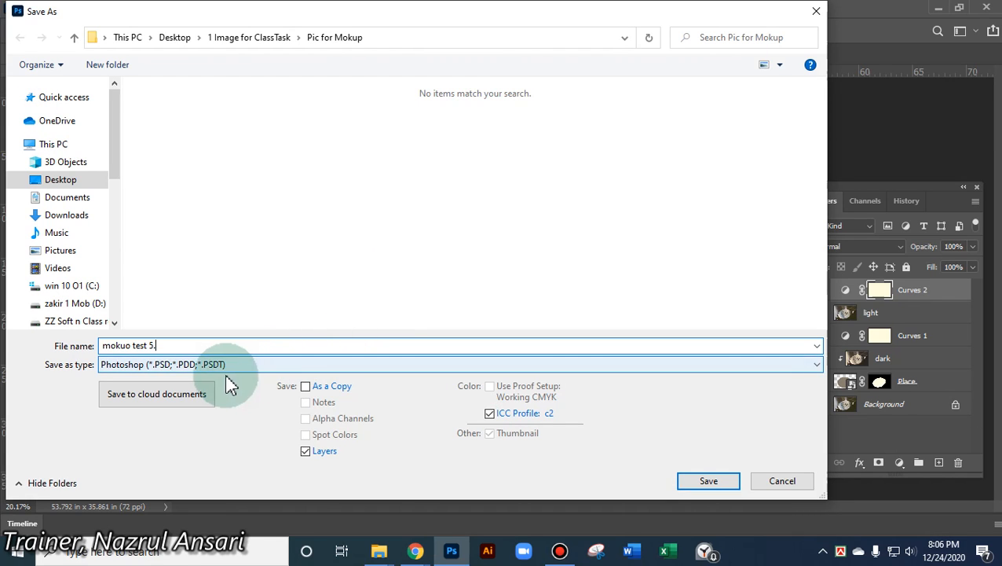
pyautogui.click(127, 345)
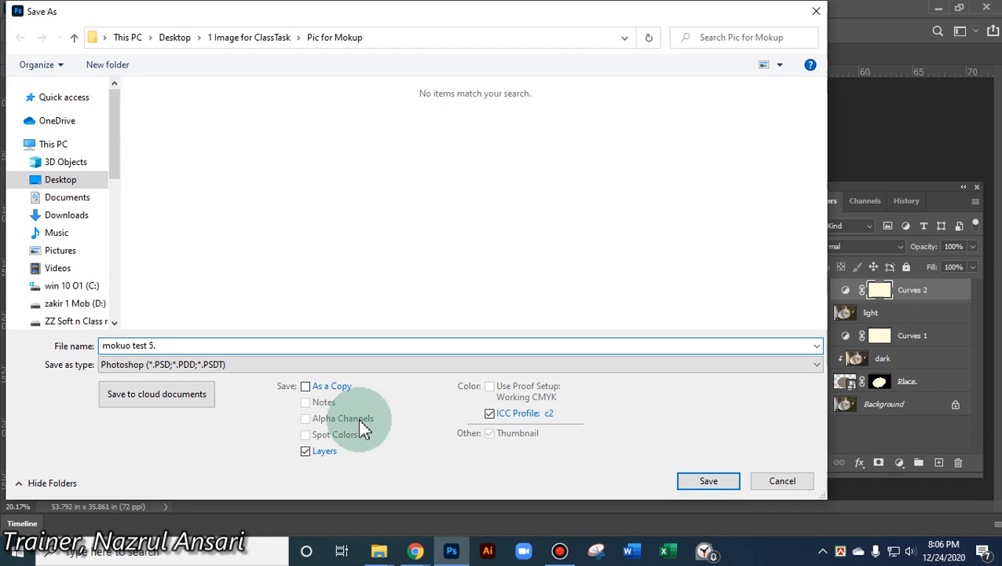
pyautogui.press('BackSpace')
pyautogui.write('p')
pyautogui.press('Delete')
pyautogui.write('p')
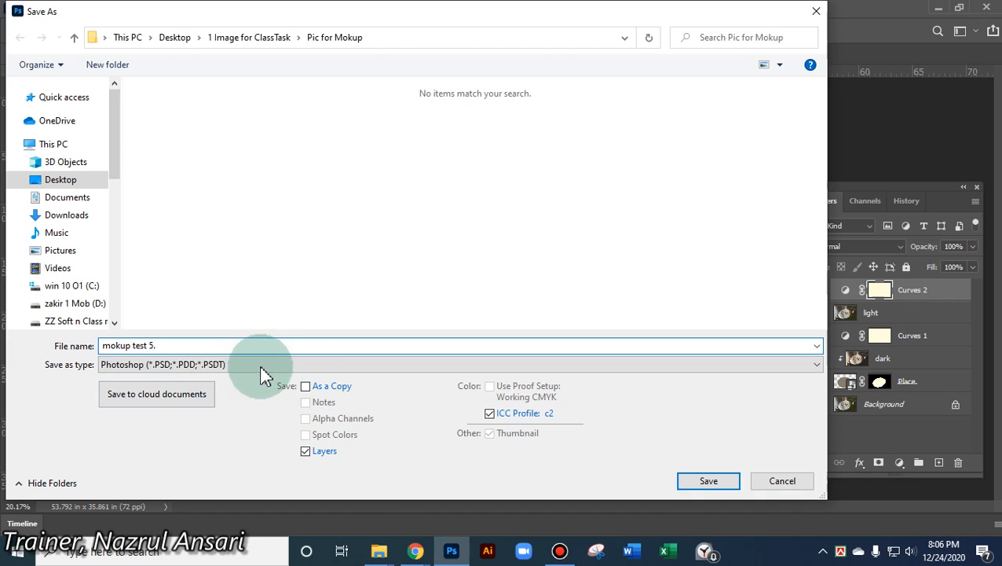
# Complete the file name as "mokup test 5.psdt", keeping the Photoshop (*.PSD;*.PDD;*.PSDT) file type
pyautogui.click(405, 364)
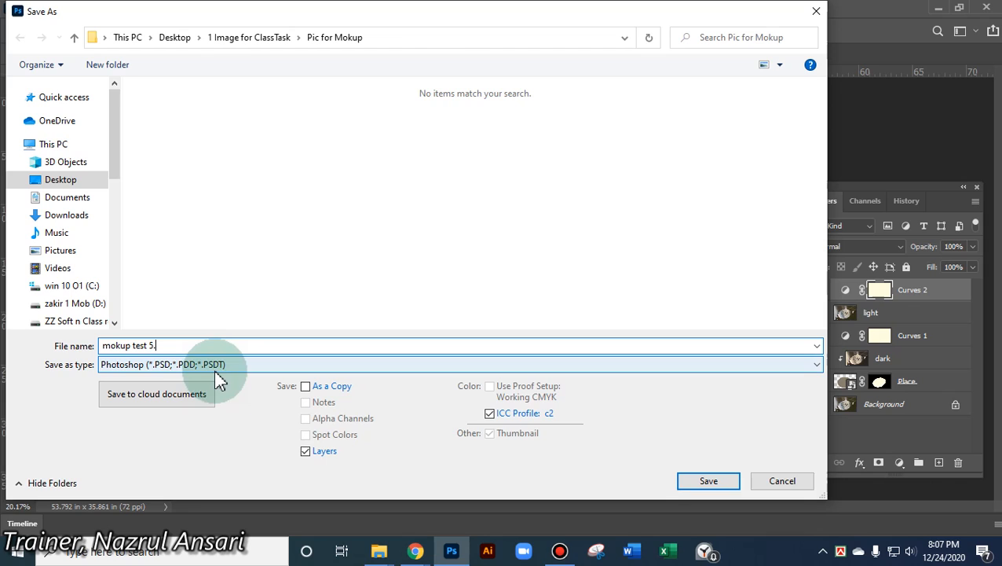
pyautogui.click(702, 349)
pyautogui.write('psdt')
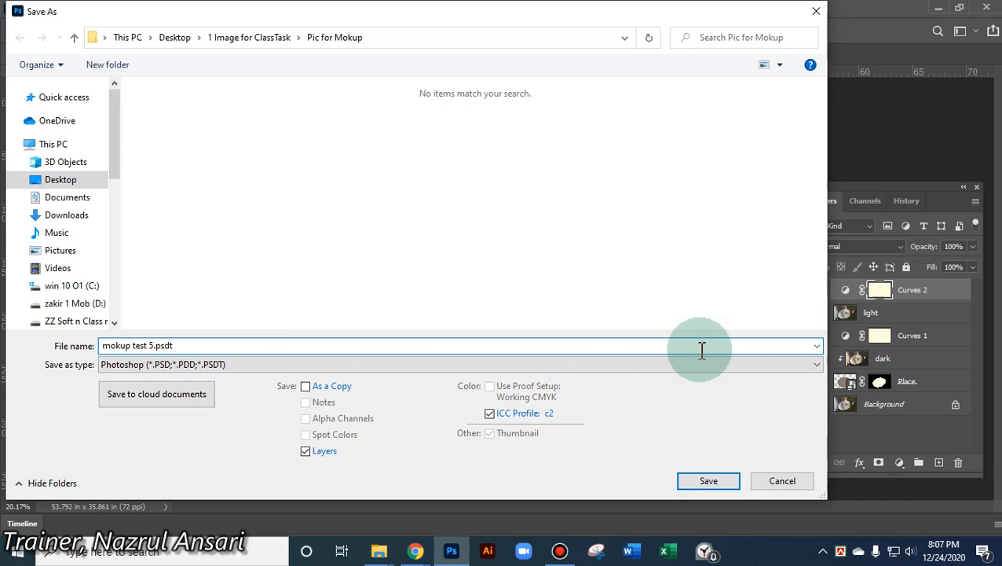
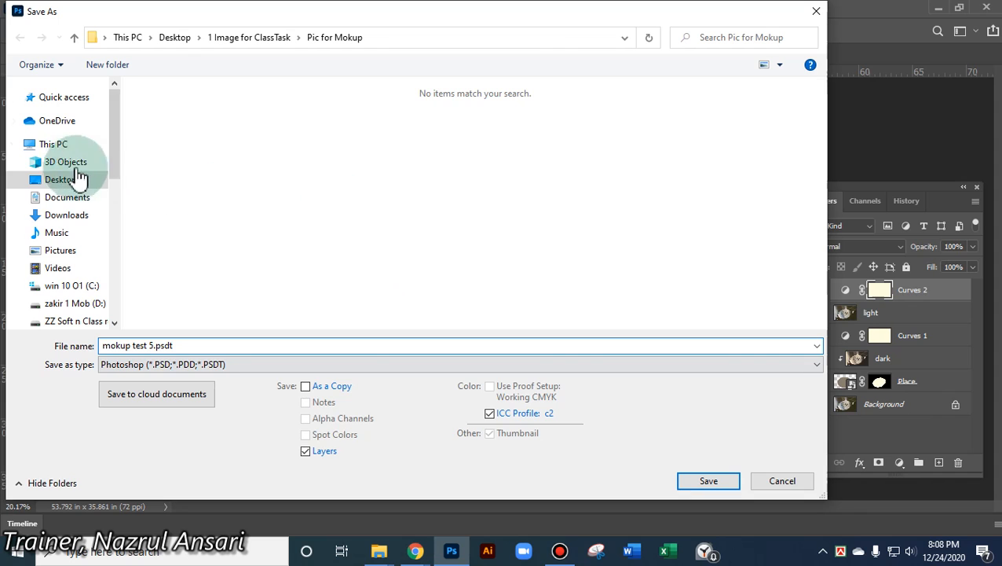
# Save the template in the Class 29 B25 folder on the Desktop with Maximize Compatibility enabled
pyautogui.click(63, 182)
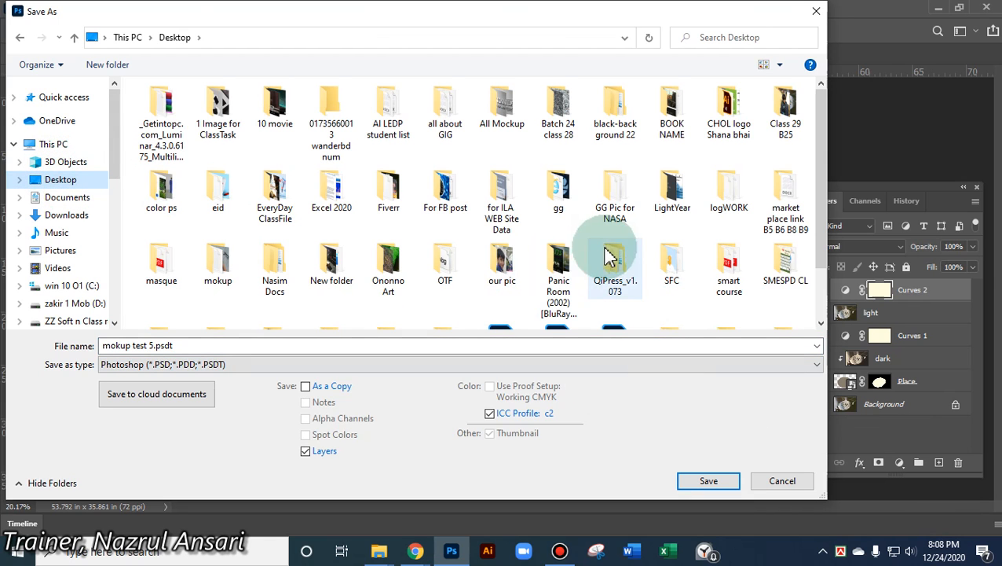
pyautogui.moveTo(831, 188); pyautogui.dragTo(817, 165)
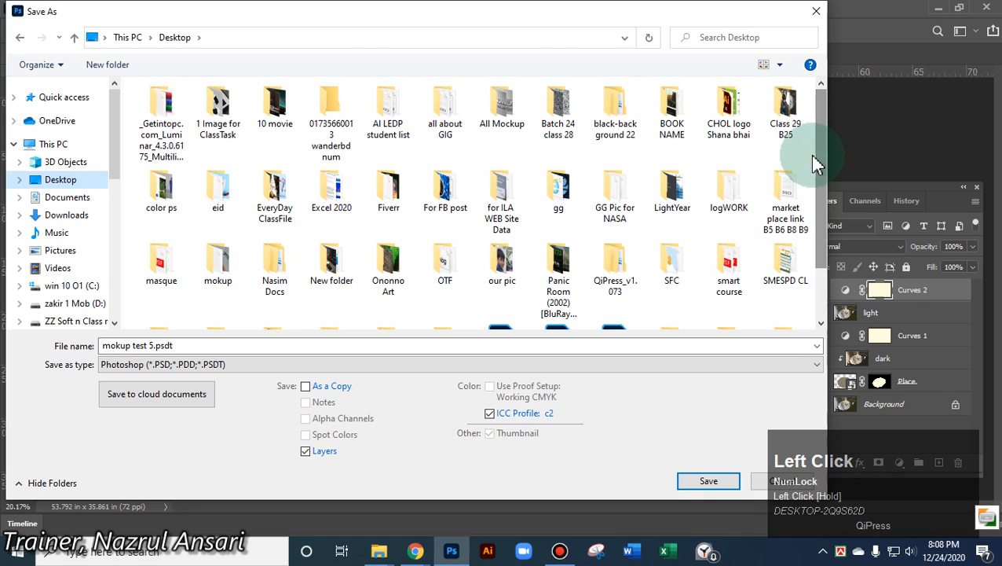
pyautogui.click(788, 130)
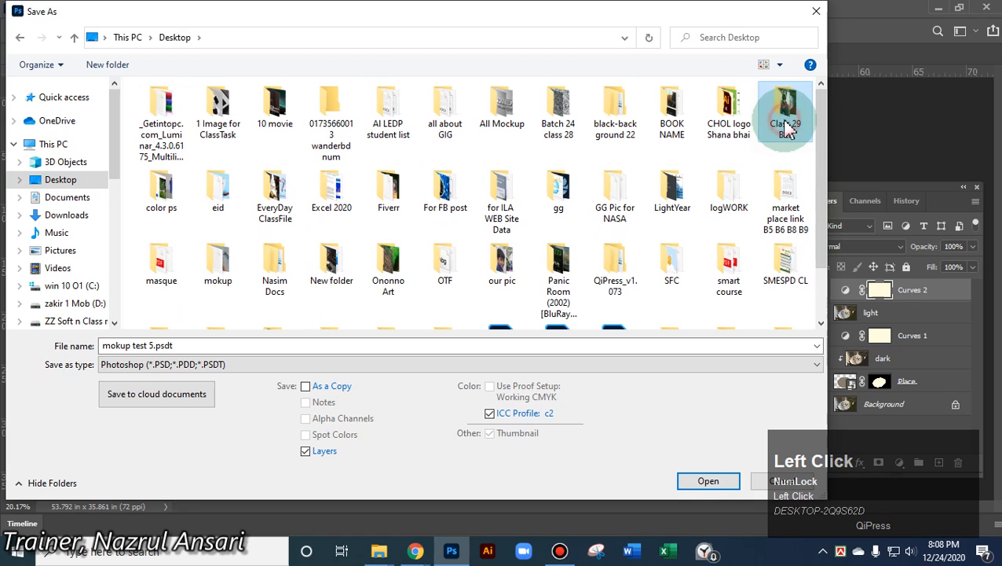
pyautogui.doubleClick(784, 114)
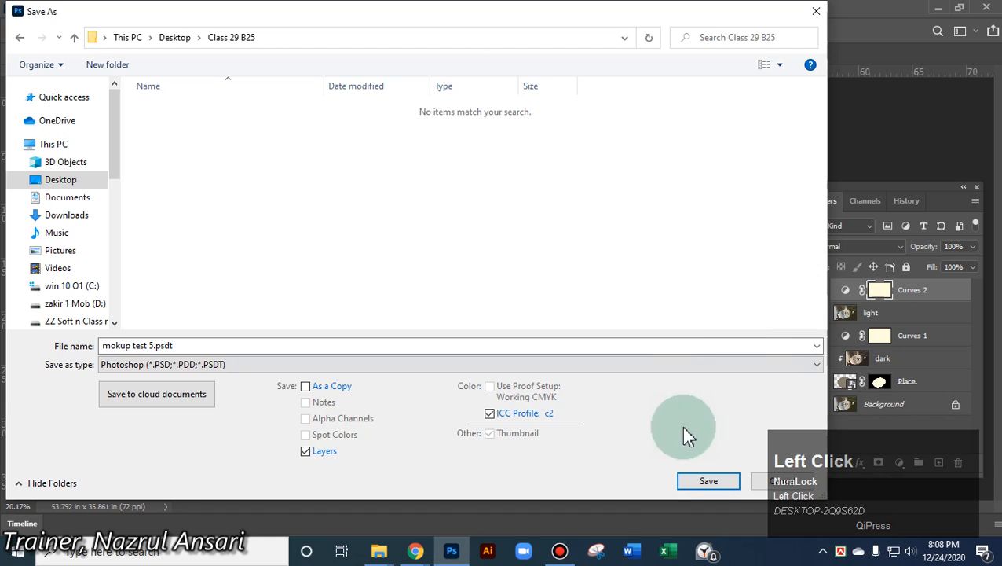
pyautogui.click(707, 481)
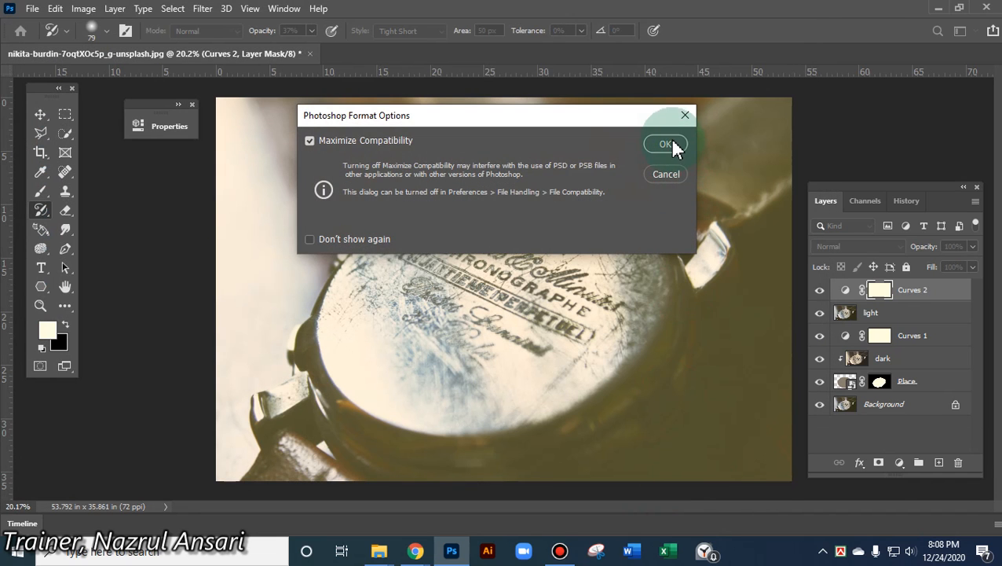
pyautogui.click(673, 144)
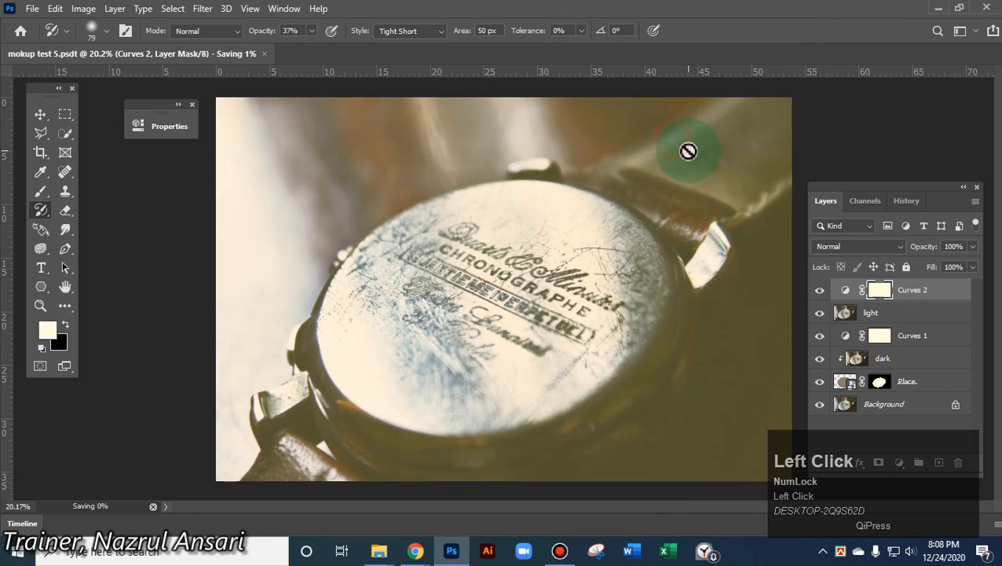
# Open the saved mokup test 5 template from the Class 29 B25 folder on the desktop
pyautogui.click(938, 9)
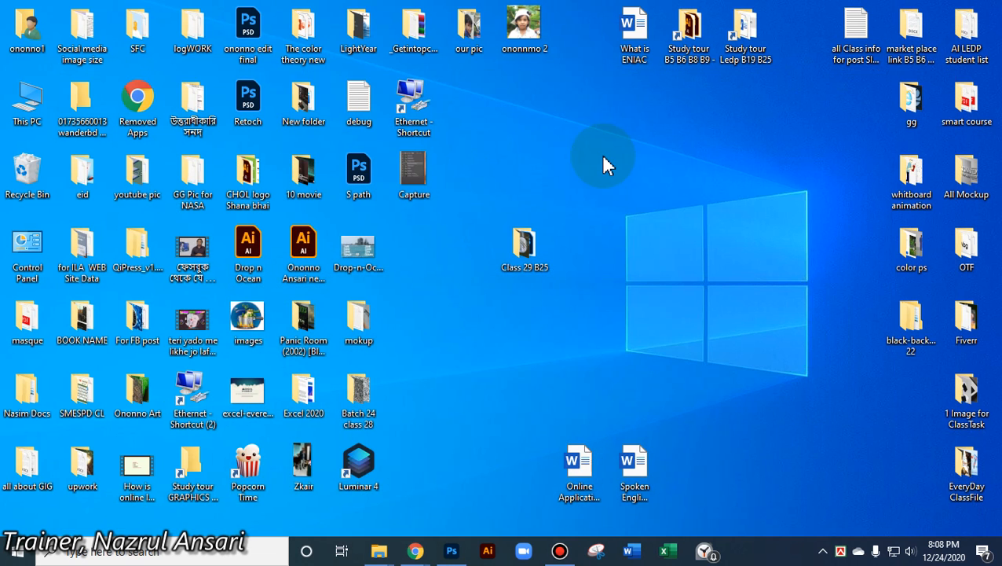
pyautogui.click(521, 251)
pyautogui.doubleClick(521, 253)
pyautogui.click(452, 191)
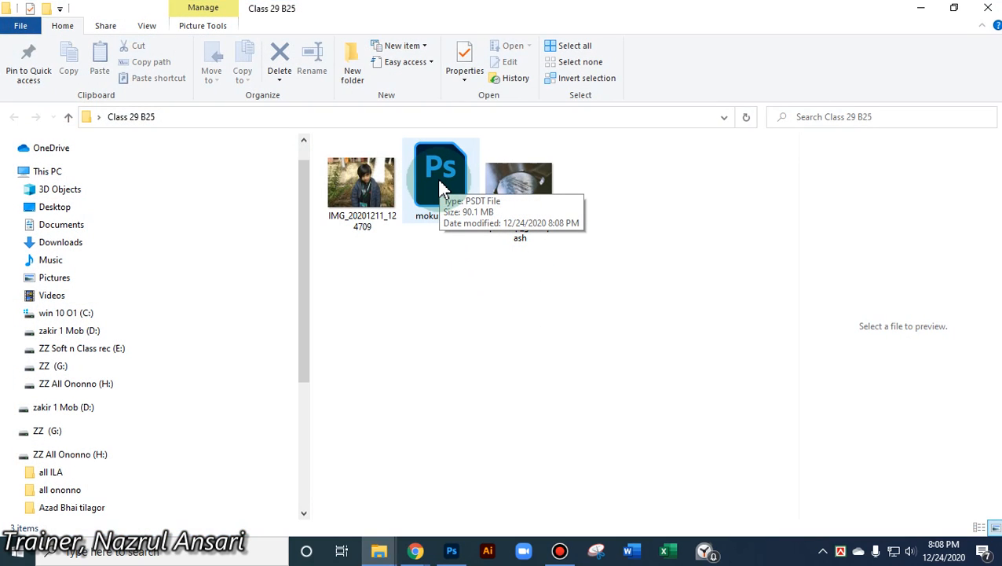
pyautogui.doubleClick(441, 188)
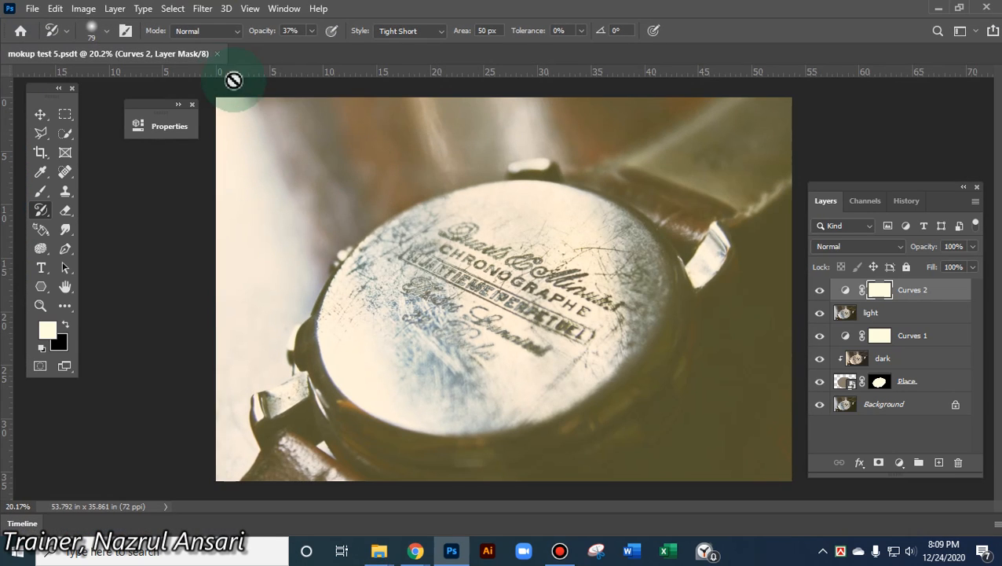
# Close the open mokup test 5.psdt document and reopen the template from the Class 29 B25 folder as a new untitled document
pyautogui.click(218, 53)
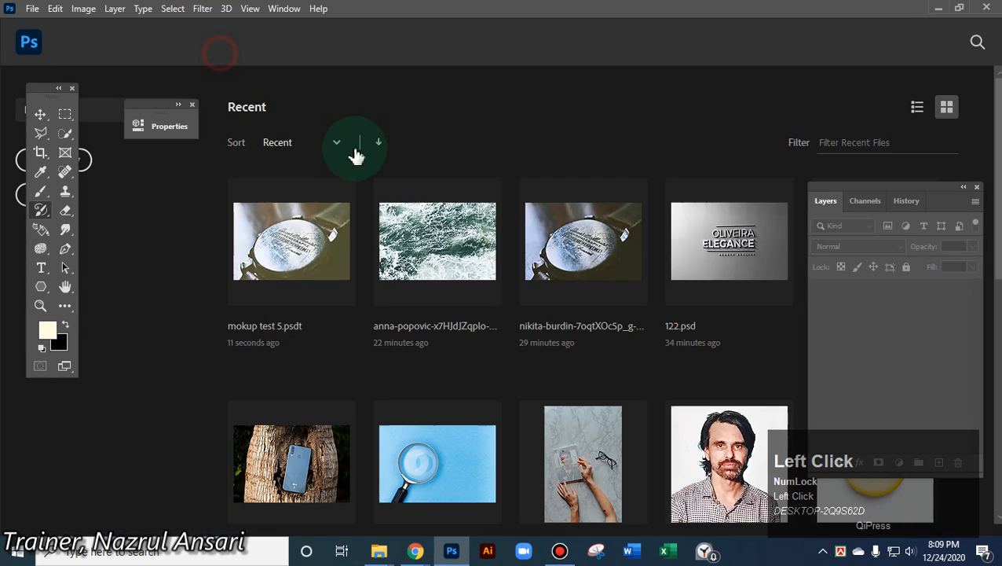
pyautogui.click(934, 14)
pyautogui.doubleClick(446, 186)
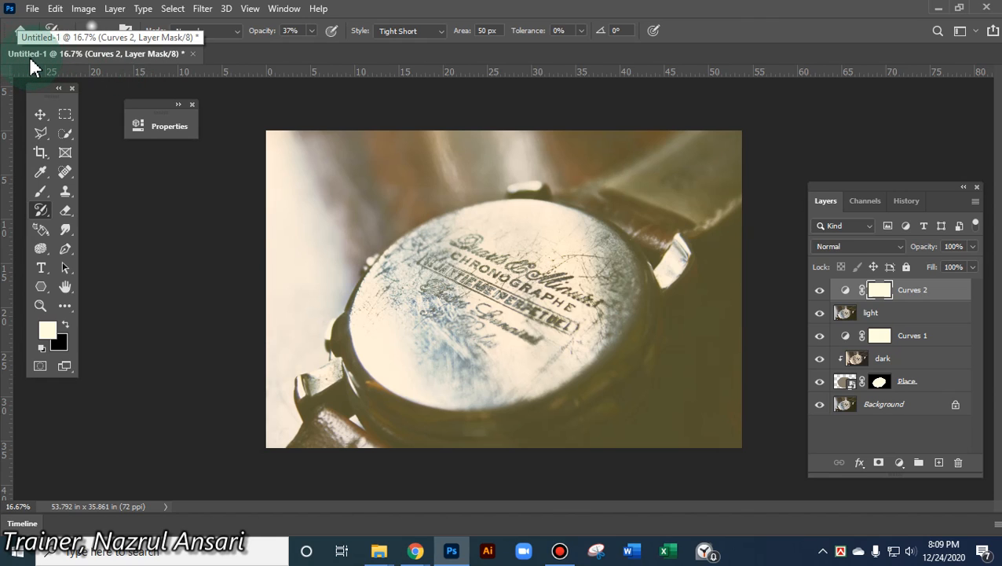
pyautogui.click(987, 7)
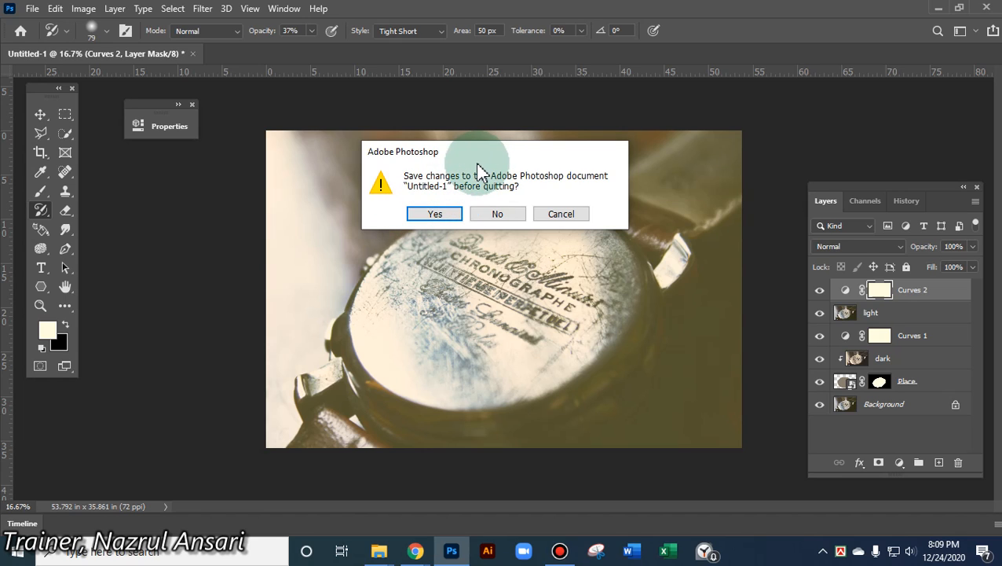
pyautogui.click(563, 215)
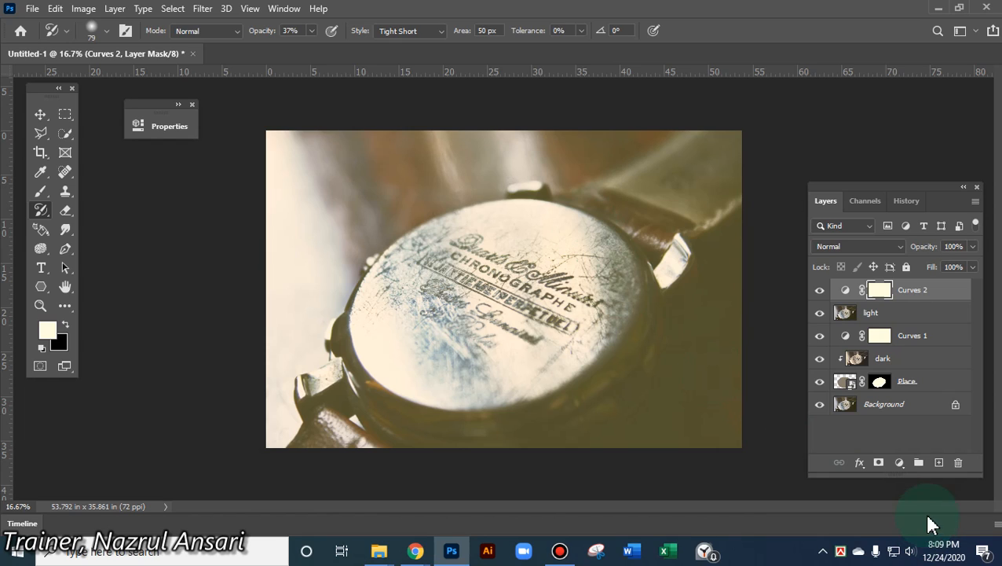
# Open the Place smart object's contents and place the embedded image IMG_20201211_124709 above Layer 1
pyautogui.click(862, 292)
pyautogui.doubleClick(853, 386)
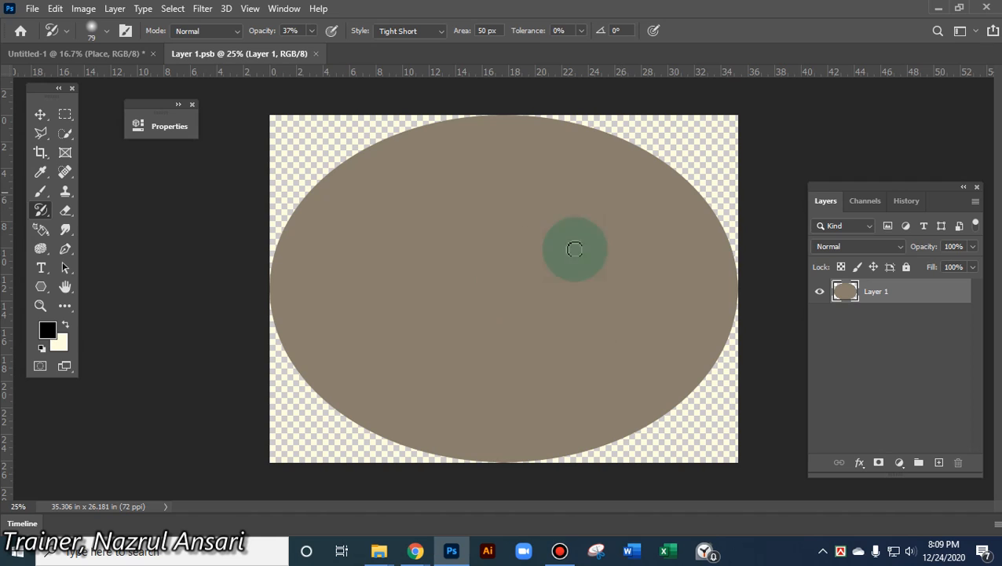
pyautogui.click(34, 9)
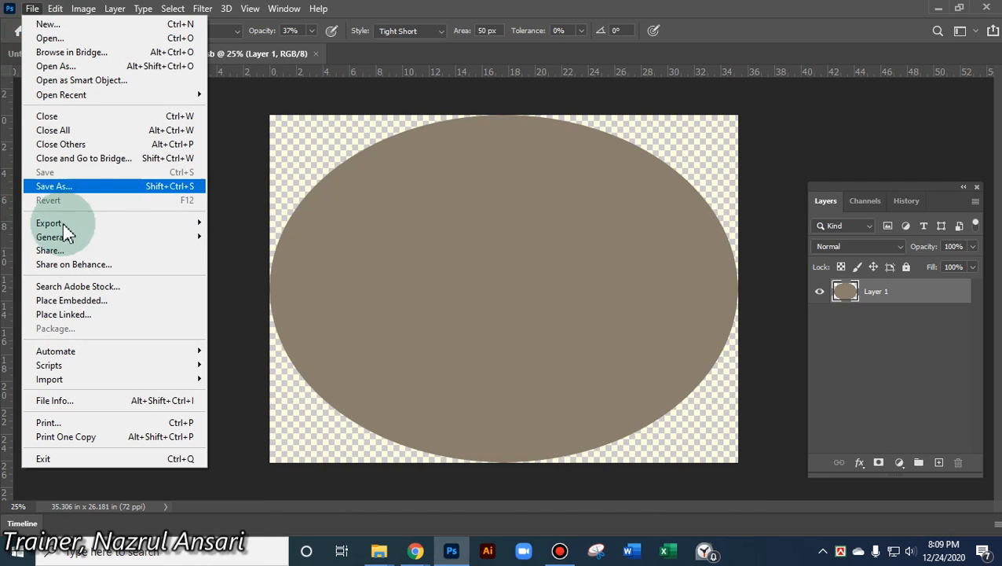
pyautogui.click(92, 300)
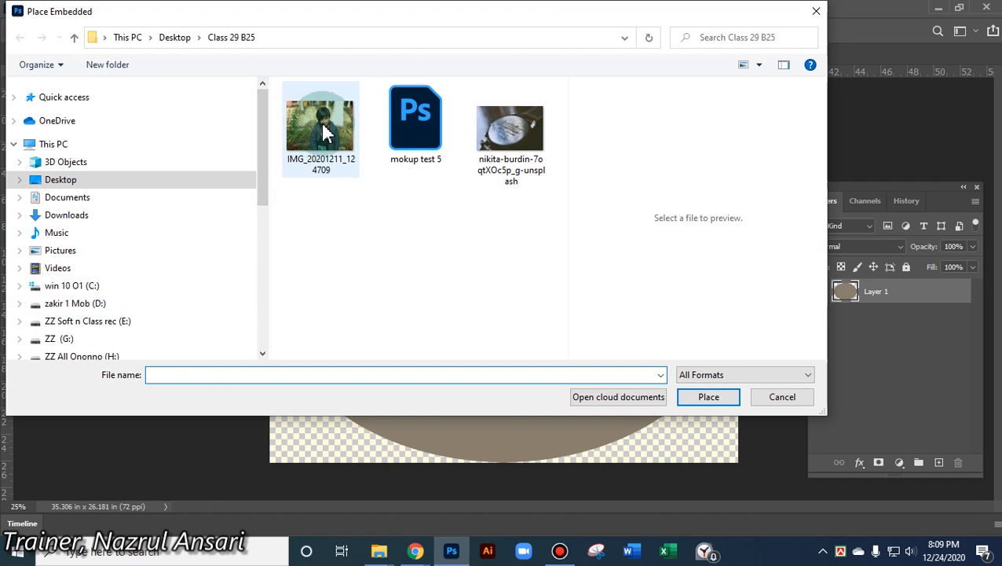
pyautogui.click(327, 129)
pyautogui.click(711, 398)
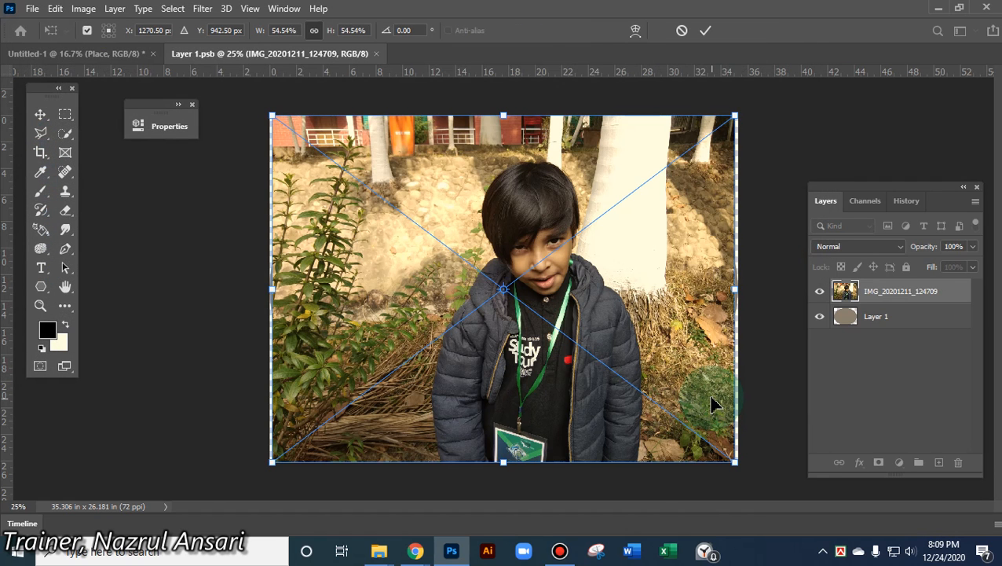
pyautogui.click(706, 32)
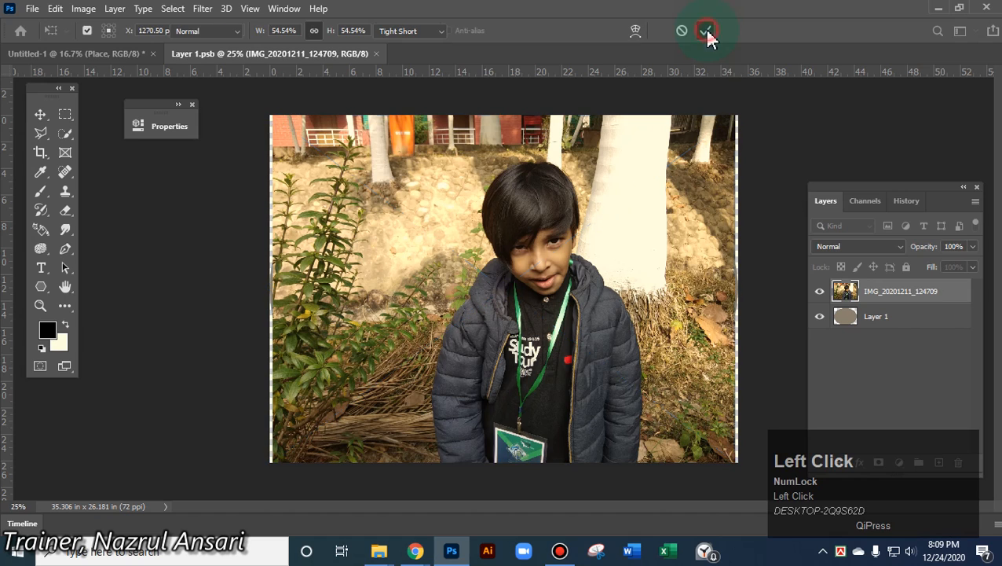
# Save the smart object's contents in Layer 1.psb and return to the Untitled-1 document
pyautogui.click(56, 10)
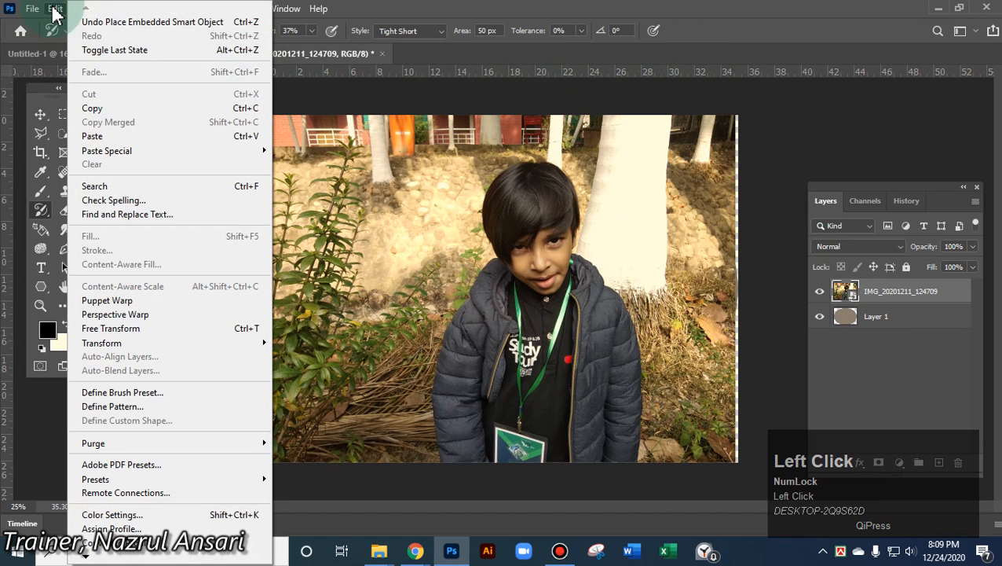
pyautogui.moveTo(32, 8)
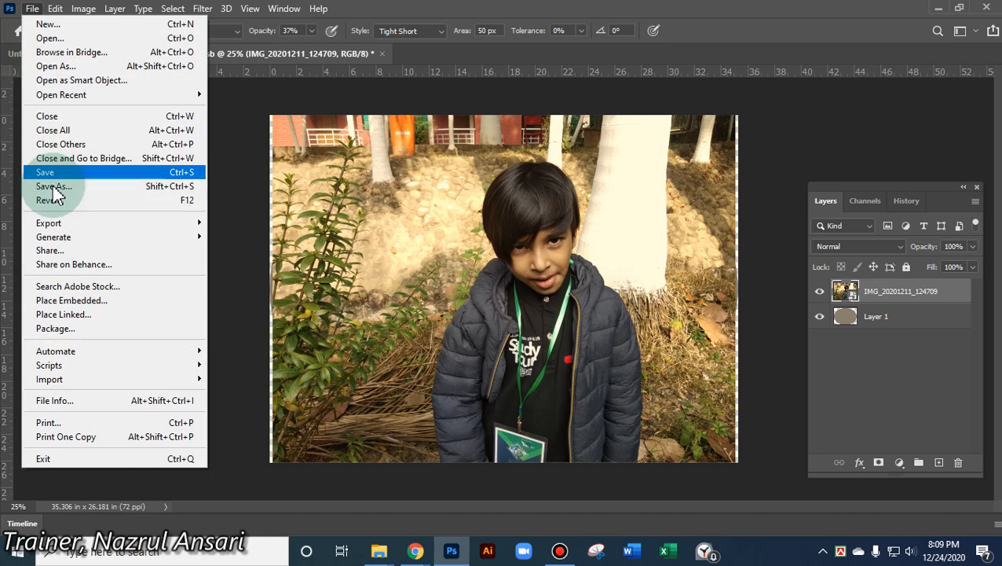
pyautogui.click(49, 173)
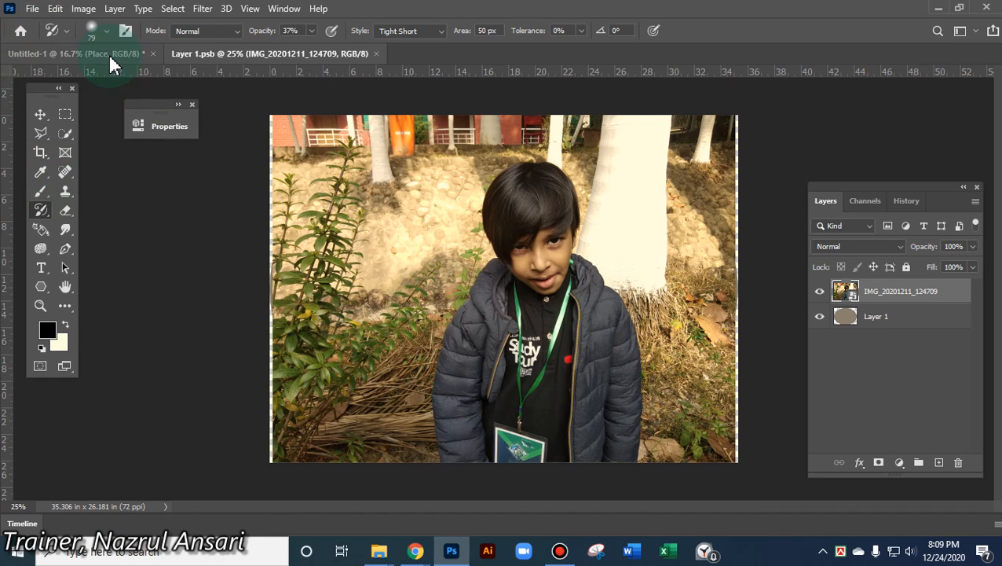
pyautogui.click(110, 64)
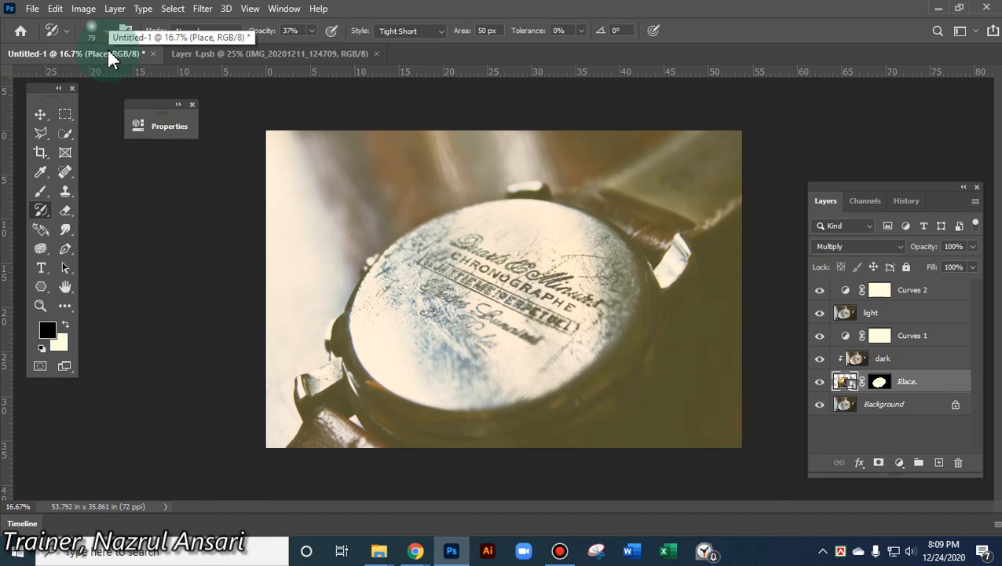
# Rasterize the Place smart object in Untitled-1 and close the Layer 1.psb document
pyautogui.scroll(1, 962, 404)
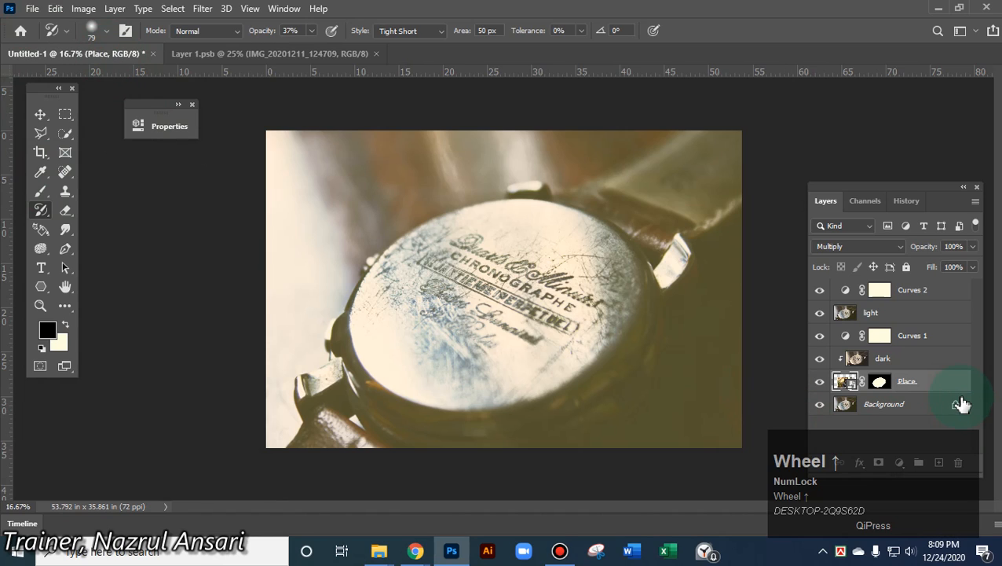
pyautogui.click(502, 295)
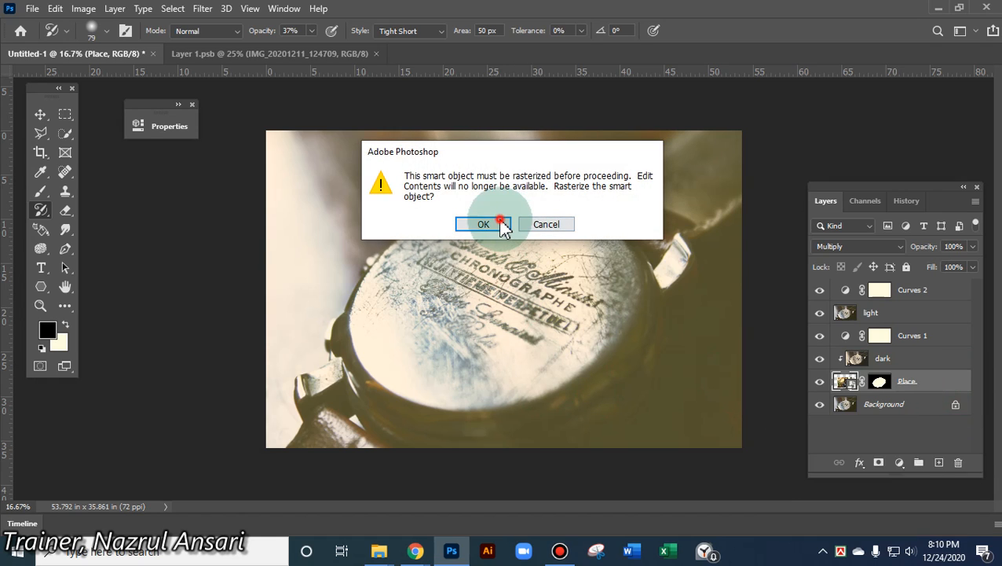
pyautogui.click(498, 223)
pyautogui.click(225, 53)
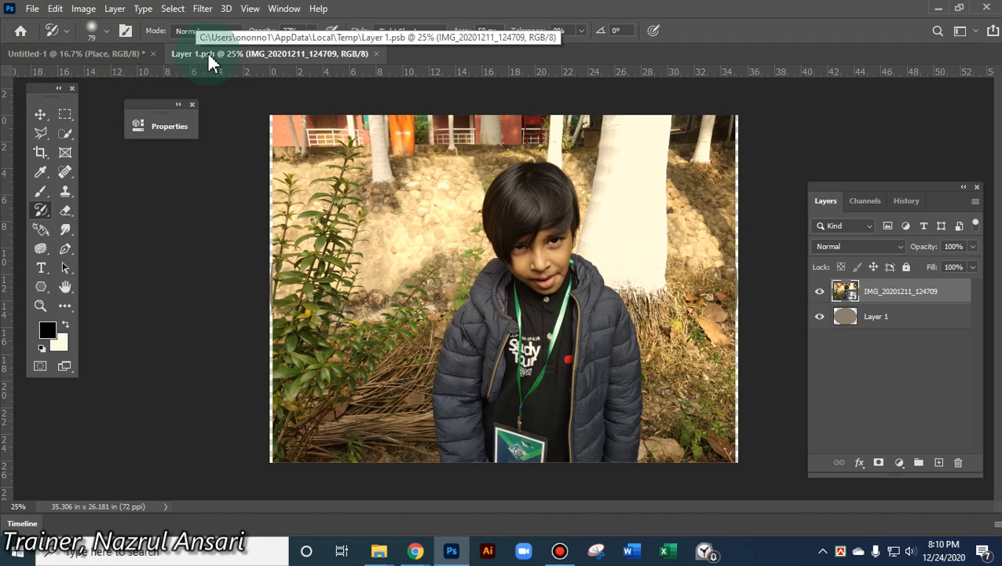
pyautogui.click(33, 9)
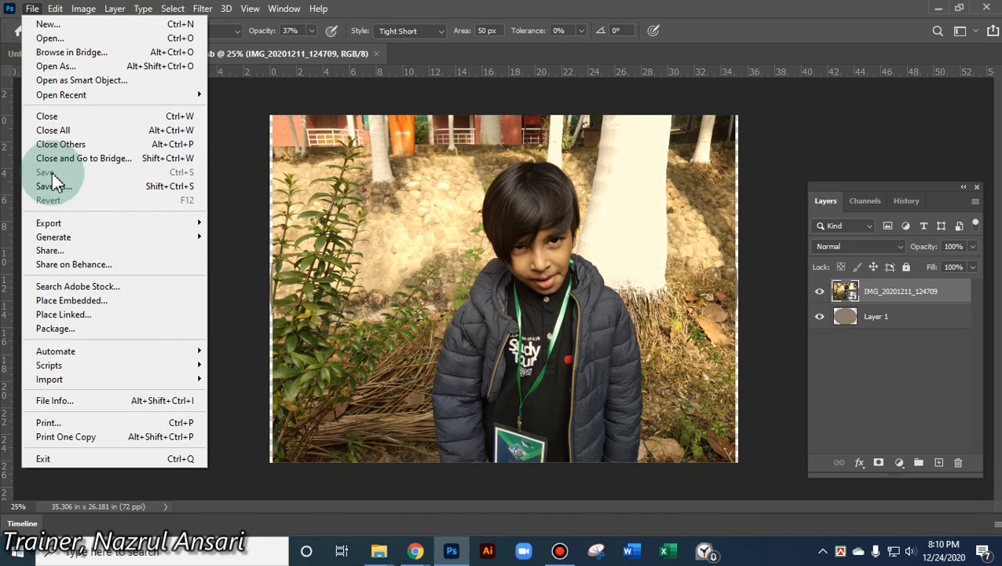
pyautogui.click(377, 54)
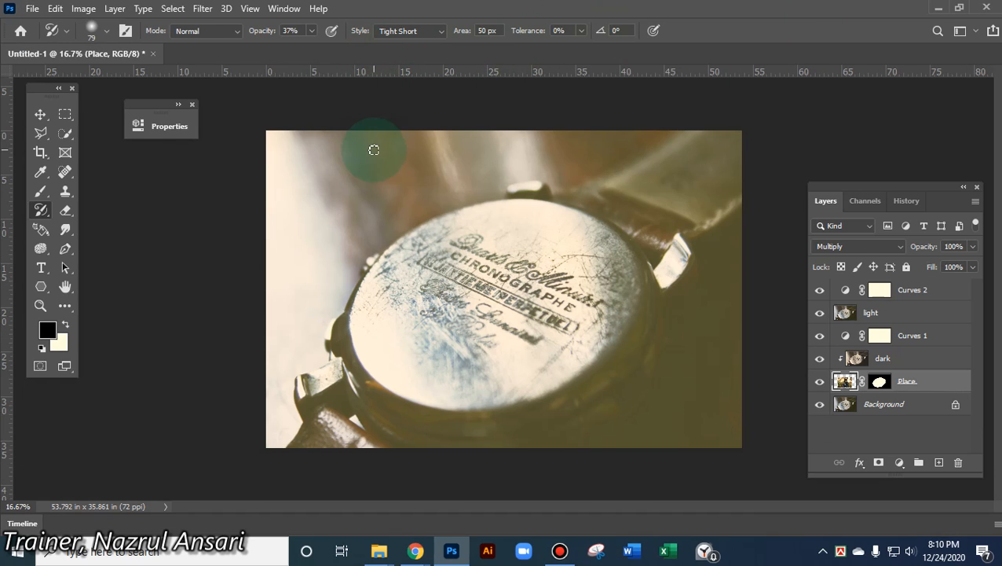
pyautogui.click(92, 58)
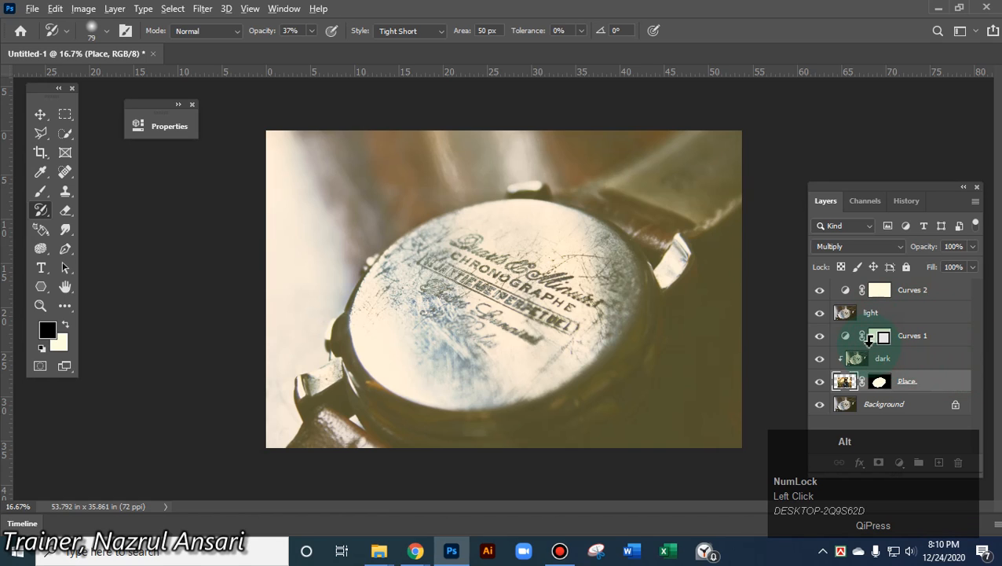
pyautogui.moveTo(868, 338); pyautogui.dragTo(871, 316)
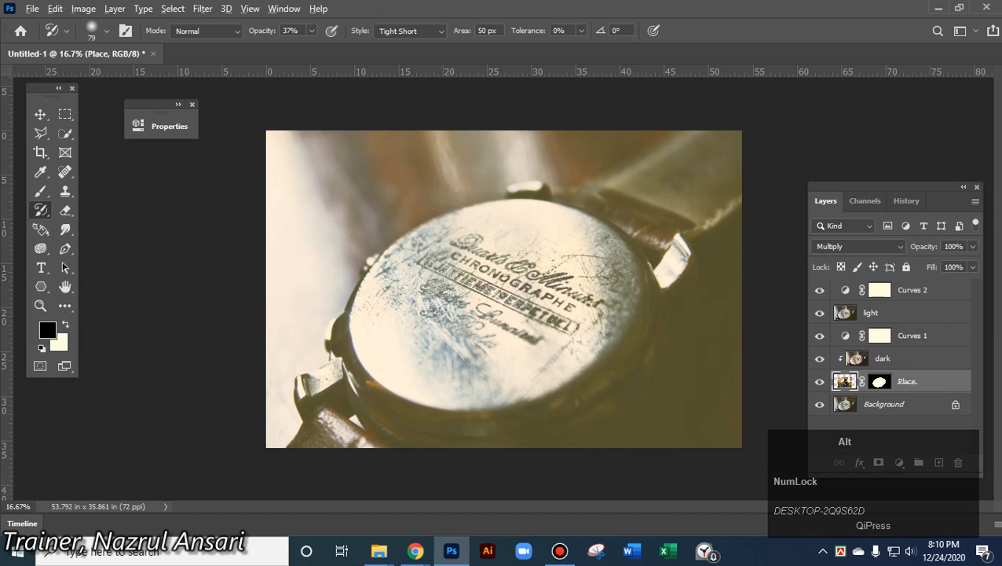
pyautogui.click(33, 9)
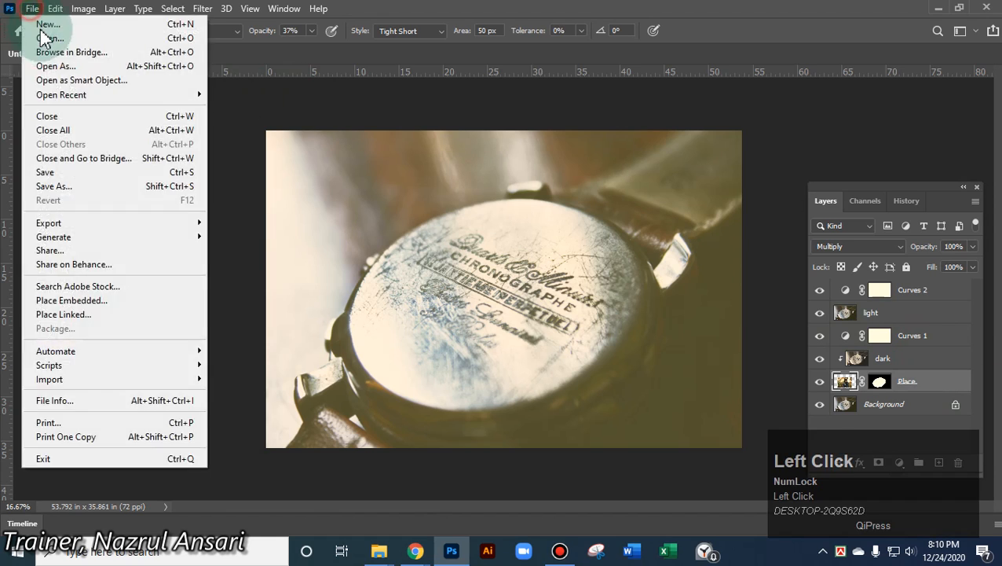
pyautogui.click(49, 39)
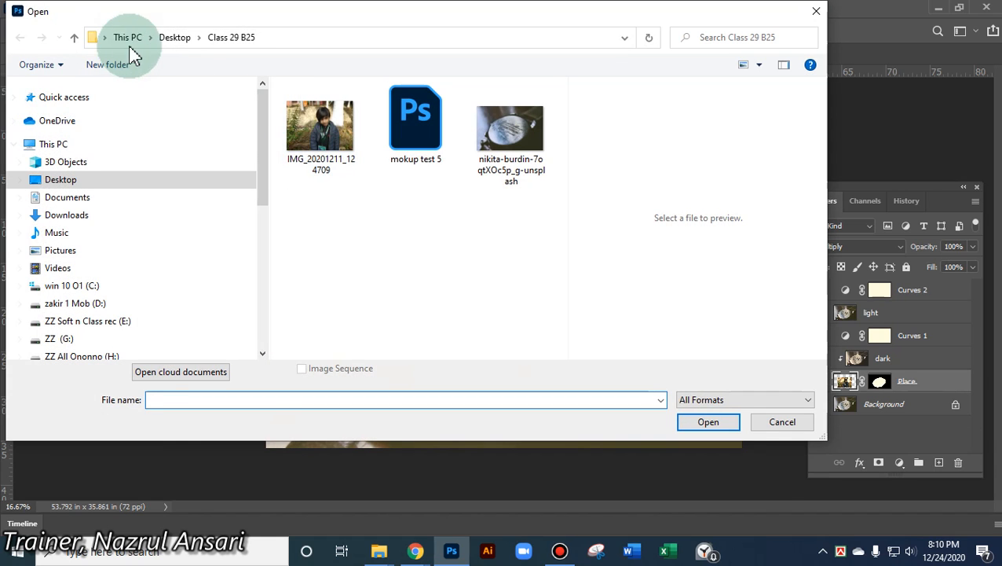
pyautogui.click(176, 41)
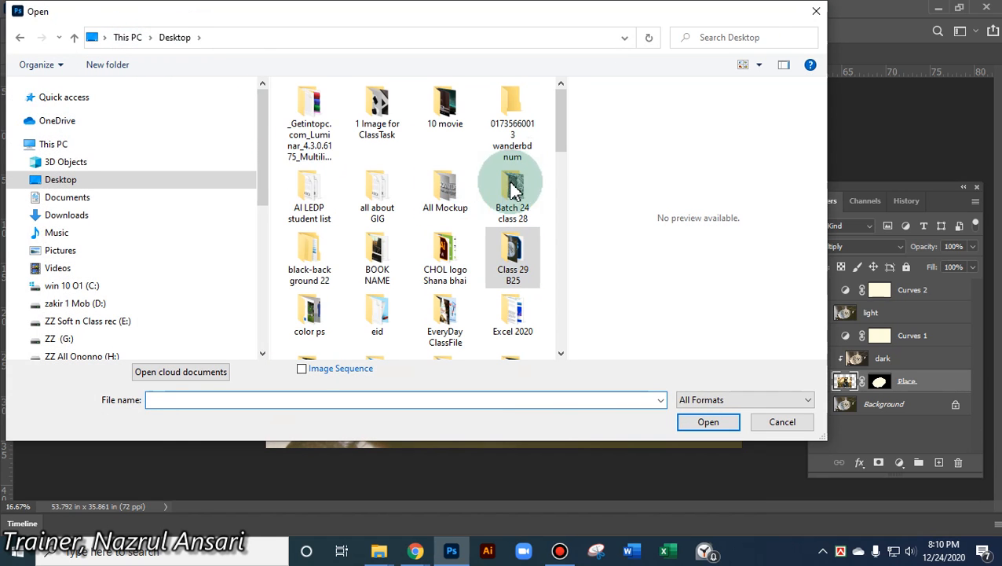
pyautogui.moveTo(572, 122); pyautogui.dragTo(559, 236)
pyautogui.click(779, 429)
# Open the mokup test1 template from the desktop's mokup folder as a new untitled Photoshop document
pyautogui.click(938, 7)
pyautogui.click(989, 8)
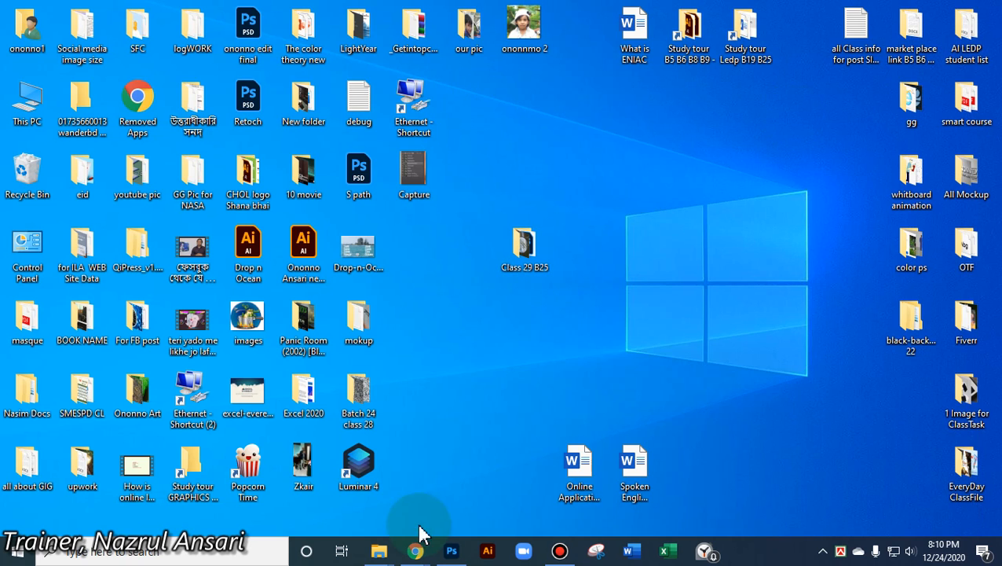
pyautogui.doubleClick(360, 338)
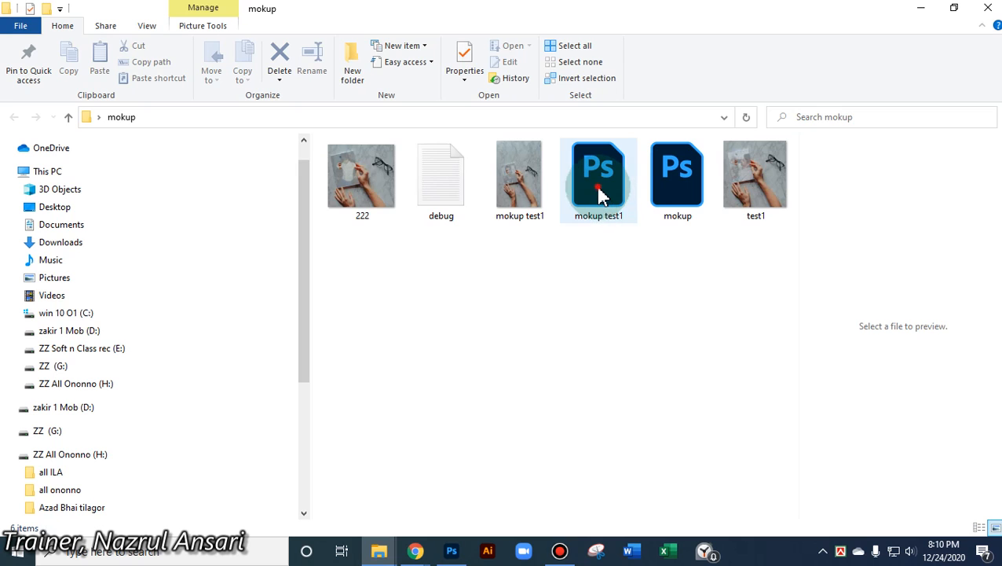
pyautogui.click(599, 196)
pyautogui.doubleClick(598, 195)
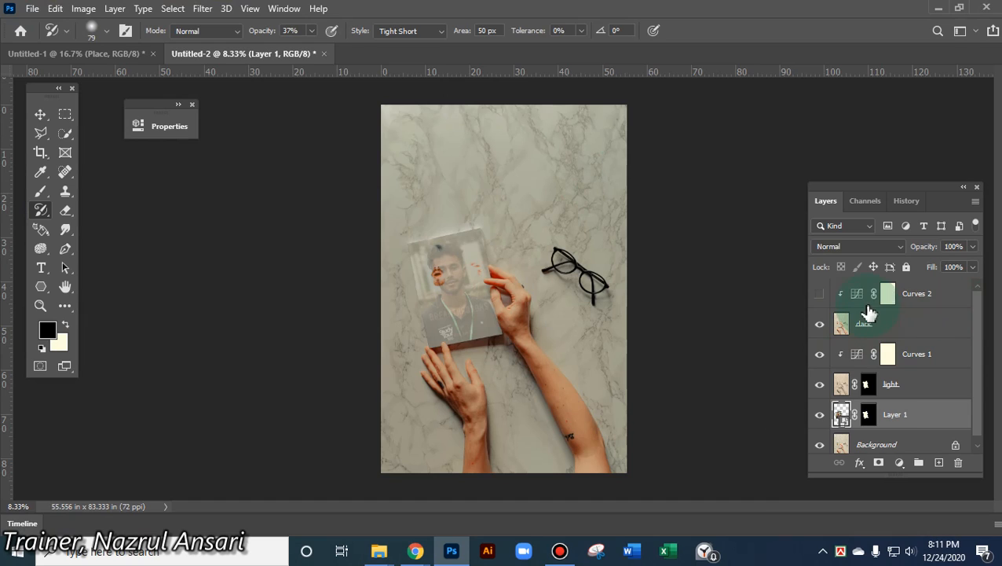
# Toggle the Curves 2 layer's visibility on and off, and open the contents of the Layer 1 smart object
pyautogui.click(819, 293)
pyautogui.click(820, 293)
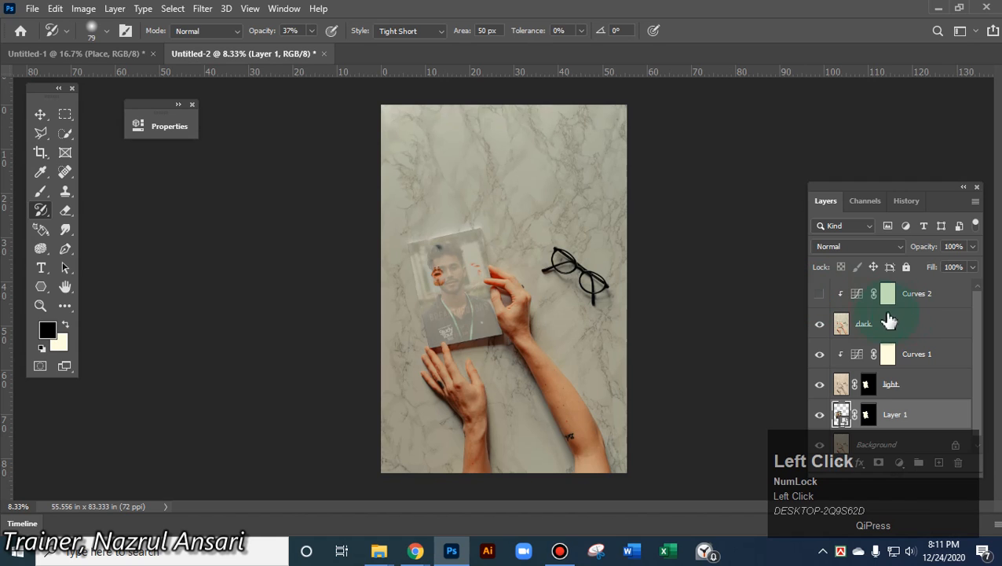
pyautogui.moveTo(982, 312); pyautogui.dragTo(987, 369)
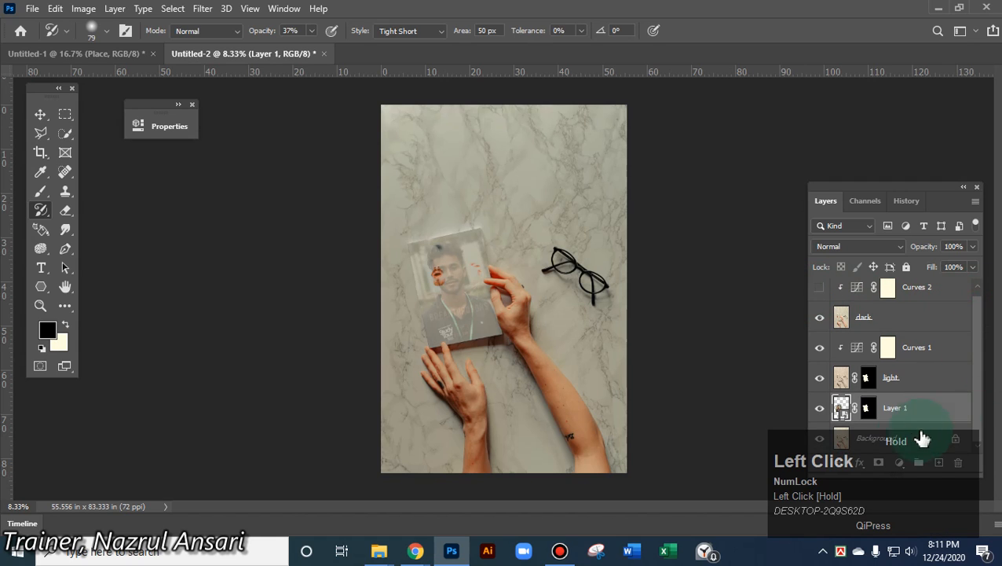
pyautogui.doubleClick(841, 409)
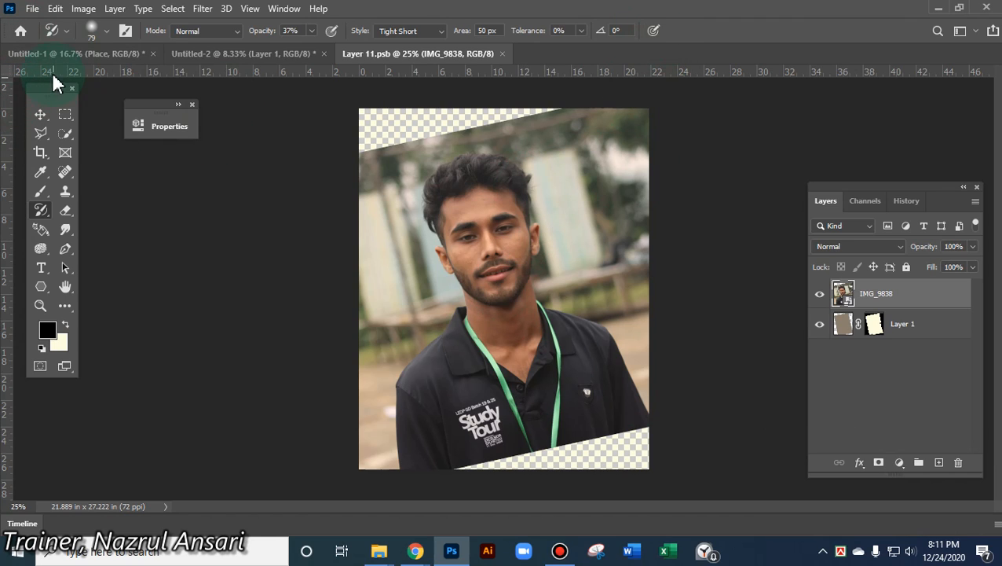
# Place the embedded image IMG_20201211_124709 above IMG_9838 and shift it toward the canvas's left edge
pyautogui.click(32, 9)
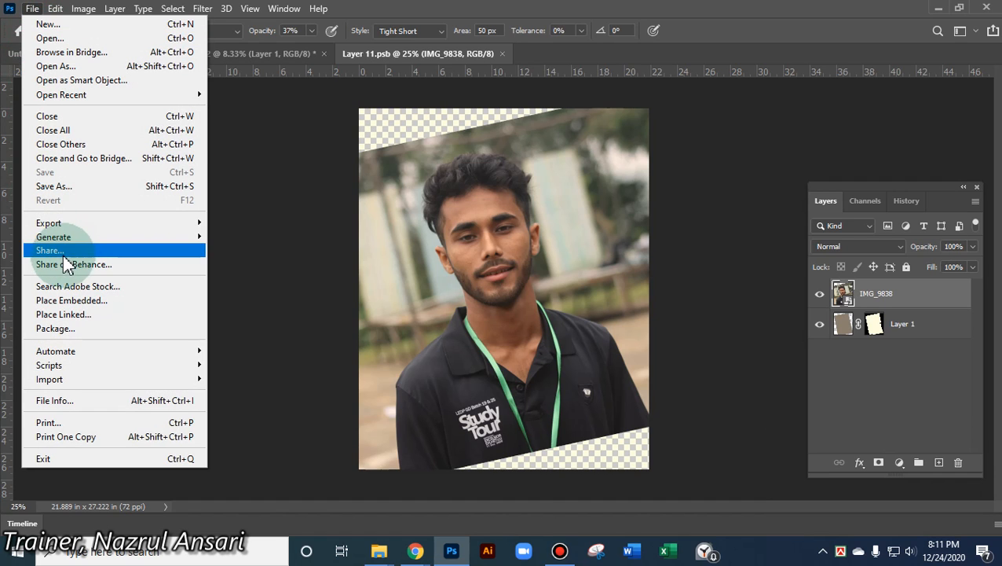
pyautogui.click(75, 301)
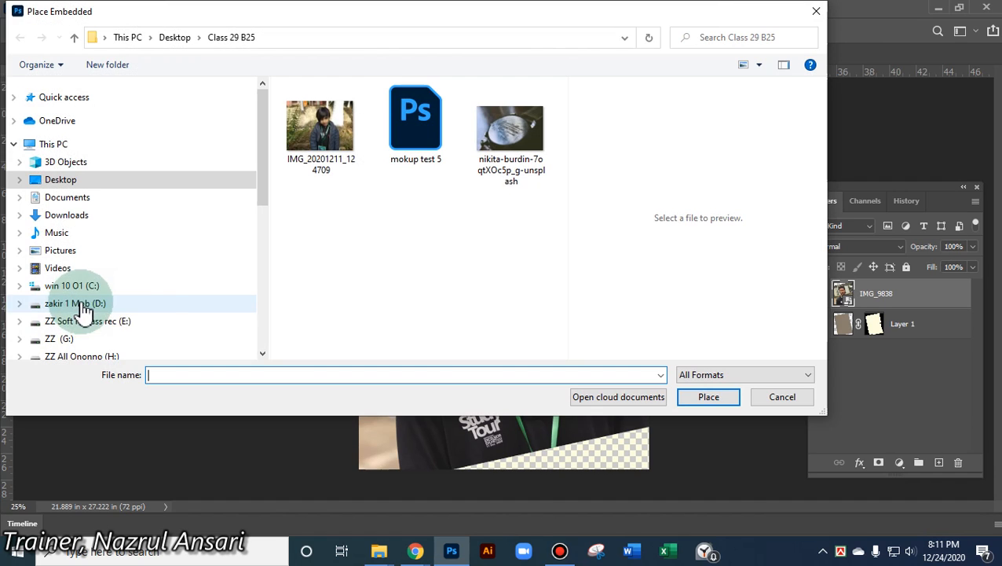
pyautogui.click(322, 130)
pyautogui.click(703, 402)
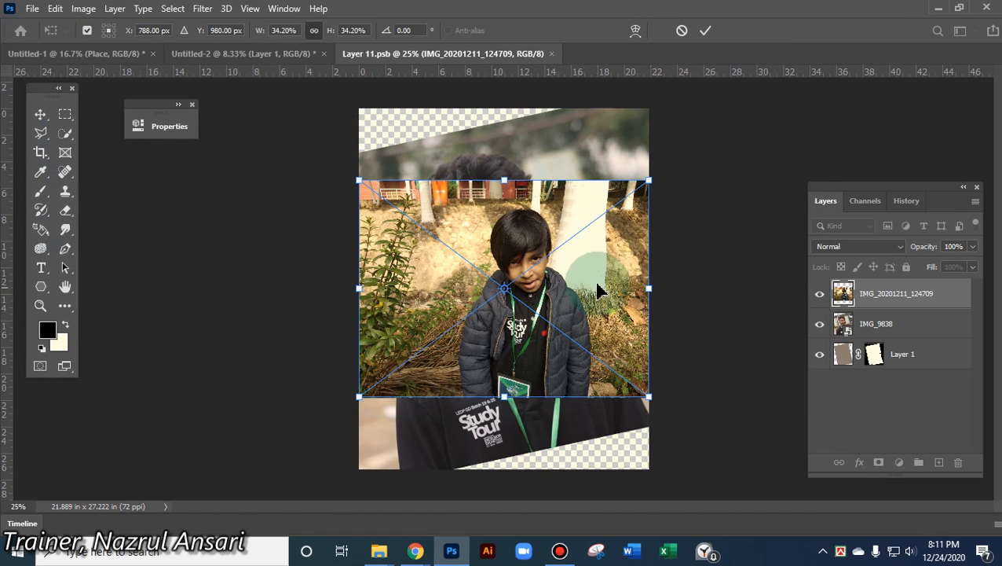
pyautogui.moveTo(588, 258); pyautogui.dragTo(458, 300)
# Commit the placed image and delete the old IMG_9838 photo layer
pyautogui.click(41, 116)
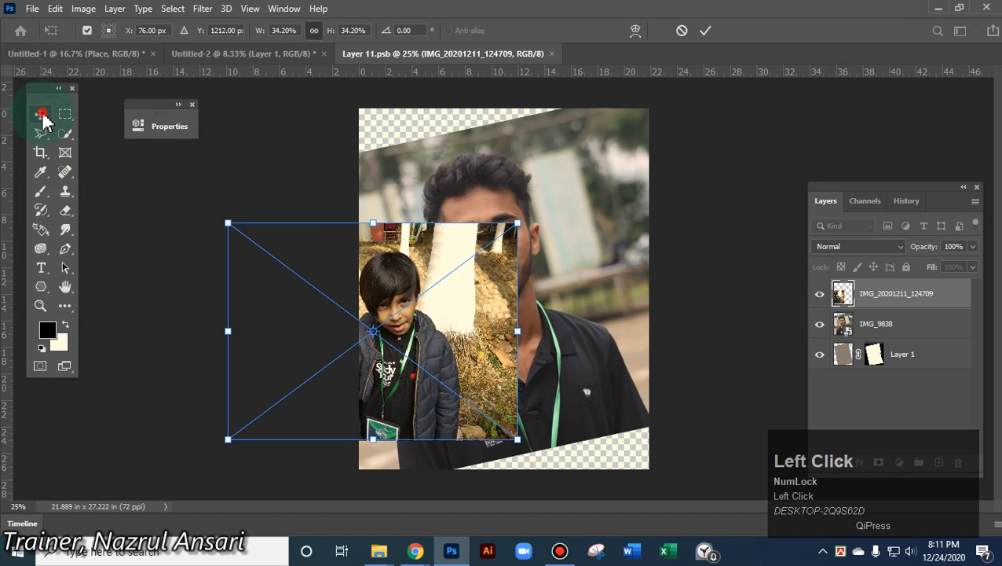
pyautogui.moveTo(593, 179); pyautogui.dragTo(660, 262)
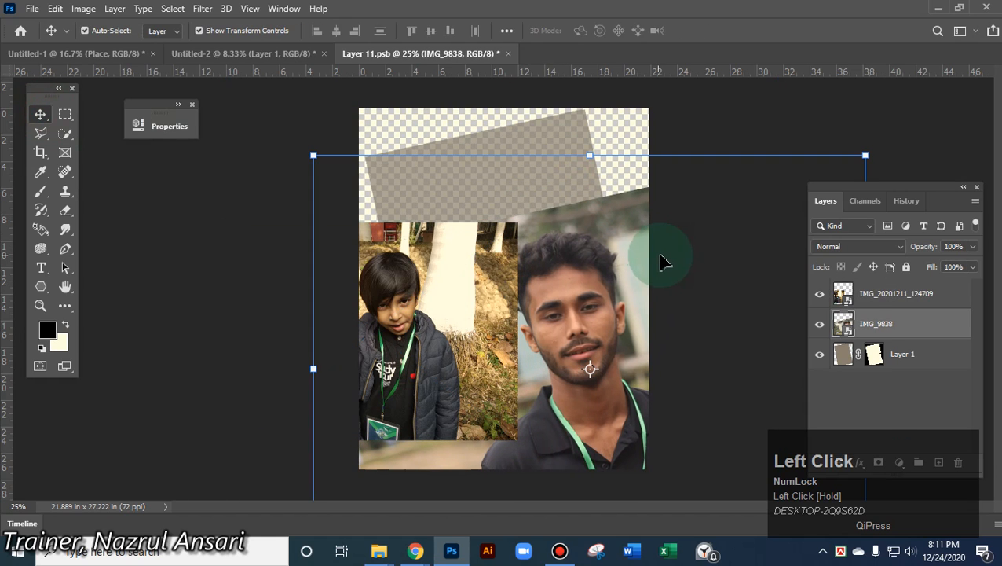
pyautogui.press('Delete')
# Scale the IMG_20201211_124709 layer to 62.15% and position it to cover the whole canvas
pyautogui.click(555, 206)
pyautogui.moveTo(467, 308); pyautogui.dragTo(502, 194)
pyautogui.moveTo(544, 325); pyautogui.dragTo(801, 433)
pyautogui.moveTo(601, 368); pyautogui.dragTo(540, 339)
pyautogui.click(707, 32)
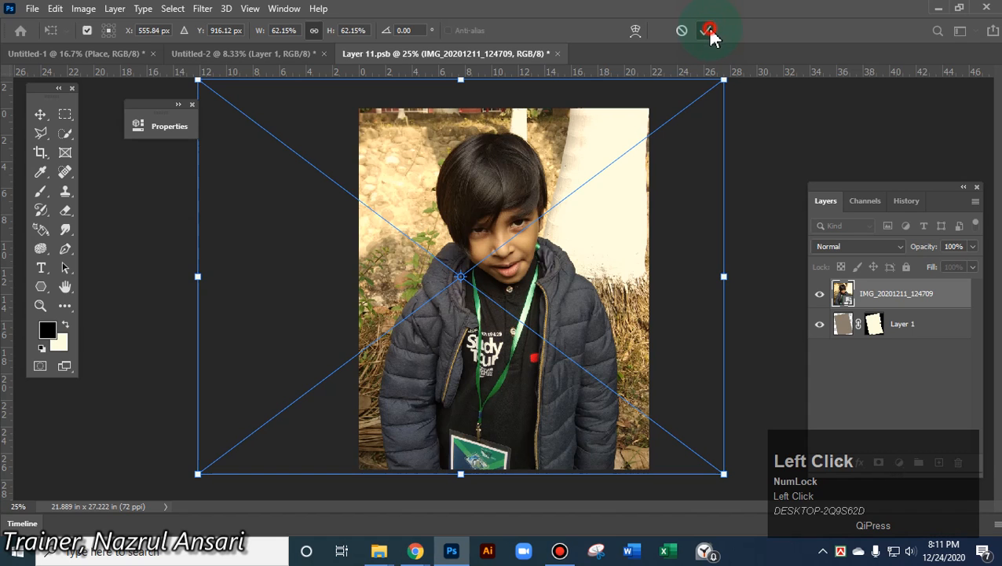
# Save the smart object's contents in Layer 11.psb and return to the Untitled-2 document
pyautogui.click(55, 8)
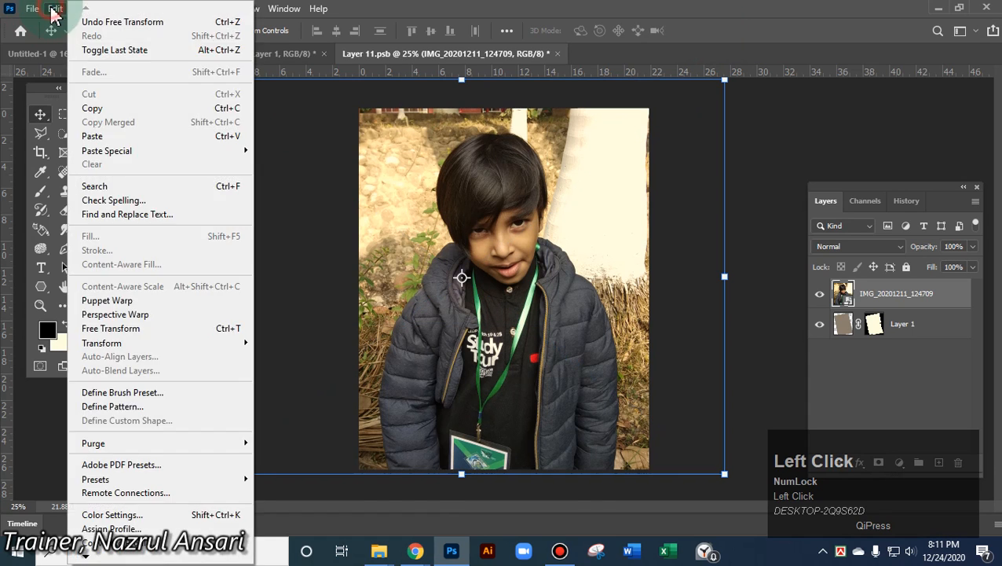
pyautogui.click(32, 8)
pyautogui.click(66, 174)
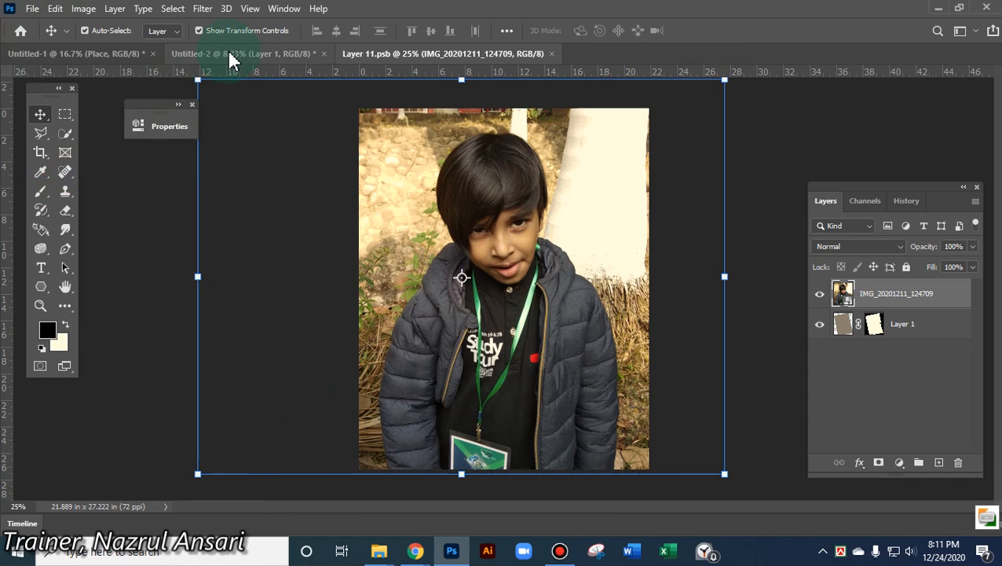
pyautogui.click(109, 55)
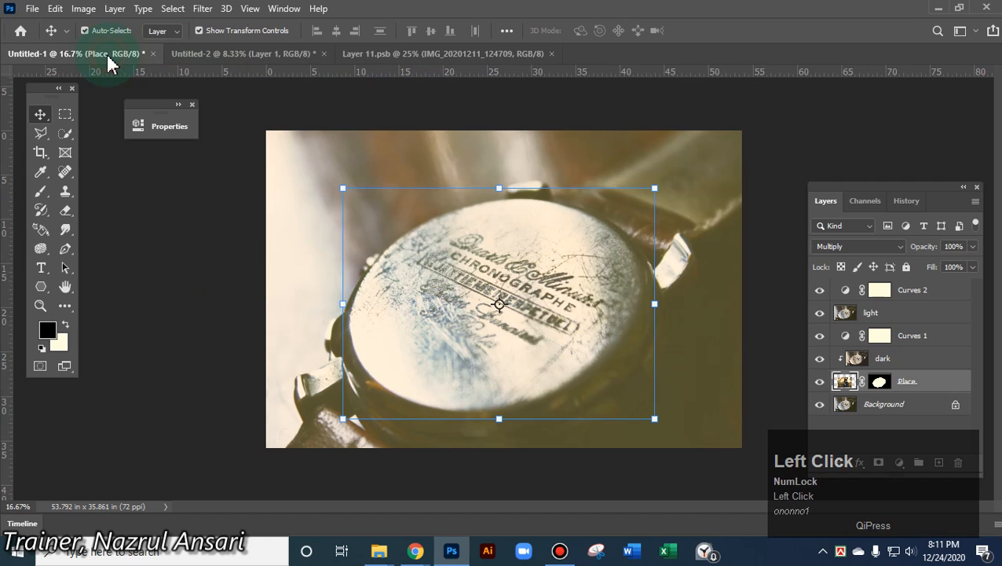
pyautogui.click(201, 57)
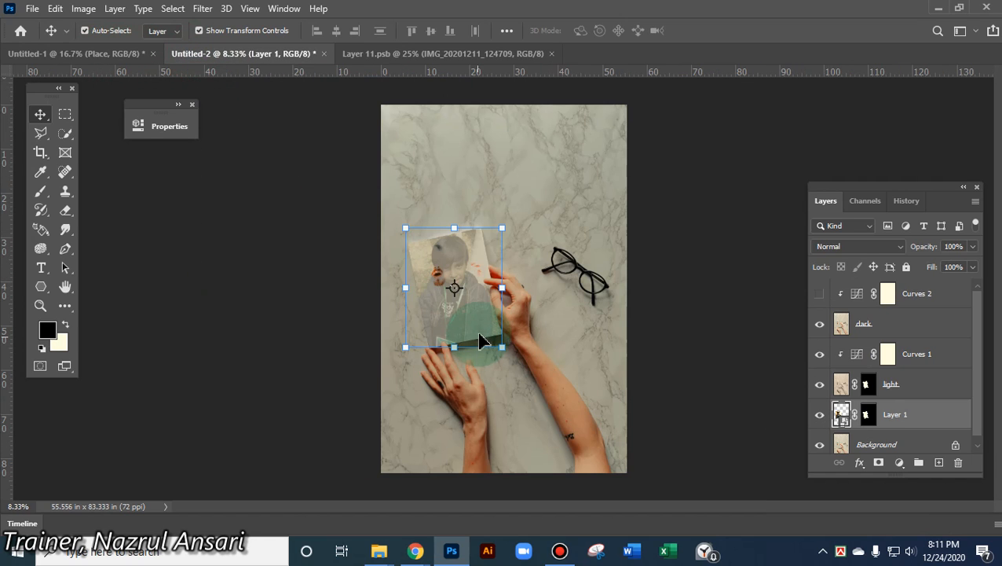
# Examine the updated photo in the Untitled-2 mockup up close, along with the document's layer stack and history
pyautogui.scroll(5, 488, 339)
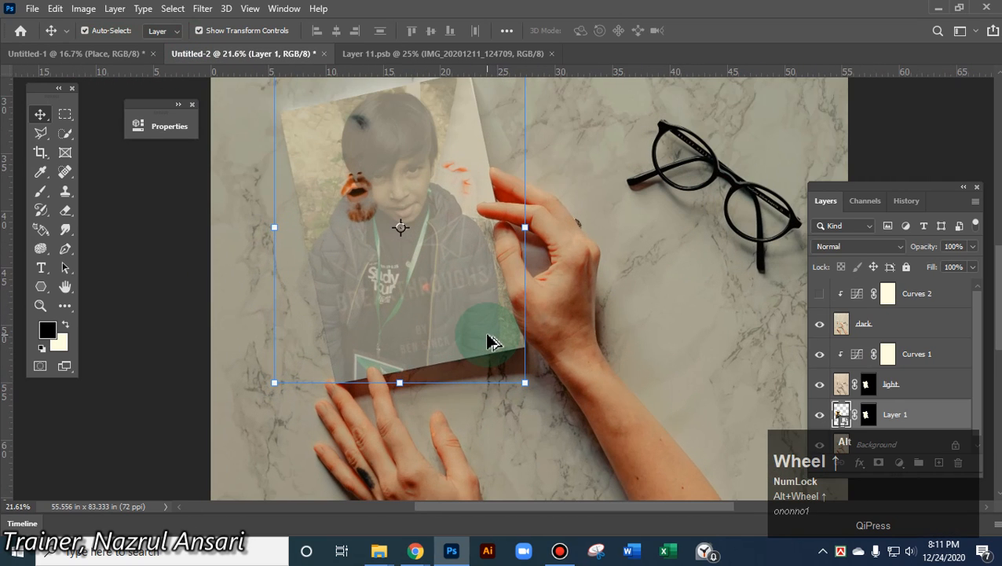
pyautogui.scroll(2, 488, 340)
pyautogui.scroll(-5, 488, 339)
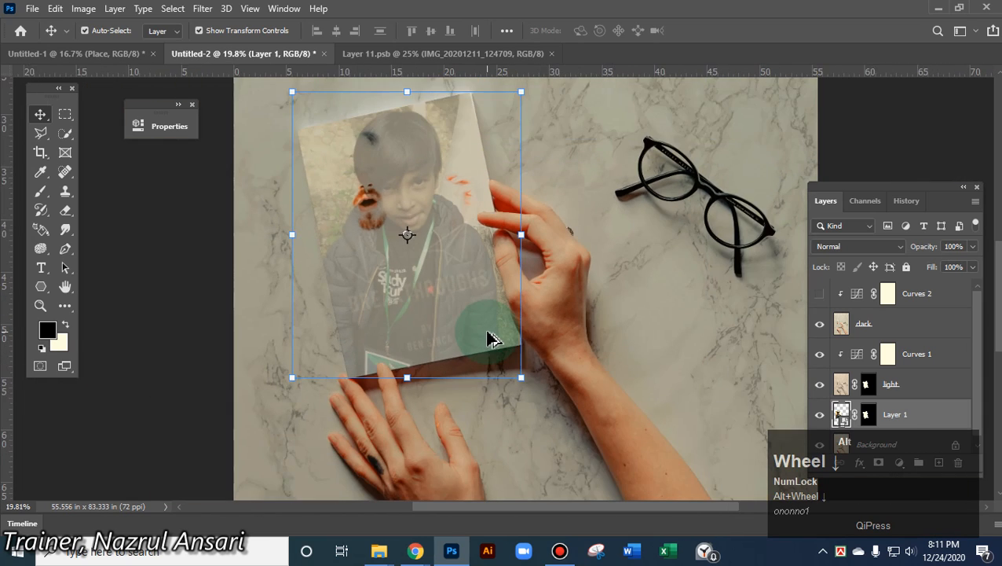
pyautogui.scroll(2, 488, 339)
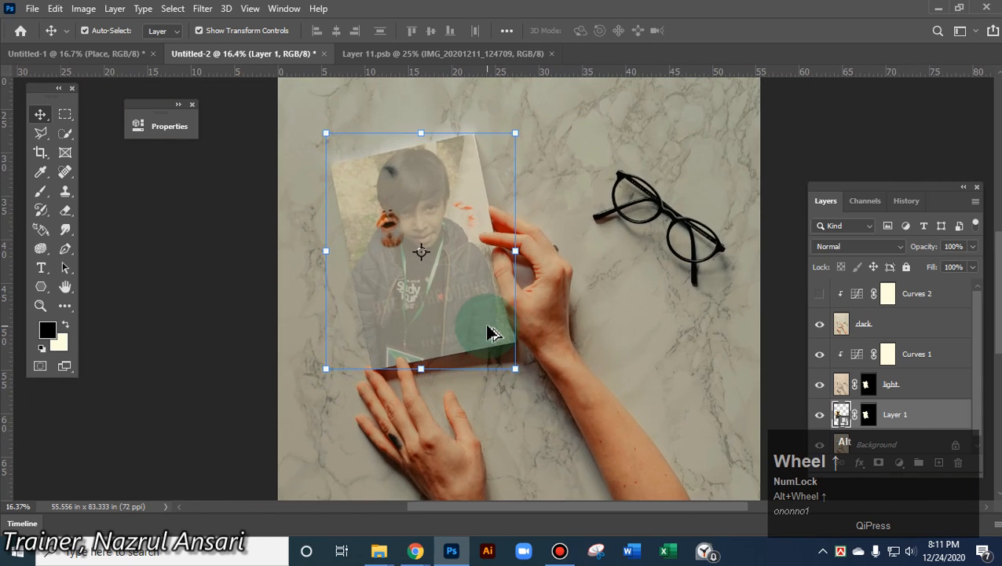
pyautogui.scroll(-2, 487, 333)
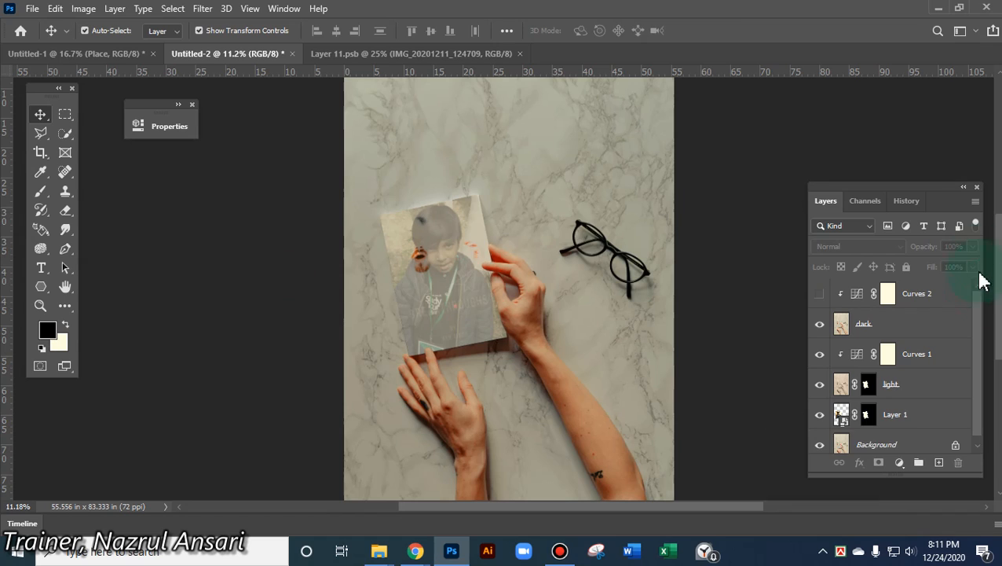
pyautogui.moveTo(1000, 296); pyautogui.dragTo(999, 361)
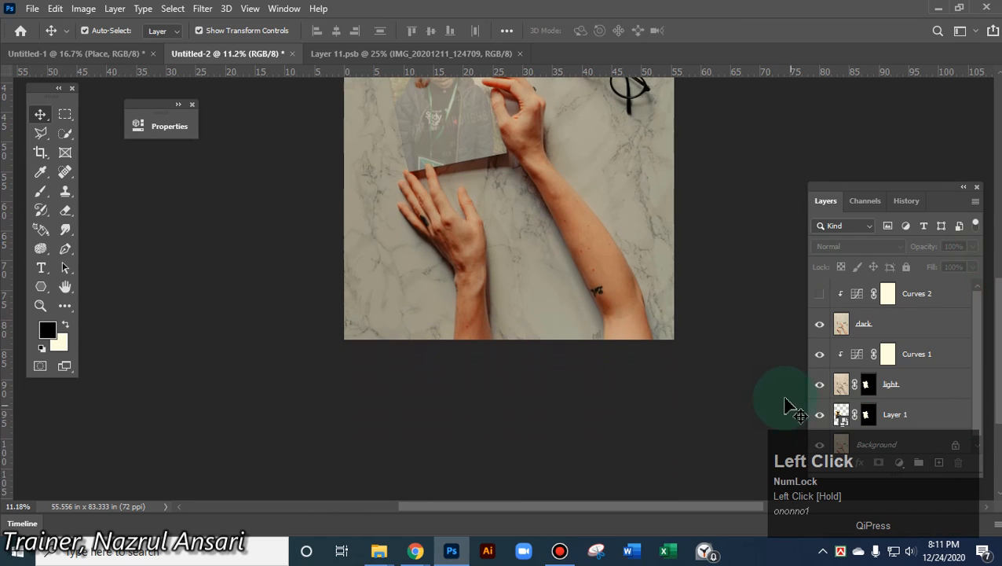
pyautogui.moveTo(977, 408); pyautogui.dragTo(987, 453)
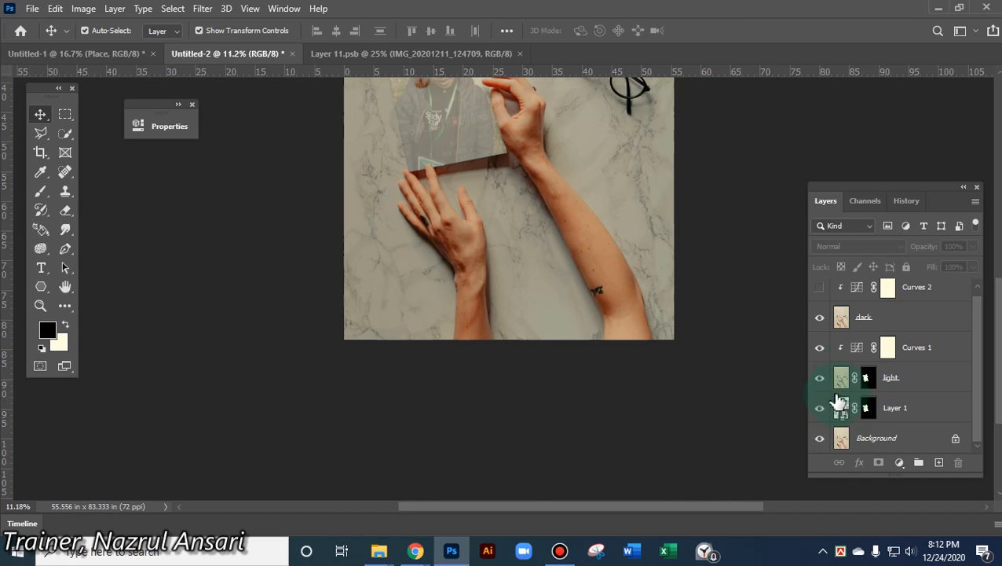
pyautogui.click(907, 201)
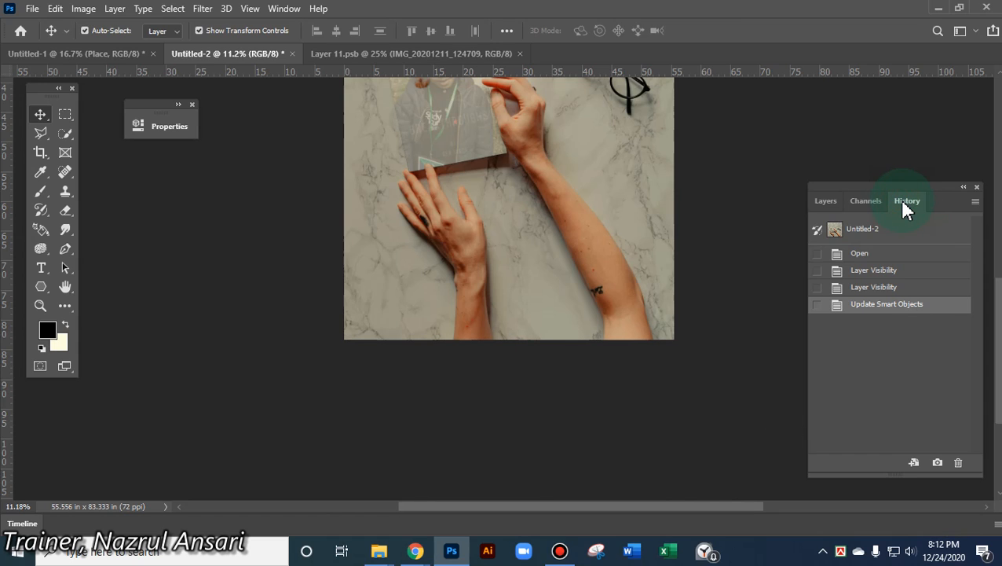
pyautogui.click(825, 200)
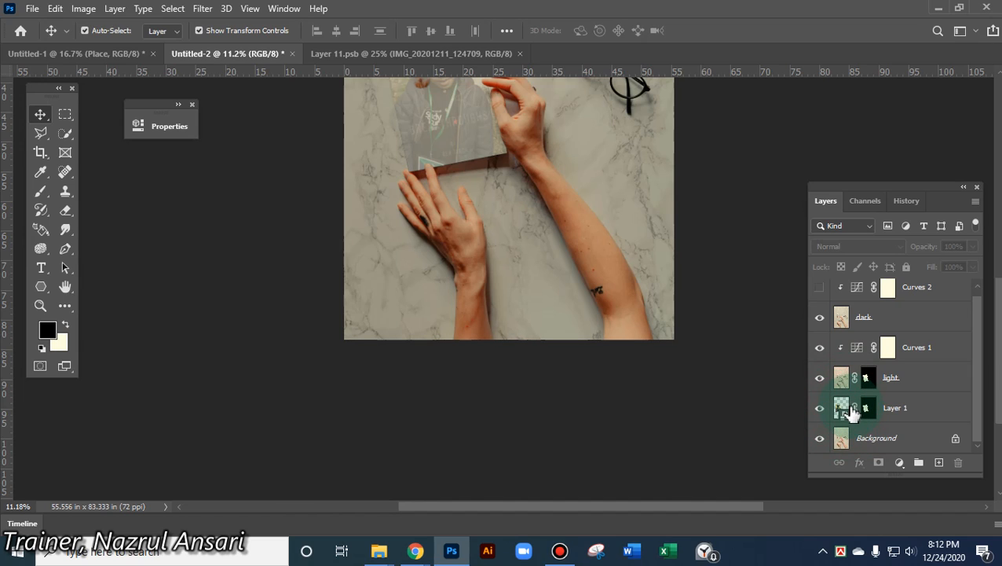
pyautogui.click(976, 203)
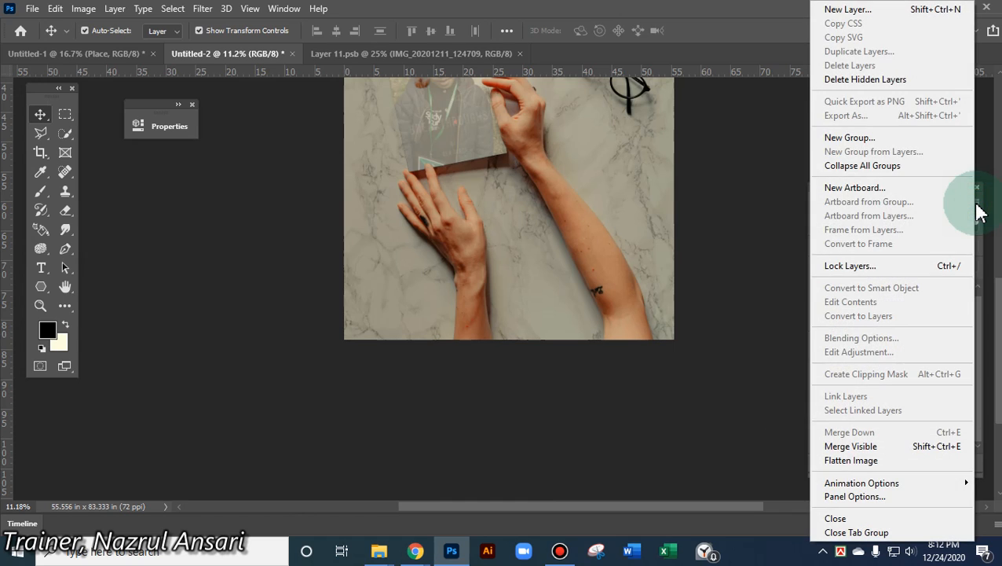
pyautogui.click(978, 208)
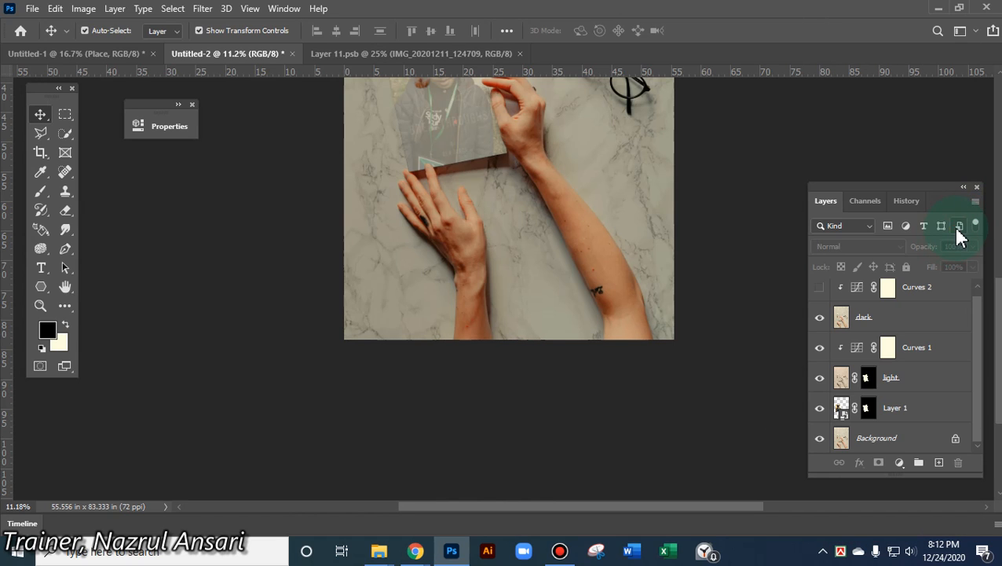
pyautogui.click(955, 227)
pyautogui.click(956, 227)
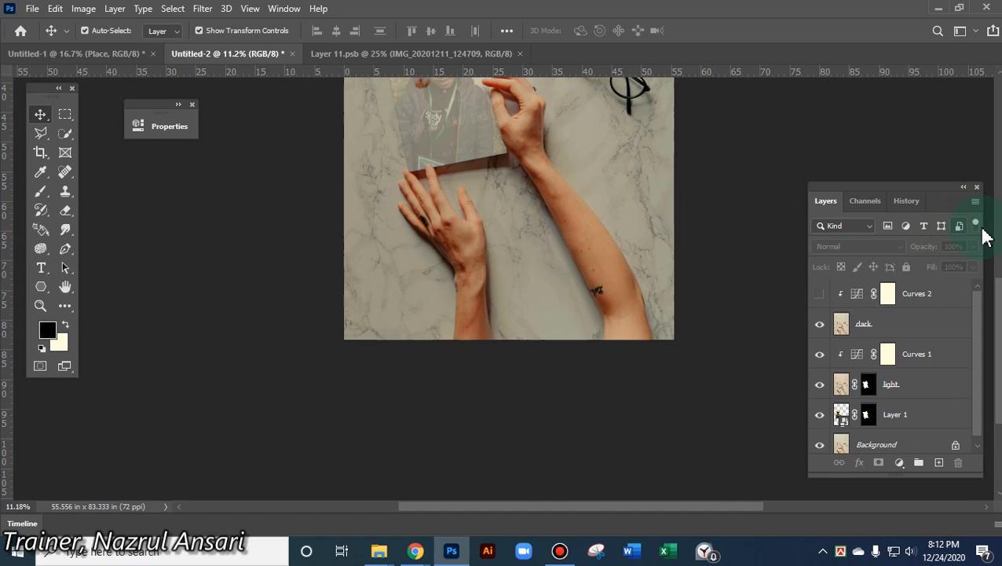
# Set the layer thumbnails to the largest size, and reposition and lengthen the layer list to show more layers
pyautogui.click(975, 203)
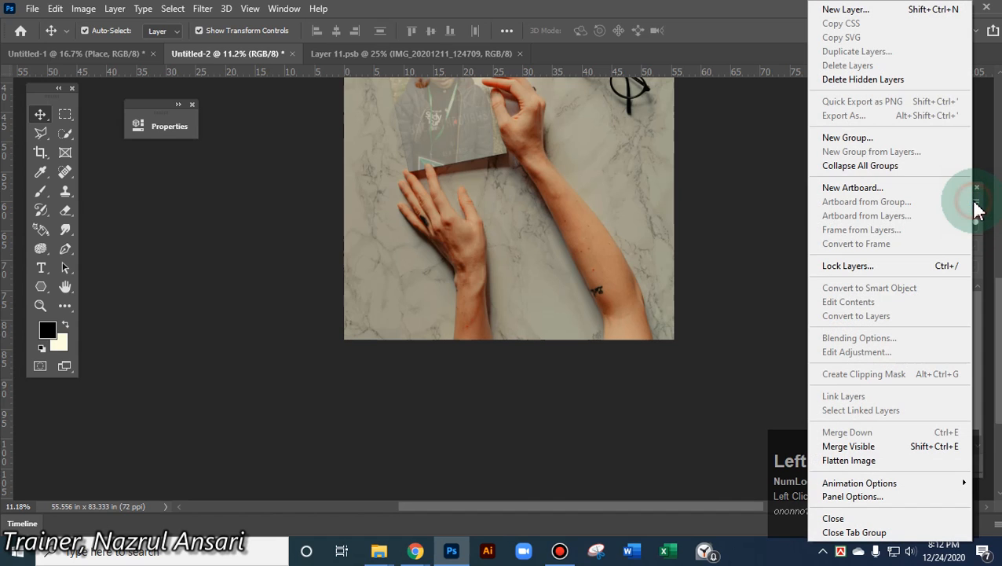
pyautogui.click(924, 496)
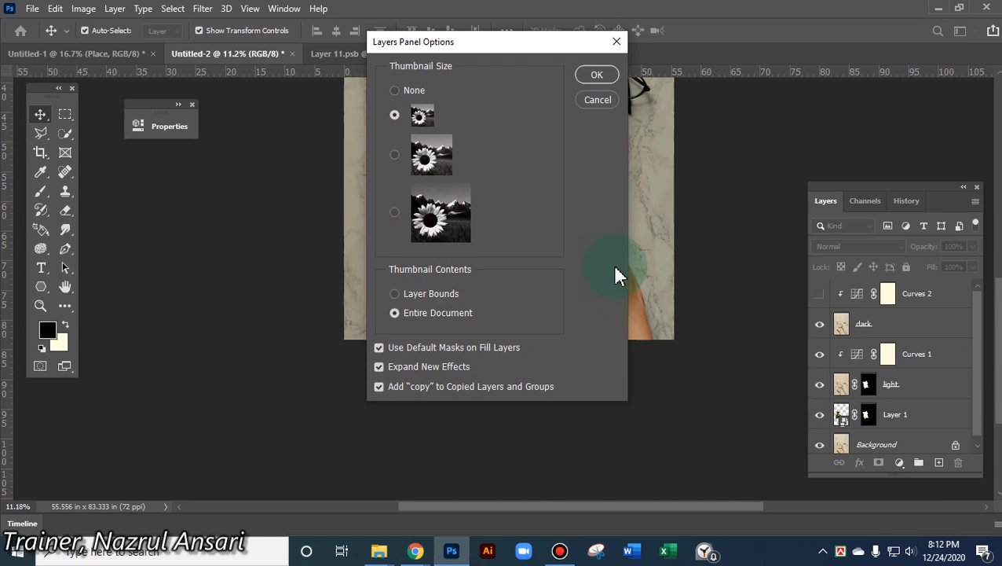
pyautogui.click(395, 212)
pyautogui.click(596, 73)
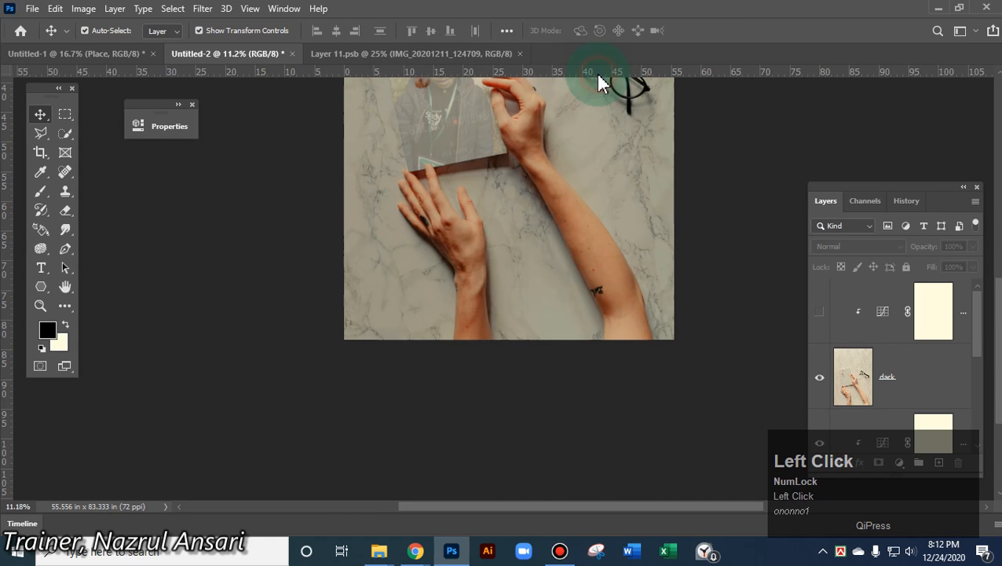
pyautogui.moveTo(924, 186); pyautogui.dragTo(893, 88)
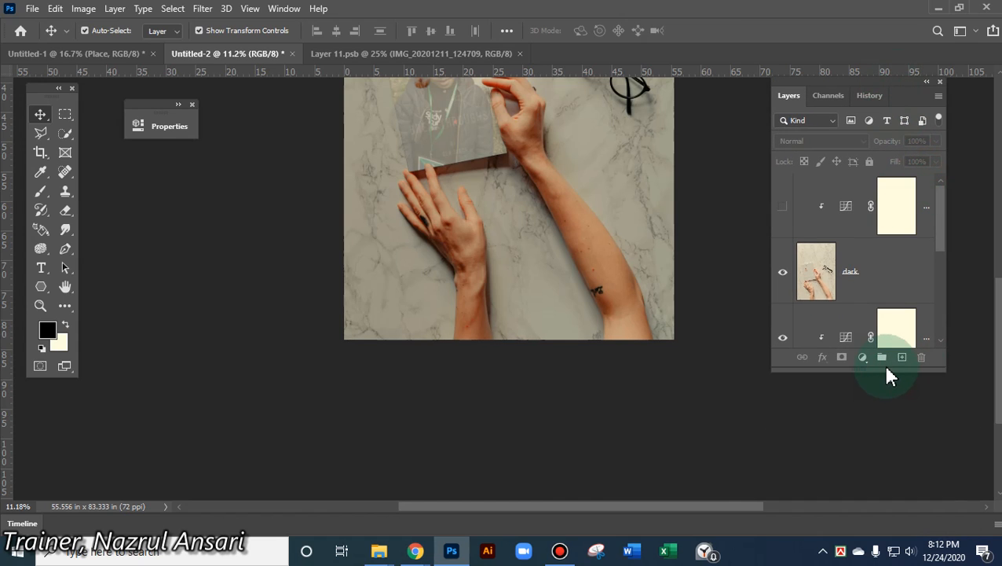
pyautogui.moveTo(886, 373); pyautogui.dragTo(906, 487)
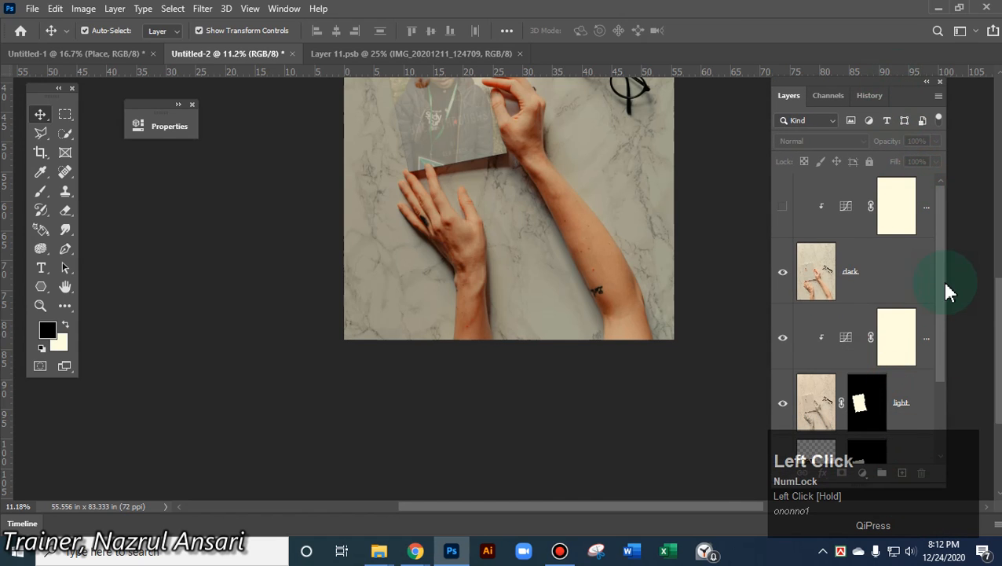
# Remove the photo layer from the Layer 11.psb smart object, save its contents, and return to Untitled-2
pyautogui.moveTo(942, 297); pyautogui.dragTo(959, 398)
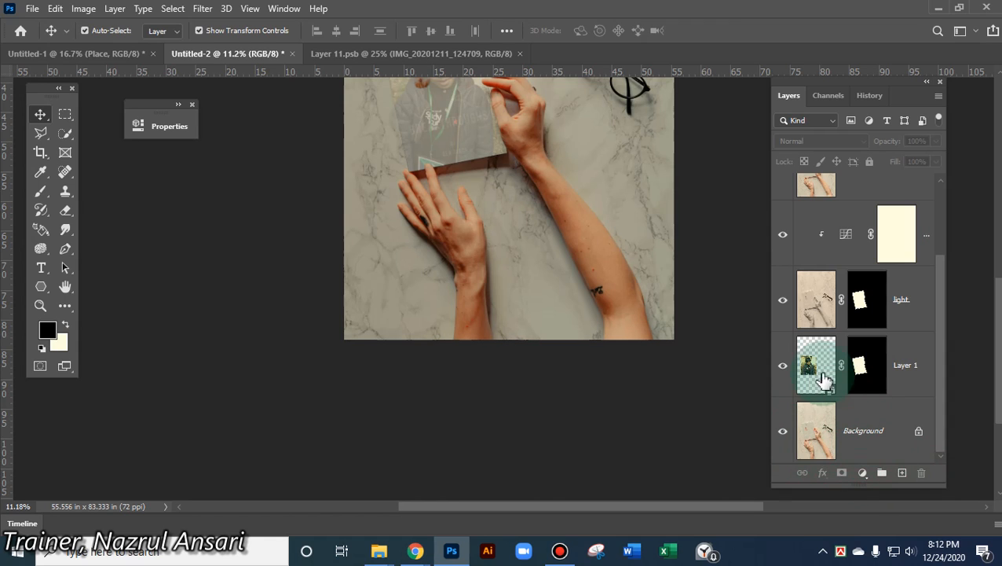
pyautogui.click(407, 55)
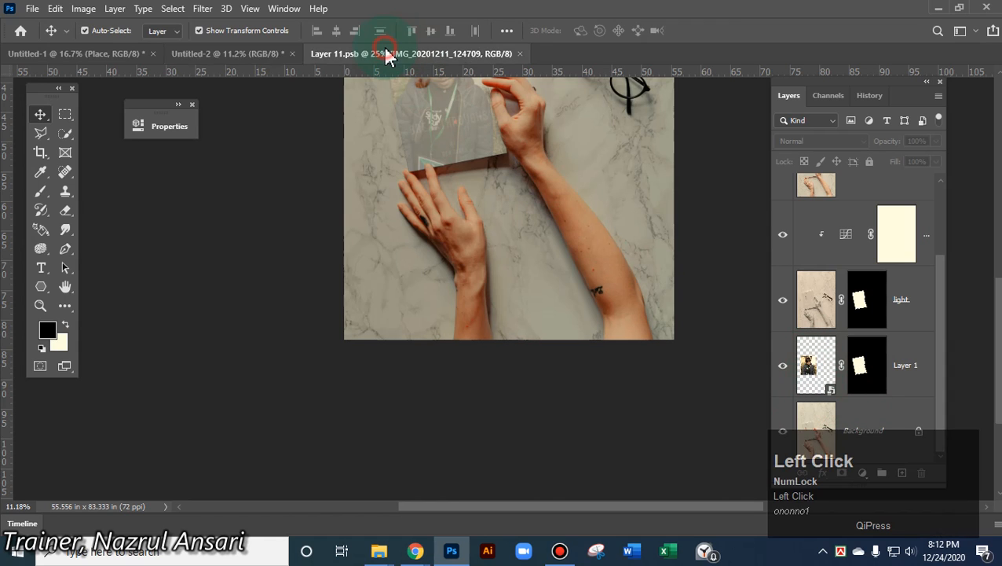
pyautogui.moveTo(506, 246); pyautogui.dragTo(284, 299)
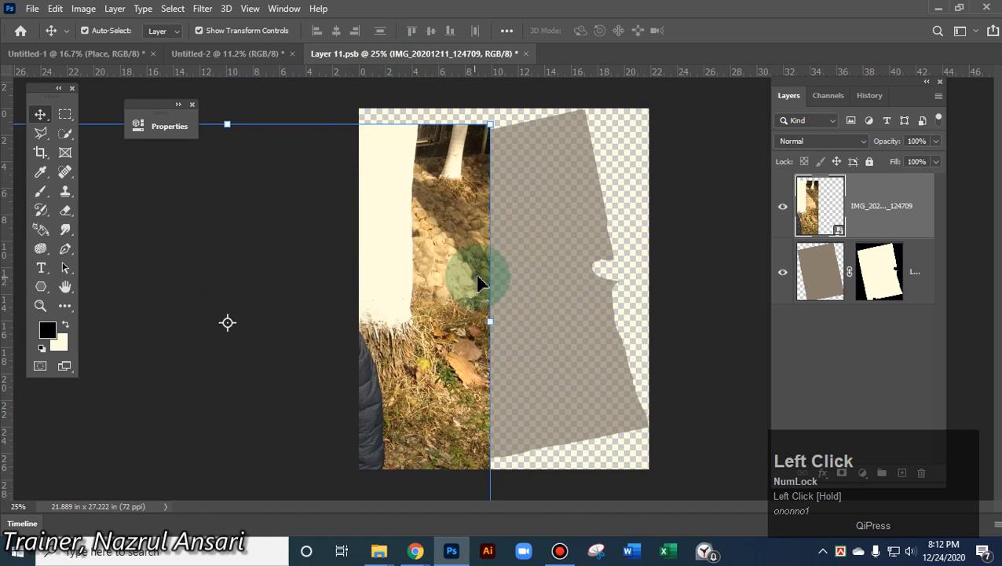
pyautogui.press('Delete')
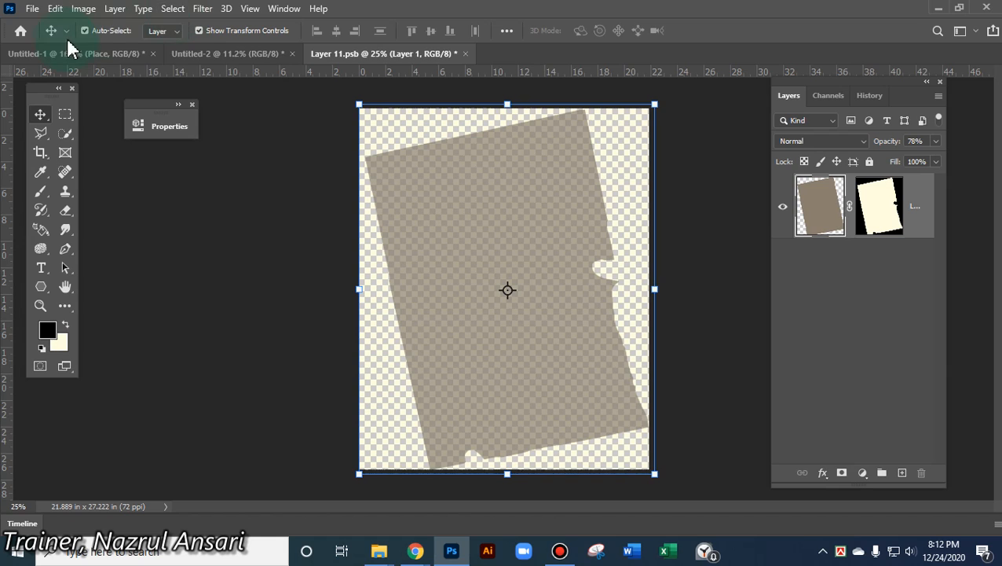
pyautogui.click(33, 8)
pyautogui.click(59, 167)
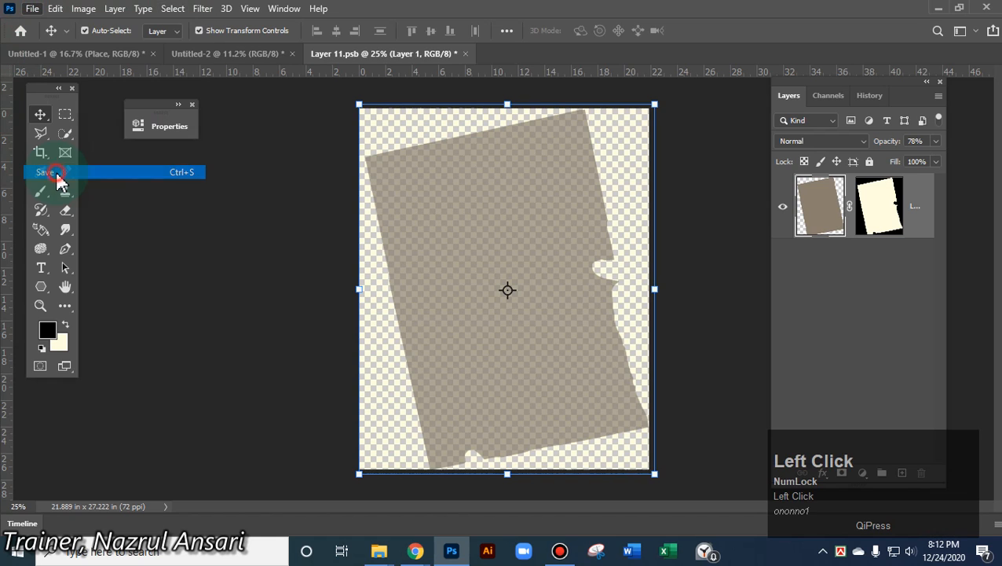
pyautogui.click(215, 52)
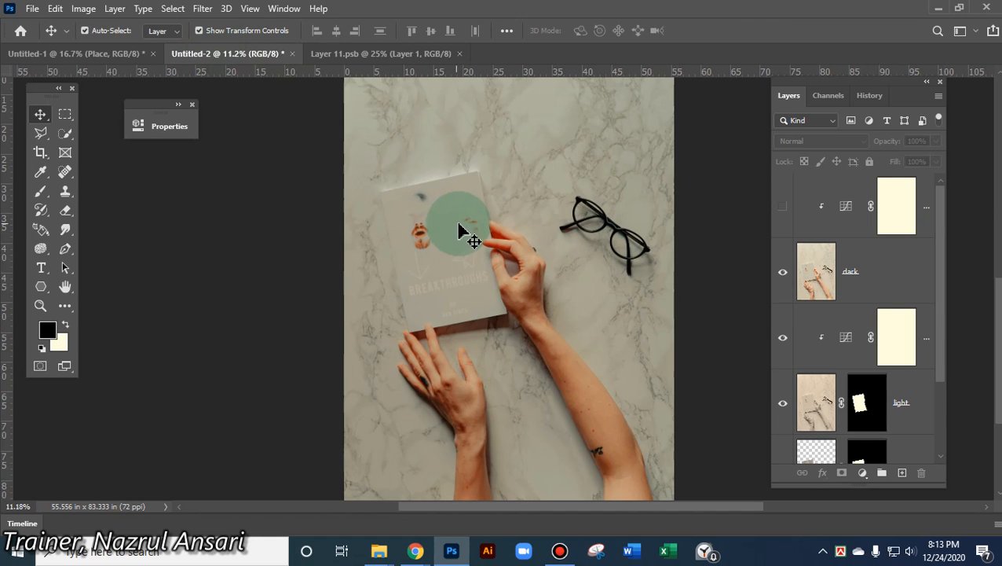
# Review the layer stack of Untitled-2 and the contents of its Layer 11.psb smart object
pyautogui.moveTo(939, 260); pyautogui.dragTo(962, 429)
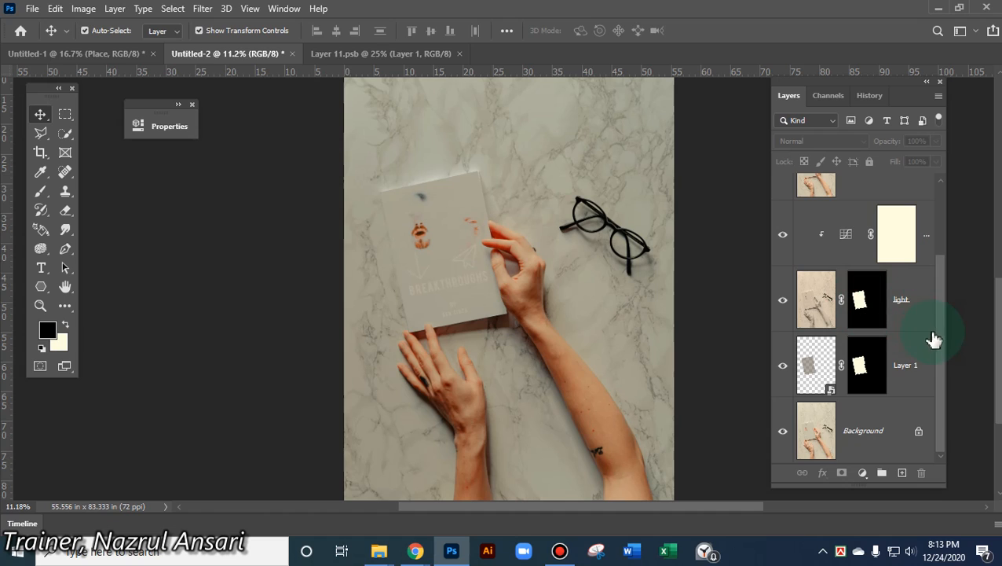
pyautogui.moveTo(942, 325)
pyautogui.mouseDown()
pyautogui.moveTo(938, 237)
pyautogui.moveTo(938, 334)
pyautogui.mouseUp()
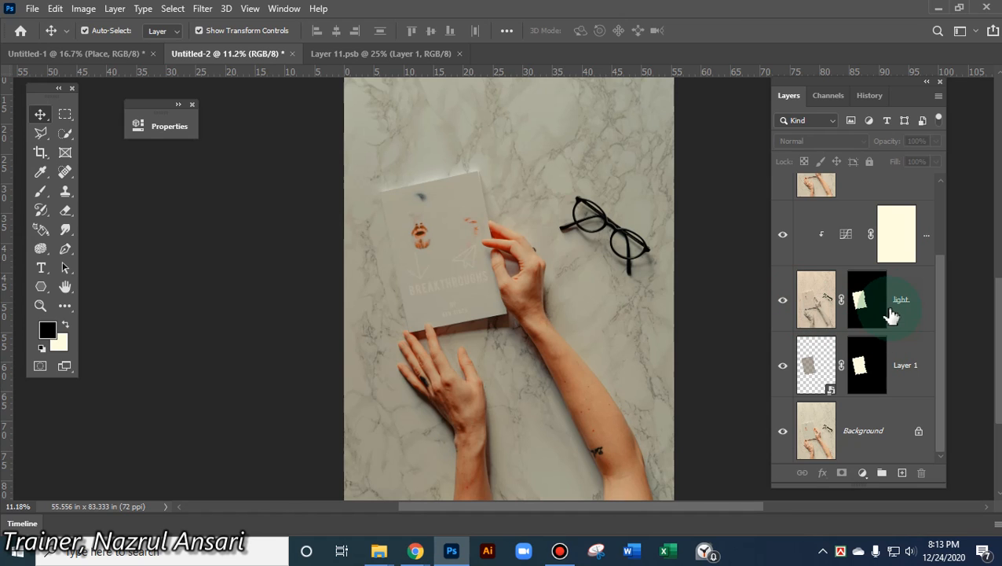
pyautogui.click(351, 58)
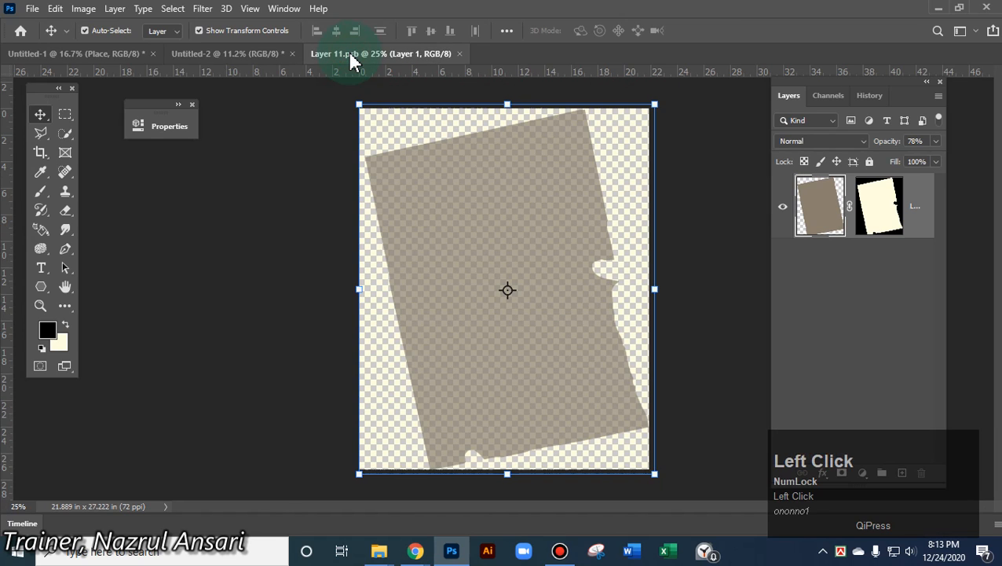
# In Untitled-1, copy the Place layer's mask onto the light and dark watch layers
pyautogui.click(101, 55)
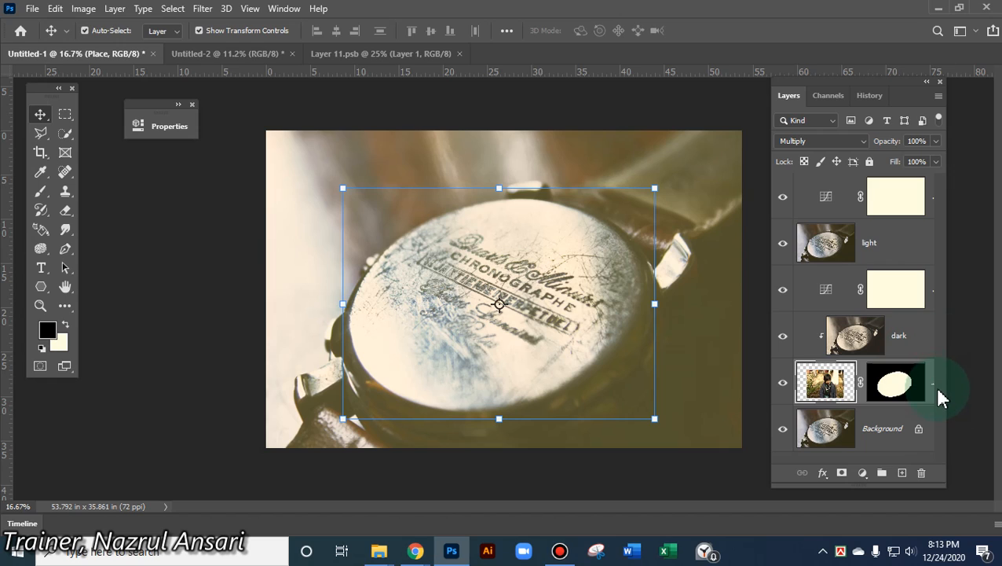
pyautogui.keyDown('alt'); pyautogui.click(896, 389); pyautogui.keyUp('alt')
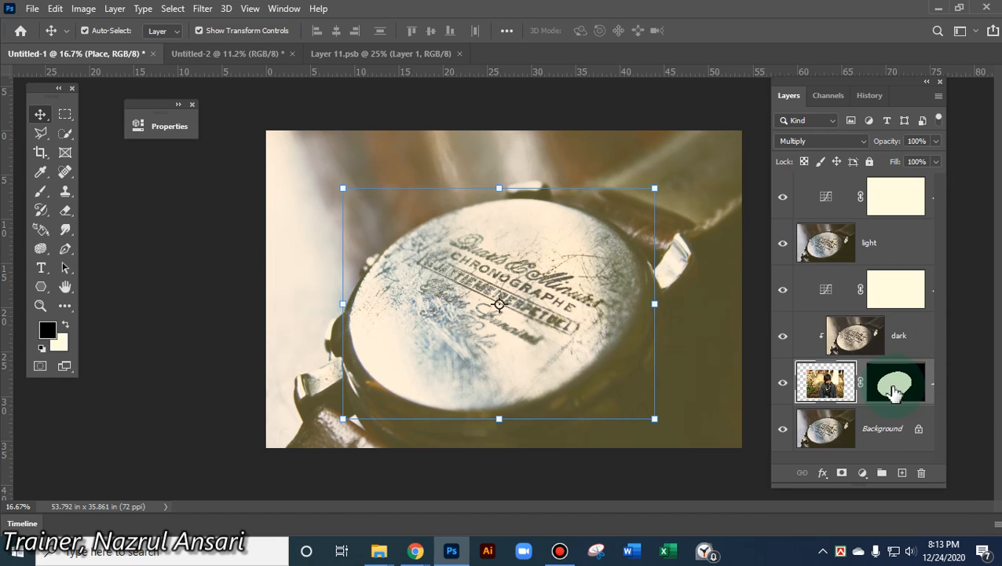
pyautogui.moveTo(899, 399); pyautogui.dragTo(910, 250)
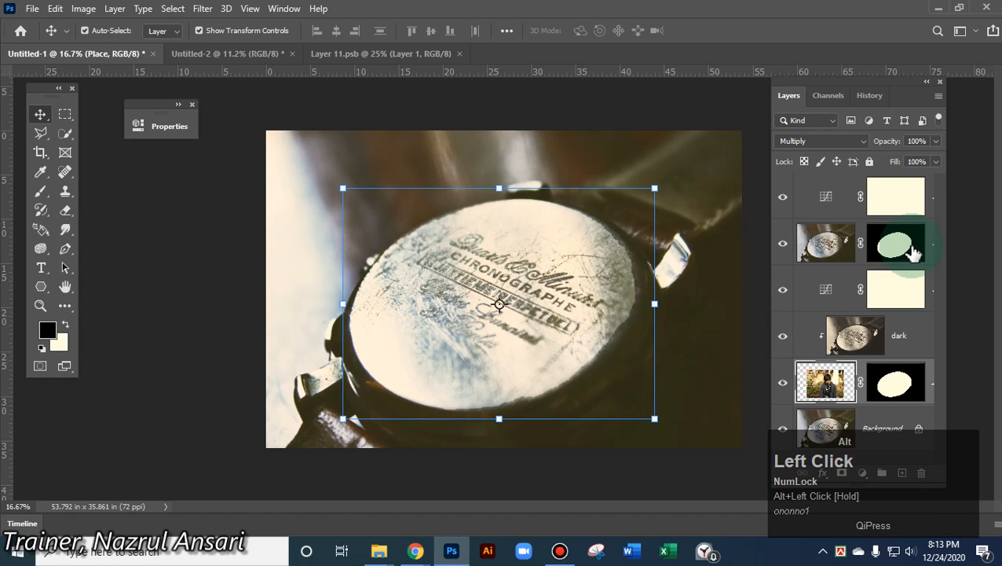
pyautogui.scroll(6, 862, 320)
pyautogui.moveTo(896, 381); pyautogui.dragTo(908, 343)
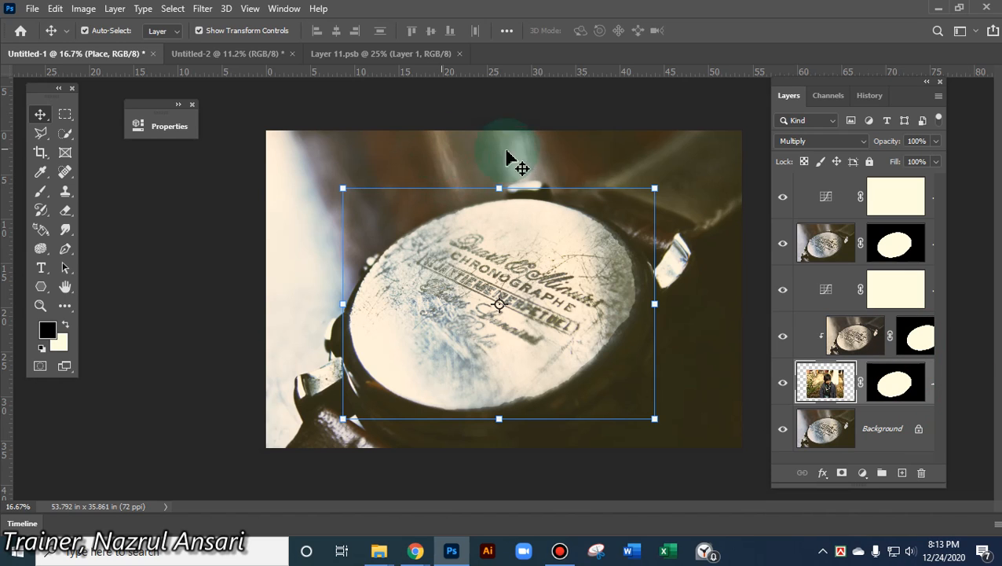
# Save Untitled-1 as mokup test 5.psdt in the Class 29 B25 folder, replacing the existing file and keeping Maximize Compatibility on
pyautogui.click(29, 9)
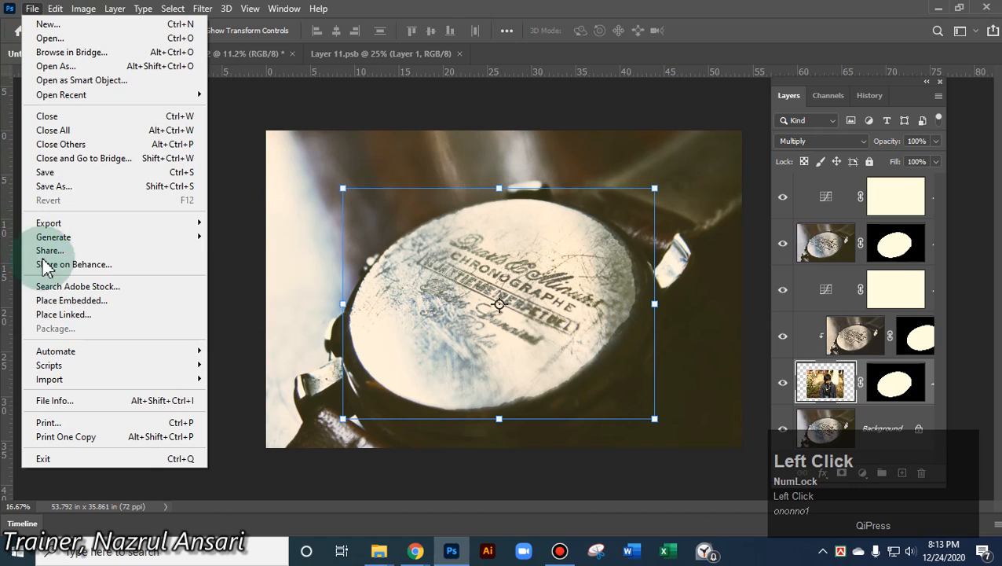
pyautogui.click(98, 188)
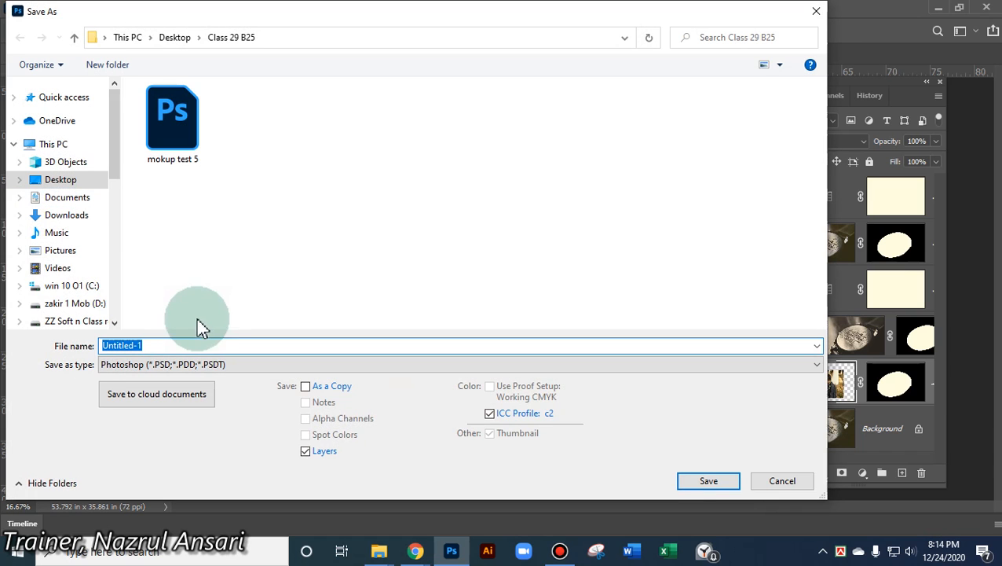
pyautogui.click(188, 151)
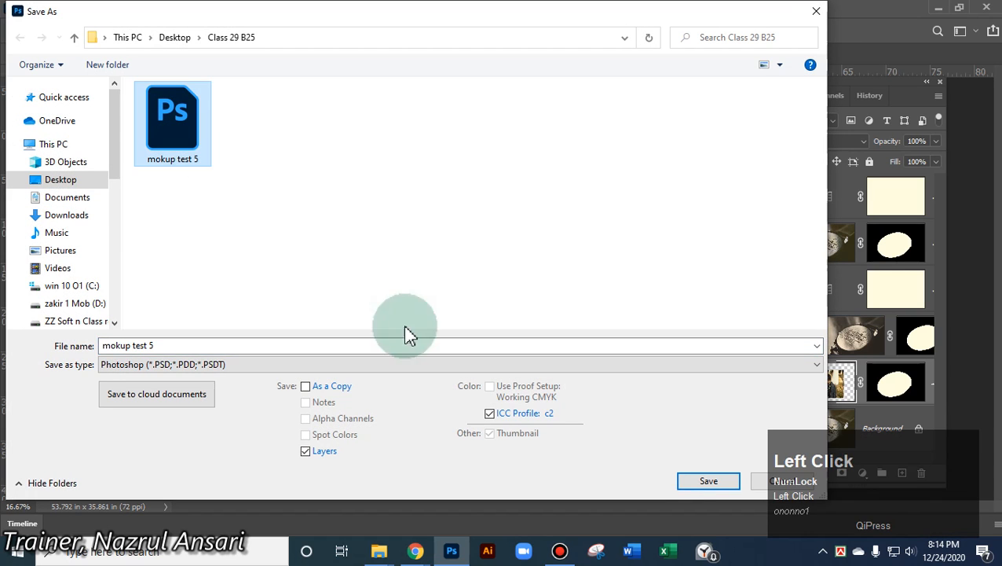
pyautogui.click(160, 347)
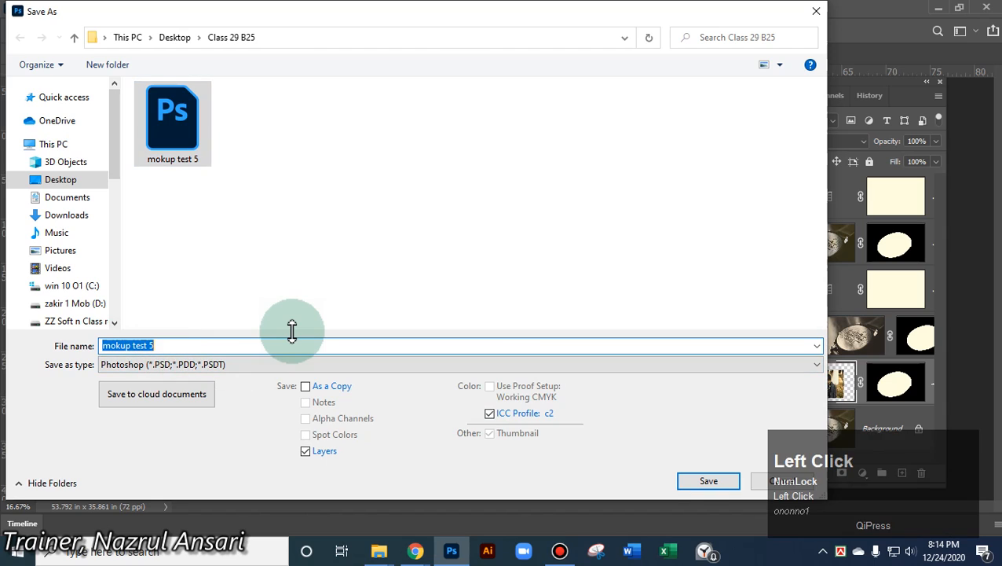
pyautogui.press('Right')
pyautogui.write('.')
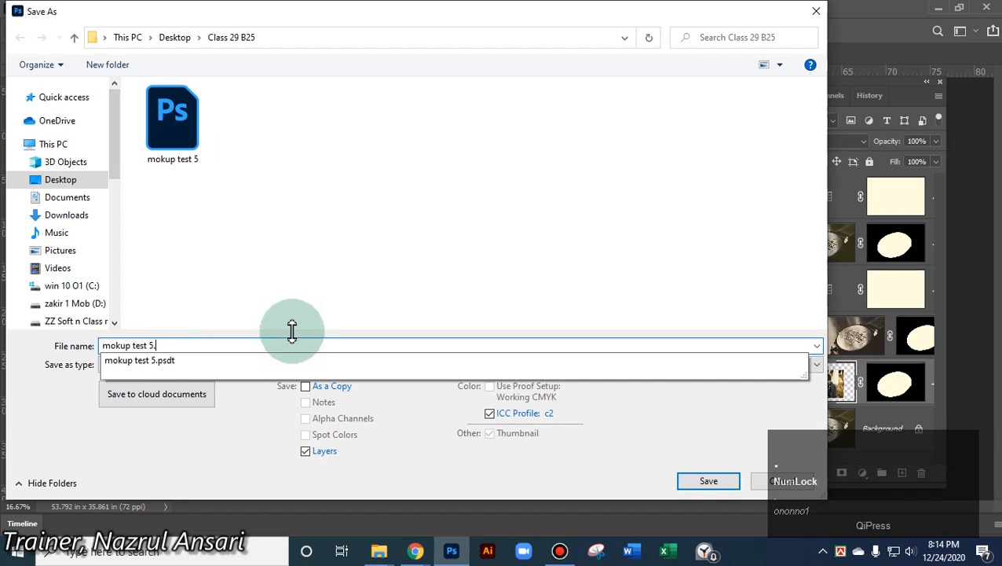
pyautogui.write('psdt')
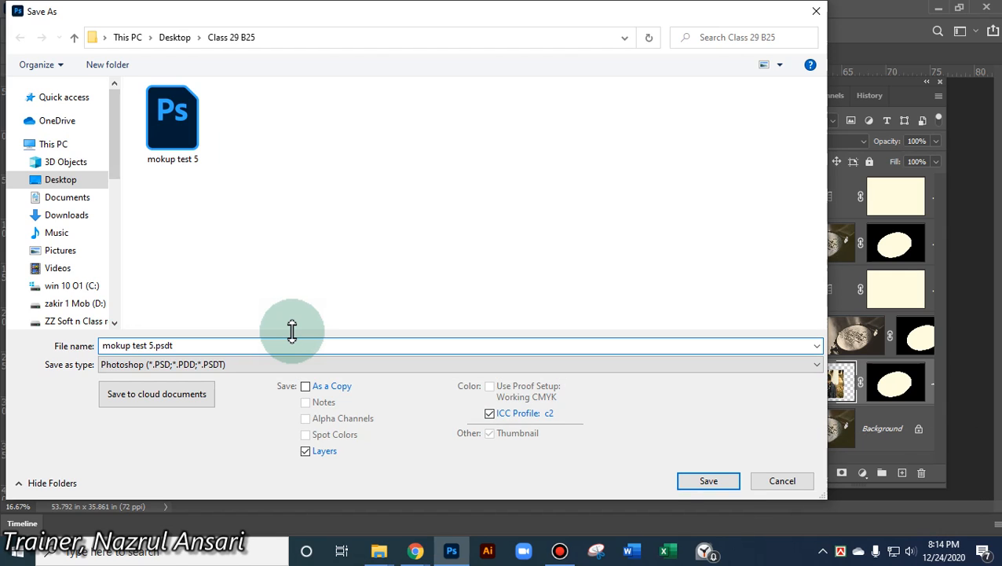
pyautogui.click(710, 483)
pyautogui.click(539, 275)
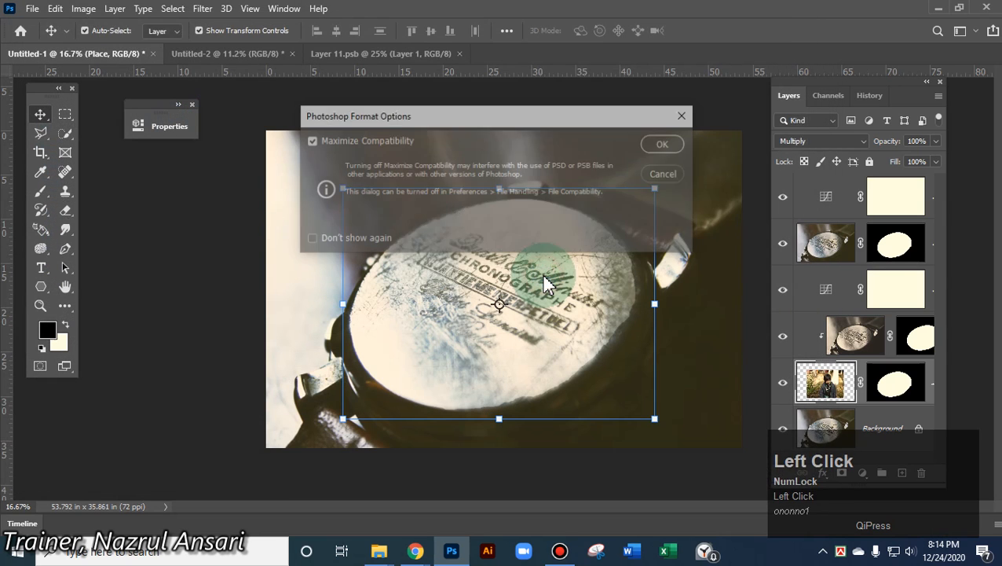
pyautogui.click(665, 144)
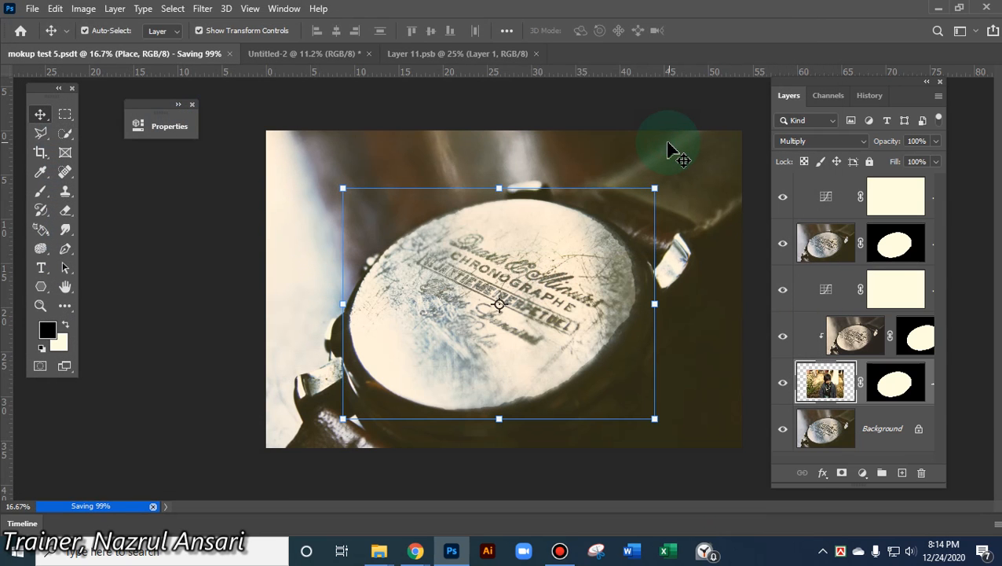
# Close Layer 11.psb, Untitled-2 without saving its changes, and the saved mokup test 5.psdt document
pyautogui.click(428, 56)
pyautogui.click(484, 53)
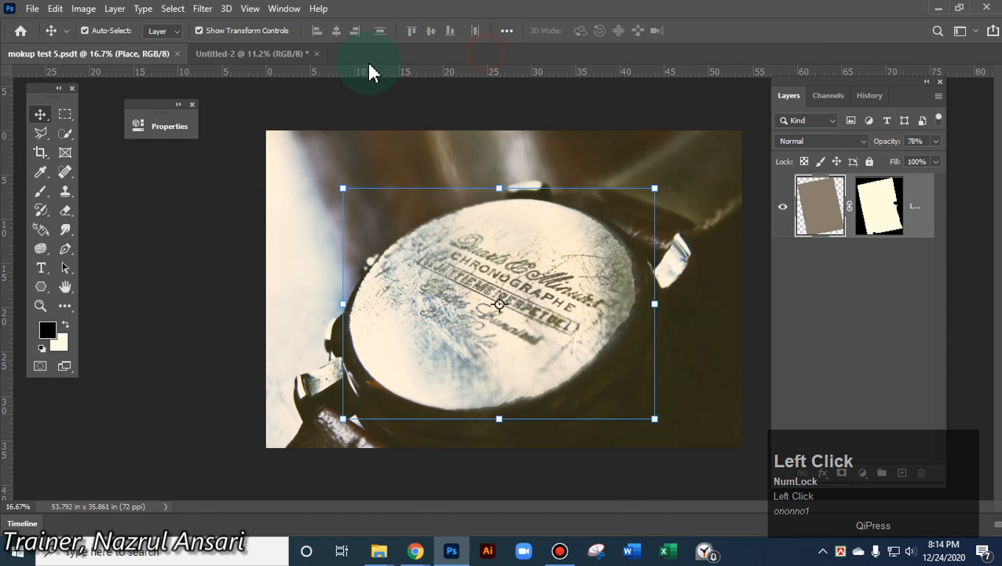
pyautogui.click(315, 55)
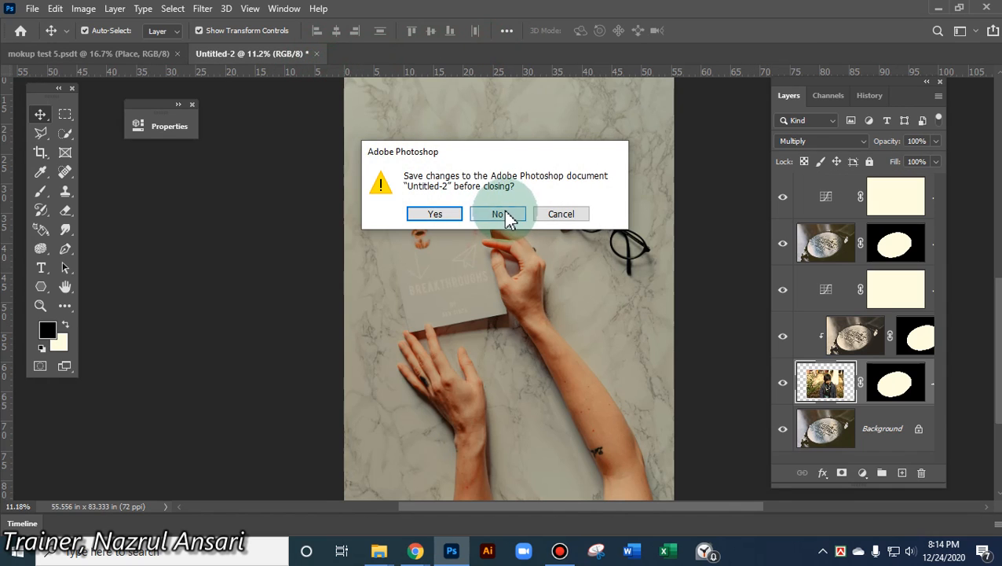
pyautogui.click(507, 214)
pyautogui.click(128, 60)
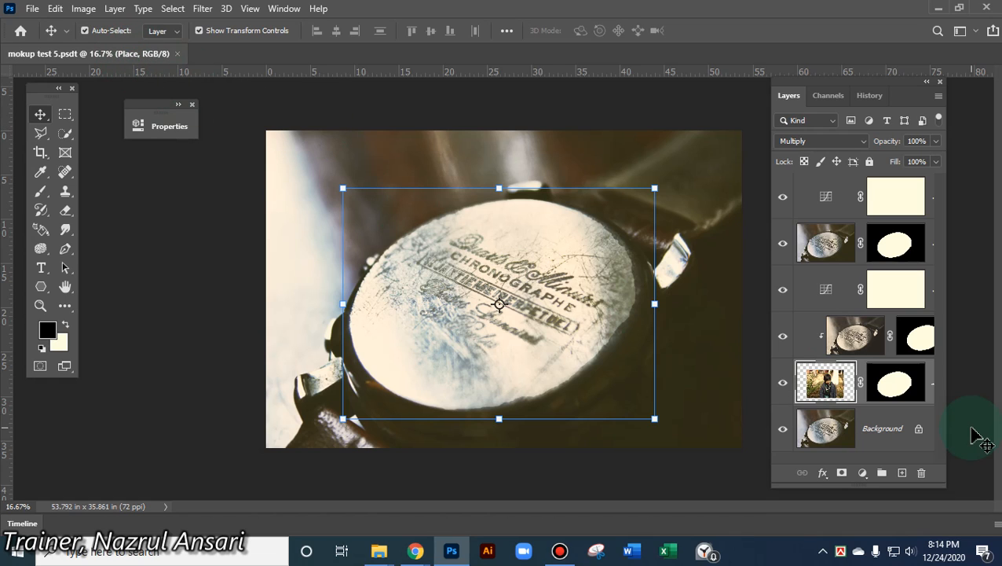
pyautogui.click(850, 405)
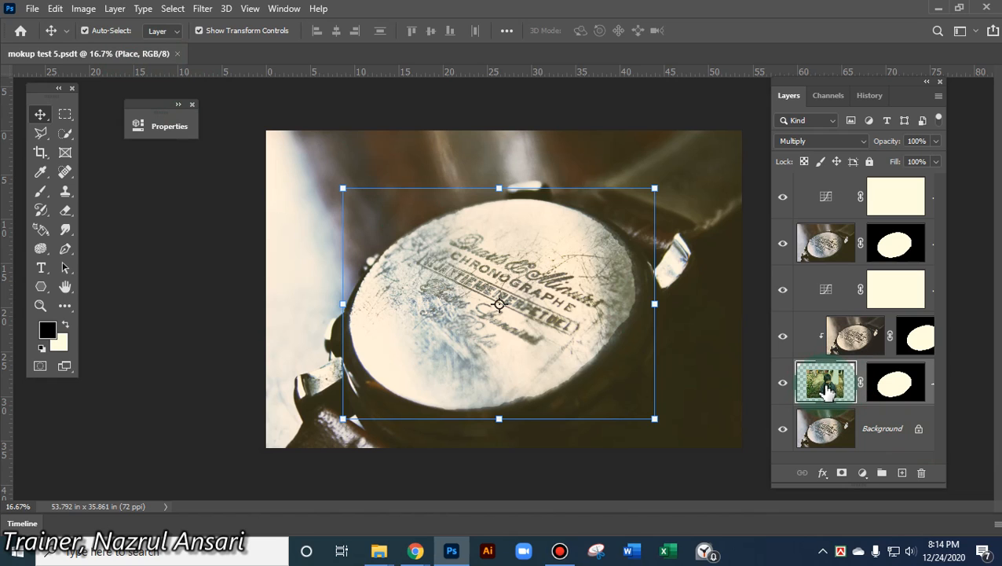
pyautogui.click(178, 53)
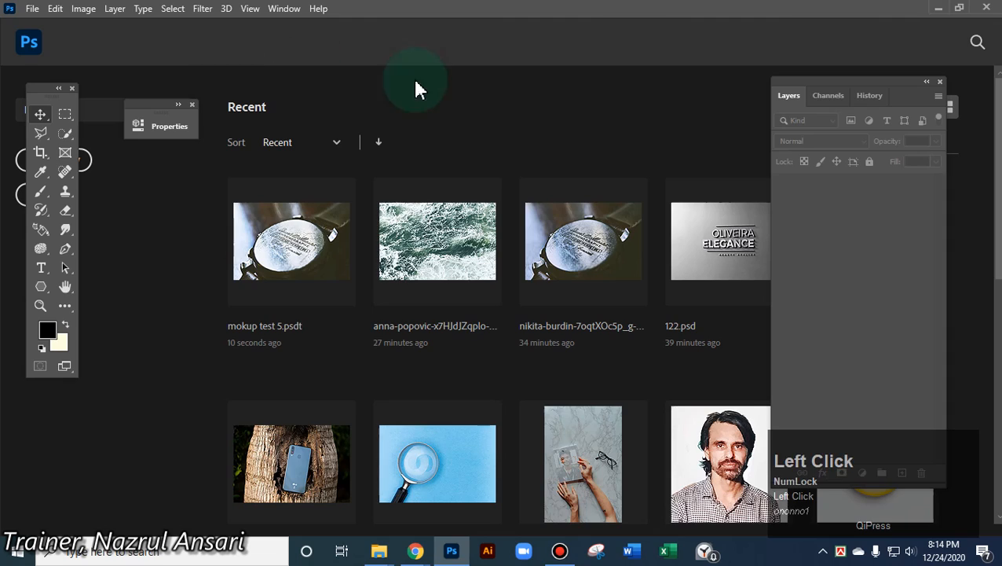
# Switch to File Explorer, replace the mokup folder window with the Class 29 B25 folder, and view its watch photo
pyautogui.click(938, 8)
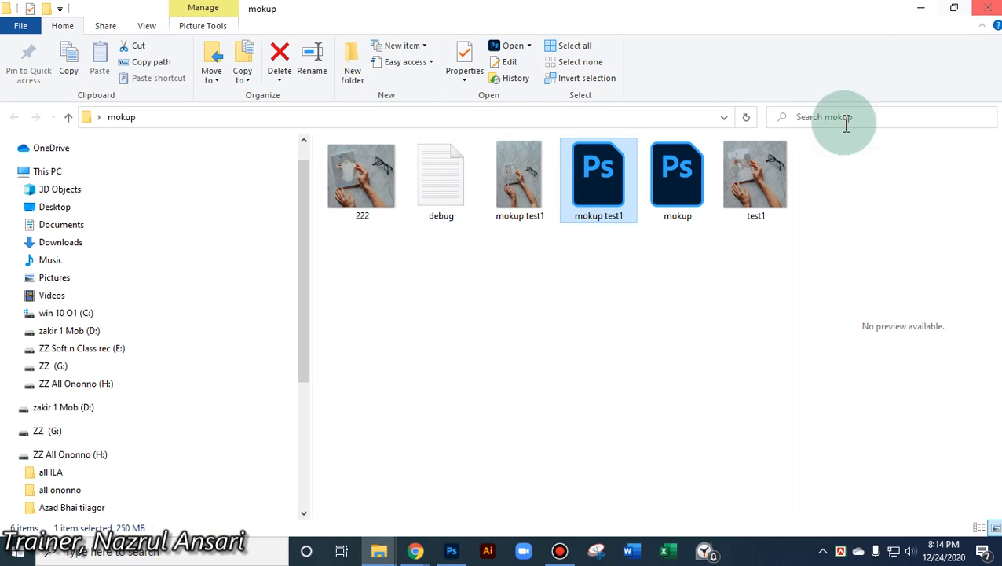
pyautogui.click(987, 8)
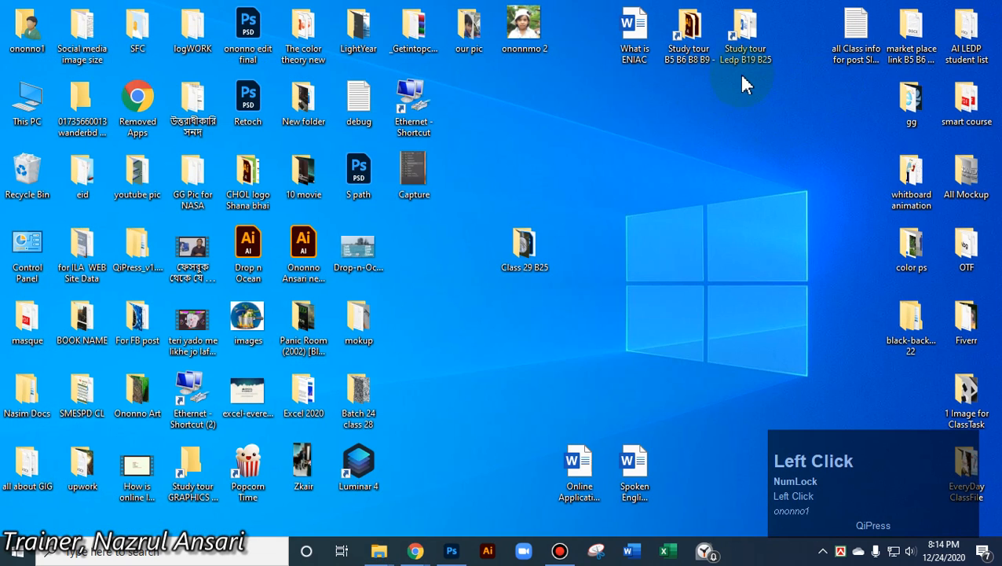
pyautogui.doubleClick(538, 250)
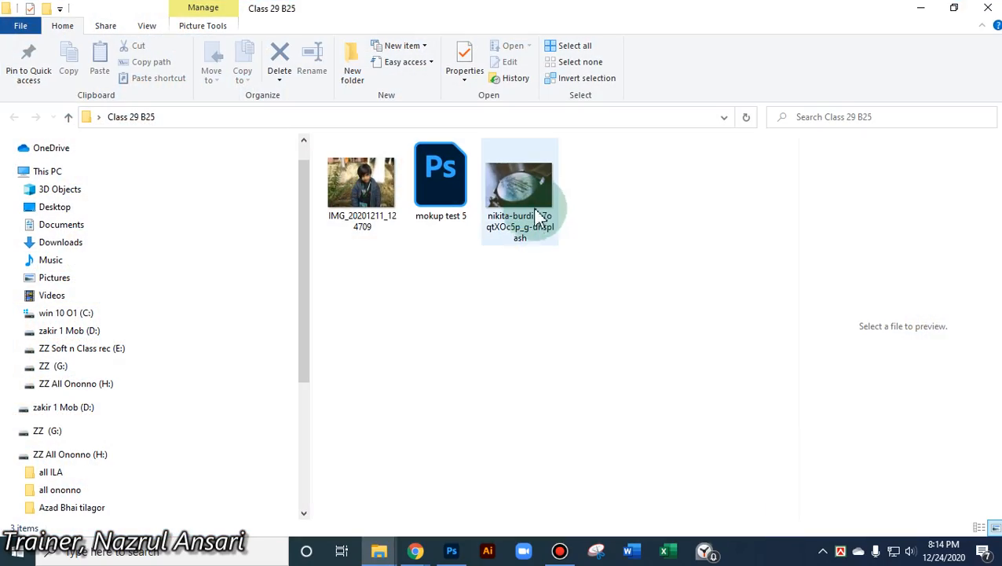
pyautogui.click(526, 196)
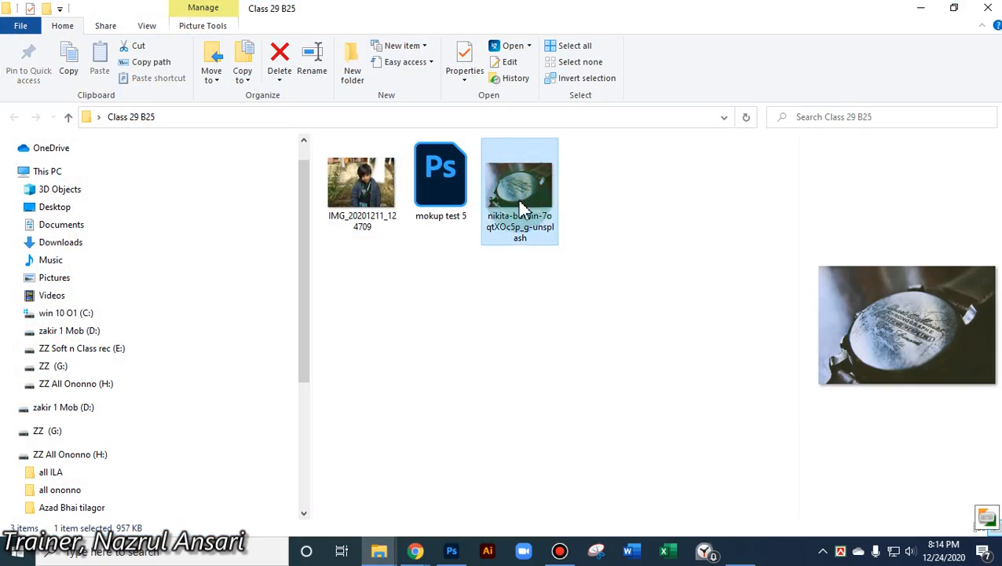
pyautogui.doubleClick(518, 197)
pyautogui.click(986, 7)
# Open the mokup test 5 template from the Class 29 B25 folder and select its masked Place photo layer
pyautogui.click(450, 206)
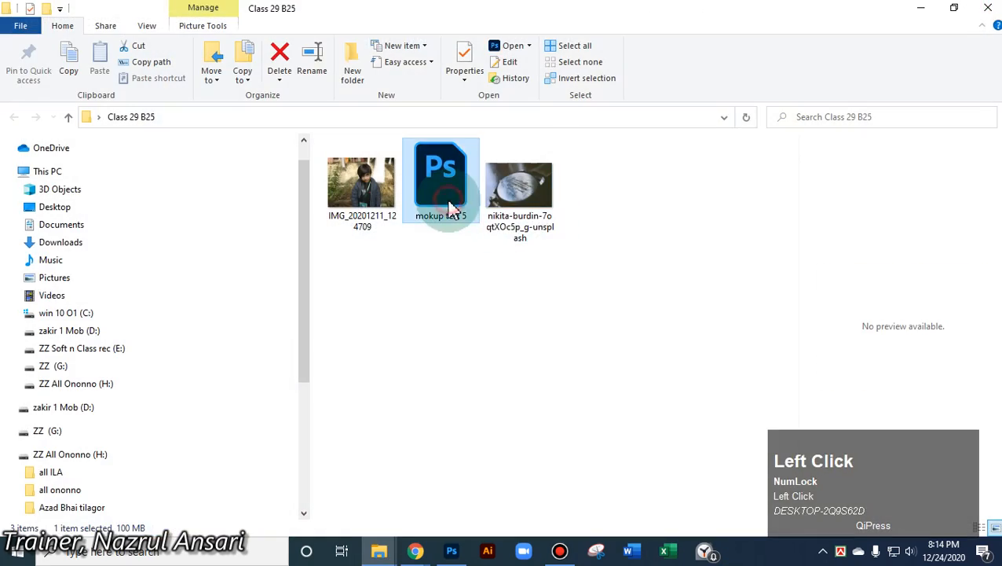
pyautogui.doubleClick(450, 205)
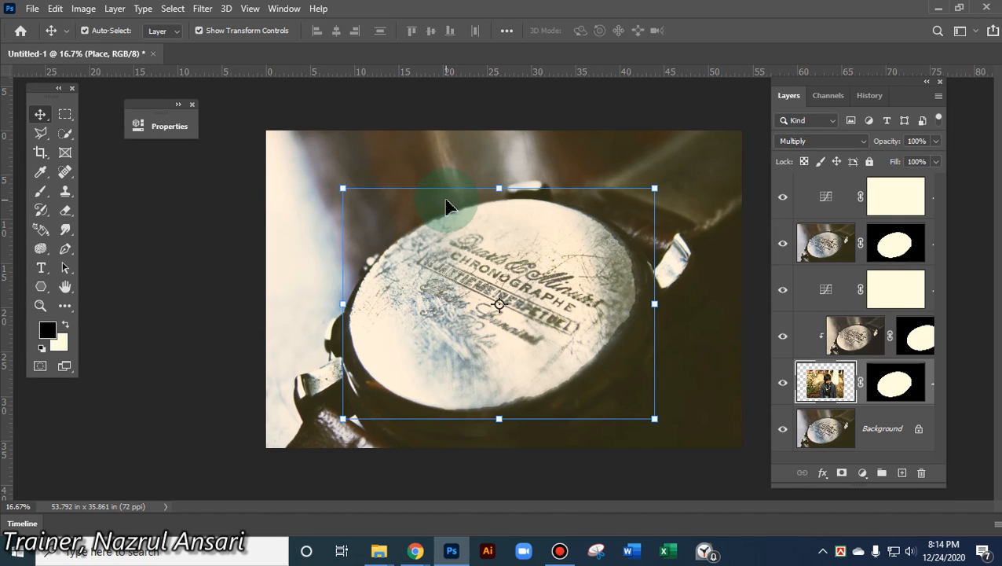
pyautogui.click(826, 383)
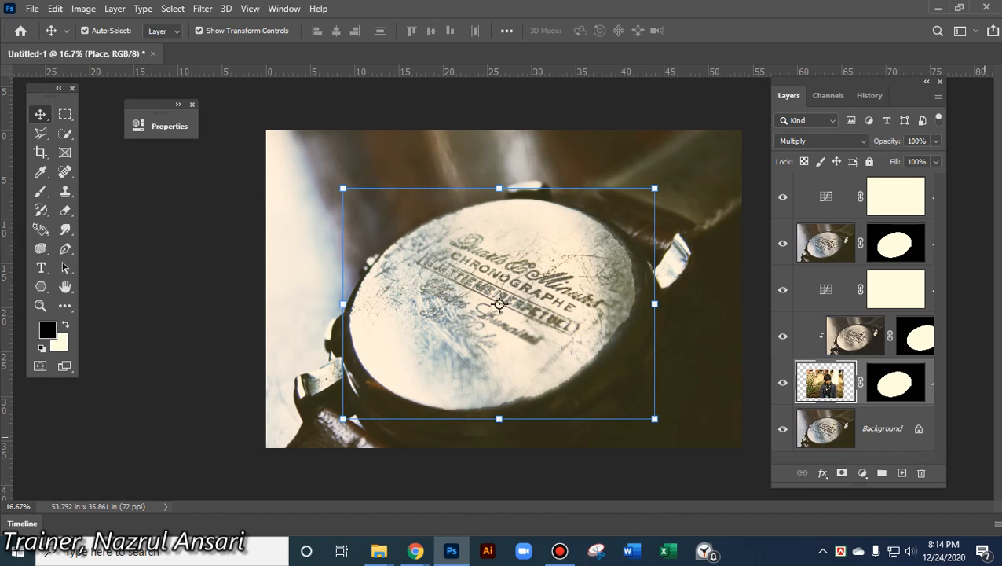
pyautogui.hotkey('ctrl', 'z')
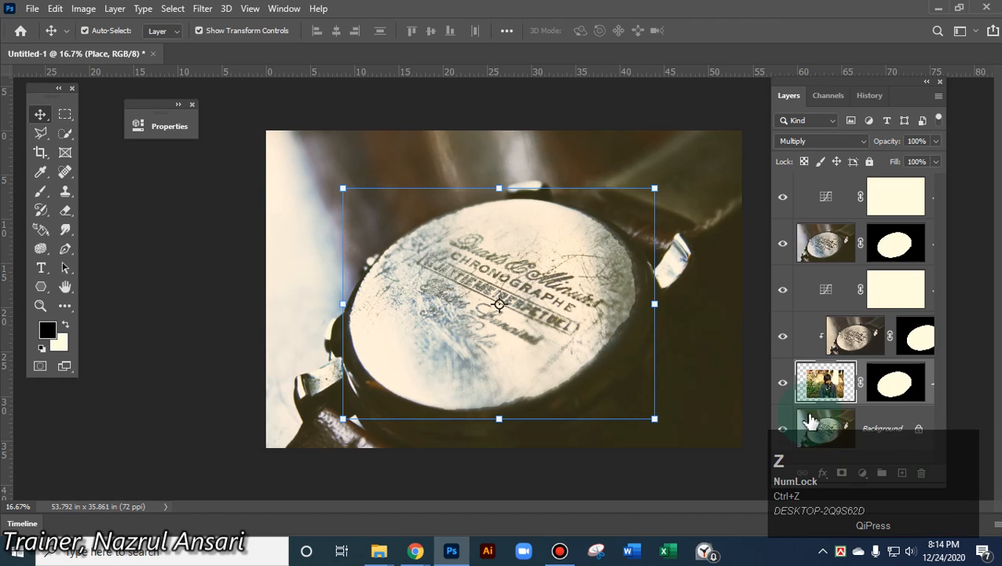
pyautogui.click(837, 386)
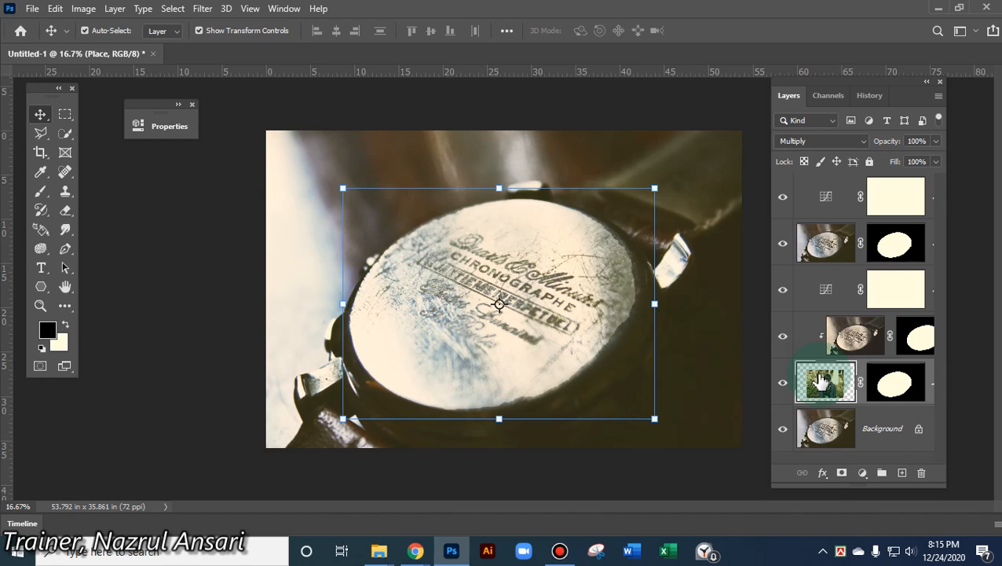
# Try to shift the masked engraved disc slightly upward on the canvas, and reselect the Place photo layer
pyautogui.click(899, 382)
pyautogui.click(898, 385)
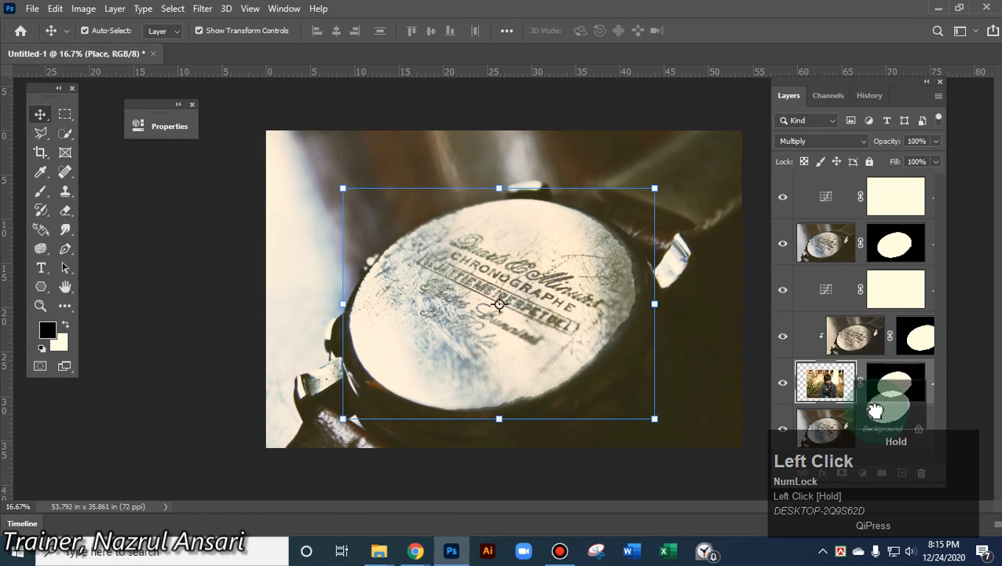
pyautogui.click(831, 432)
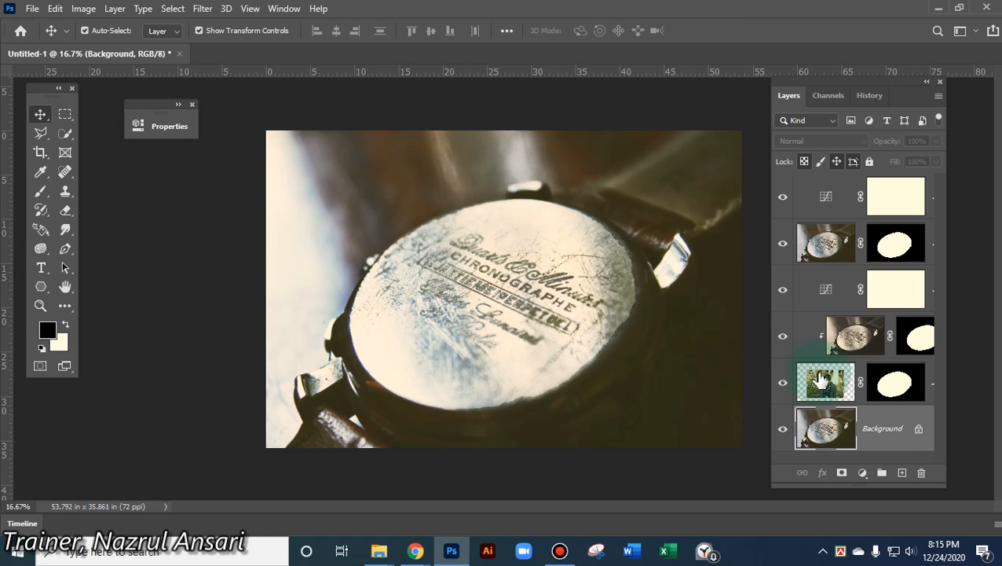
pyautogui.click(828, 383)
pyautogui.moveTo(573, 336); pyautogui.dragTo(595, 276)
pyautogui.click(830, 383)
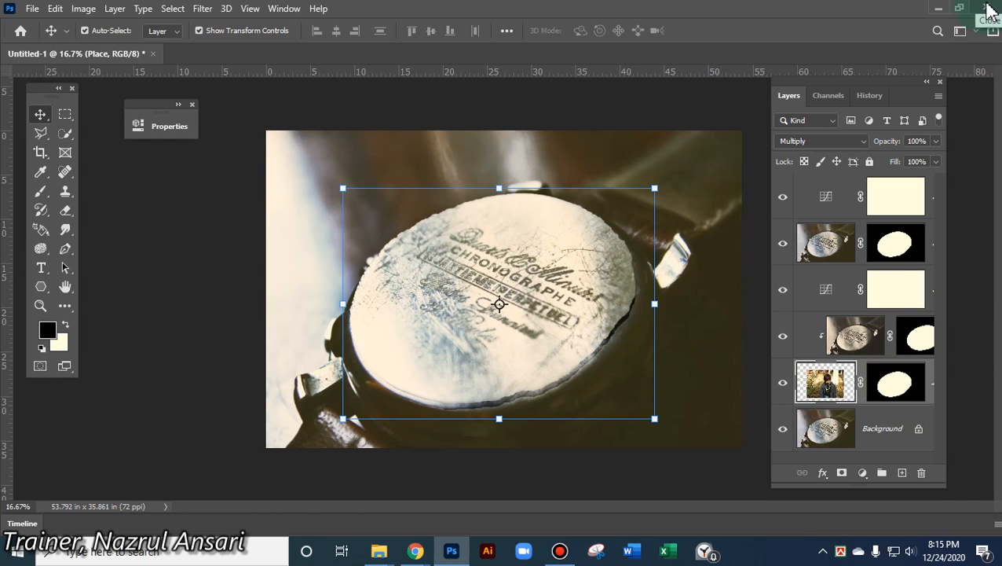
# Toggle the Place layer's visibility and move its photo downward on the canvas
pyautogui.click(783, 382)
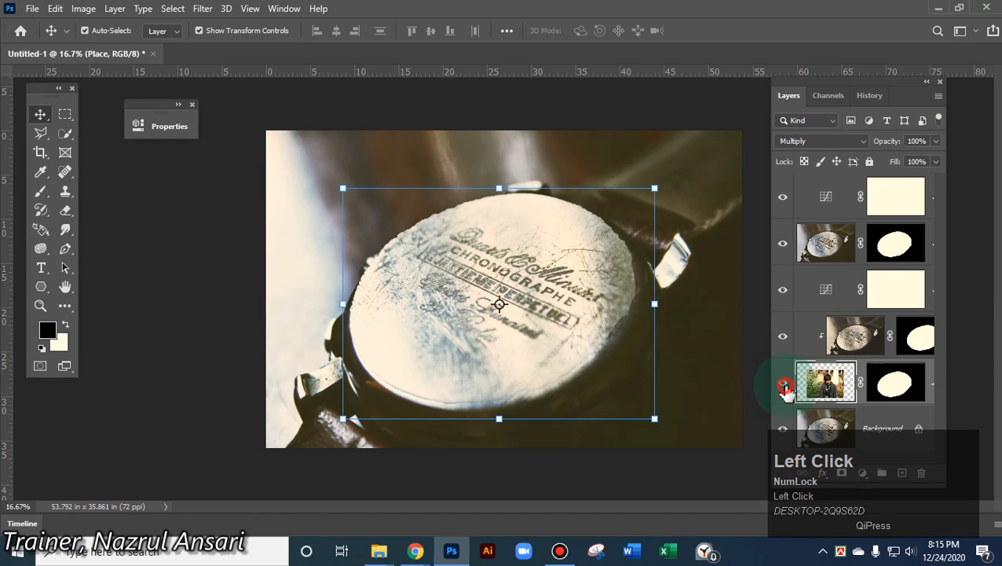
pyautogui.click(784, 385)
pyautogui.moveTo(494, 298); pyautogui.dragTo(505, 251)
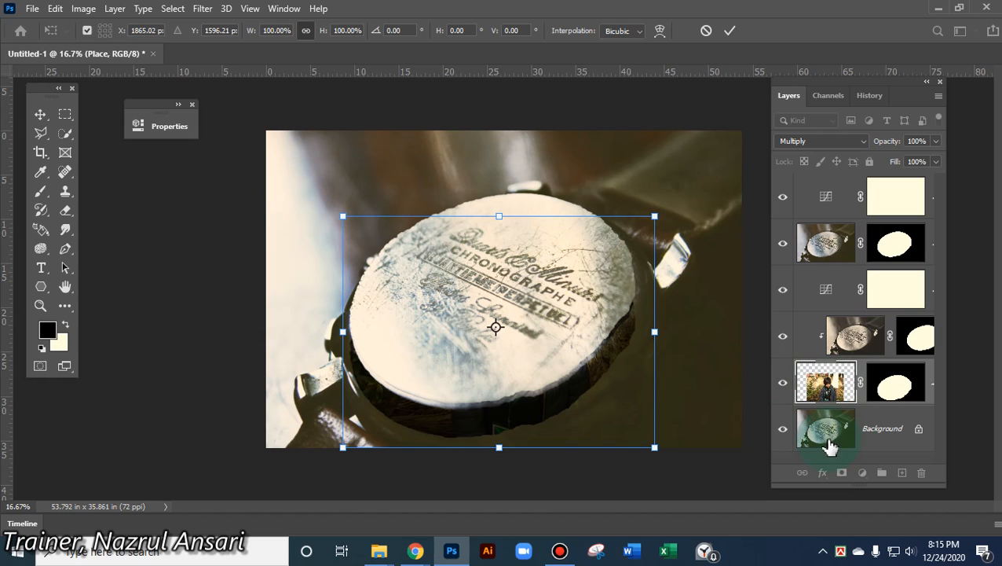
# Select the Place photo layer above the Background and delete it
pyautogui.click(823, 386)
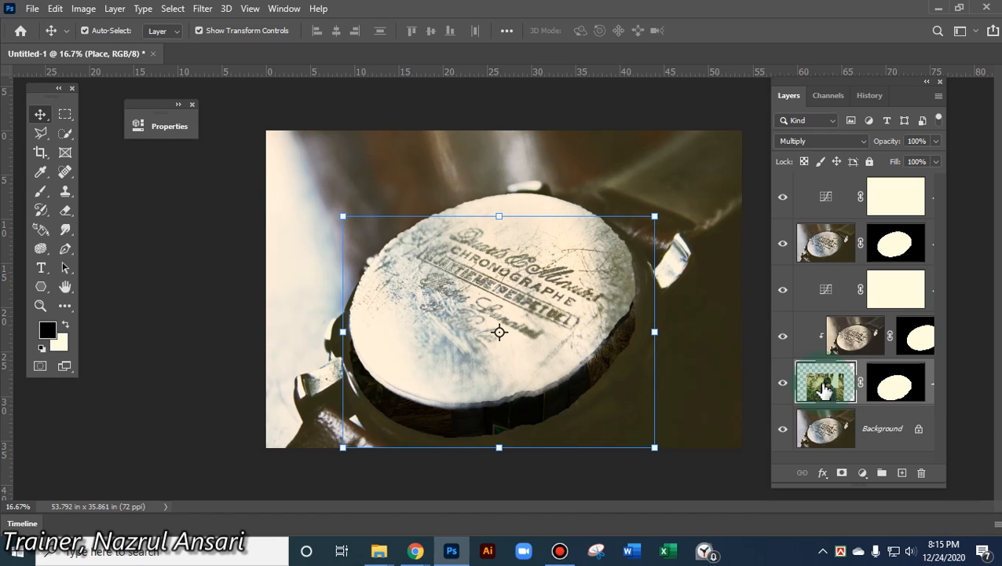
pyautogui.moveTo(643, 389); pyautogui.dragTo(535, 440)
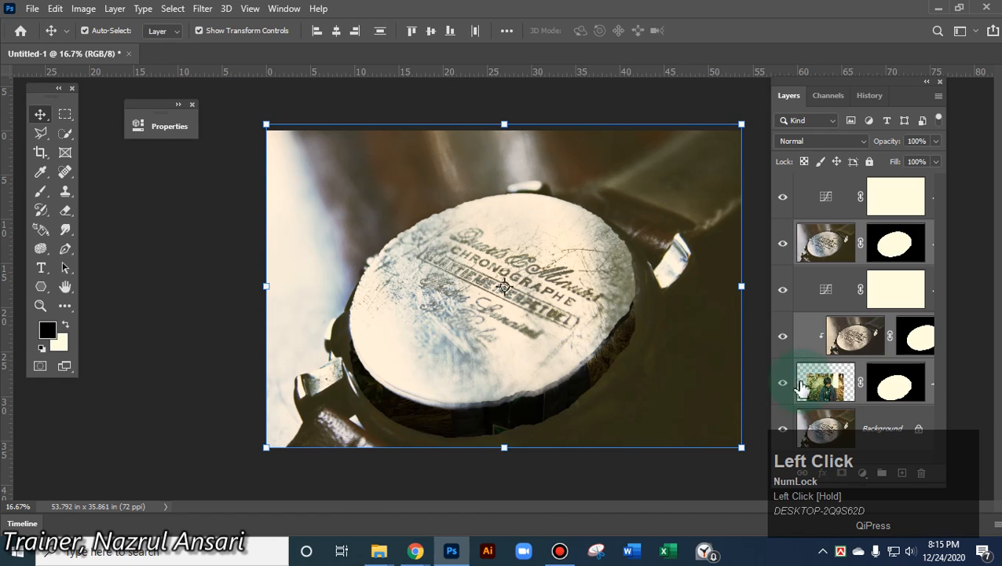
pyautogui.click(798, 387)
pyautogui.press('Delete')
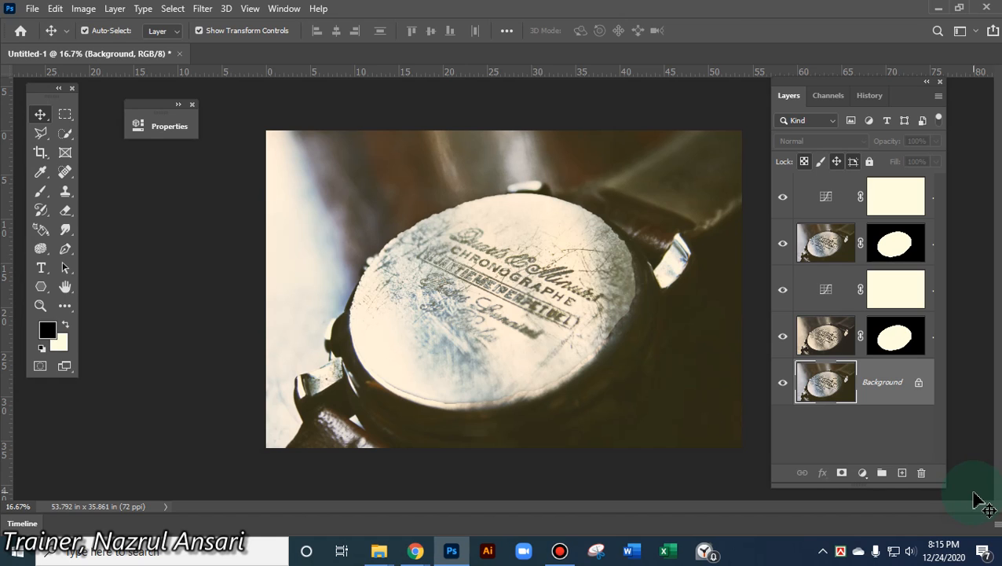
# Shift the light watch layer slightly sideways, and delete the layers below the uppermost Curves adjustment
pyautogui.click(54, 9)
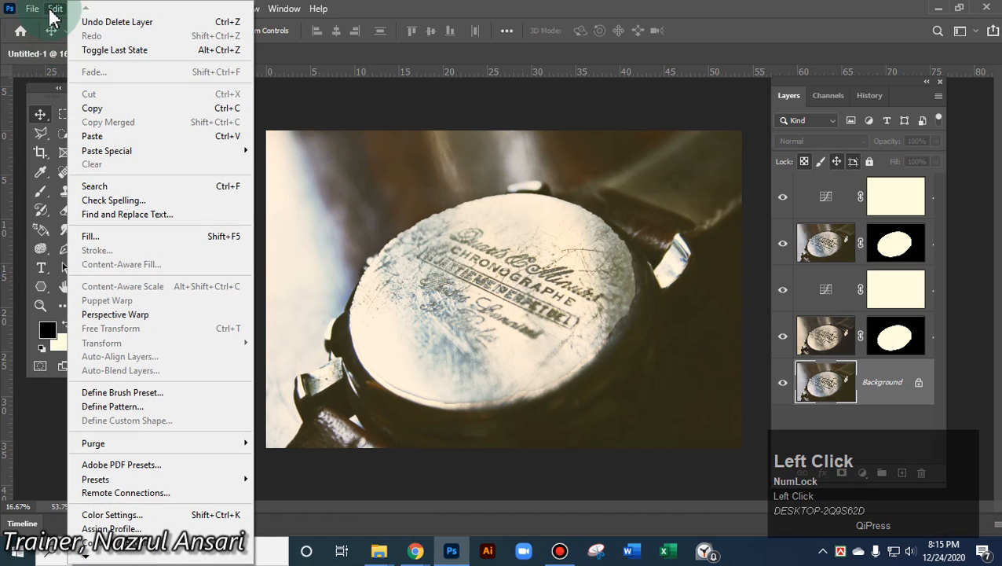
pyautogui.moveTo(29, 13)
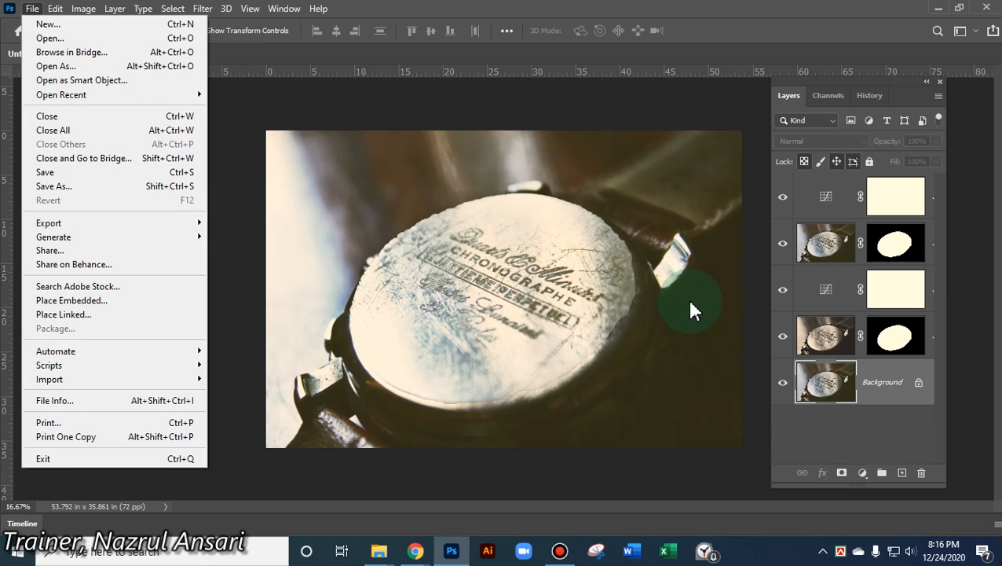
pyautogui.click(850, 354)
pyautogui.click(844, 351)
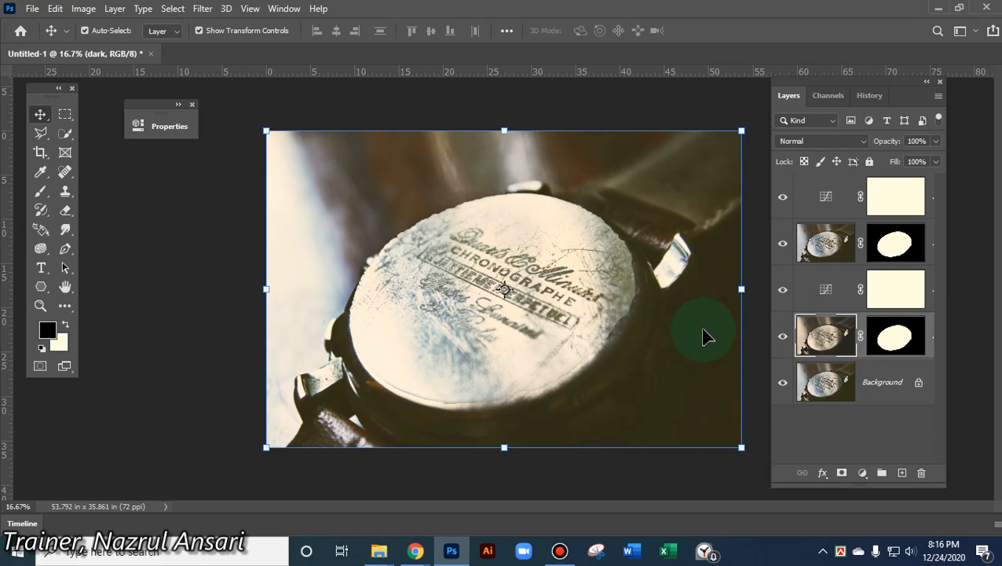
pyautogui.moveTo(476, 324); pyautogui.dragTo(488, 325)
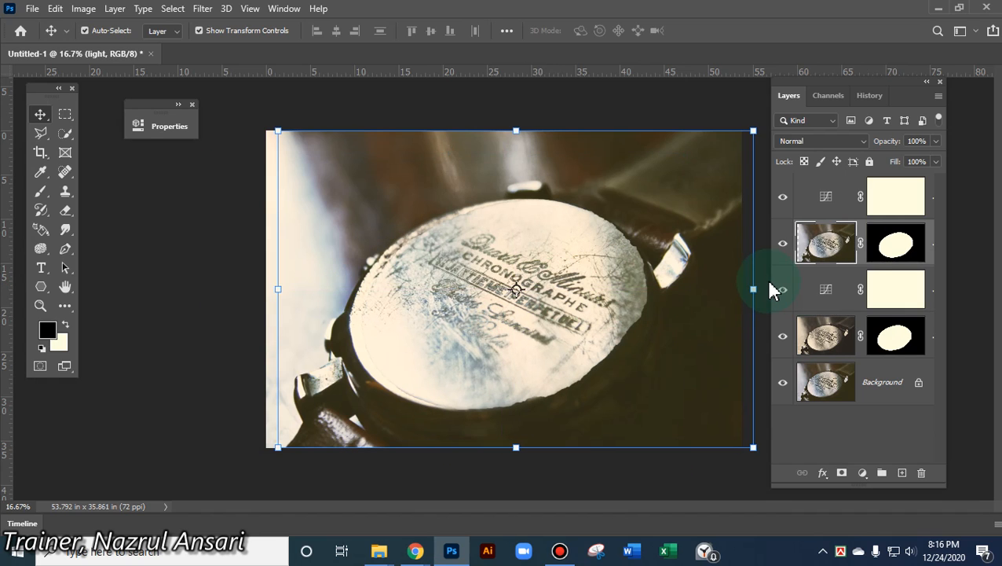
pyautogui.press('Delete')
pyautogui.press('Delete')
pyautogui.press('Delete')
pyautogui.press('Delete')
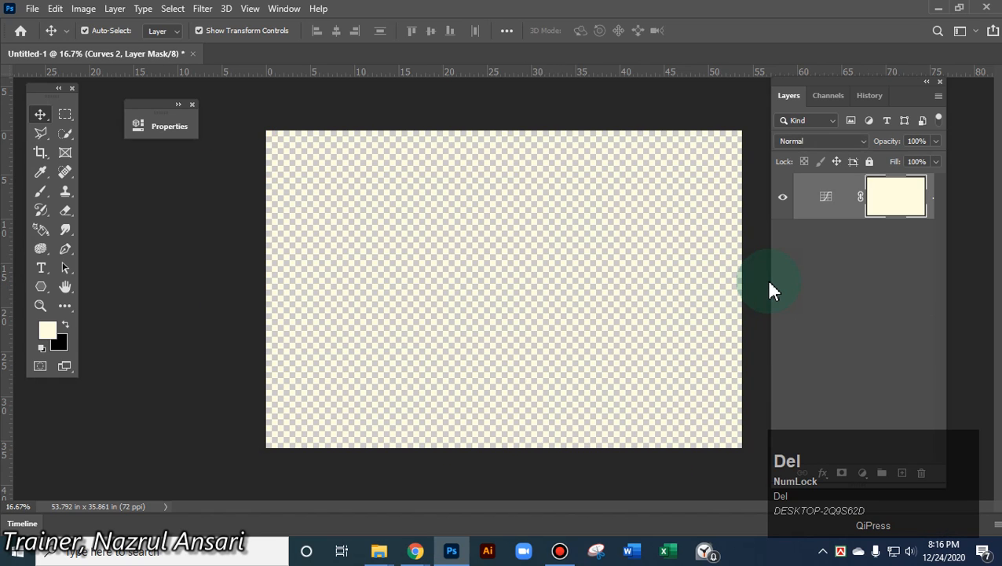
# Close Untitled-1 without saving, and reopen the mokup test 5 template to view its layers before closing it unsaved
pyautogui.click(192, 53)
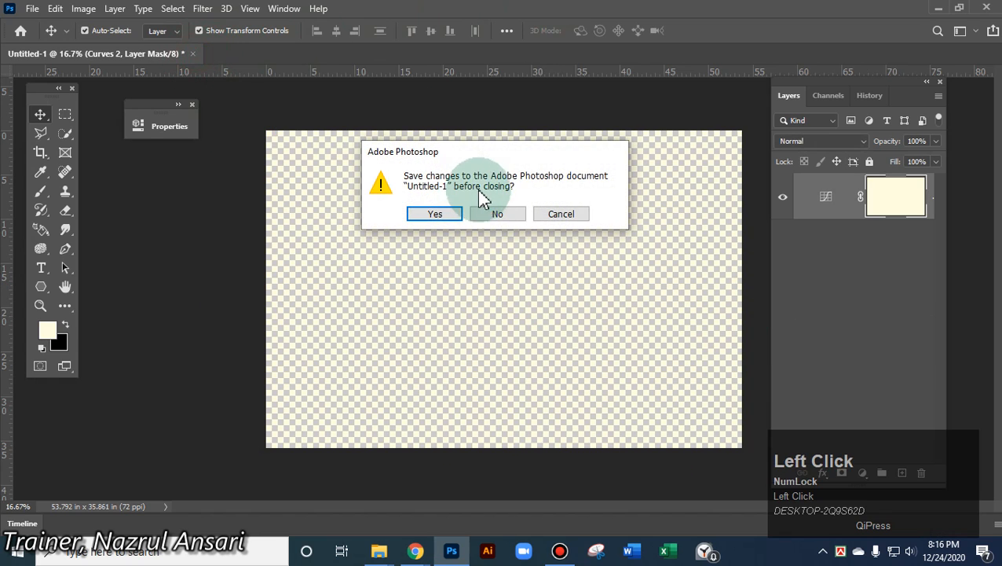
pyautogui.click(494, 214)
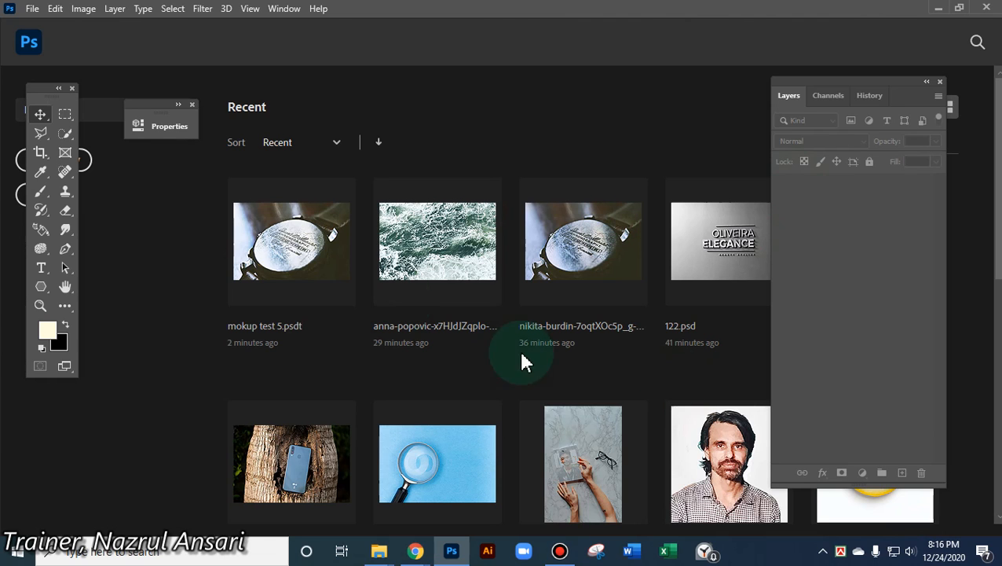
pyautogui.click(304, 235)
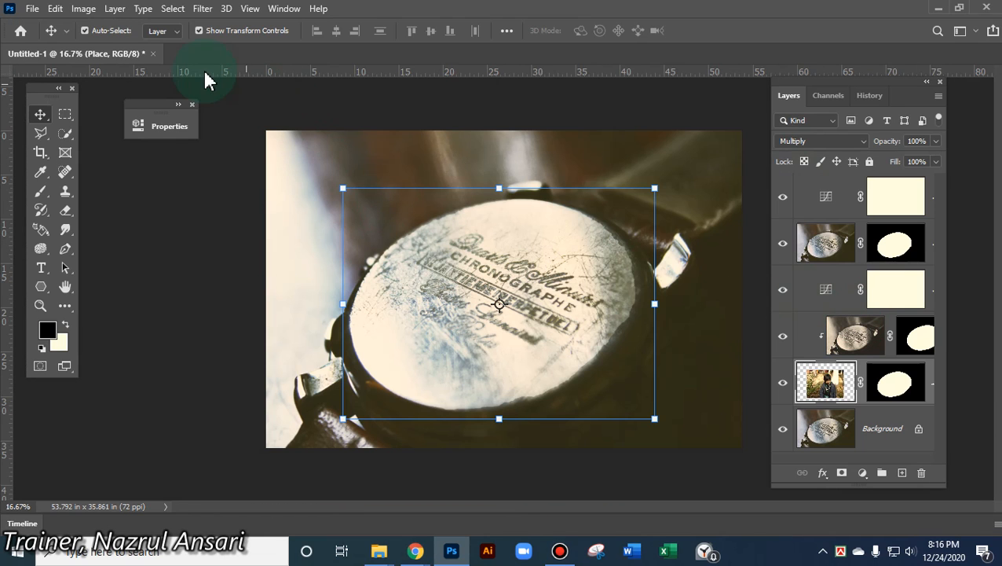
pyautogui.click(153, 53)
pyautogui.click(497, 217)
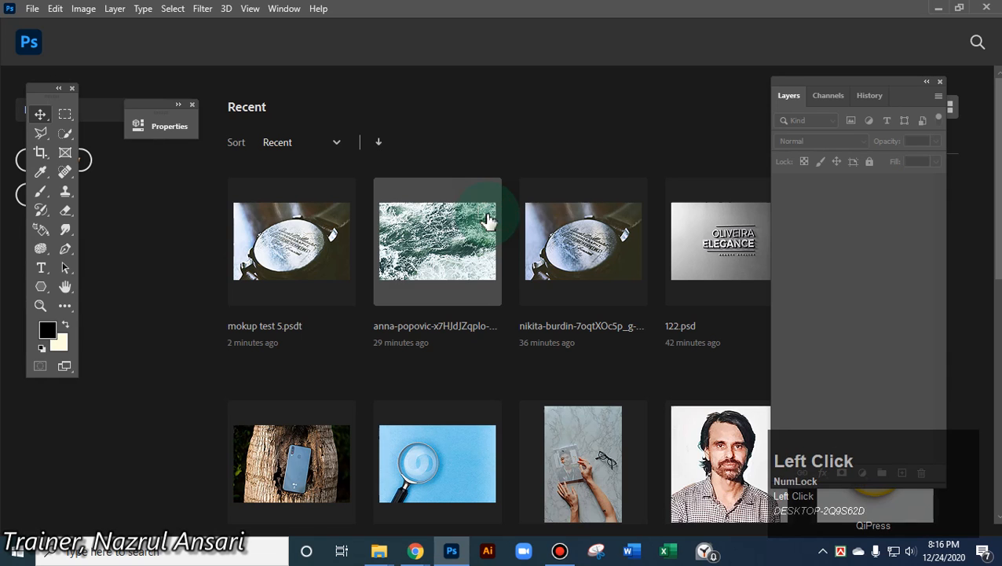
# Open the original watch JPG photo as a new document
pyautogui.click(33, 10)
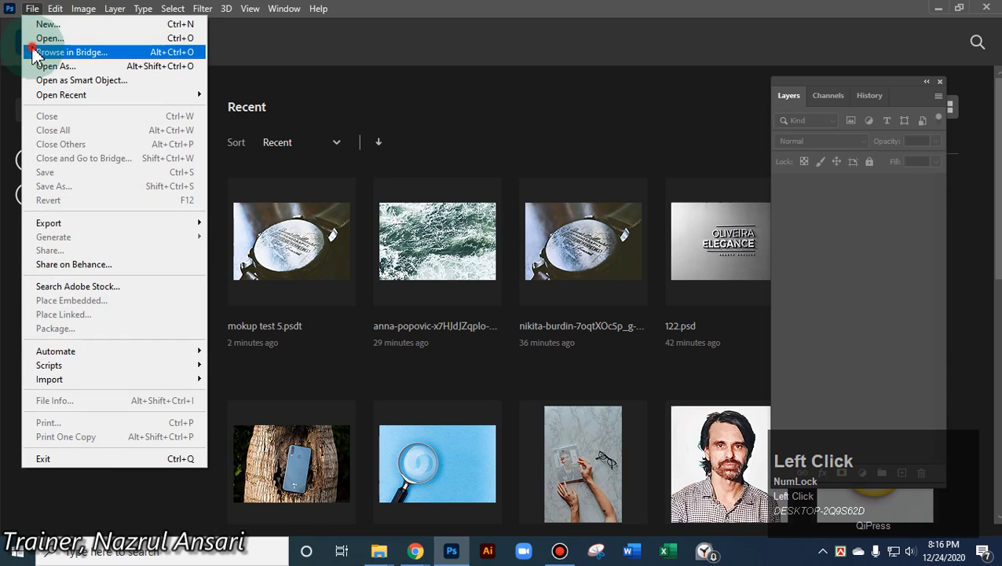
pyautogui.click(31, 11)
pyautogui.click(33, 9)
pyautogui.click(72, 42)
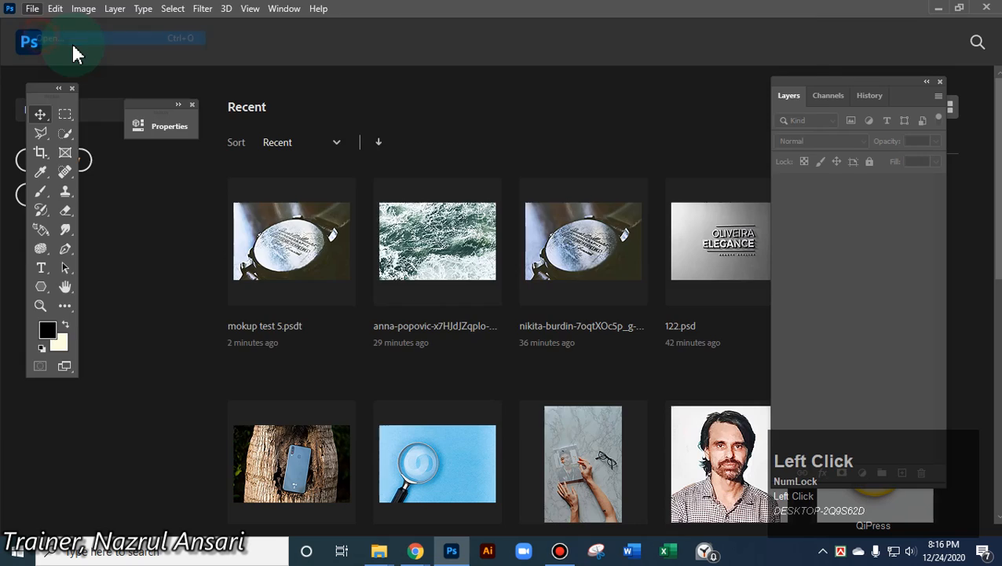
pyautogui.doubleClick(506, 135)
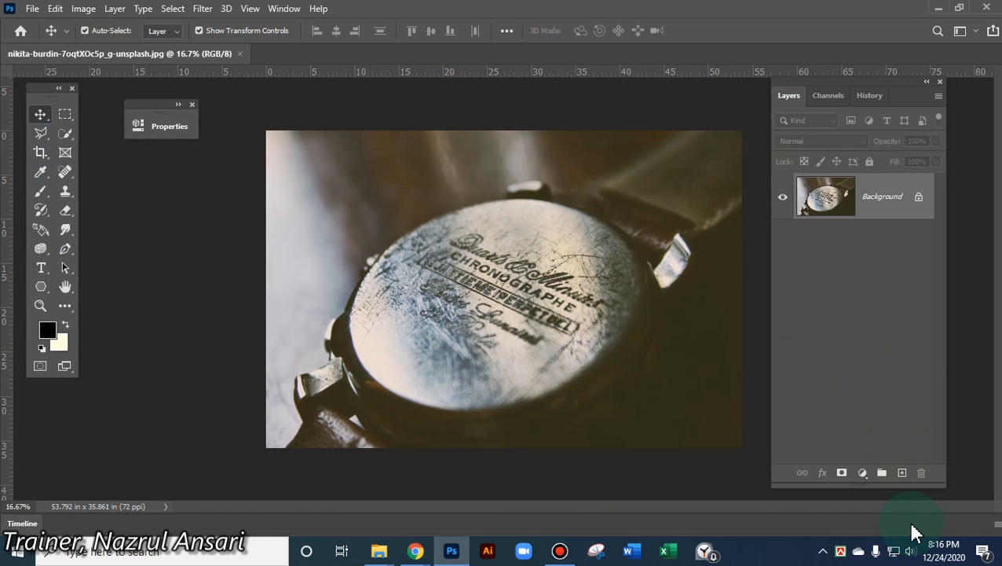
# Add a new empty layer and draw an elliptical selection around the watch's engraved disc
pyautogui.click(903, 473)
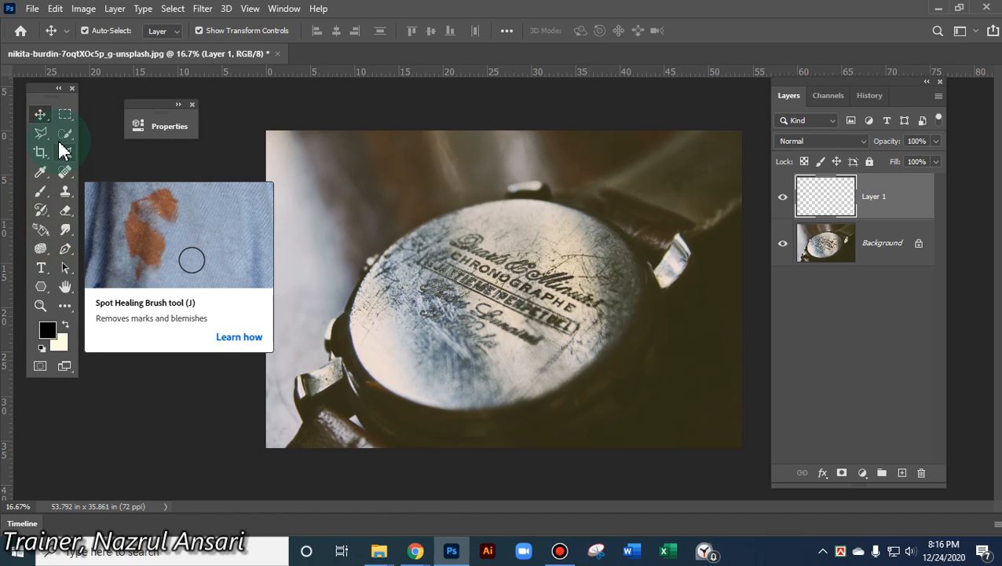
pyautogui.click(64, 114)
pyautogui.moveTo(327, 179); pyautogui.dragTo(647, 402)
pyautogui.press('Escape')
pyautogui.click(66, 114)
pyautogui.click(117, 128)
pyautogui.moveTo(318, 192); pyautogui.dragTo(648, 408)
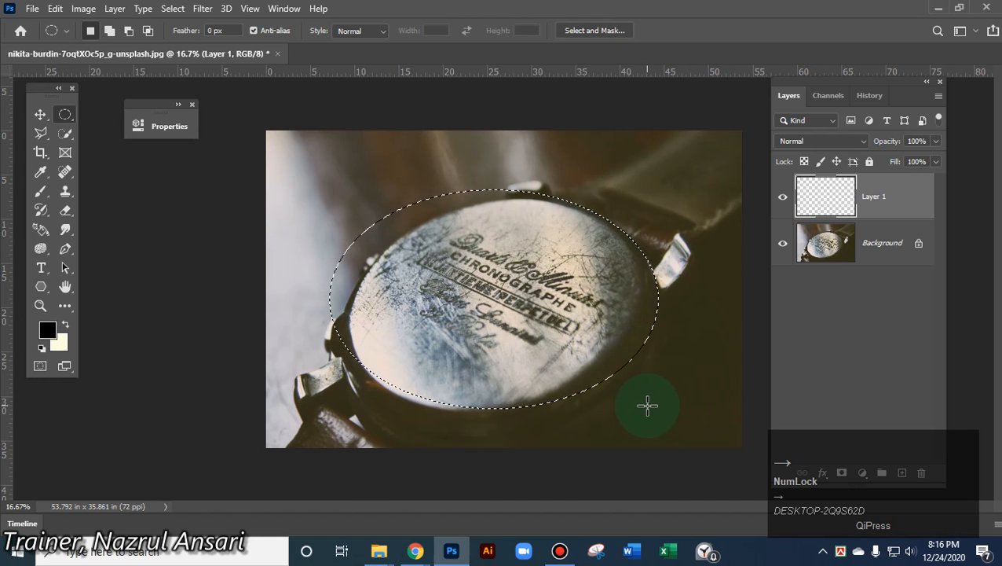
pyautogui.press('Down')
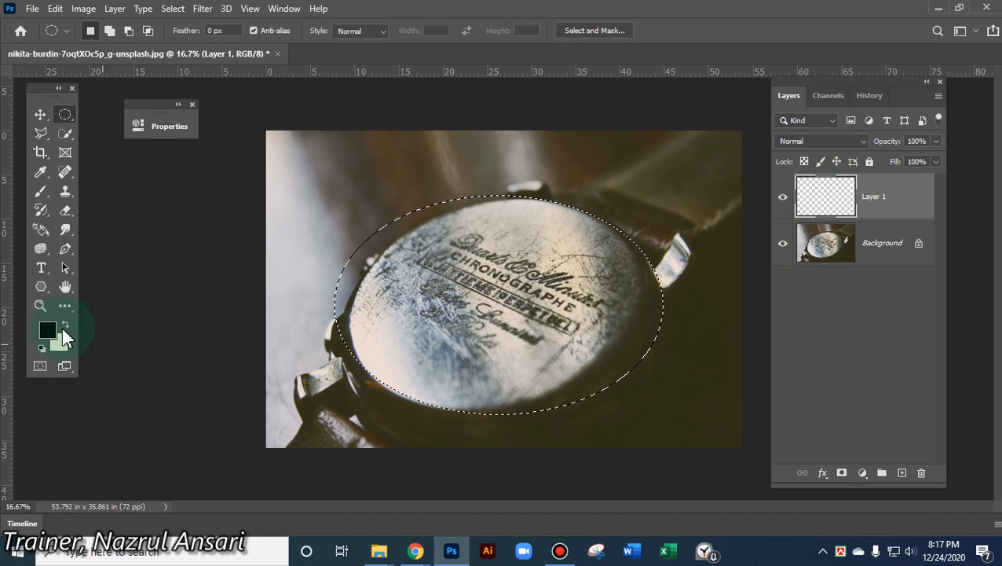
# Set the foreground colour to 808080 and fill the elliptical selection on Layer 1 with it
pyautogui.click(47, 333)
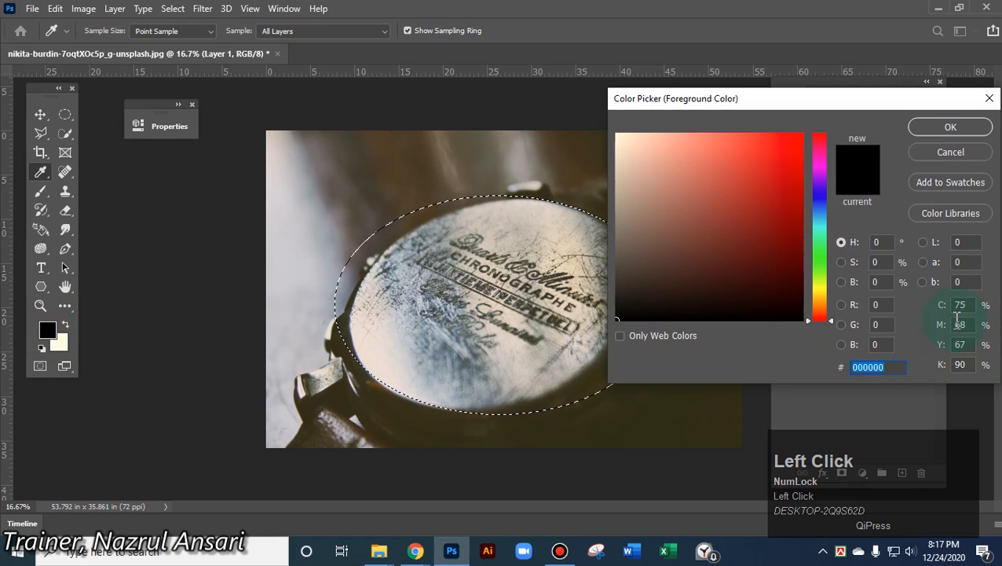
pyautogui.click(895, 367)
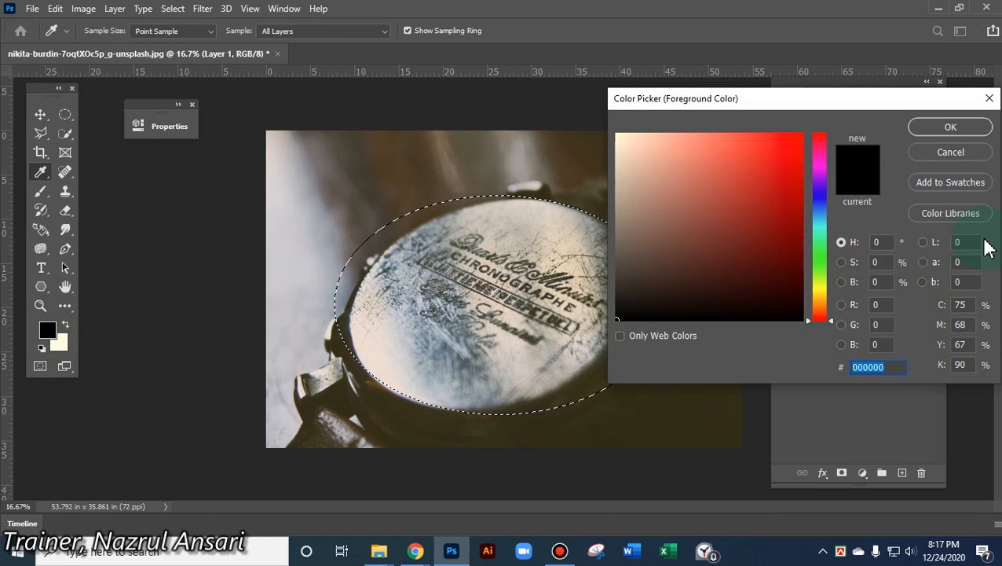
pyautogui.write('808080')
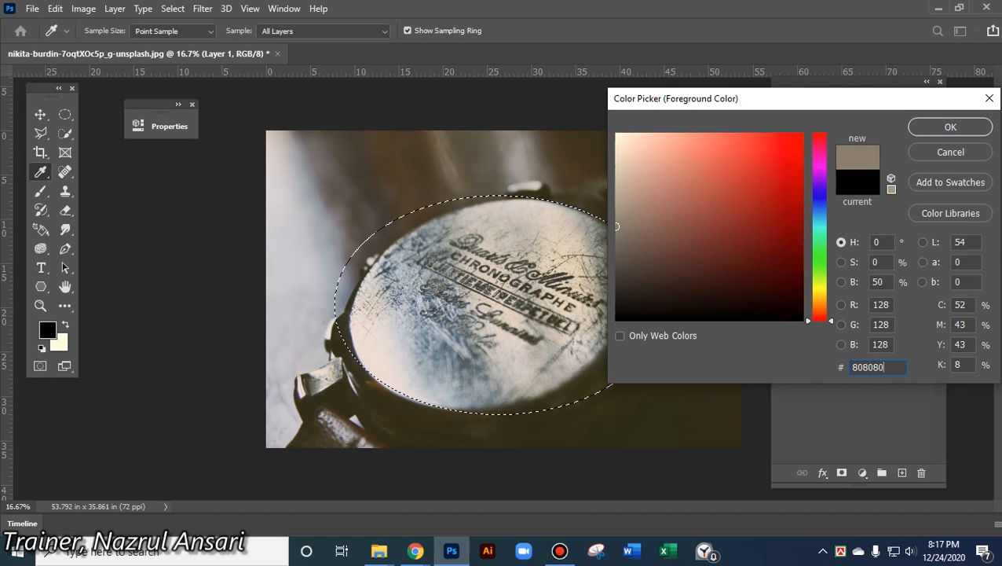
pyautogui.click(950, 126)
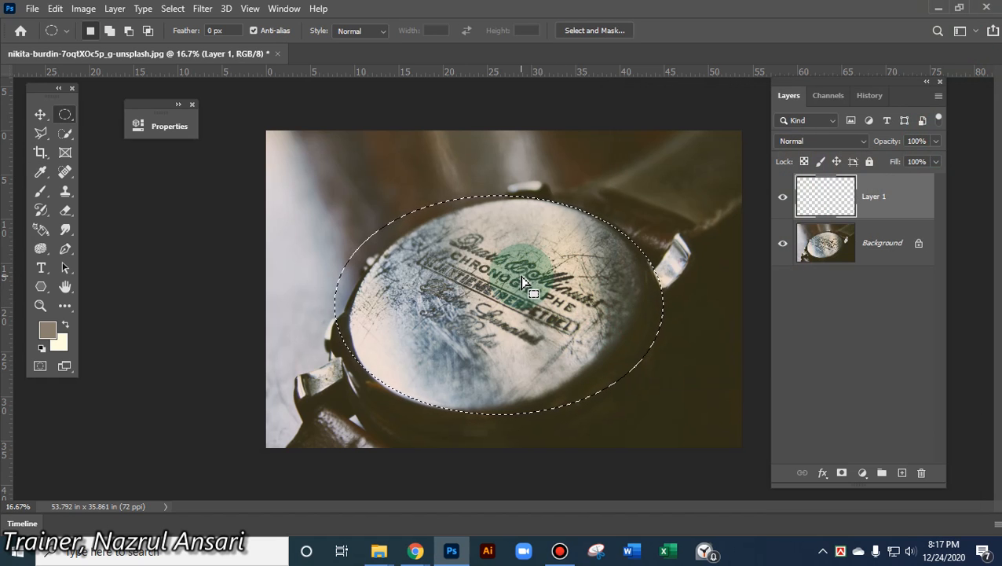
pyautogui.hotkey('alt', 'BackSpace')
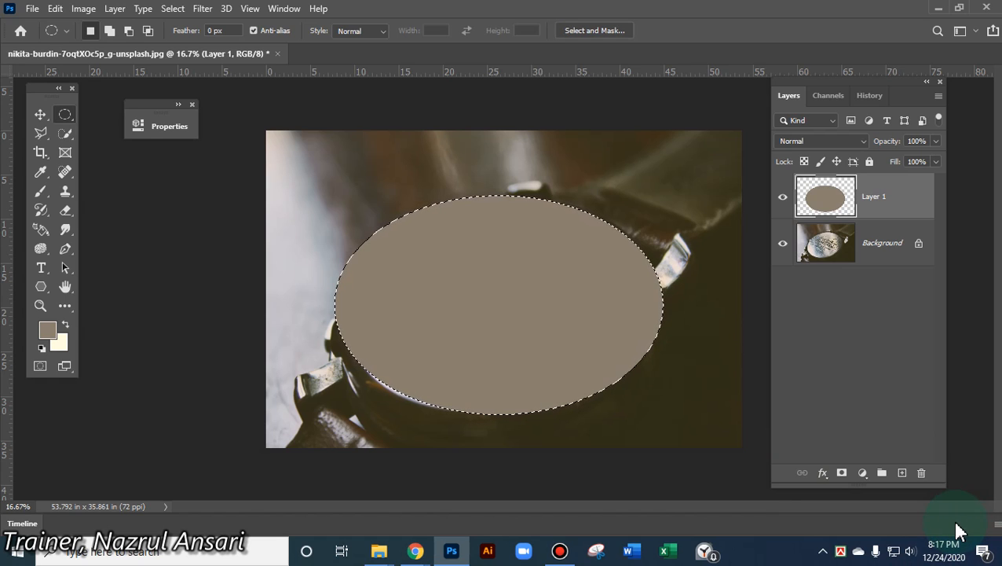
# Deselect the ellipse, hide Layer 1, and select the whole engraved disc on the Background with the Quick Selection tool
pyautogui.click(829, 255)
pyautogui.hotkey('ctrl', 'd')
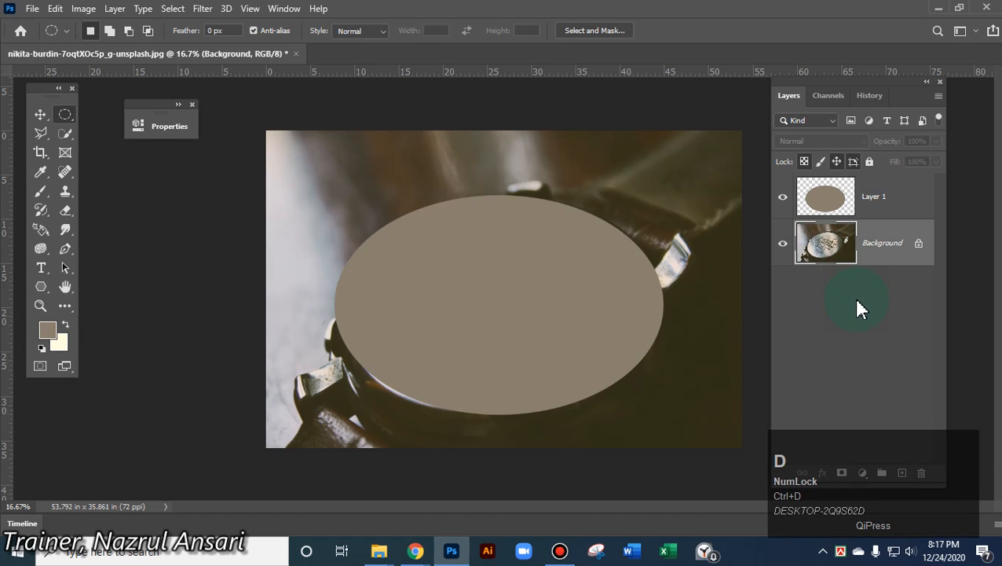
pyautogui.click(781, 199)
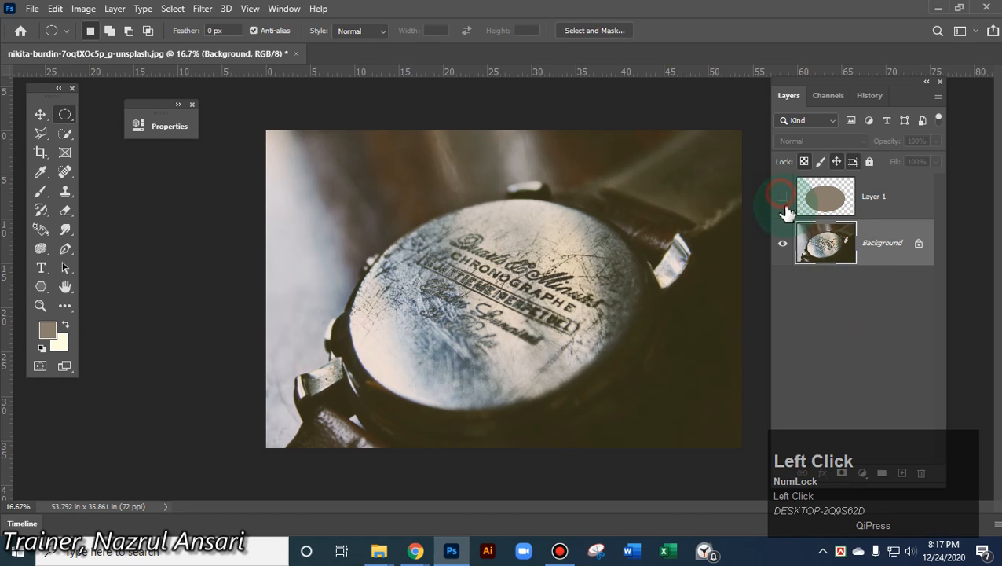
pyautogui.click(65, 133)
pyautogui.moveTo(436, 234)
pyautogui.mouseDown()
pyautogui.moveTo(502, 224)
pyautogui.moveTo(560, 247)
pyautogui.moveTo(581, 289)
pyautogui.moveTo(585, 324)
pyautogui.moveTo(566, 366)
pyautogui.moveTo(484, 384)
pyautogui.moveTo(448, 377)
pyautogui.moveTo(410, 366)
pyautogui.moveTo(402, 345)
pyautogui.moveTo(472, 276)
pyautogui.moveTo(486, 314)
pyautogui.moveTo(575, 244)
pyautogui.mouseUp()
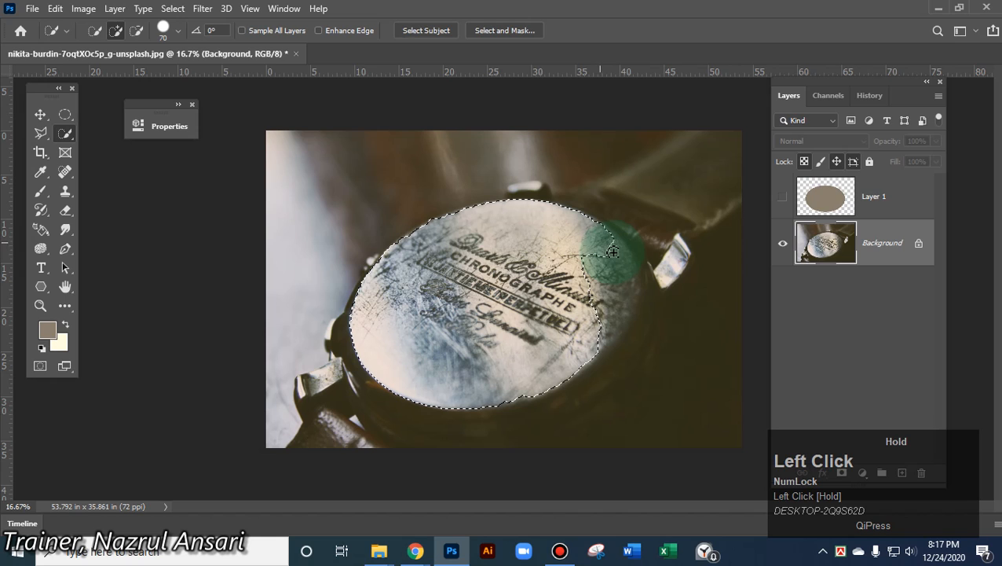
pyautogui.moveTo(610, 320)
pyautogui.mouseDown()
pyautogui.moveTo(625, 296)
pyautogui.moveTo(597, 338)
pyautogui.mouseUp()
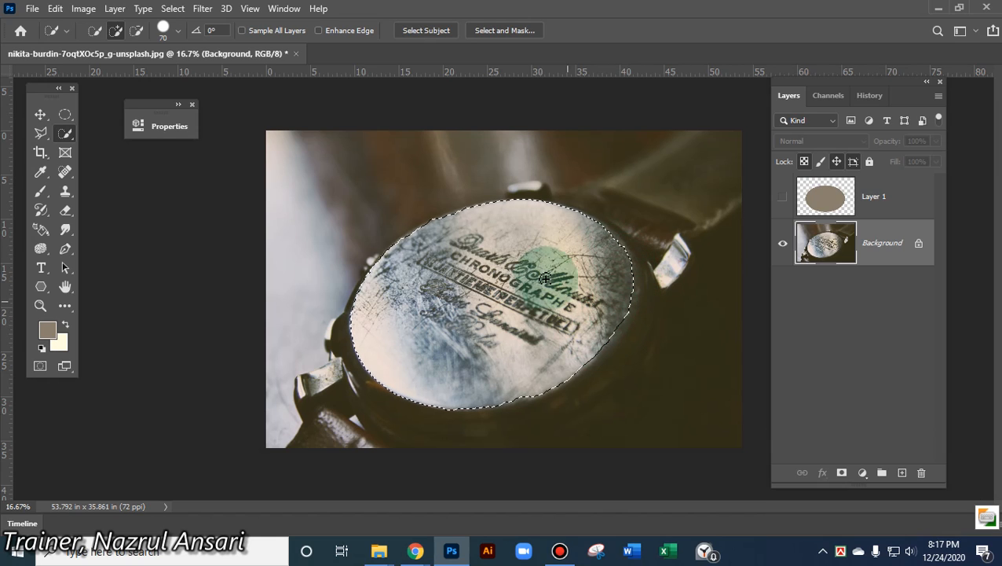
# Show Layer 1 and add a layer mask to it from the disc selection
pyautogui.click(783, 196)
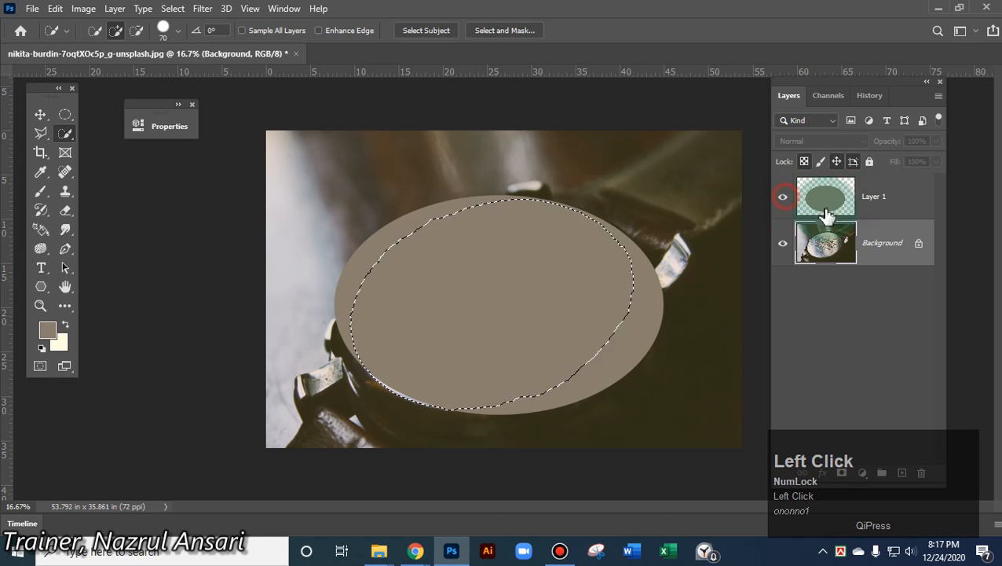
pyautogui.click(854, 201)
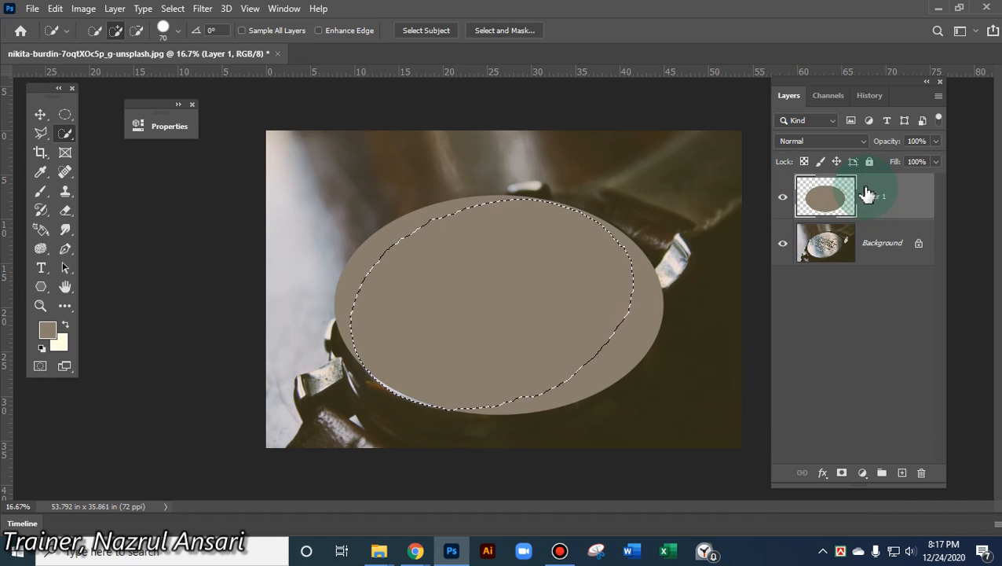
pyautogui.click(842, 474)
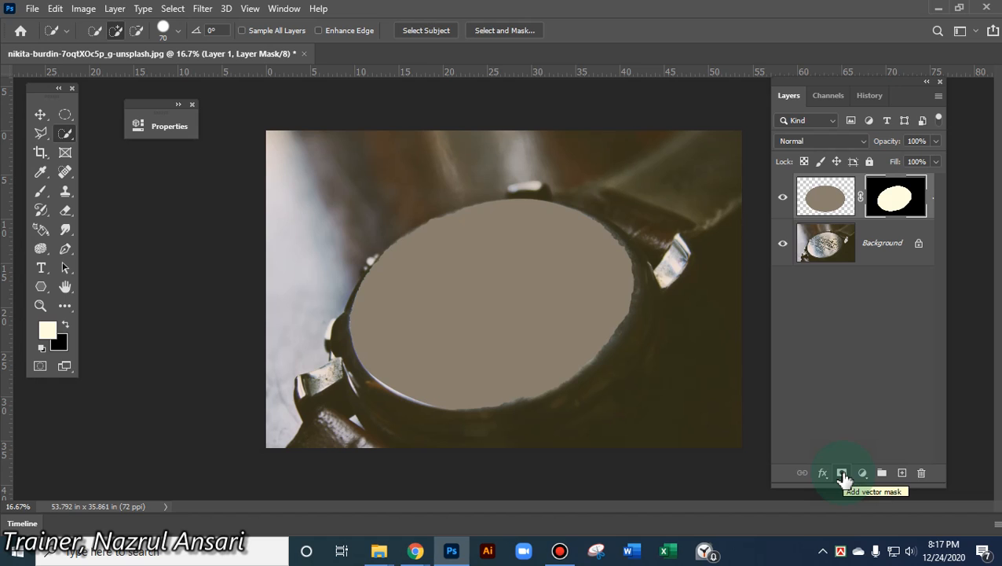
# Undo Layer 1's mask, drop the disc selection, and convert the layer to a smart object for smart filters
pyautogui.hotkey('ctrl', 'z')
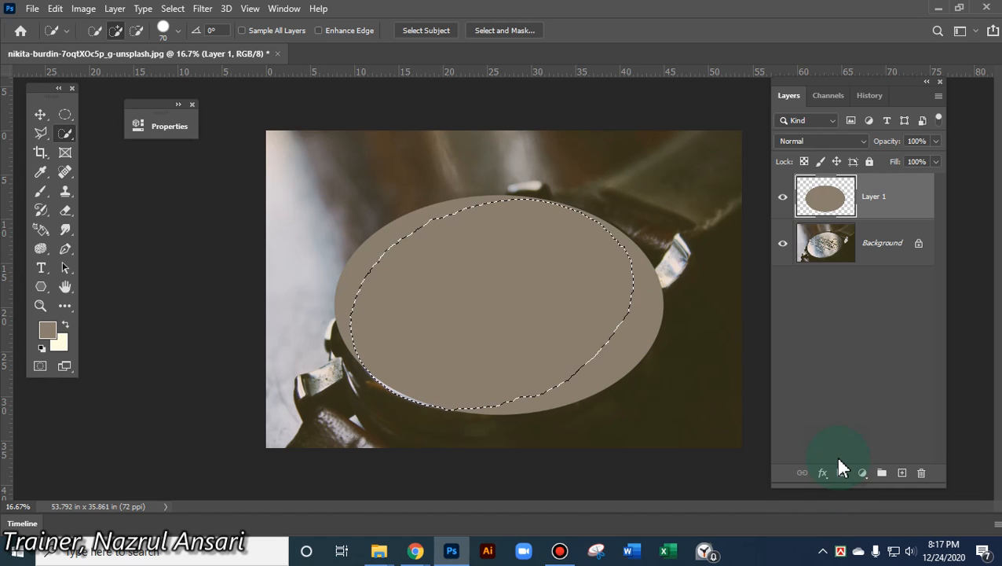
pyautogui.press('ctrl')
pyautogui.hotkey('ctrl', 'd')
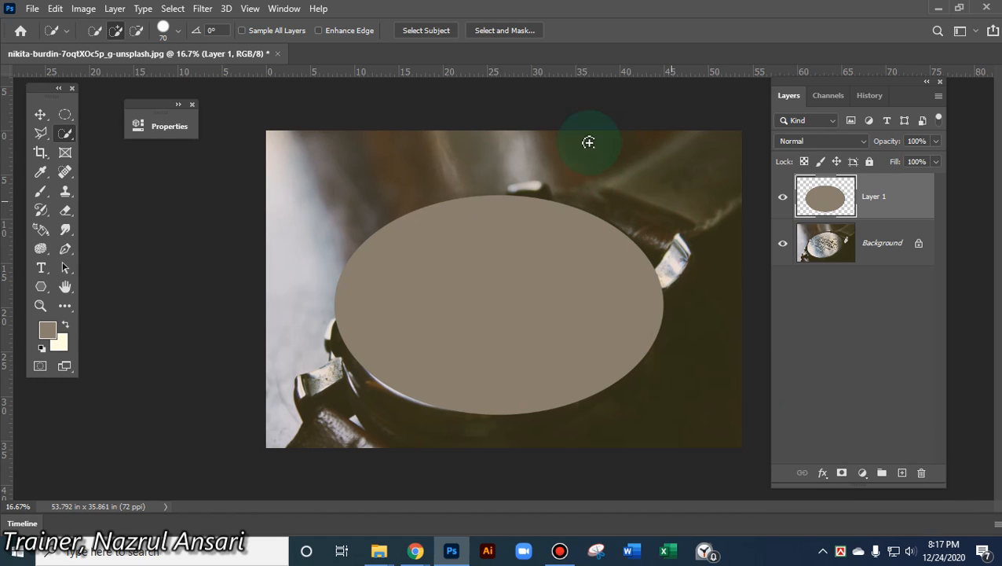
pyautogui.click(202, 9)
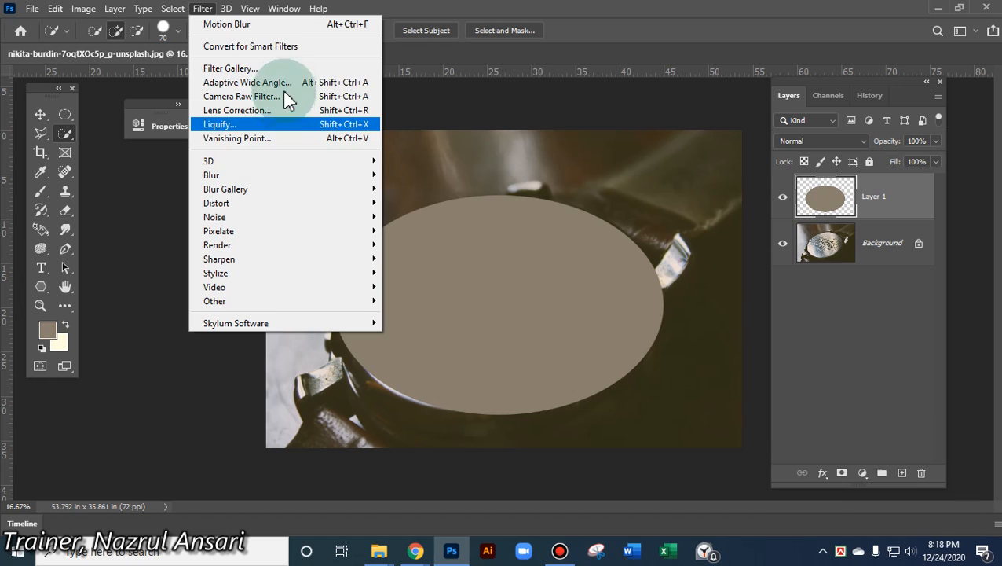
pyautogui.click(278, 47)
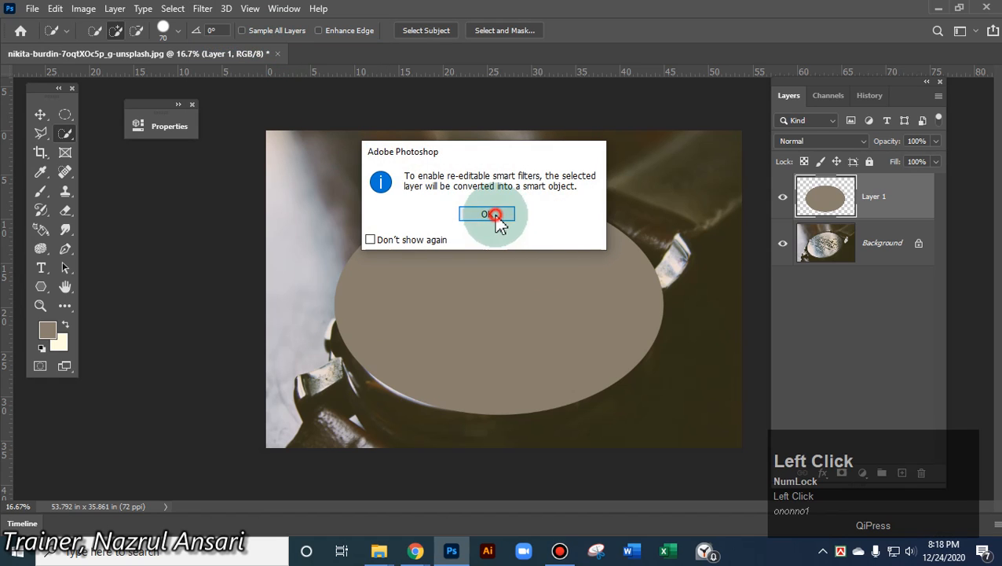
pyautogui.click(495, 213)
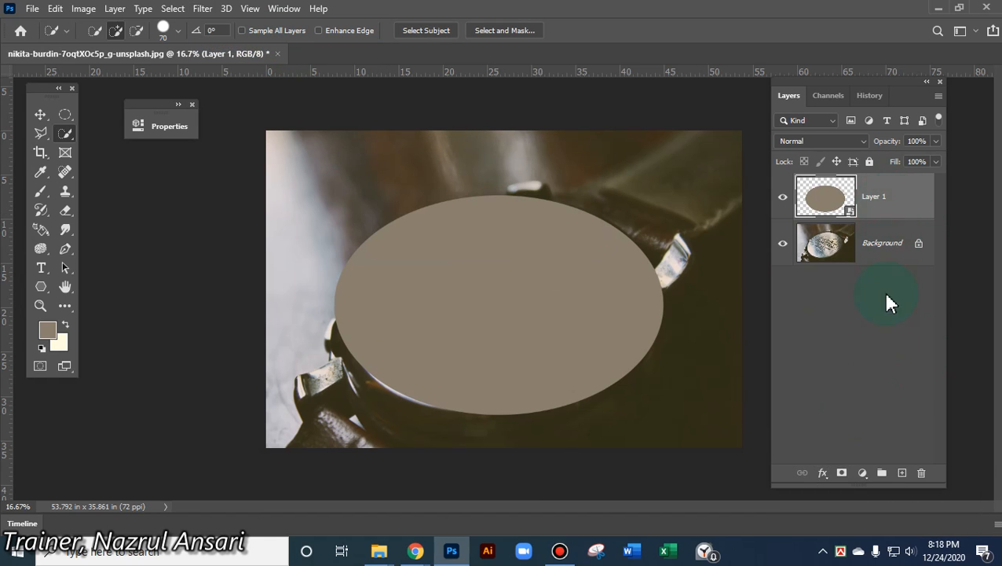
# Hide Layer 1 and select the whole engraved disc on the Background with the Quick Selection tool
pyautogui.click(842, 474)
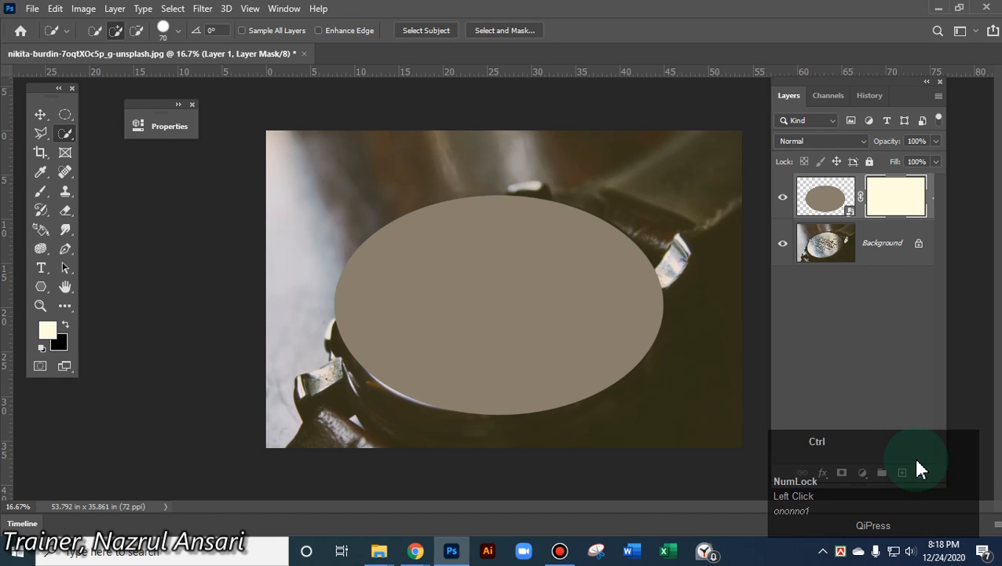
pyautogui.hotkey('ctrl', 'z')
pyautogui.click(822, 261)
pyautogui.click(782, 196)
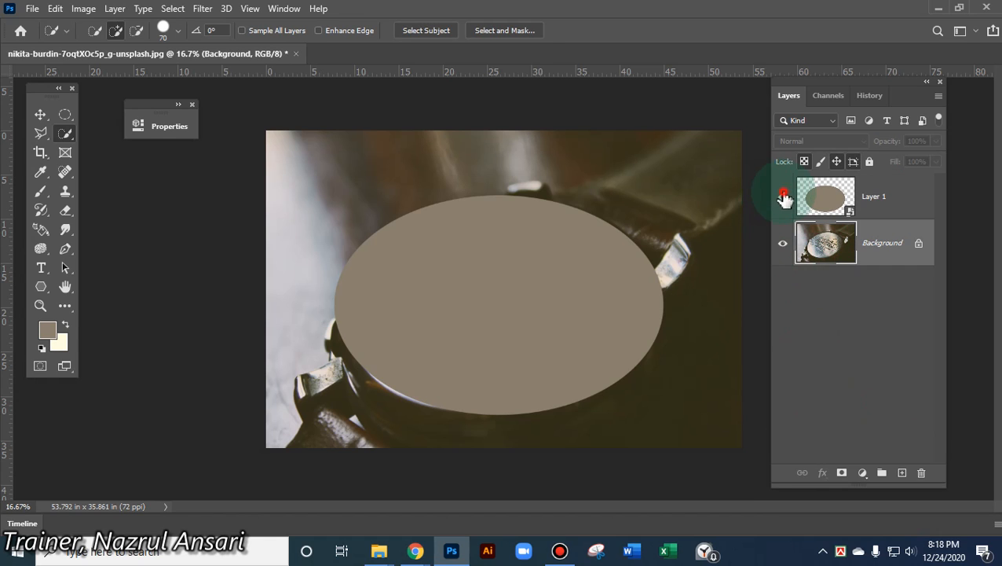
pyautogui.moveTo(456, 224)
pyautogui.mouseDown()
pyautogui.moveTo(581, 241)
pyautogui.moveTo(602, 287)
pyautogui.moveTo(570, 340)
pyautogui.moveTo(508, 370)
pyautogui.moveTo(447, 367)
pyautogui.moveTo(413, 333)
pyautogui.moveTo(453, 251)
pyautogui.moveTo(471, 234)
pyautogui.moveTo(476, 279)
pyautogui.moveTo(505, 287)
pyautogui.moveTo(518, 310)
pyautogui.moveTo(584, 235)
pyautogui.mouseUp()
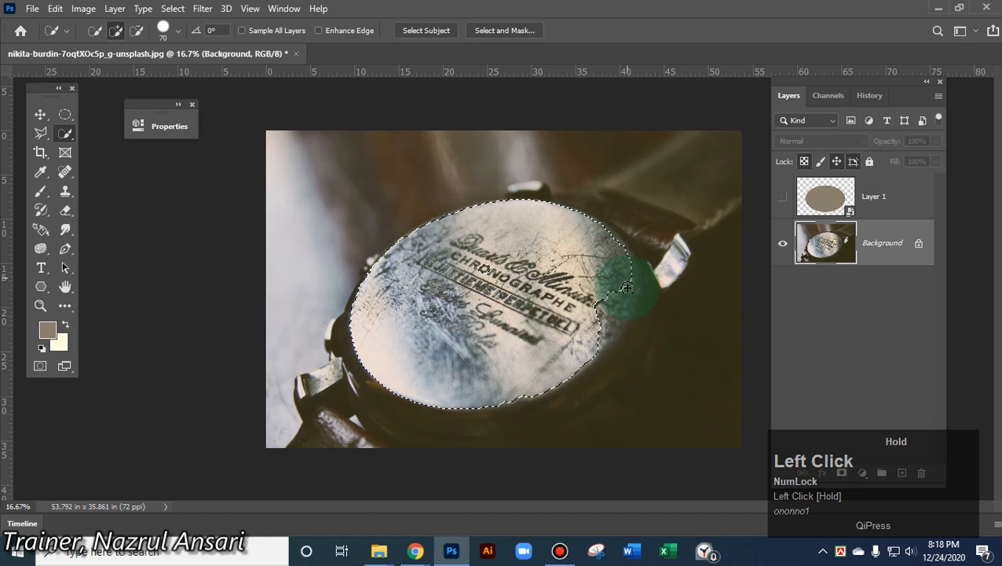
pyautogui.moveTo(611, 319)
pyautogui.mouseDown()
pyautogui.moveTo(587, 294)
pyautogui.moveTo(497, 289)
pyautogui.moveTo(486, 247)
pyautogui.moveTo(448, 307)
pyautogui.moveTo(421, 309)
pyautogui.moveTo(463, 264)
pyautogui.moveTo(461, 332)
pyautogui.moveTo(527, 267)
pyautogui.moveTo(528, 317)
pyautogui.moveTo(582, 285)
pyautogui.moveTo(559, 296)
pyautogui.moveTo(498, 289)
pyautogui.mouseUp()
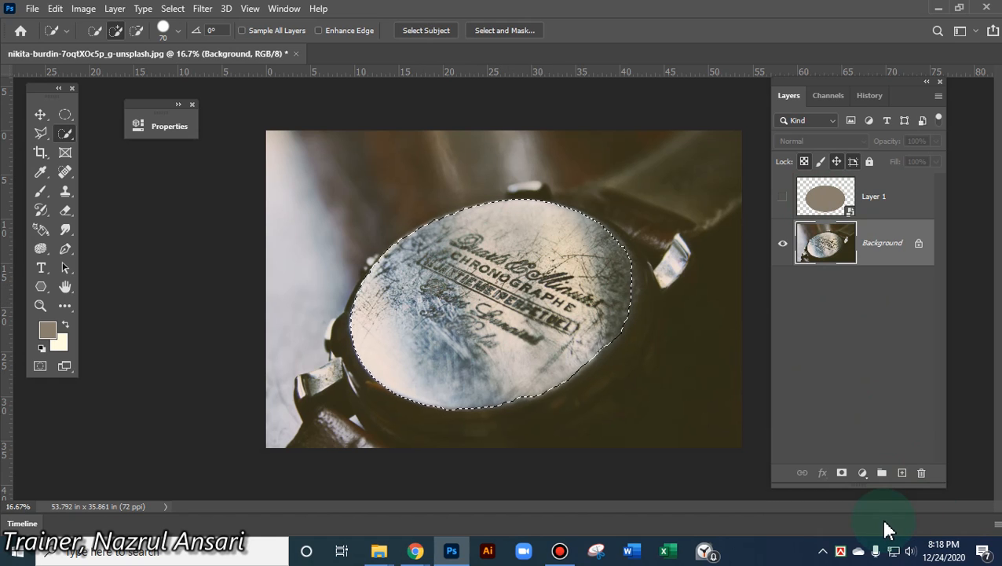
# Add a layer mask to the Layer 1 smart object from the disc selection and show the layer
pyautogui.click(825, 195)
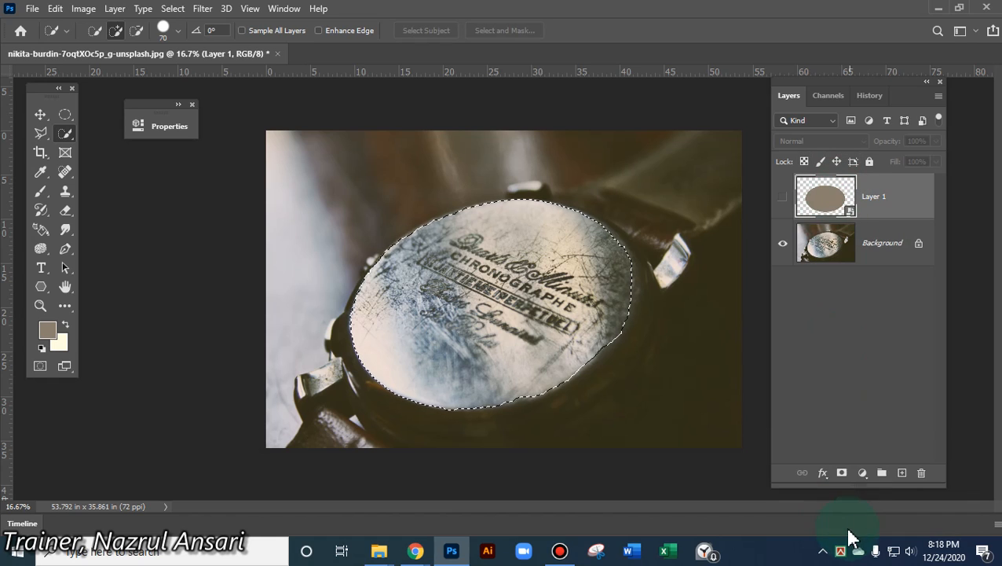
pyautogui.click(842, 473)
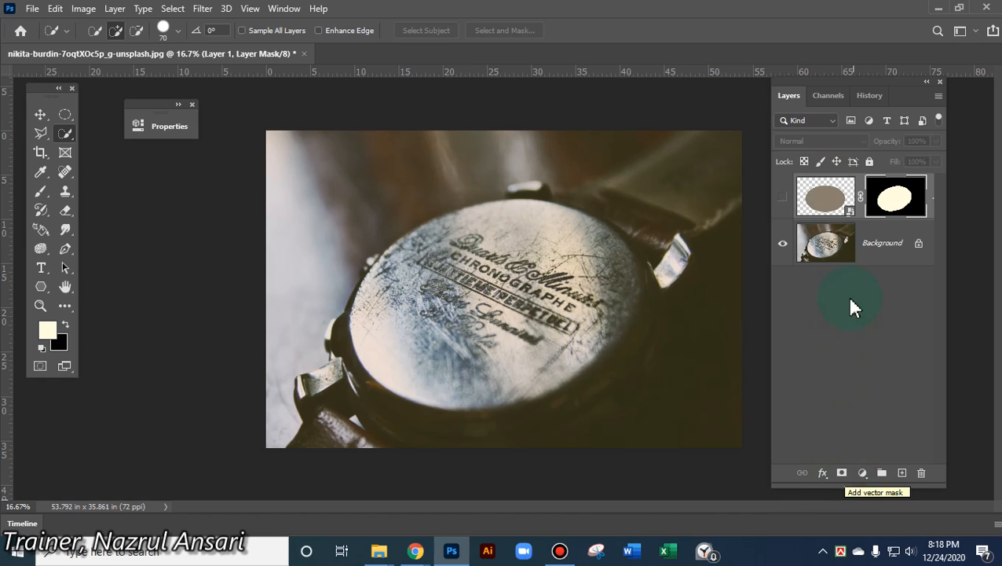
pyautogui.click(783, 197)
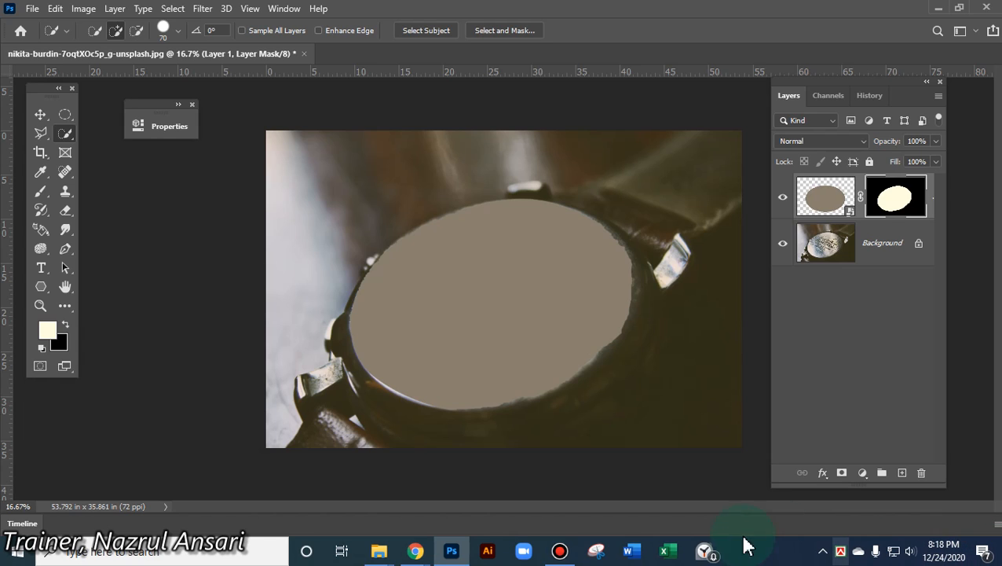
# Set Layer 1's blend mode to Multiply
pyautogui.click(903, 196)
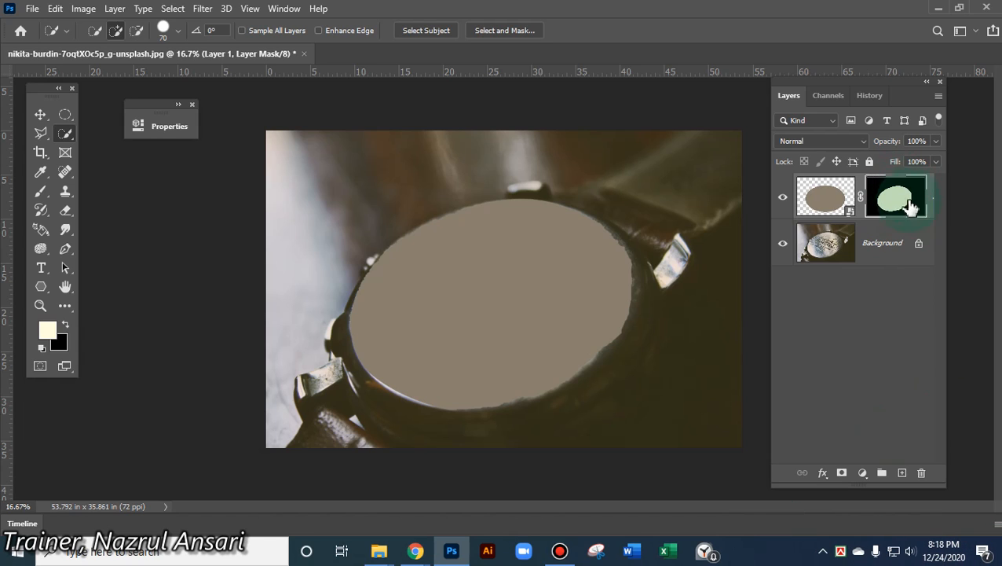
pyautogui.click(865, 142)
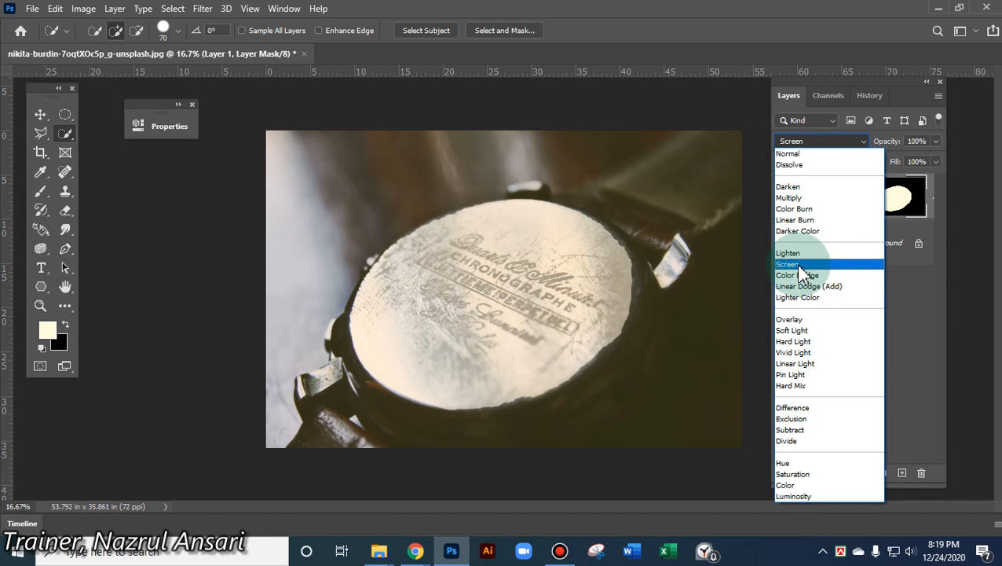
pyautogui.click(798, 199)
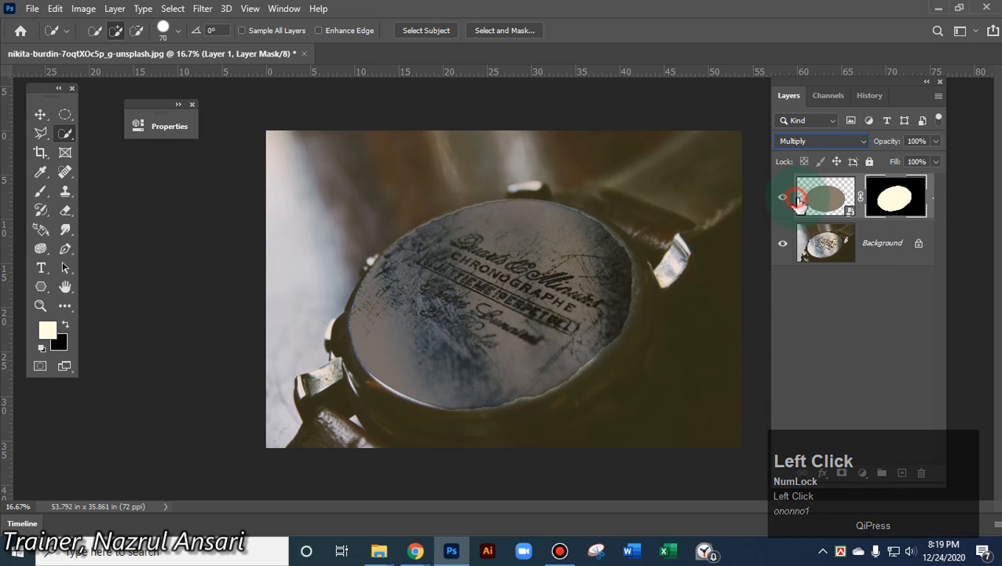
pyautogui.scroll(1, 874, 300)
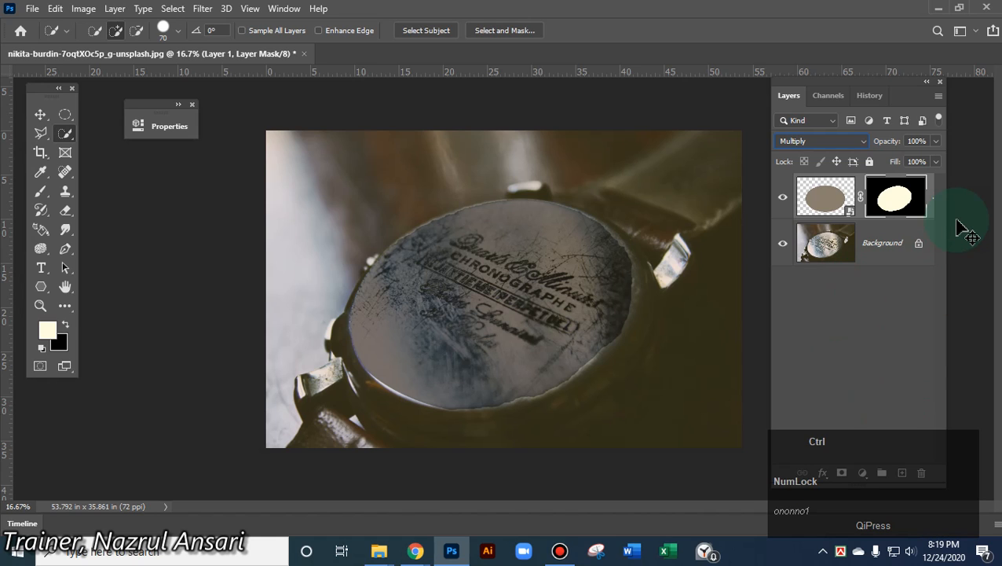
pyautogui.hotkey('ctrl', 'j')
pyautogui.hotkey('ctrl', 'j')
pyautogui.hotkey('ctrl', 'z')
pyautogui.hotkey('ctrl', 'z')
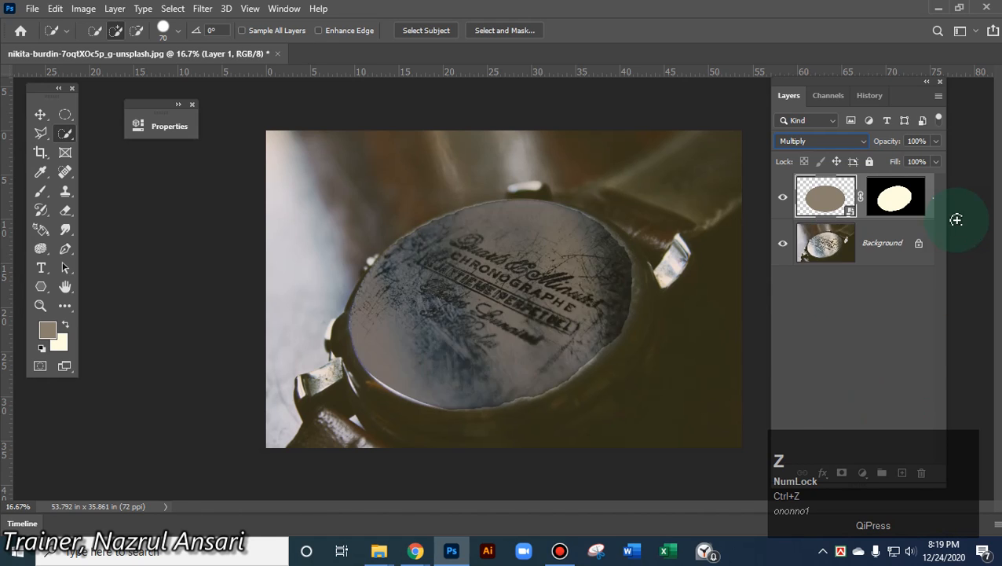
# Duplicate the Background layer twice and move both copies above the masked Layer 1
pyautogui.click(870, 260)
pyautogui.hotkey('ctrl', 'j')
pyautogui.hotkey('ctrl', 'j')
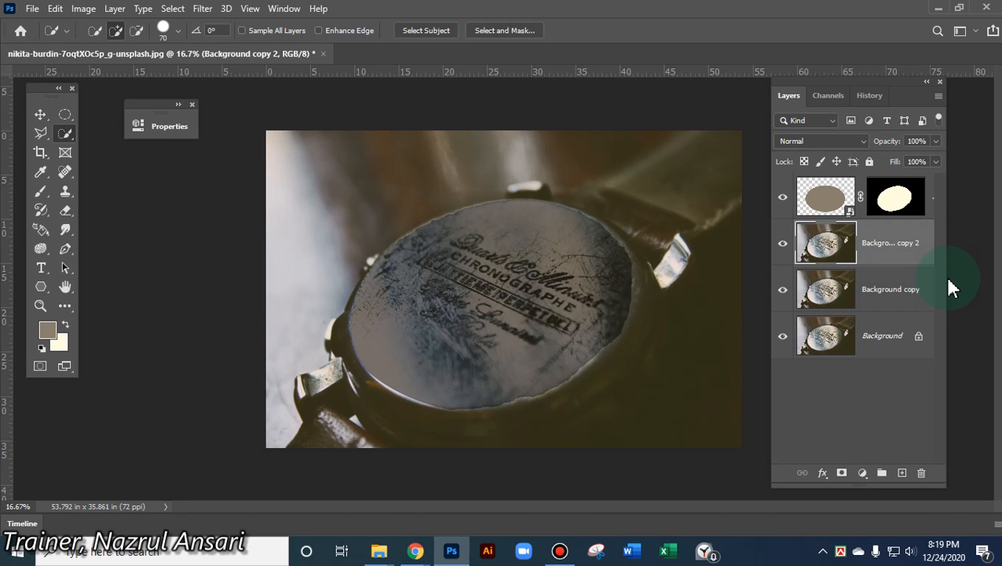
pyautogui.moveTo(886, 242); pyautogui.dragTo(884, 192)
pyautogui.moveTo(864, 290); pyautogui.dragTo(899, 201)
# Rename the lower background copy "light" and the upper one "dark"
pyautogui.doubleClick(892, 242)
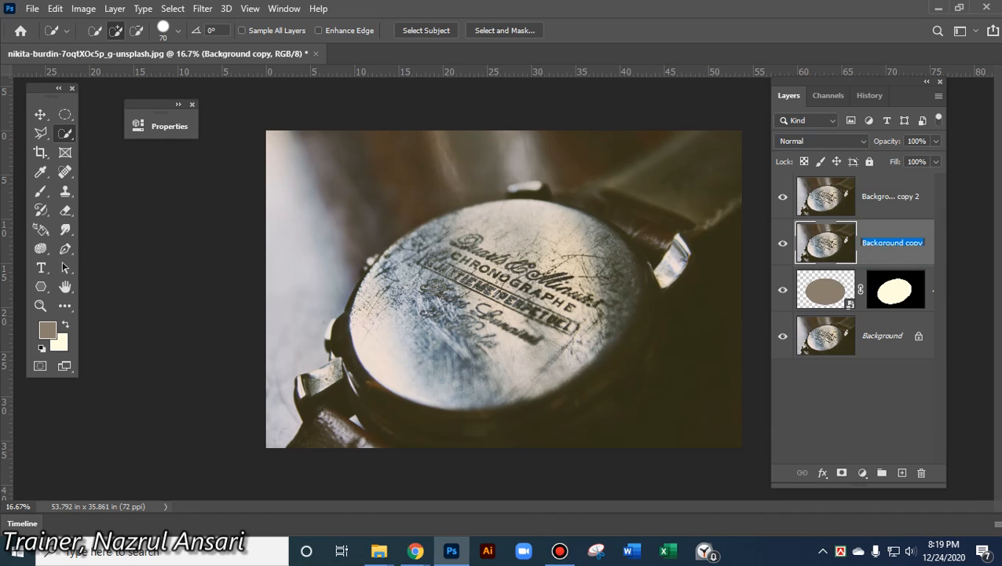
pyautogui.press('BackSpace')
pyautogui.write('lighy')
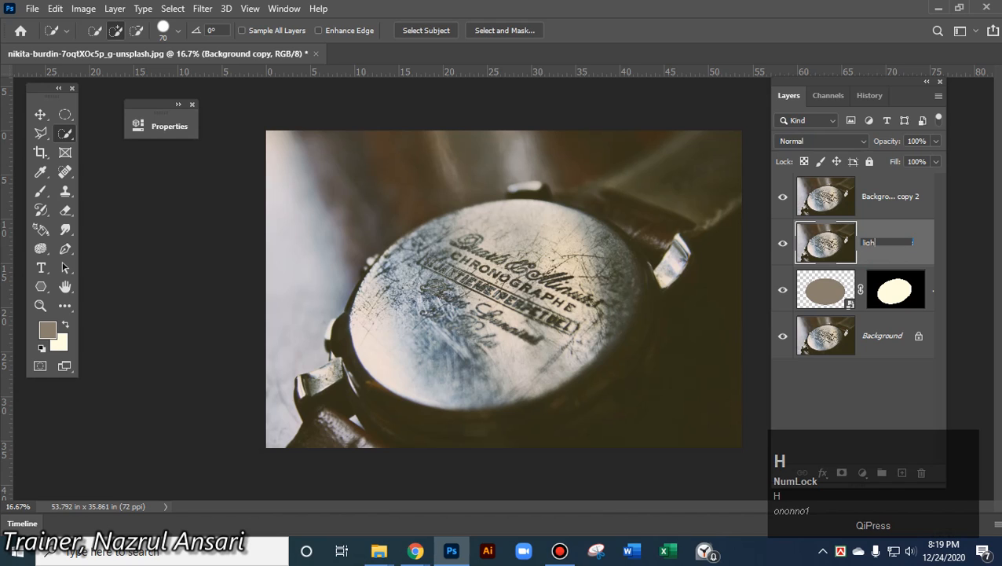
pyautogui.press('BackSpace')
pyautogui.write('t')
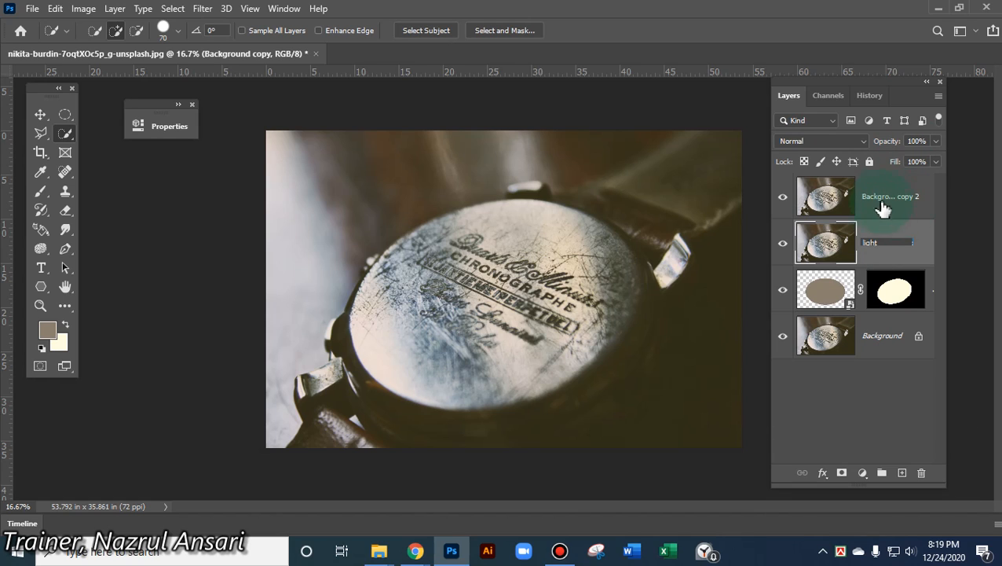
pyautogui.click(886, 199)
pyautogui.doubleClick(884, 198)
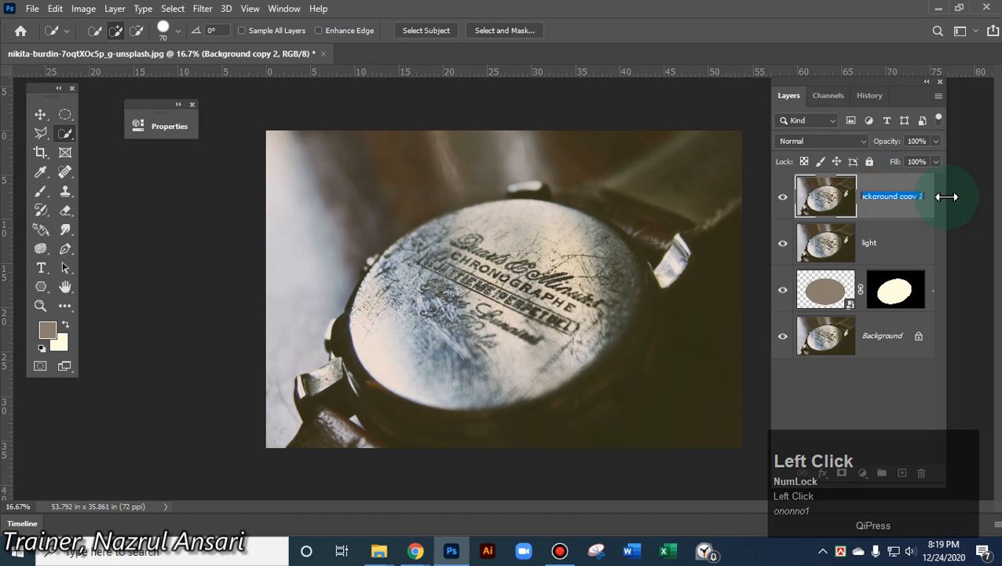
pyautogui.write('dark')
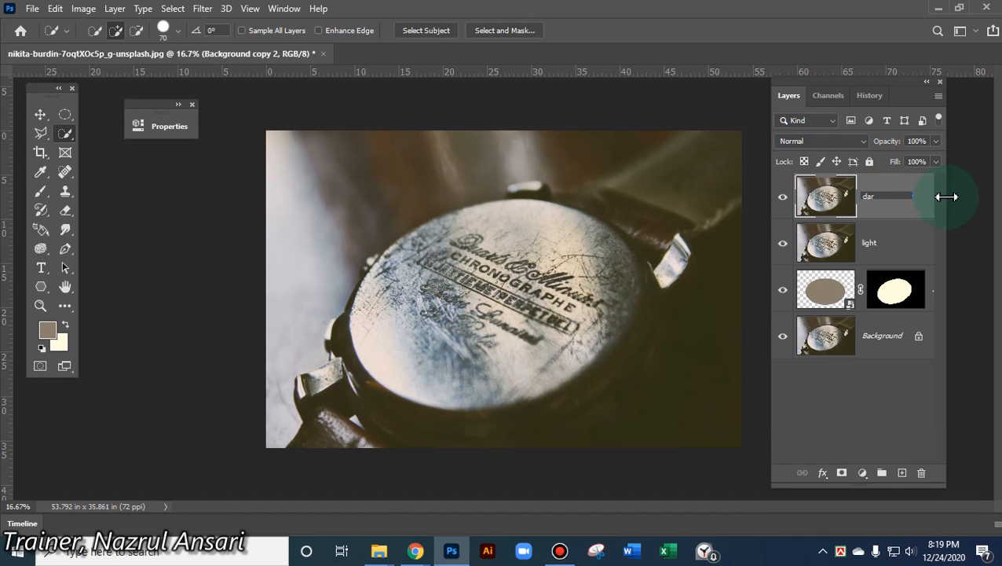
# Desaturate the light layer
pyautogui.click(873, 245)
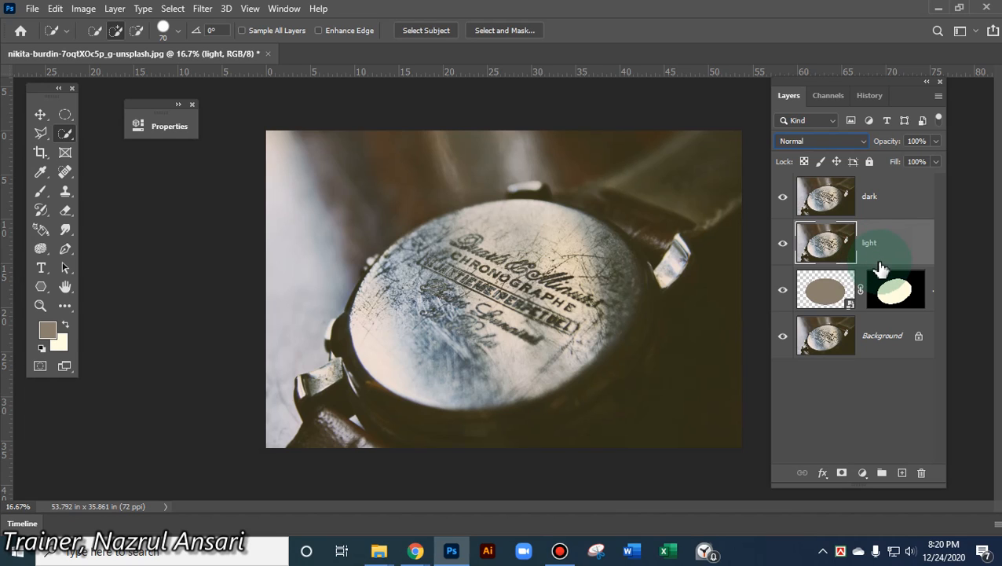
pyautogui.click(173, 10)
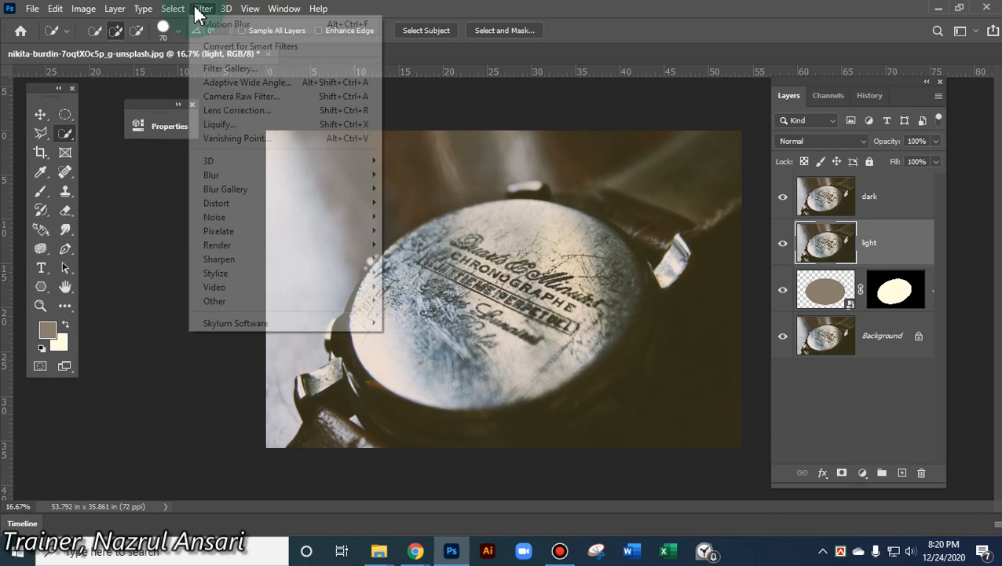
pyautogui.click(144, 9)
pyautogui.moveTo(83, 8)
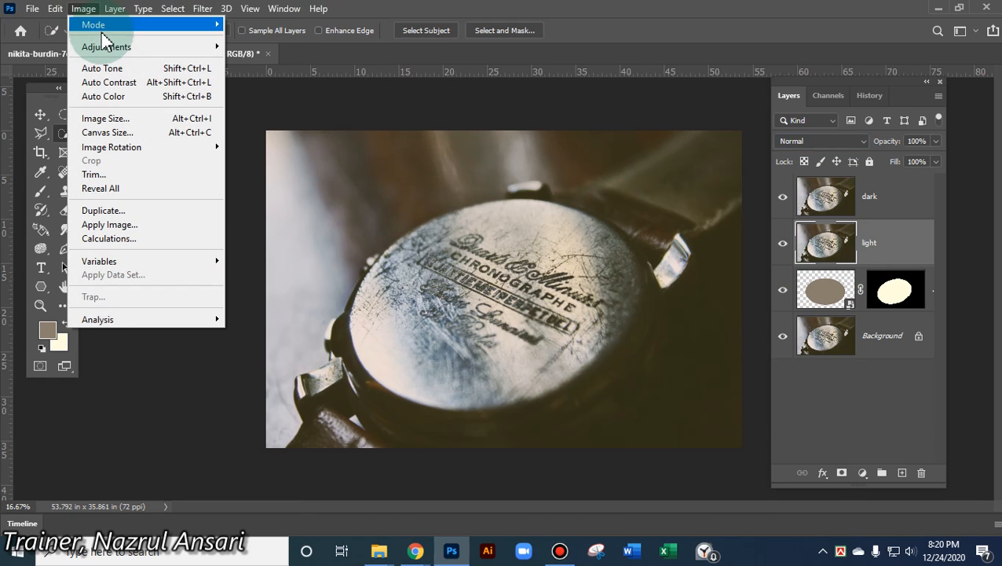
pyautogui.moveTo(106, 47)
pyautogui.click(343, 331)
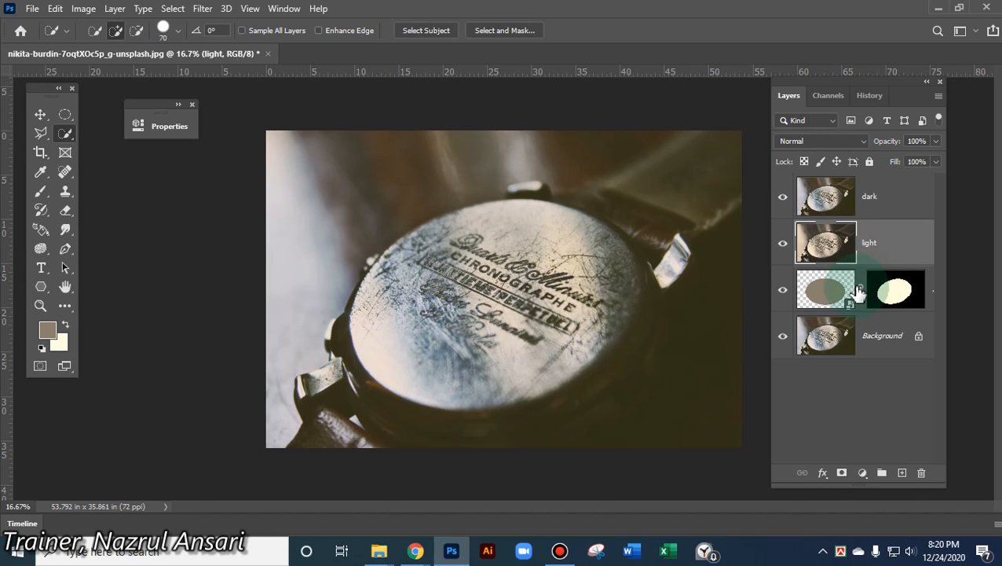
# Hide the dark layer and clip the light layer to the masked smart object below it
pyautogui.moveTo(834, 266); pyautogui.dragTo(831, 259)
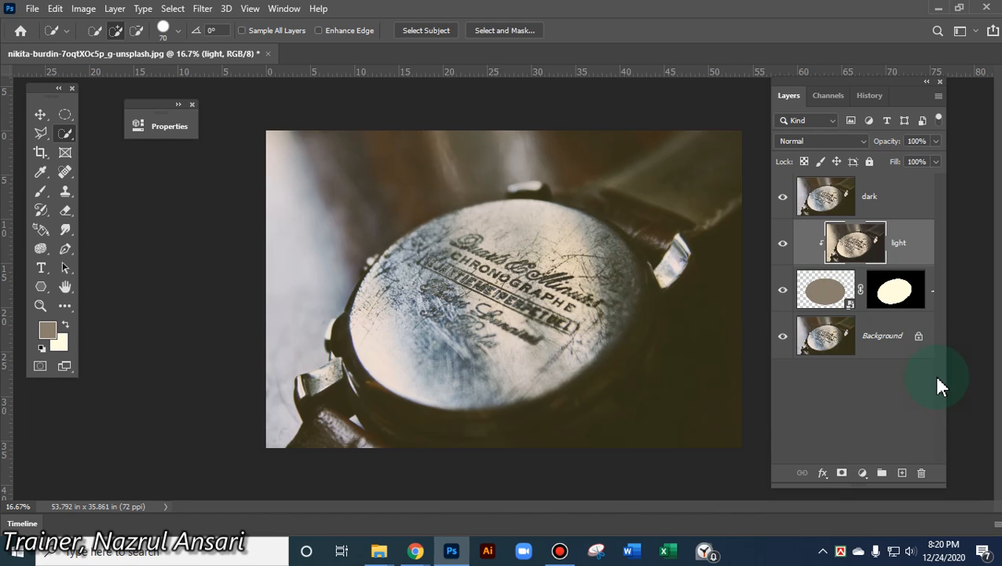
pyautogui.moveTo(895, 289); pyautogui.dragTo(870, 249)
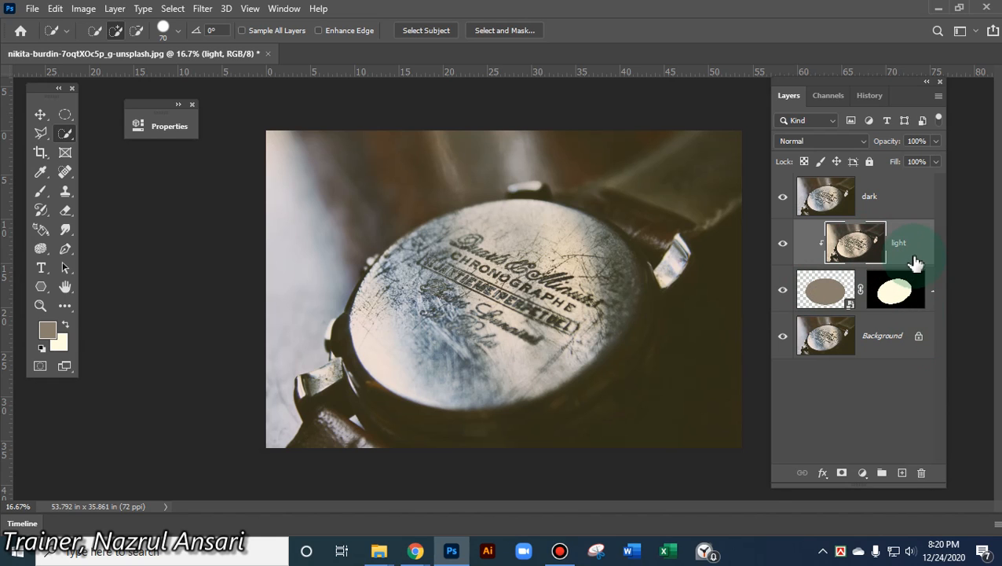
pyautogui.hotkey('ctrl', 'z')
pyautogui.click(782, 196)
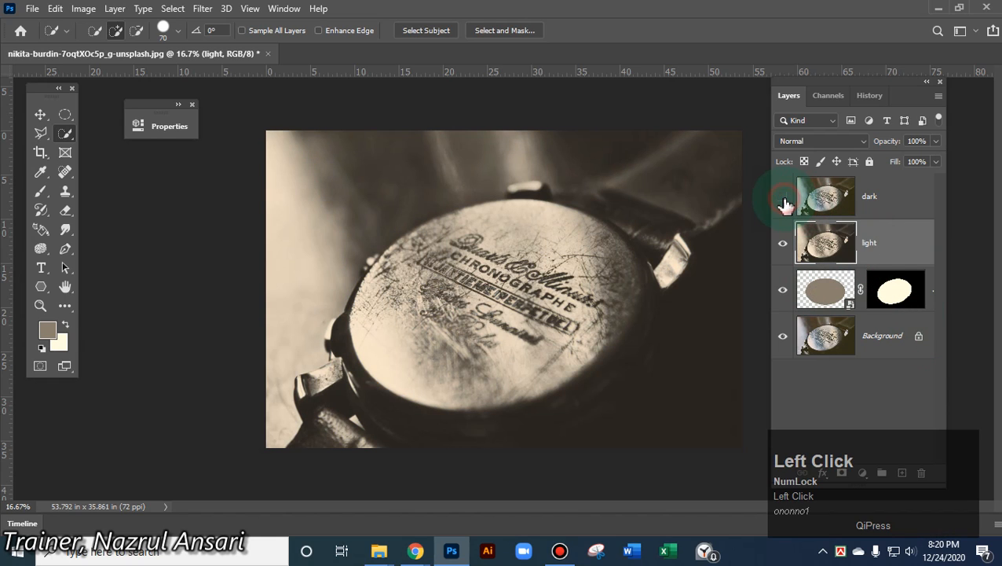
pyautogui.keyDown('alt'); pyautogui.click(832, 261); pyautogui.keyUp('alt')
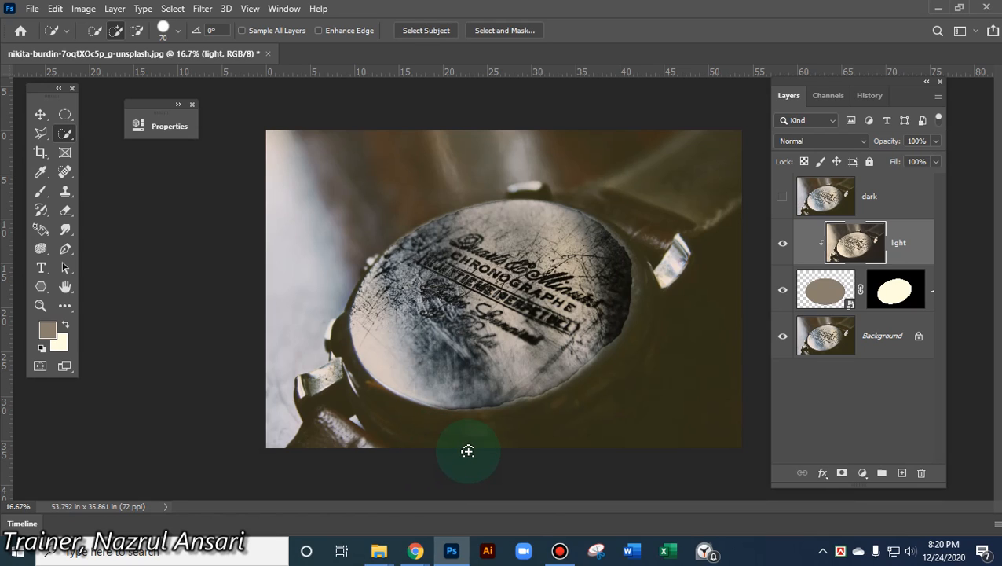
# Add a Curves adjustment layer above light, anchor the curve's highlights, and raise its midtones to input 106, output 152
pyautogui.click(863, 473)
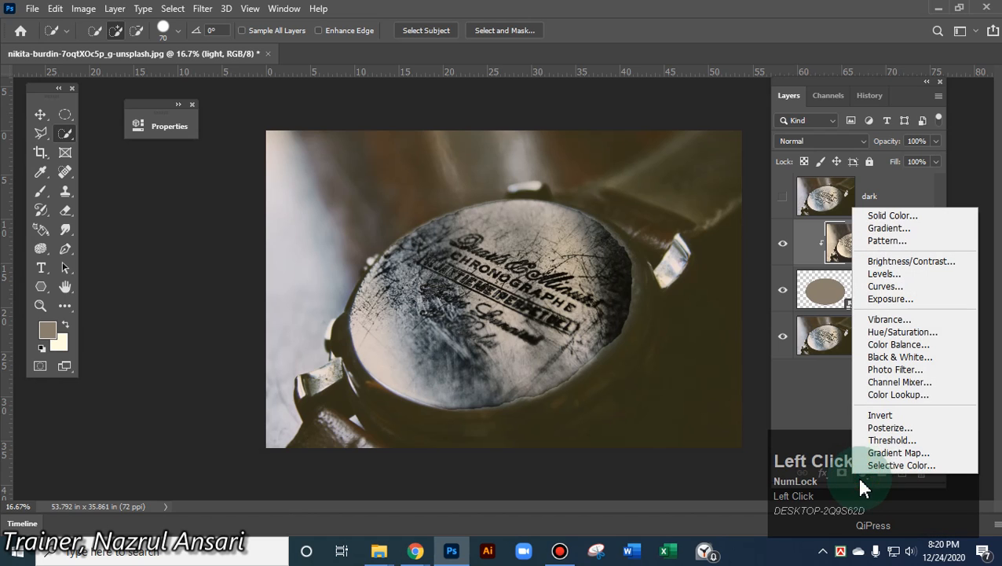
pyautogui.click(896, 287)
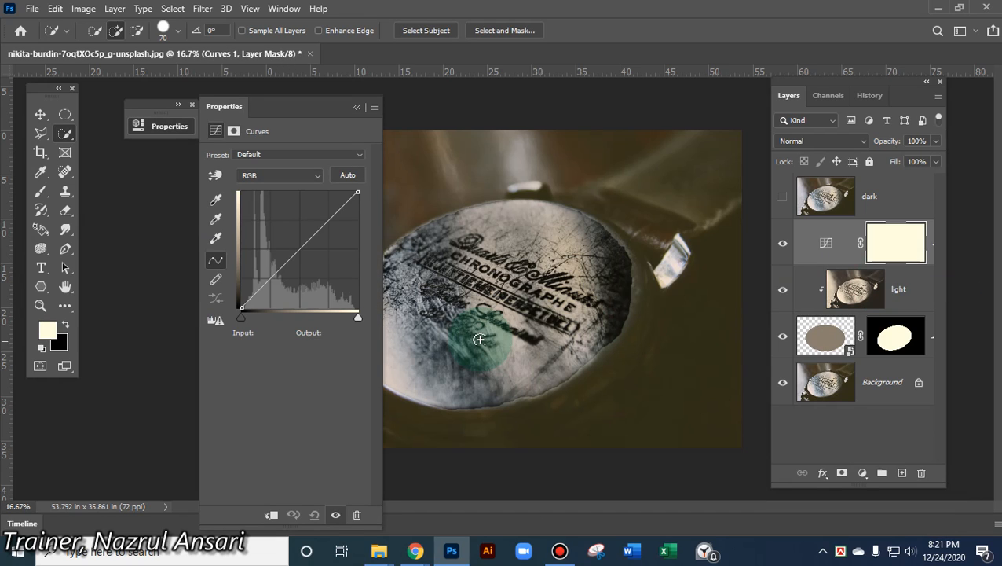
pyautogui.click(337, 212)
pyautogui.moveTo(338, 212); pyautogui.dragTo(339, 211)
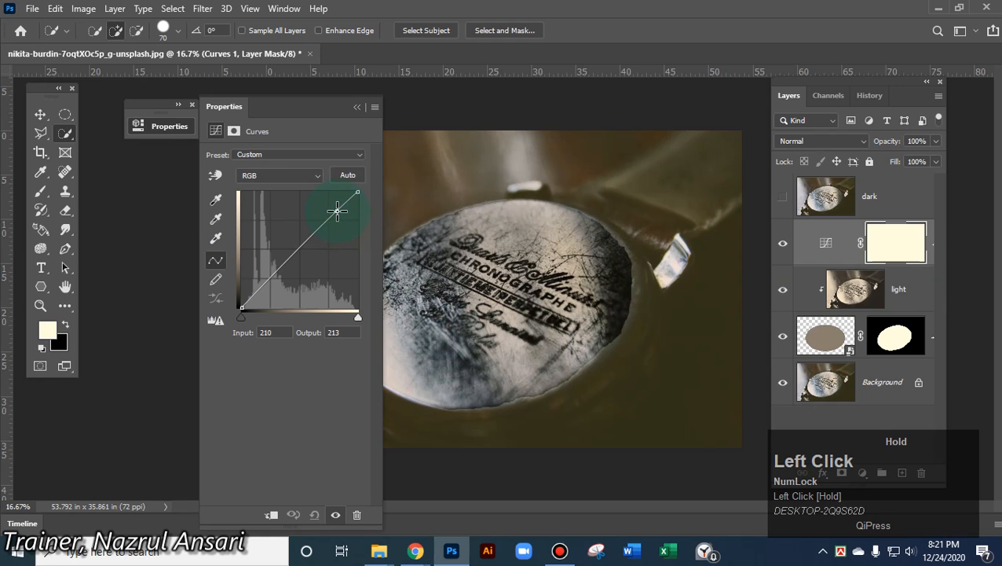
pyautogui.moveTo(305, 241); pyautogui.dragTo(290, 238)
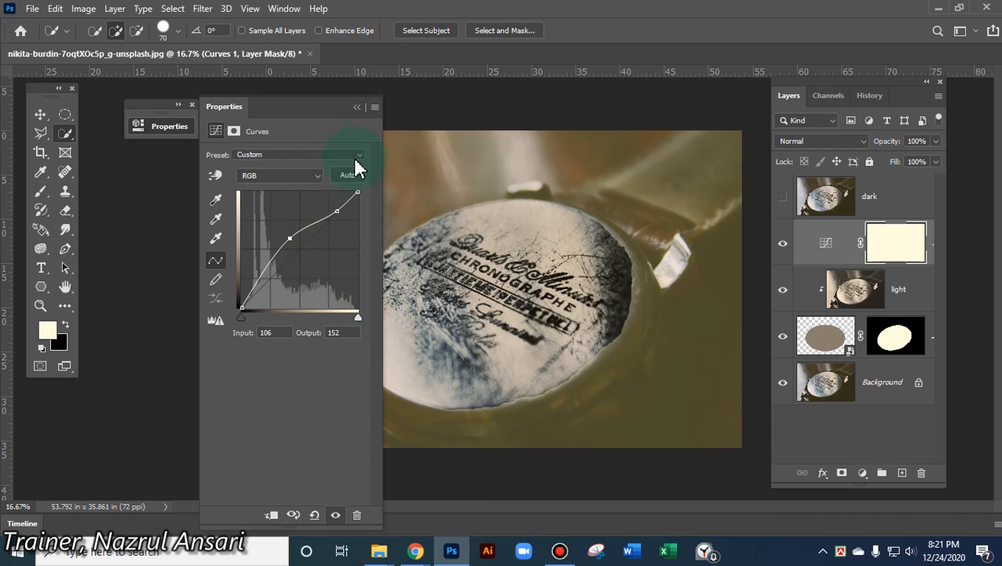
# Try to transfer the smart object's mask onto the light layer, and undo it
pyautogui.click(357, 108)
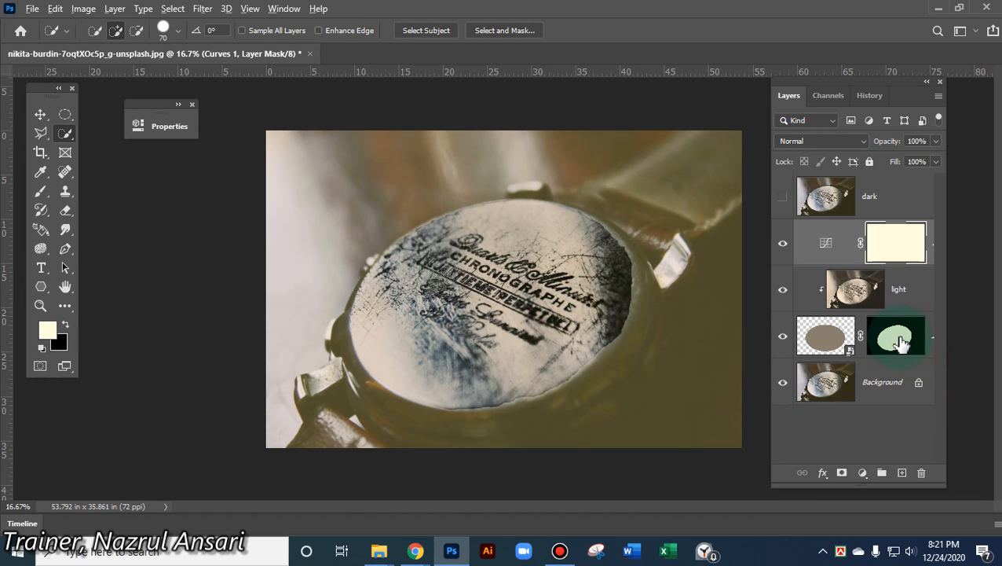
pyautogui.moveTo(896, 338); pyautogui.dragTo(911, 297)
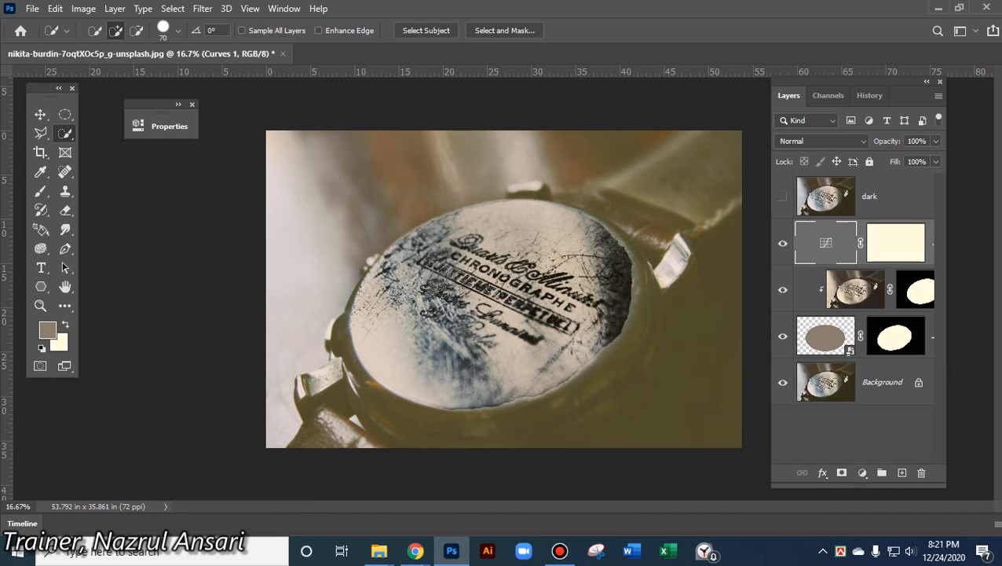
pyautogui.hotkey('ctrl', 'z')
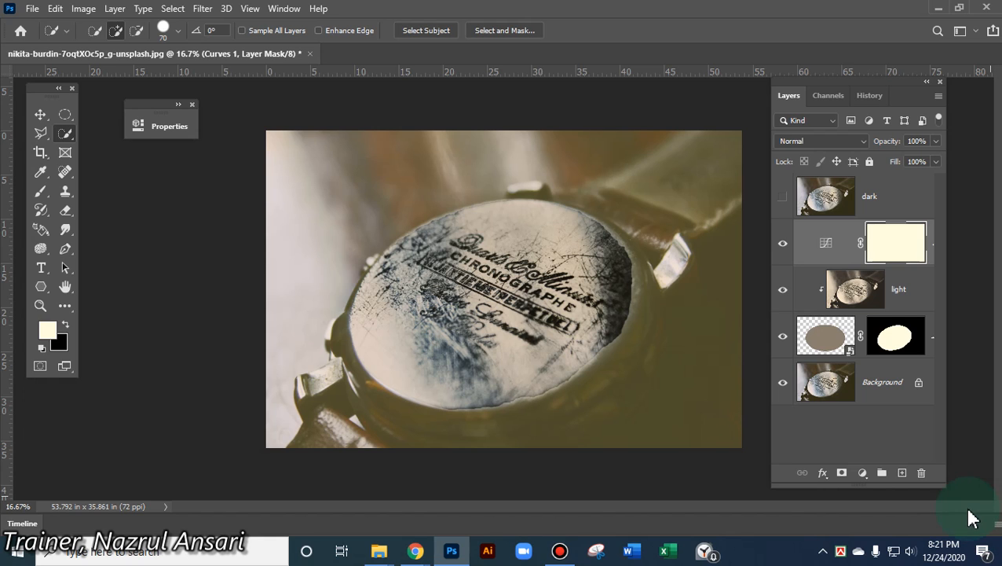
# Open the mokup test1 Photoshop file from the mokup folder on the Desktop
pyautogui.click(33, 9)
pyautogui.click(49, 40)
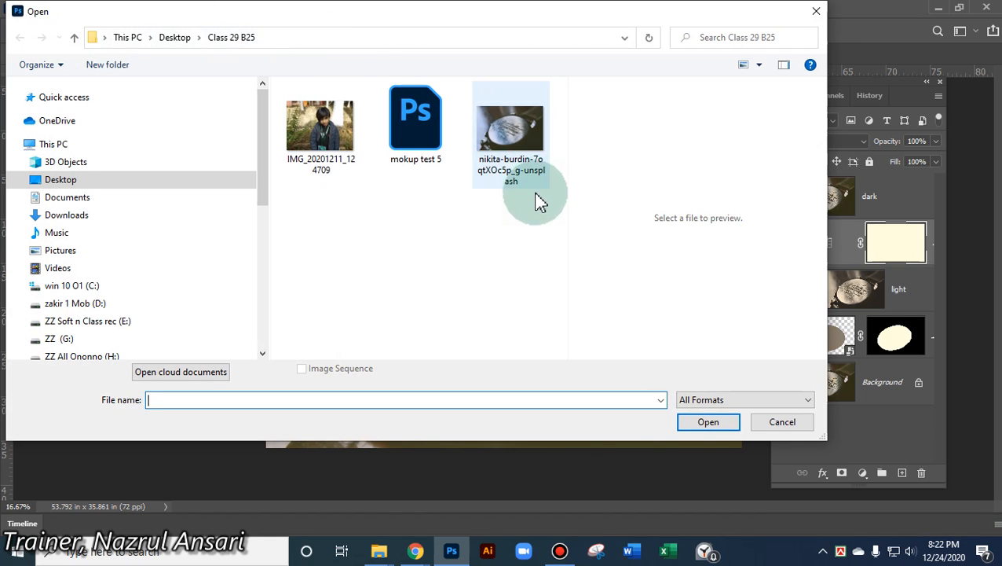
pyautogui.click(176, 36)
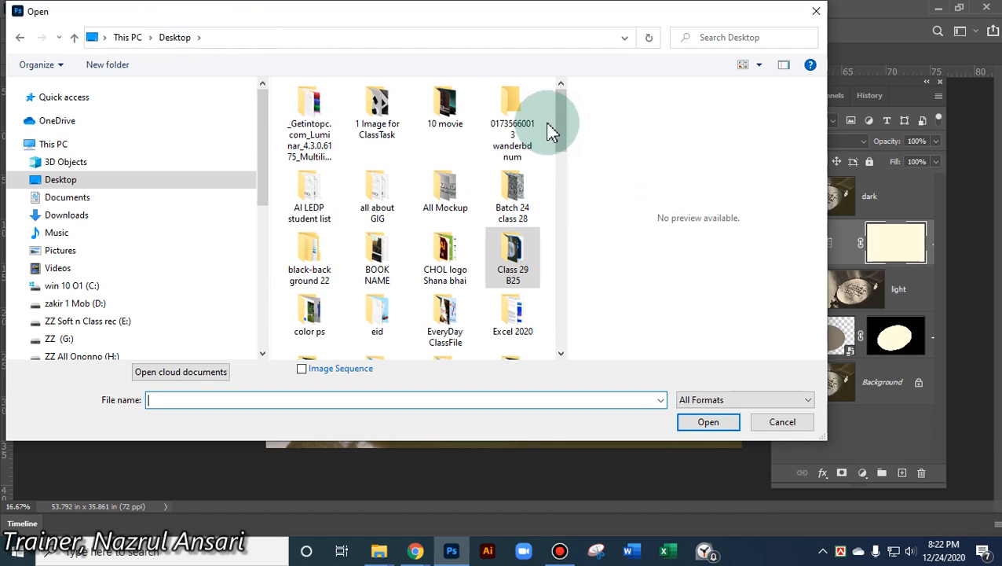
pyautogui.moveTo(563, 111); pyautogui.dragTo(564, 188)
pyautogui.click(388, 220)
pyautogui.doubleClick(389, 220)
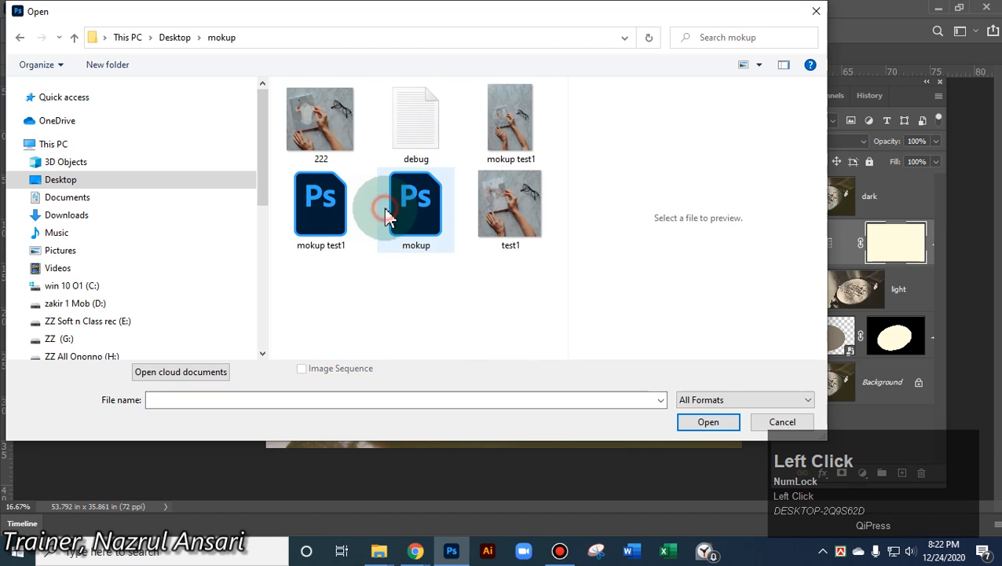
pyautogui.doubleClick(321, 210)
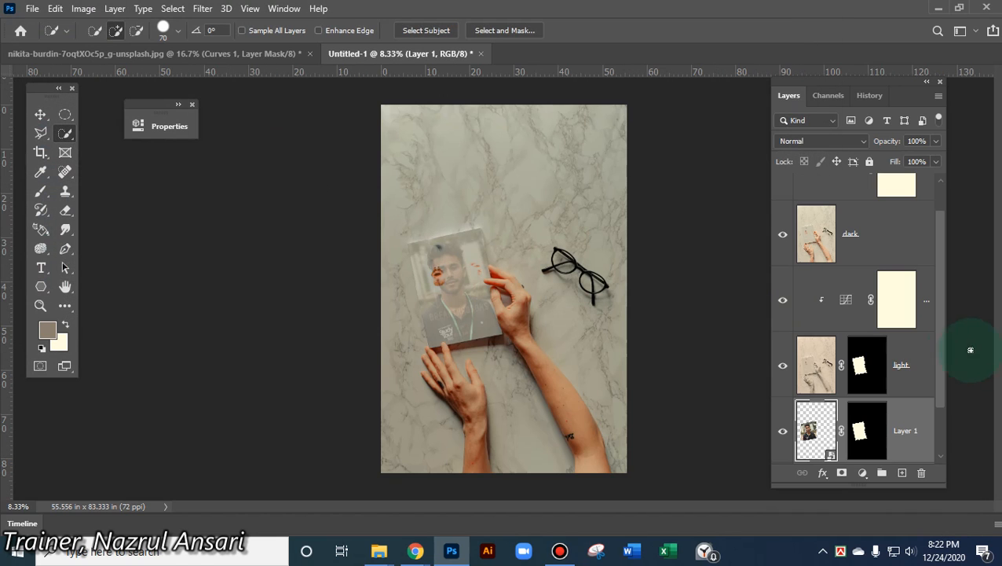
# Examine the light layer and its mask in the reference mockup by switching the layer off and on
pyautogui.moveTo(938, 326); pyautogui.dragTo(888, 383)
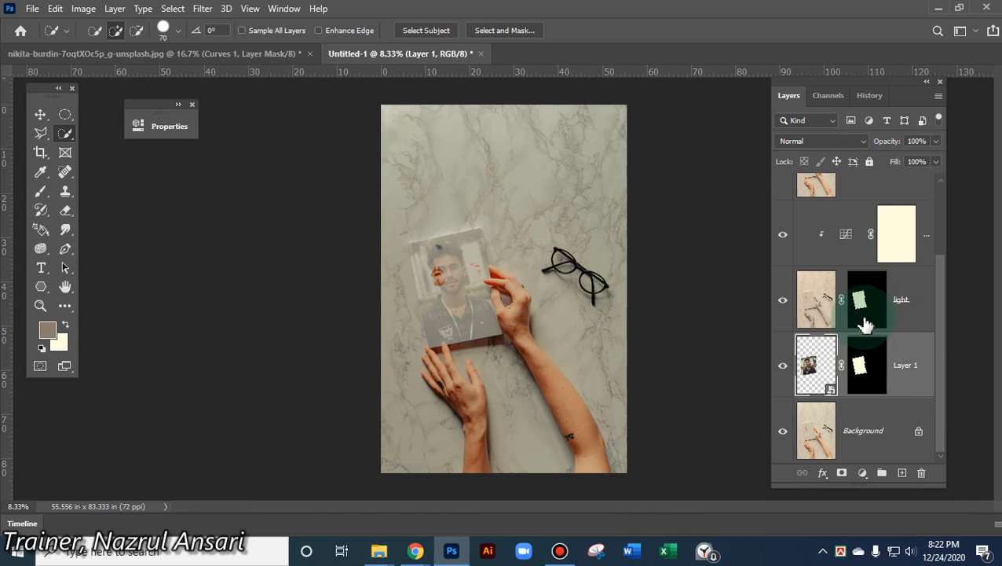
pyautogui.click(785, 301)
pyautogui.click(785, 301)
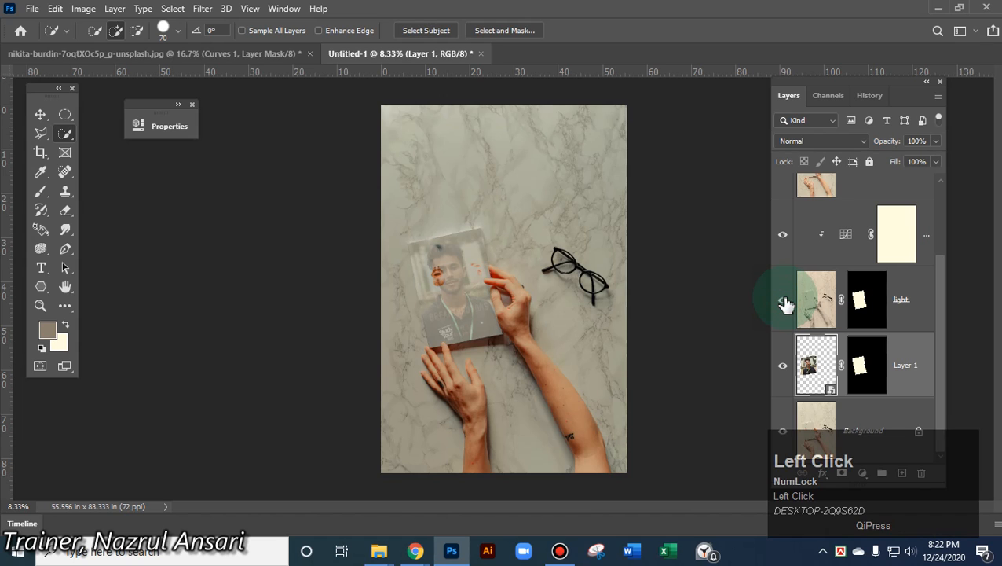
pyautogui.click(785, 302)
pyautogui.click(784, 302)
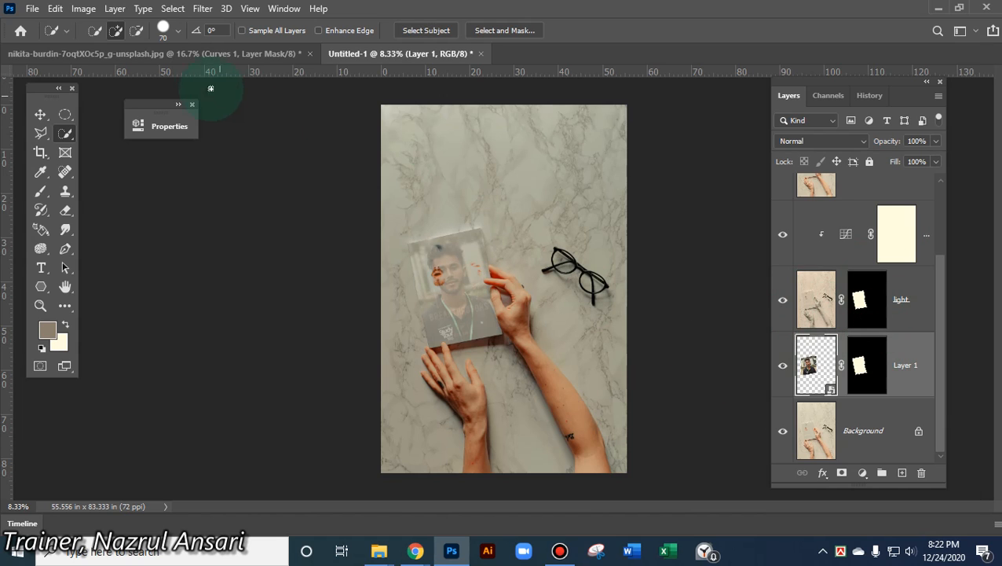
# Compare the watch document's layer stack with the reference mockup's, and close the Class 29 B25 folder window
pyautogui.click(212, 55)
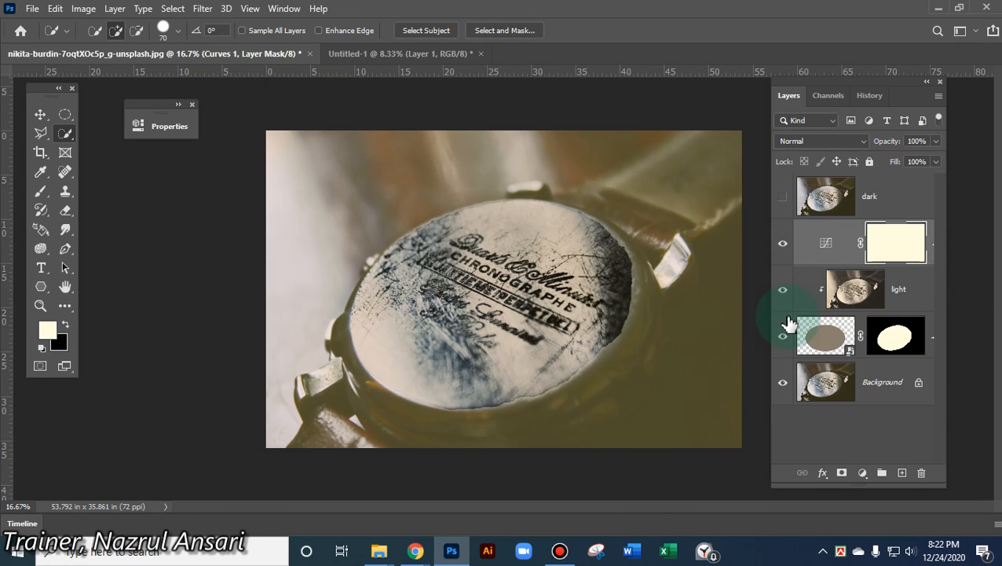
pyautogui.click(414, 60)
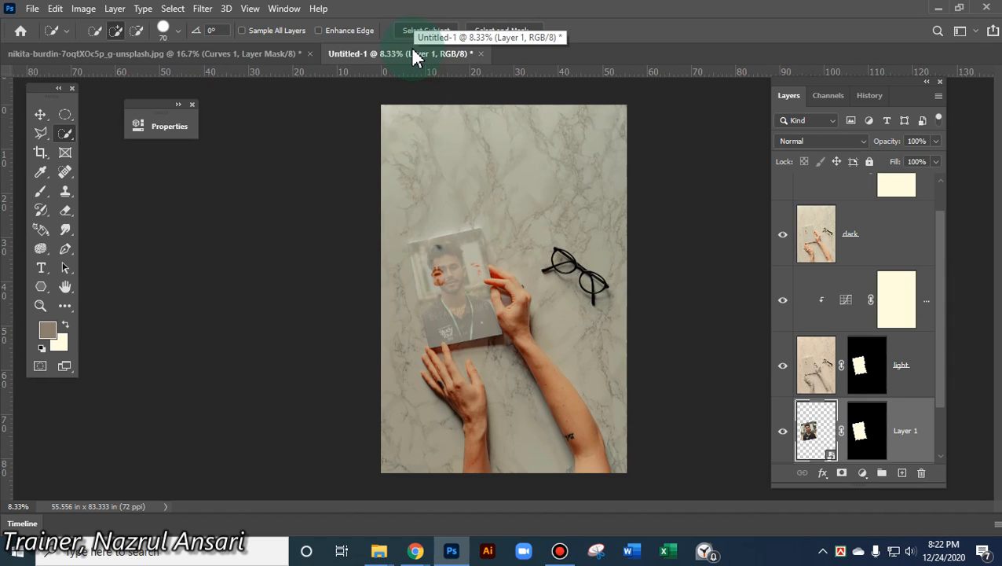
pyautogui.hotkey('alt', 'Tab')
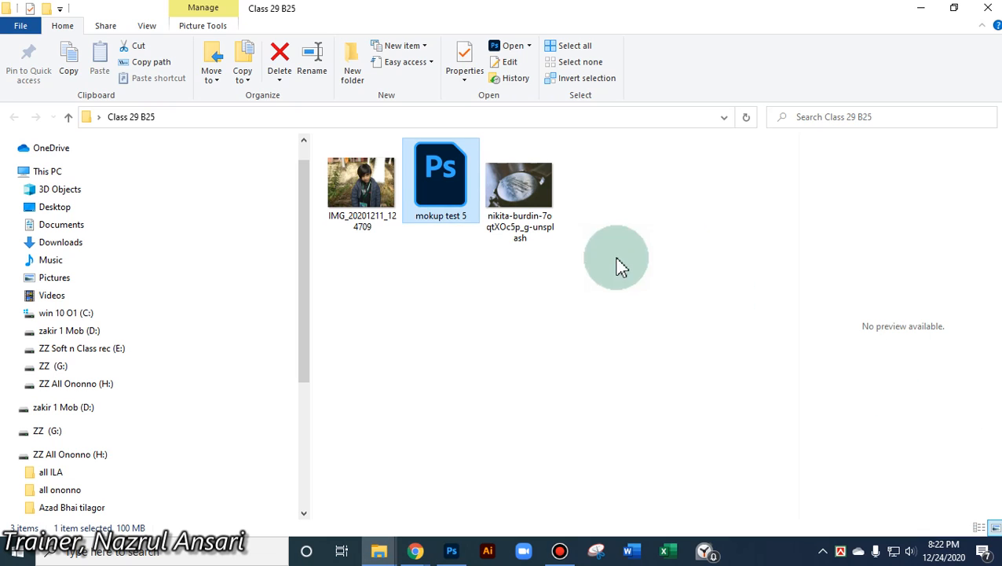
pyautogui.click(987, 9)
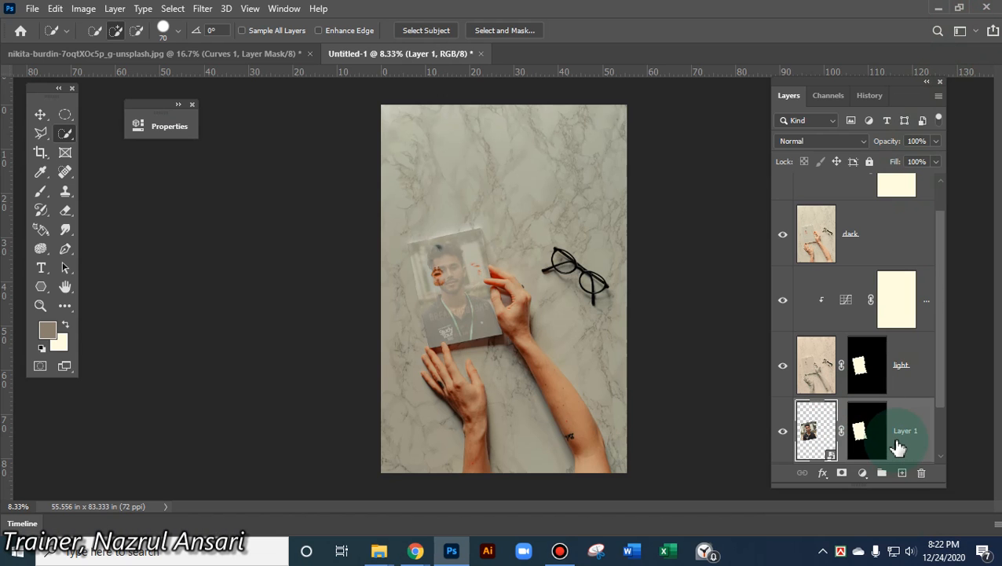
# In the watch document, release the light layer's clipping and copy the smart object's mask onto it
pyautogui.click(236, 55)
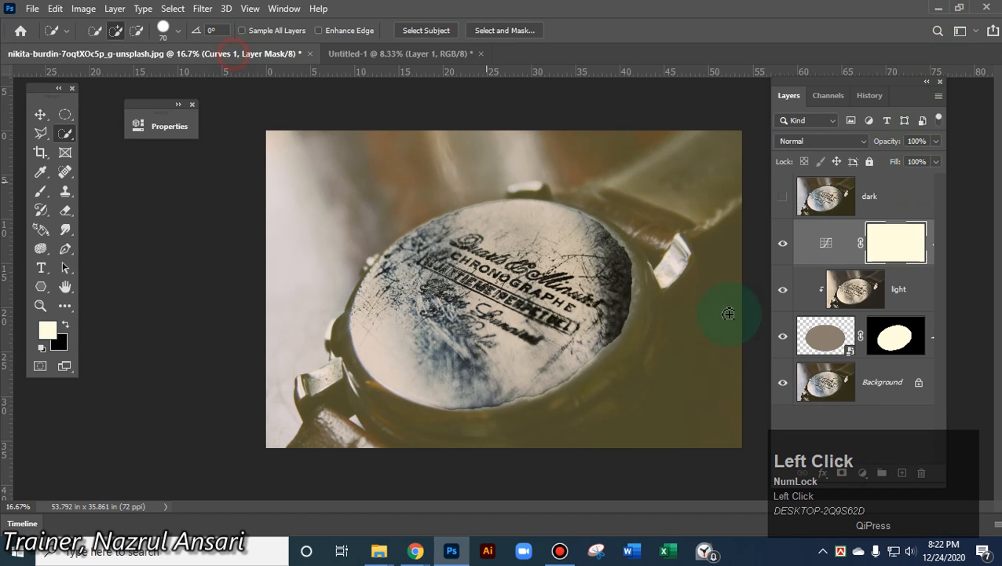
pyautogui.keyDown('alt'); pyautogui.click(822, 297); pyautogui.keyUp('alt')
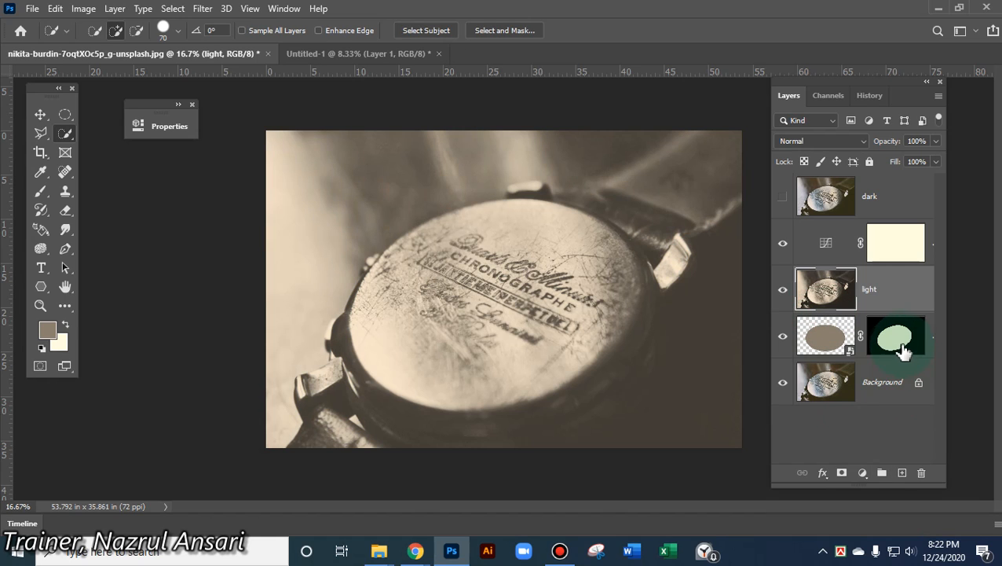
pyautogui.keyDown('alt'); pyautogui.moveTo(900, 343); pyautogui.dragTo(899, 289); pyautogui.keyUp('alt')
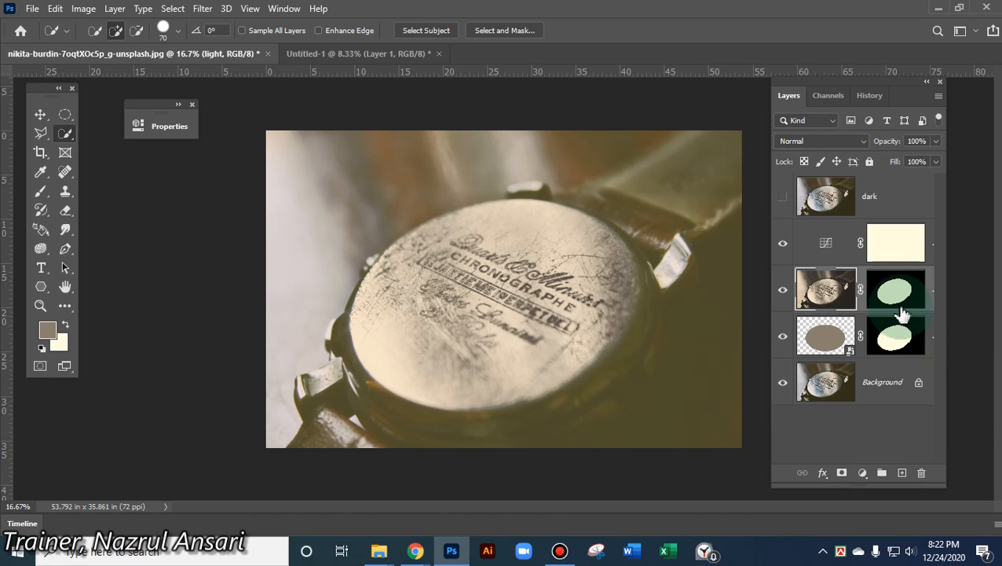
# Copy the light layer's mask onto the dark layer and make dark visible
pyautogui.keyDown('alt'); pyautogui.moveTo(896, 290); pyautogui.dragTo(923, 192); pyautogui.keyUp('alt')
pyautogui.click(783, 196)
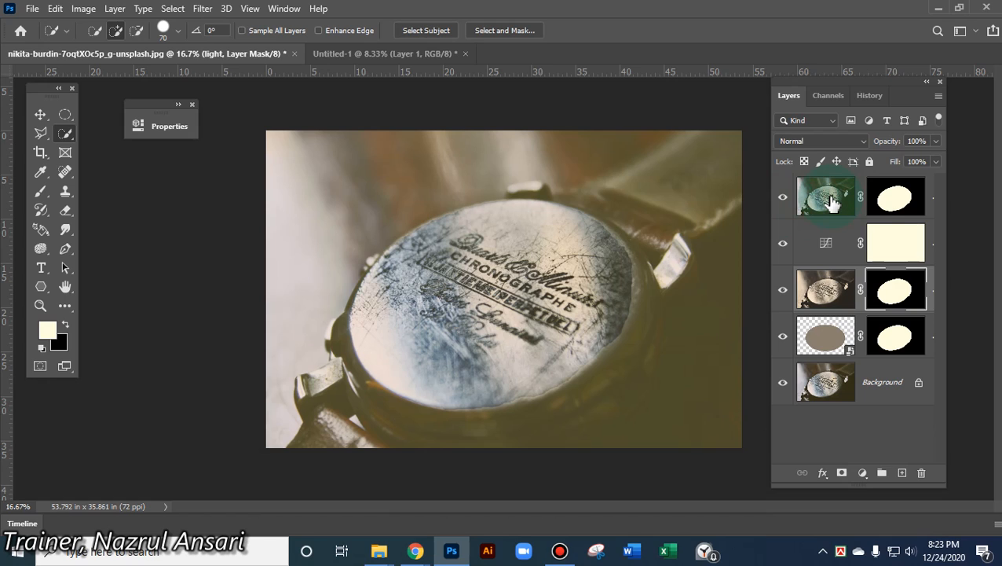
# Add a Curves adjustment layer above dark, anchor the highlights at input 205, output 203, and raise the midtones to input 102, output 125
pyautogui.click(888, 202)
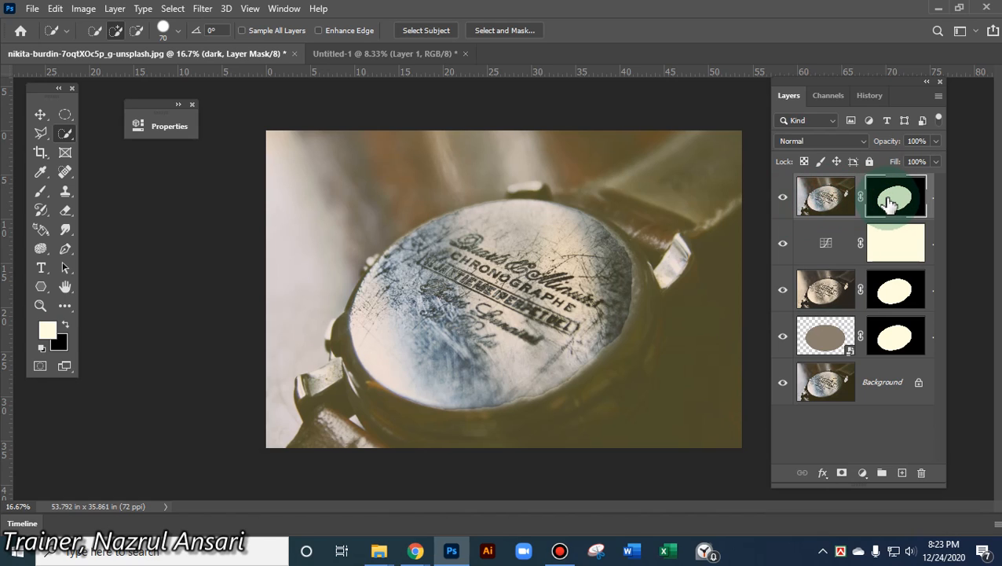
pyautogui.click(863, 474)
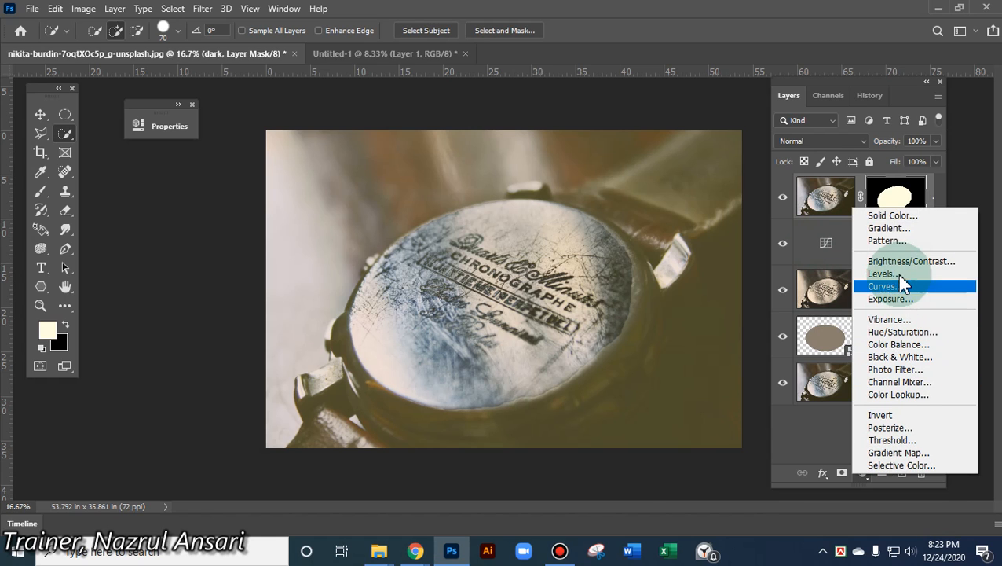
pyautogui.click(898, 288)
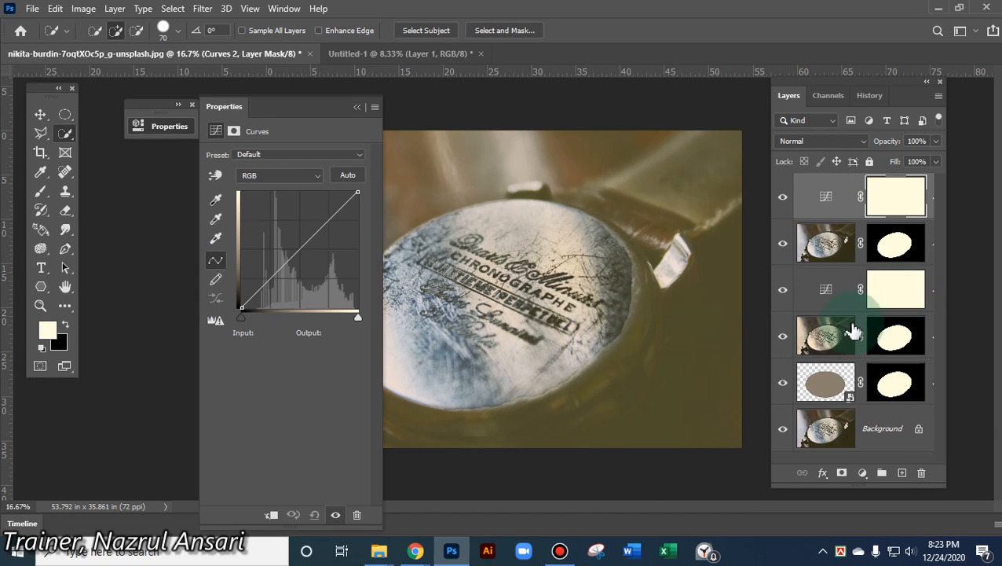
pyautogui.click(334, 214)
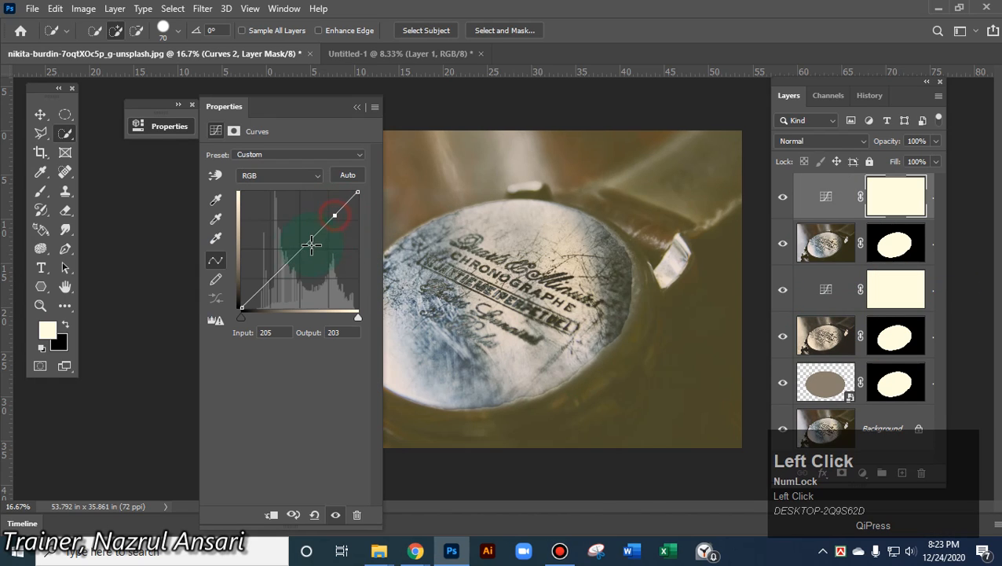
pyautogui.moveTo(296, 252)
pyautogui.mouseDown()
pyautogui.moveTo(282, 236)
pyautogui.moveTo(305, 262)
pyautogui.moveTo(274, 239)
pyautogui.moveTo(287, 251)
pyautogui.mouseUp()
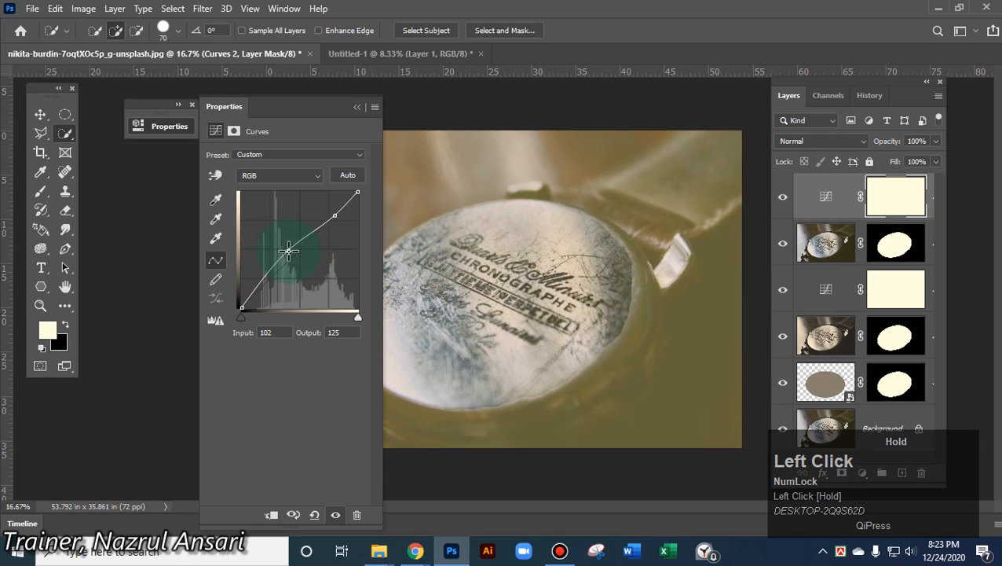
pyautogui.moveTo(334, 229); pyautogui.dragTo(335, 229)
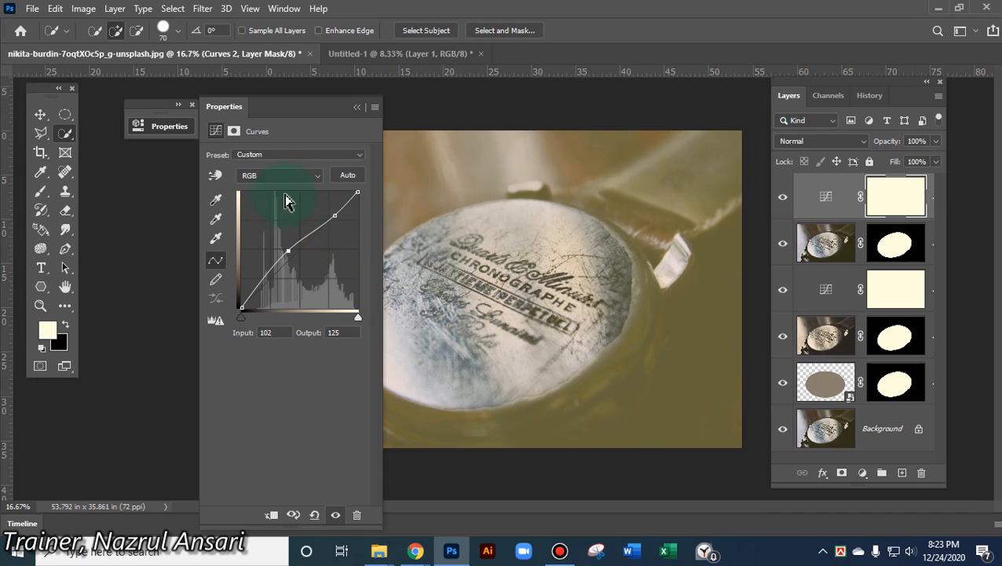
pyautogui.click(358, 107)
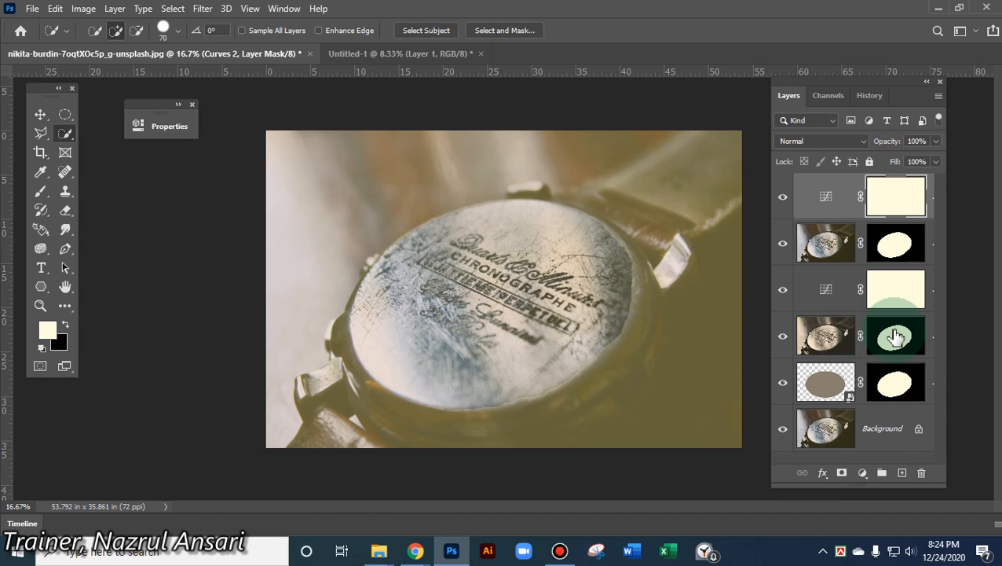
# Save the watch document over the existing mokup test 5 file in the Class 29 B25 folder
pyautogui.scroll(1, 888, 311)
pyautogui.click(32, 9)
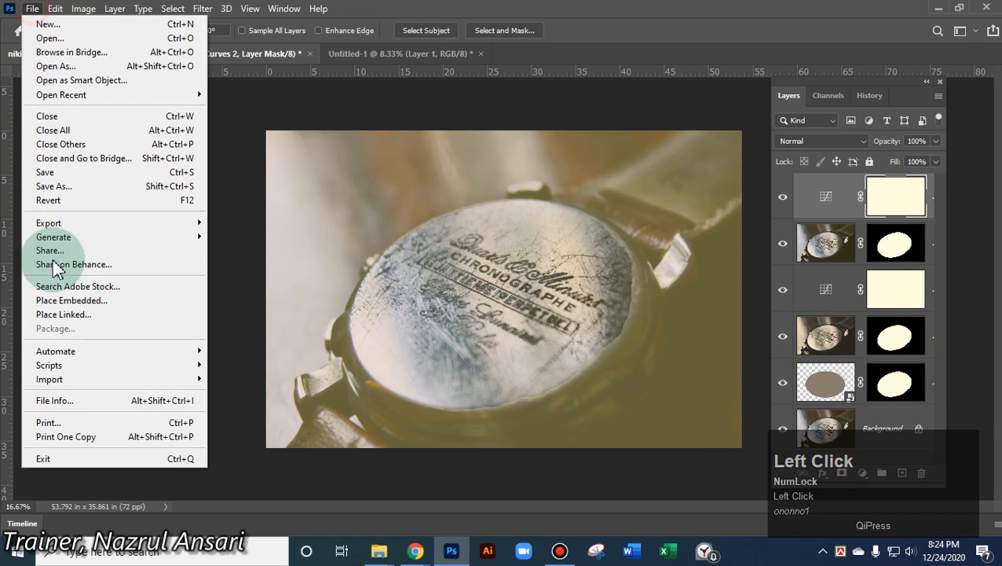
pyautogui.click(87, 185)
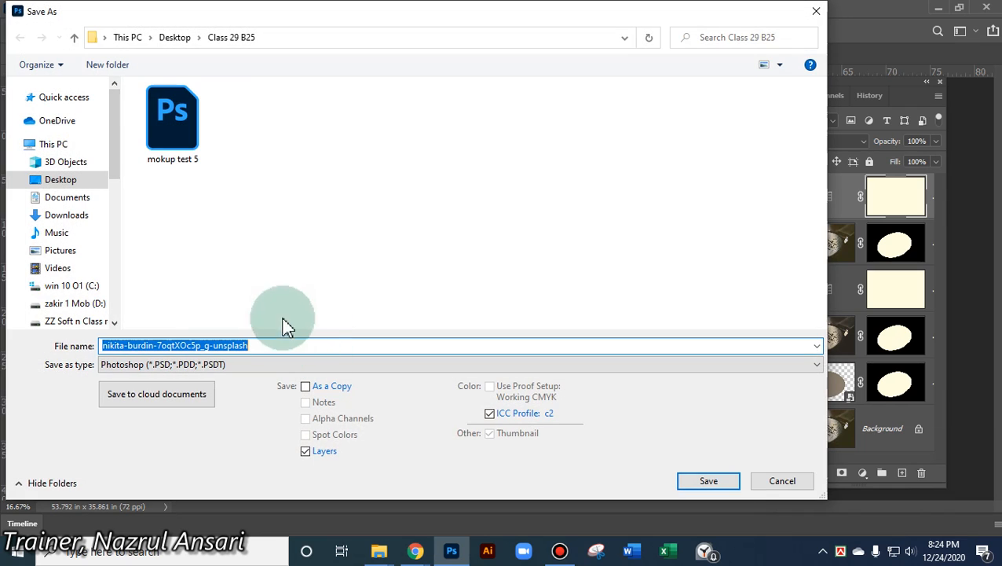
pyautogui.click(192, 149)
pyautogui.click(706, 484)
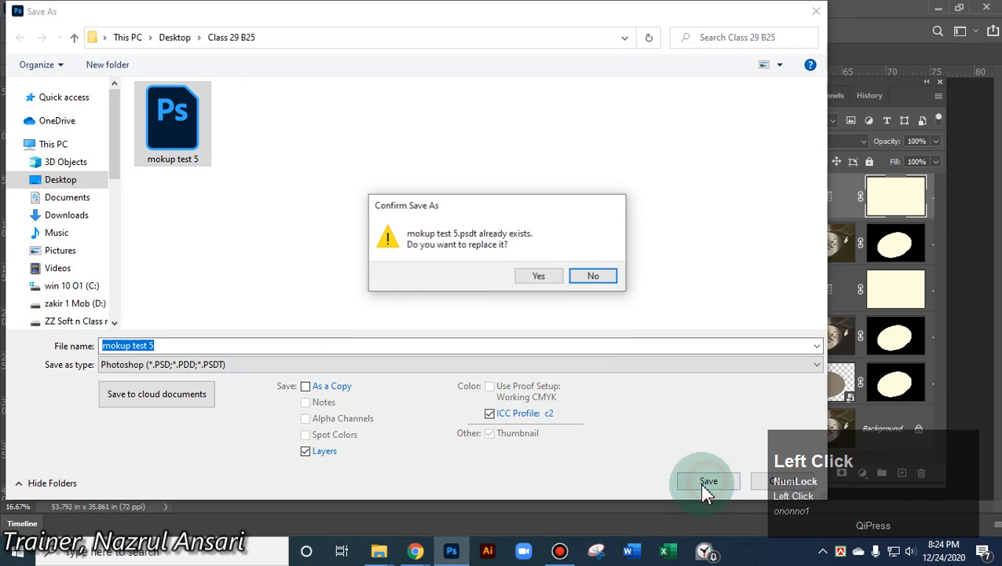
pyautogui.click(544, 275)
pyautogui.click(665, 146)
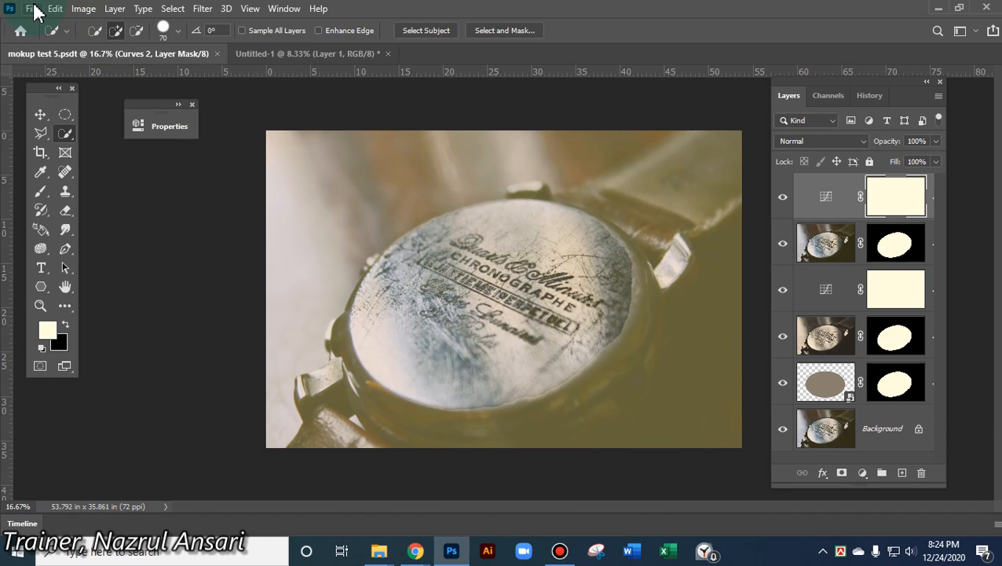
# Save the document again as the template mokup test 5.psdt, replacing the existing file and keeping Maximize Compatibility on
pyautogui.click(35, 10)
pyautogui.click(79, 187)
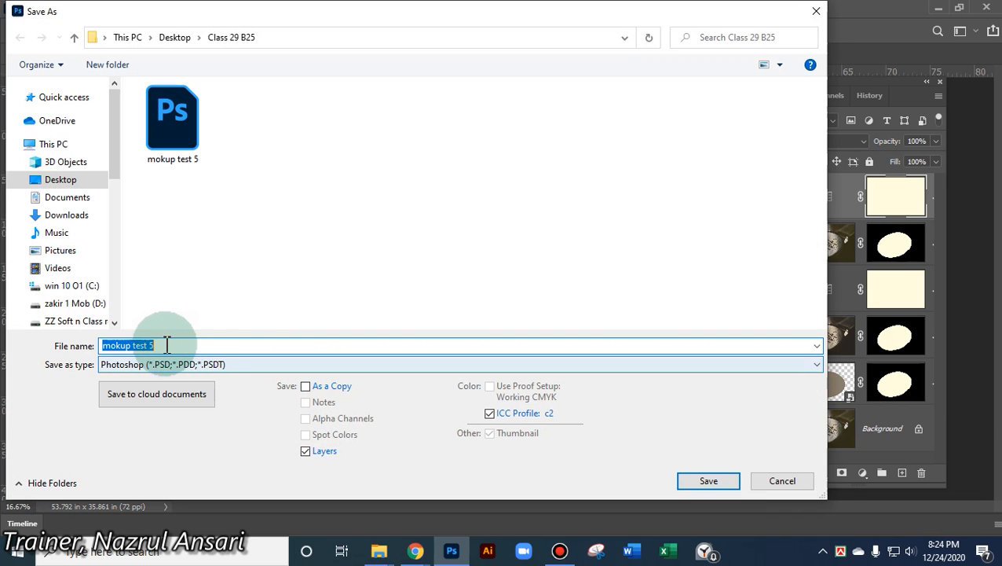
pyautogui.click(134, 346)
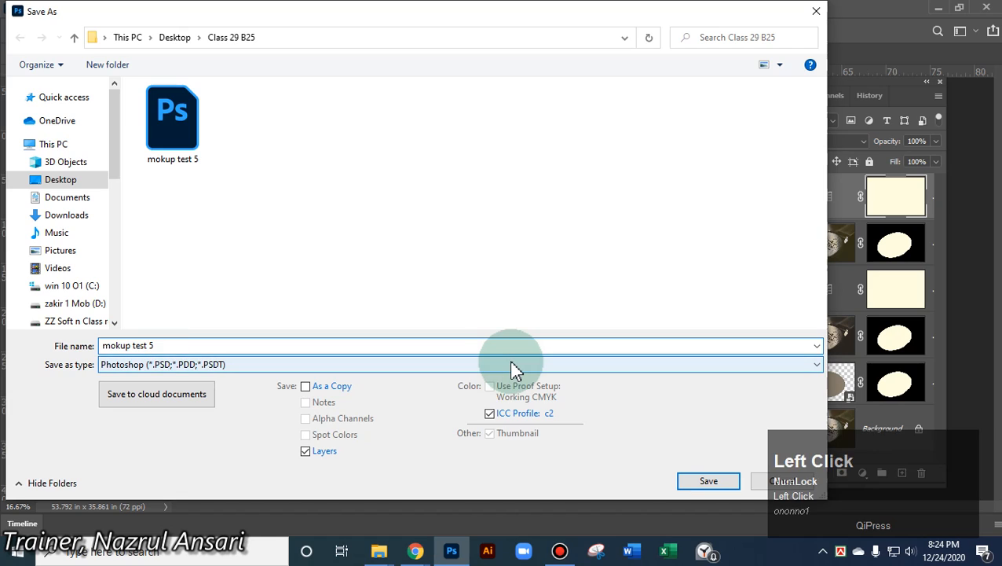
pyautogui.write('.')
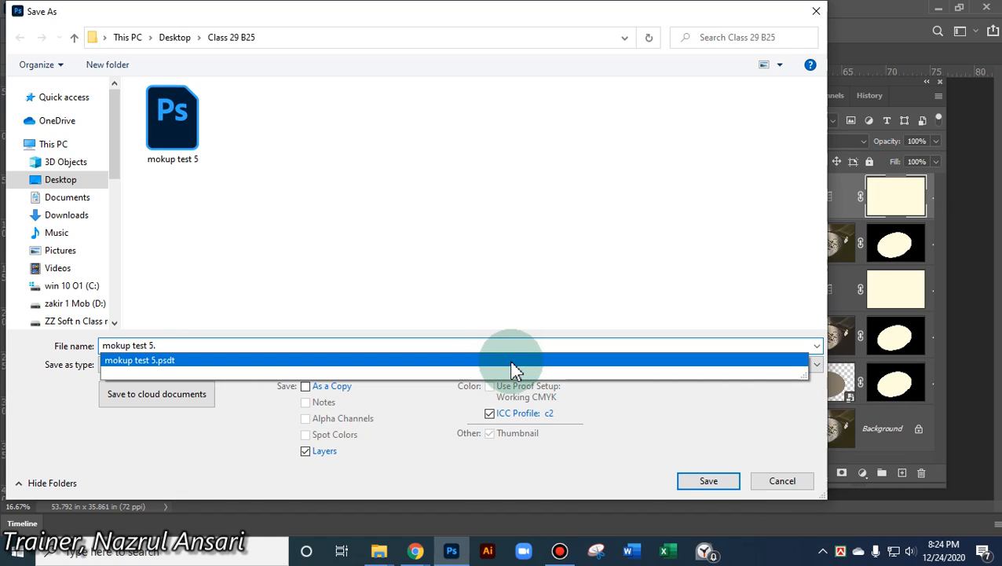
pyautogui.write('psdt')
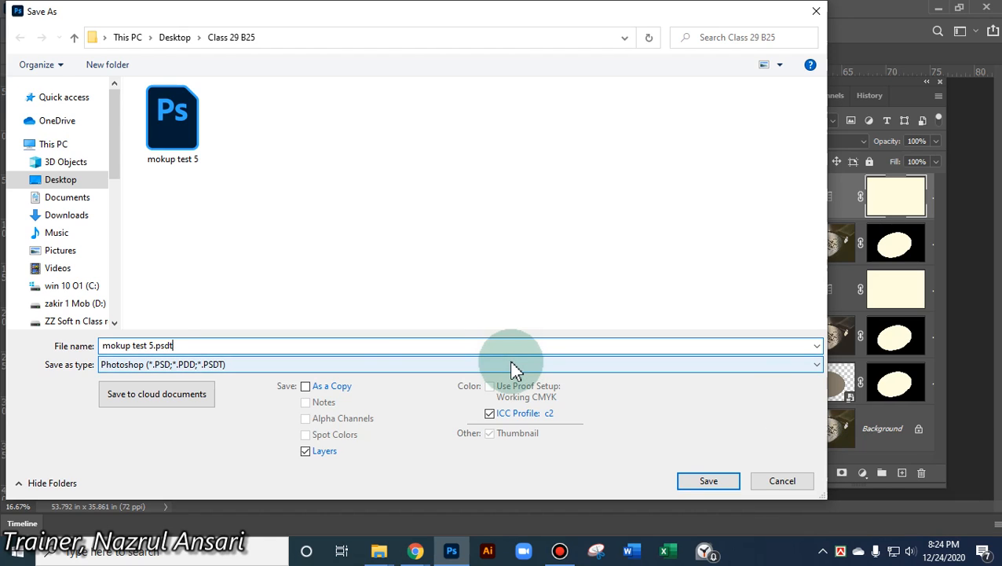
pyautogui.click(709, 481)
pyautogui.click(538, 275)
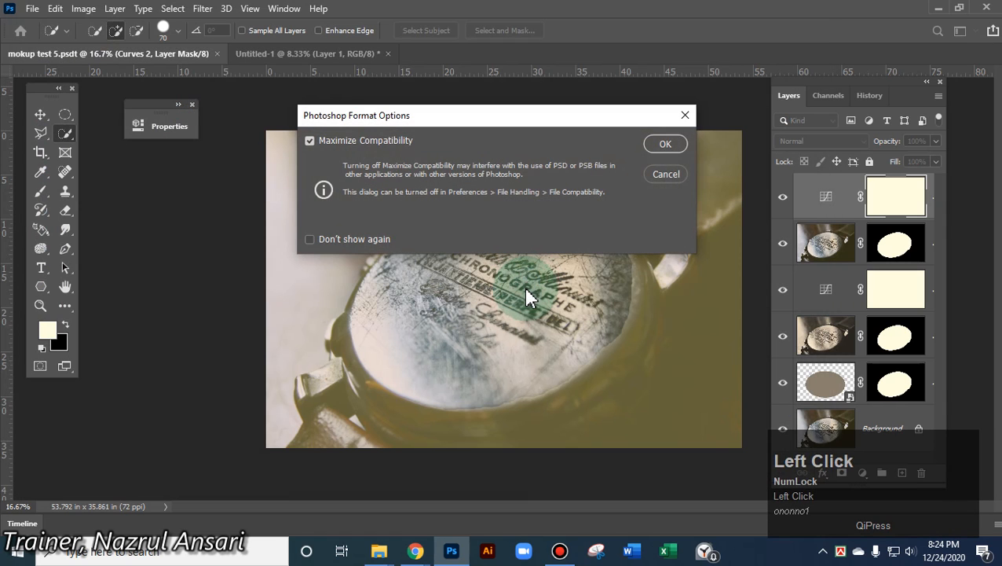
pyautogui.click(662, 143)
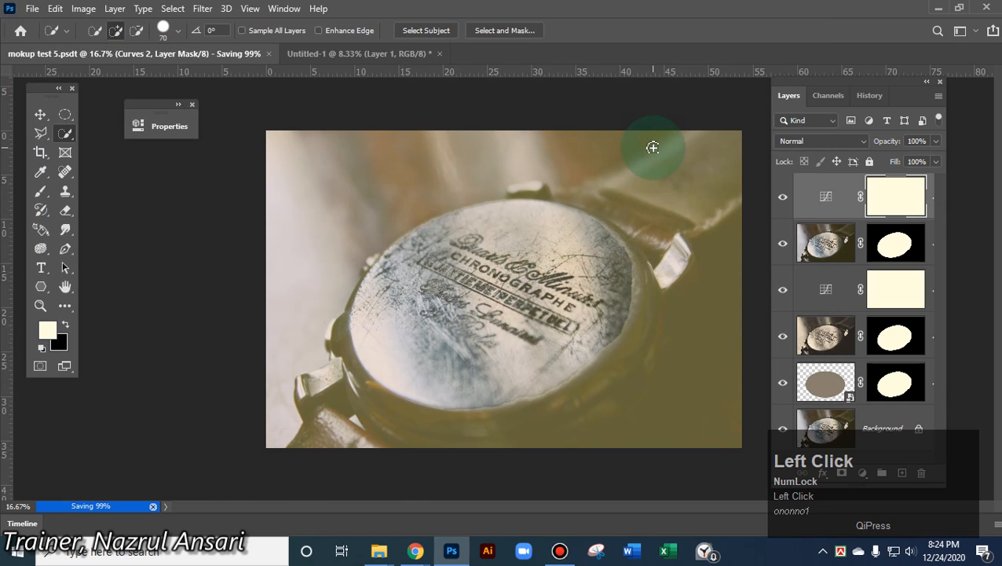
# Save the watch document as the template mokup test 6.psdt in the Class 29 B25 folder, keeping Maximize Compatibility on
pyautogui.click(32, 8)
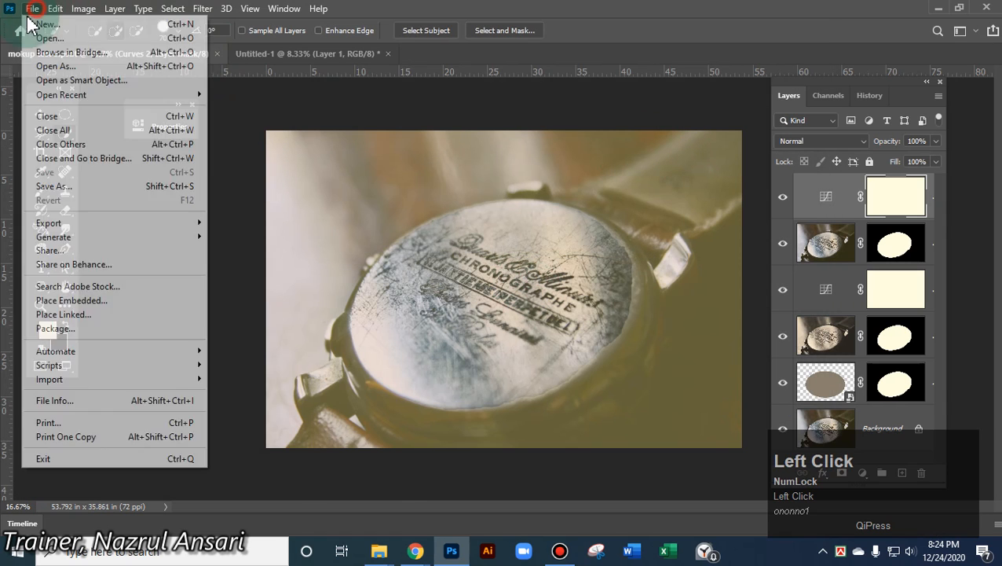
pyautogui.click(75, 188)
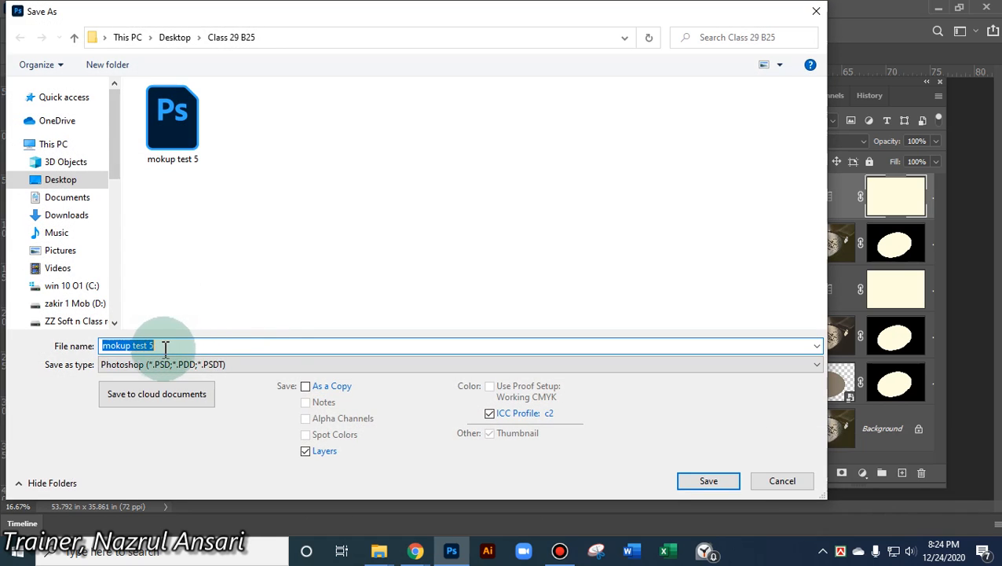
pyautogui.click(165, 345)
pyautogui.press('BackSpace')
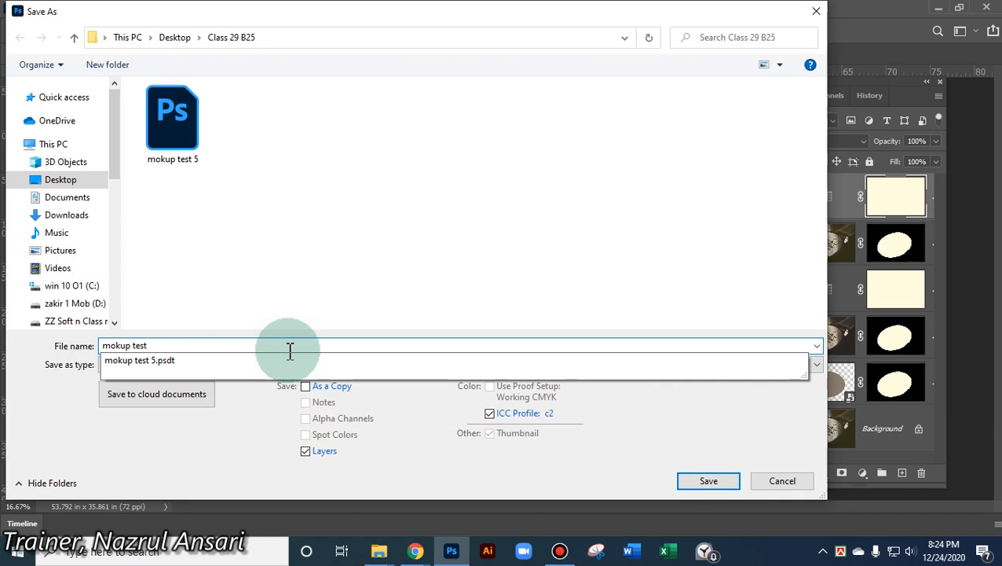
pyautogui.write('6.psd')
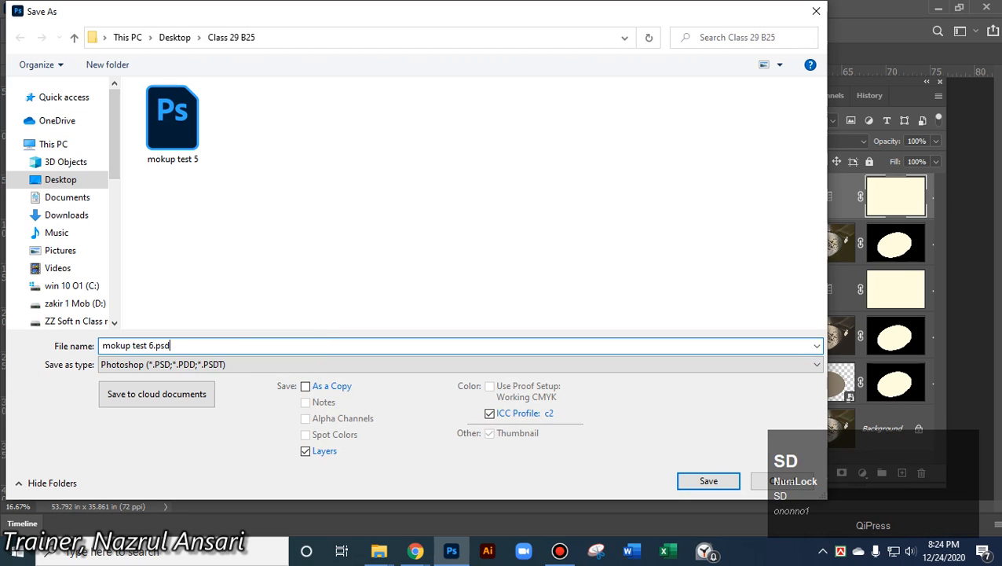
pyautogui.write('t')
pyautogui.click(716, 481)
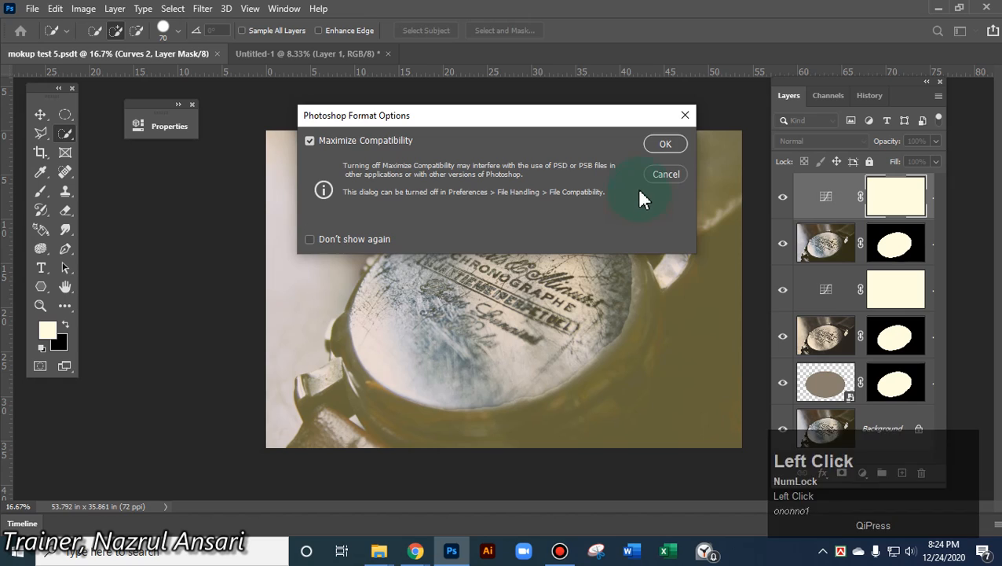
pyautogui.click(670, 145)
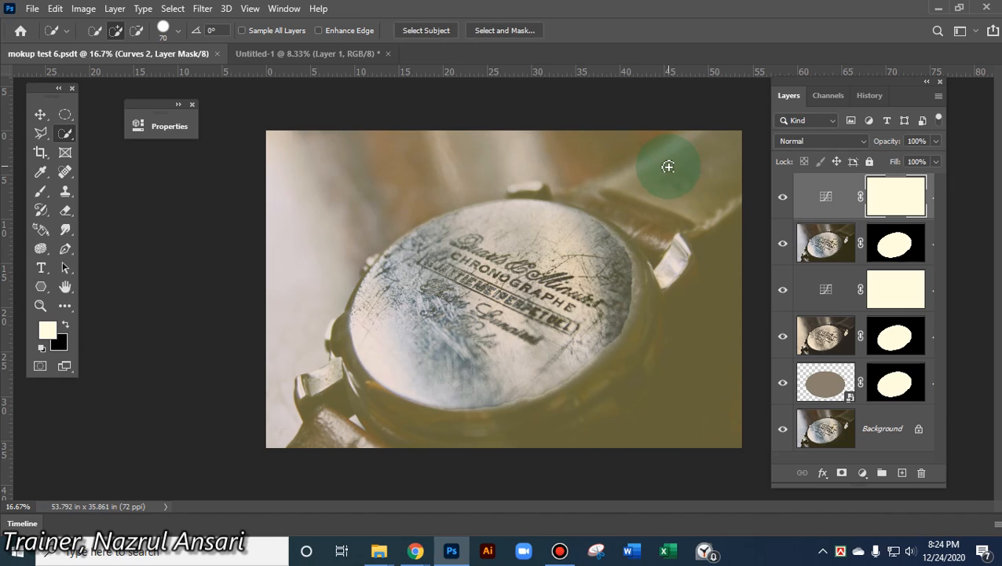
# Close the saved watch template and open a new document from mokup test 6 in the Class 29 B25 folder
pyautogui.click(272, 58)
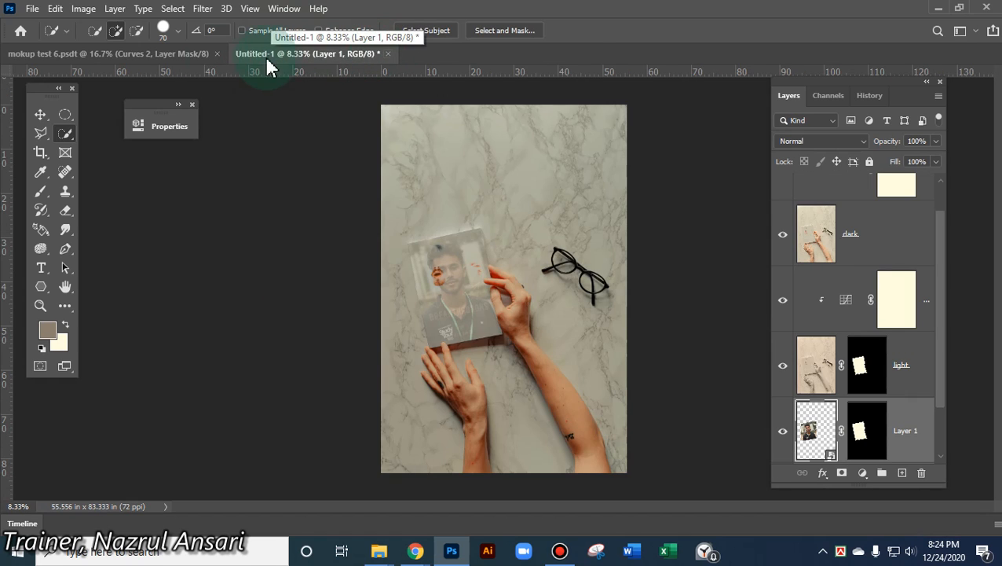
pyautogui.click(217, 54)
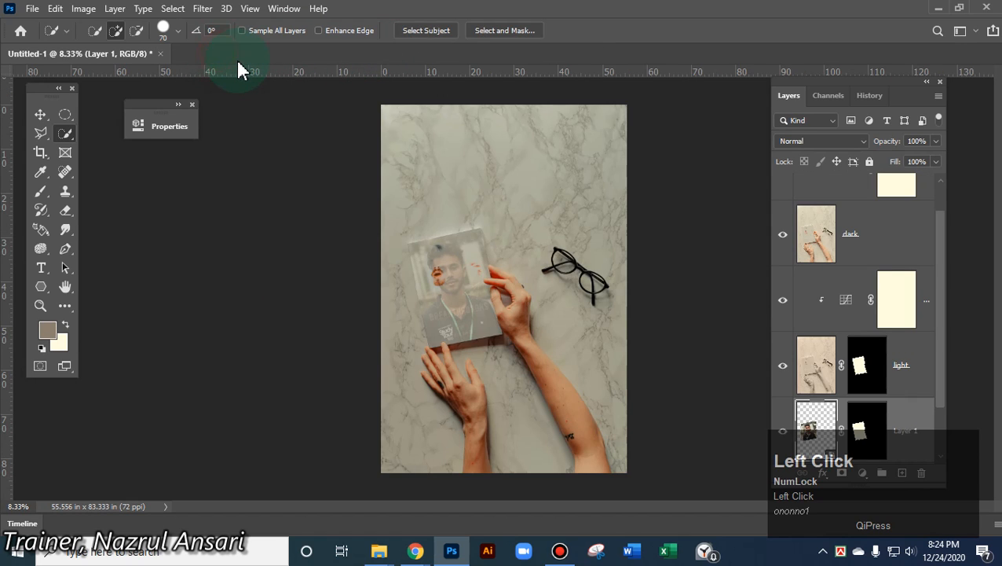
pyautogui.click(936, 9)
pyautogui.doubleClick(526, 242)
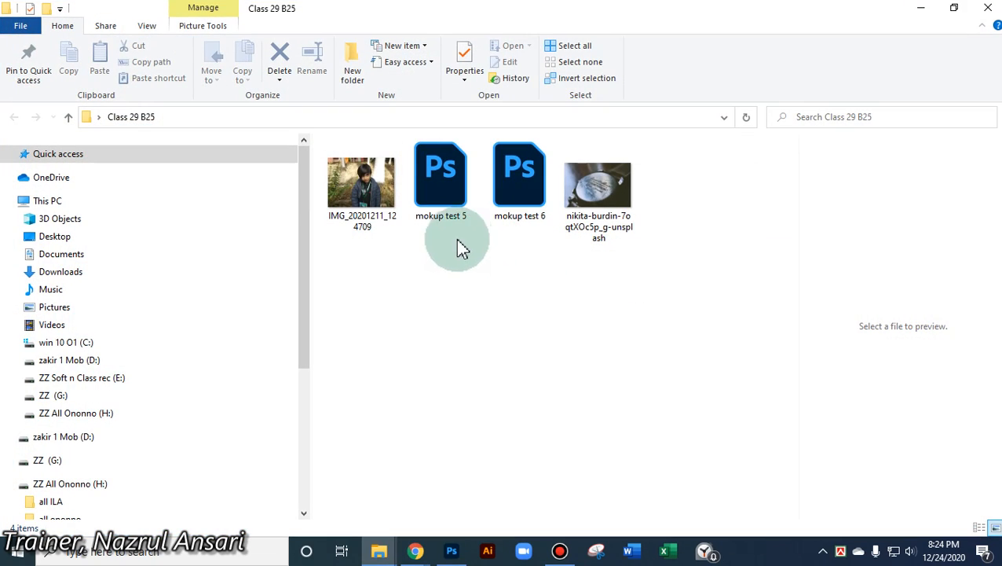
pyautogui.doubleClick(510, 188)
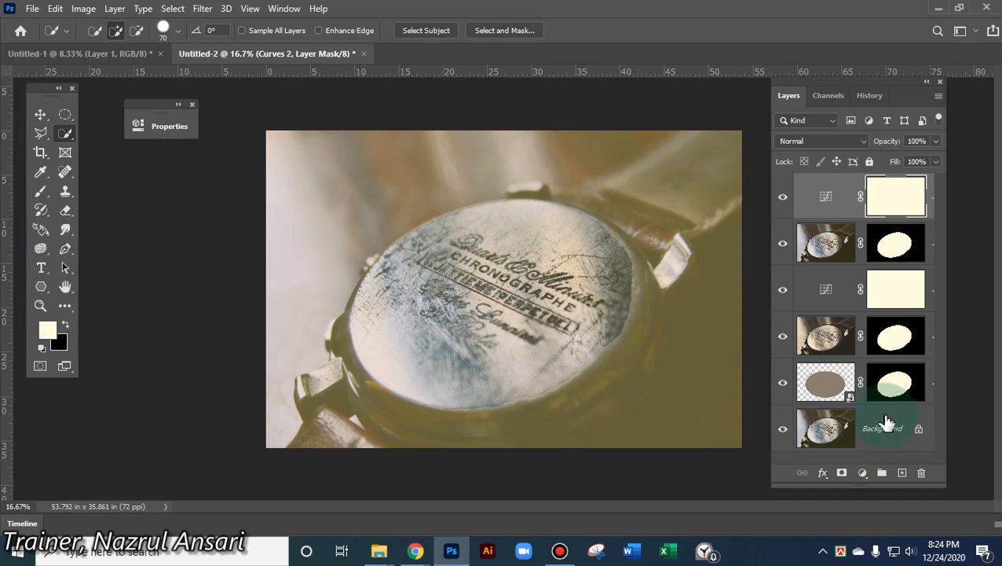
# Open the placeholder smart object's contents, place IMG_20201211_124709 as embedded, scale it to 63.35% and position it over the ellipse
pyautogui.doubleClick(848, 399)
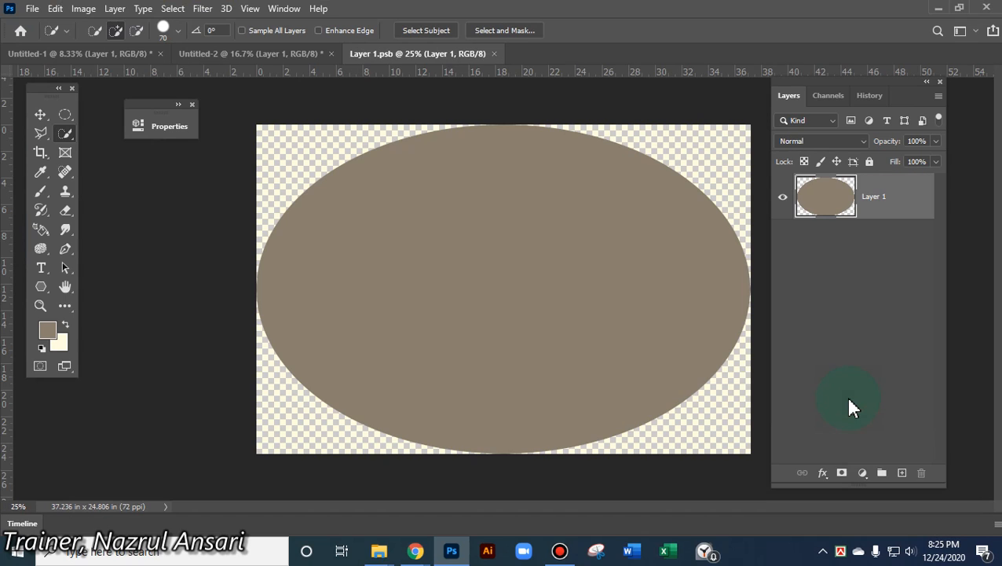
pyautogui.click(33, 8)
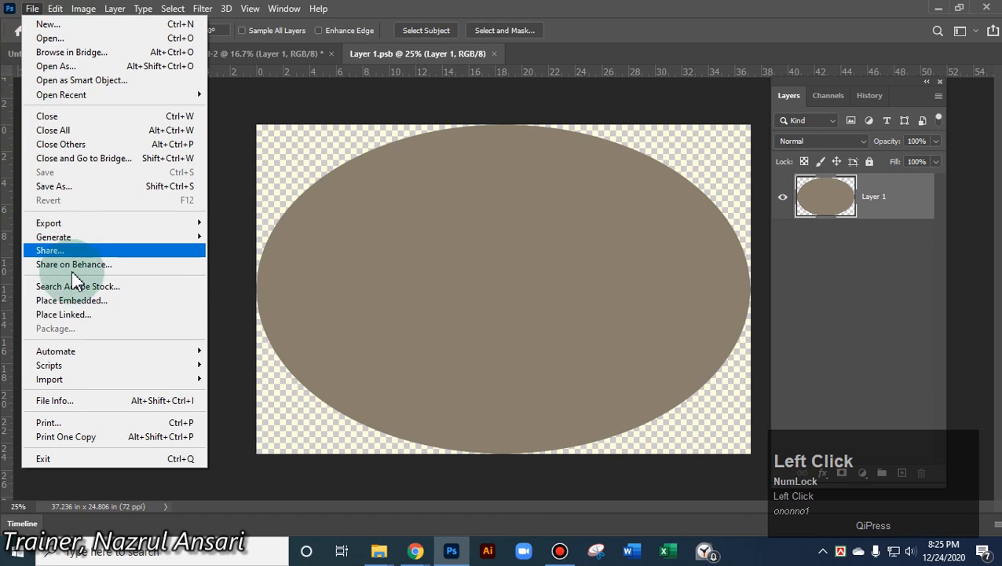
pyautogui.click(100, 307)
pyautogui.click(306, 140)
pyautogui.doubleClick(307, 140)
pyautogui.moveTo(283, 124); pyautogui.dragTo(182, 53)
pyautogui.moveTo(502, 186); pyautogui.dragTo(537, 237)
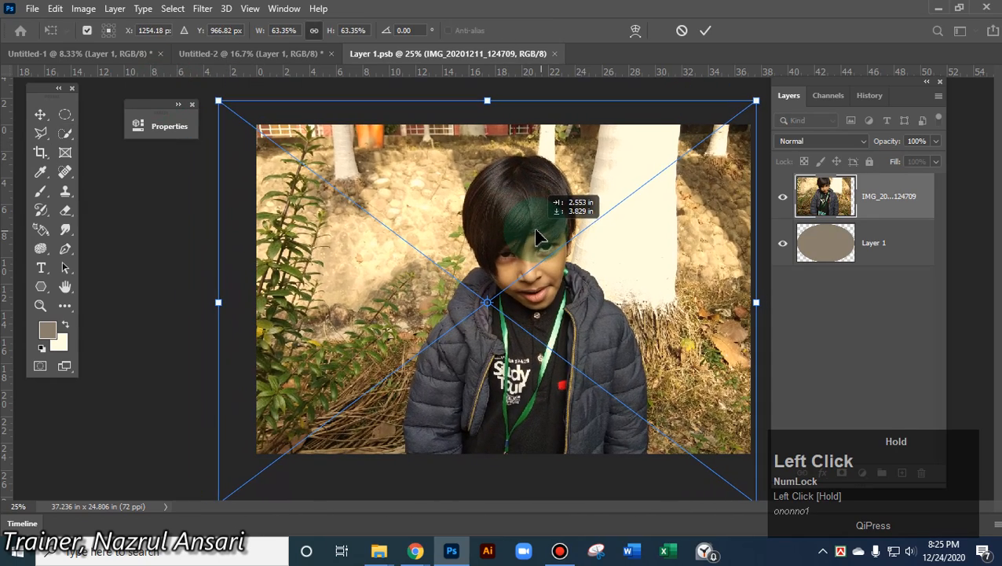
pyautogui.click(707, 33)
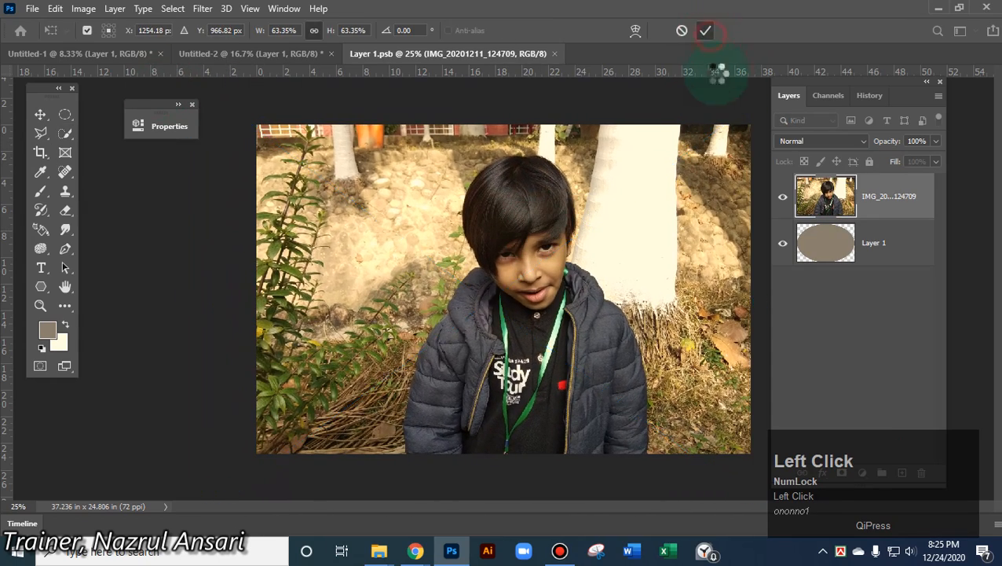
# Save the smart object's contents with the placed photo and return to the watch document
pyautogui.click(55, 7)
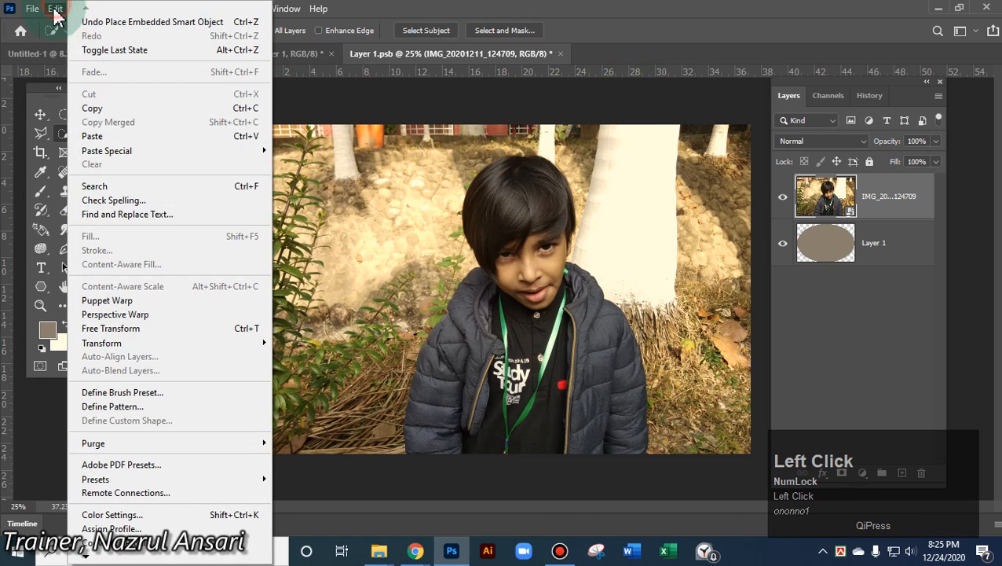
pyautogui.click(33, 8)
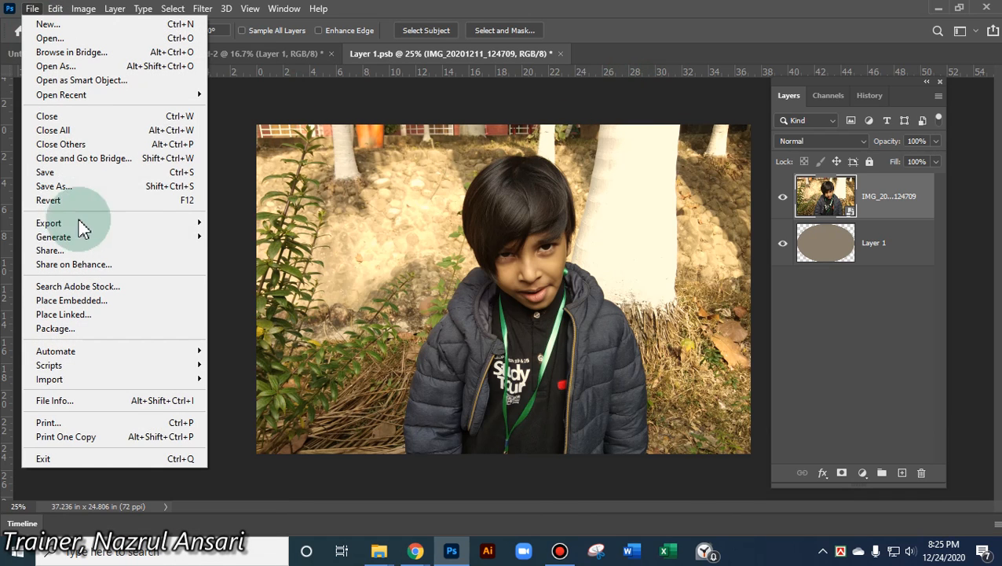
pyautogui.click(53, 172)
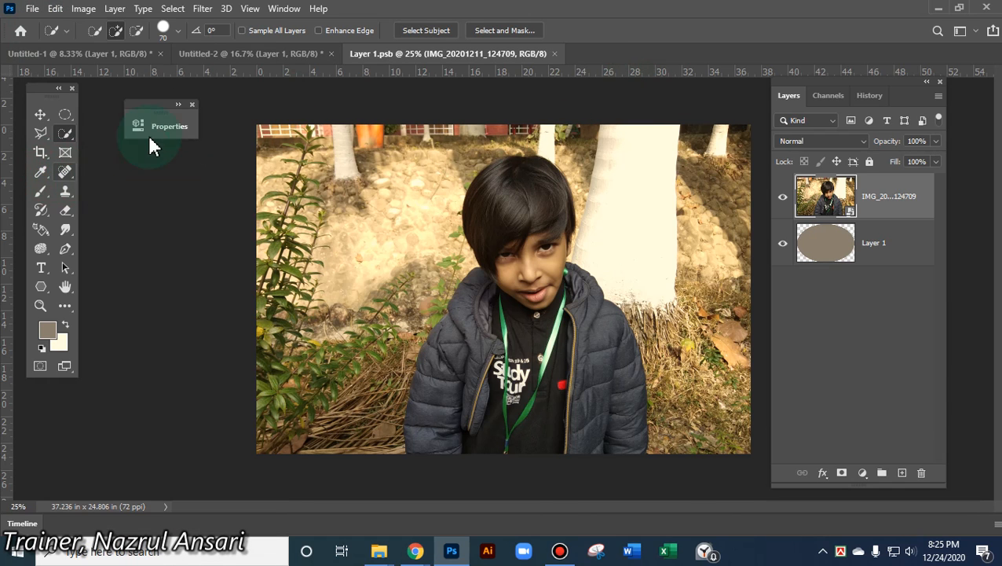
pyautogui.click(215, 56)
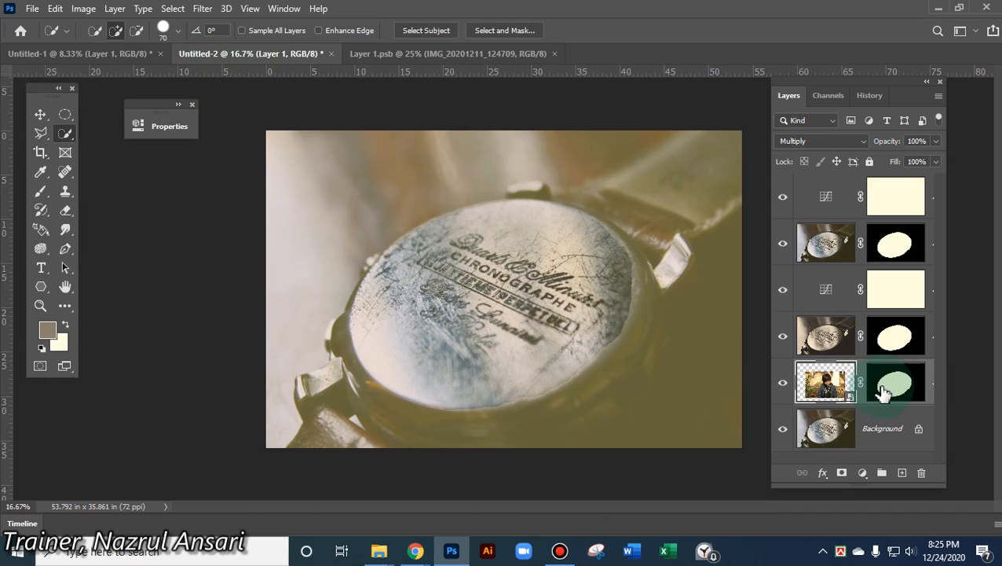
# Undo the placeholder's photo update, then try clipping the placeholder layer to the background and undo that clipping
pyautogui.click(855, 410)
pyautogui.hotkey('ctrl', 'z')
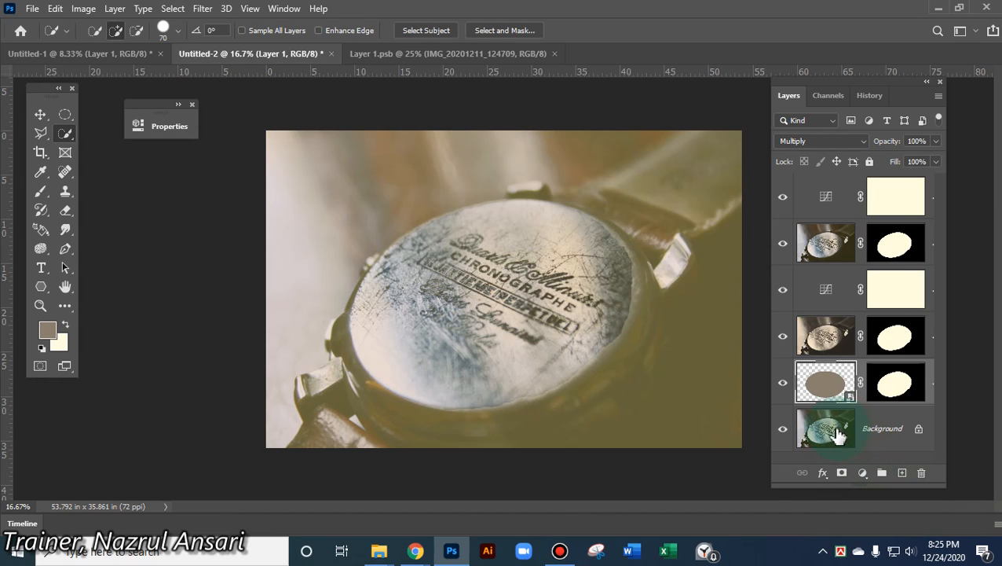
pyautogui.keyDown('alt'); pyautogui.click(833, 398); pyautogui.keyUp('alt')
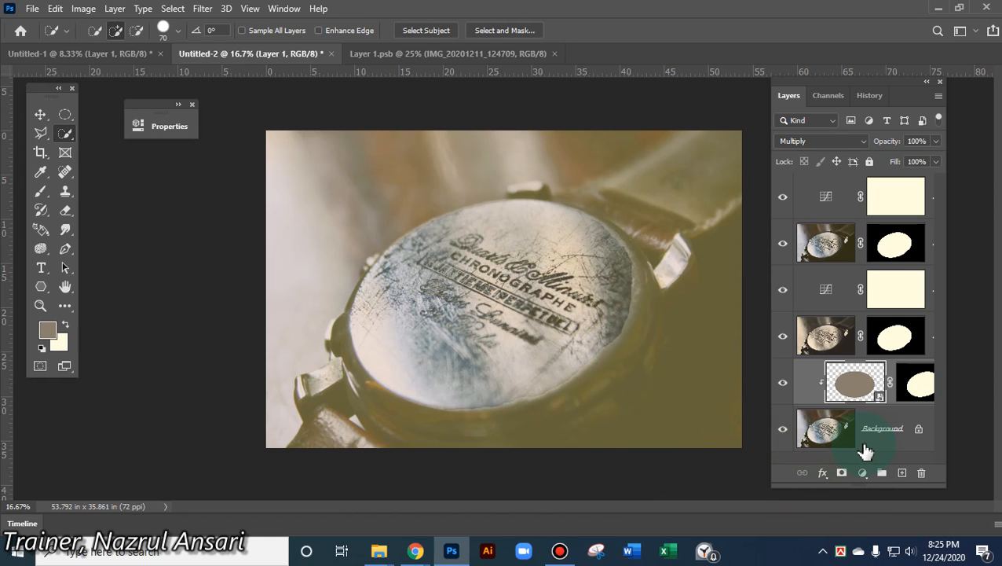
pyautogui.keyDown('alt'); pyautogui.click(862, 445); pyautogui.keyUp('alt')
pyautogui.hotkey('ctrl', 'z')
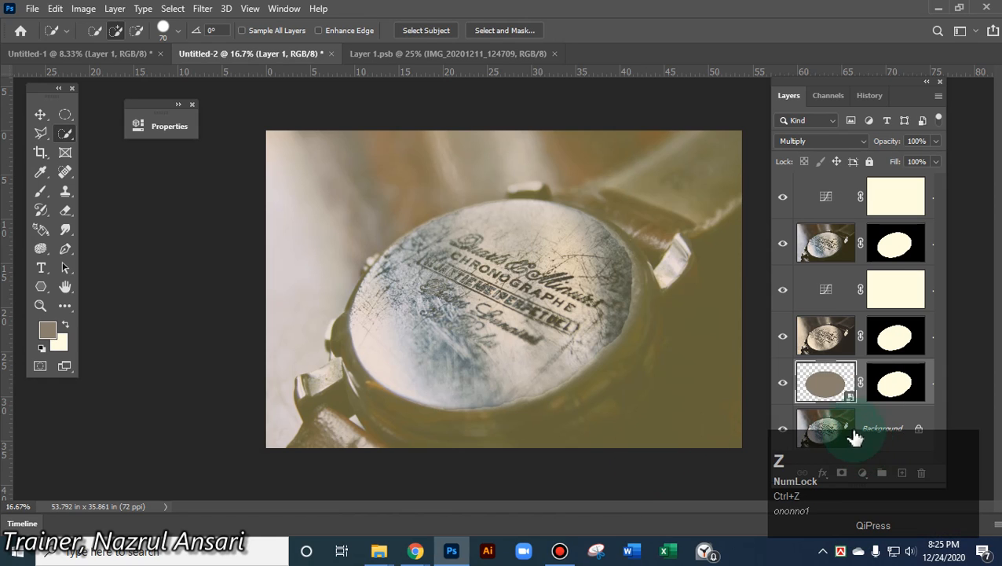
# Clip the light texture layer to the placeholder smart object below it and close the Layer 1.psb contents file
pyautogui.keyDown('alt'); pyautogui.click(817, 349); pyautogui.keyUp('alt')
pyautogui.keyDown('alt'); pyautogui.click(831, 263); pyautogui.keyUp('alt')
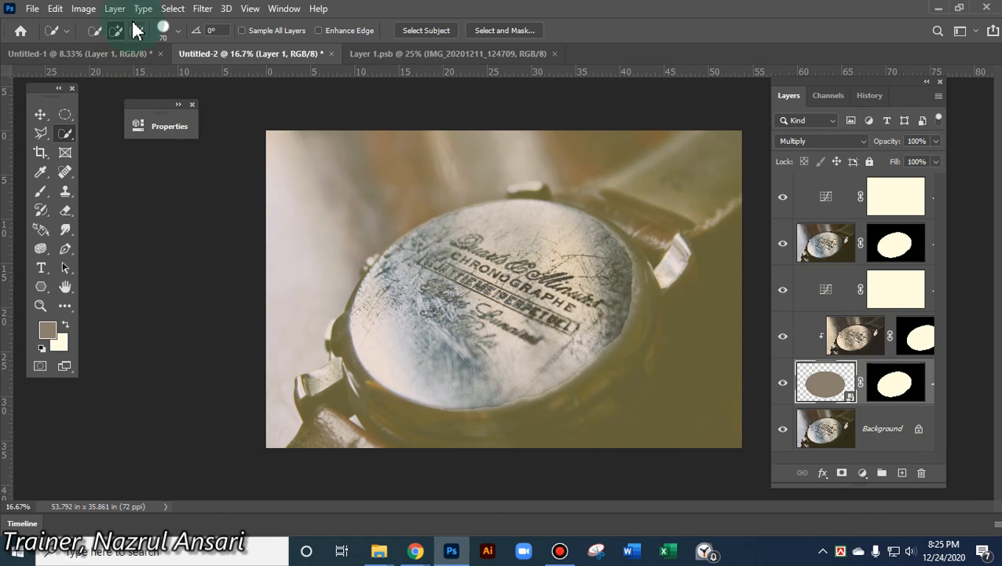
pyautogui.click(384, 54)
pyautogui.click(554, 54)
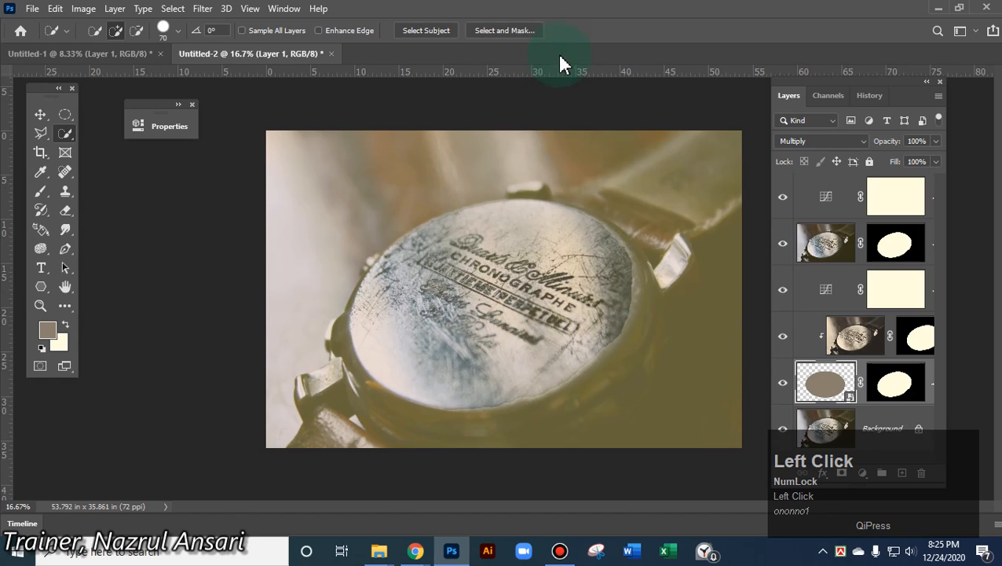
# Save the revised watch document as mokup test 6.psdt, replacing the existing template and keeping Maximize Compatibility on
pyautogui.click(33, 9)
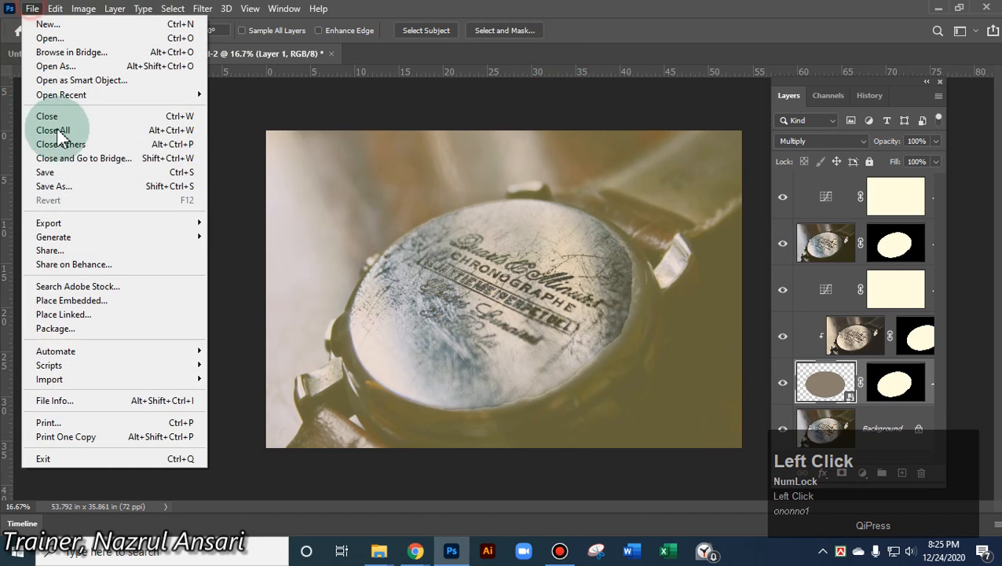
pyautogui.click(75, 185)
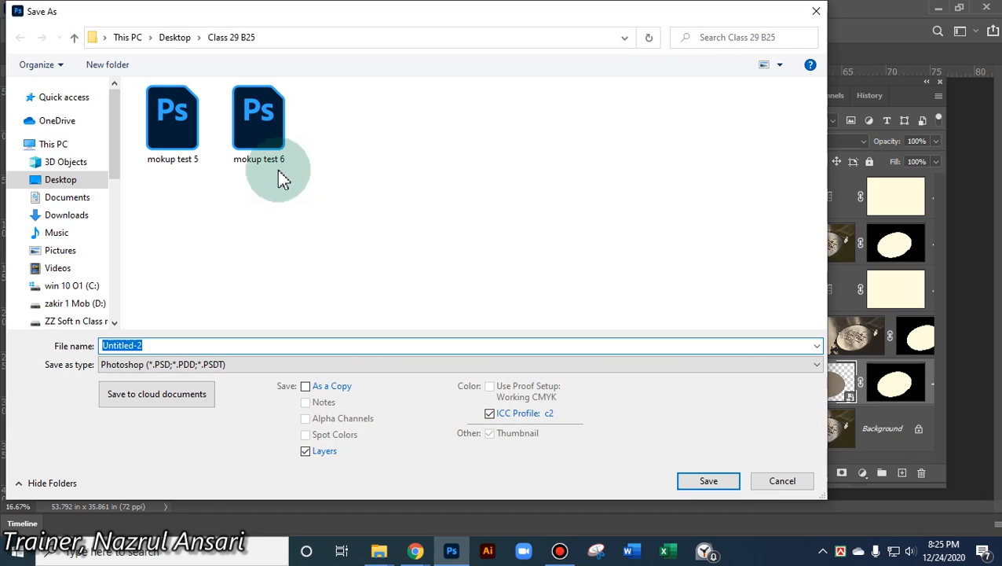
pyautogui.click(271, 149)
pyautogui.click(159, 343)
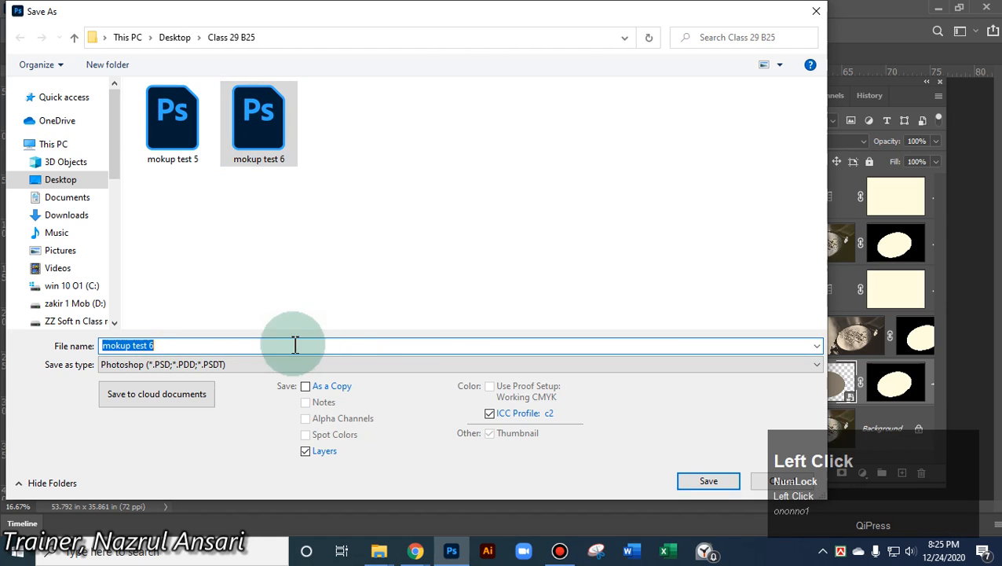
pyautogui.press('Right')
pyautogui.write('.')
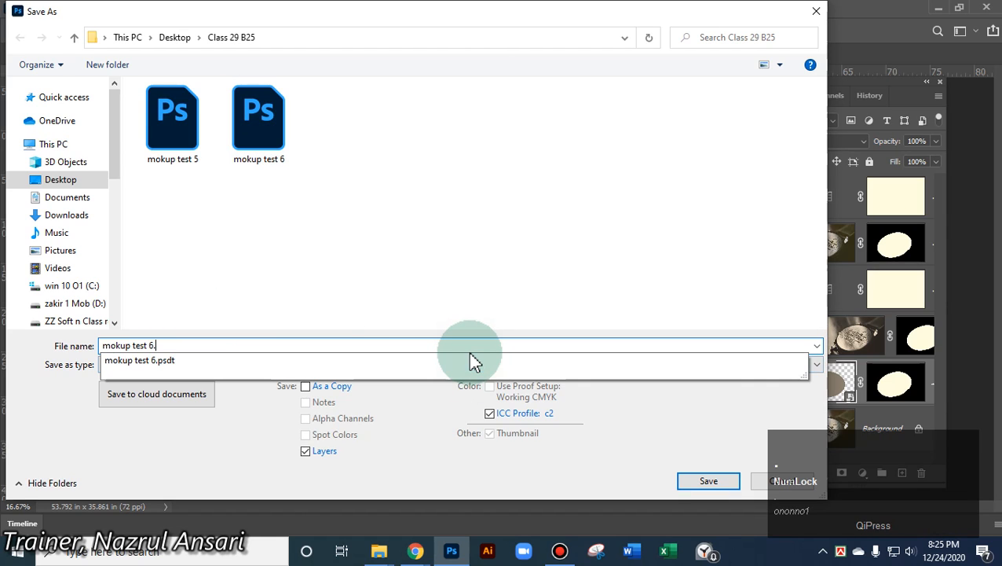
pyautogui.write('psdt')
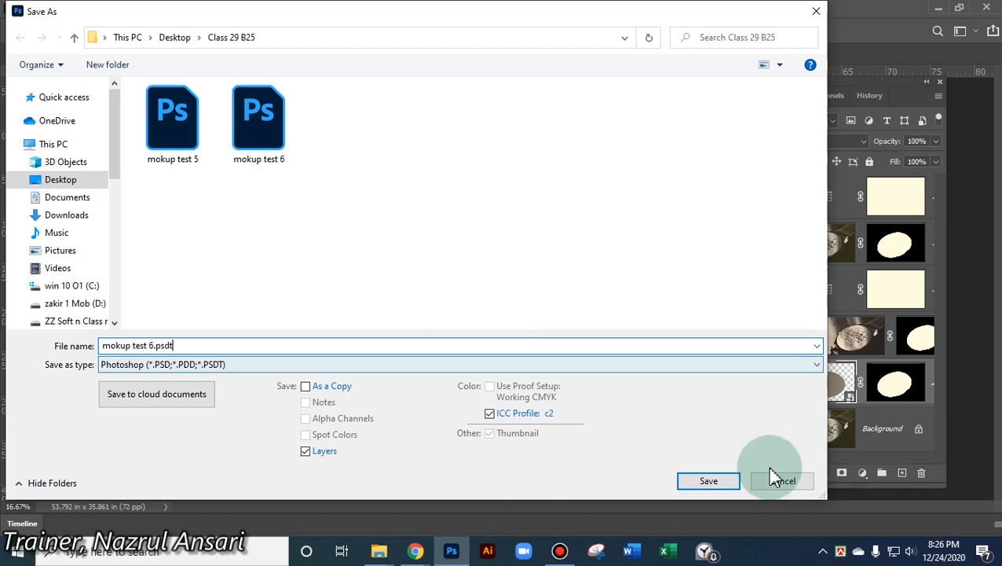
pyautogui.click(707, 482)
pyautogui.click(534, 276)
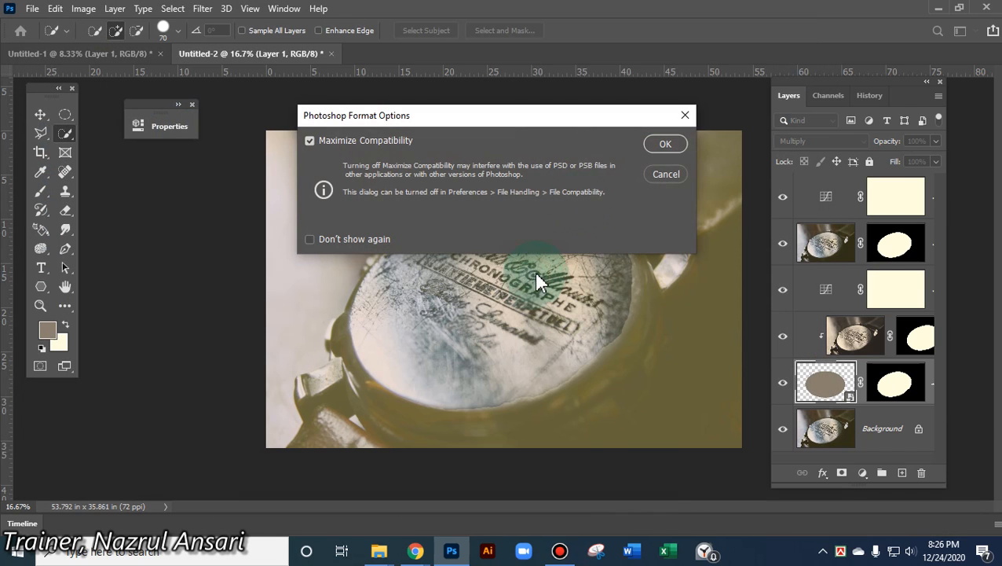
pyautogui.click(644, 145)
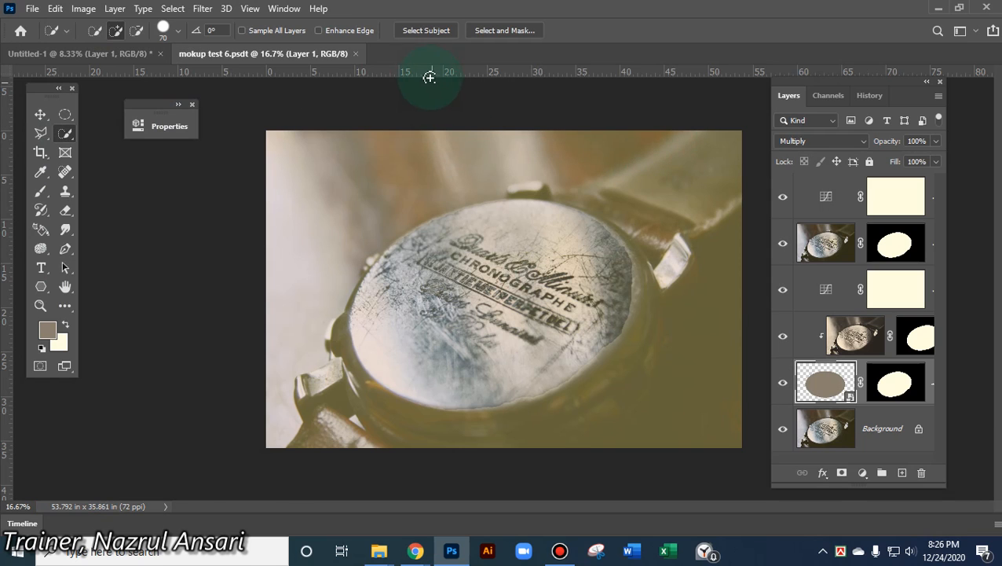
# Close the updated template and reopen mokup test 6 from its folder as a new document
pyautogui.click(355, 54)
pyautogui.click(939, 8)
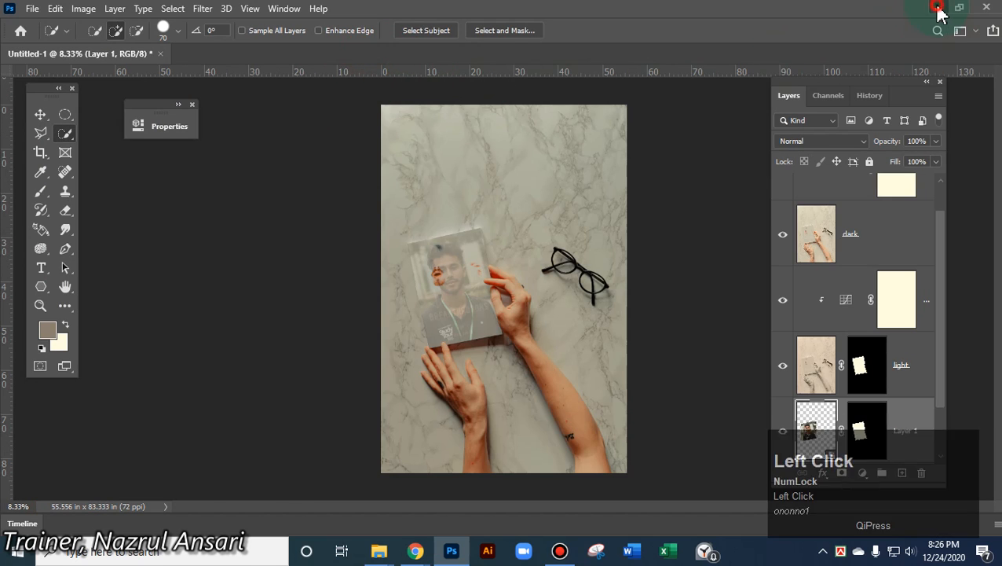
pyautogui.doubleClick(520, 186)
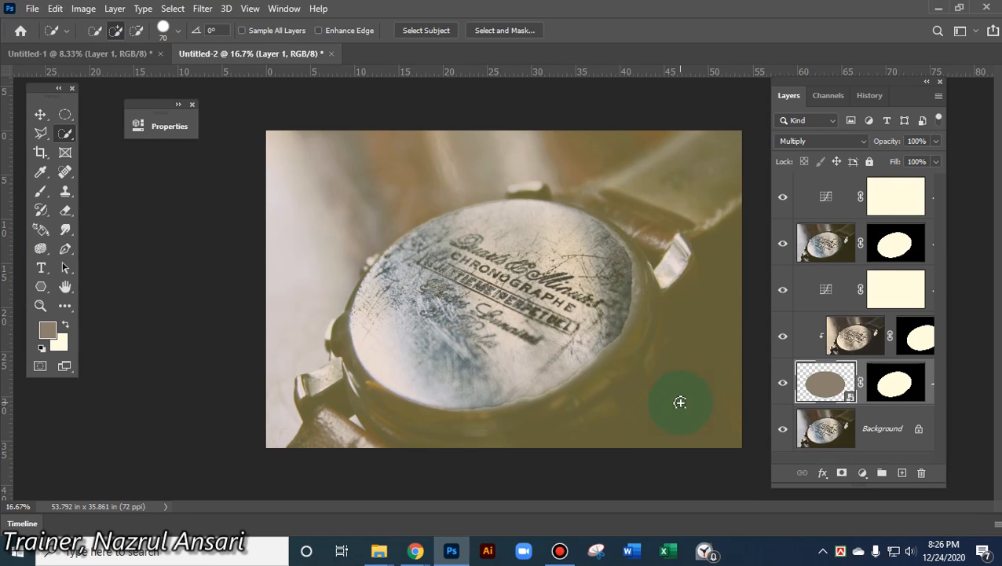
# Place IMG_20201211_124709 embedded in the watch placeholder's smart object, save its contents and return to the Untitled-2 watch document
pyautogui.click(852, 400)
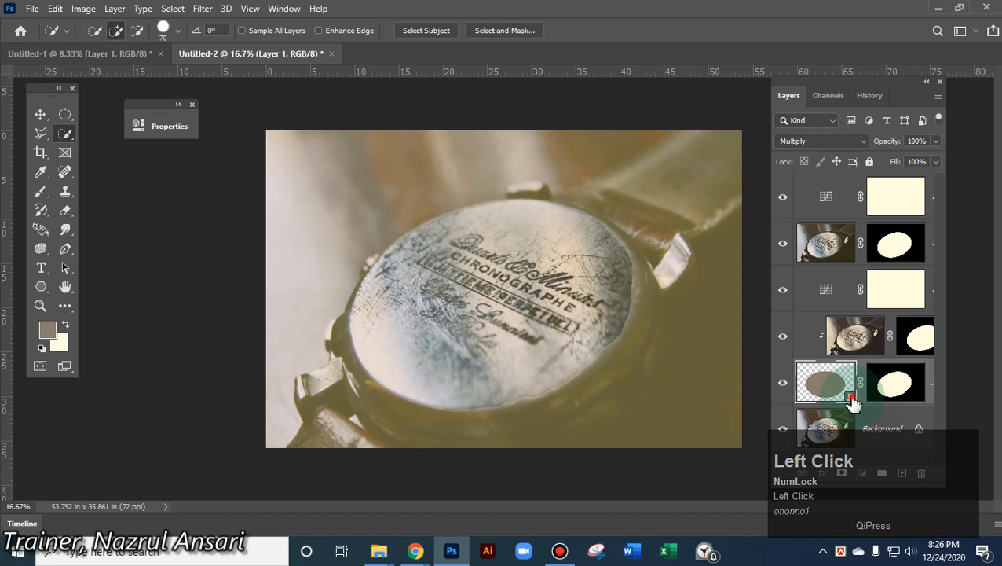
pyautogui.click(32, 8)
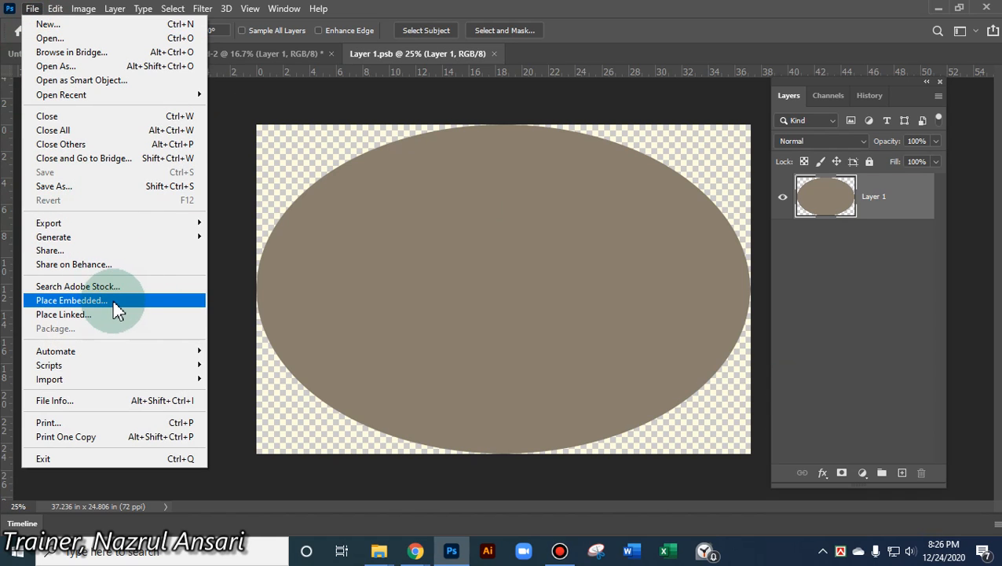
pyautogui.click(71, 300)
pyautogui.doubleClick(325, 114)
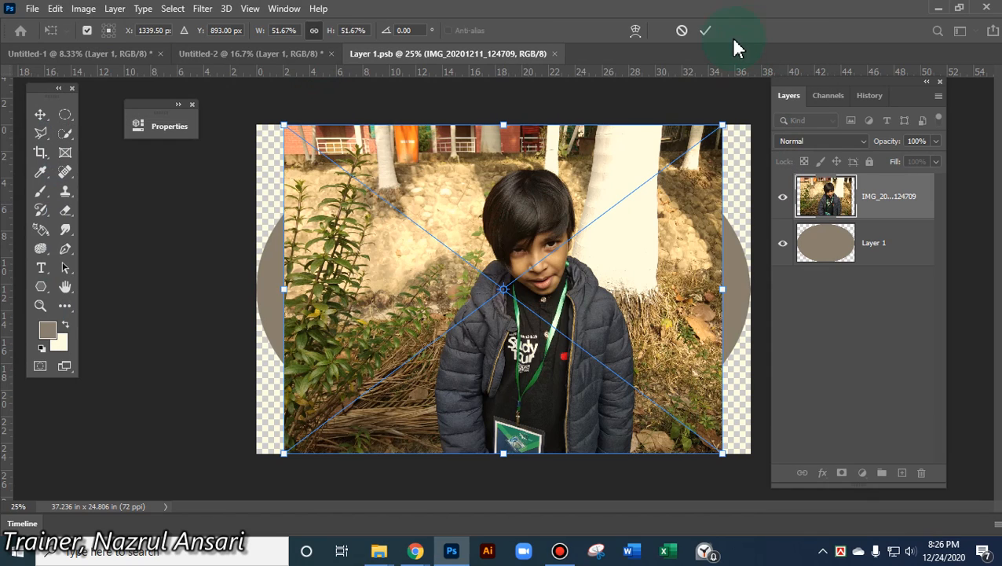
pyautogui.click(701, 31)
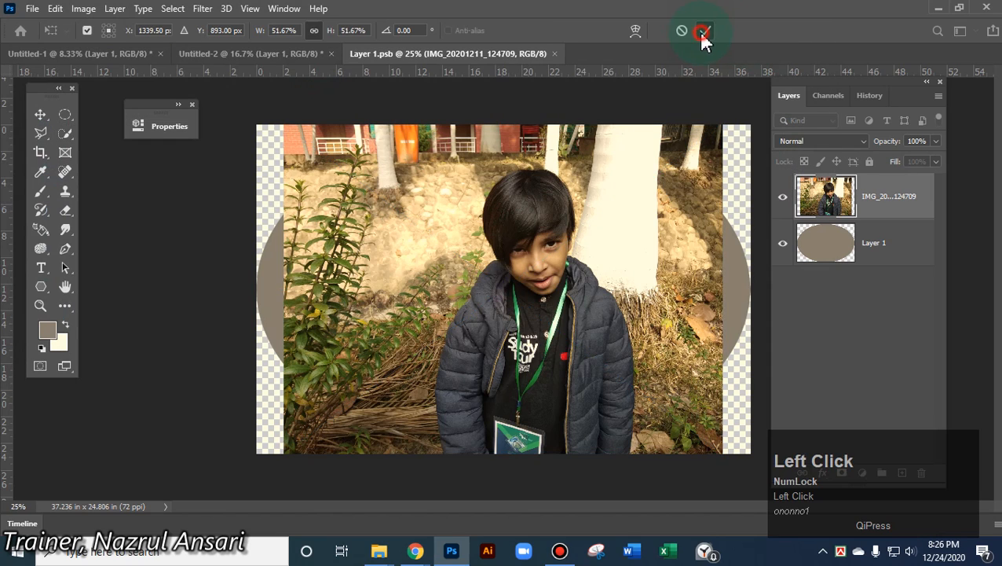
pyautogui.click(33, 9)
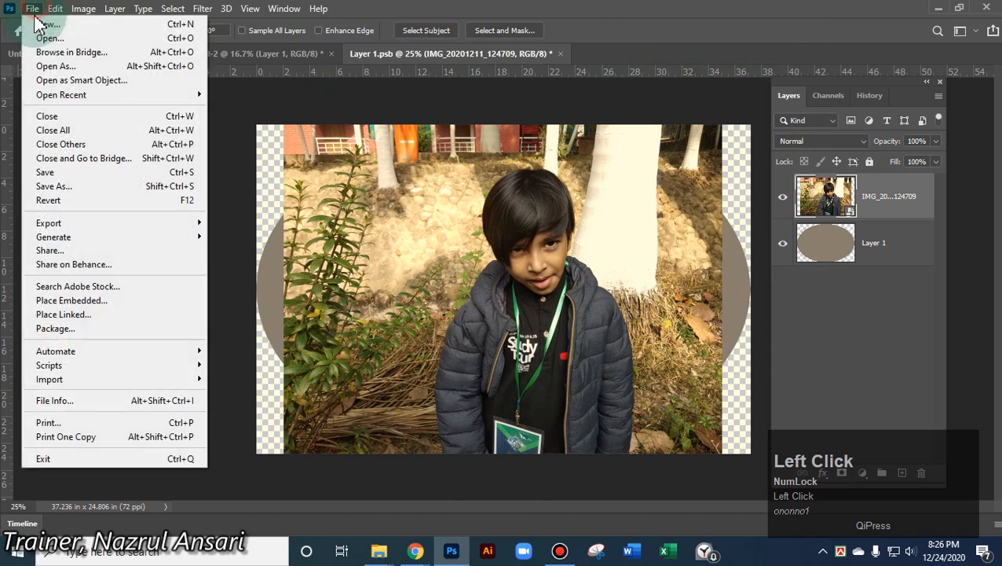
pyautogui.click(51, 176)
pyautogui.click(252, 55)
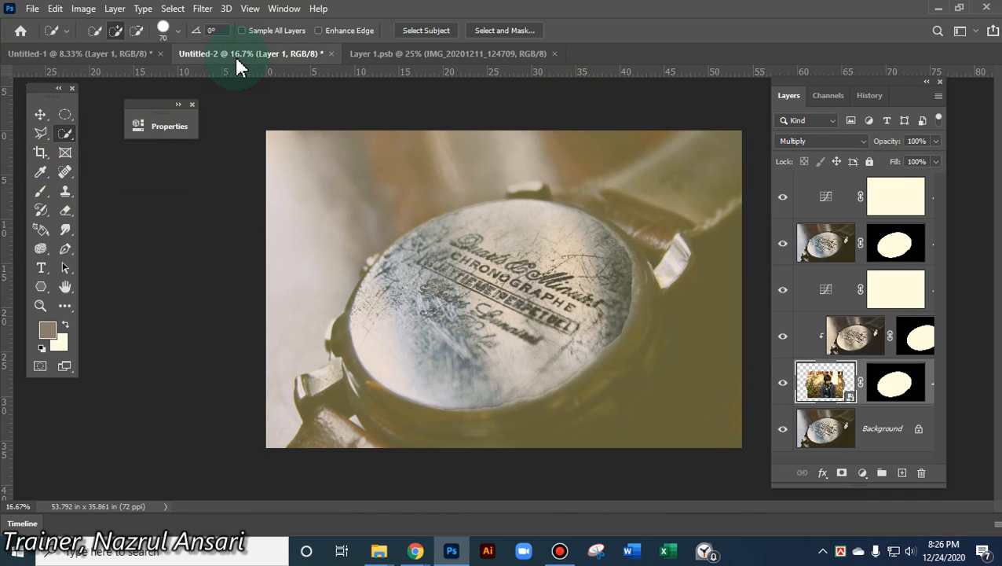
# Examine the layer order, masks and clipping in the Untitled-1 hands mockup, toggling the uppermost Curves adjustment's visibility for comparison
pyautogui.click(93, 53)
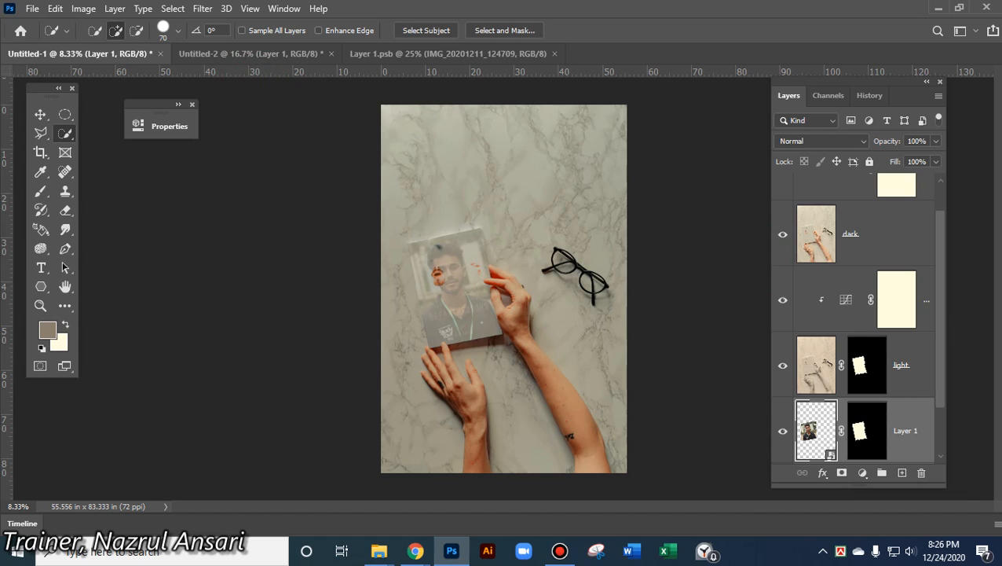
pyautogui.moveTo(941, 259); pyautogui.dragTo(956, 373)
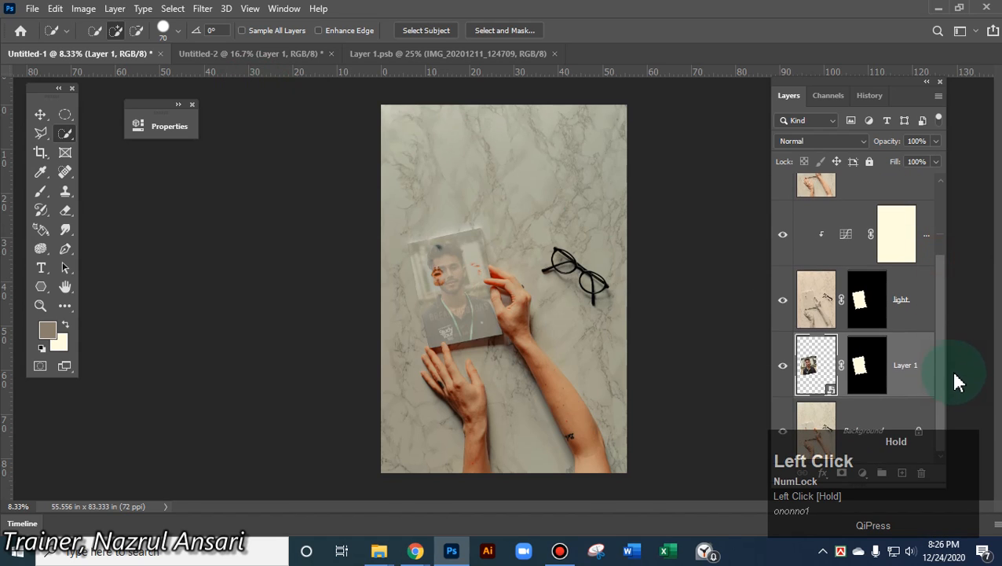
pyautogui.scroll(2, 917, 257)
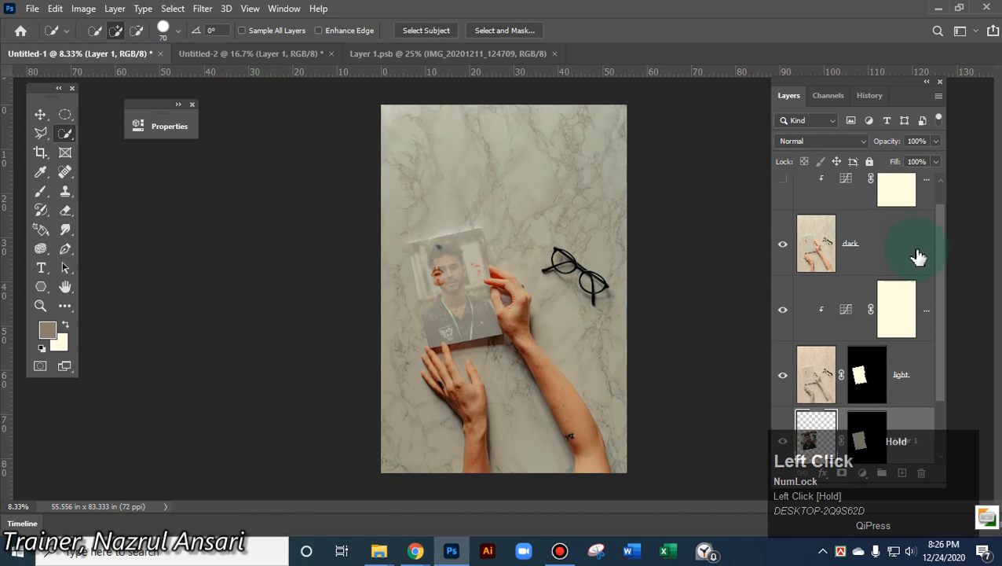
pyautogui.click(696, 339)
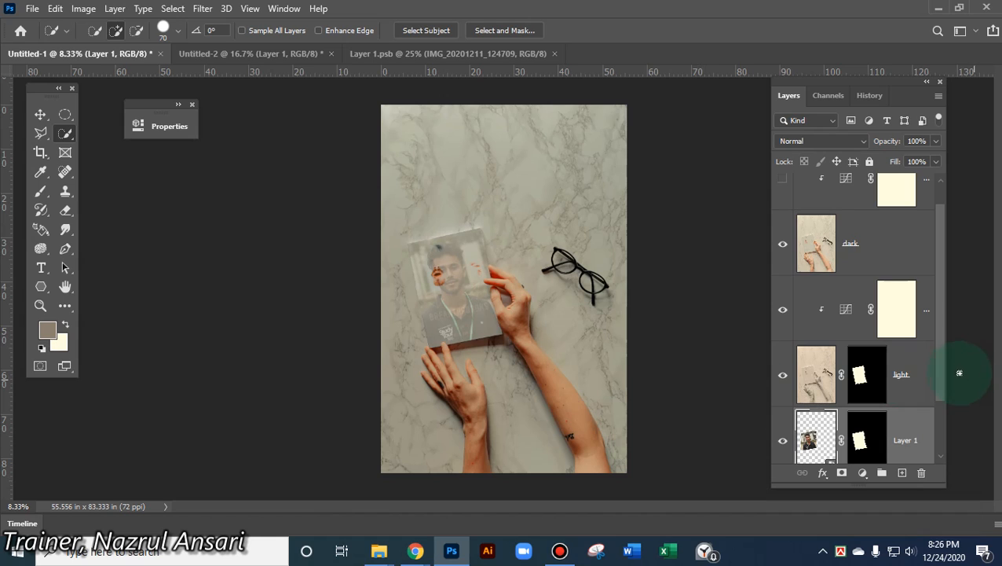
pyautogui.moveTo(941, 383); pyautogui.dragTo(884, 483)
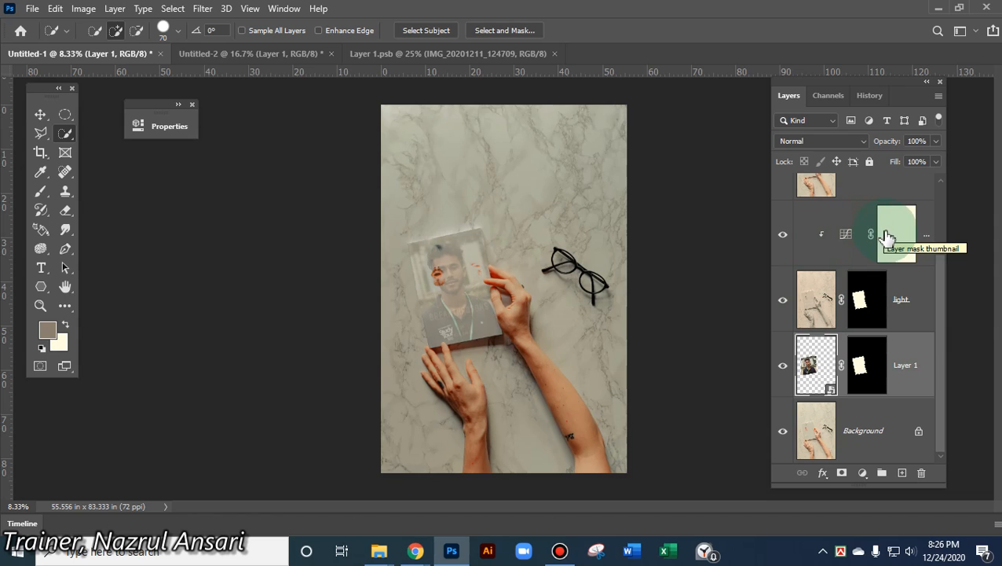
pyautogui.click(941, 313)
pyautogui.moveTo(942, 315); pyautogui.dragTo(942, 244)
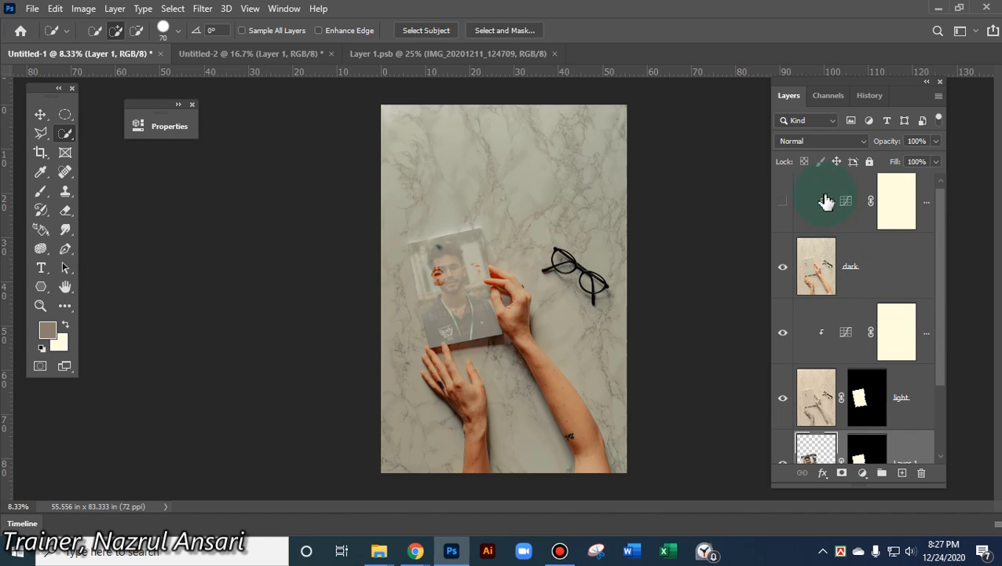
pyautogui.click(783, 202)
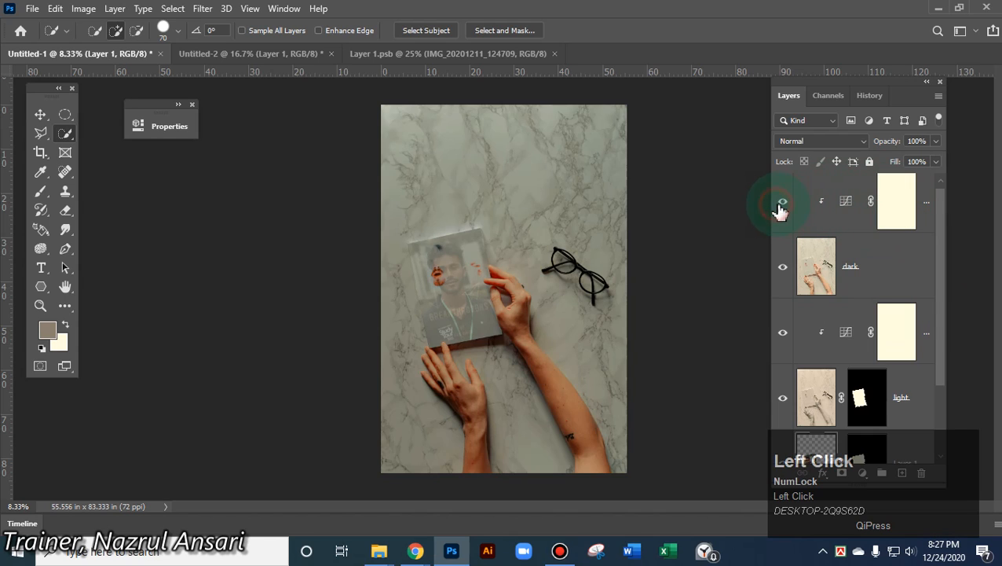
pyautogui.click(782, 206)
pyautogui.click(783, 206)
pyautogui.moveTo(943, 229); pyautogui.dragTo(940, 376)
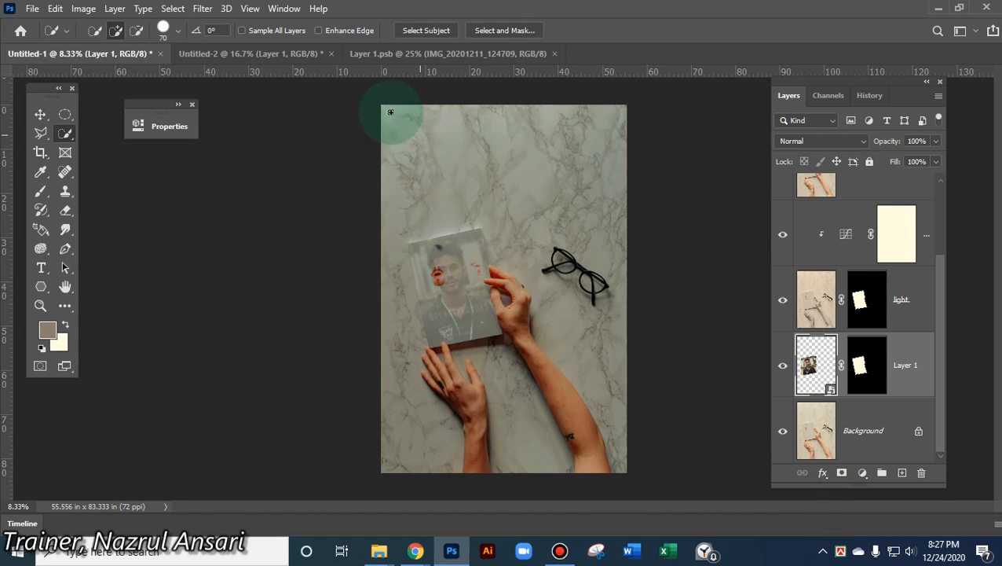
# Return to the Untitled-2 watch document and undo the placeholder's photo update
pyautogui.click(279, 57)
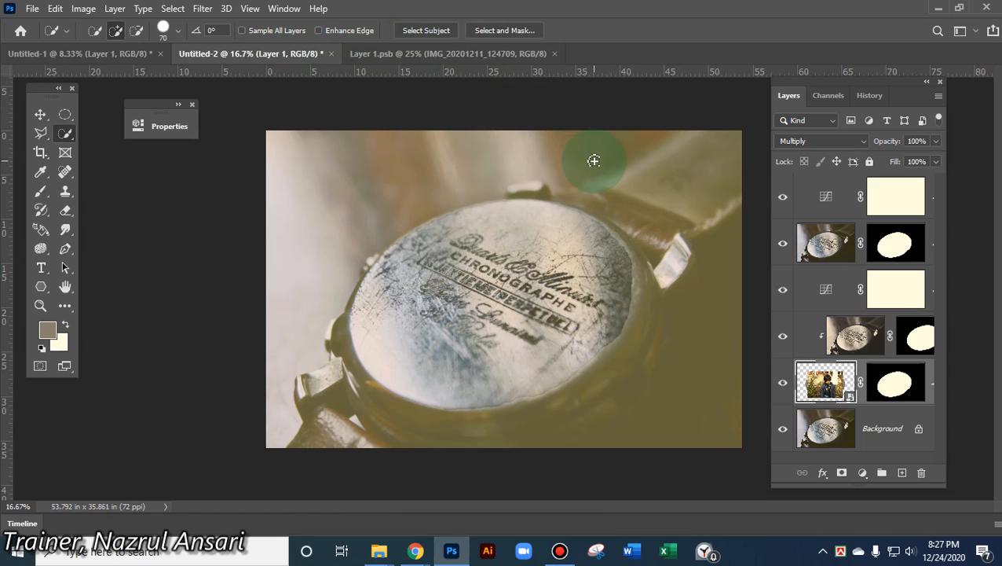
pyautogui.keyDown('ctrl'); pyautogui.click(579, 191); pyautogui.keyUp('ctrl')
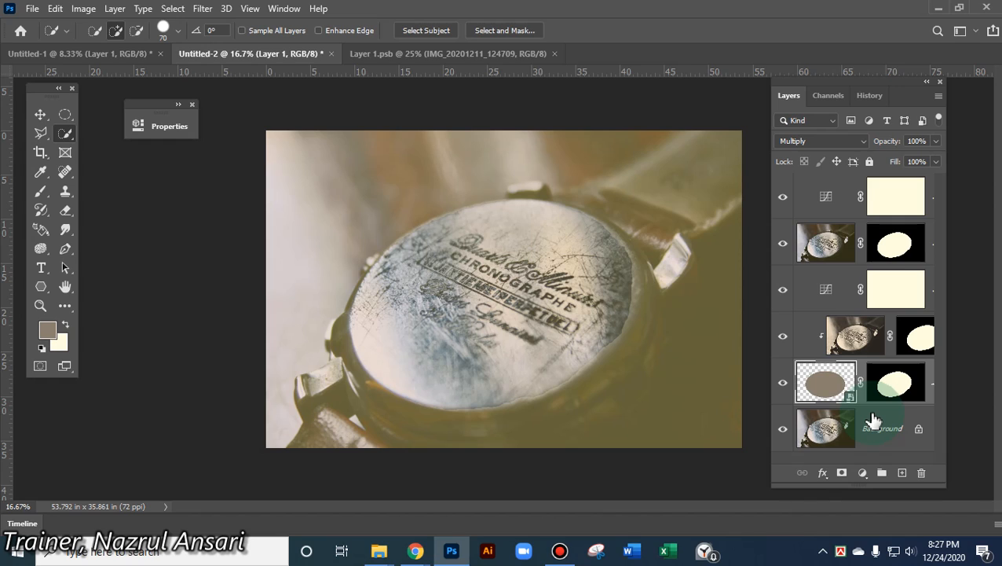
pyautogui.press('ctrl')
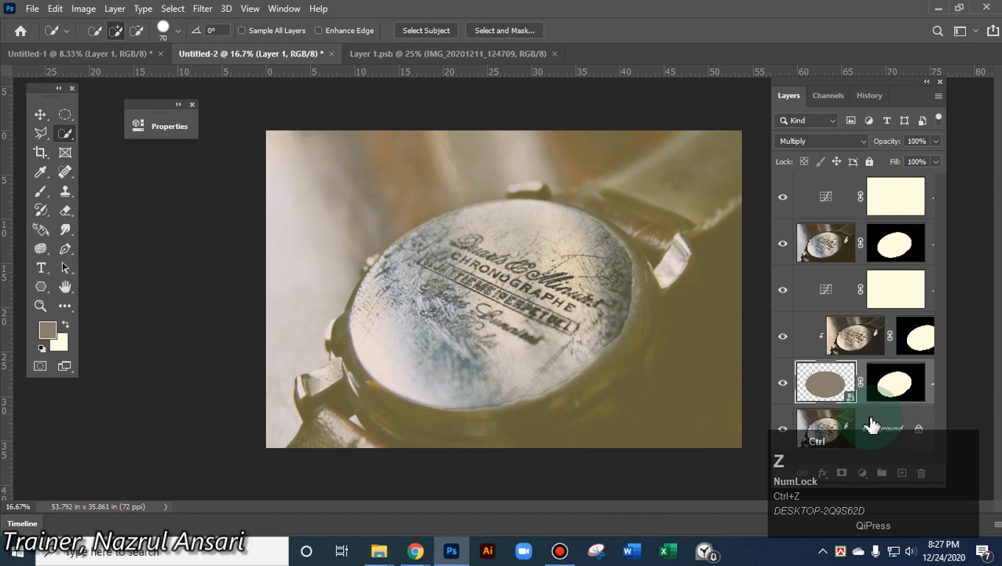
# Close the Layer 1.psb contents file and the Untitled-1 hands mockup without saving changes
pyautogui.click(555, 54)
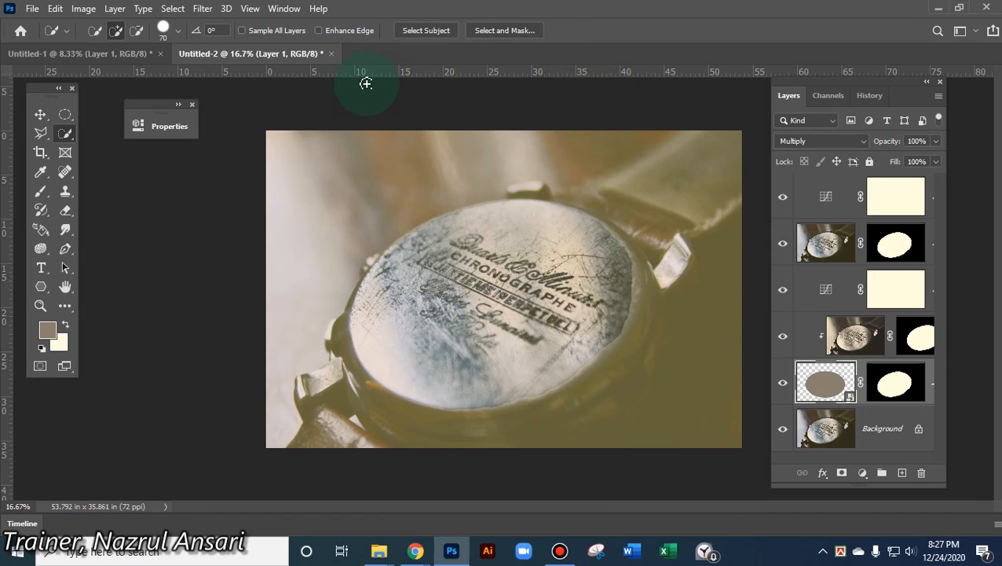
pyautogui.click(161, 53)
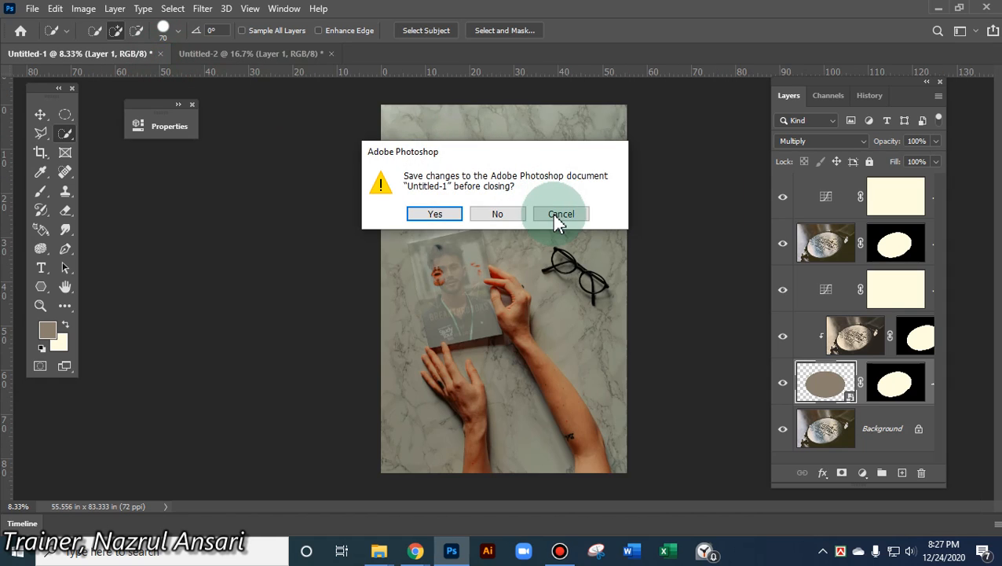
pyautogui.click(498, 215)
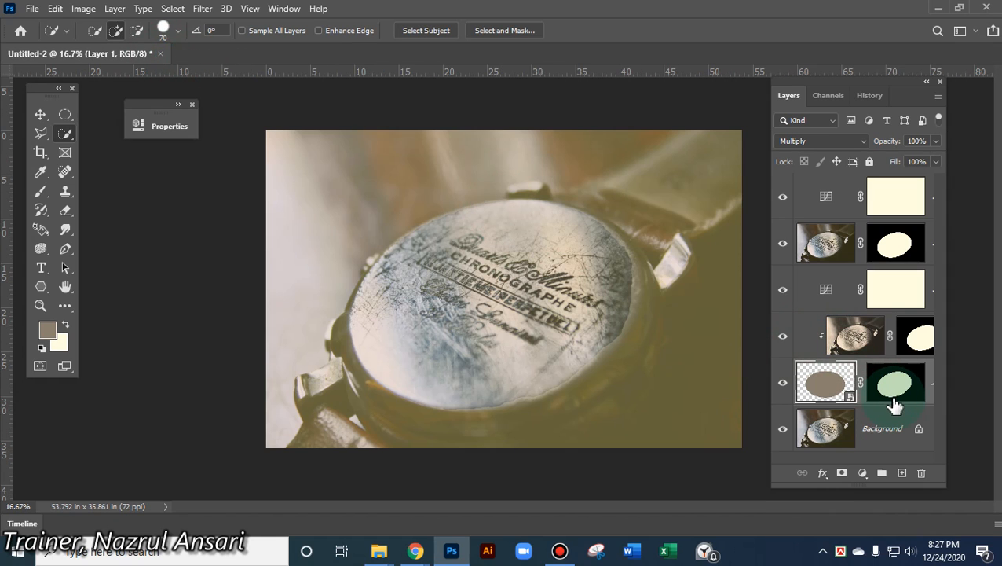
# Try moving the light layer's mask onto the Curves adjustment above and deleting Layer 1's mask, closing the watch document without saving
pyautogui.moveTo(926, 342); pyautogui.dragTo(903, 299)
pyautogui.click(428, 212)
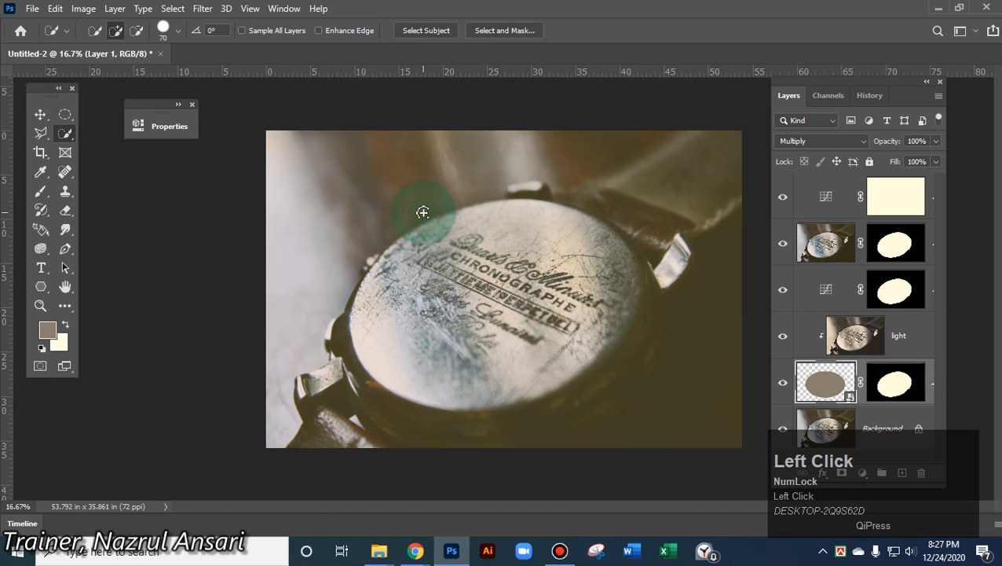
pyautogui.moveTo(900, 399); pyautogui.dragTo(927, 487)
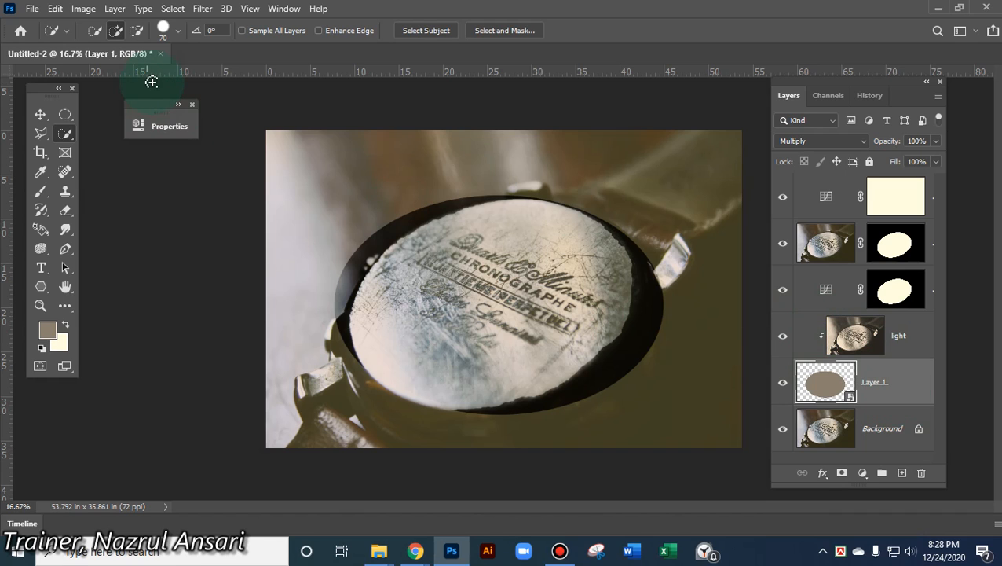
pyautogui.click(159, 54)
pyautogui.click(498, 213)
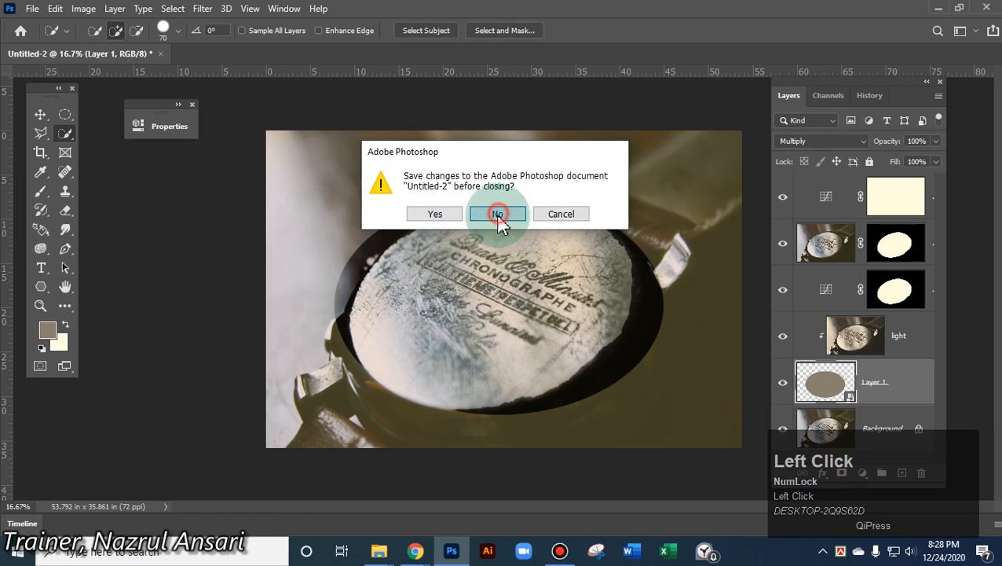
# Reopen the recent mokup test 6.psdt template for a check and close its new document without saving
pyautogui.click(252, 234)
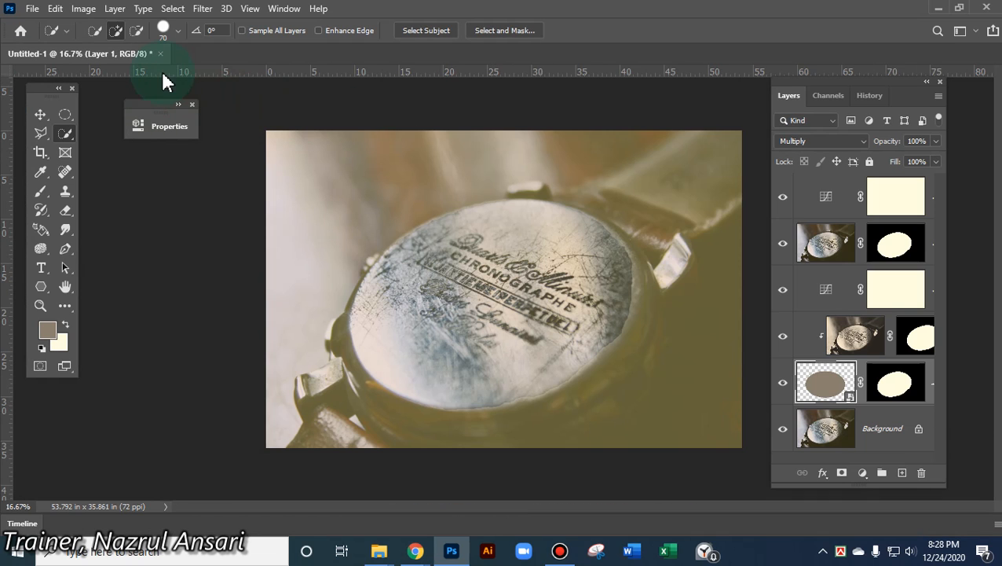
pyautogui.click(160, 55)
pyautogui.click(503, 218)
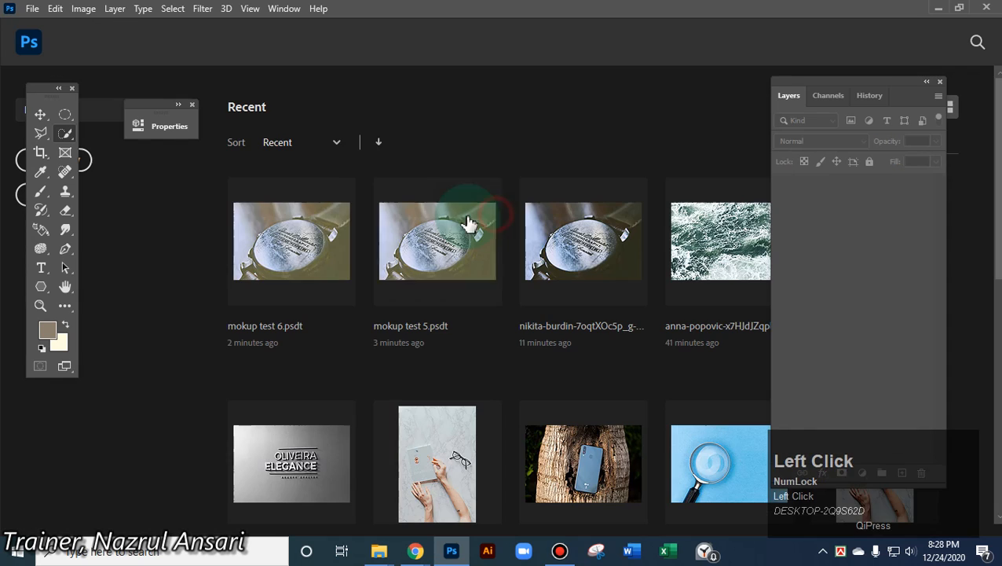
pyautogui.click(35, 15)
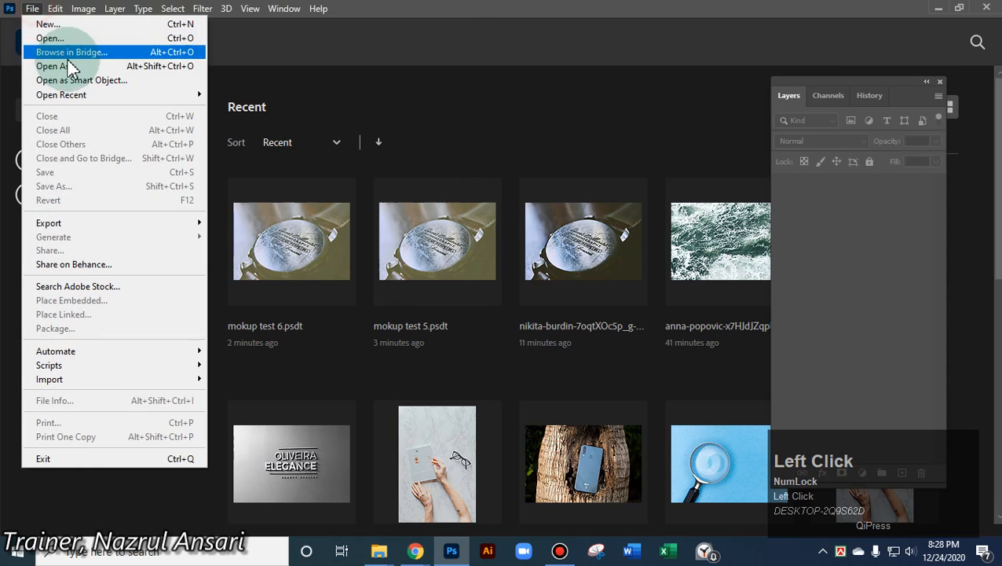
pyautogui.click(69, 39)
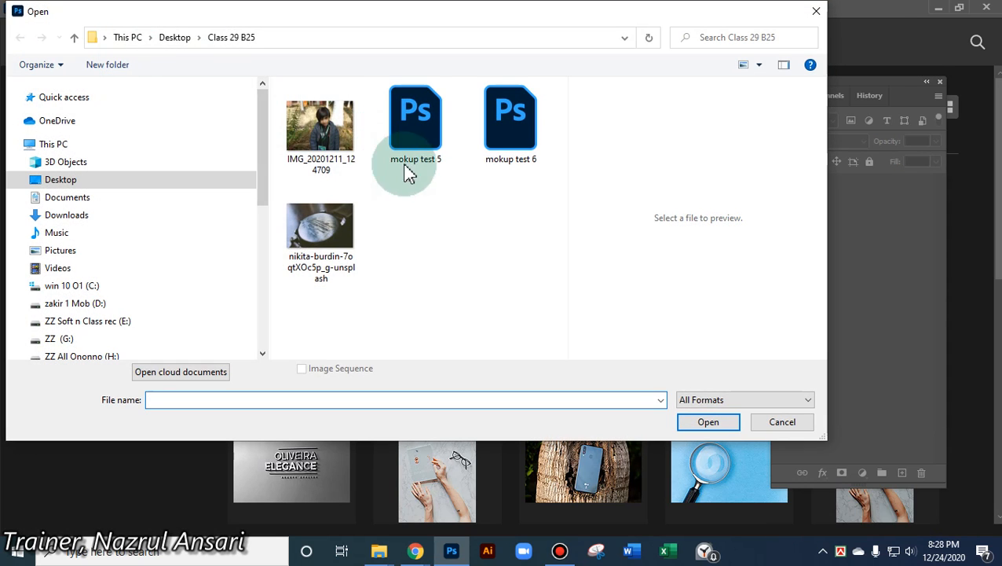
pyautogui.click(817, 11)
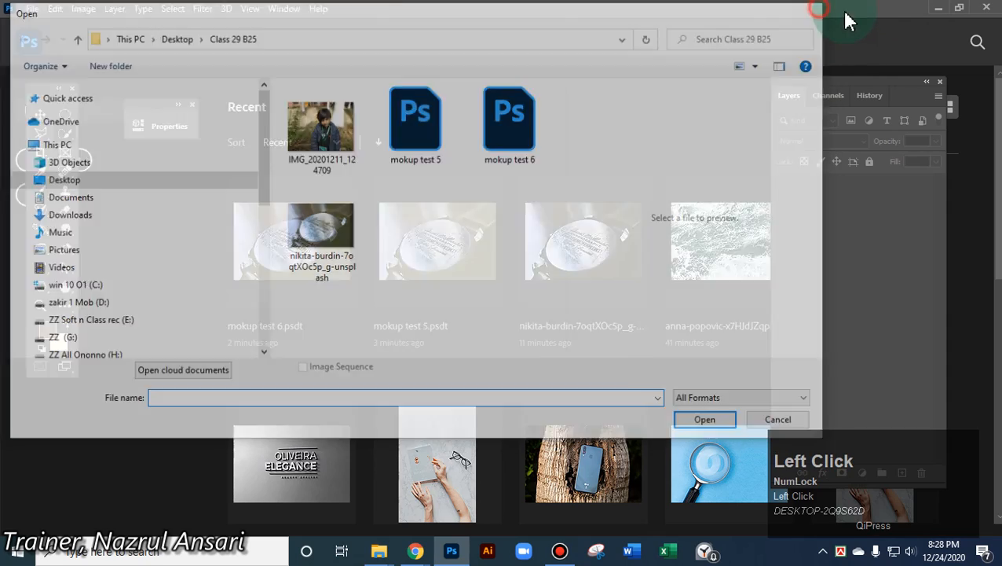
# Minimize Photoshop and close the Class 29 B25 folder window after a second look, leaving the desktop clear
pyautogui.click(938, 8)
pyautogui.click(987, 8)
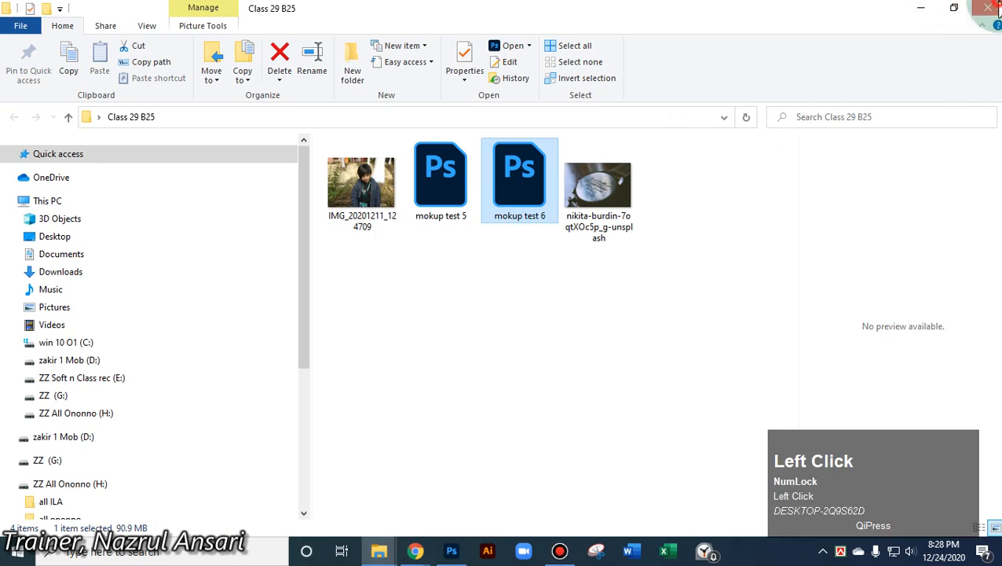
pyautogui.doubleClick(526, 250)
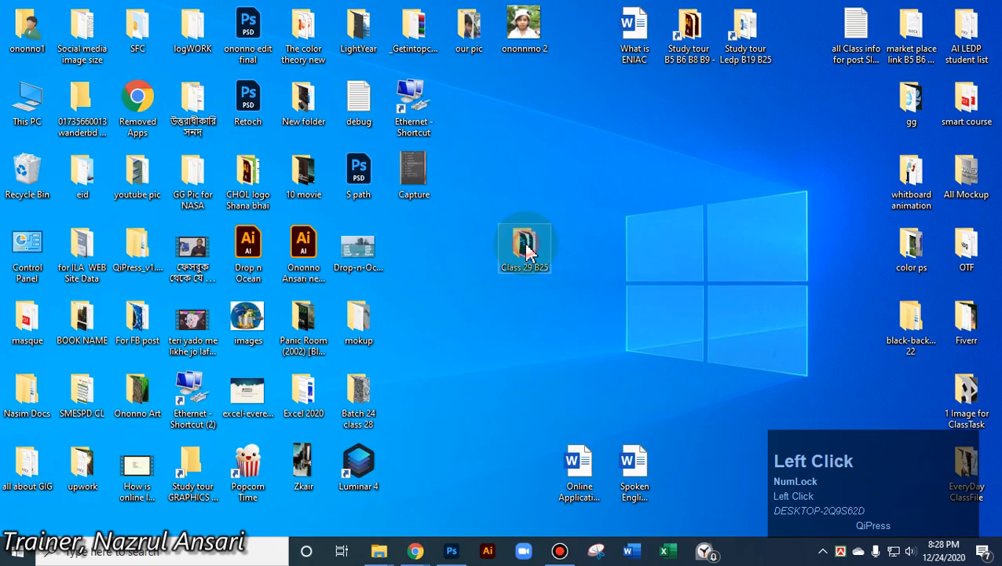
pyautogui.click(988, 8)
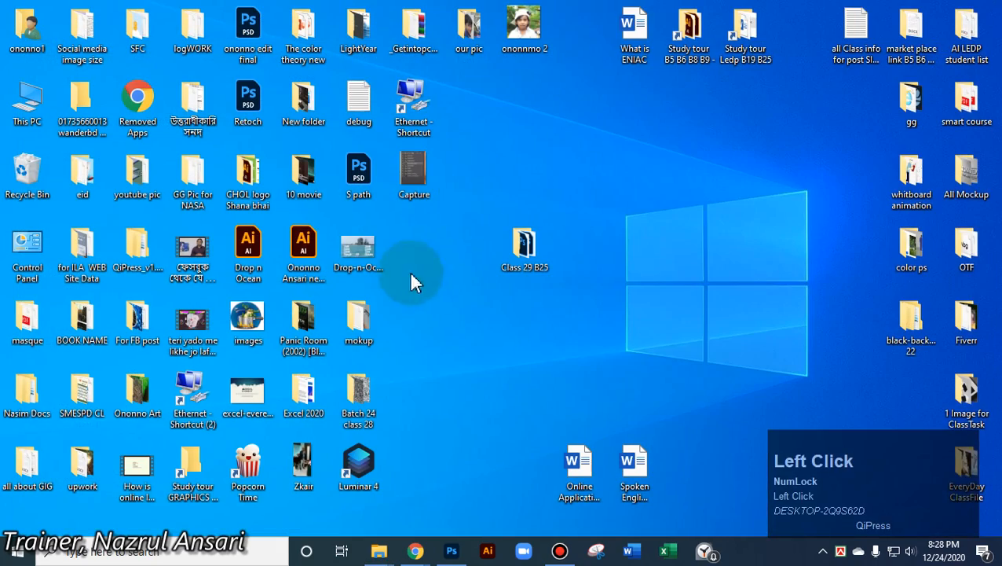
# Open the mokup template from the desktop's mokup folder and open the contents of its place hplder smart object
pyautogui.doubleClick(360, 325)
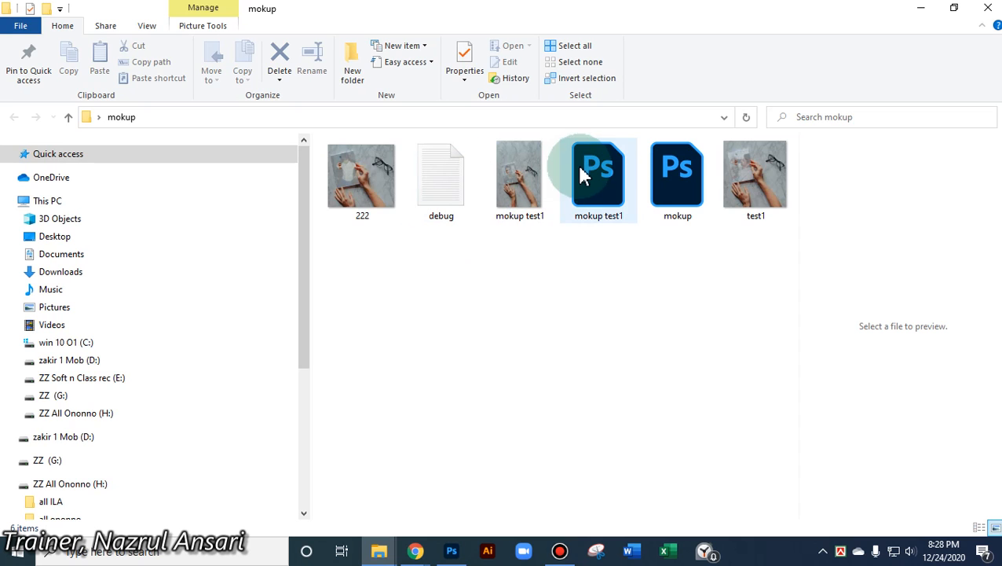
pyautogui.doubleClick(677, 190)
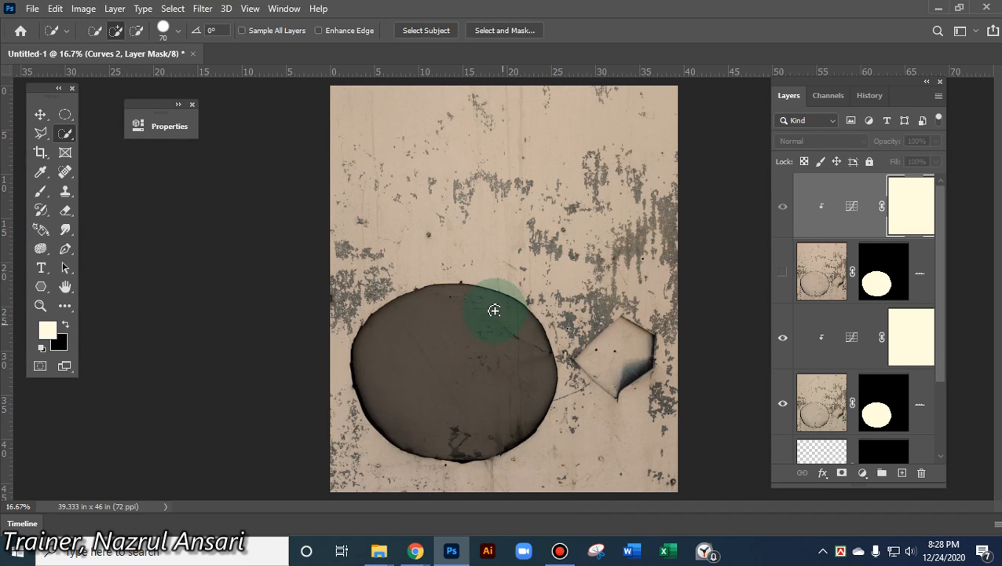
pyautogui.moveTo(940, 217); pyautogui.dragTo(957, 433)
pyautogui.doubleClick(832, 385)
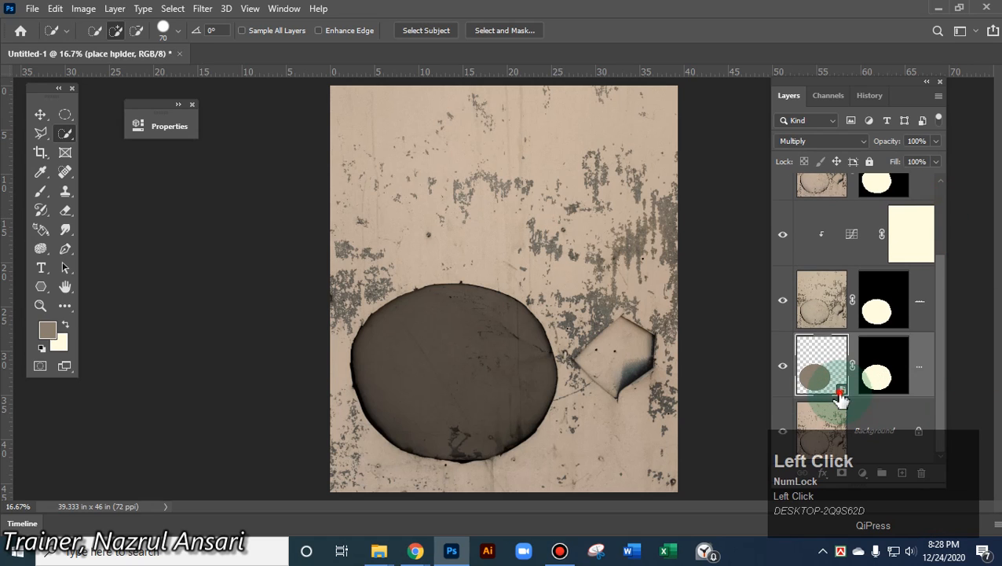
# Place the photo IMG_9838 from the Downloads folder as an embedded object in the placeholder document
pyautogui.click(33, 8)
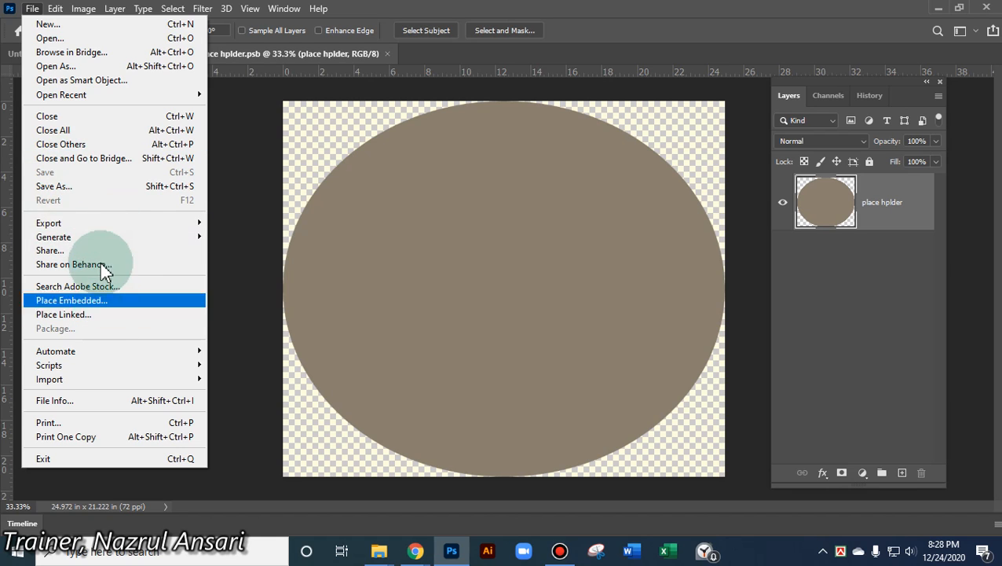
pyautogui.click(89, 301)
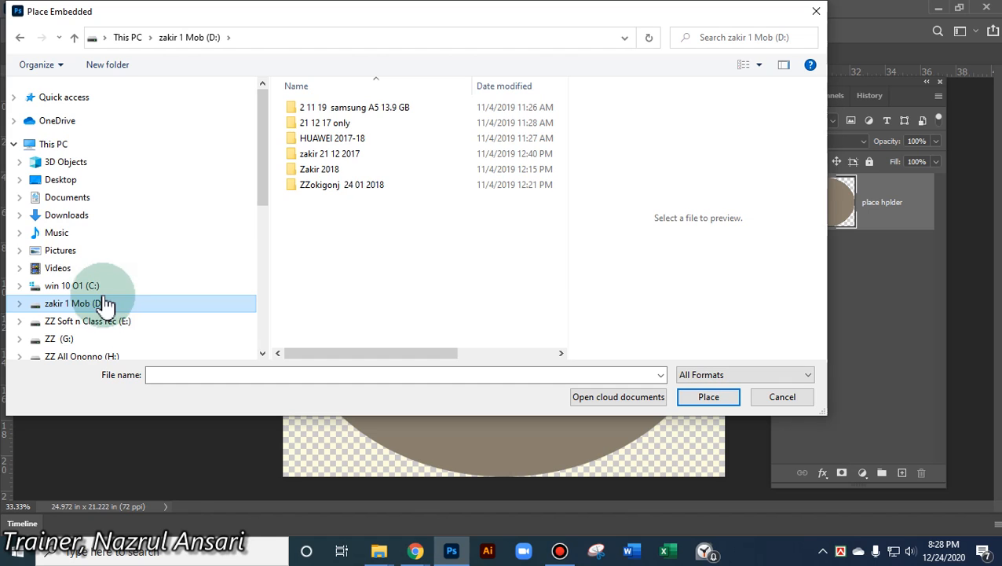
pyautogui.click(69, 199)
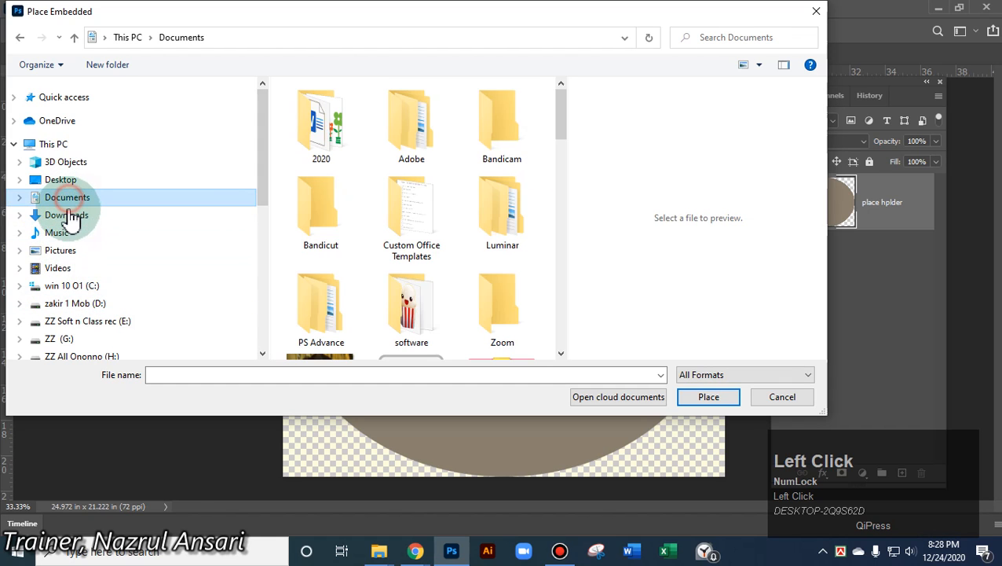
pyautogui.click(71, 216)
pyautogui.moveTo(562, 114); pyautogui.dragTo(561, 143)
pyautogui.click(323, 141)
pyautogui.doubleClick(326, 138)
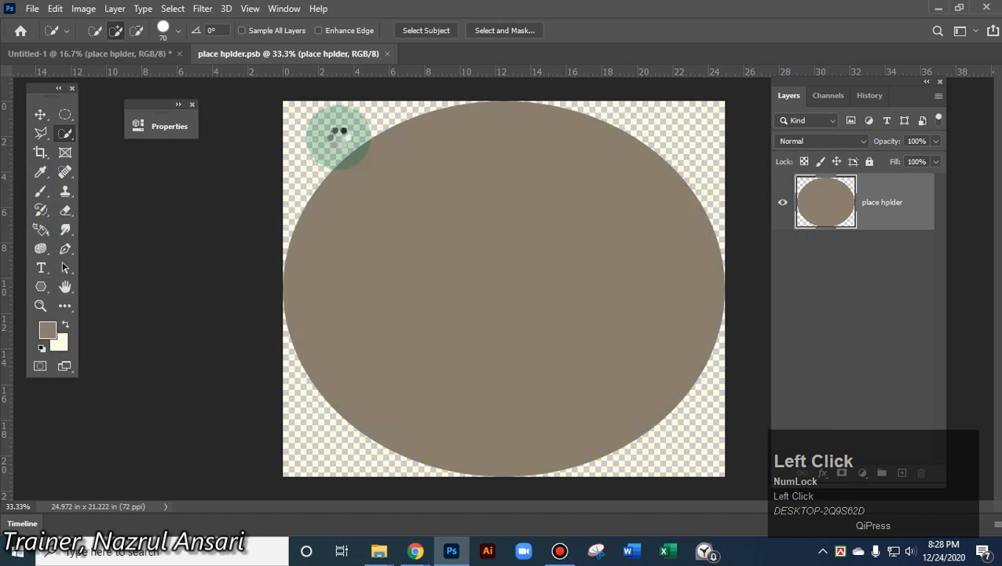
# Enlarge the placed photo to 41.06% so it covers the whole canvas, and commit the transform
pyautogui.moveTo(724, 142); pyautogui.dragTo(777, 75)
pyautogui.moveTo(284, 434)
pyautogui.mouseDown()
pyautogui.moveTo(216, 506)
pyautogui.moveTo(175, 527)
pyautogui.mouseUp()
pyautogui.click(706, 29)
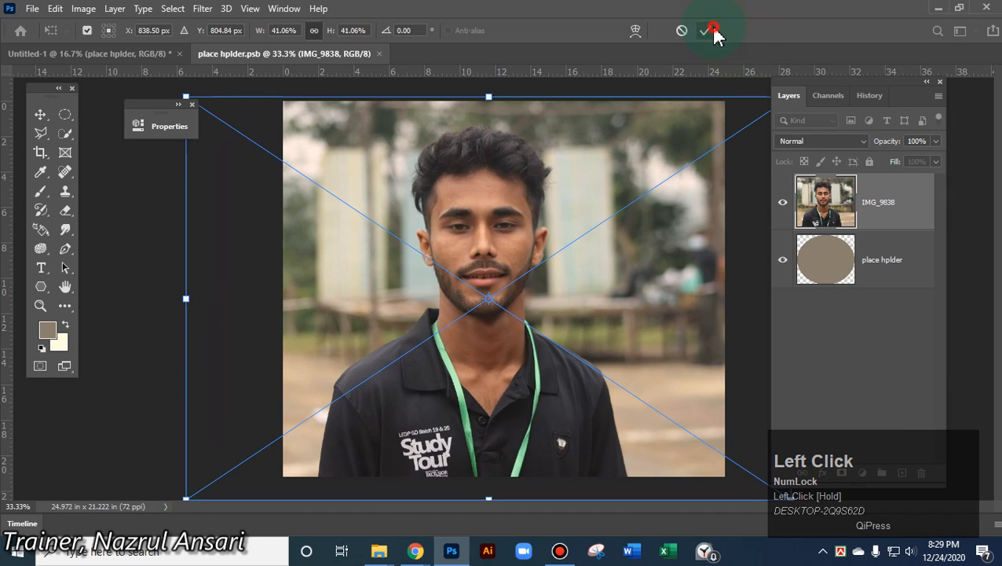
pyautogui.press('w')
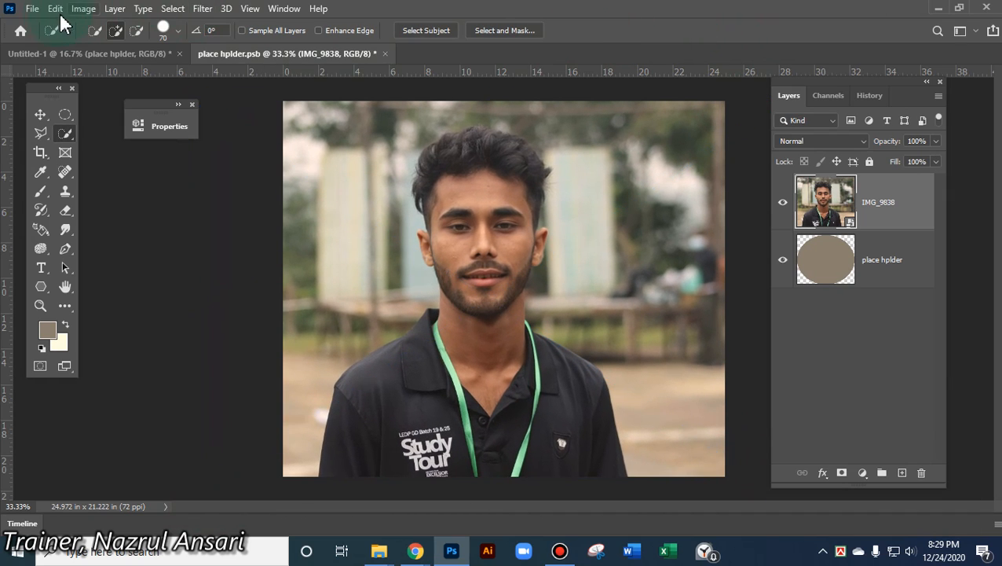
# Save the placeholder document and return to Untitled-1 to view the updated mockup
pyautogui.click(33, 9)
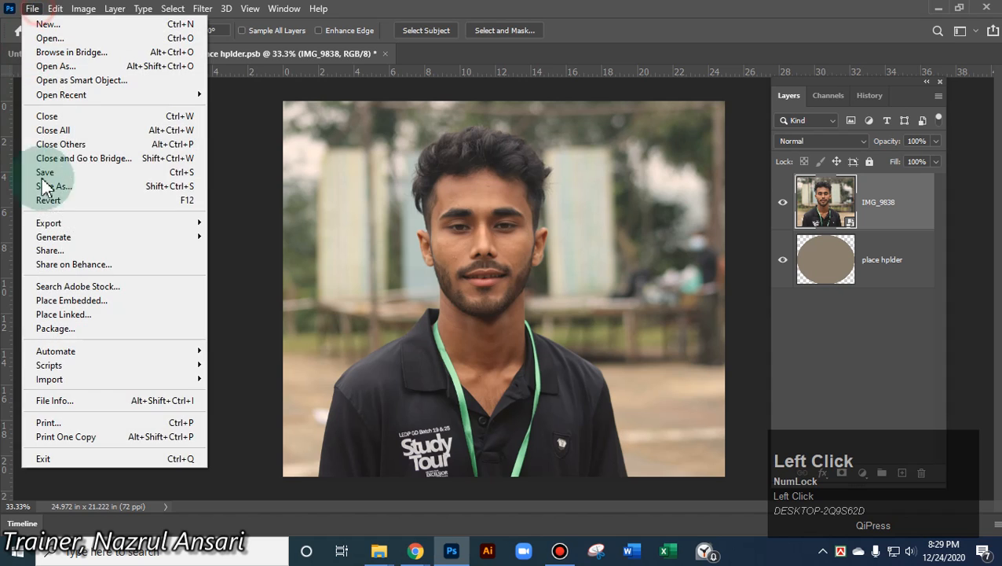
pyautogui.click(43, 169)
pyautogui.click(153, 54)
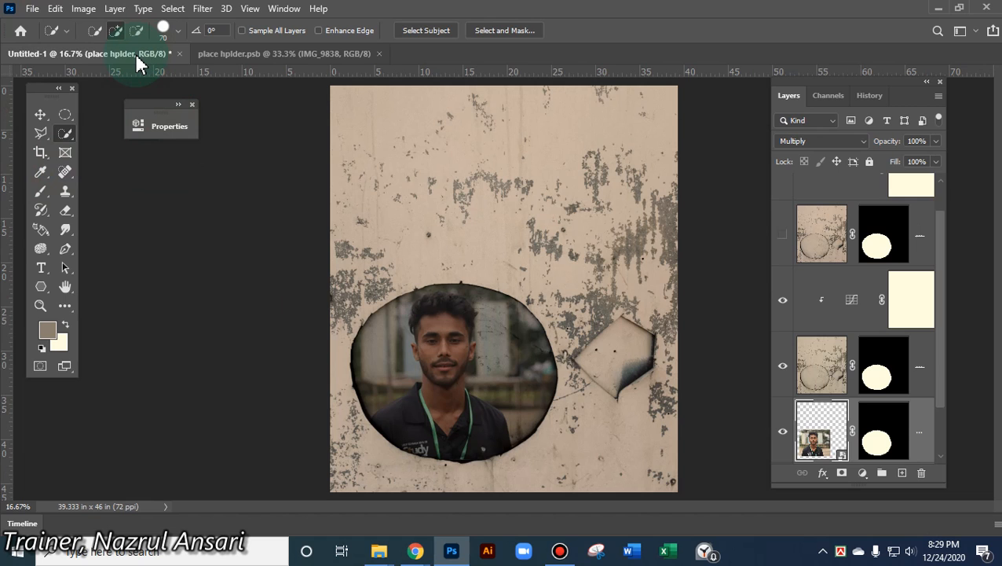
# Close Untitled-1 without saving, close the placeholder document and quit Photoshop
pyautogui.click(179, 53)
pyautogui.click(491, 214)
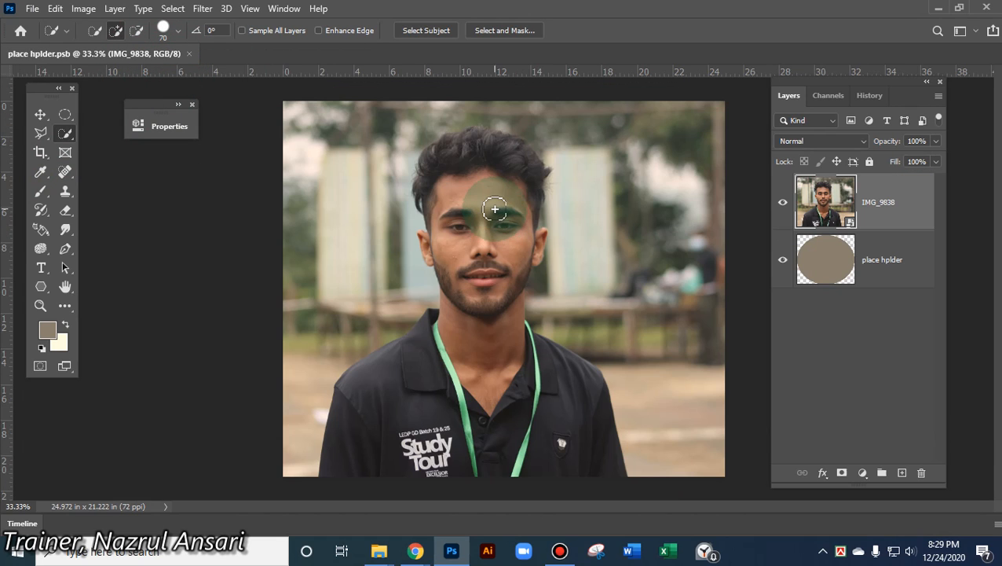
pyautogui.click(189, 53)
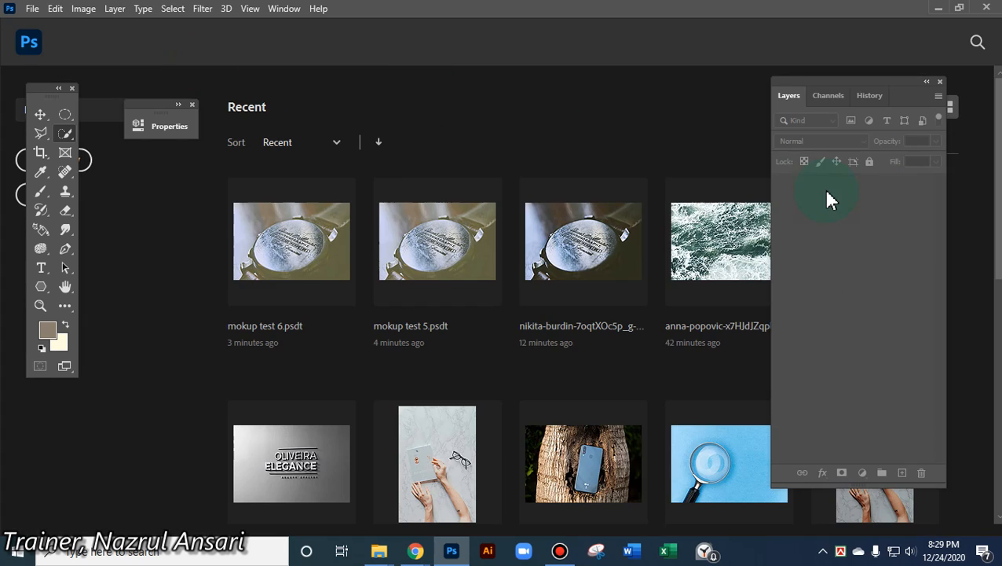
pyautogui.click(994, 11)
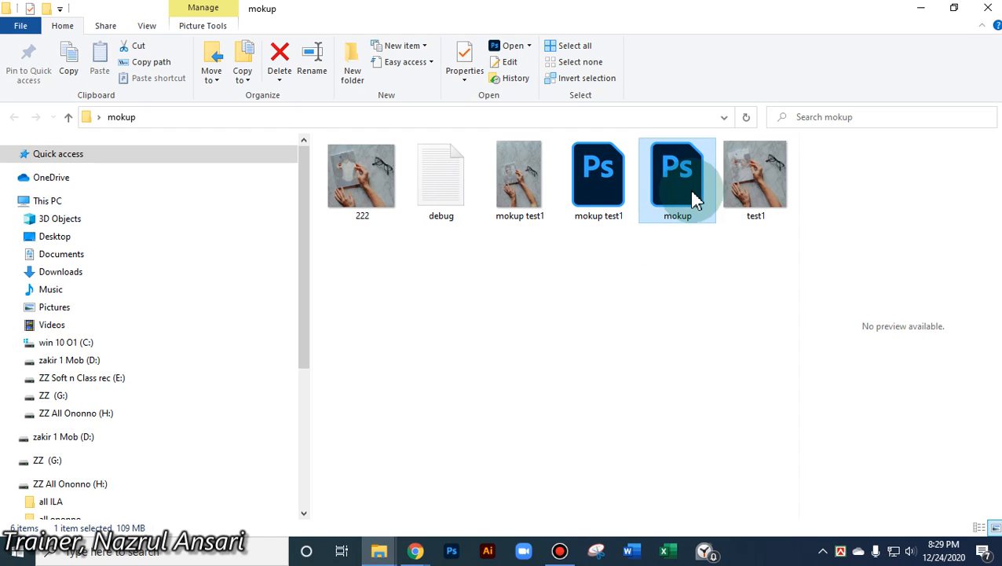
# Reopen the mokup template from the mokup folder and examine its placeholder layer and the masked texture layer above it
pyautogui.doubleClick(682, 180)
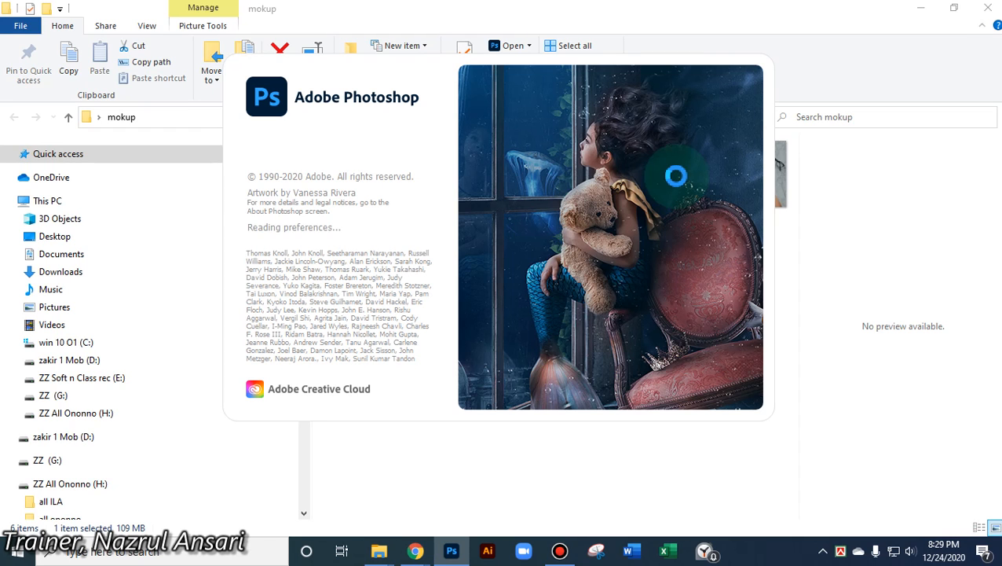
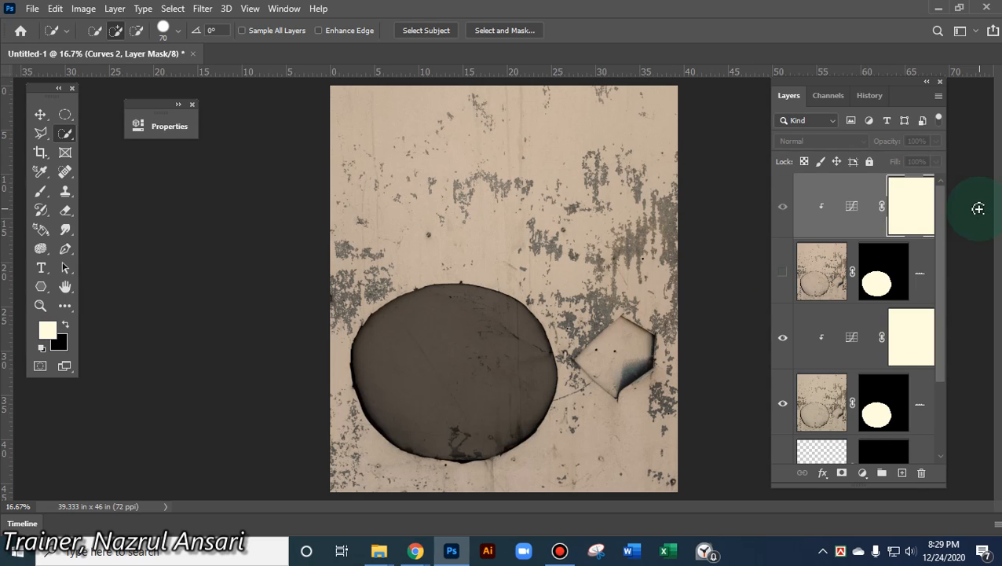
pyautogui.moveTo(943, 212); pyautogui.dragTo(944, 305)
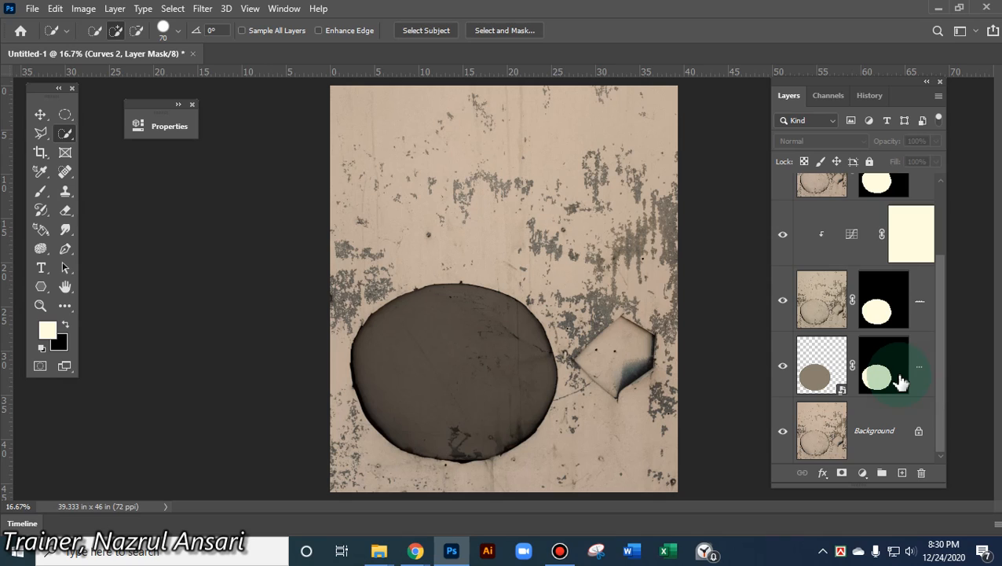
pyautogui.moveTo(900, 381); pyautogui.dragTo(921, 313)
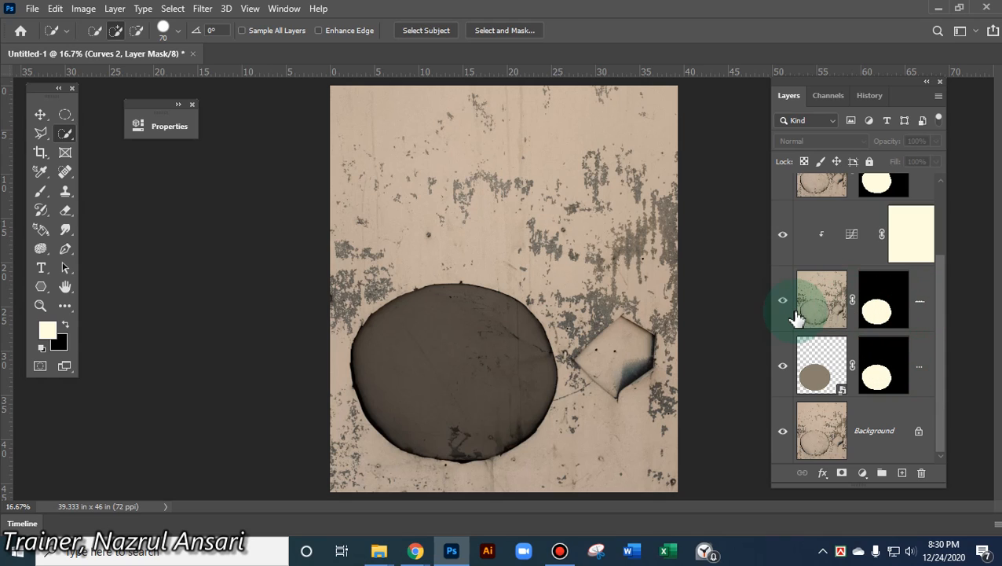
pyautogui.click(890, 311)
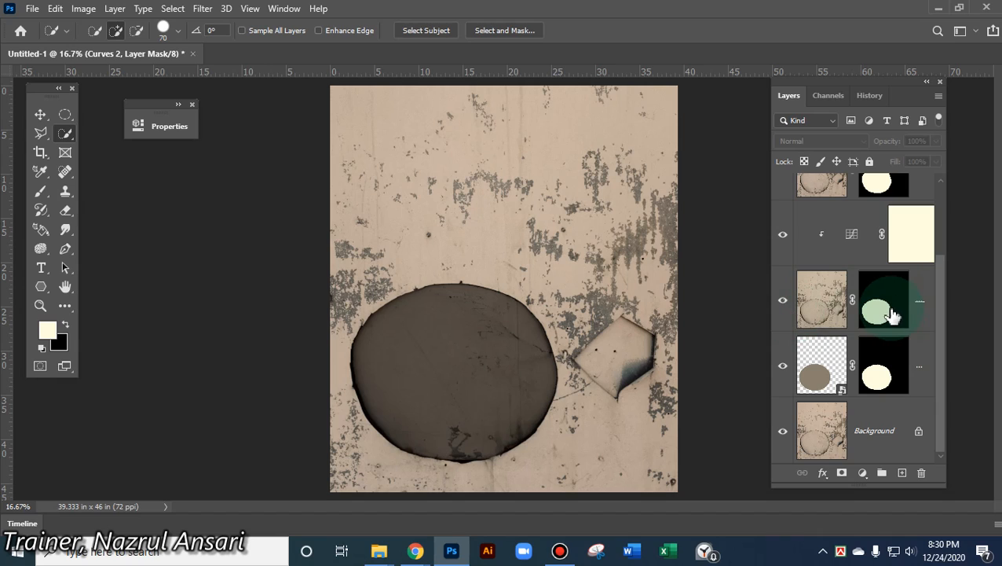
pyautogui.click(818, 306)
pyautogui.click(897, 322)
pyautogui.click(804, 301)
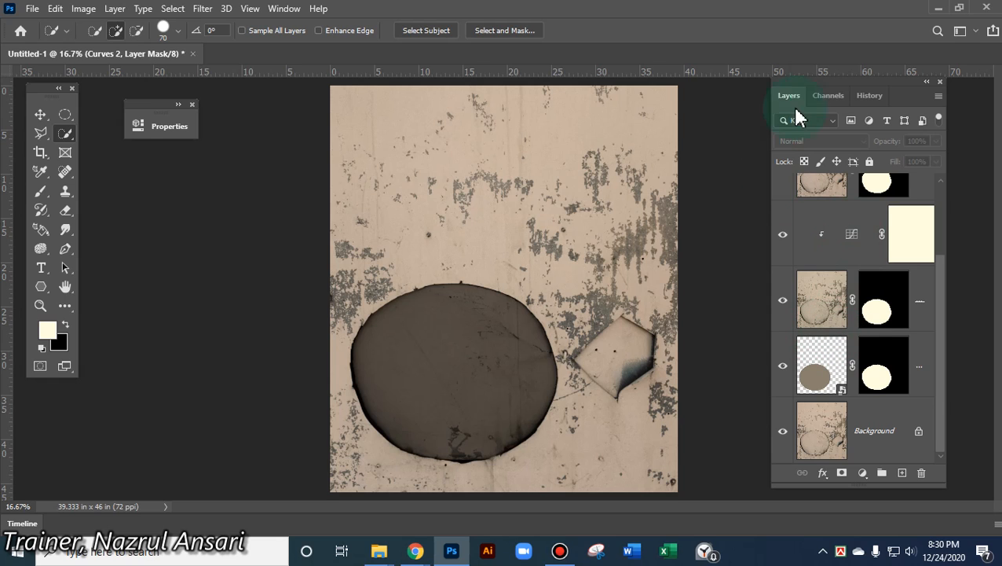
# Open the watch mockup template mokup test 6 from the desktop's Class 29 B25 folder
pyautogui.click(939, 10)
pyautogui.click(937, 10)
pyautogui.doubleClick(518, 252)
pyautogui.click(447, 205)
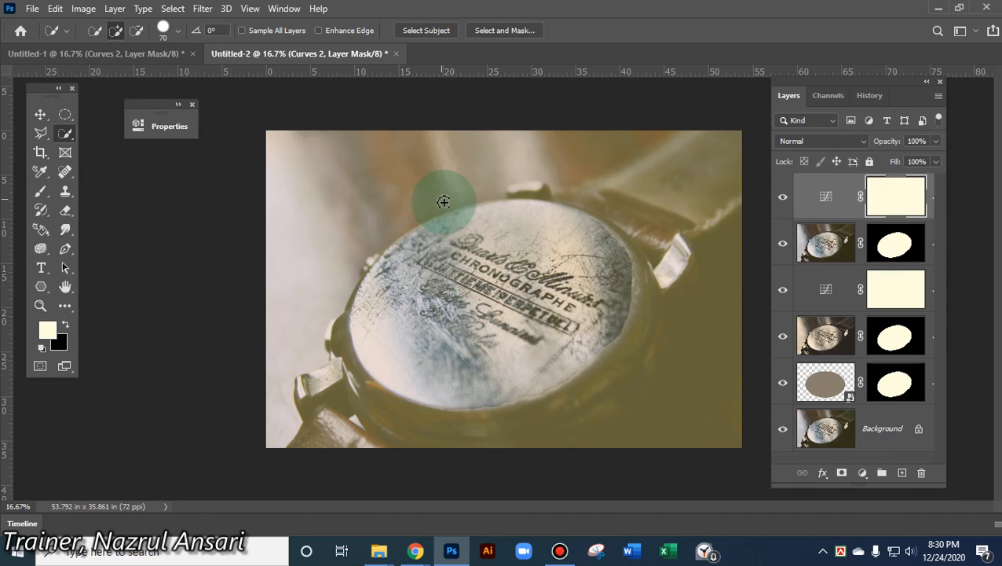
pyautogui.click(981, 455)
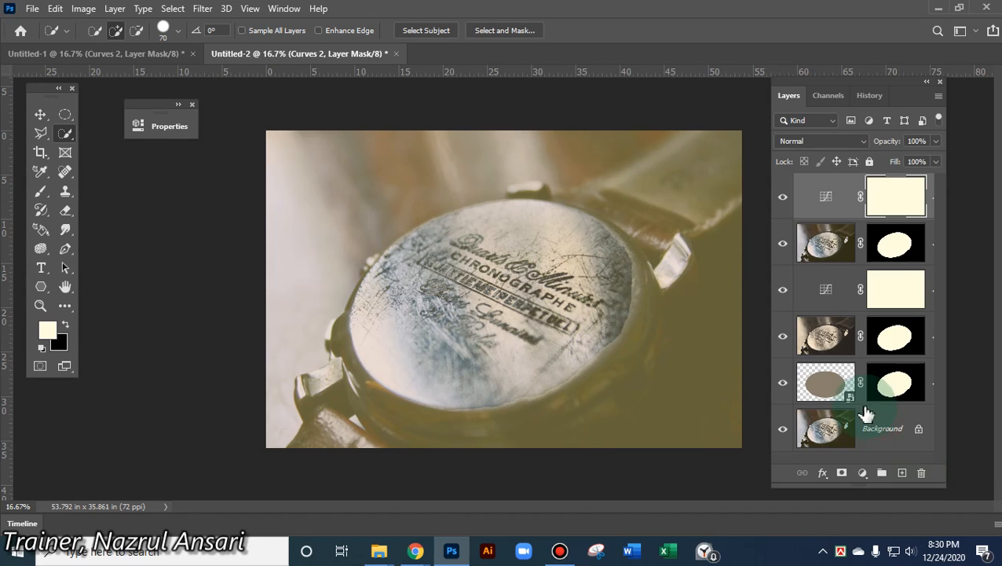
# Compare with Untitled-1's layers, and clip both Curves adjustment layers in Untitled-2 to the masked watch layers directly beneath them
pyautogui.click(123, 53)
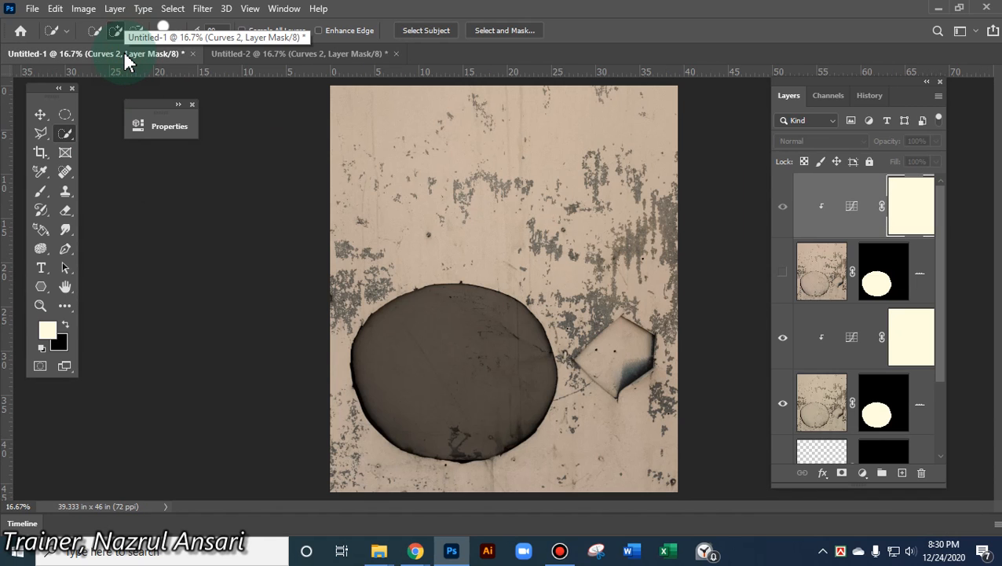
pyautogui.click(123, 51)
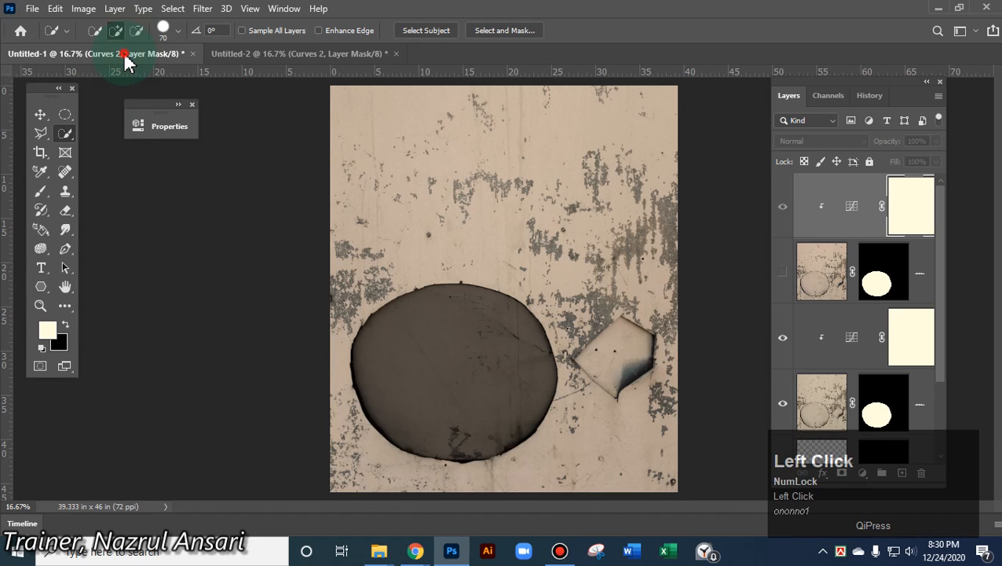
pyautogui.click(232, 55)
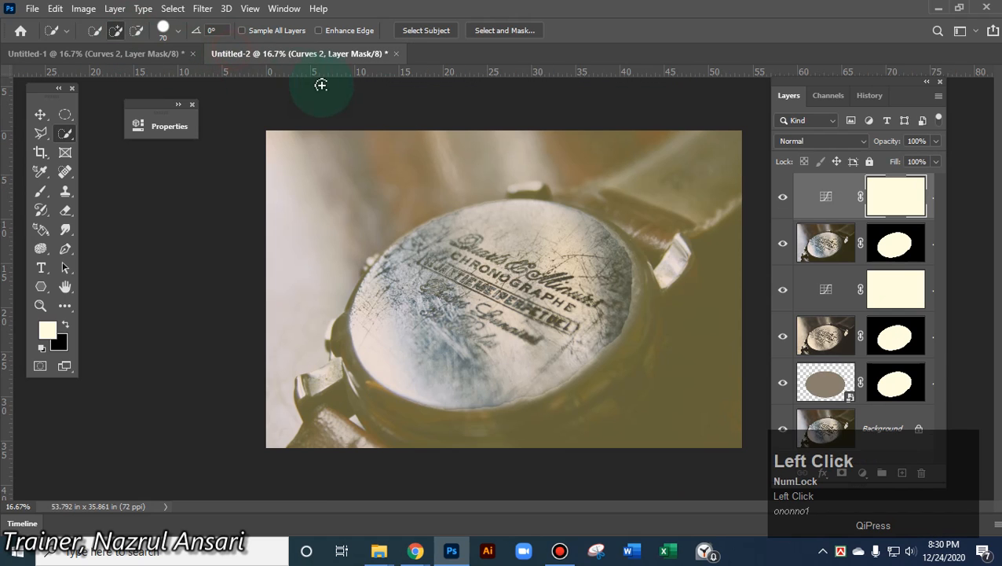
pyautogui.keyDown('alt'); pyautogui.click(814, 311); pyautogui.keyUp('alt')
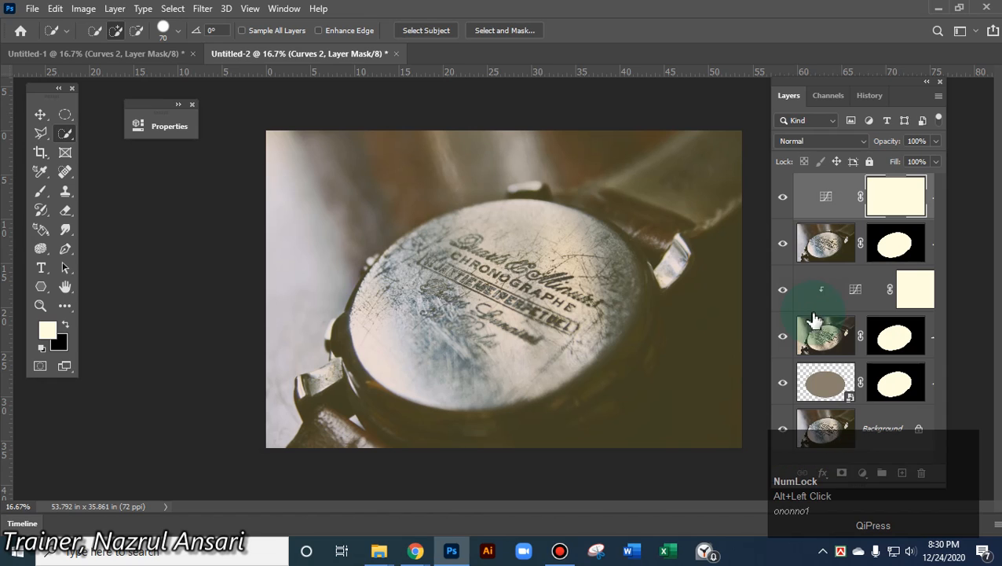
pyautogui.keyDown('alt'); pyautogui.click(822, 217); pyautogui.keyUp('alt')
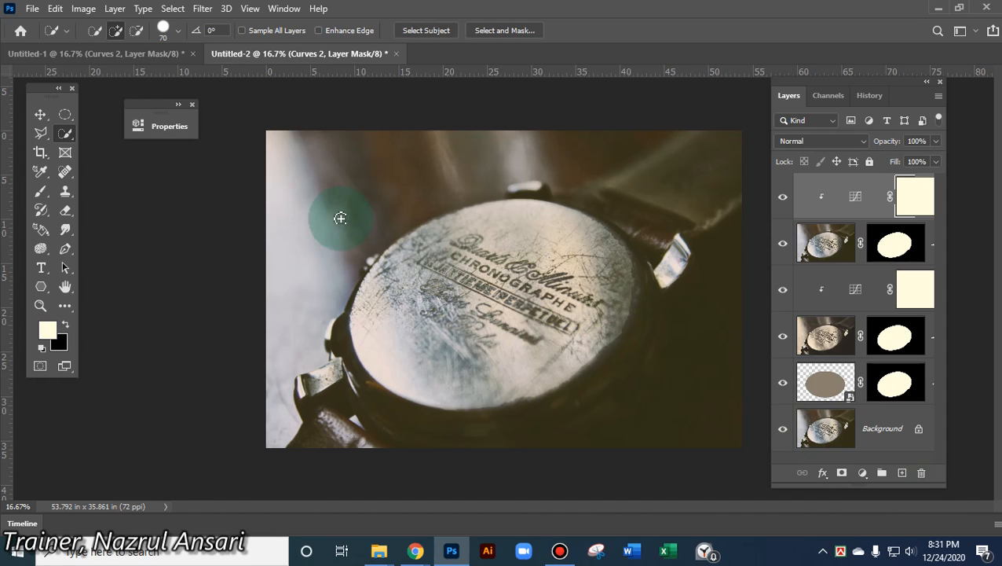
# Start saving Untitled-2 under a new name in the desktop's Class 29 B25 folder
pyautogui.click(32, 9)
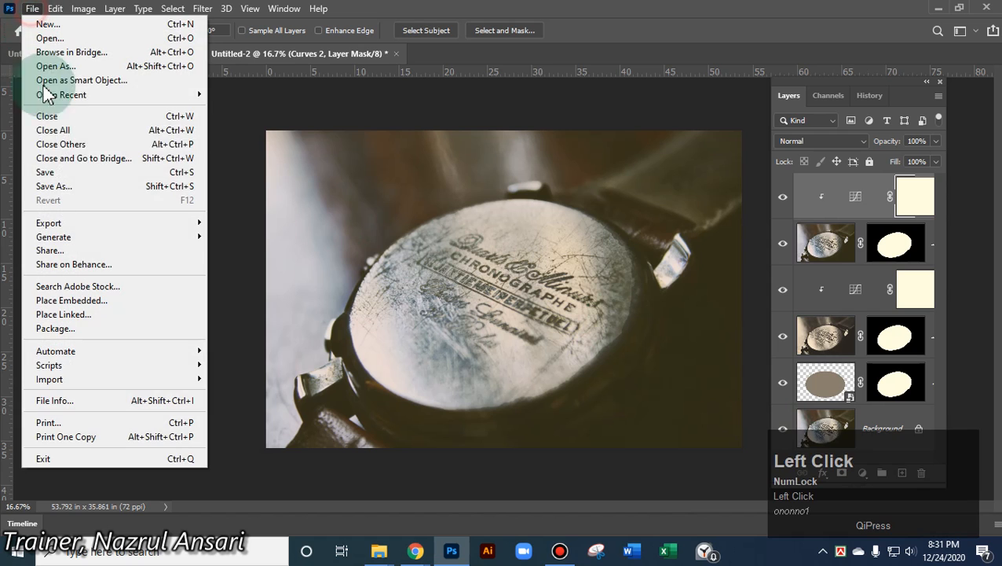
pyautogui.click(118, 189)
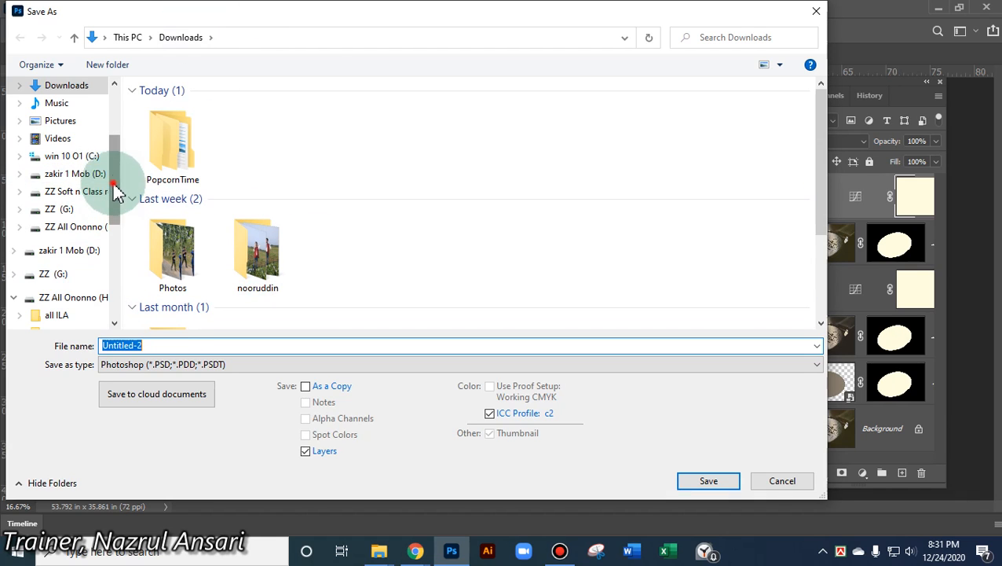
pyautogui.moveTo(114, 188); pyautogui.dragTo(116, 145)
pyautogui.click(47, 186)
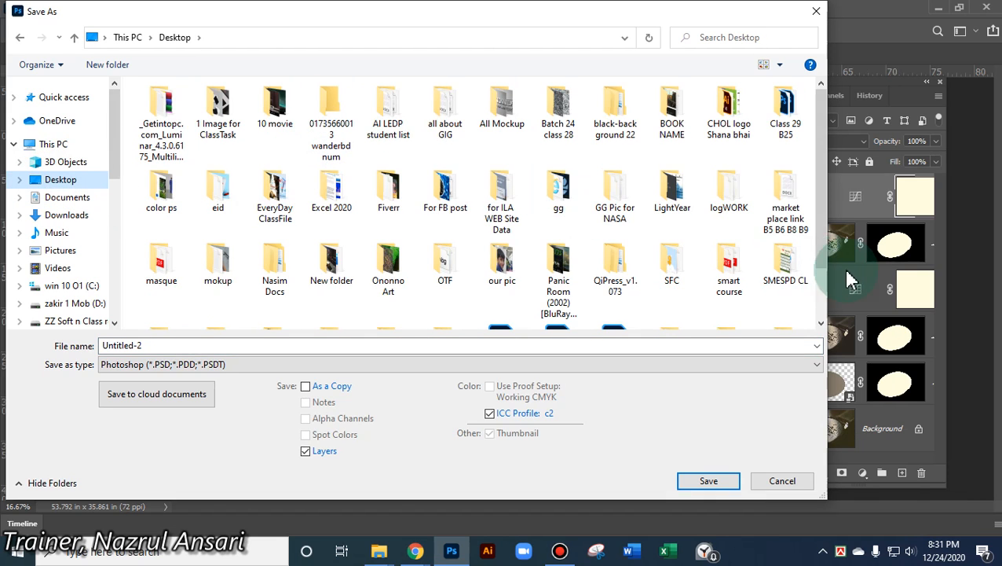
pyautogui.doubleClick(787, 114)
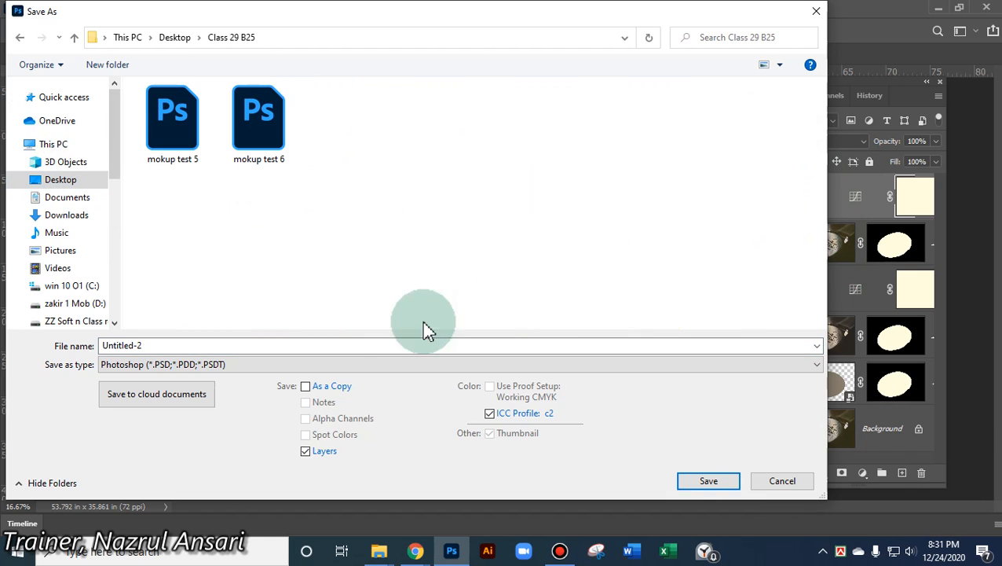
# Save the file as mokup test 6.psdt, replacing the existing template and keeping Maximize Compatibility on
pyautogui.click(262, 157)
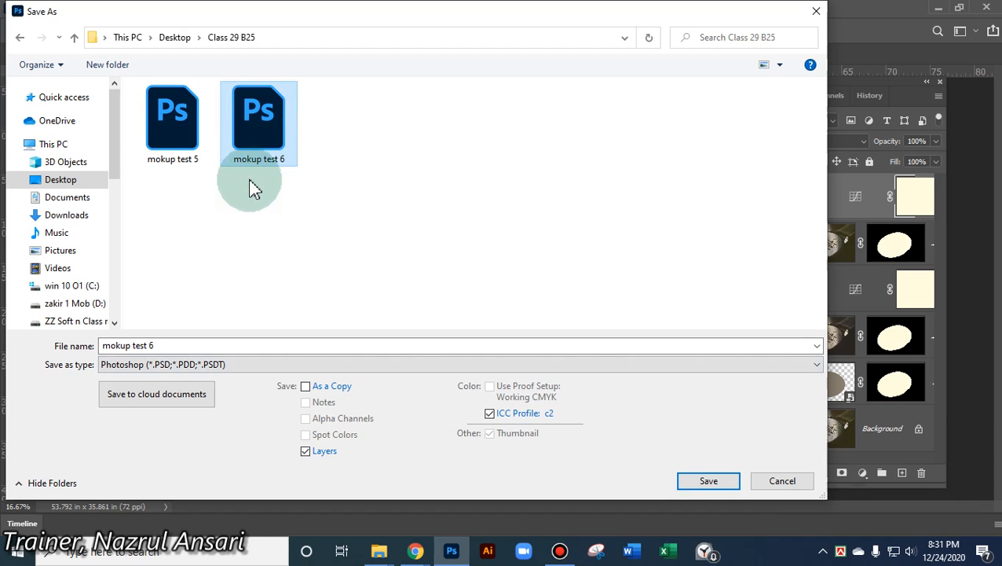
pyautogui.click(158, 346)
pyautogui.click(163, 348)
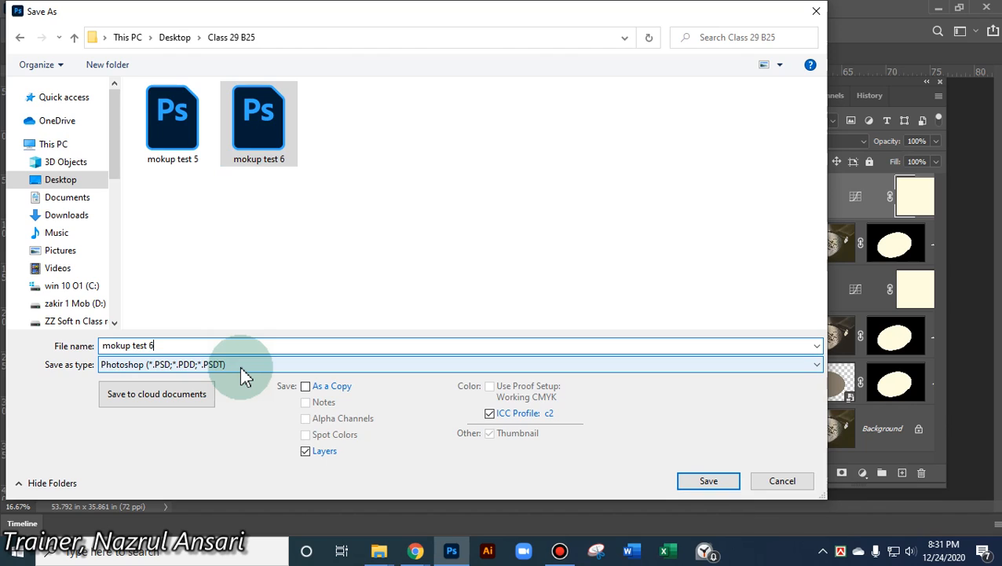
pyautogui.write('.psd')
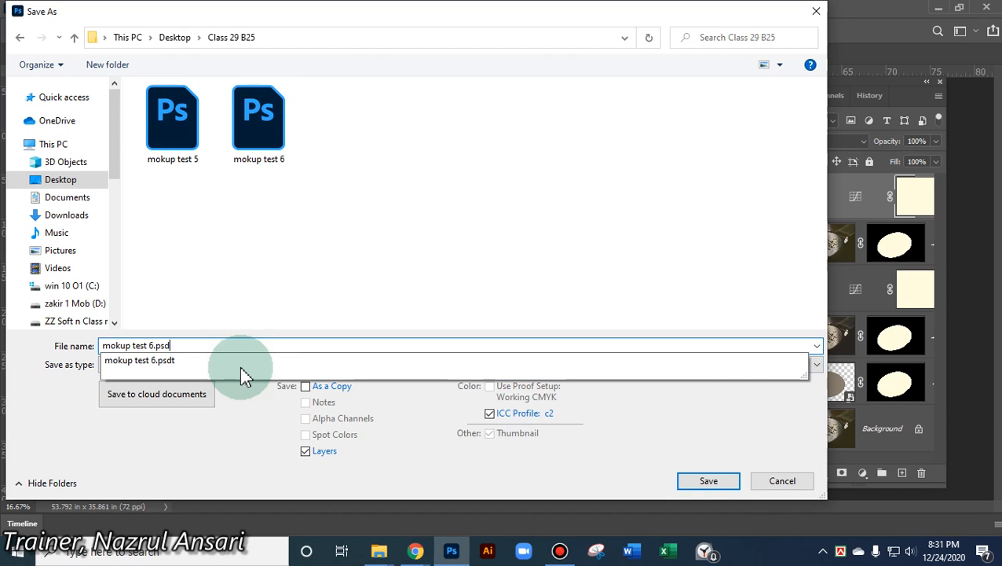
pyautogui.write('t')
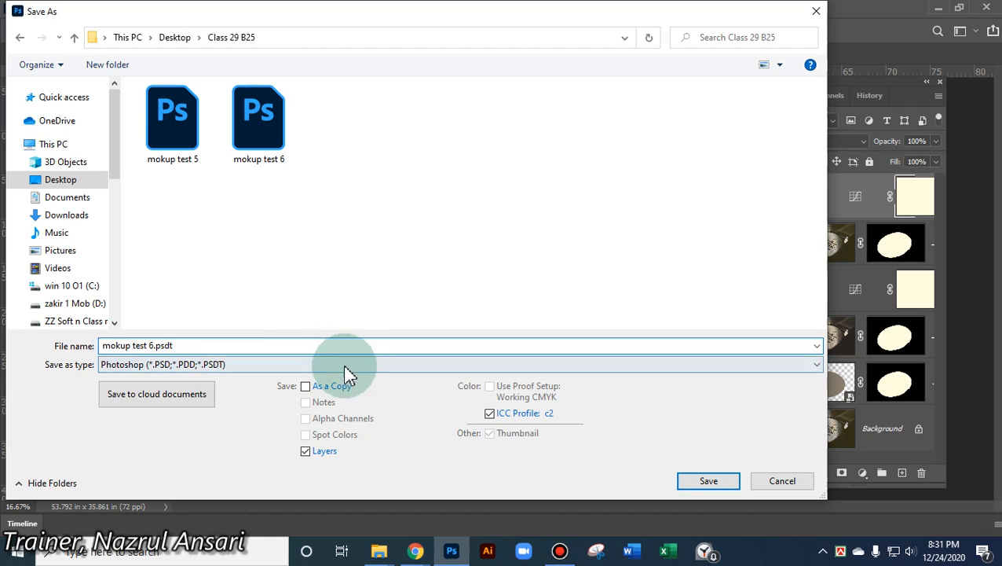
pyautogui.click(709, 481)
pyautogui.click(537, 276)
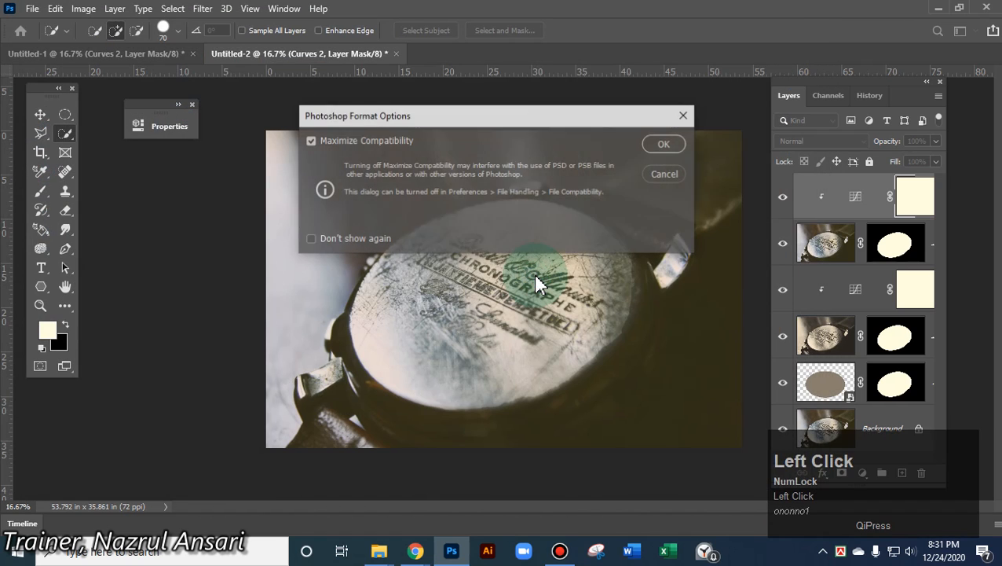
pyautogui.click(663, 146)
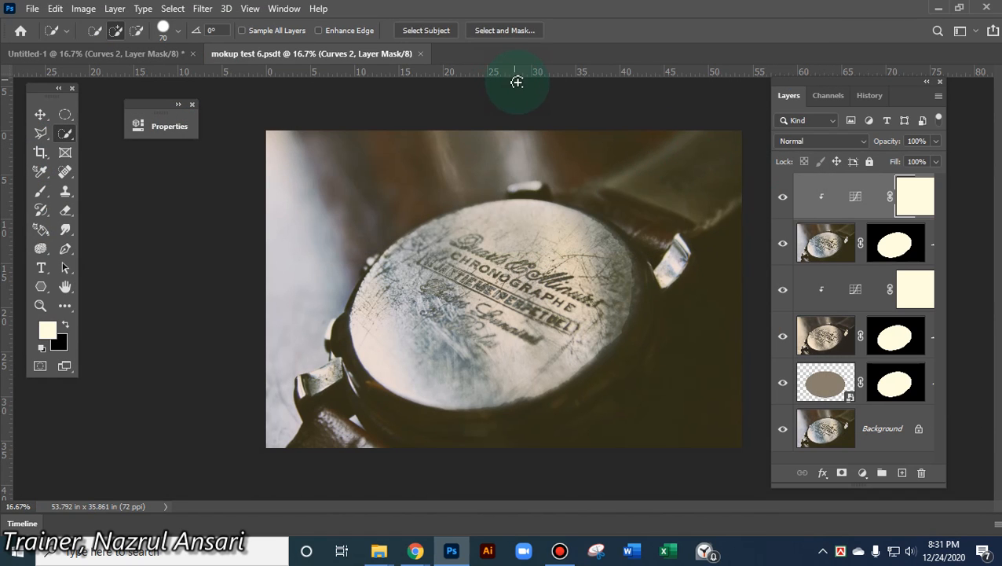
# Close and reopen the mokup test 6 template from the Class 29 B25 folder, and open its placeholder smart object's contents
pyautogui.click(420, 54)
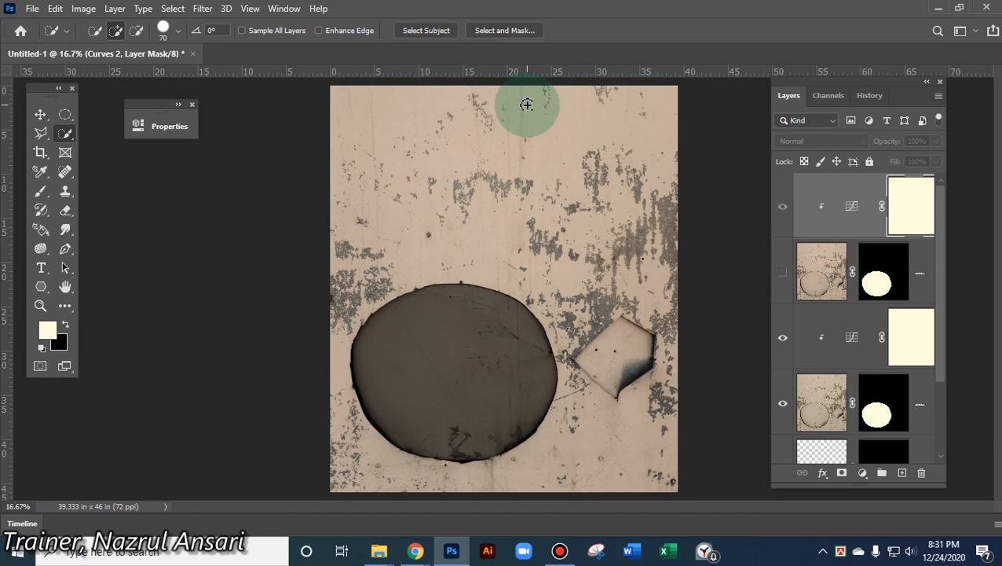
pyautogui.click(938, 9)
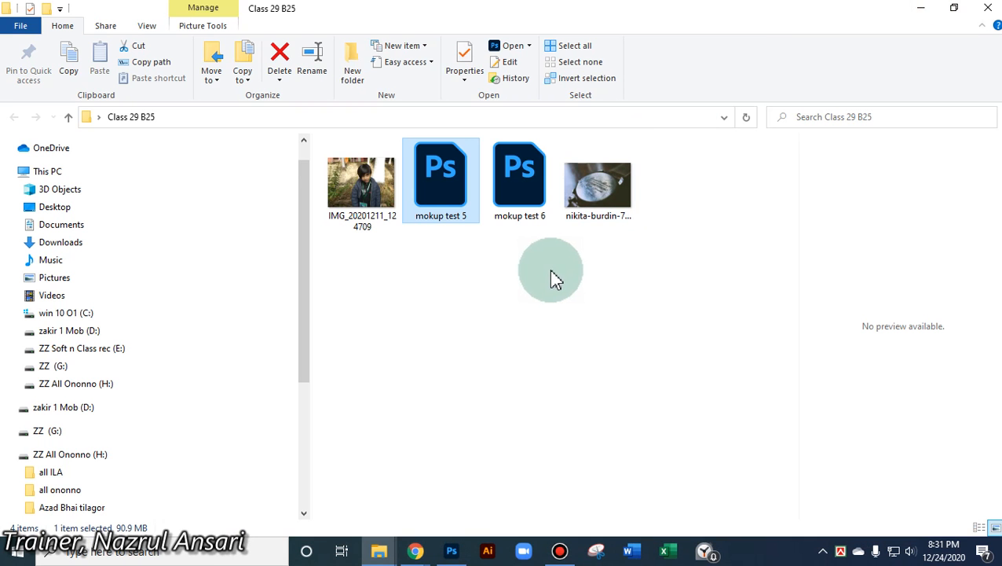
pyautogui.doubleClick(525, 208)
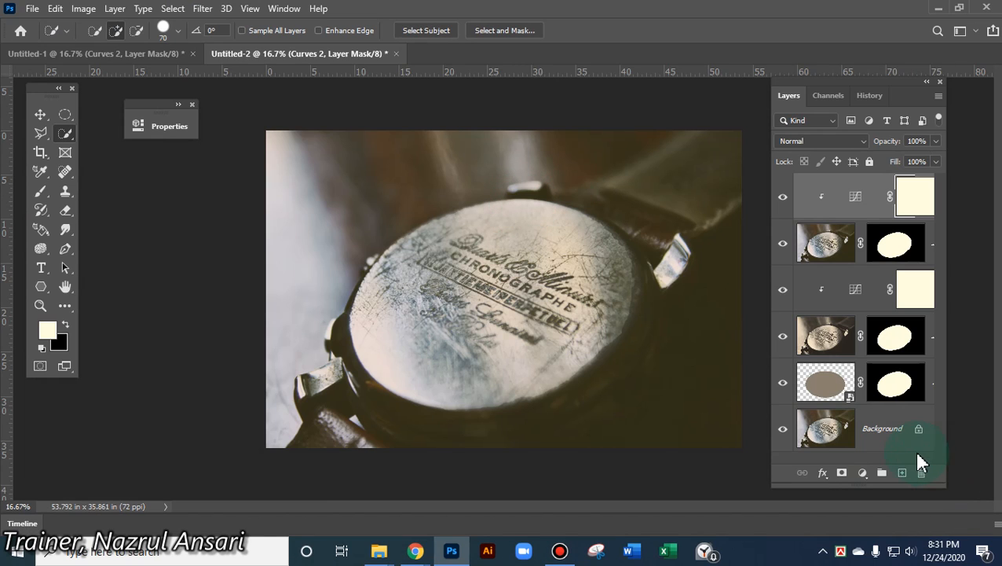
pyautogui.doubleClick(851, 395)
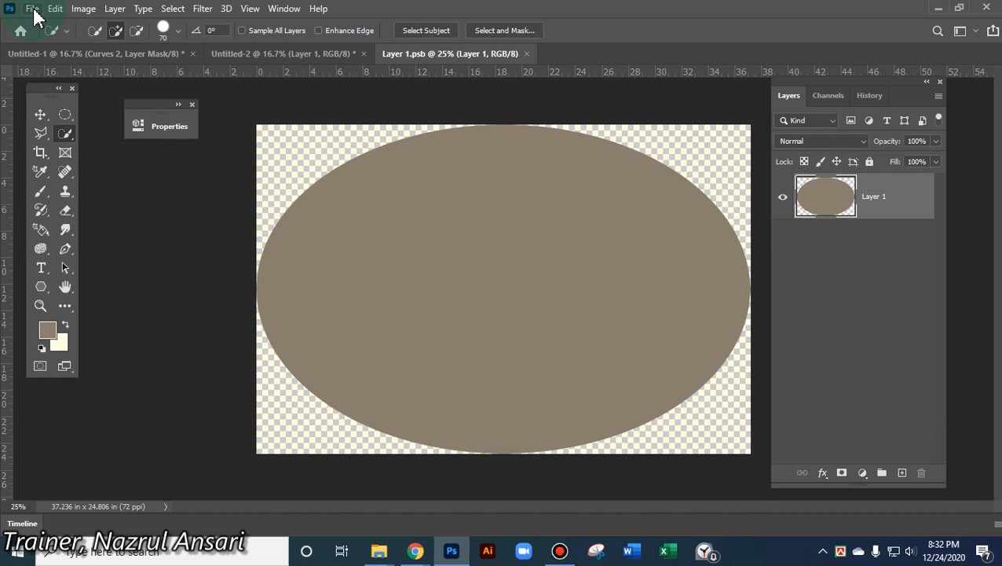
# Switch to Chrome to check the Google Meet call, and return to Photoshop
pyautogui.click(419, 558)
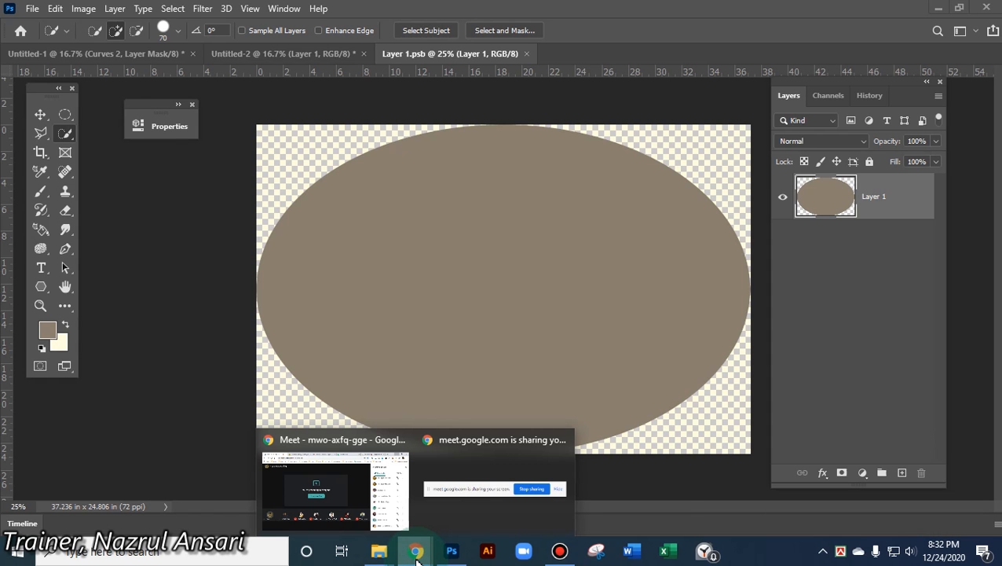
pyautogui.click(378, 490)
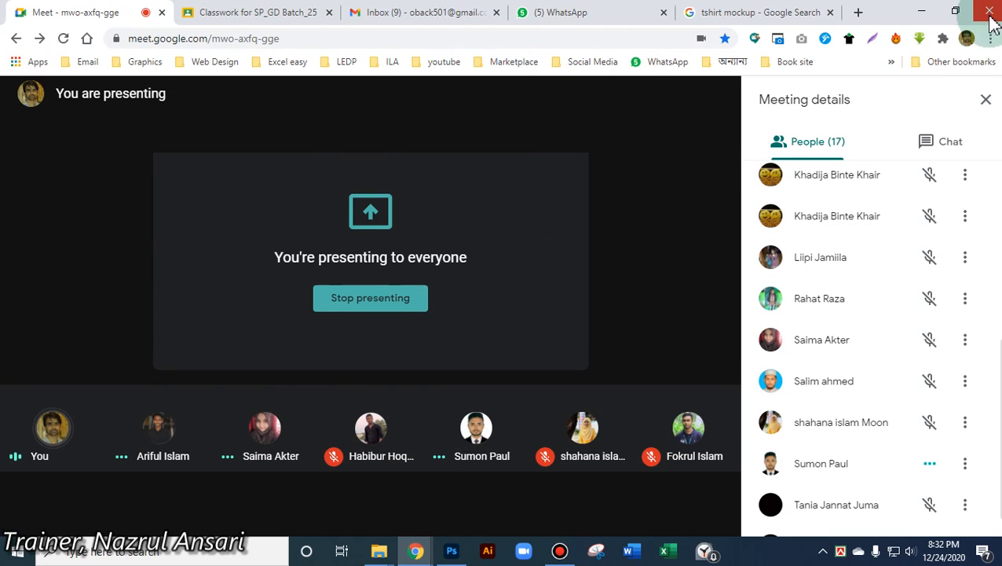
pyautogui.click(925, 13)
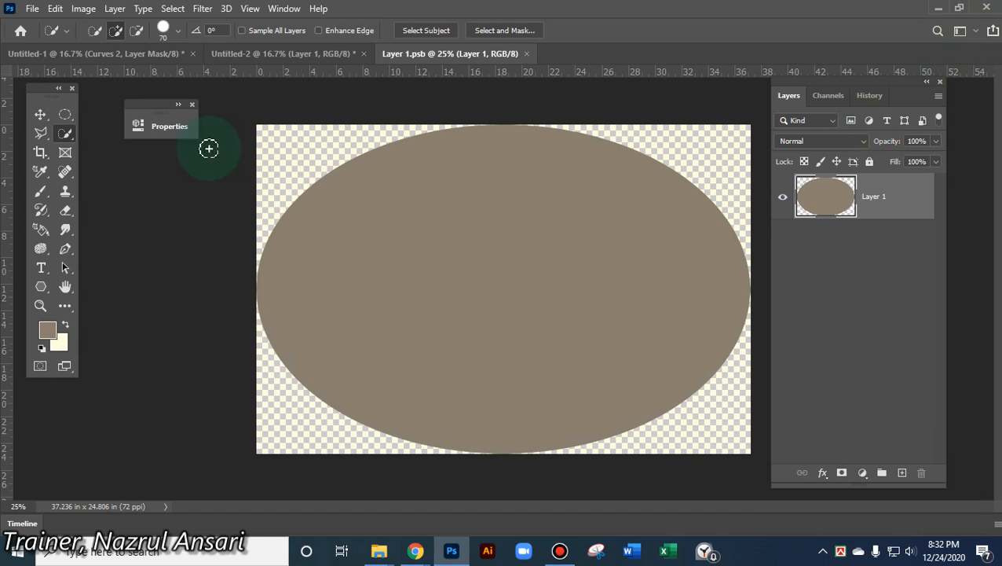
# Place the photo IMG_20201211_124709 as an embedded image and enlarge and reposition it to cover the smart object's whole canvas
pyautogui.click(33, 13)
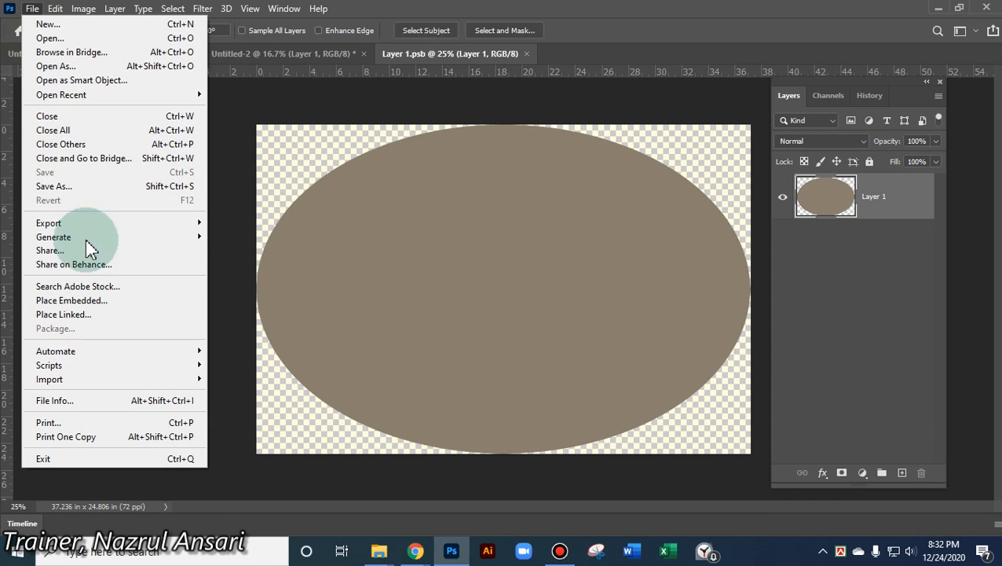
pyautogui.click(79, 302)
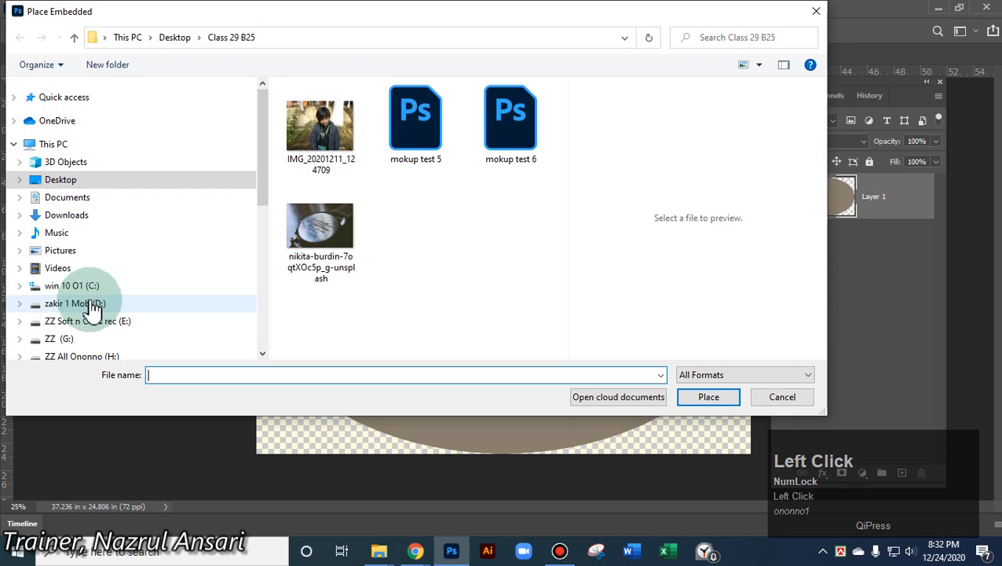
pyautogui.doubleClick(330, 126)
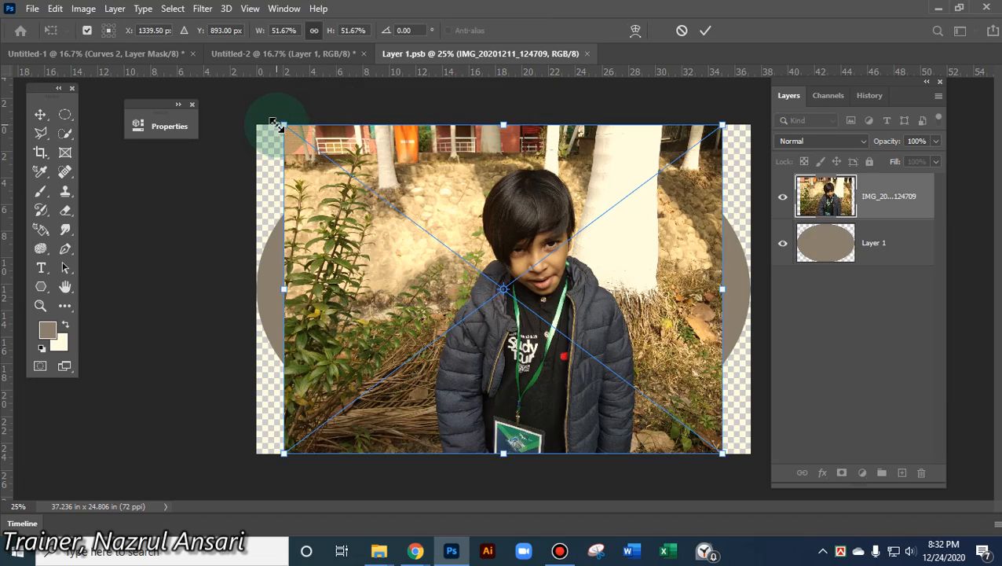
pyautogui.moveTo(275, 124); pyautogui.dragTo(82, 70)
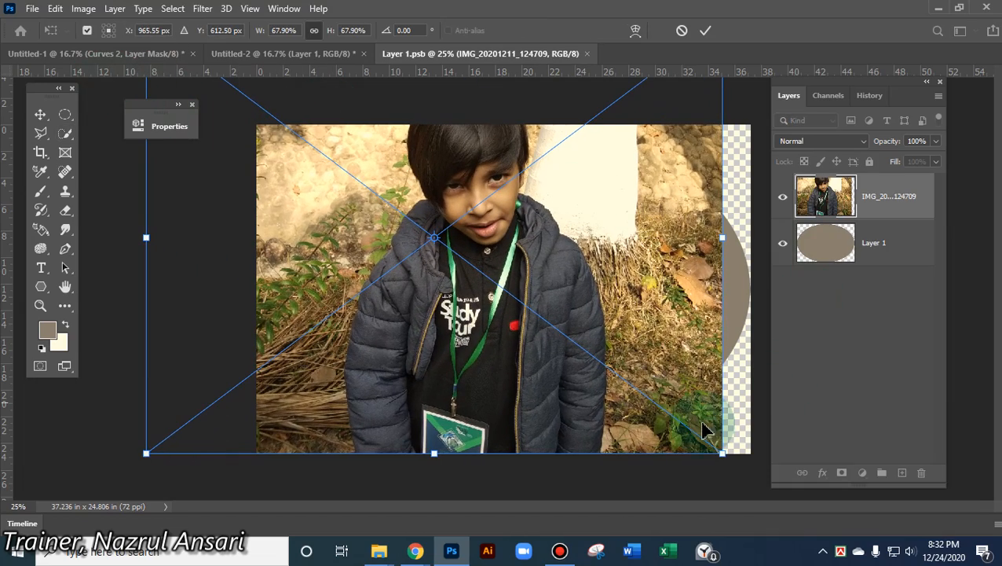
pyautogui.moveTo(721, 452); pyautogui.dragTo(901, 534)
pyautogui.moveTo(599, 250); pyautogui.dragTo(583, 308)
pyautogui.click(704, 30)
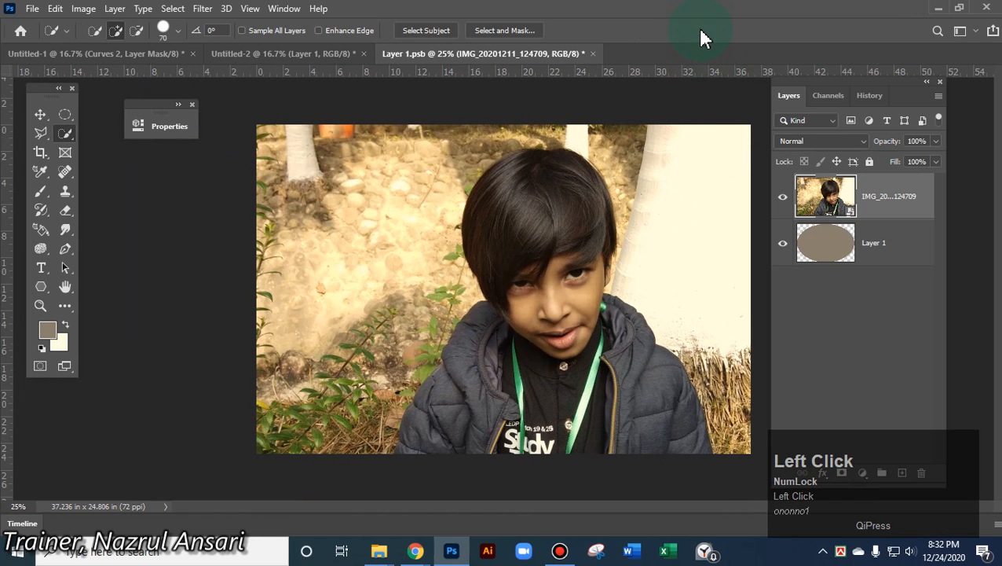
# Save and close the smart object's contents, and close Untitled-2 without saving
pyautogui.click(33, 8)
pyautogui.click(55, 173)
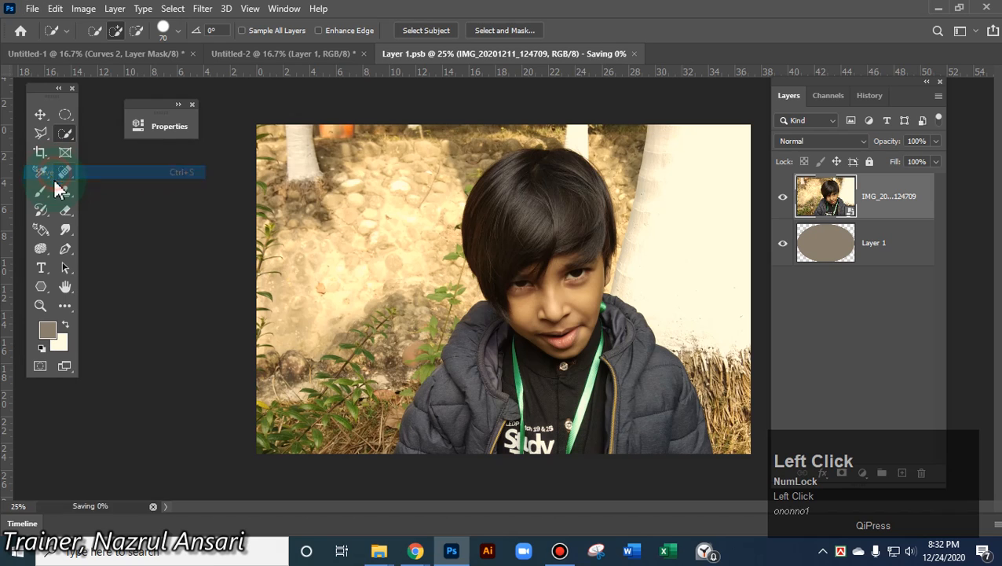
pyautogui.click(587, 53)
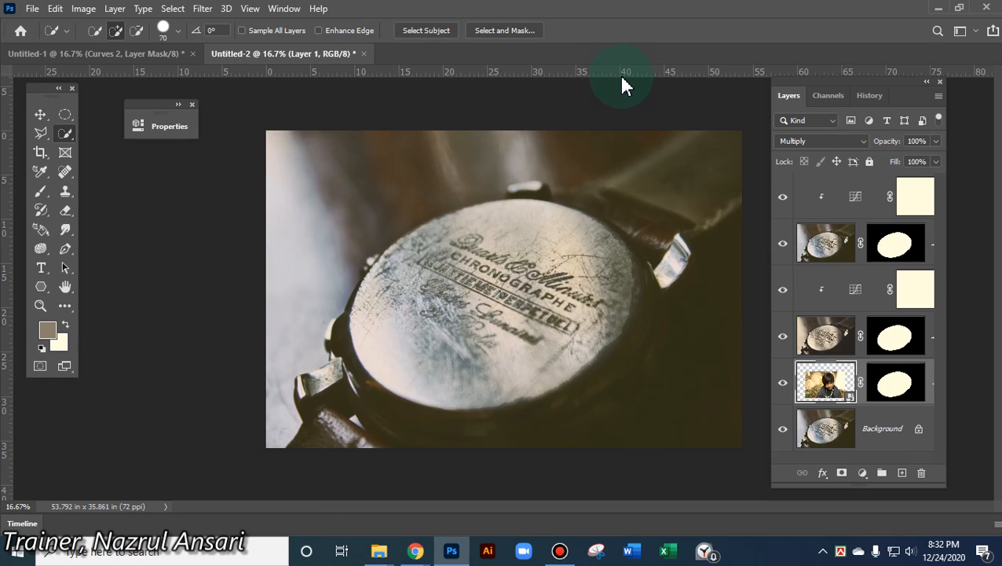
pyautogui.click(366, 54)
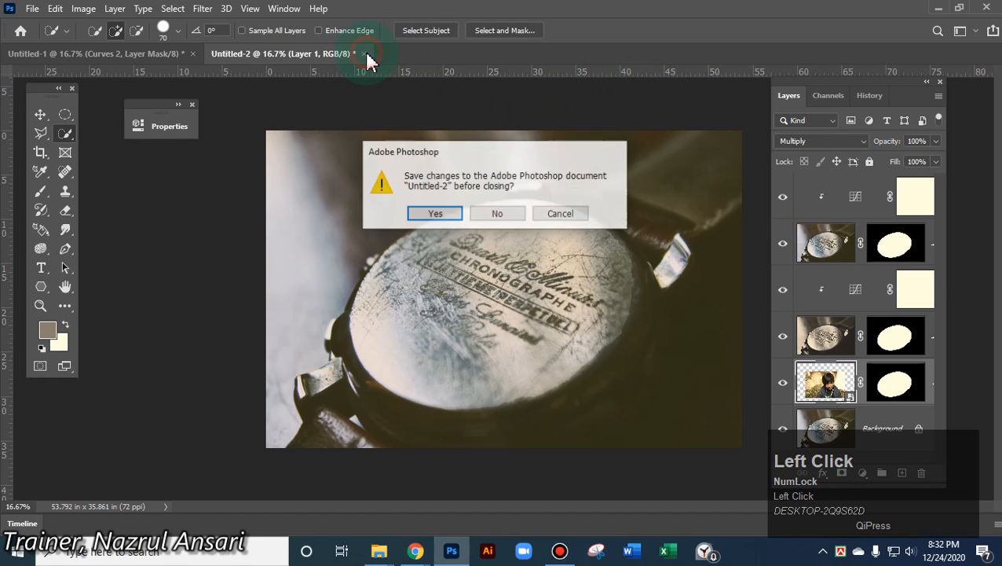
pyautogui.click(501, 214)
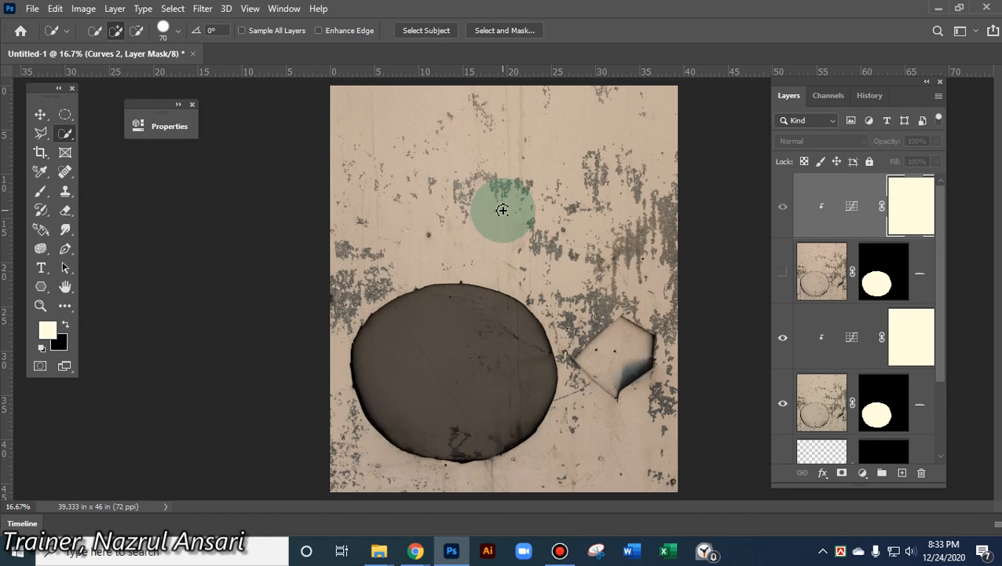
# Try reopening mokup test 6.psdt from the recent files, and open it from the Class 29 B25 folder instead
pyautogui.click(32, 9)
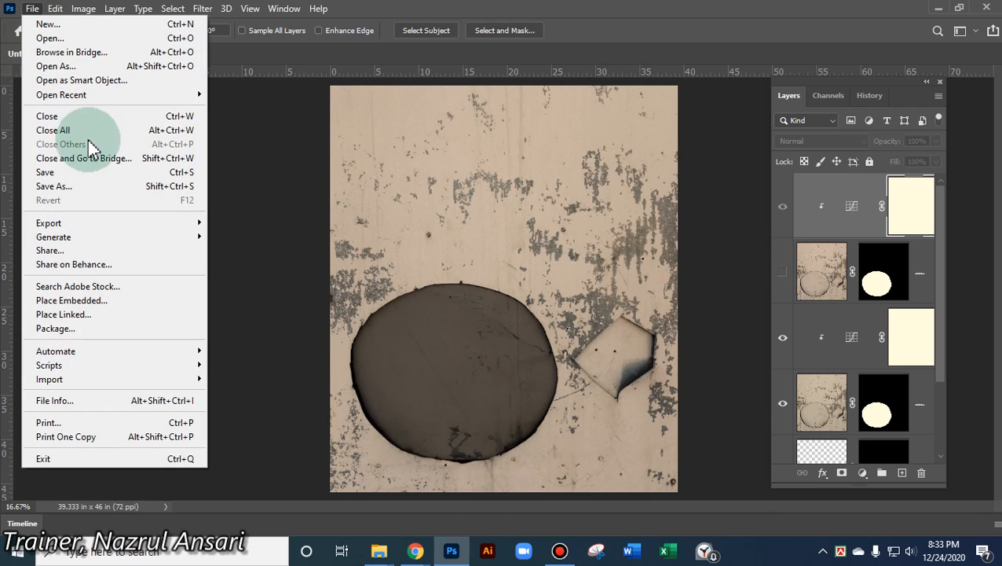
pyautogui.moveTo(67, 96)
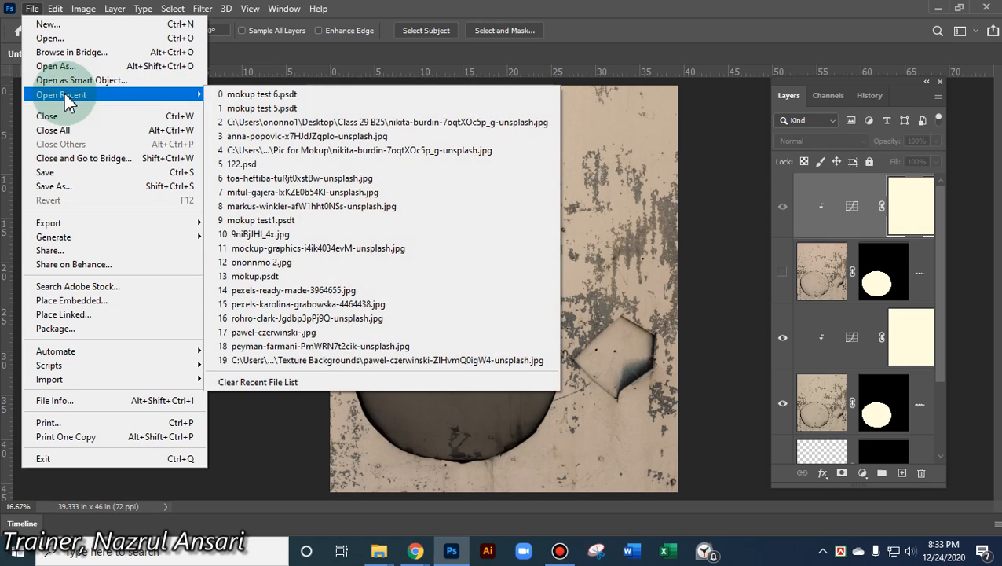
pyautogui.click(250, 94)
pyautogui.click(503, 211)
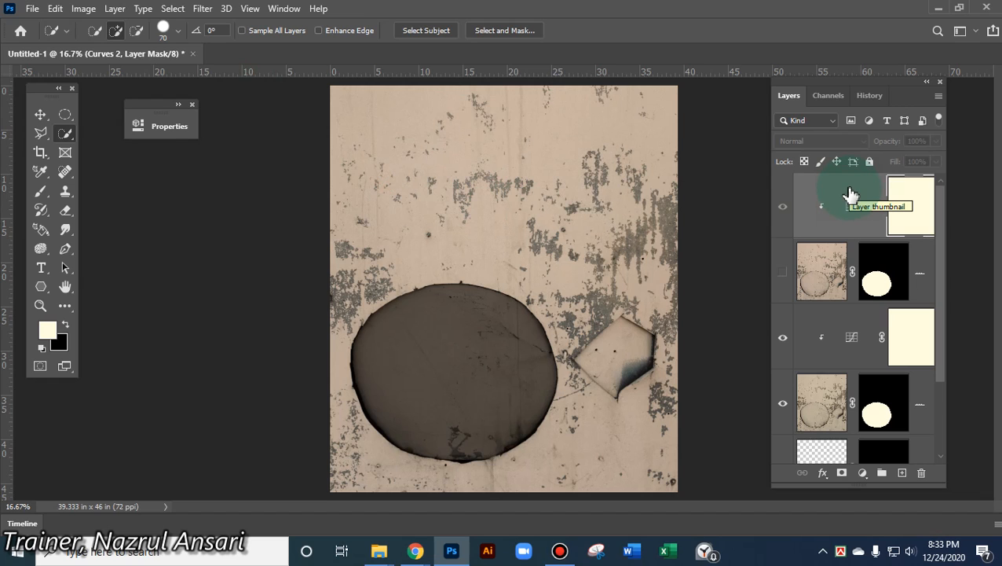
pyautogui.click(936, 10)
pyautogui.doubleClick(536, 206)
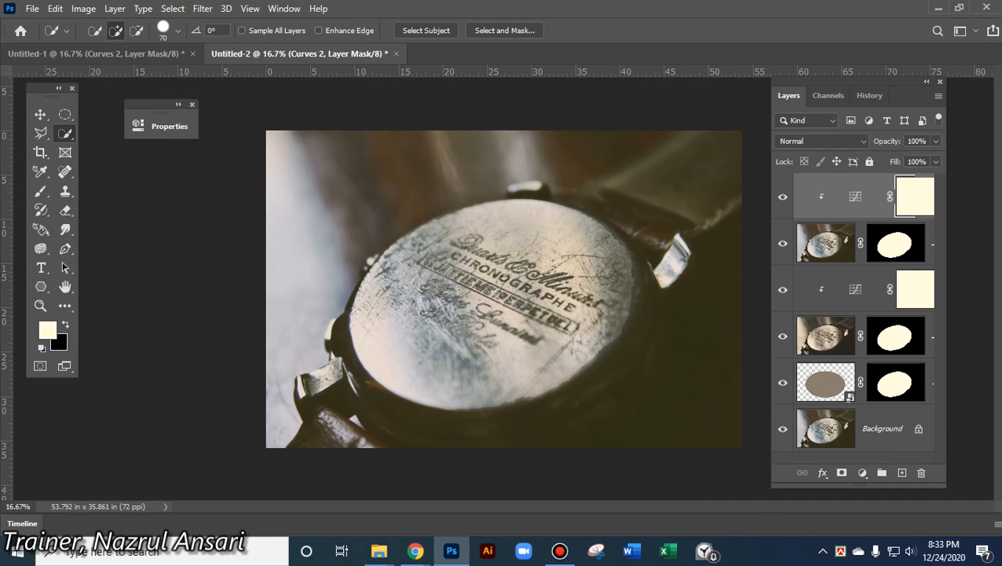
# Compare with Untitled-1's layers, and examine the layer masks of the watch layers and the placeholder in Untitled-2
pyautogui.click(91, 56)
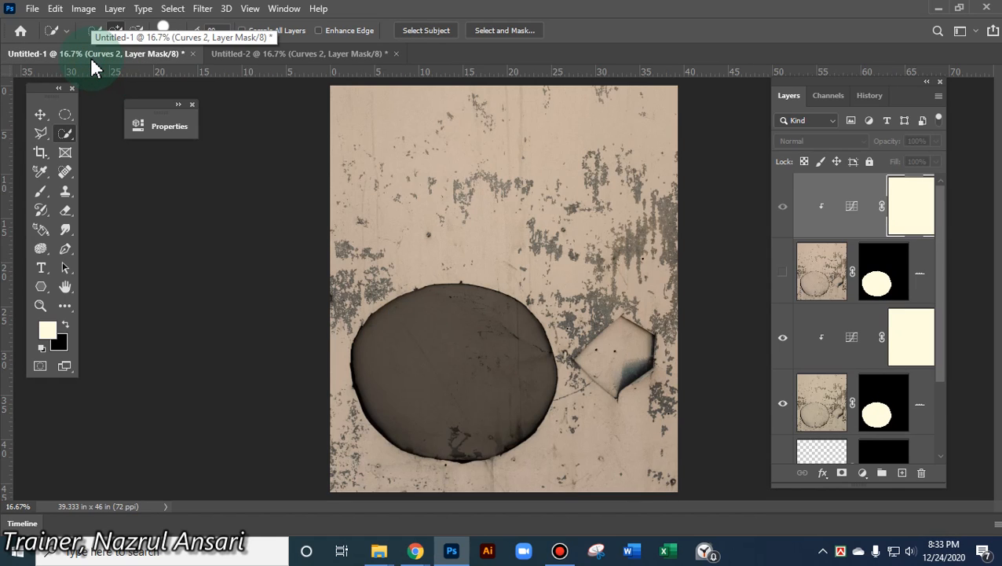
pyautogui.click(284, 58)
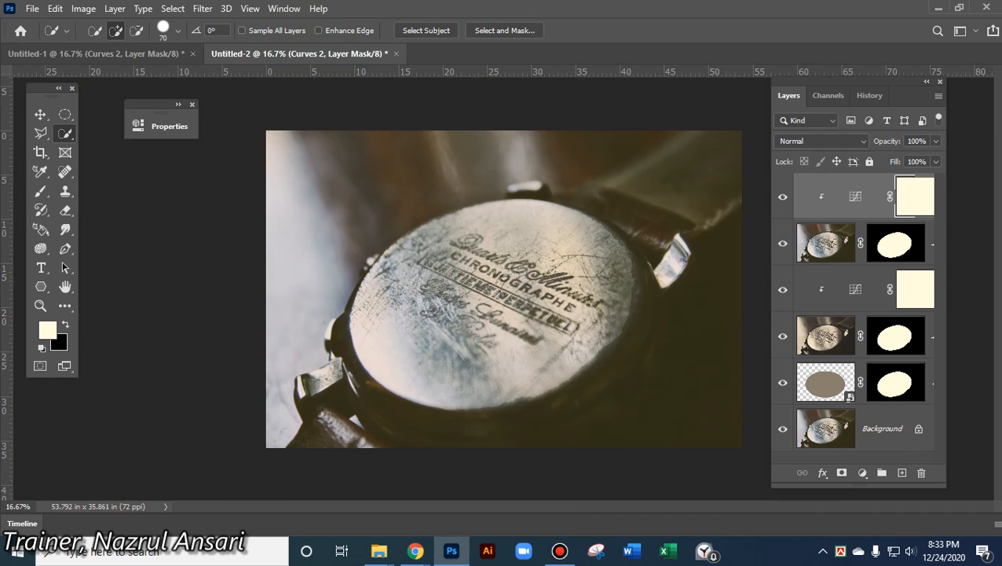
pyautogui.click(842, 347)
pyautogui.click(910, 340)
pyautogui.click(898, 385)
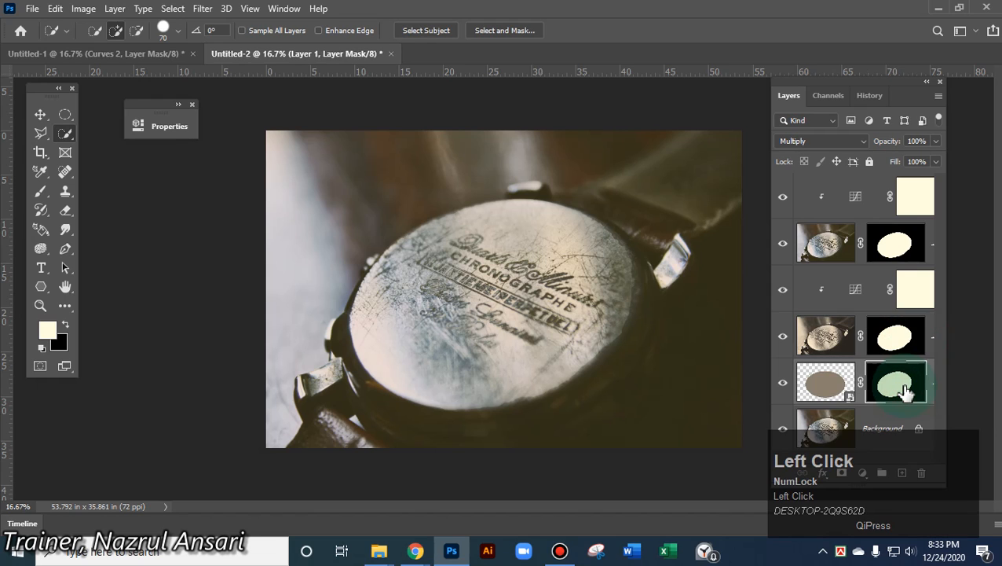
pyautogui.click(899, 243)
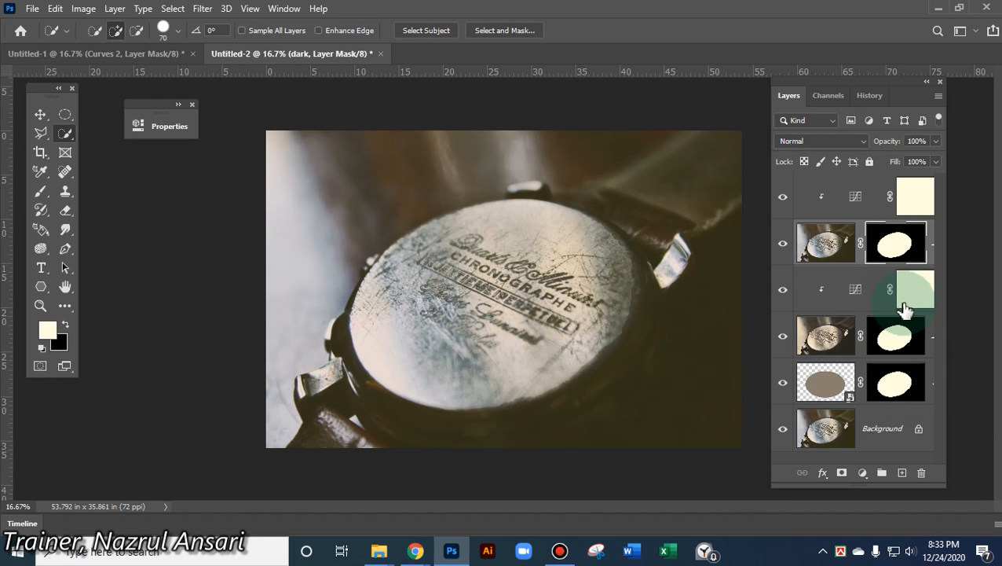
pyautogui.click(900, 383)
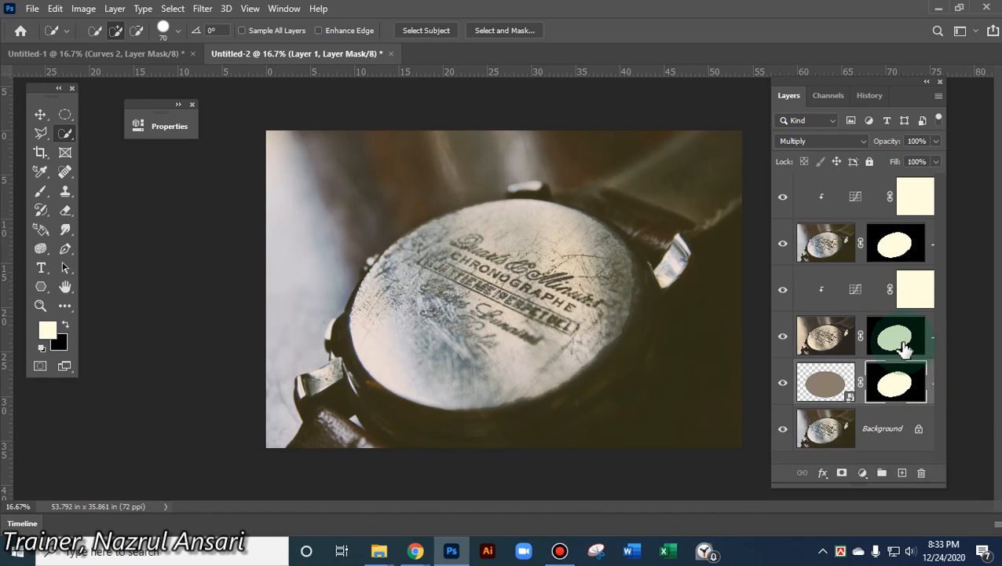
# Inspect the light layer's mask and the dark layer in Untitled-2, and hide the dark layer
pyautogui.click(903, 348)
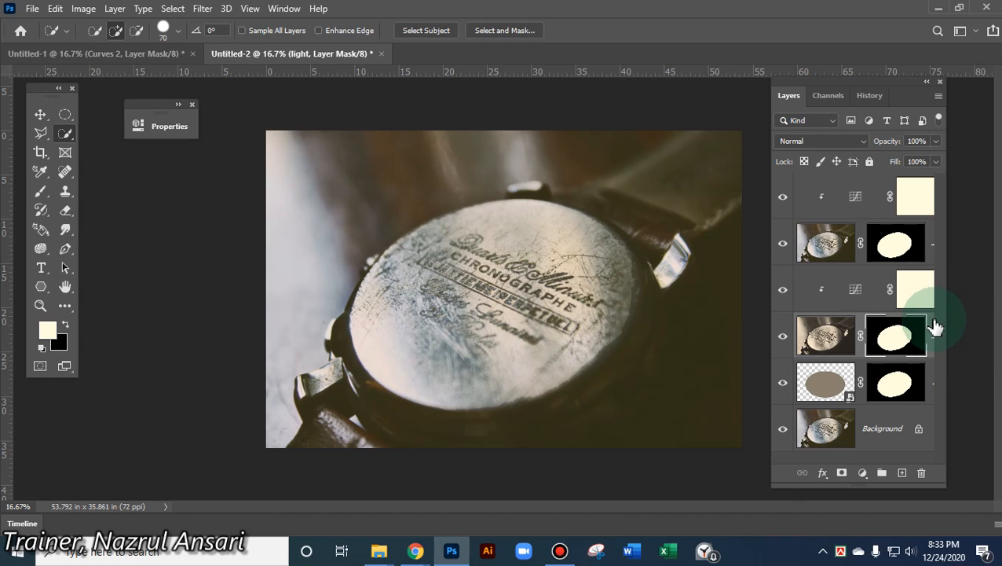
pyautogui.click(831, 248)
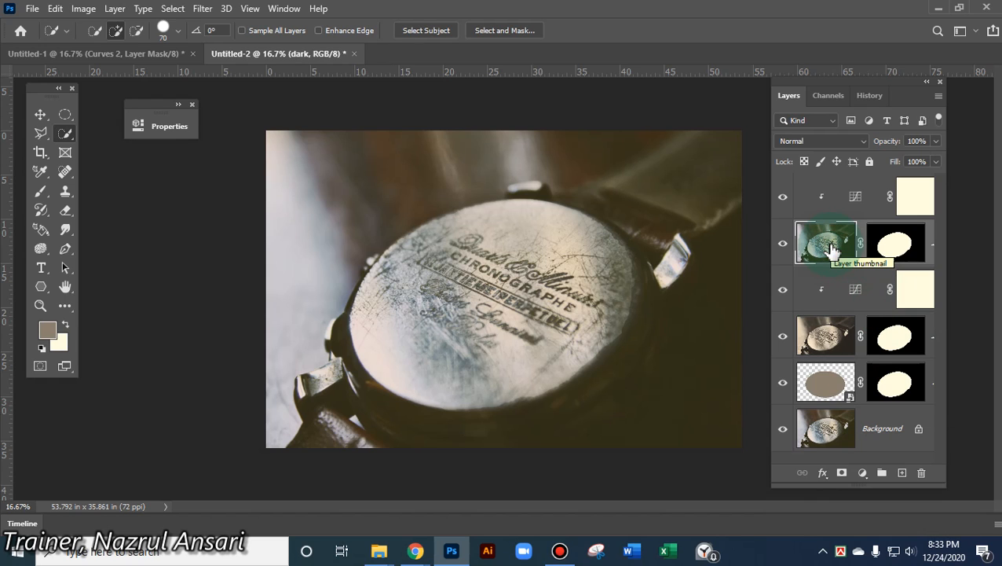
pyautogui.click(783, 243)
pyautogui.click(809, 249)
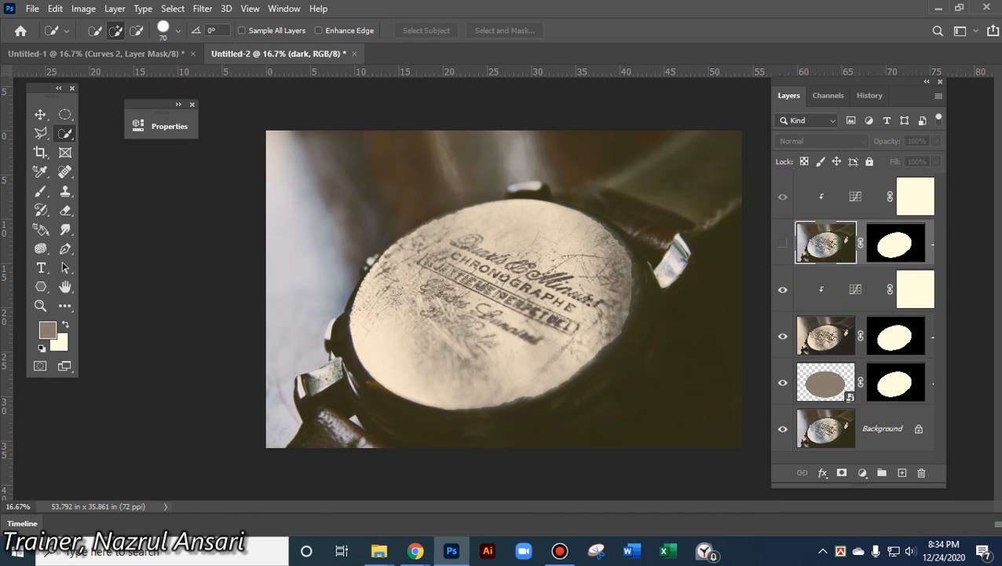
# Go through Untitled-1's layer stack and show the hidden wall layer beneath the topmost Curves adjustment
pyautogui.click(149, 53)
pyautogui.moveTo(945, 286); pyautogui.dragTo(955, 372)
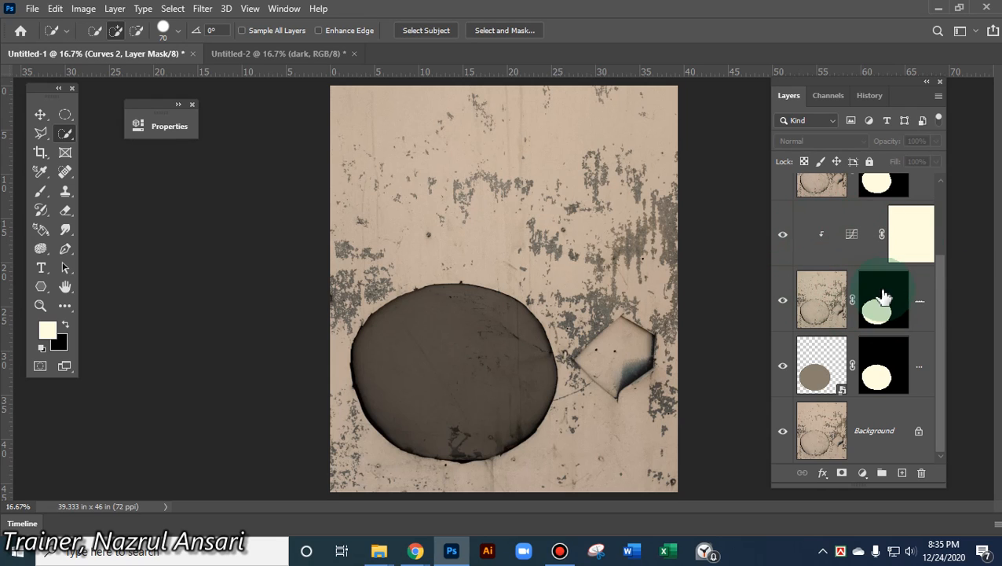
pyautogui.moveTo(939, 294); pyautogui.dragTo(940, 223)
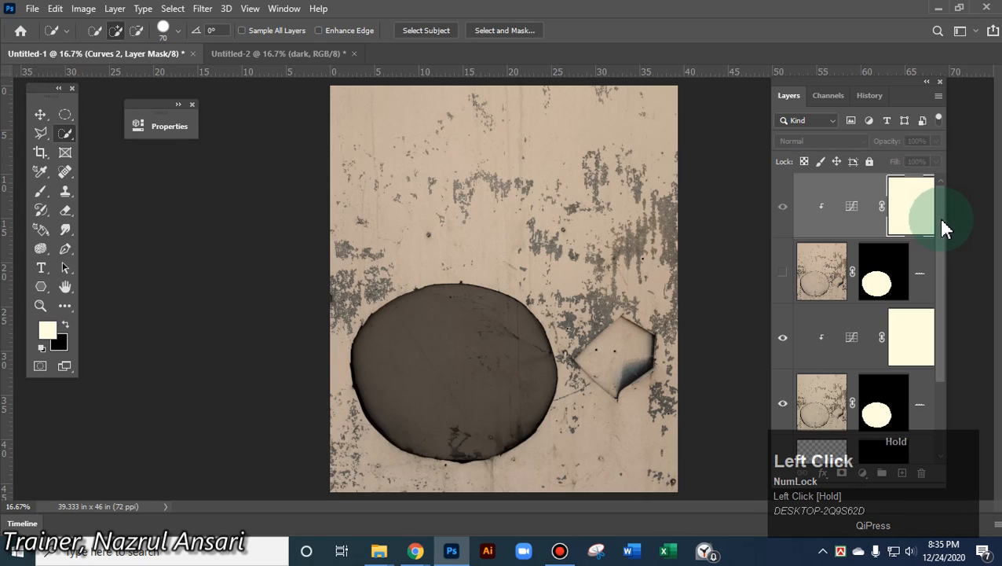
pyautogui.moveTo(947, 221); pyautogui.dragTo(947, 238)
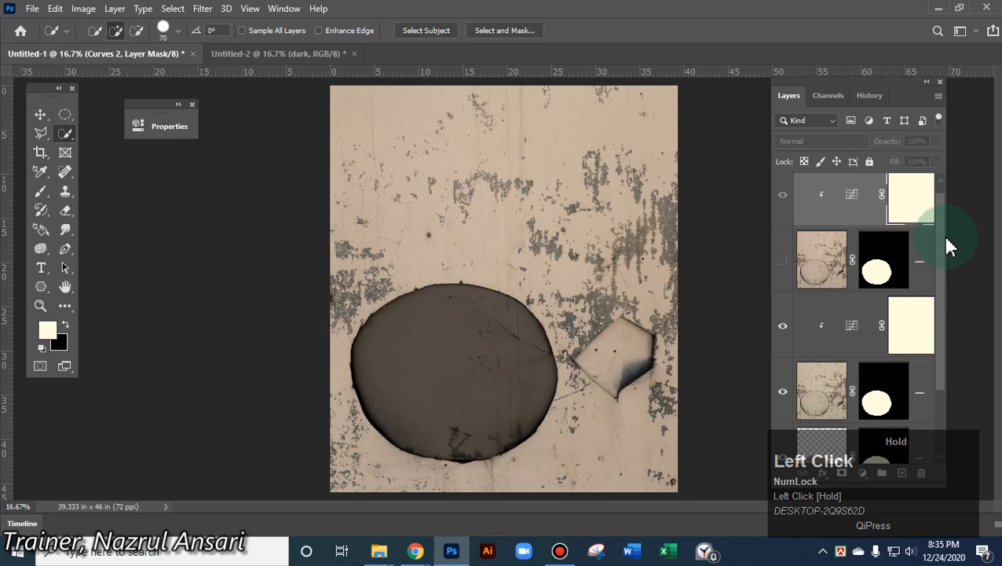
pyautogui.click(782, 260)
pyautogui.moveTo(941, 314); pyautogui.dragTo(942, 416)
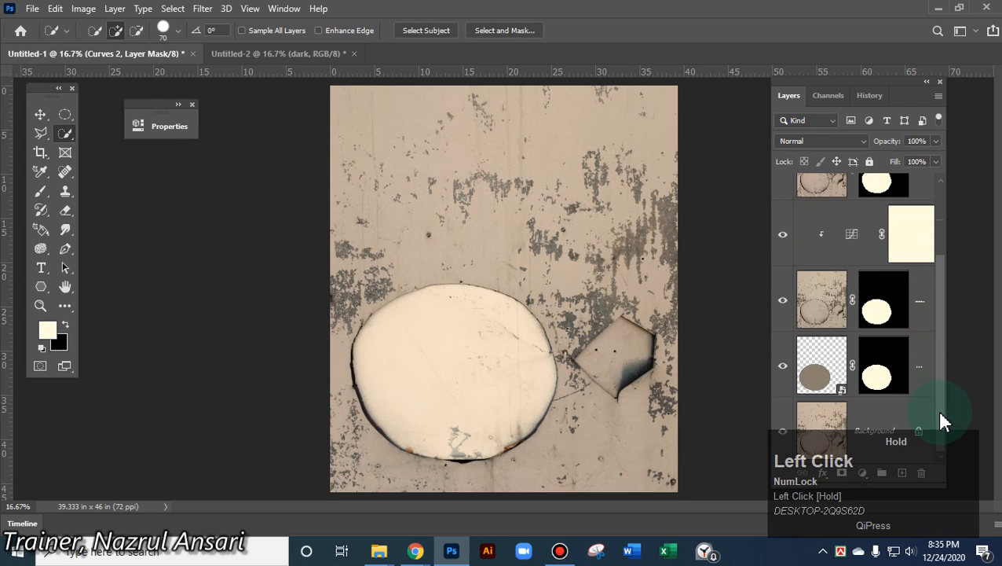
# Open Untitled-1's placeholder smart object, place IMG_20201211_124709 as an embedded image, and scale it to about 55.88% to cover the canvas
pyautogui.doubleClick(842, 397)
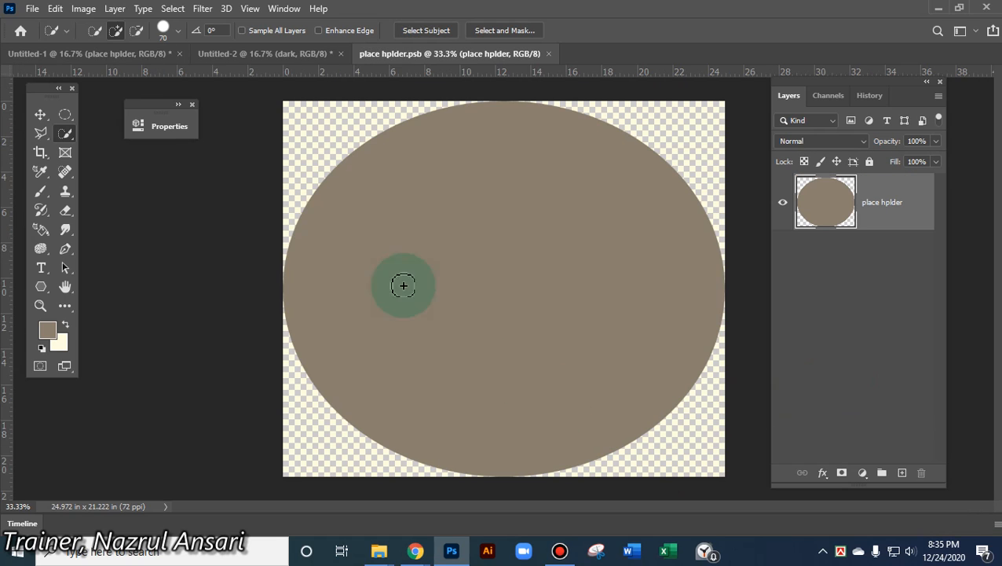
pyautogui.click(32, 9)
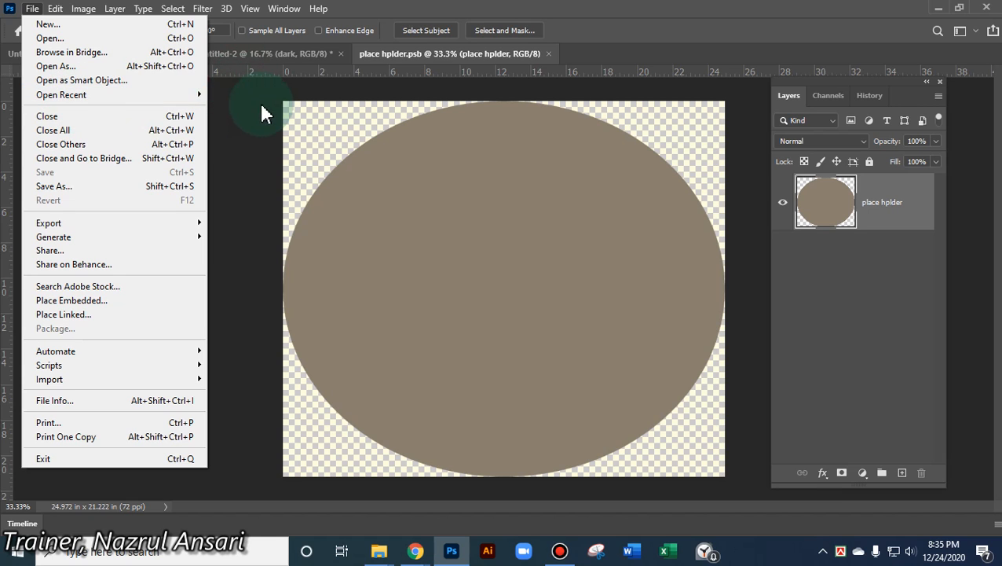
pyautogui.click(90, 301)
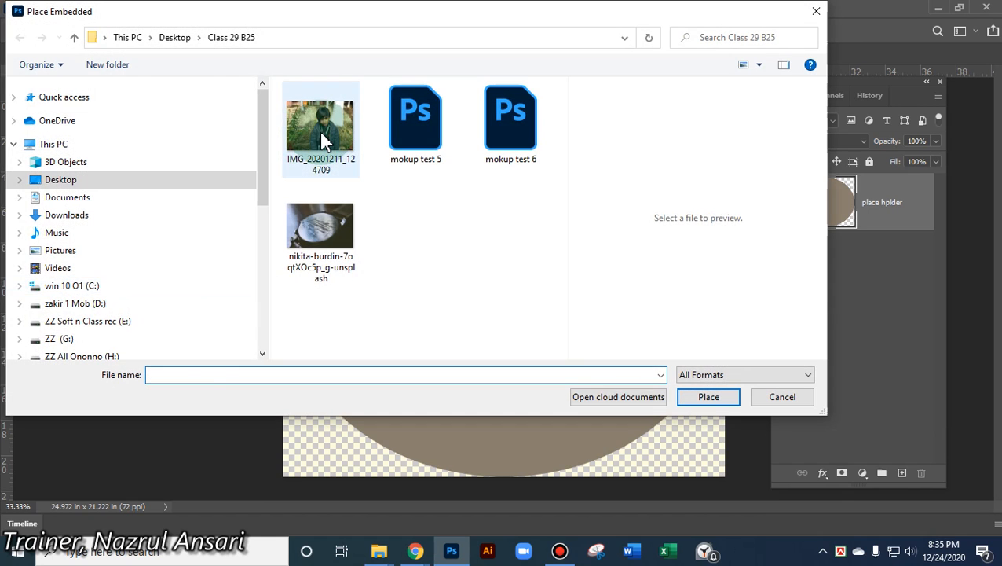
pyautogui.doubleClick(320, 127)
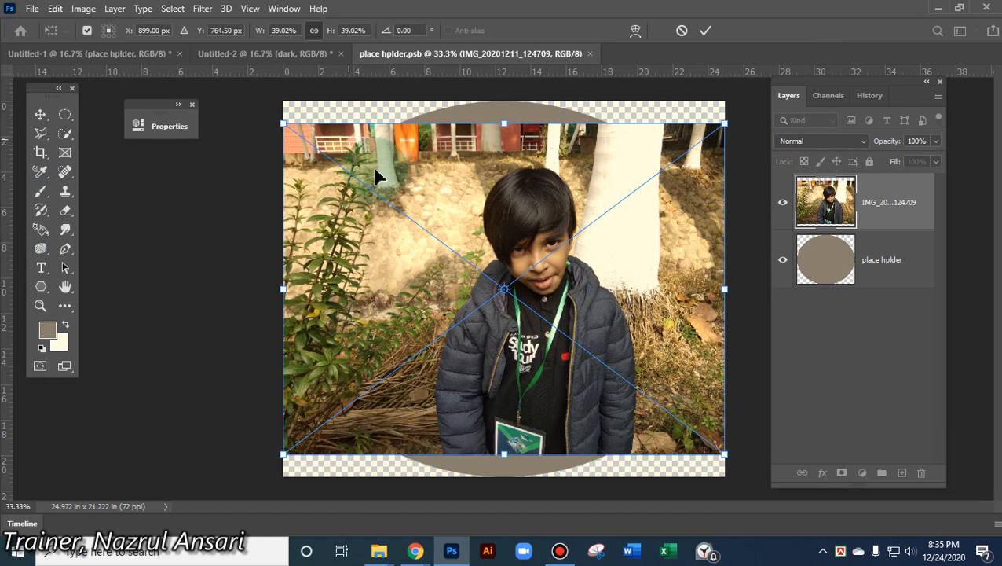
pyautogui.moveTo(283, 123); pyautogui.dragTo(47, 19)
pyautogui.moveTo(494, 192); pyautogui.dragTo(547, 265)
pyautogui.click(707, 31)
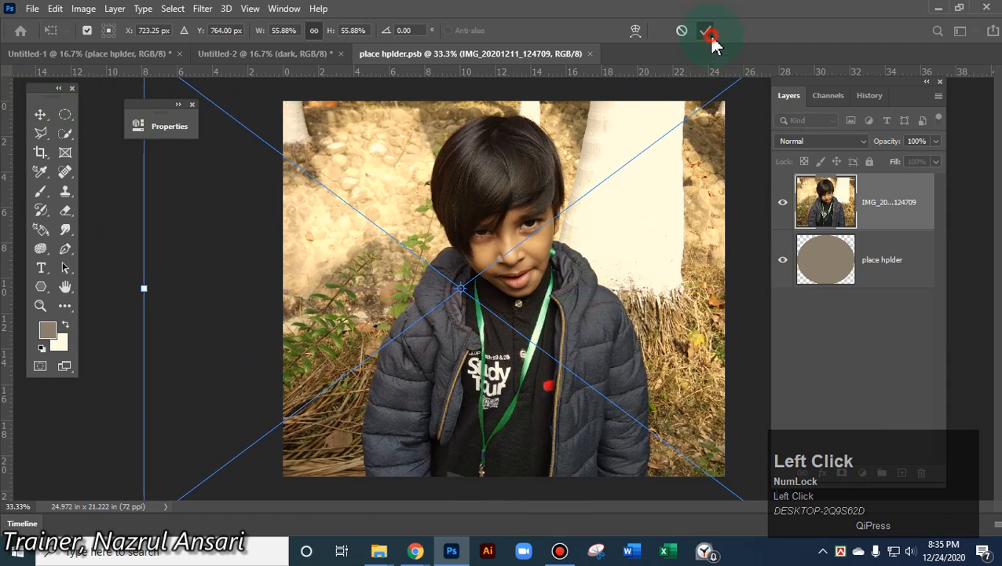
# Save the placeholder smart object's contents and return to Untitled-1
pyautogui.click(55, 9)
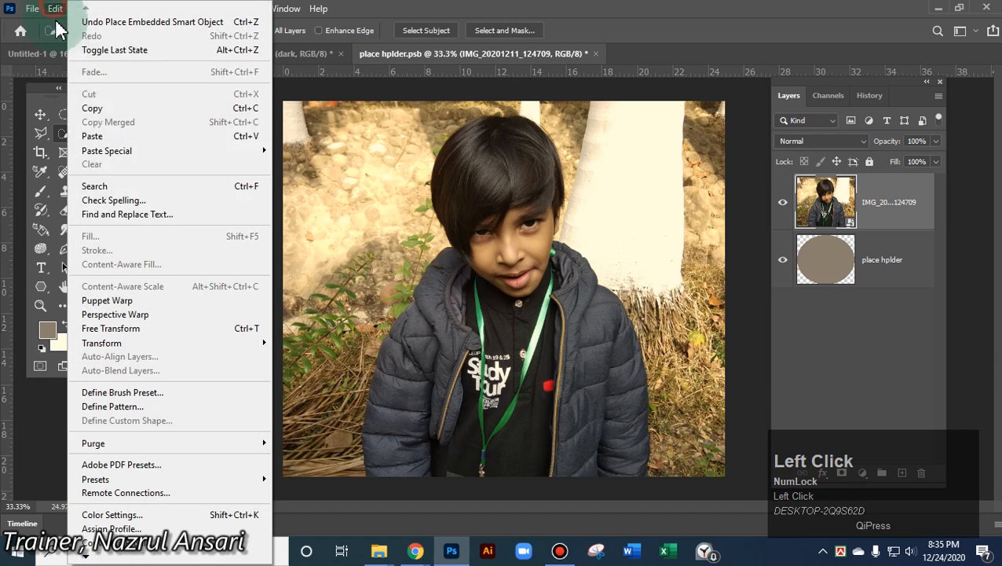
pyautogui.moveTo(32, 8)
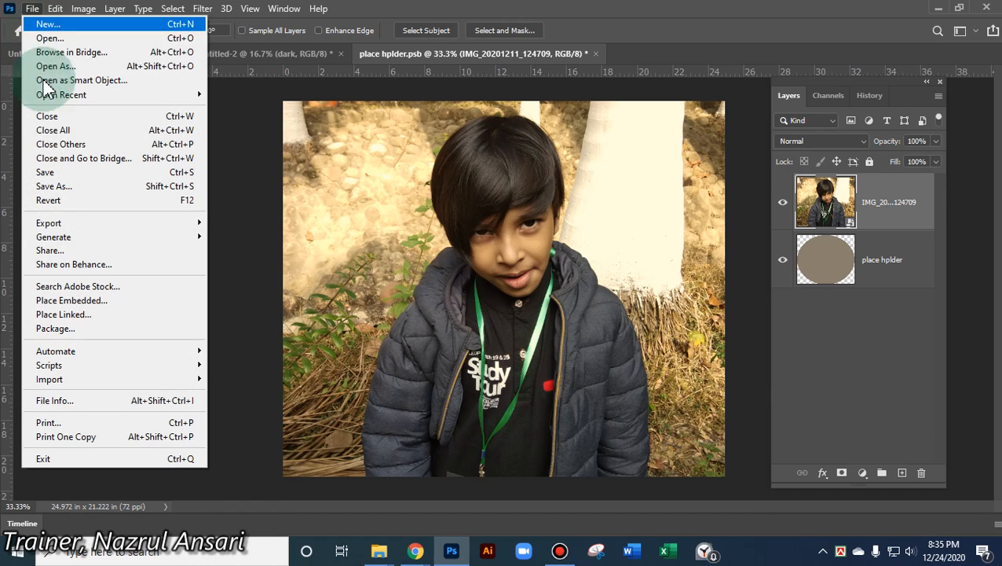
pyautogui.click(79, 172)
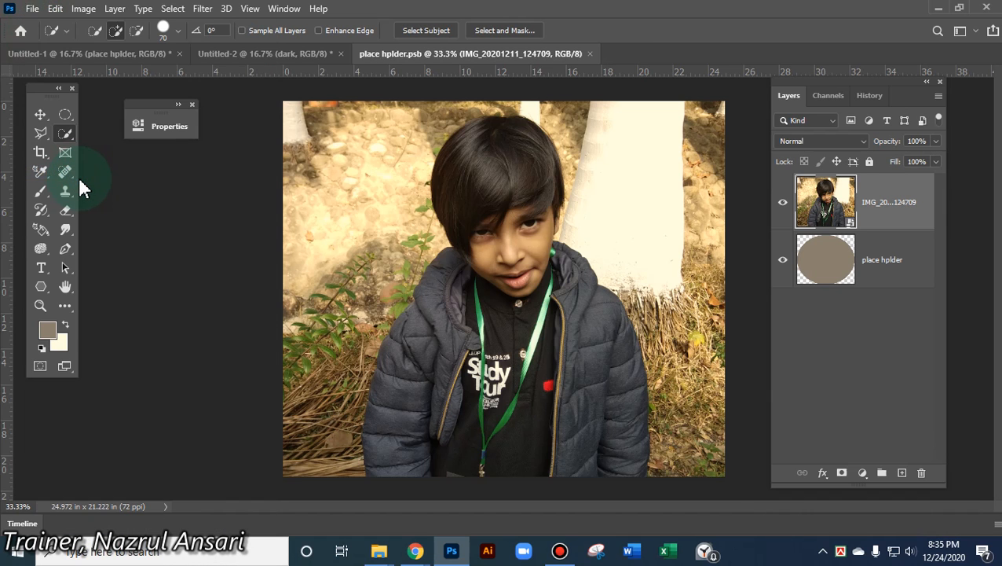
pyautogui.click(225, 52)
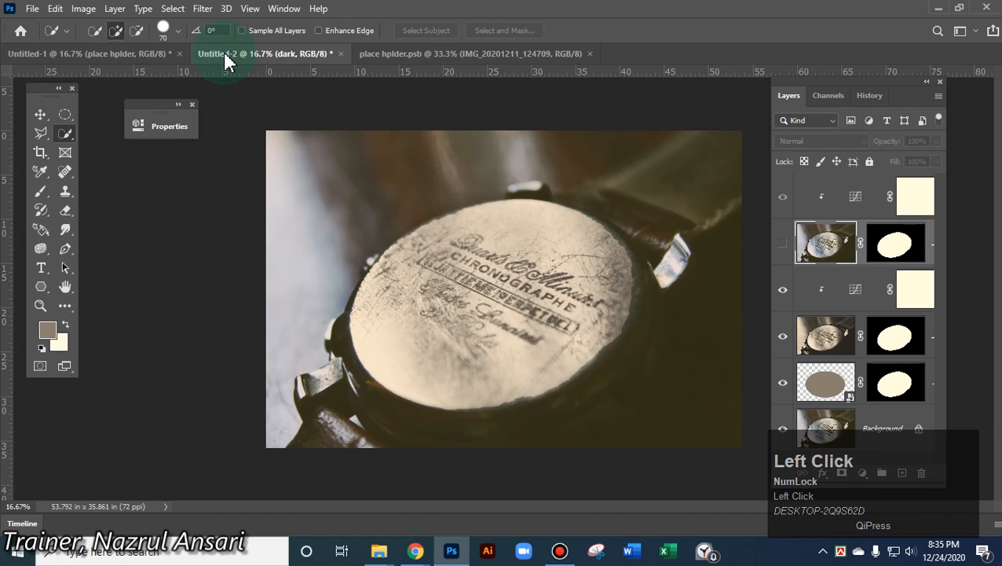
pyautogui.click(123, 54)
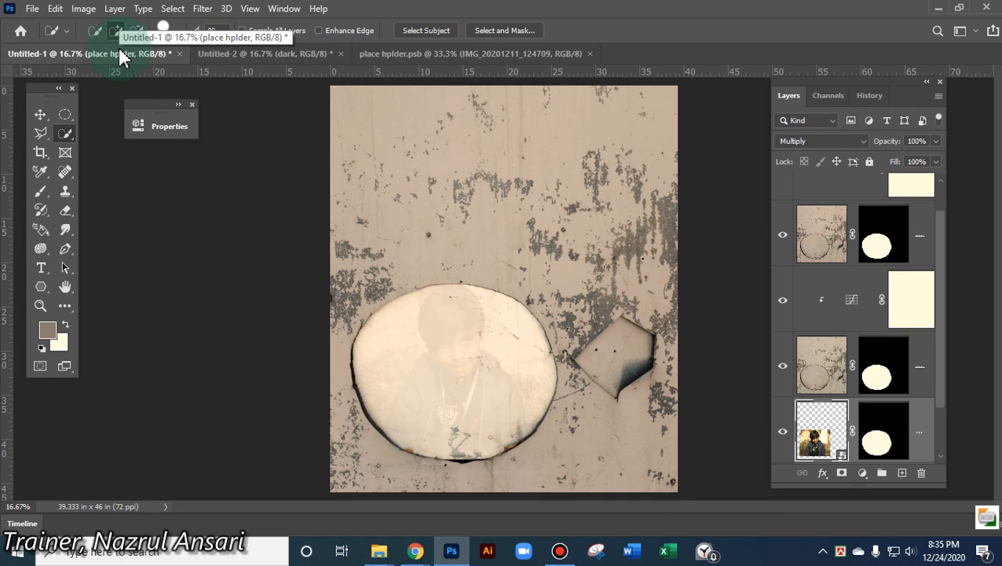
# Compare the photo's appearance in Untitled-1 with the two masked wall layers and the lower Curves adjustment shown and hidden
pyautogui.click(783, 235)
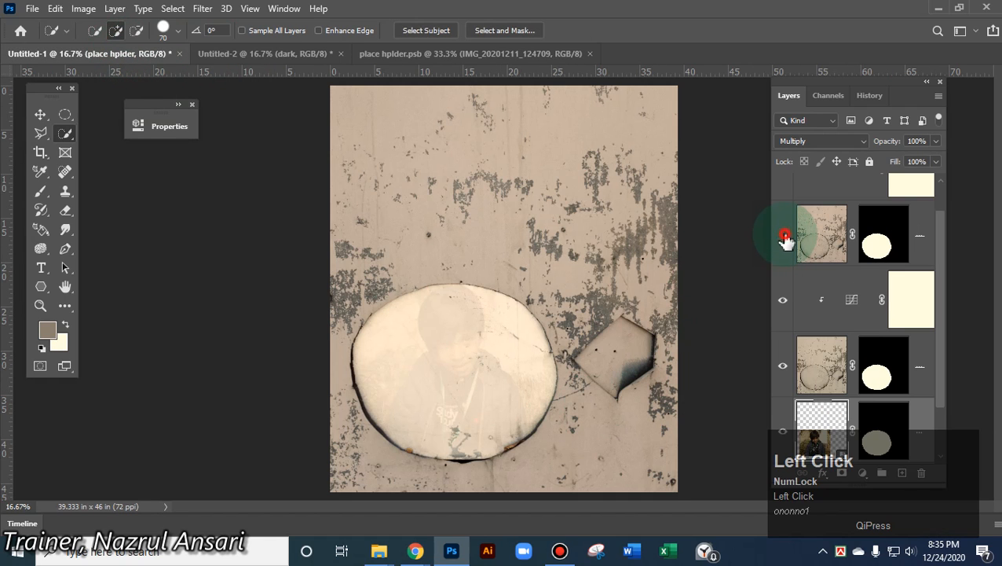
pyautogui.click(784, 235)
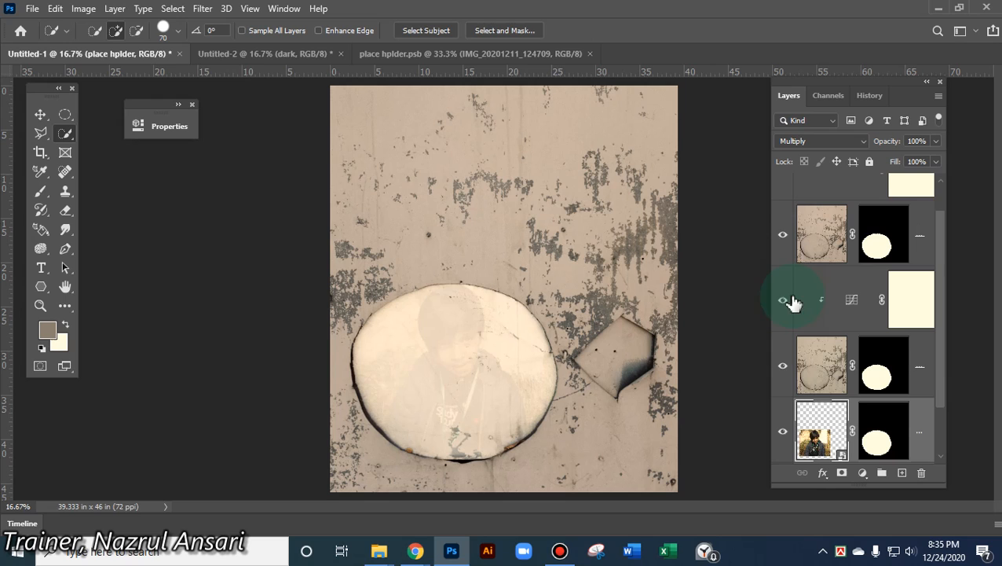
pyautogui.click(785, 234)
pyautogui.click(780, 367)
pyautogui.click(782, 367)
pyautogui.click(781, 368)
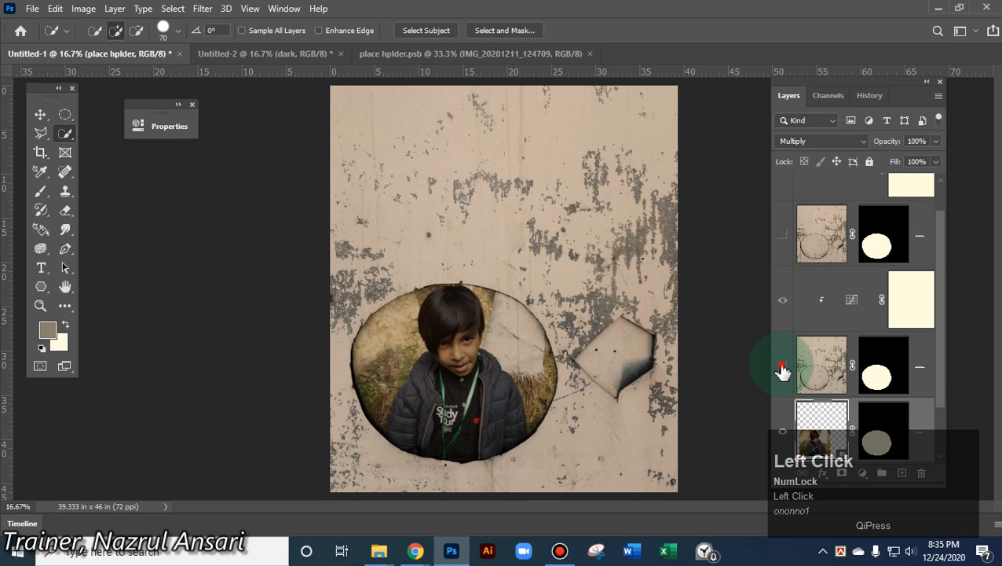
pyautogui.click(781, 367)
pyautogui.click(778, 303)
pyautogui.click(779, 302)
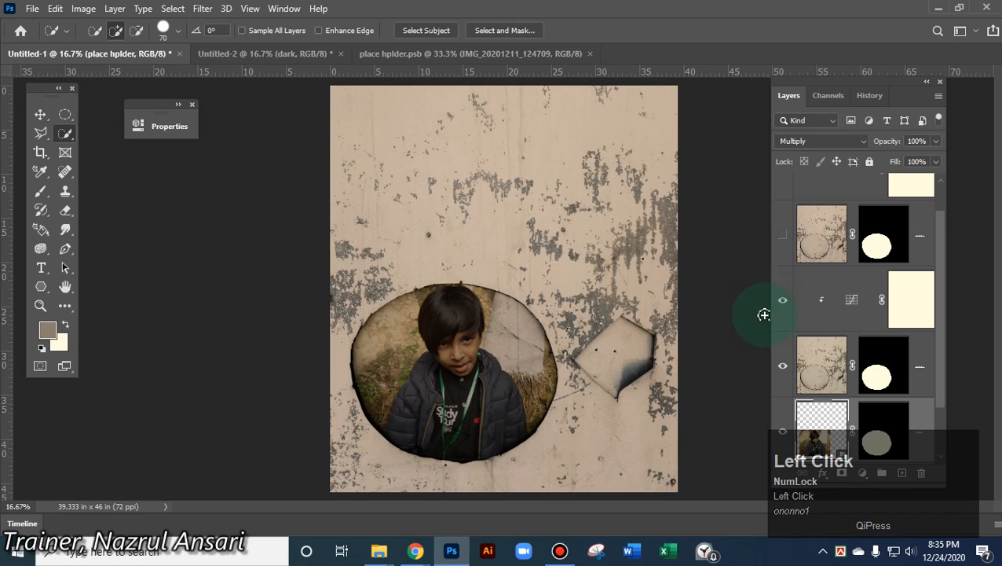
pyautogui.click(785, 236)
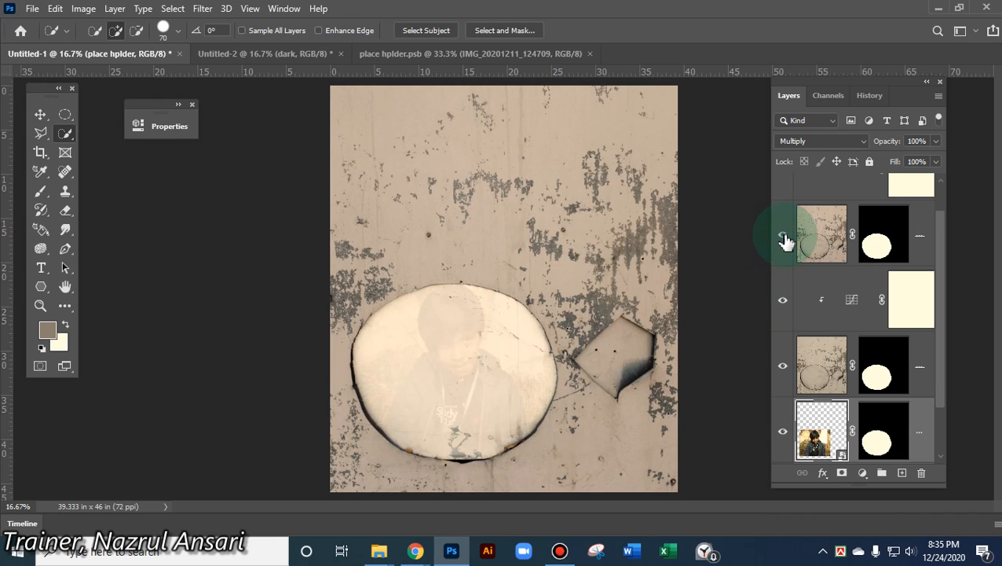
# Darken the topmost Curves adjustment in Untitled-1 by lowering its midtones and moving a darker-tone point to input 90, output 59
pyautogui.scroll(1, 855, 334)
pyautogui.doubleClick(856, 204)
pyautogui.moveTo(297, 223); pyautogui.dragTo(321, 252)
pyautogui.moveTo(276, 274); pyautogui.dragTo(283, 281)
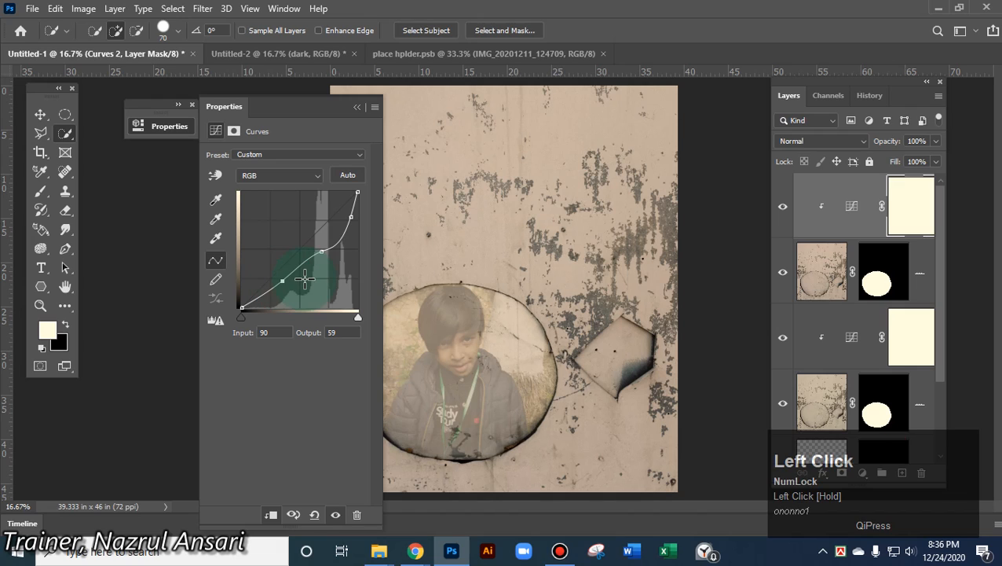
pyautogui.click(359, 107)
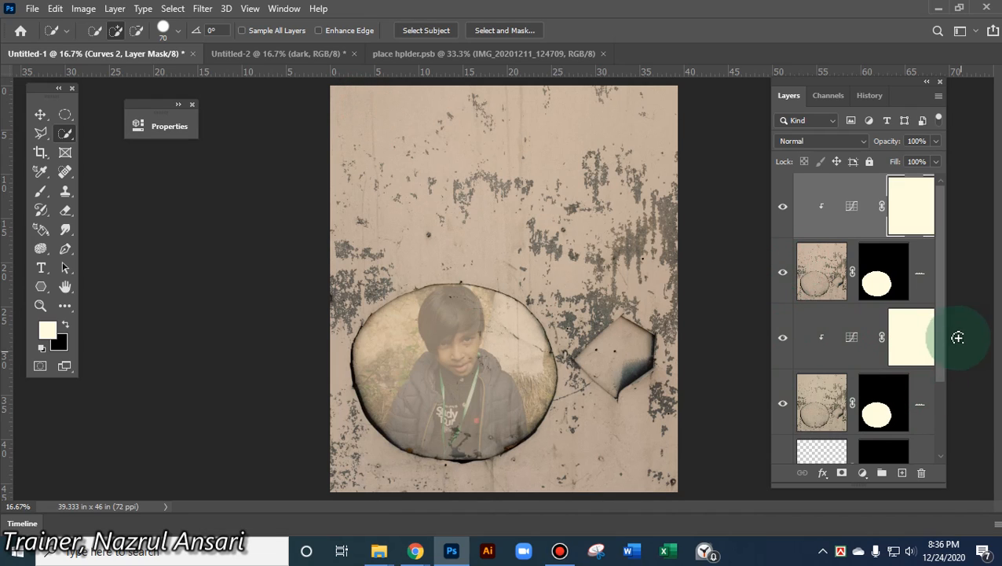
# Reopen the placeholder smart object in Untitled-1, review the placed photo, and close the smart object's contents
pyautogui.moveTo(937, 321); pyautogui.dragTo(960, 427)
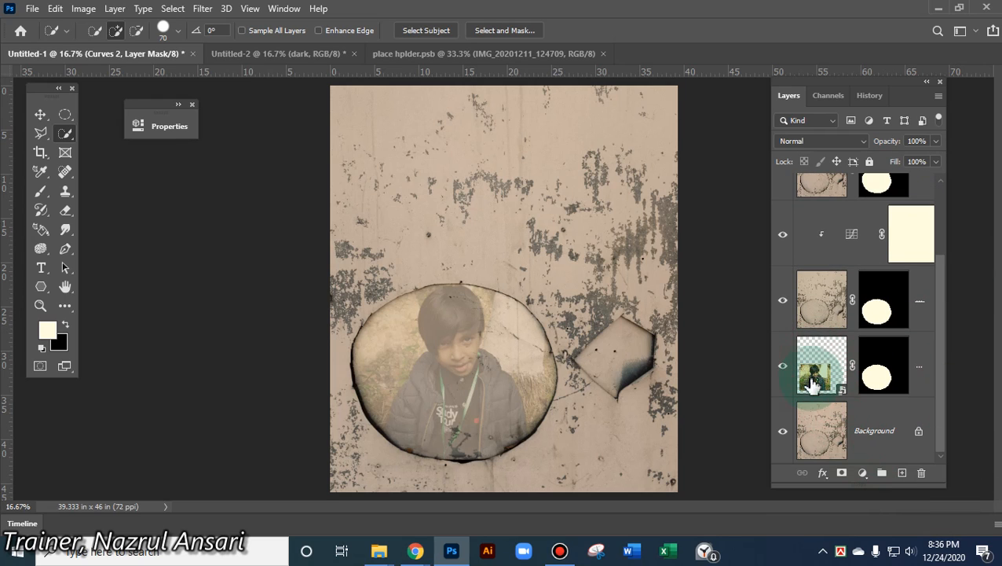
pyautogui.click(843, 395)
pyautogui.doubleClick(843, 395)
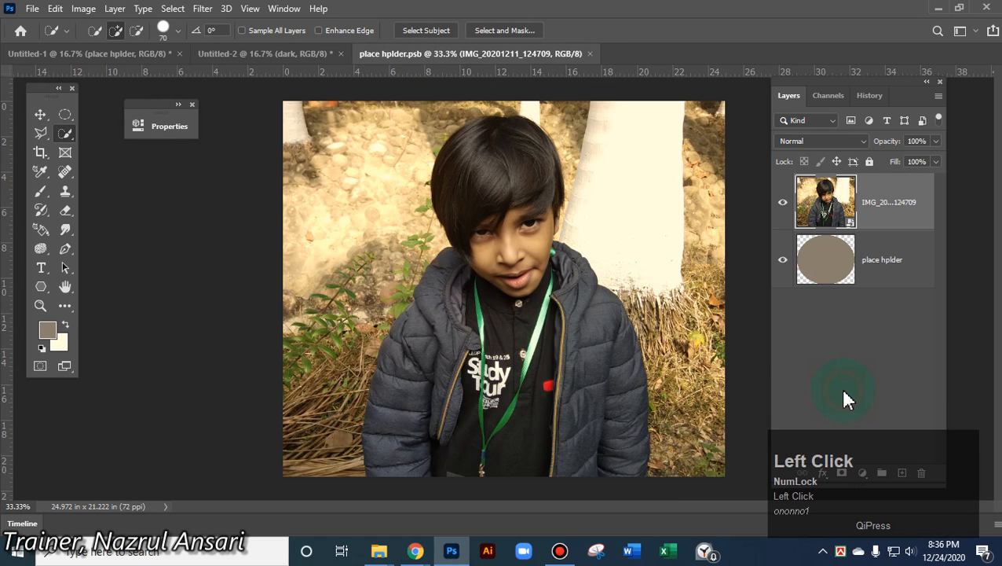
pyautogui.click(525, 278)
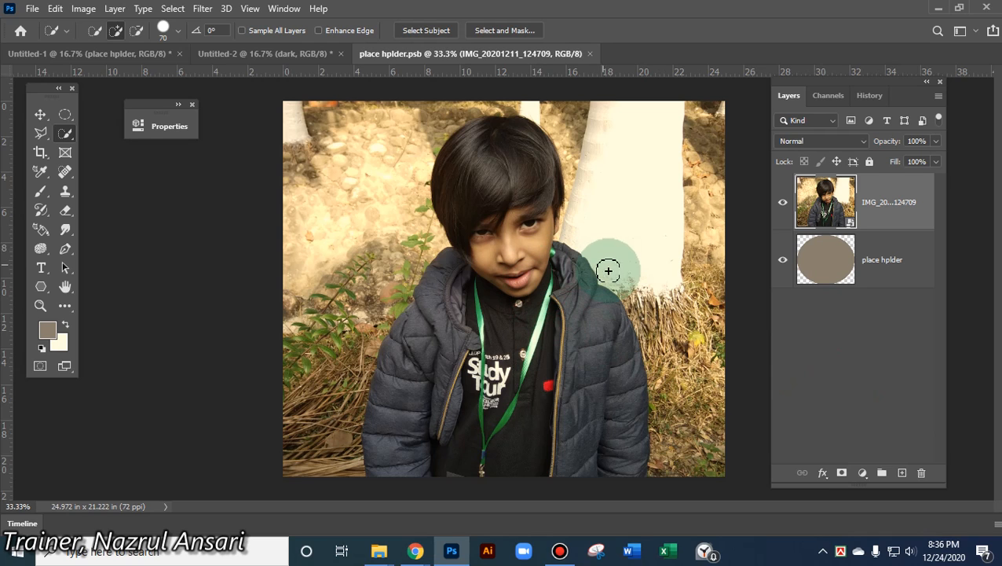
pyautogui.click(591, 54)
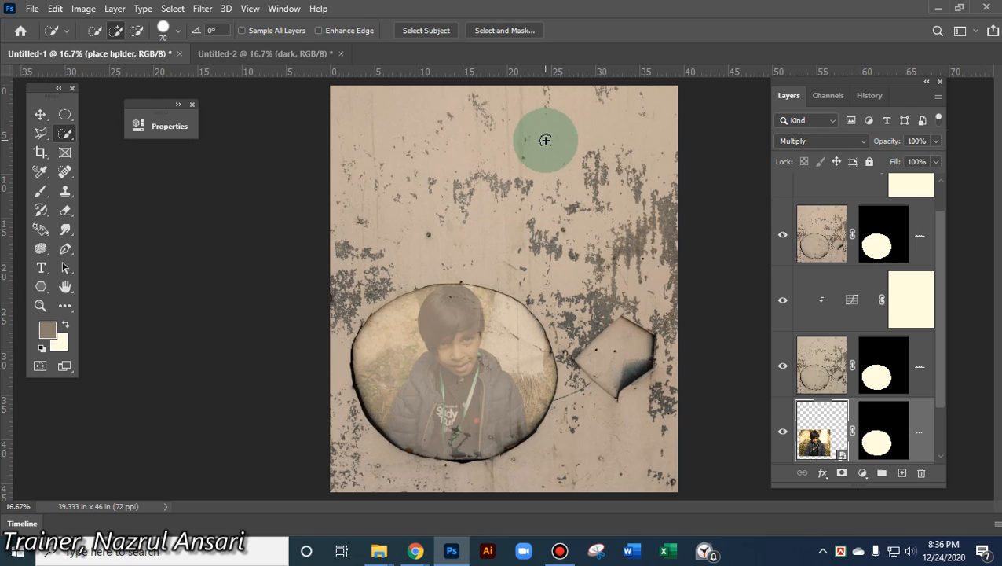
# Undo the Curves adjustment, the wall layer's visibility change and the photo placement in Untitled-1
pyautogui.hotkey('ctrl', 'z')
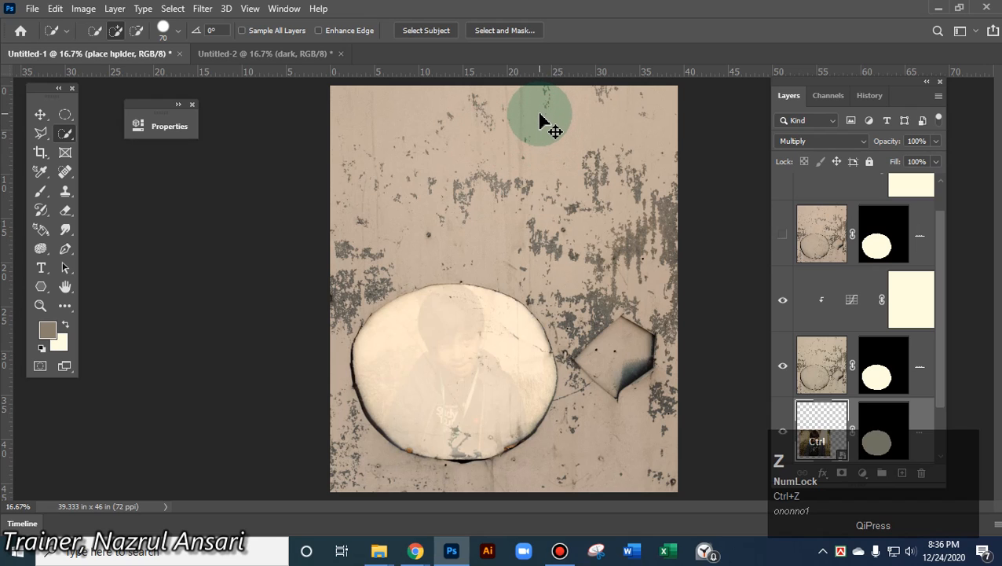
pyautogui.hotkey('ctrl', 'z')
pyautogui.hotkey('ctrl', 'shift', 'z')
pyautogui.hotkey('ctrl', 'z')
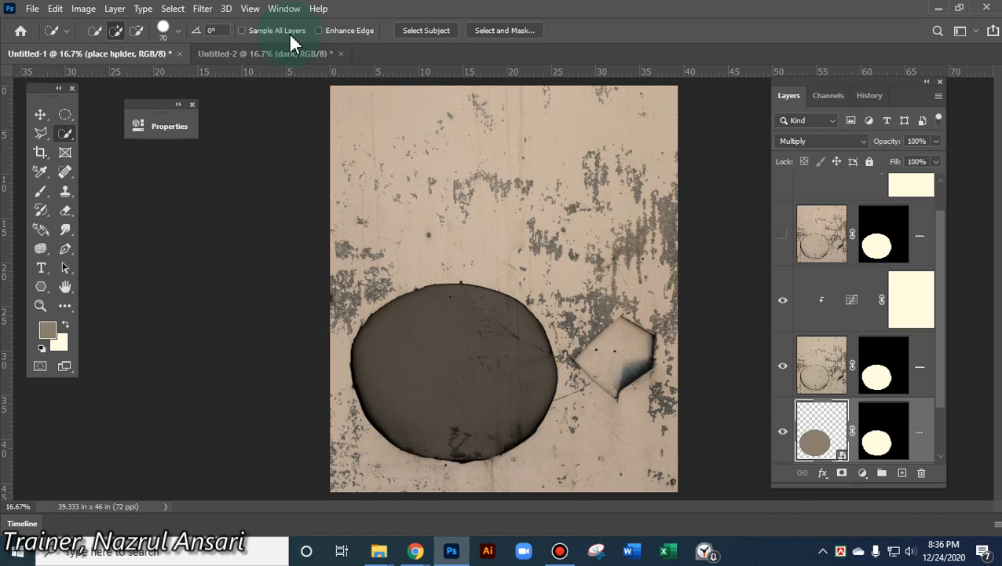
# Delete the light watch layer in Untitled-2
pyautogui.click(281, 55)
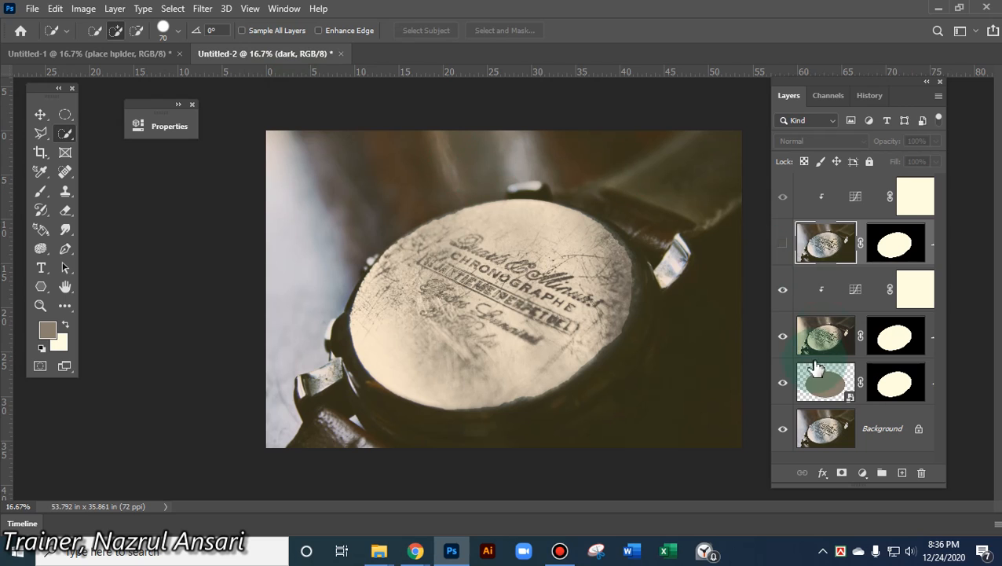
pyautogui.click(830, 334)
pyautogui.press('Delete')
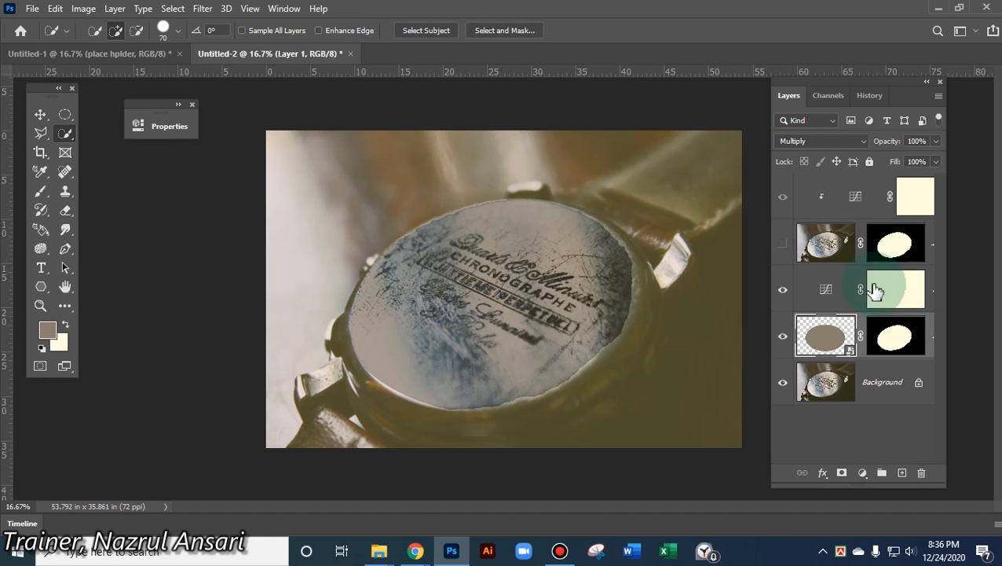
# Show the dark layer in Untitled-2, clip the placeholder layer to the Background, and switch back to Untitled-1
pyautogui.click(782, 242)
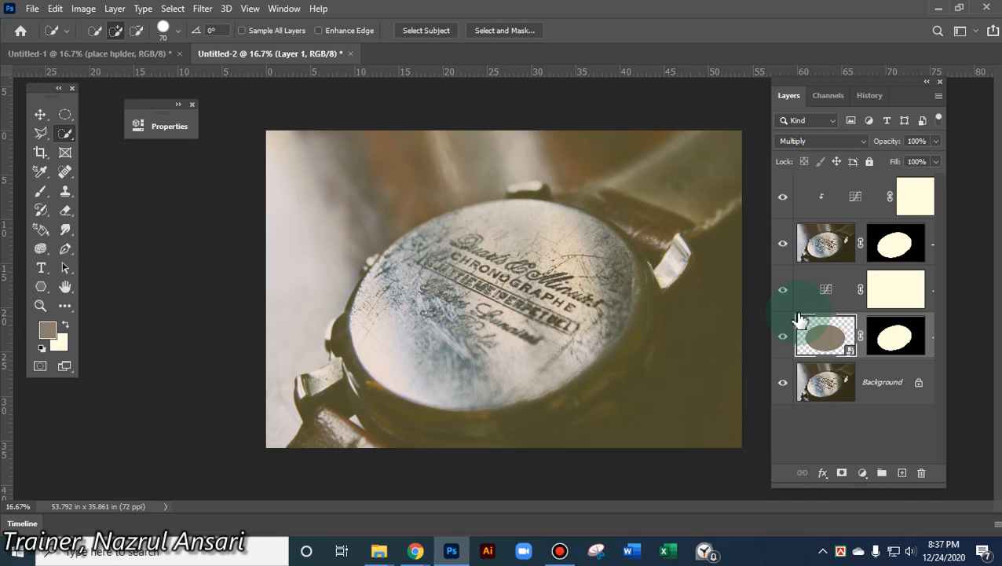
pyautogui.keyDown('alt'); pyautogui.click(814, 357); pyautogui.keyUp('alt')
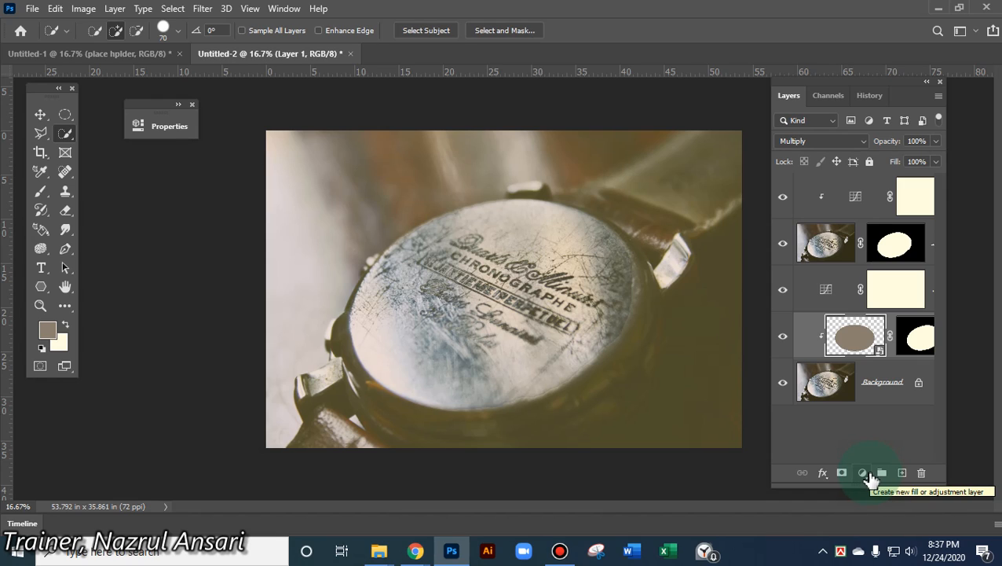
pyautogui.click(102, 53)
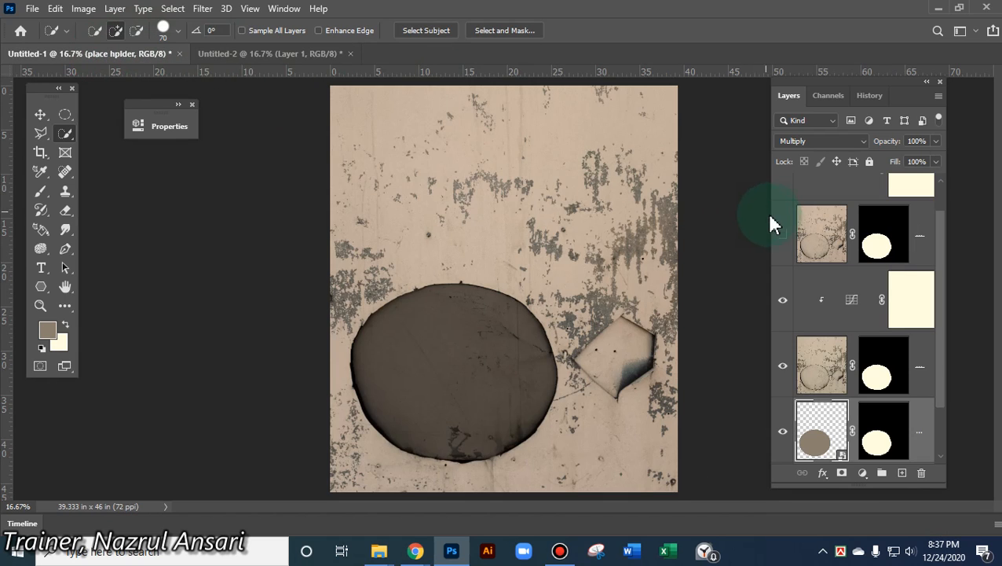
# Toggle the Light layer's visibility in Untitled-1 to check its effect, and review the placeholder and lower layers
pyautogui.click(784, 236)
pyautogui.click(786, 238)
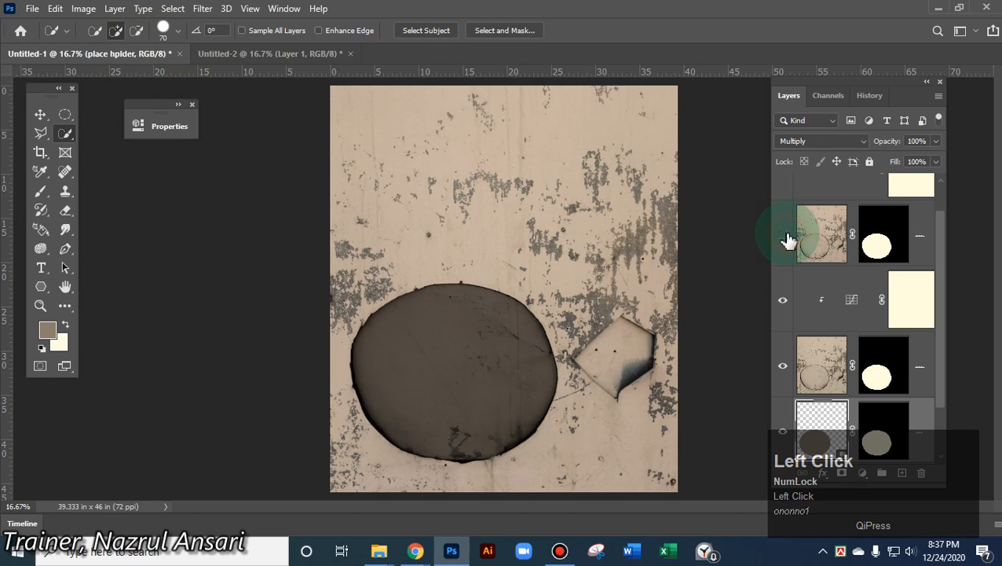
pyautogui.click(837, 448)
pyautogui.moveTo(940, 361); pyautogui.dragTo(946, 449)
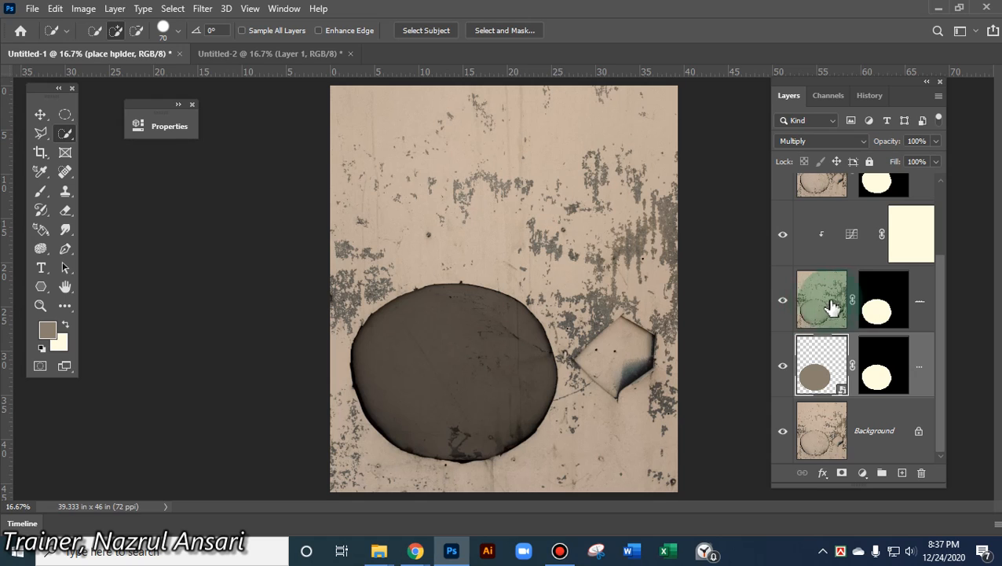
# Undo the placeholder layer's clipping, the dark layer's visibility change and the deletion of the watch layer in Untitled-2
pyautogui.click(242, 54)
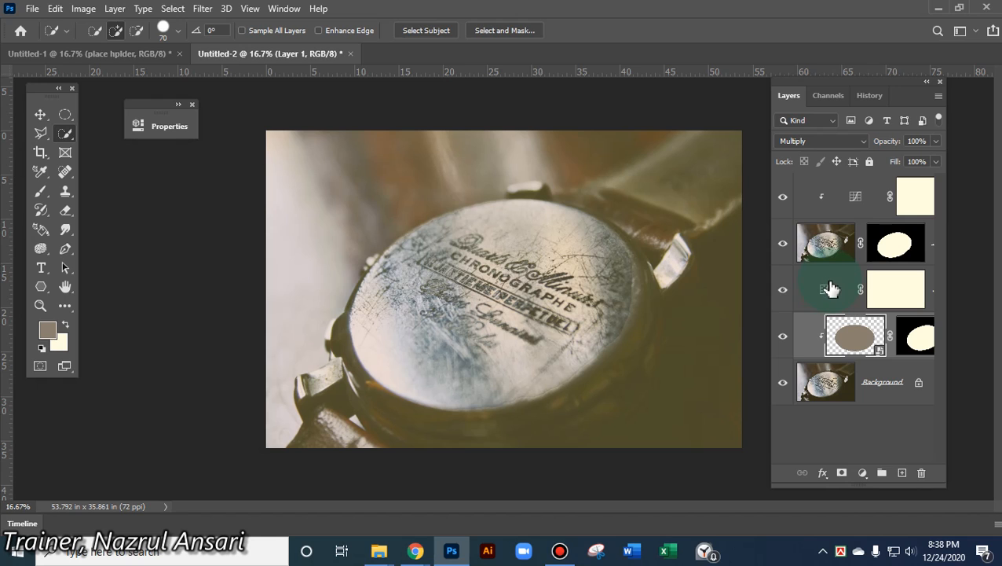
pyautogui.hotkey('ctrl', 'z')
pyautogui.hotkey('ctrl', 'z')
pyautogui.hotkey('ctrl', 'z')
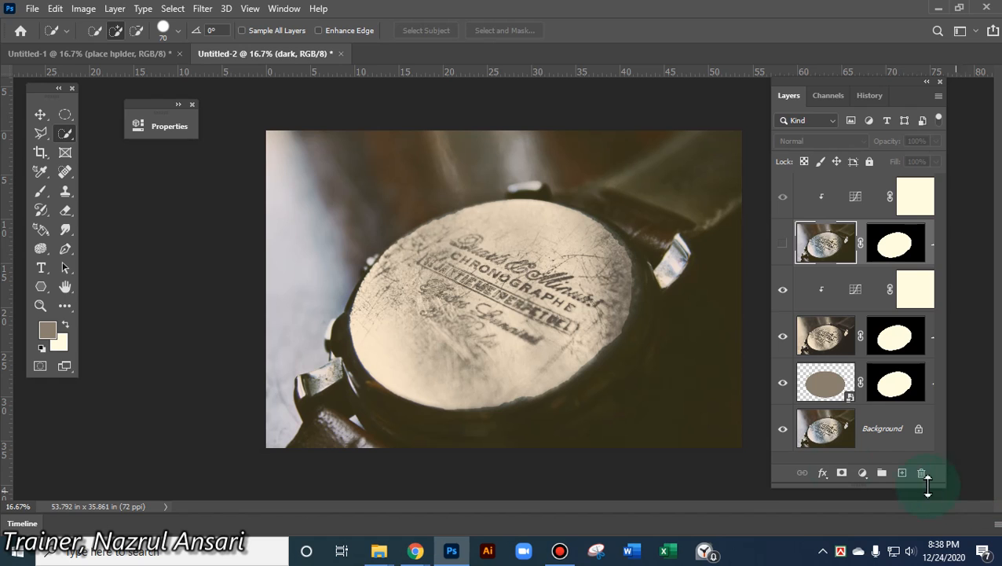
# Return to Untitled-1 and examine how its Light layer and the Curves adjustment below it are stacked
pyautogui.click(106, 54)
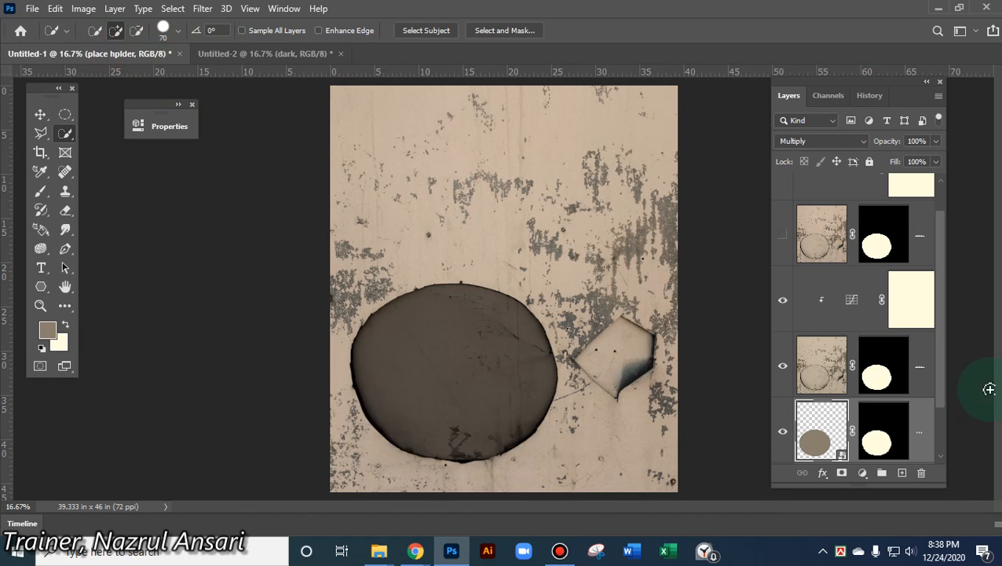
pyautogui.moveTo(940, 315); pyautogui.dragTo(948, 430)
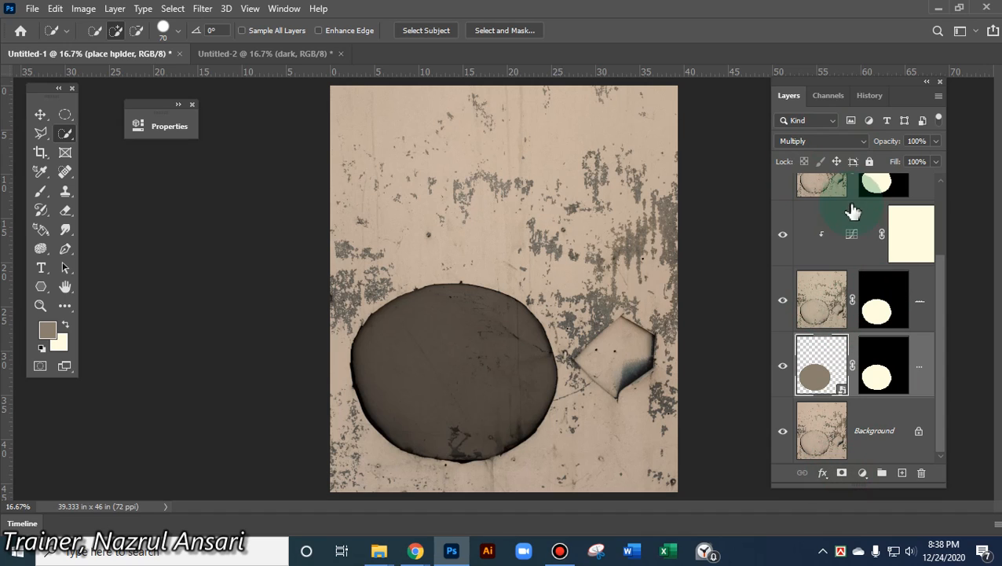
pyautogui.click(826, 195)
pyautogui.click(823, 269)
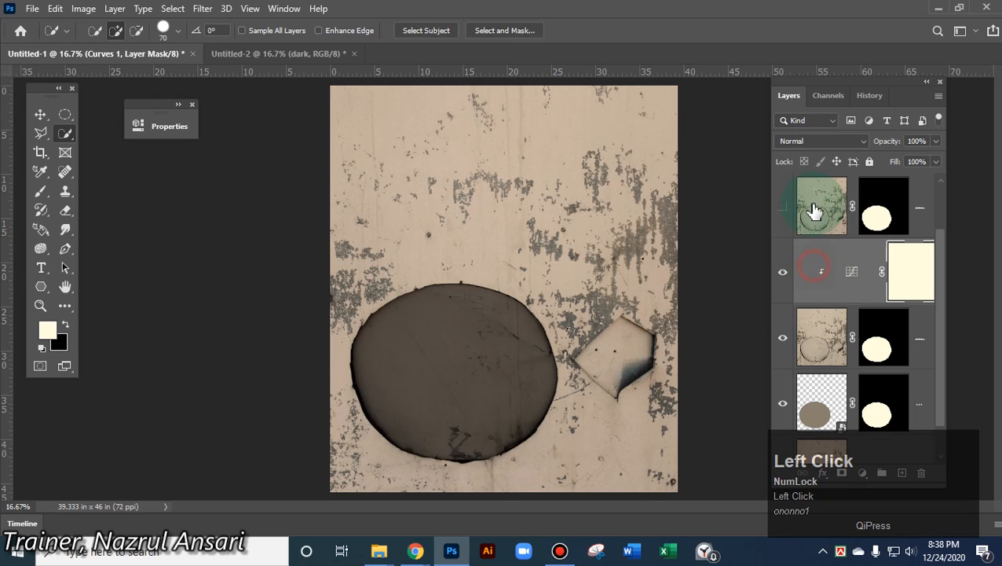
pyautogui.click(821, 222)
# Review the full layer stack in Untitled-1, inspect the placeholder smart object's contents, and close them
pyautogui.scroll(-1, 826, 354)
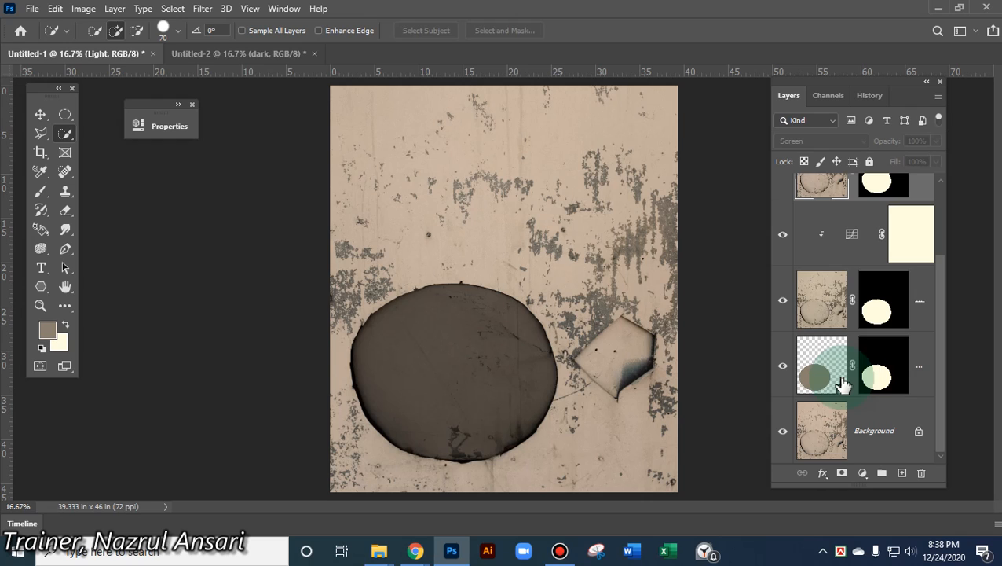
pyautogui.scroll(2, 931, 338)
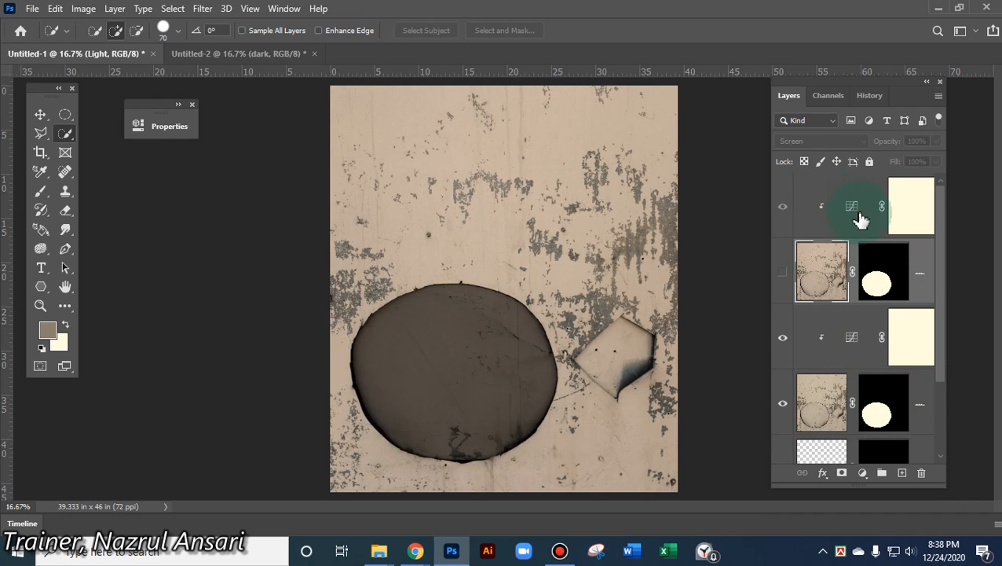
pyautogui.scroll(-2, 909, 419)
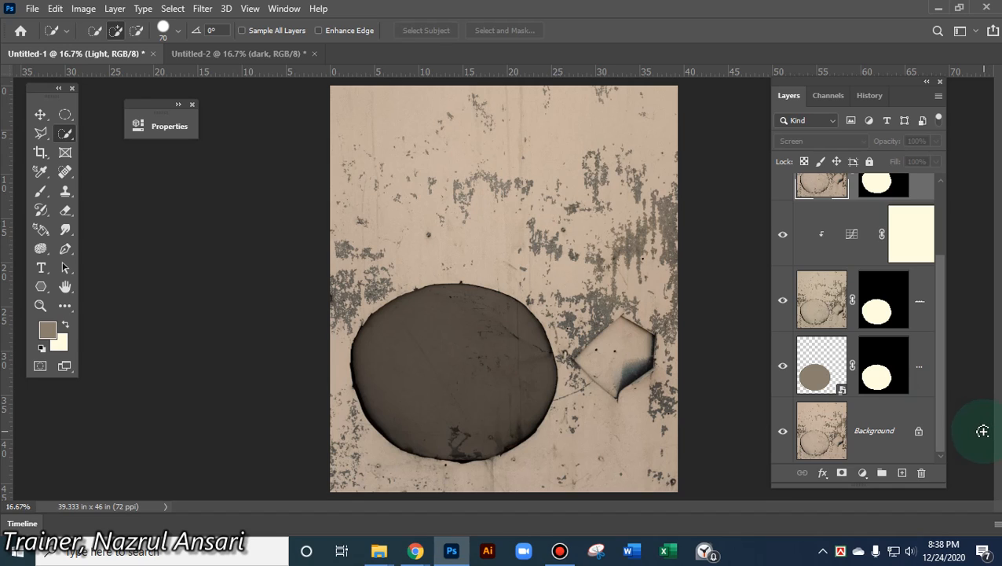
pyautogui.doubleClick(822, 377)
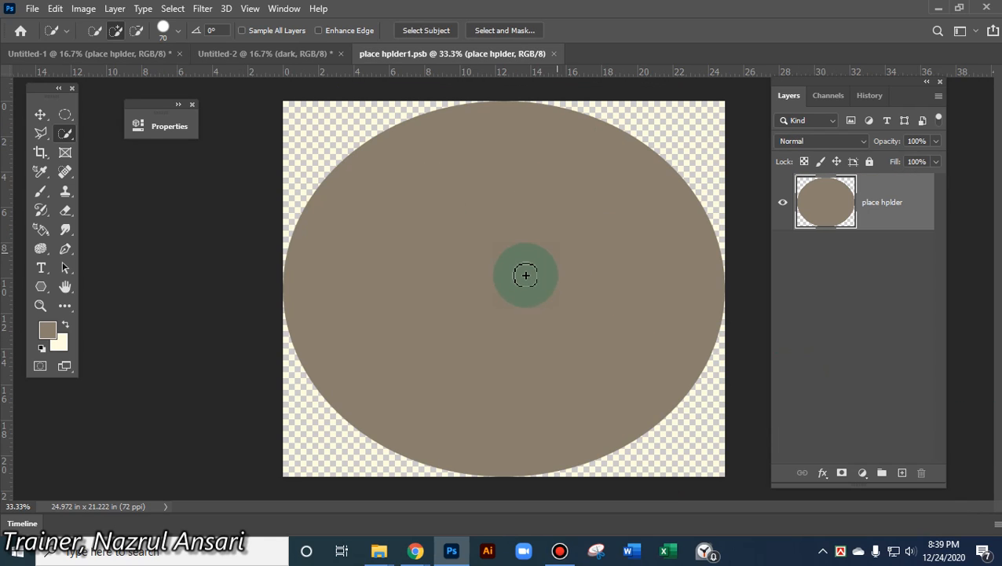
pyautogui.click(554, 54)
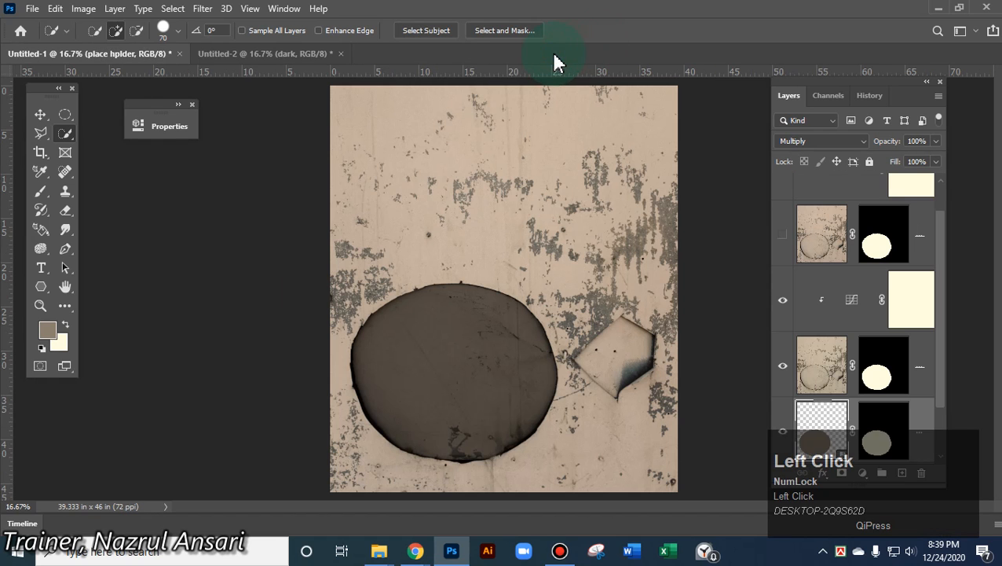
# Open the placeholder smart object of Untitled-2 and place the photo IMG_20201211_124709 in it as an embedded image
pyautogui.click(273, 55)
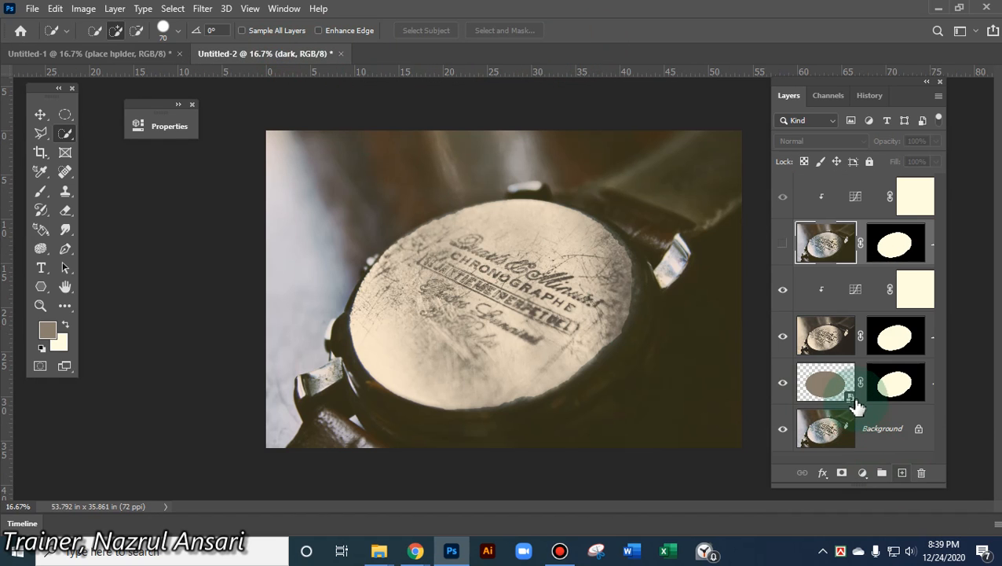
pyautogui.doubleClick(848, 397)
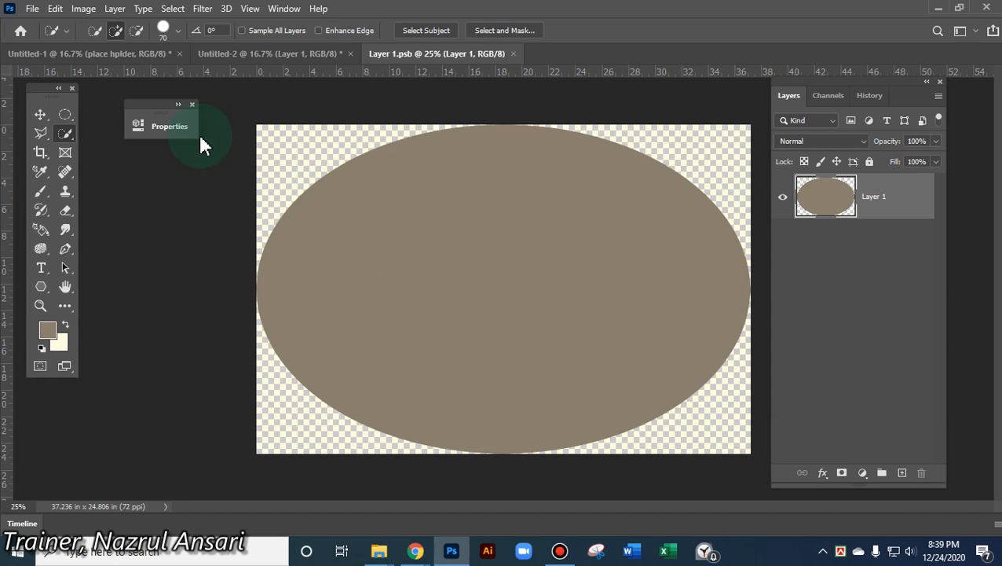
pyautogui.click(32, 8)
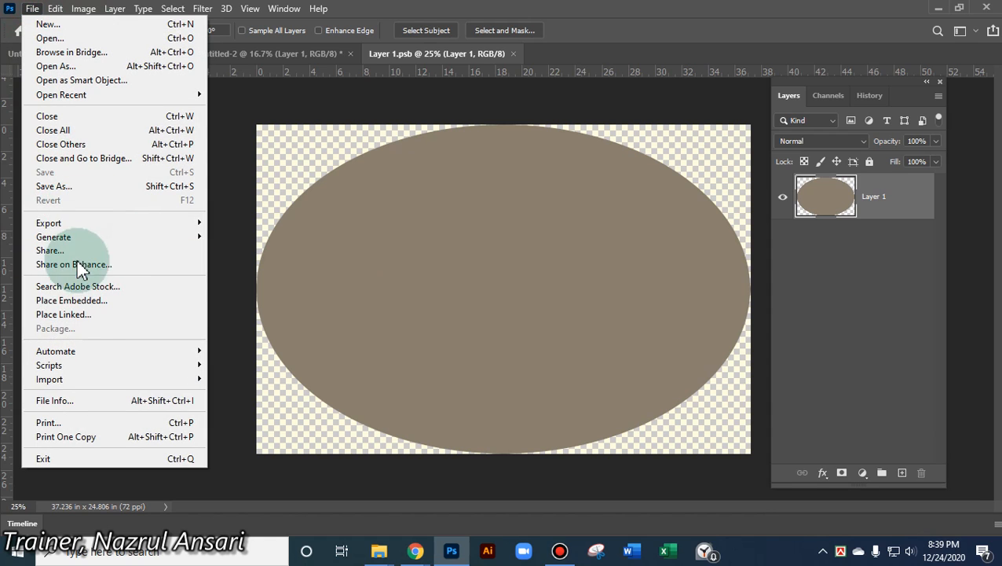
pyautogui.click(78, 300)
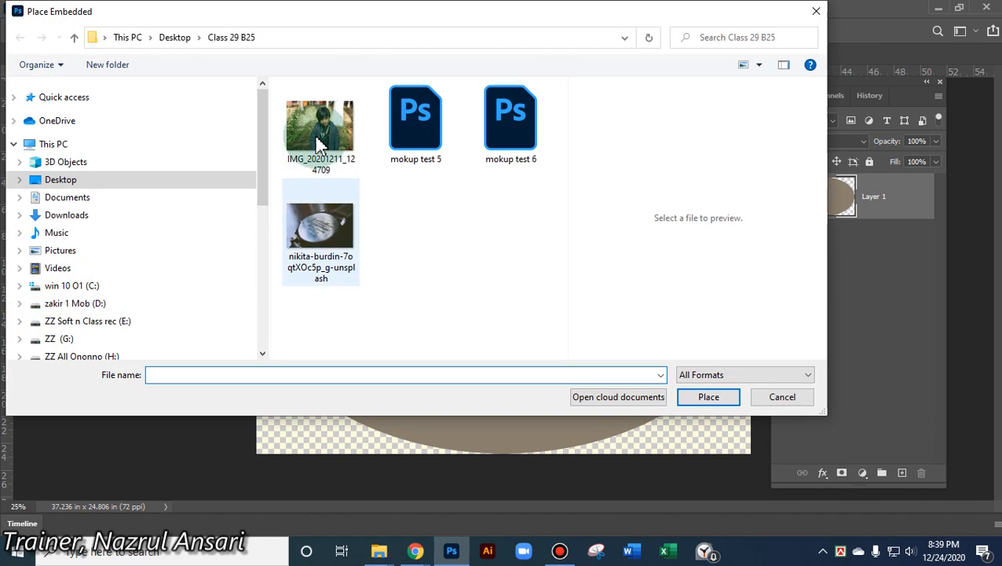
pyautogui.doubleClick(319, 120)
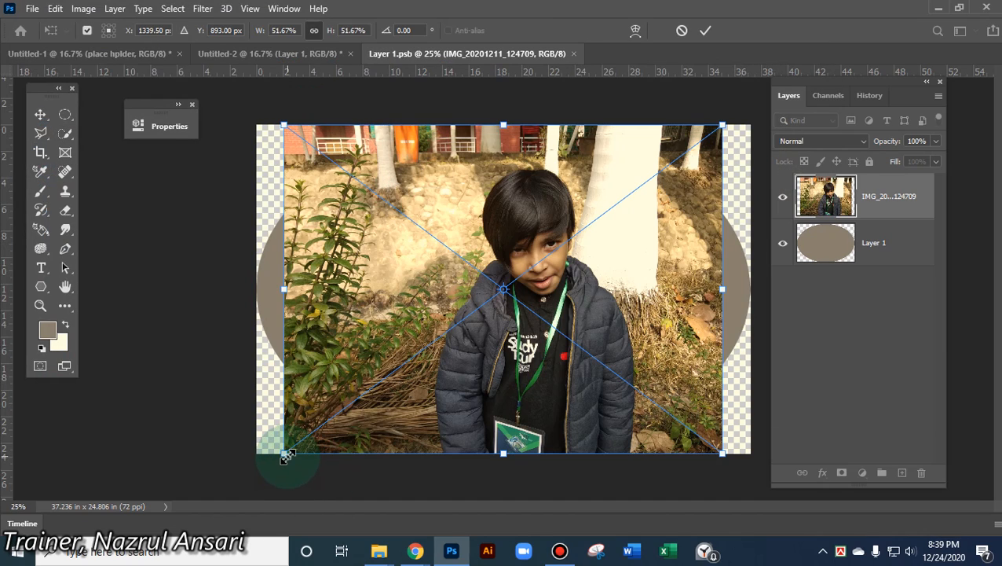
# Scale the placed photo to about 69.8%, move it to cover the whole ellipse, commit the placement, and save the smart object
pyautogui.moveTo(284, 455); pyautogui.dragTo(132, 509)
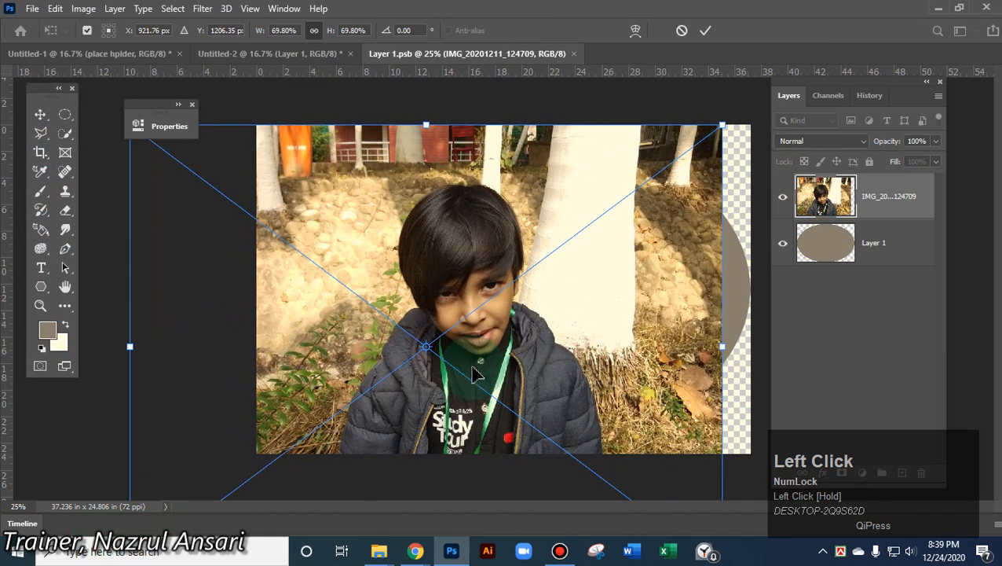
pyautogui.moveTo(488, 314); pyautogui.dragTo(512, 315)
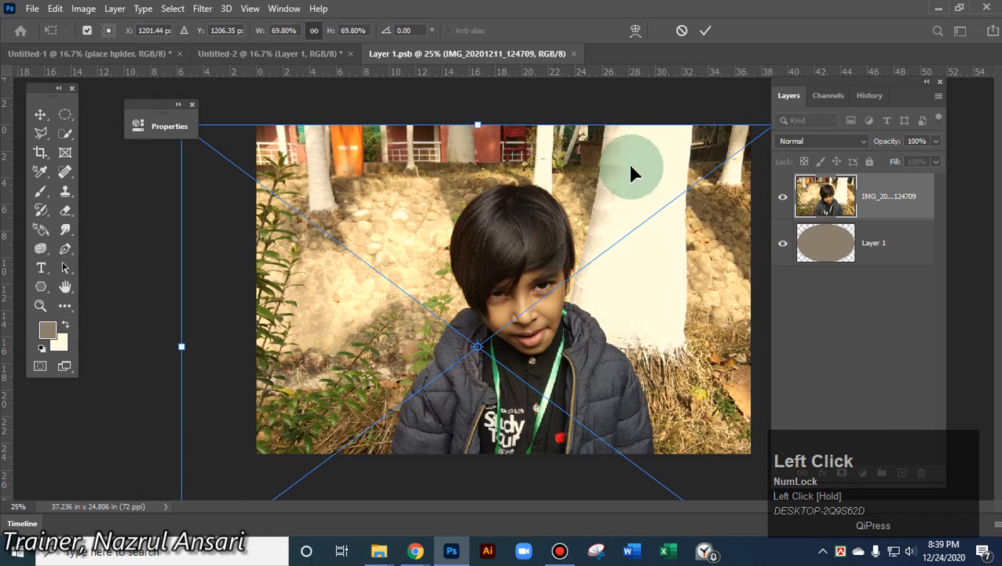
pyautogui.click(706, 31)
pyautogui.press('w')
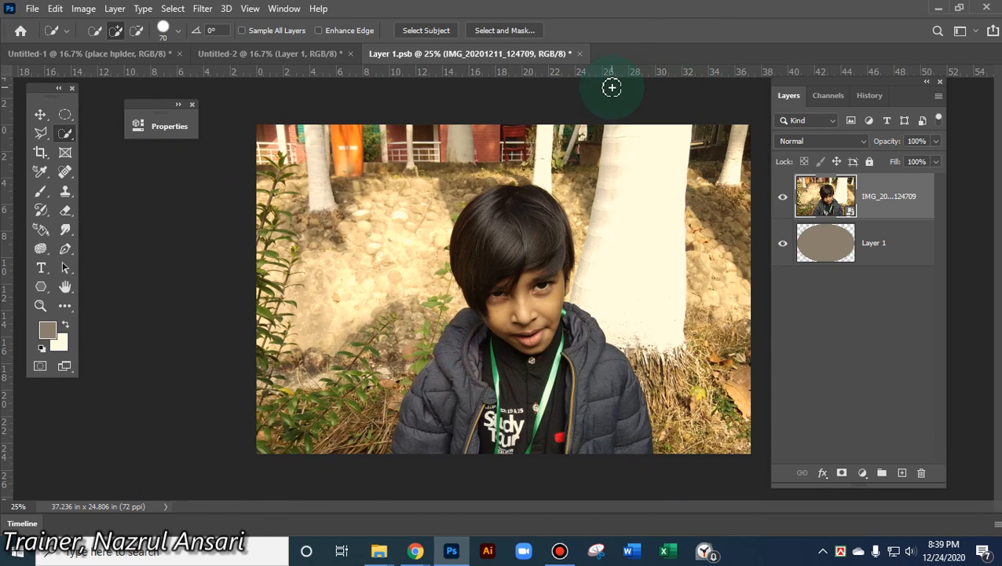
pyautogui.click(32, 8)
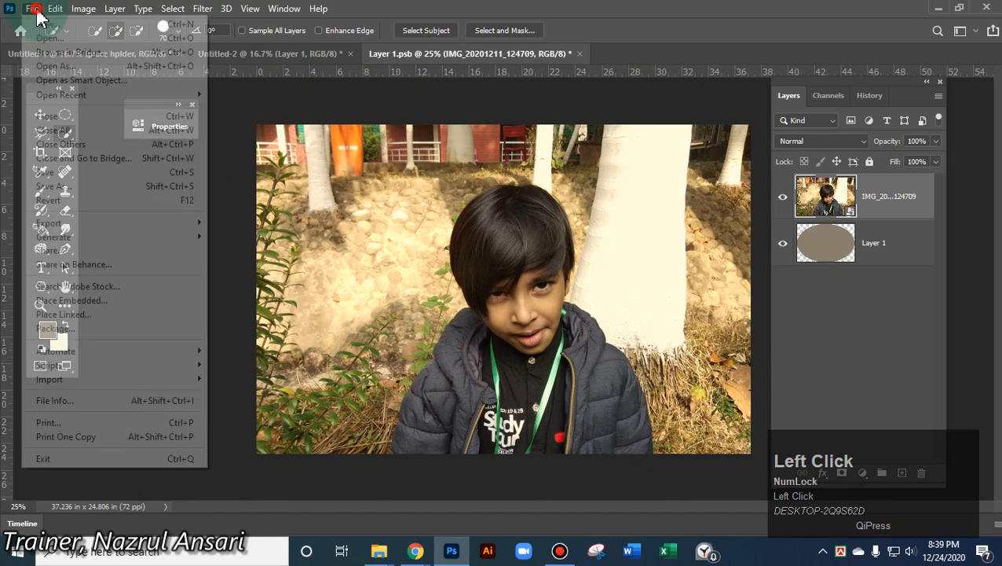
pyautogui.click(71, 170)
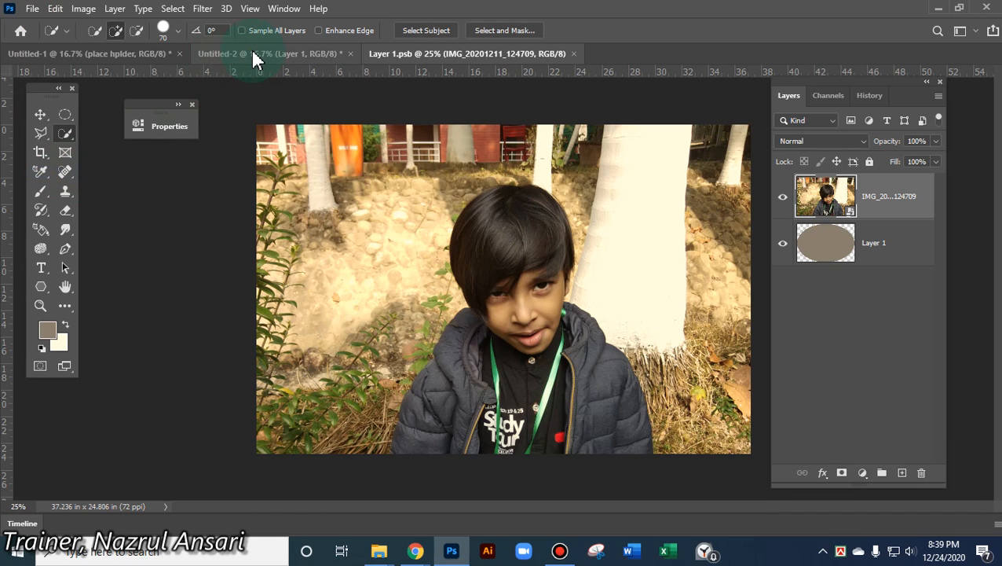
# Show the dark layer in Untitled-2 and try the Normal and Dissolve blend modes on the placeholder layer
pyautogui.click(252, 55)
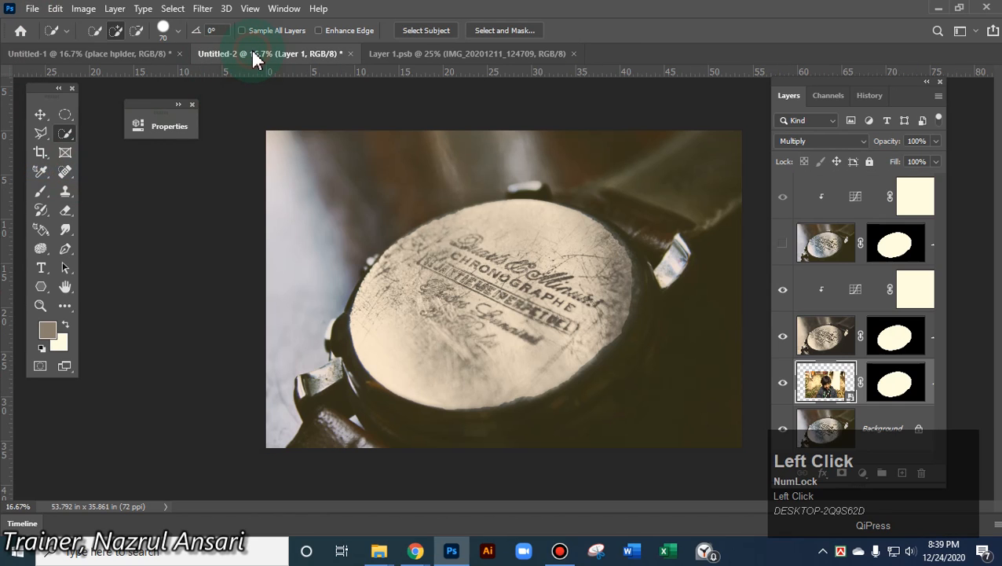
pyautogui.click(782, 250)
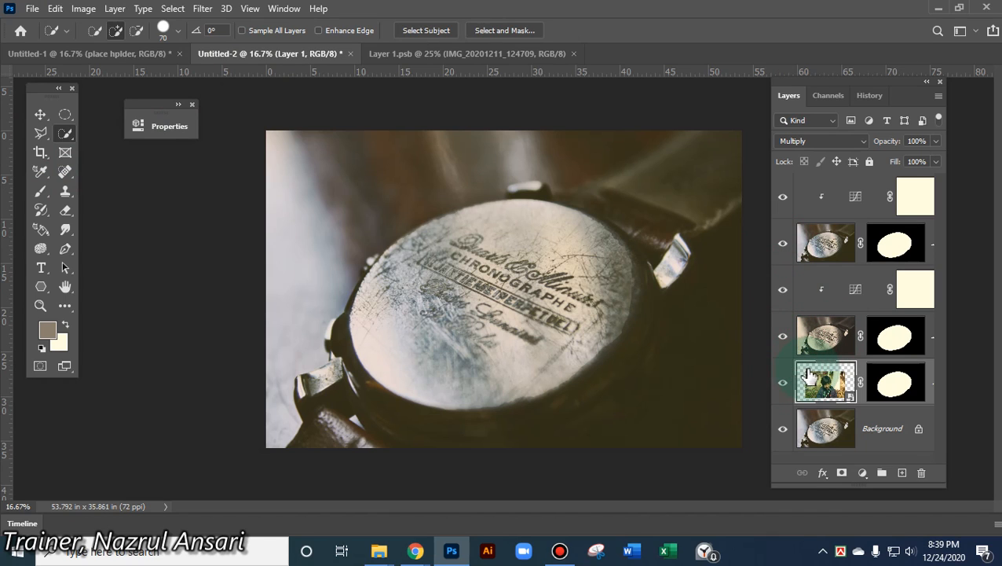
pyautogui.click(864, 143)
pyautogui.click(818, 155)
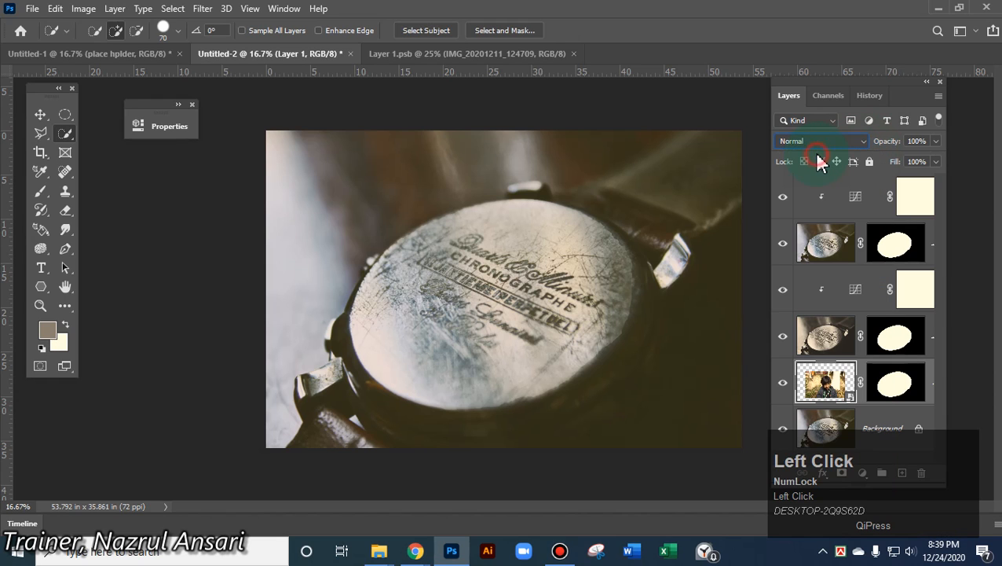
pyautogui.click(829, 150)
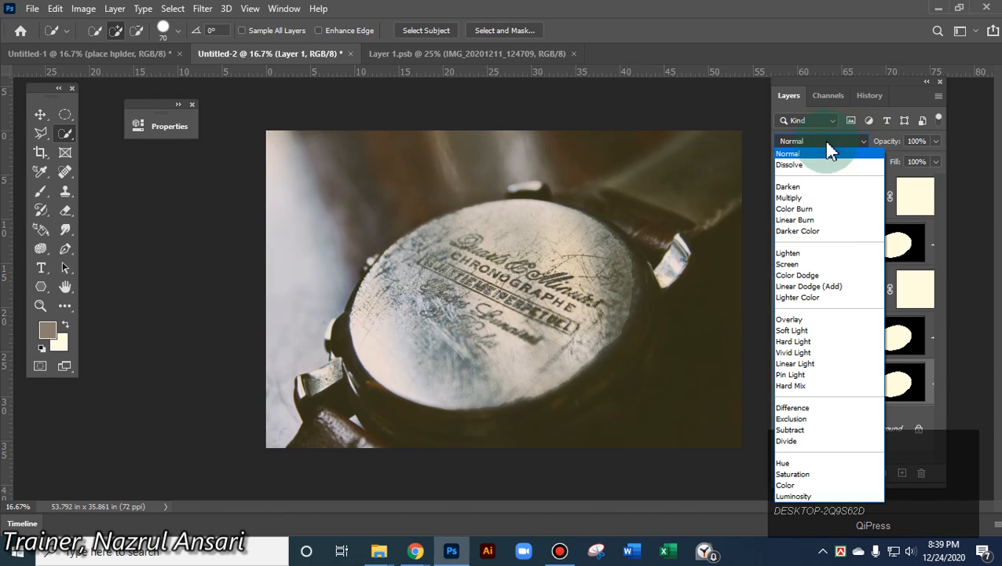
pyautogui.click(810, 169)
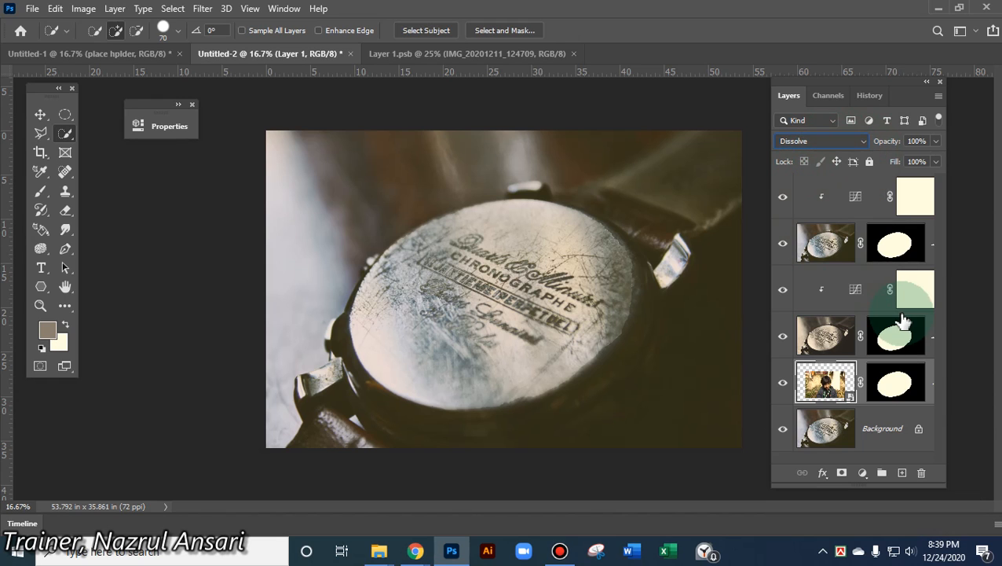
# Pull the midpoint of the lower Curves adjustment in Untitled-2 to input 142 and output 121
pyautogui.click(858, 290)
pyautogui.click(292, 239)
pyautogui.moveTo(291, 238); pyautogui.dragTo(307, 252)
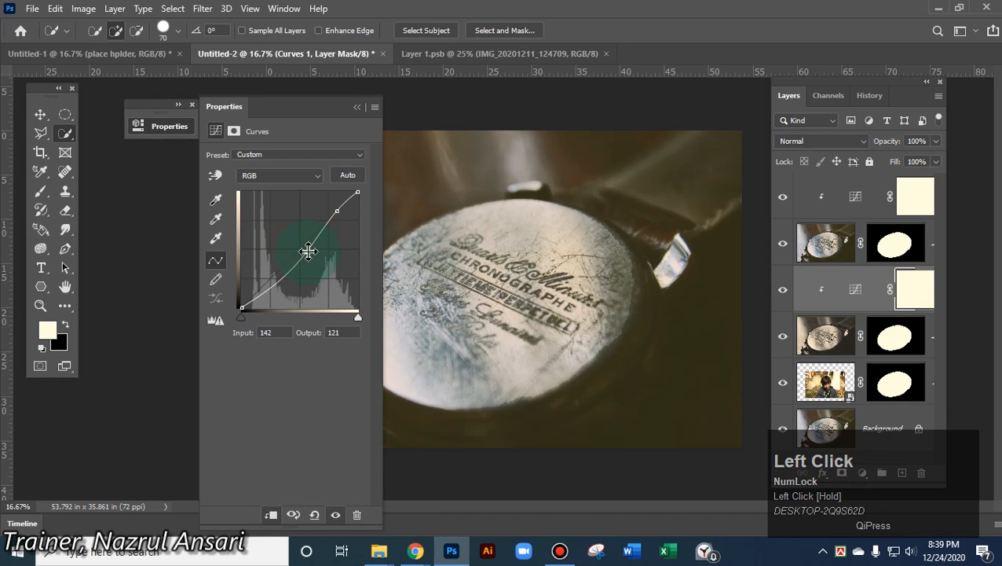
pyautogui.click(362, 110)
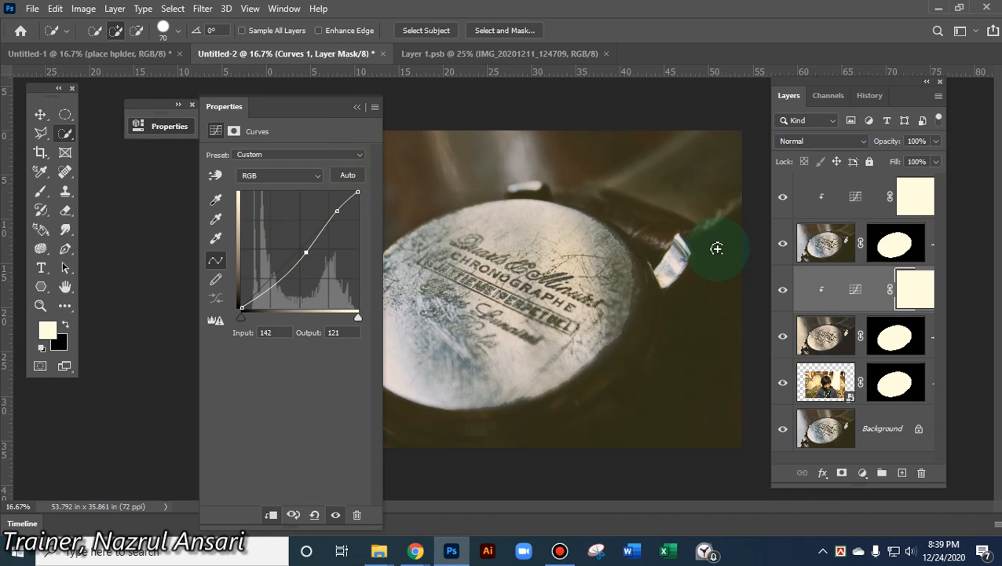
pyautogui.click(358, 110)
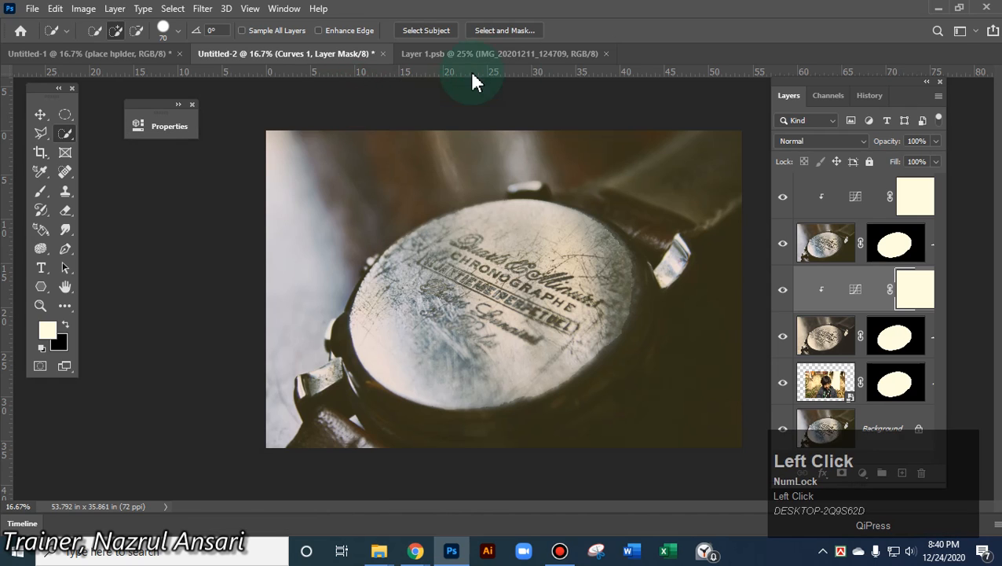
# Close the smart object file Layer 1.psb and close Untitled-2 without saving its changes
pyautogui.click(593, 53)
pyautogui.click(607, 53)
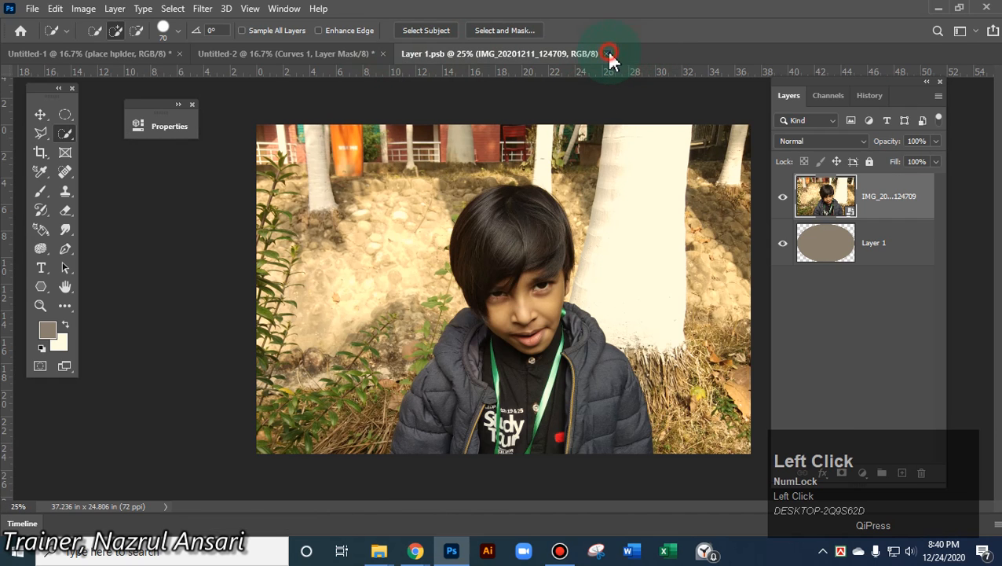
pyautogui.click(382, 53)
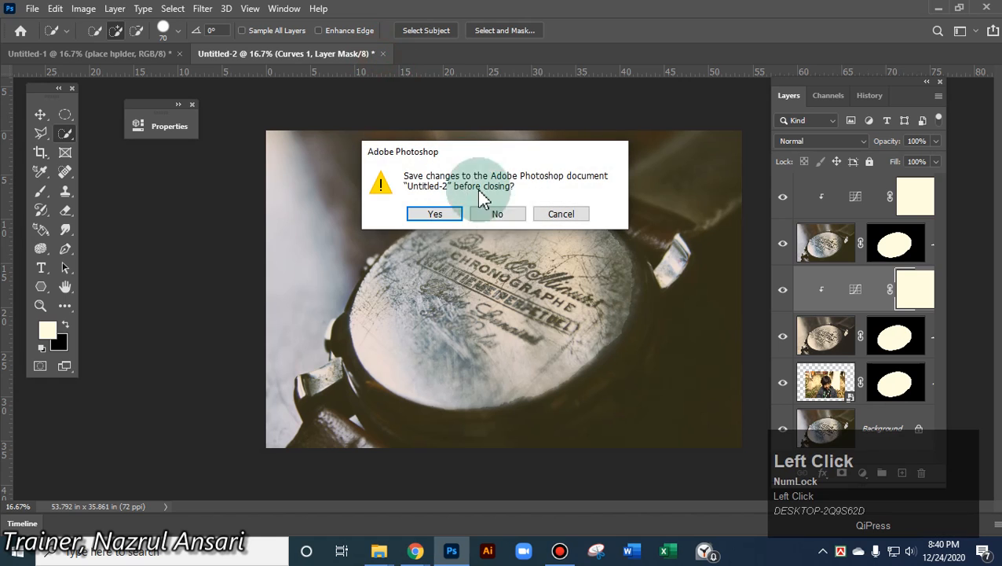
pyautogui.click(499, 214)
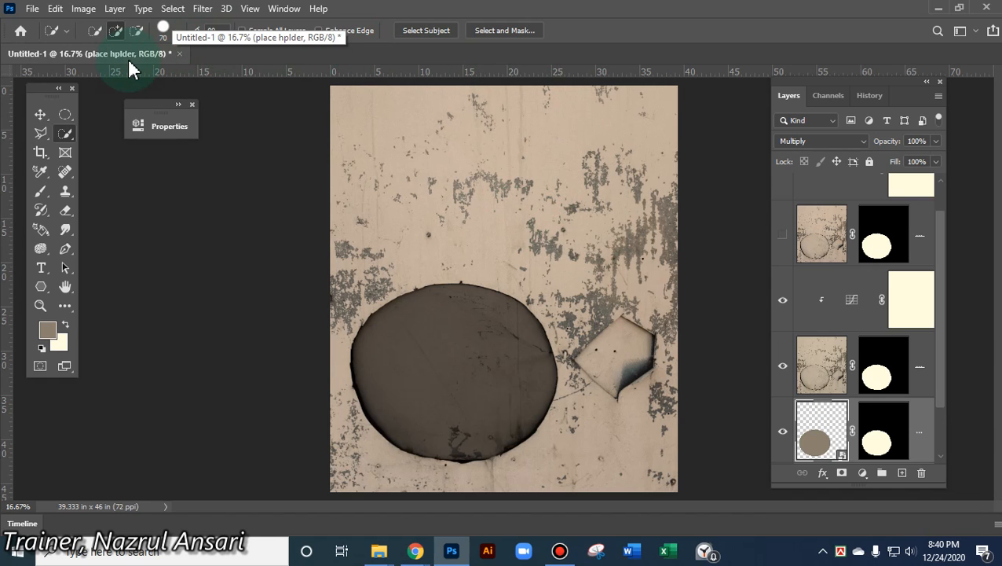
# Open the typewriter photo from the Pic for Mokup folder inside 1 Image for ClassTask on the Desktop
pyautogui.click(32, 9)
pyautogui.click(45, 38)
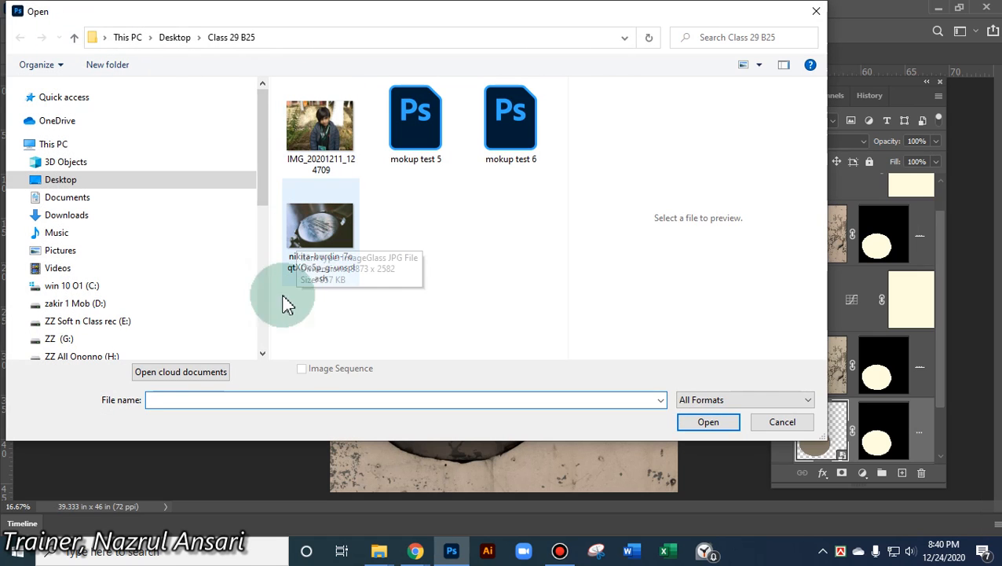
pyautogui.click(61, 179)
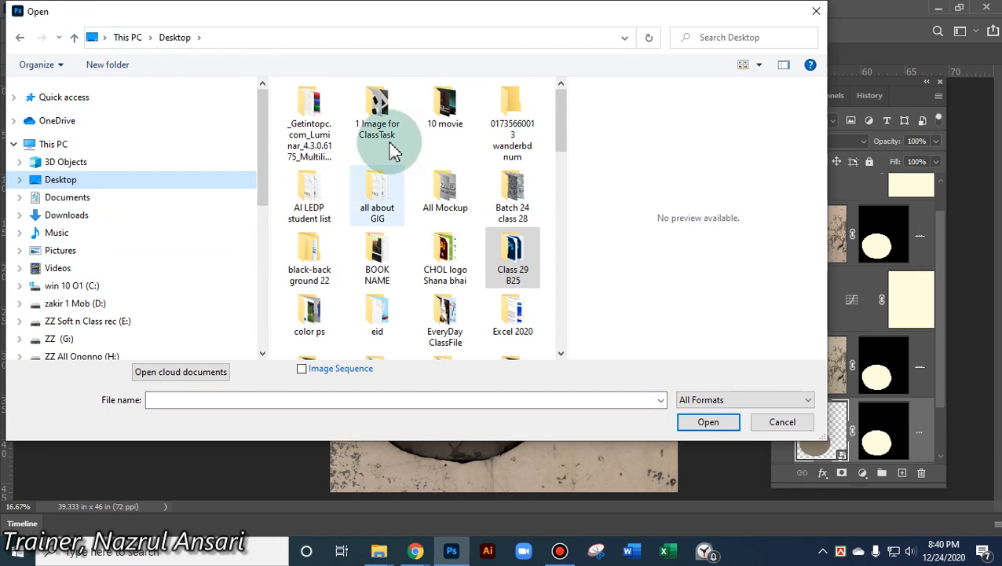
pyautogui.doubleClick(376, 116)
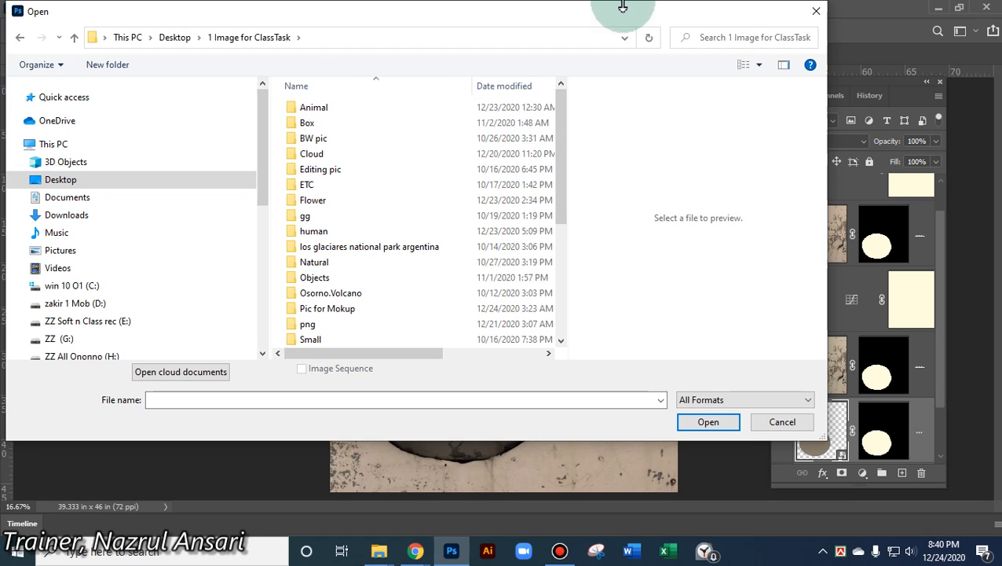
pyautogui.moveTo(564, 187); pyautogui.dragTo(566, 221)
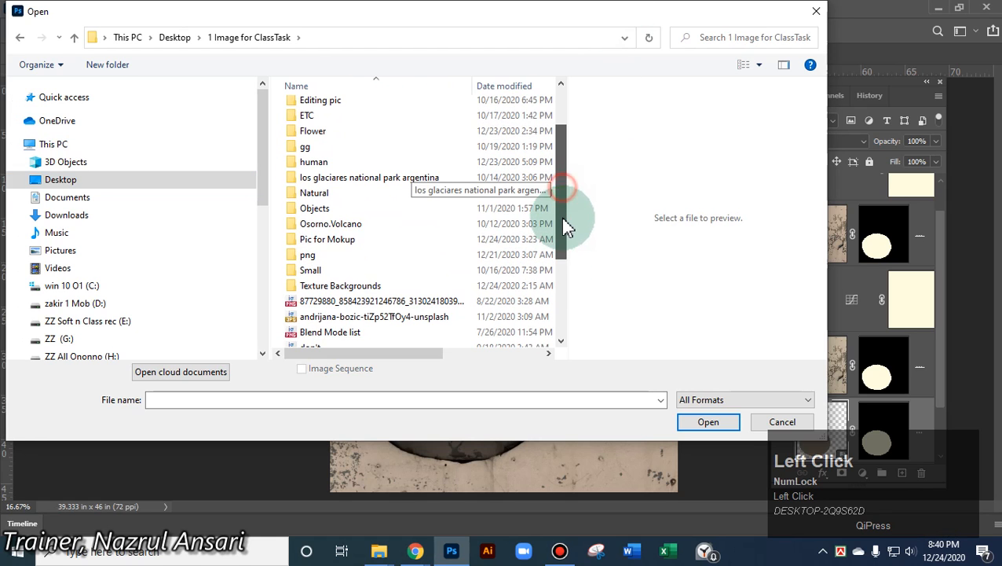
pyautogui.doubleClick(358, 236)
pyautogui.moveTo(554, 146); pyautogui.dragTo(577, 234)
pyautogui.click(397, 235)
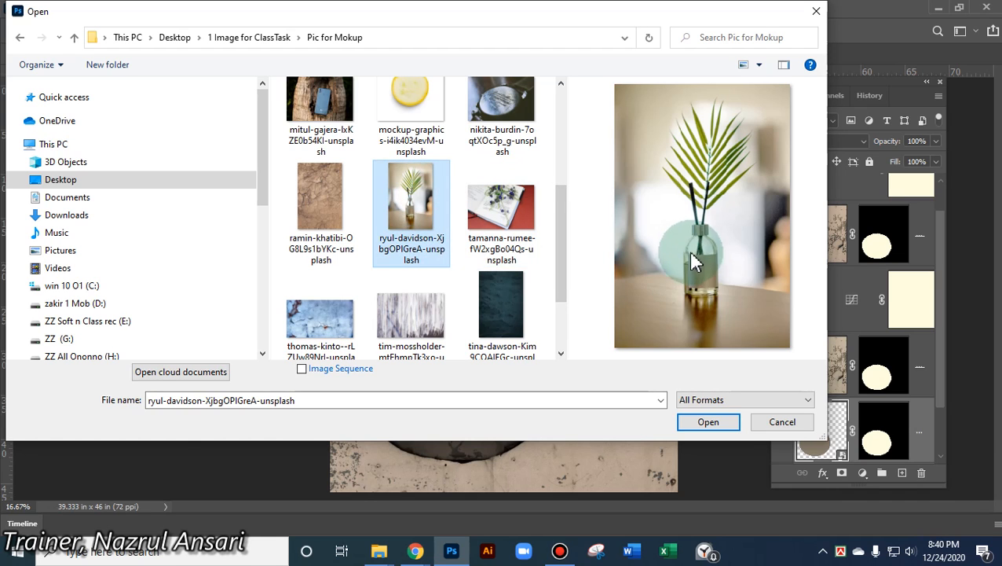
pyautogui.moveTo(564, 265); pyautogui.dragTo(563, 182)
pyautogui.click(501, 168)
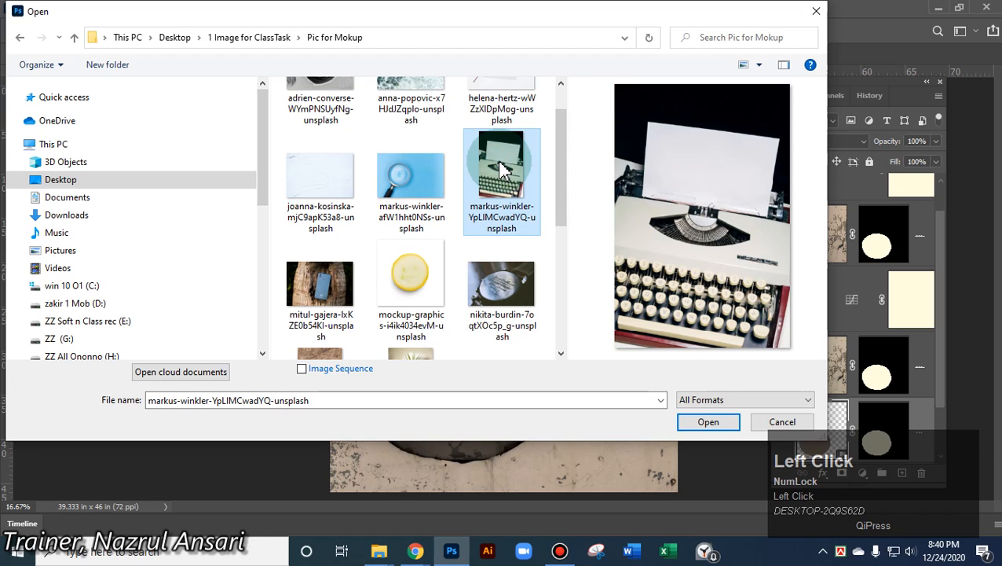
pyautogui.click(704, 424)
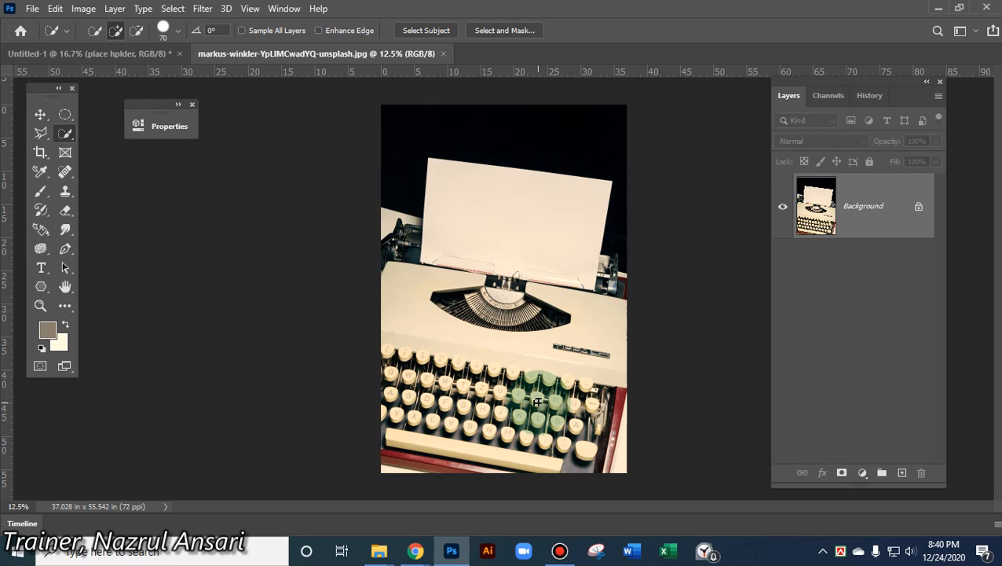
# Add a new layer and outline the blank paper in the typewriter with a four-corner Polygonal Lasso selection
pyautogui.click(902, 473)
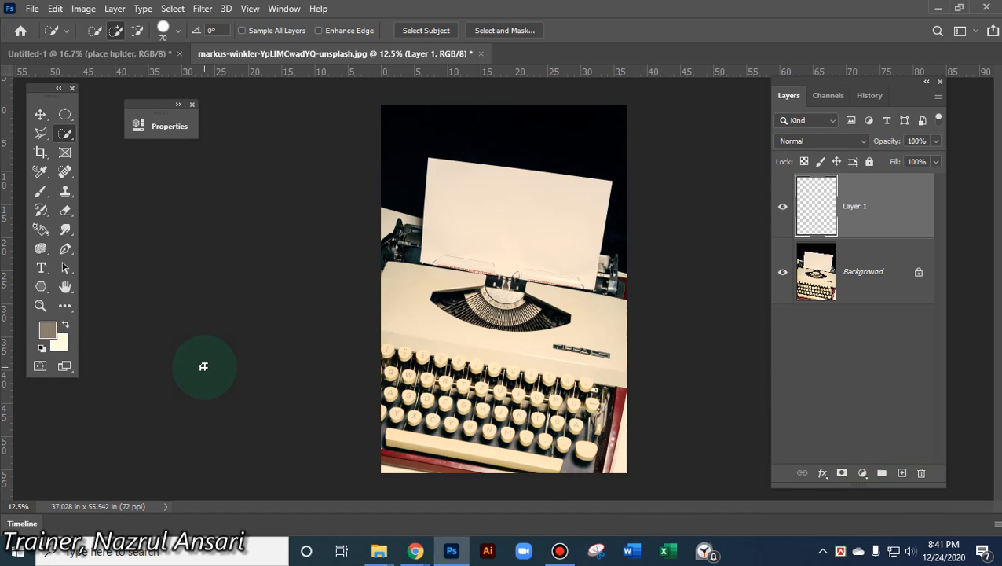
pyautogui.click(44, 134)
pyautogui.click(428, 158)
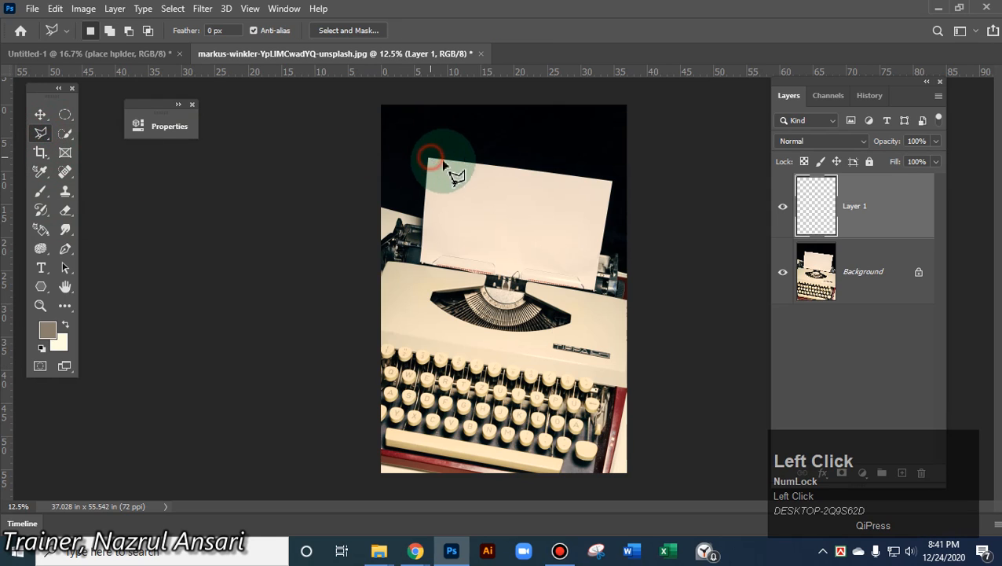
pyautogui.click(612, 180)
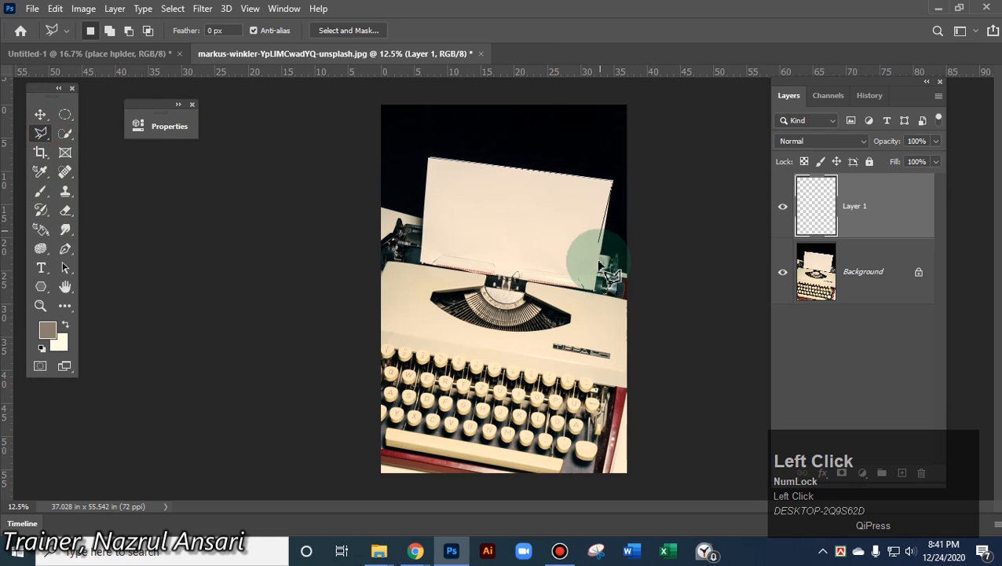
pyautogui.click(596, 292)
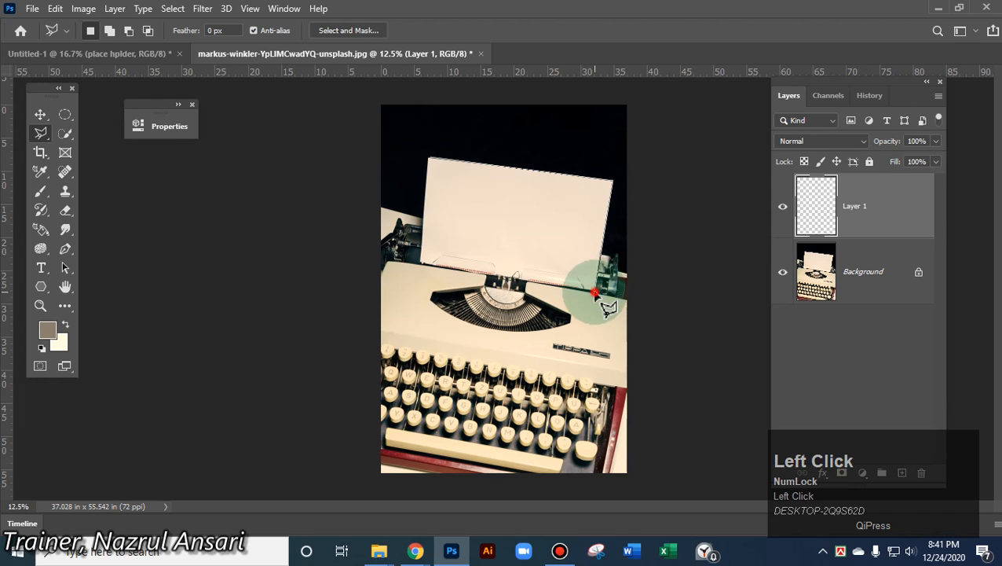
pyautogui.click(424, 267)
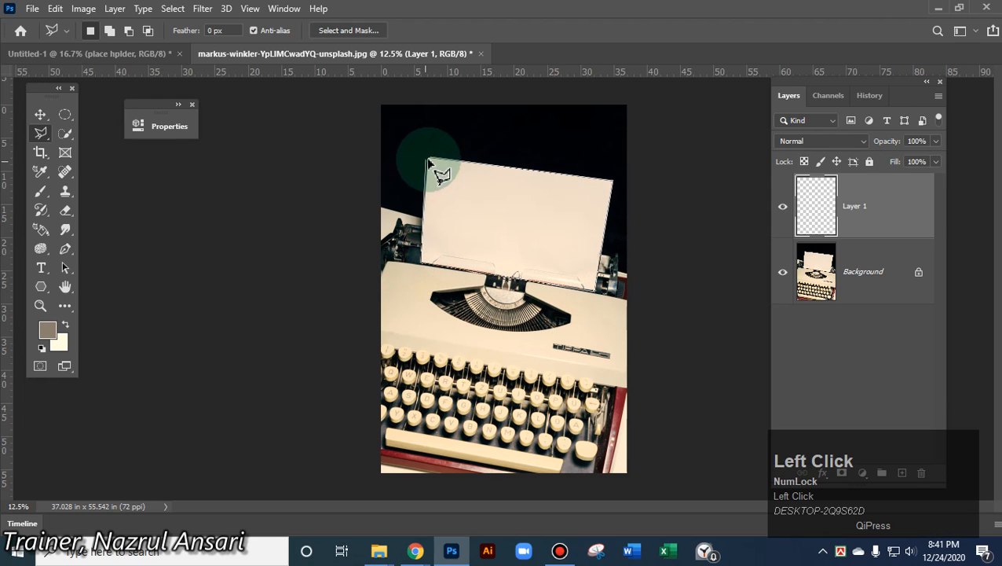
pyautogui.click(430, 161)
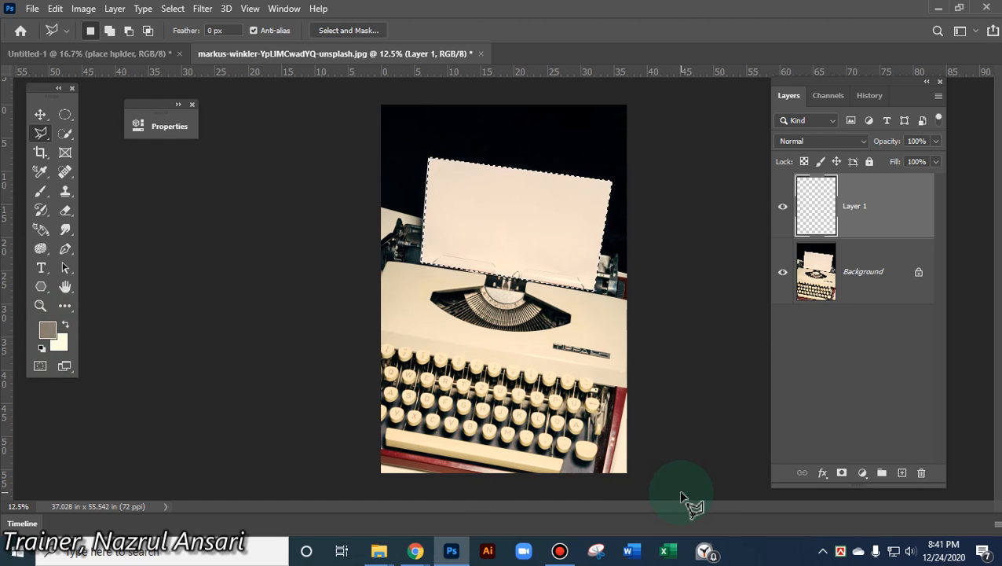
# Fill the paper selection on the new layer with the brown foreground color and convert the layer for smart filters
pyautogui.hotkey('alt', 'BackSpace')
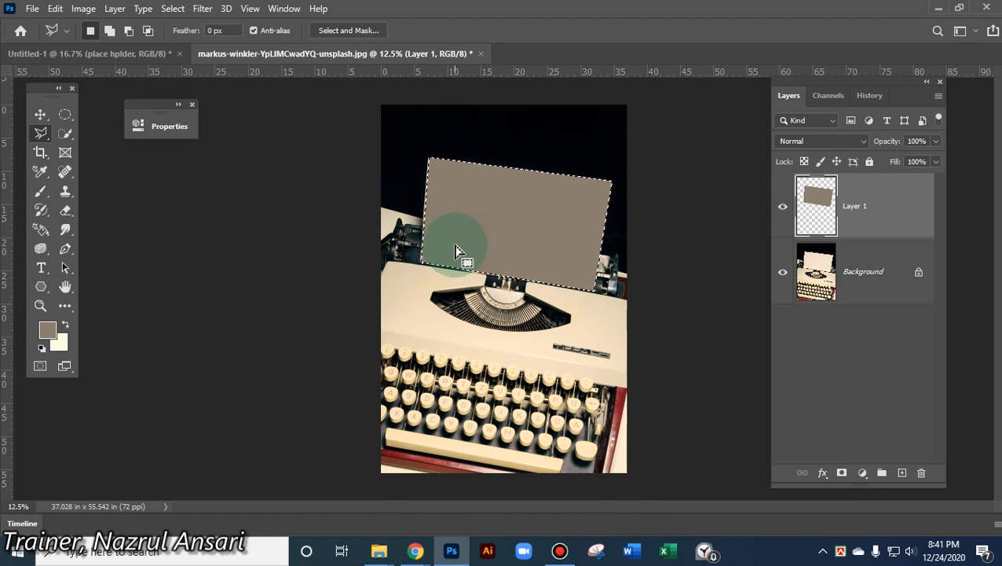
pyautogui.click(202, 9)
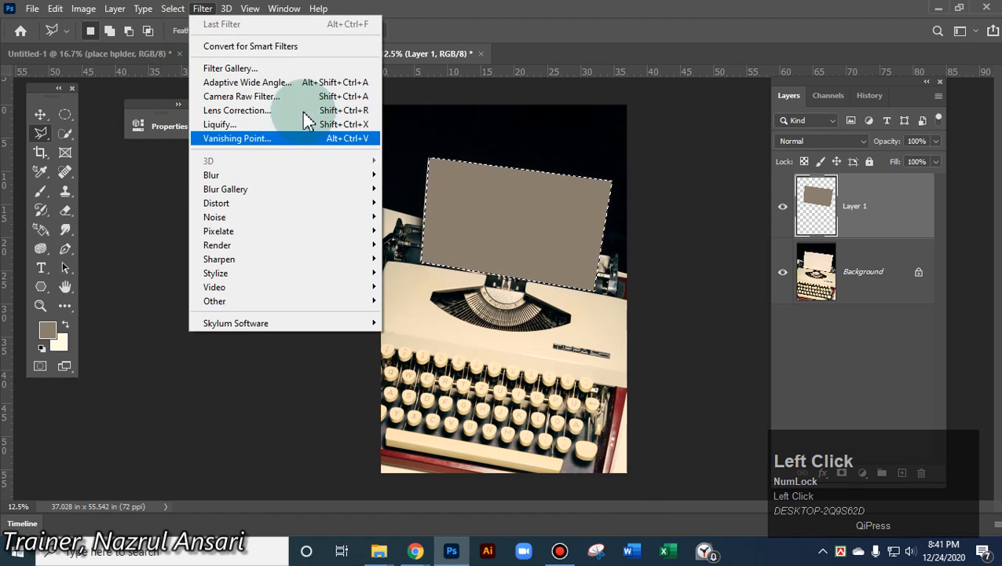
pyautogui.click(299, 48)
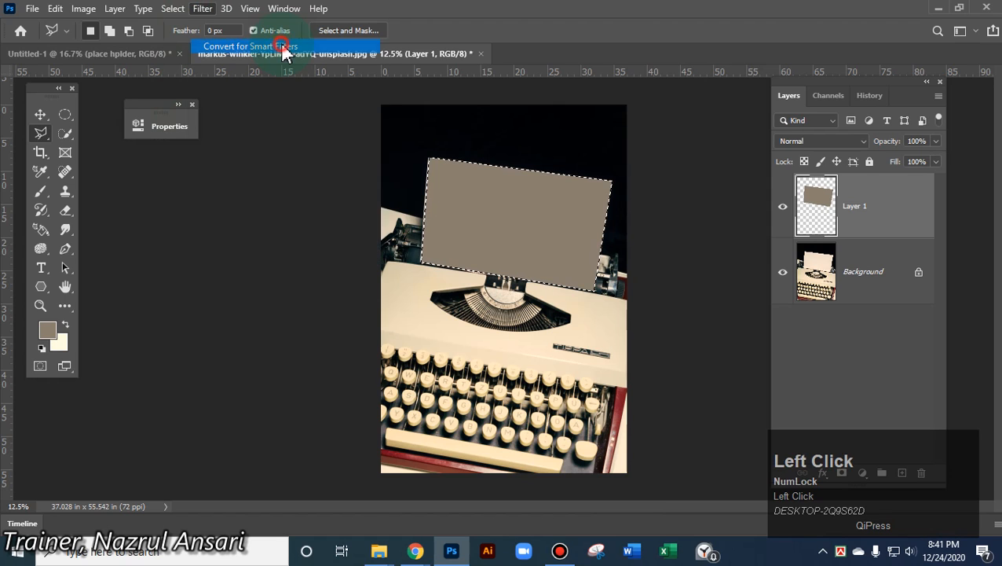
pyautogui.click(484, 212)
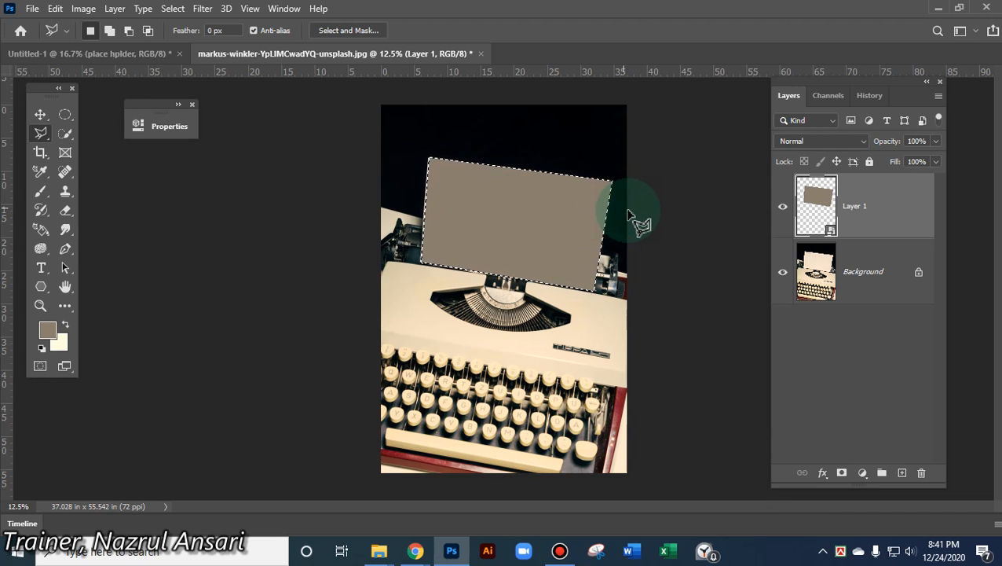
# Replace the selection with a Quick Selection of the paper on the Background layer and use it to mask the brown placeholder layer
pyautogui.click(836, 272)
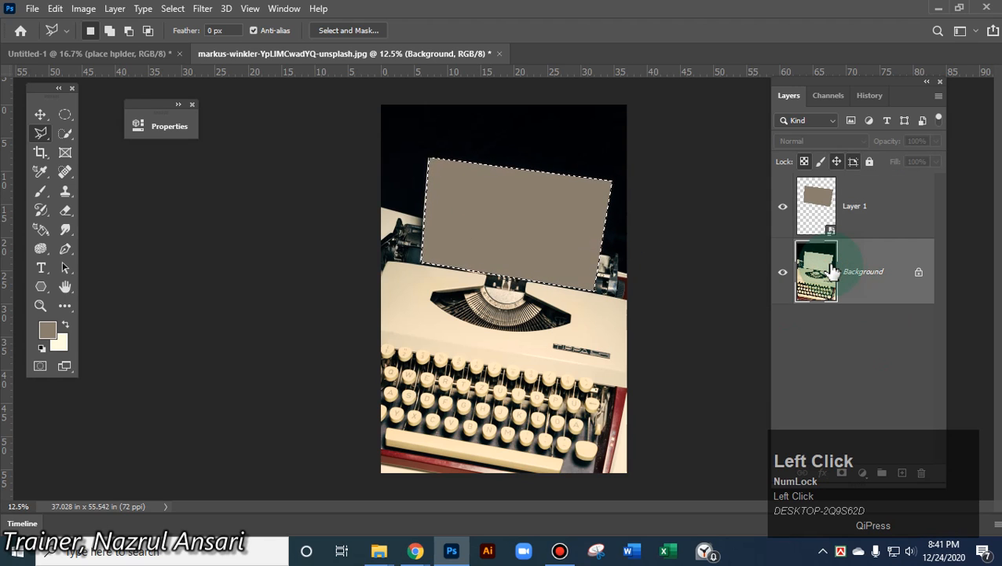
pyautogui.hotkey('ctrl', 'd')
pyautogui.click(829, 283)
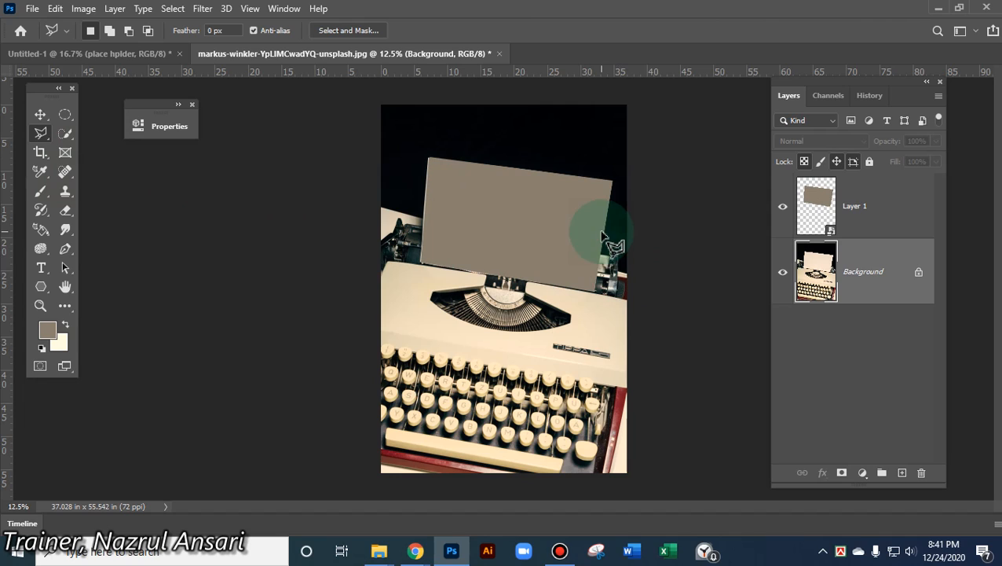
pyautogui.click(64, 135)
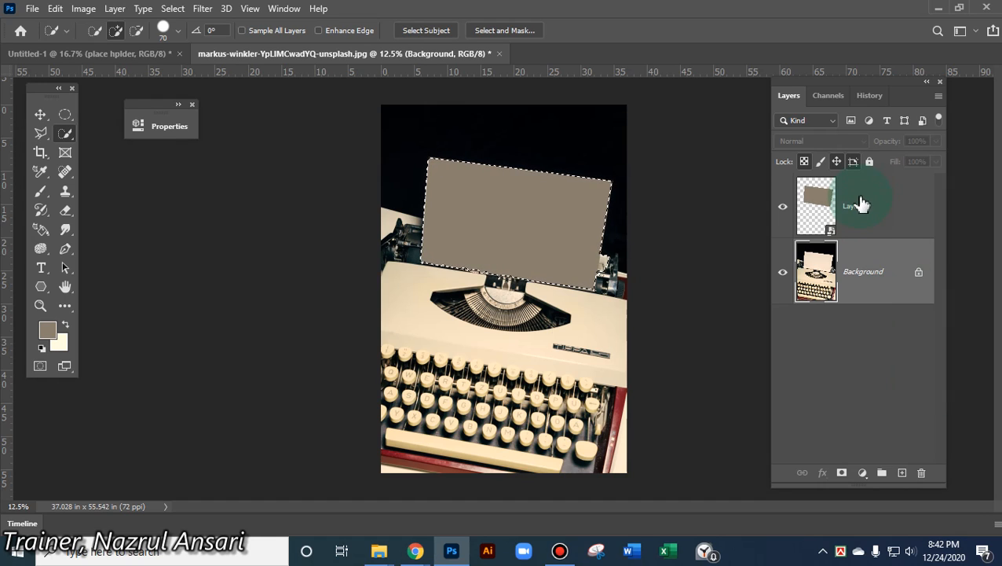
pyautogui.click(862, 204)
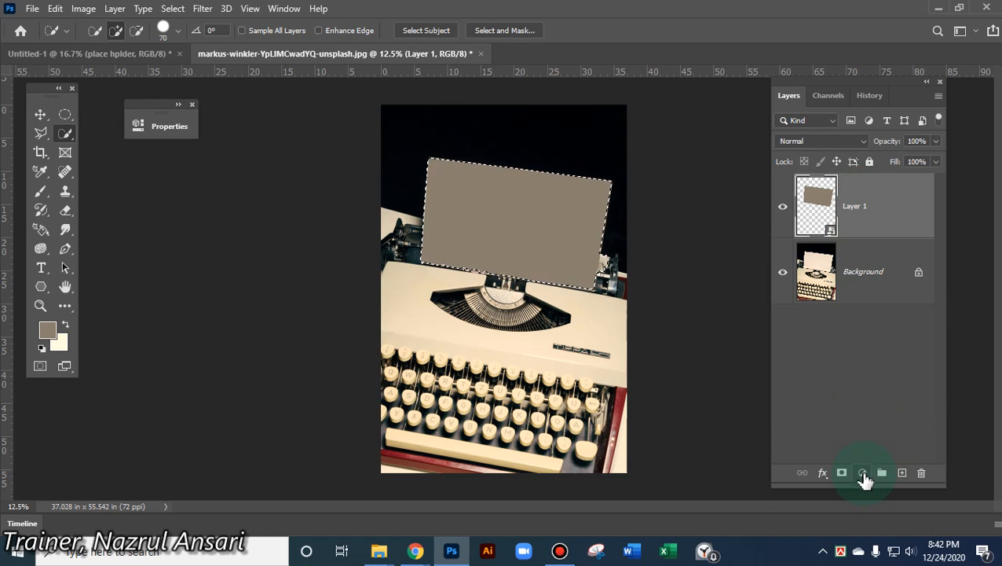
pyautogui.click(841, 473)
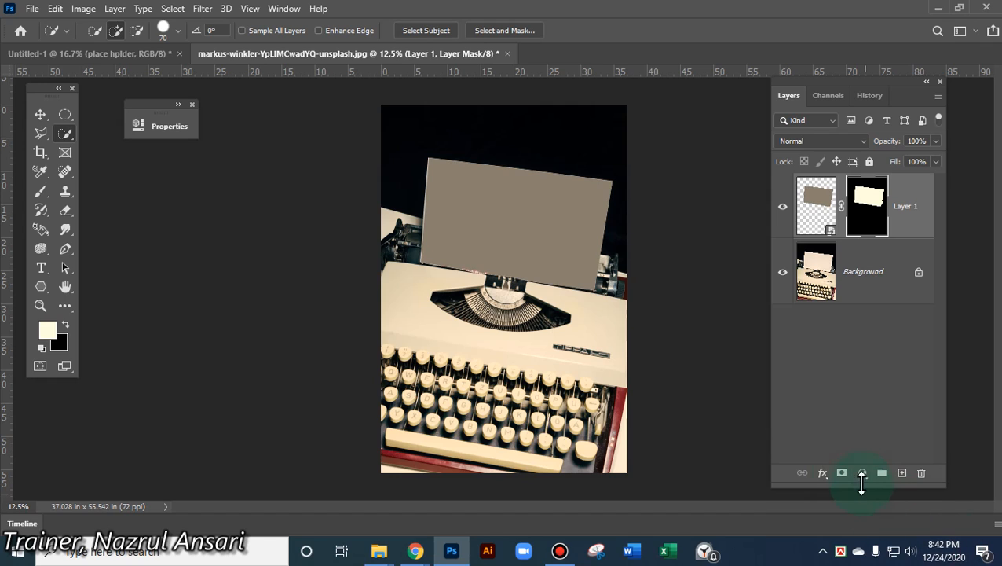
# Duplicate the Background layer twice and move both copies above the placeholder layer
pyautogui.click(875, 273)
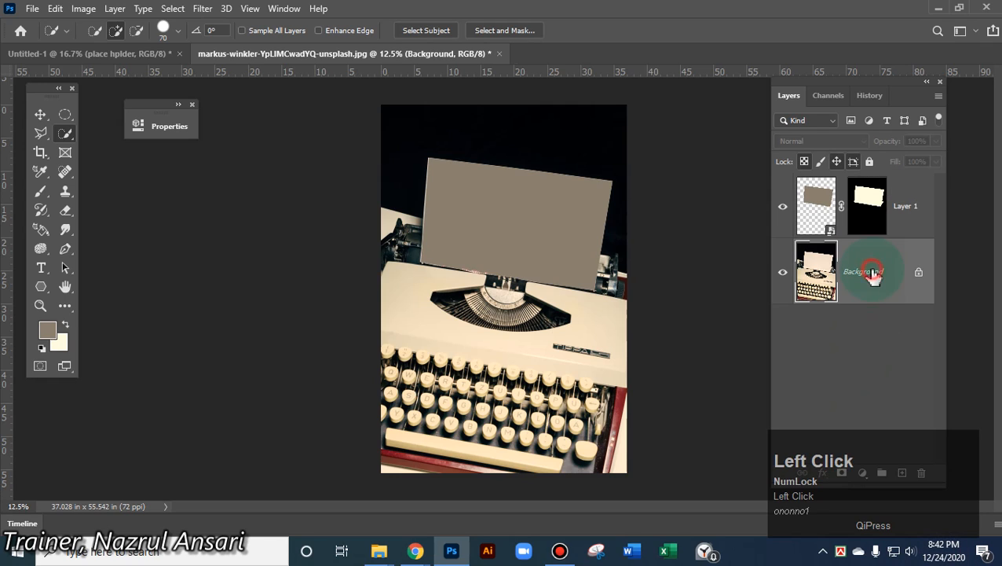
pyautogui.moveTo(876, 275); pyautogui.dragTo(894, 384)
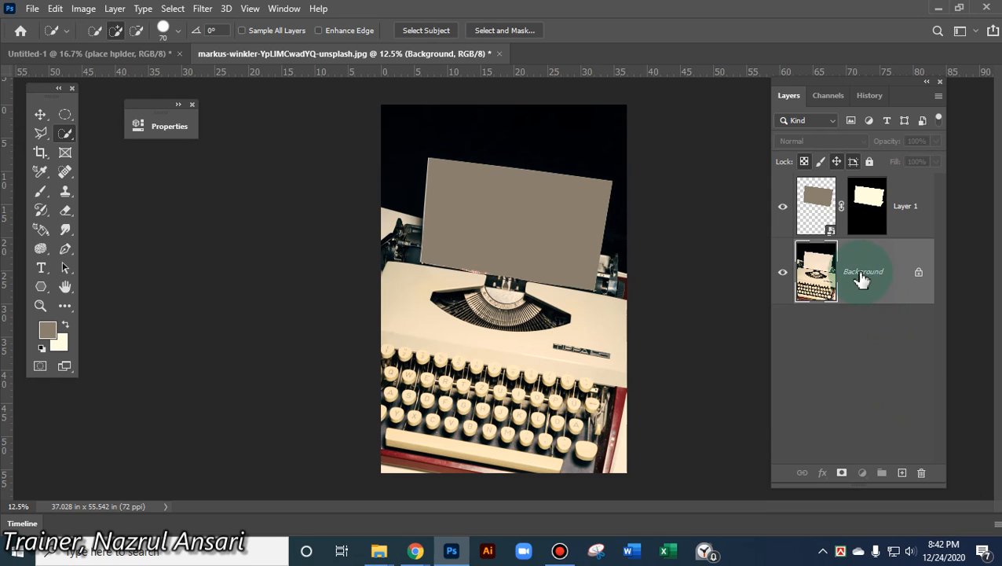
pyautogui.hotkey('ctrl', 'j')
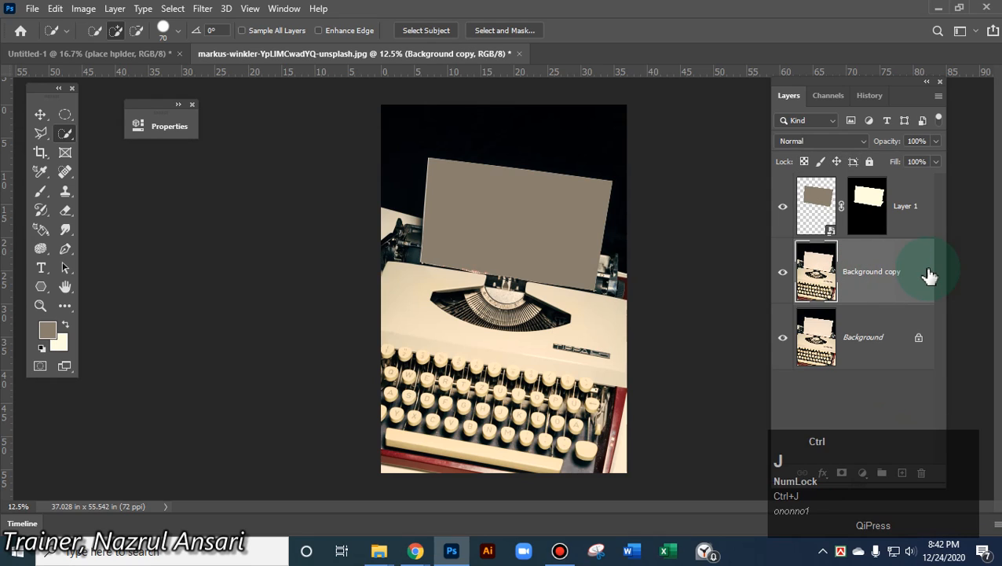
pyautogui.hotkey('ctrl', 'j')
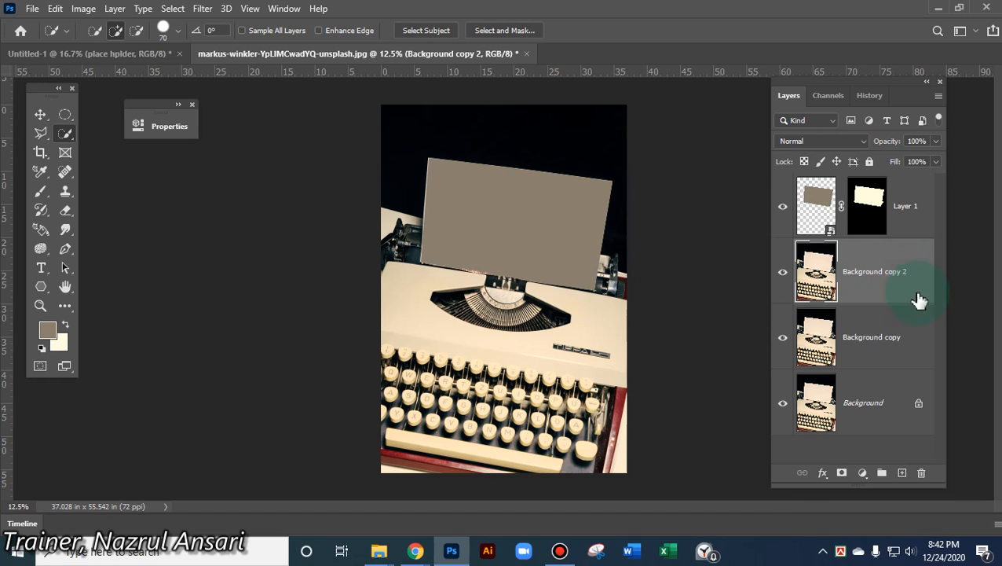
pyautogui.moveTo(889, 286); pyautogui.dragTo(882, 198)
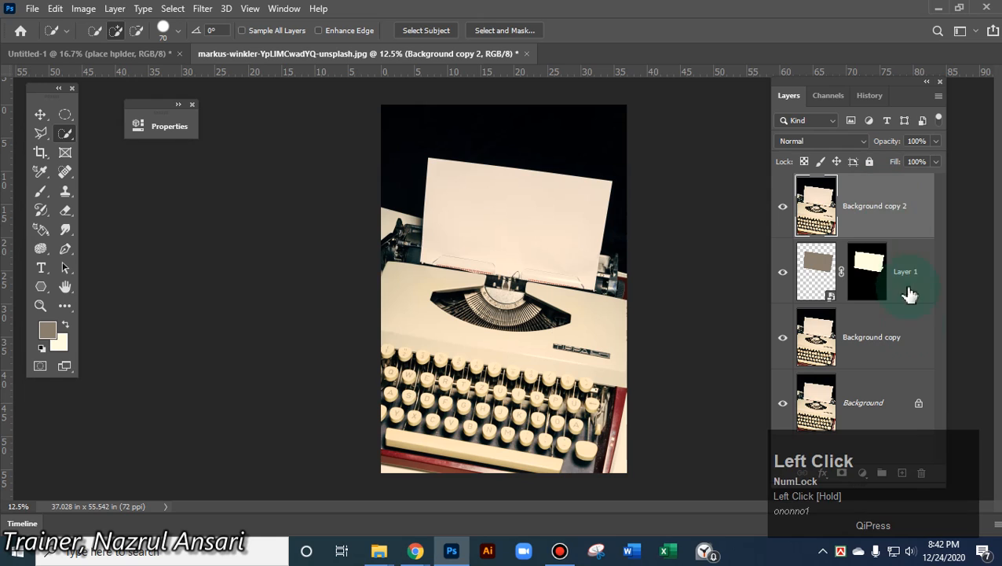
pyautogui.moveTo(872, 354); pyautogui.dragTo(895, 219)
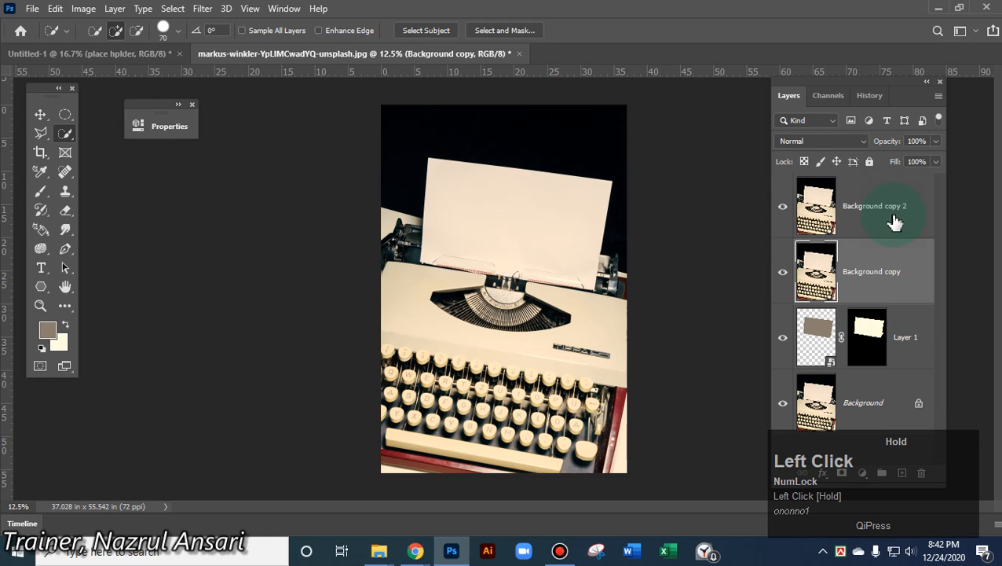
# Rename the lower Background copy to 1 and the upper copy to 2
pyautogui.doubleClick(869, 272)
pyautogui.write('1')
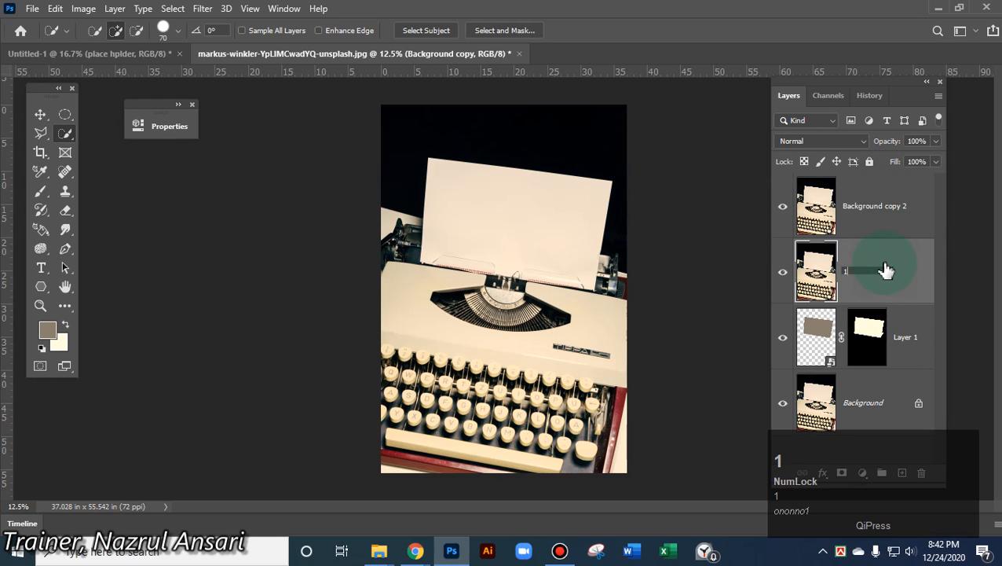
pyautogui.doubleClick(885, 206)
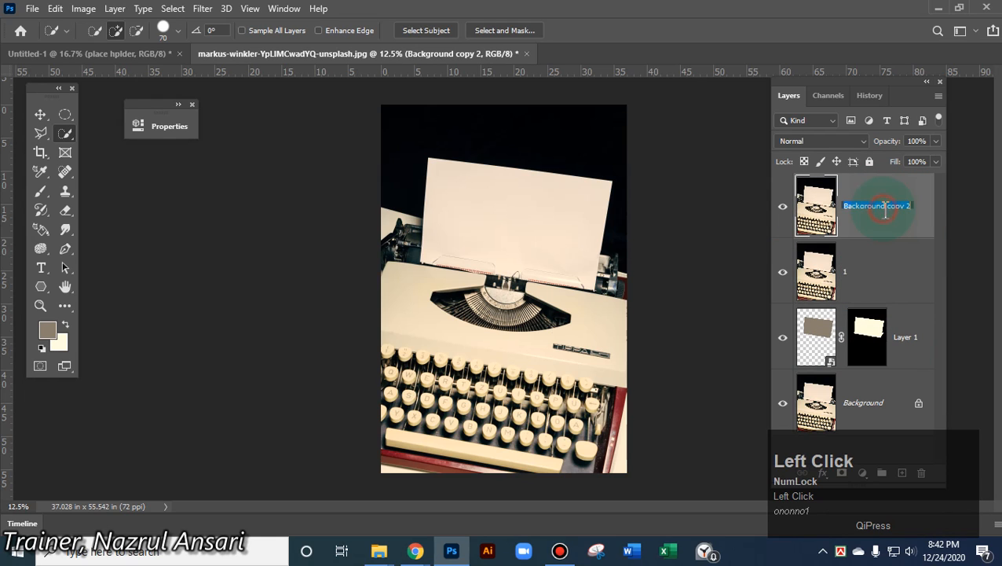
pyautogui.write('2')
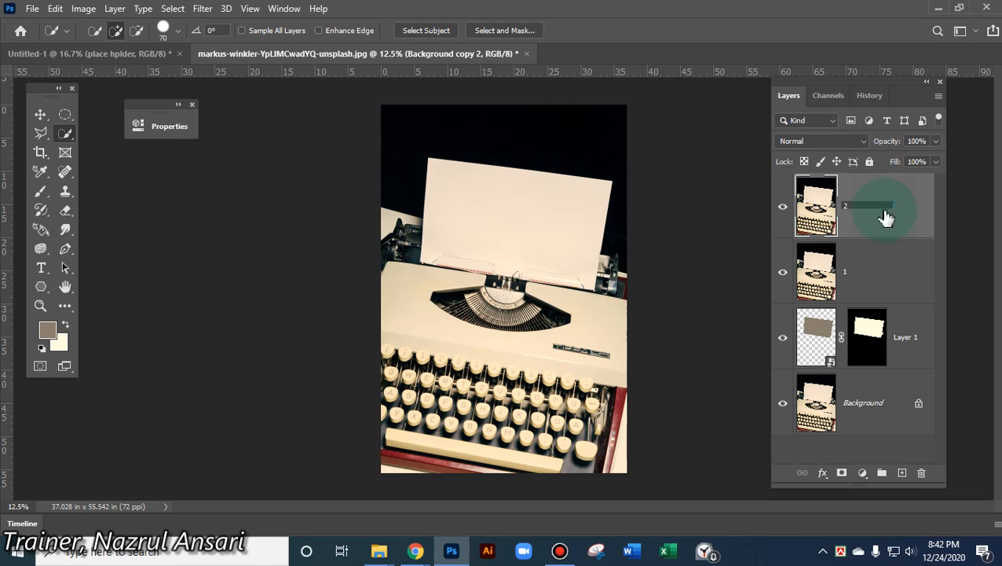
pyautogui.click(719, 261)
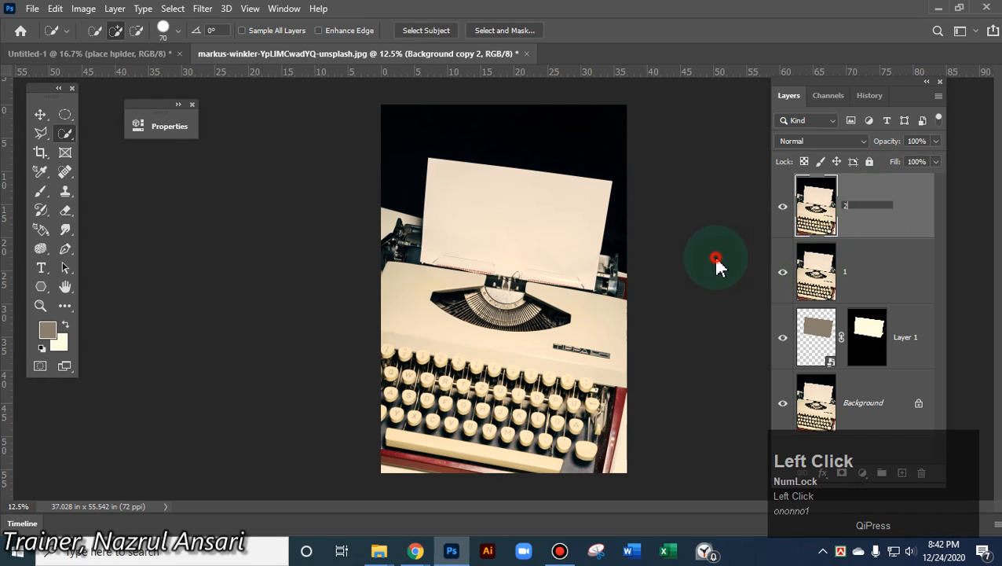
# Try copying the placeholder layer's mask onto layer 1 and displaying that mask alone on the canvas
pyautogui.click(817, 277)
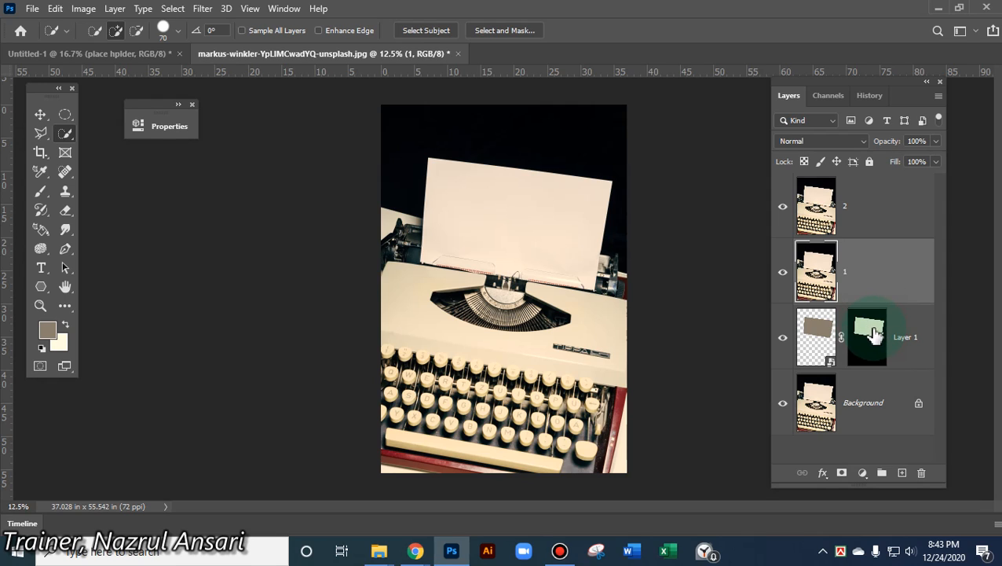
pyautogui.moveTo(874, 334); pyautogui.dragTo(883, 285)
pyautogui.keyDown('alt'); pyautogui.click(884, 284); pyautogui.keyUp('alt')
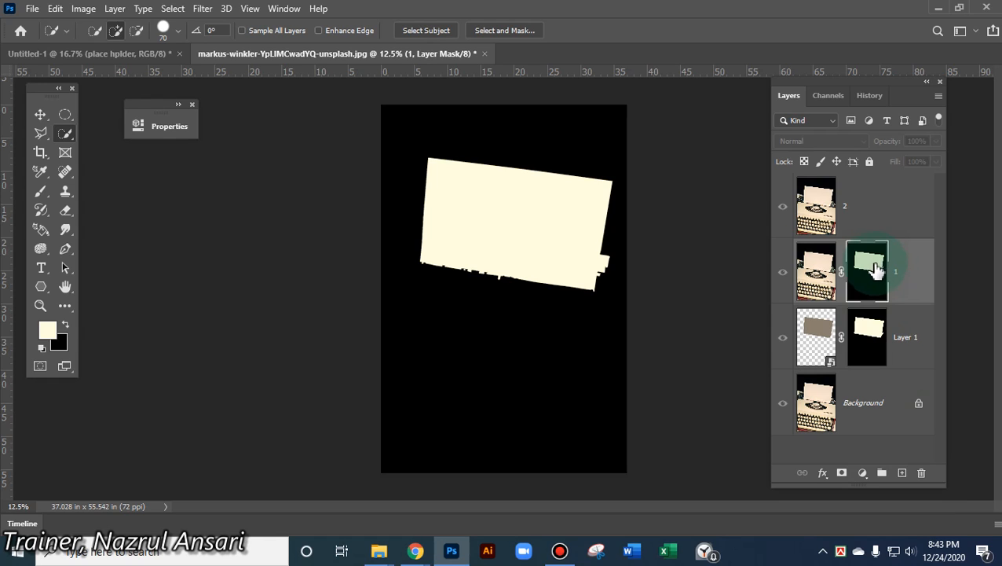
pyautogui.hotkey('ctrl', 'z')
pyautogui.click(821, 269)
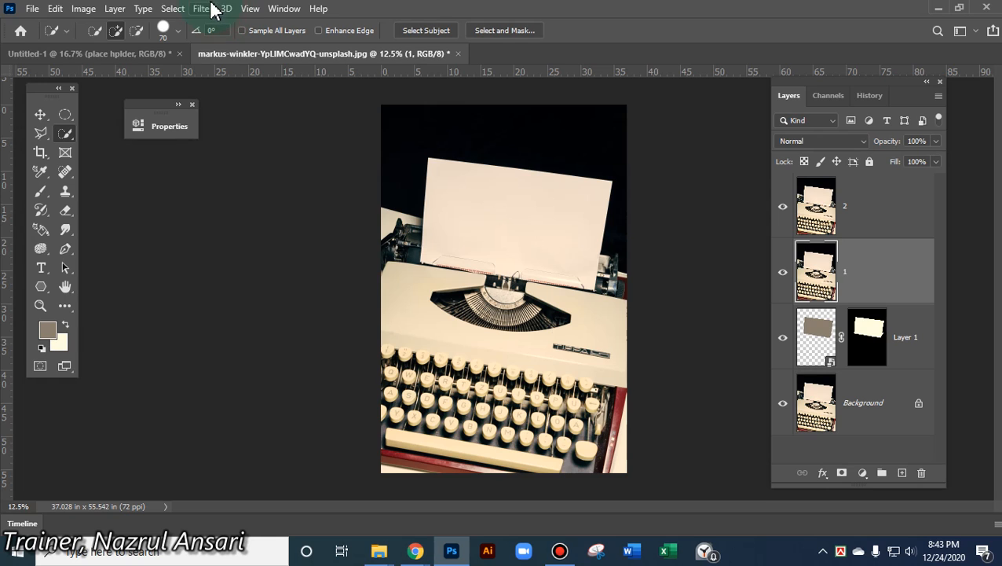
# Desaturate layer 1 and hide layer 2 above it
pyautogui.click(85, 9)
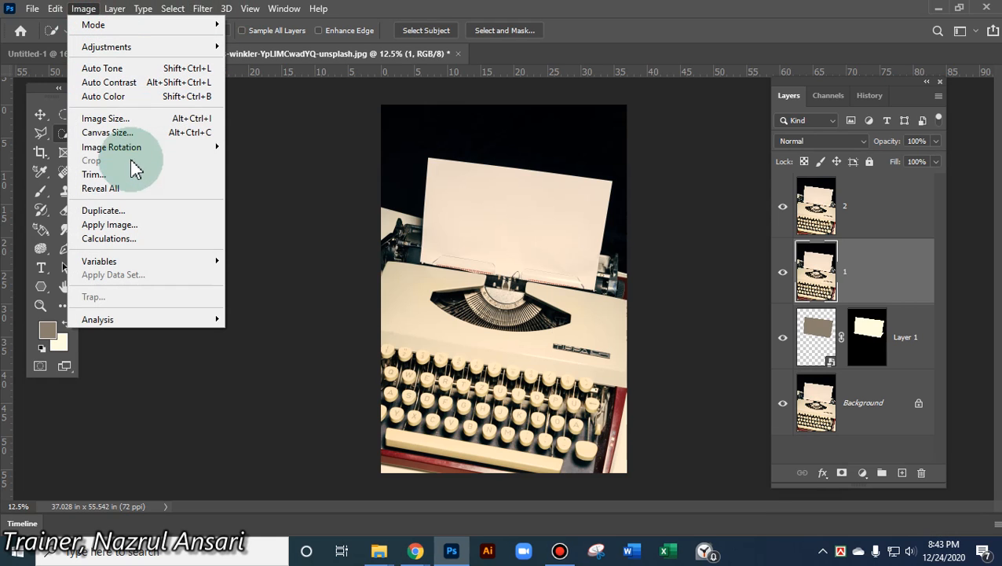
pyautogui.moveTo(138, 47)
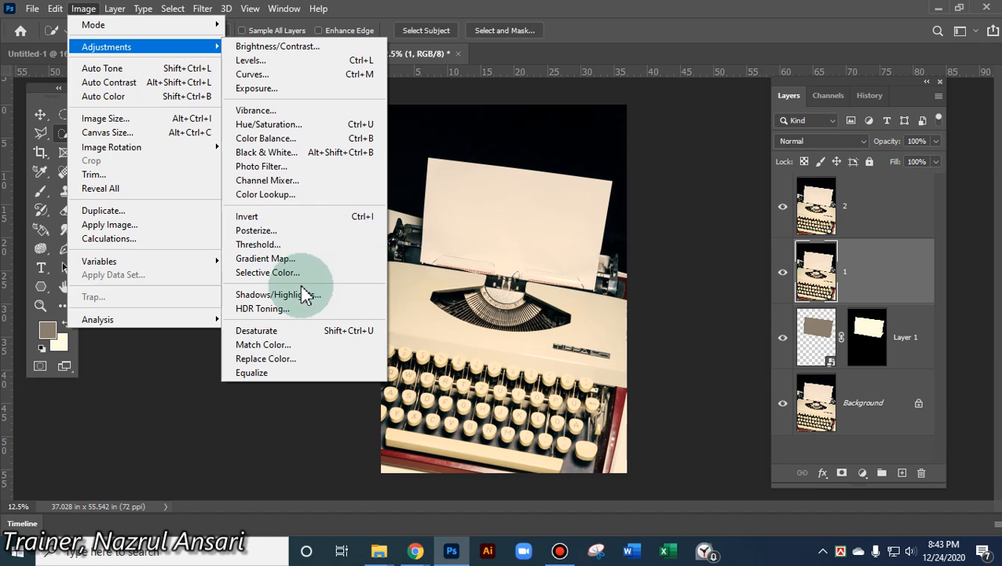
pyautogui.click(279, 331)
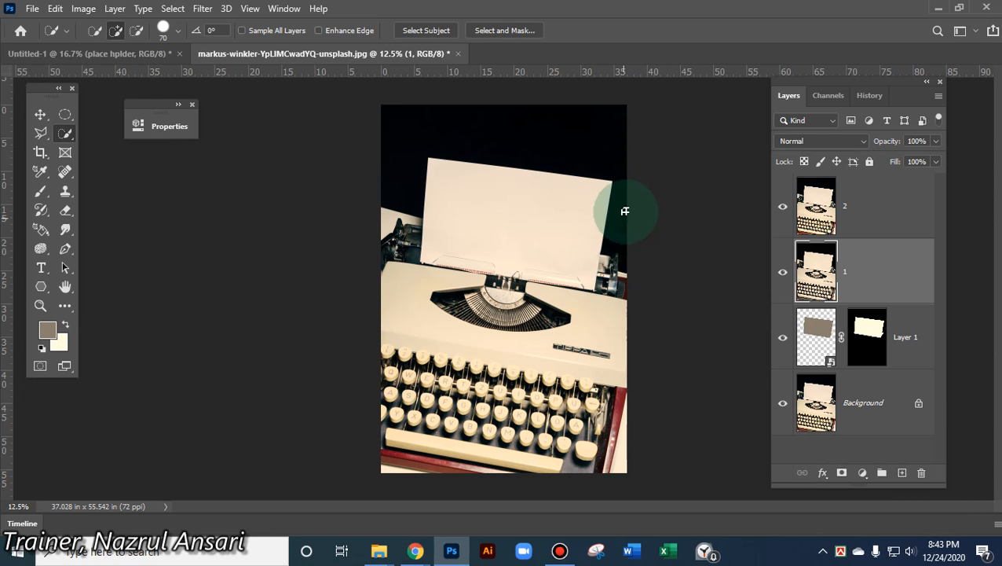
pyautogui.click(781, 209)
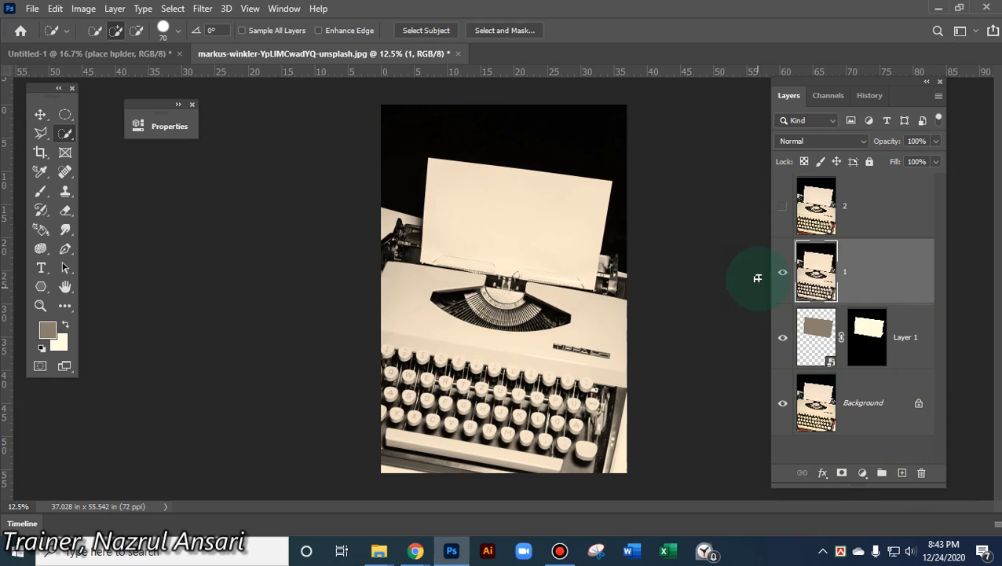
# Set the blending mode of layer 1 to Multiply
pyautogui.click(821, 268)
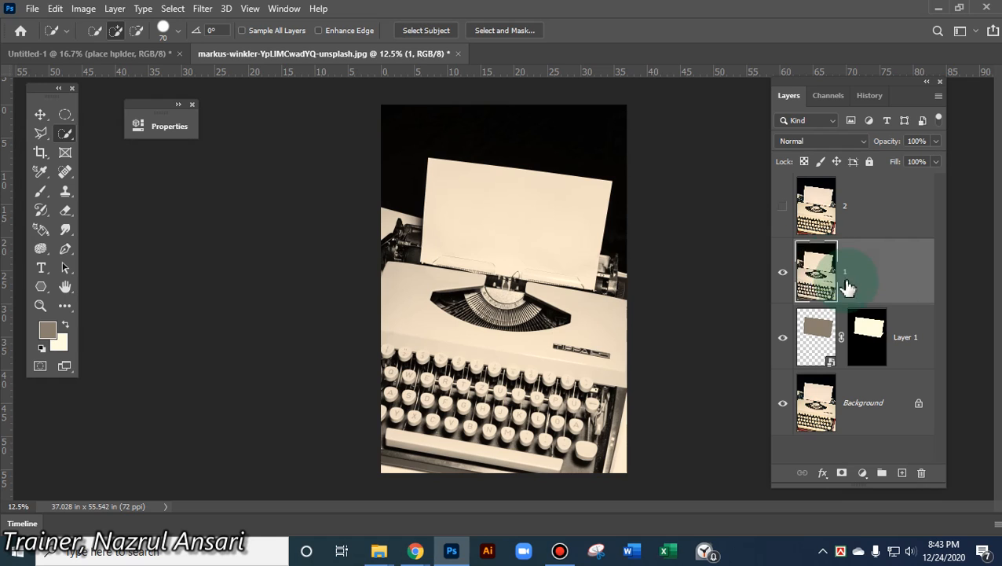
pyautogui.click(864, 141)
pyautogui.click(802, 201)
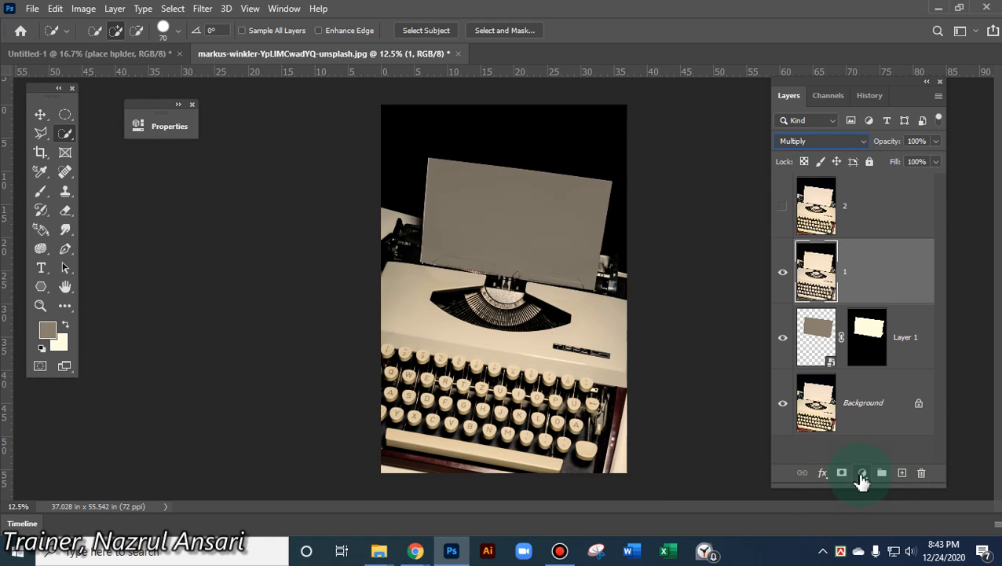
# Add a Curves adjustment layer above layer 1 and raise its RGB midtones to about input 106, output 157
pyautogui.click(862, 474)
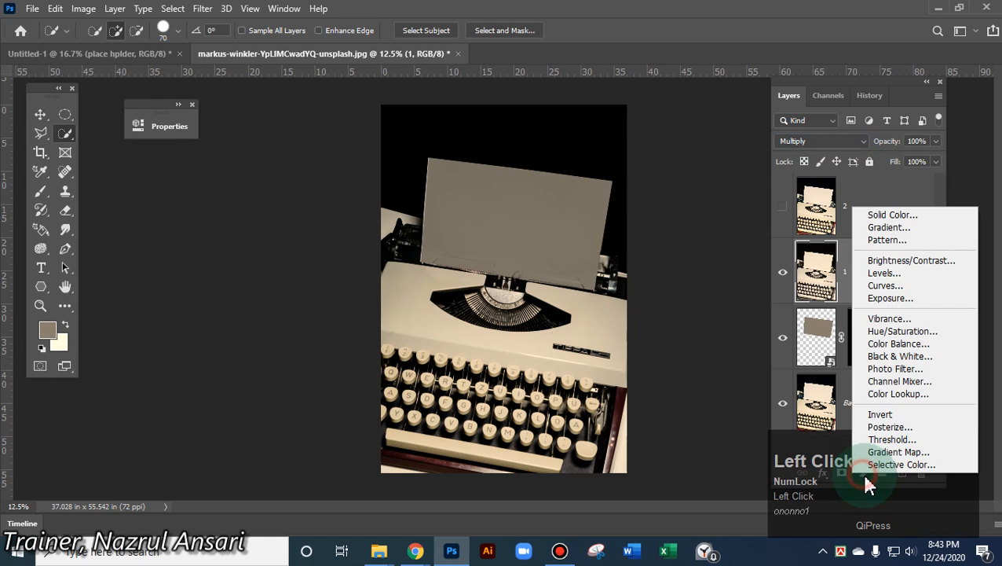
pyautogui.click(895, 285)
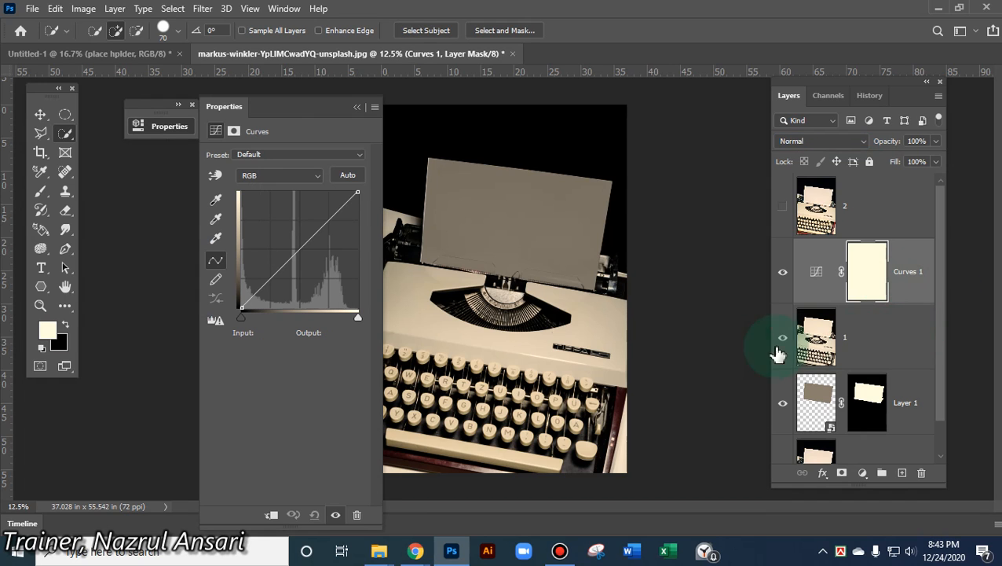
pyautogui.moveTo(306, 248); pyautogui.dragTo(290, 236)
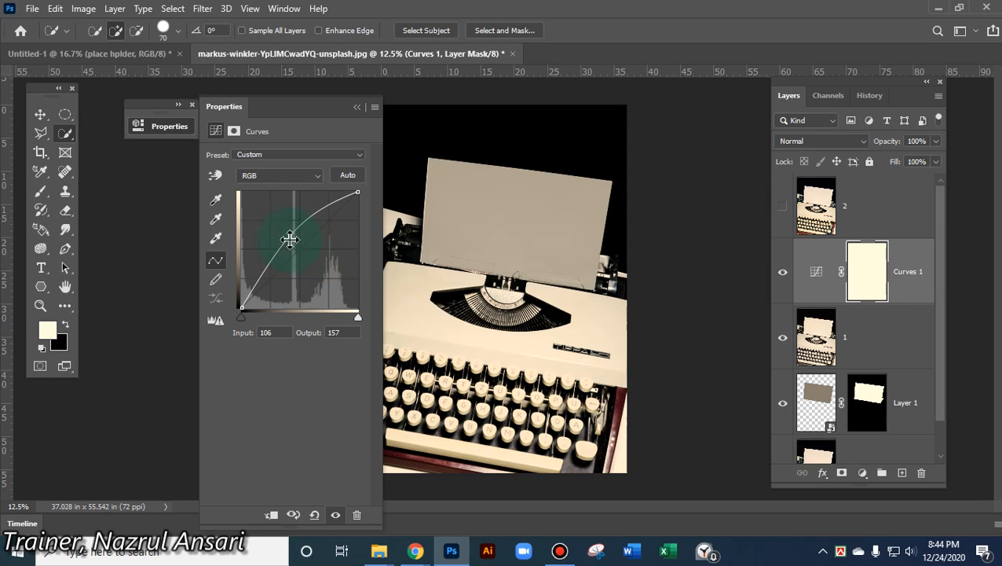
pyautogui.click(357, 107)
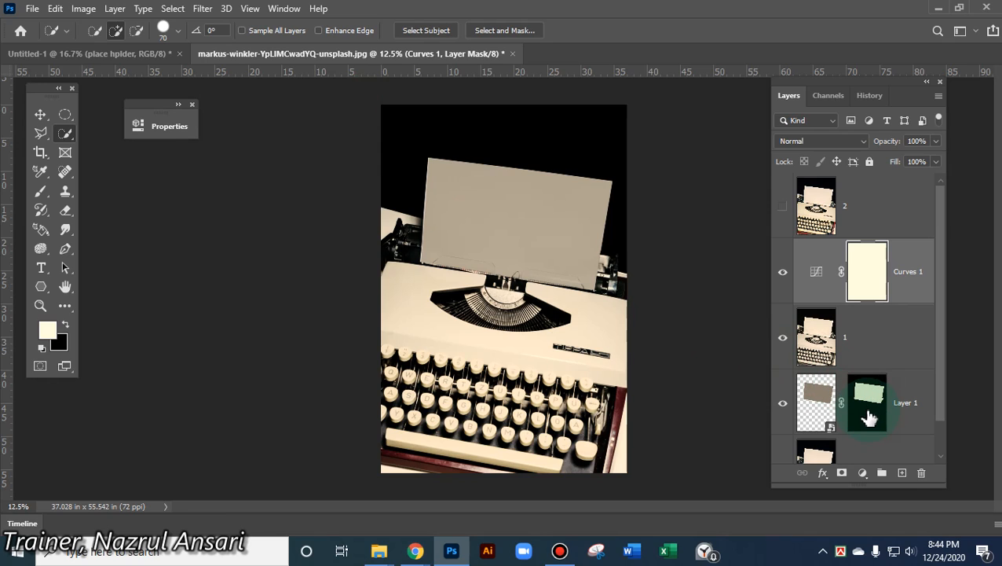
# Copy the placeholder layer's mask onto layer 1 and clip the Curves adjustment to layer 1
pyautogui.moveTo(874, 404); pyautogui.dragTo(879, 355)
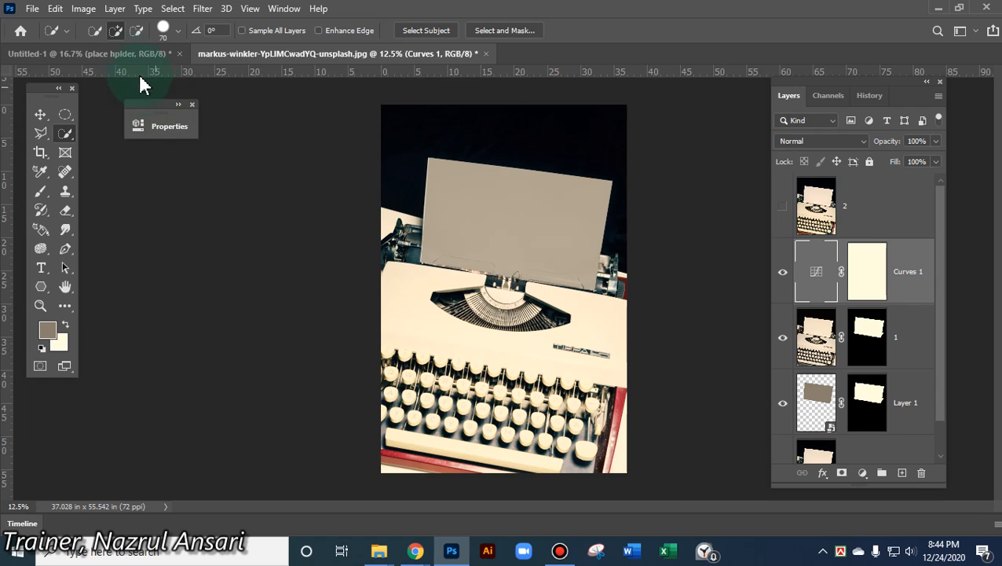
pyautogui.click(122, 54)
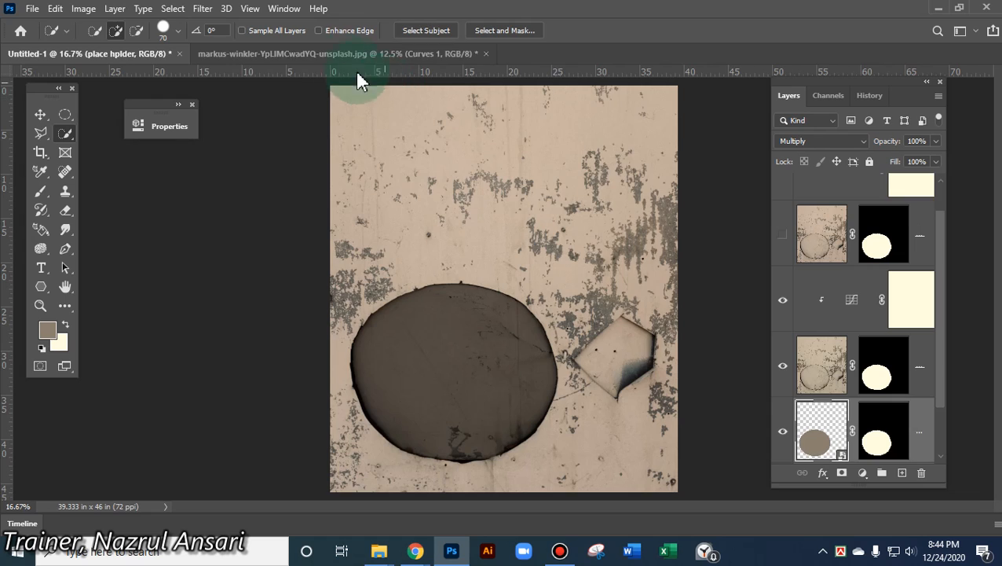
pyautogui.click(330, 52)
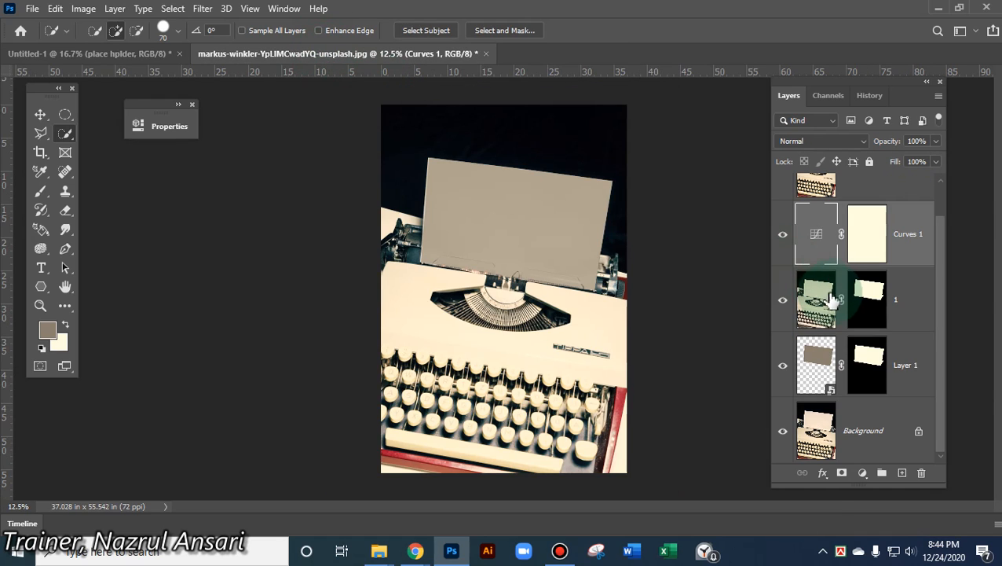
pyautogui.keyDown('alt'); pyautogui.click(802, 259); pyautogui.keyUp('alt')
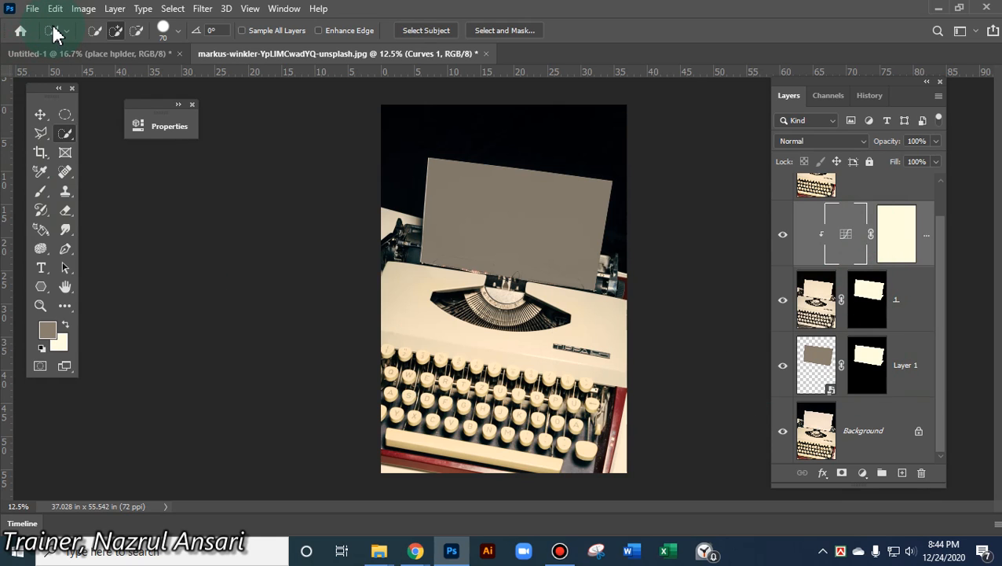
# Save the mockup as the template test 7.psdt in the Desktop folder Class 29 B25 and close the document
pyautogui.click(32, 9)
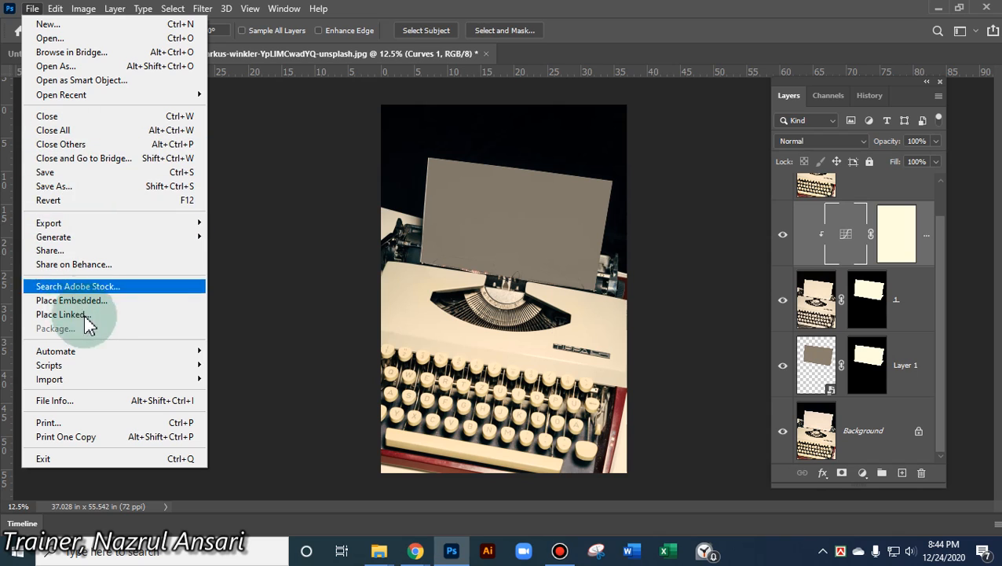
pyautogui.click(63, 186)
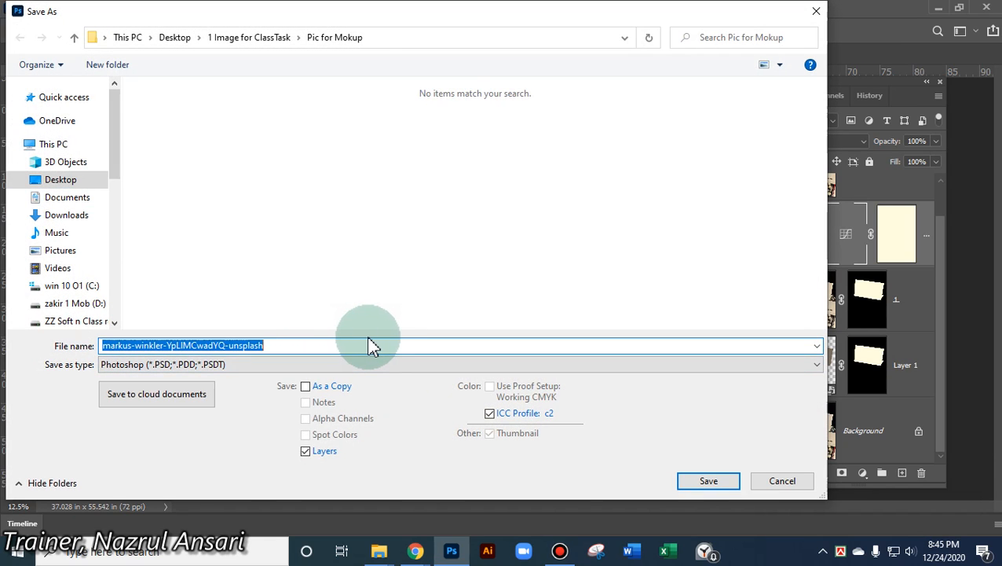
pyautogui.write('test')
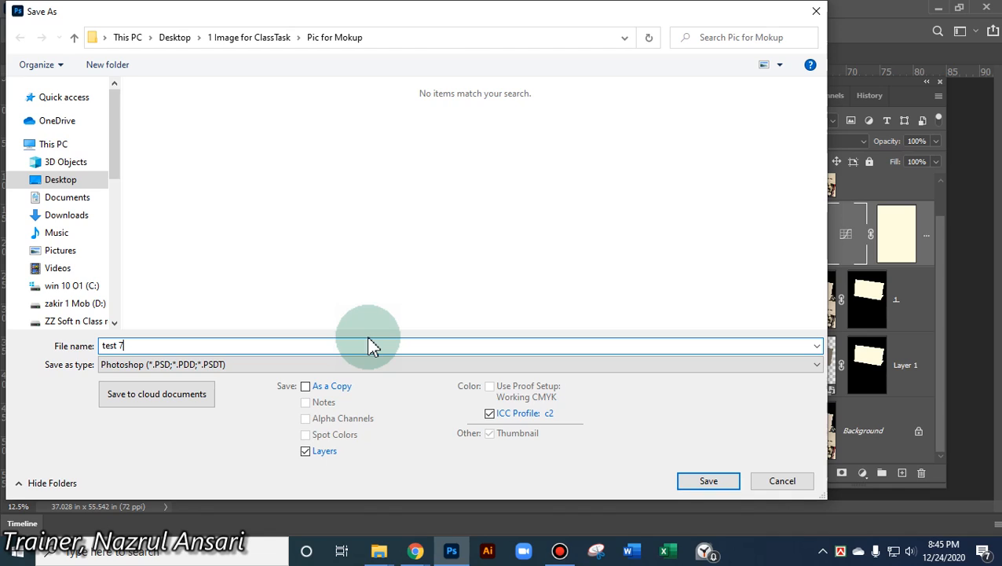
pyautogui.write(' 7.psdt')
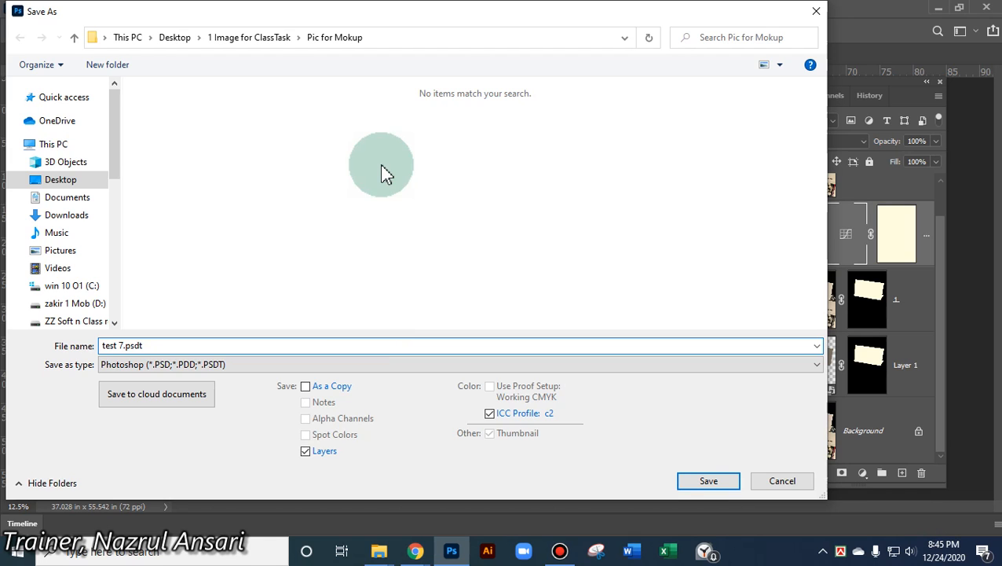
pyautogui.click(176, 39)
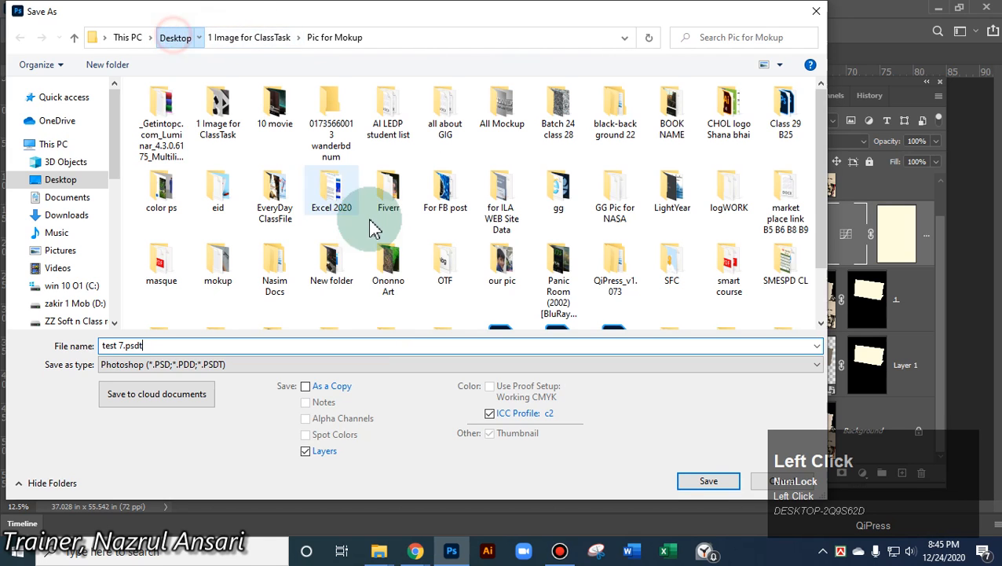
pyautogui.click(773, 120)
pyautogui.click(774, 119)
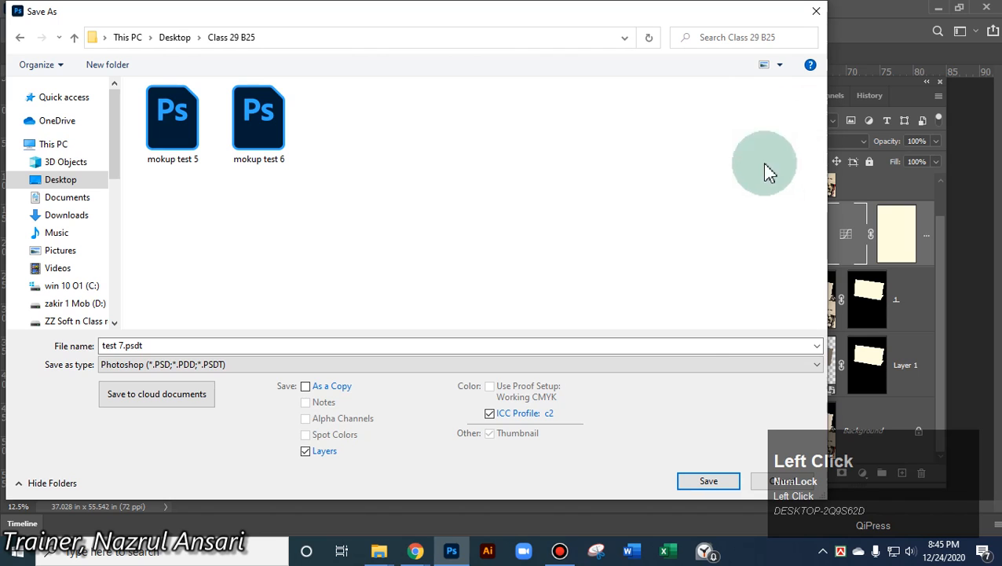
pyautogui.click(711, 483)
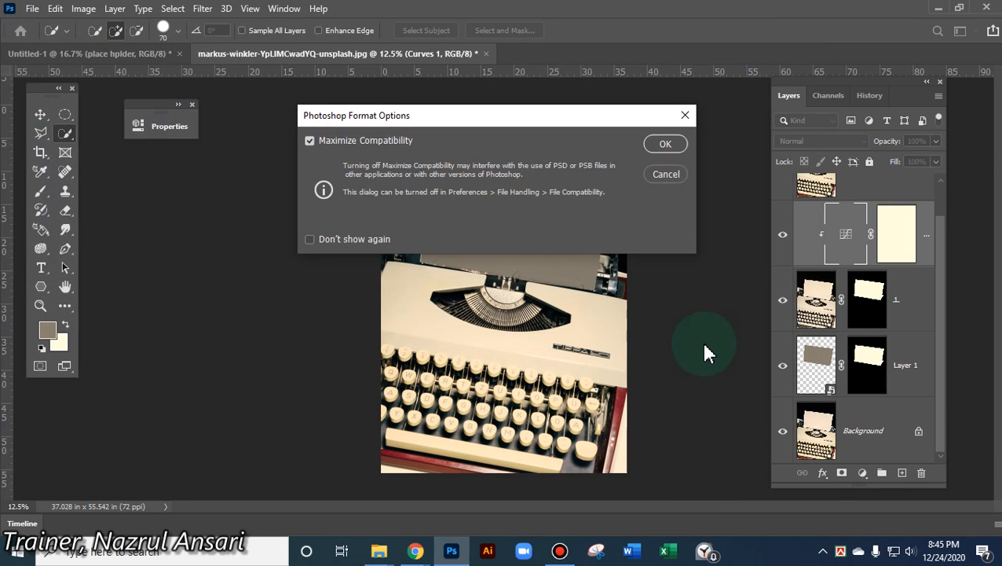
pyautogui.click(663, 142)
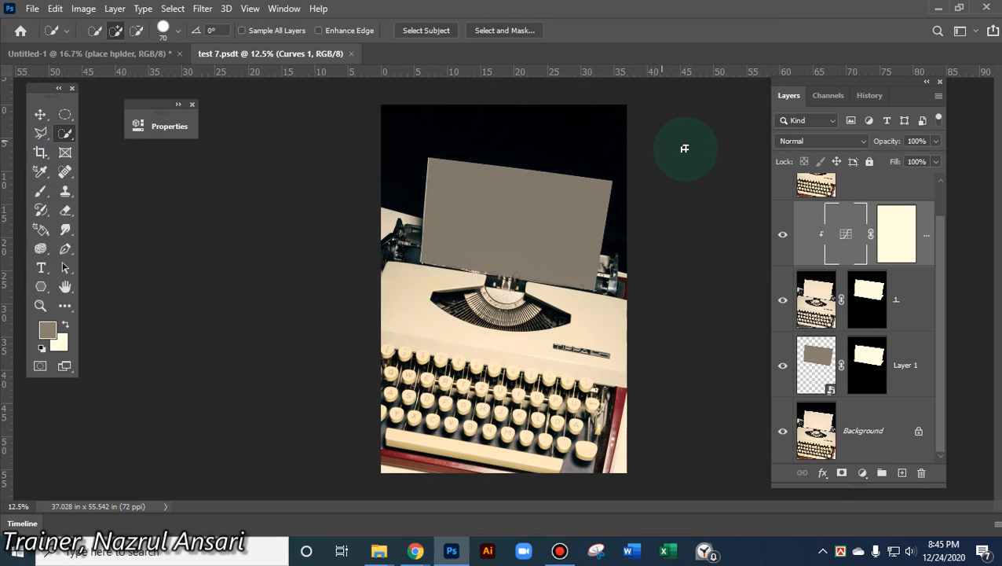
pyautogui.click(351, 54)
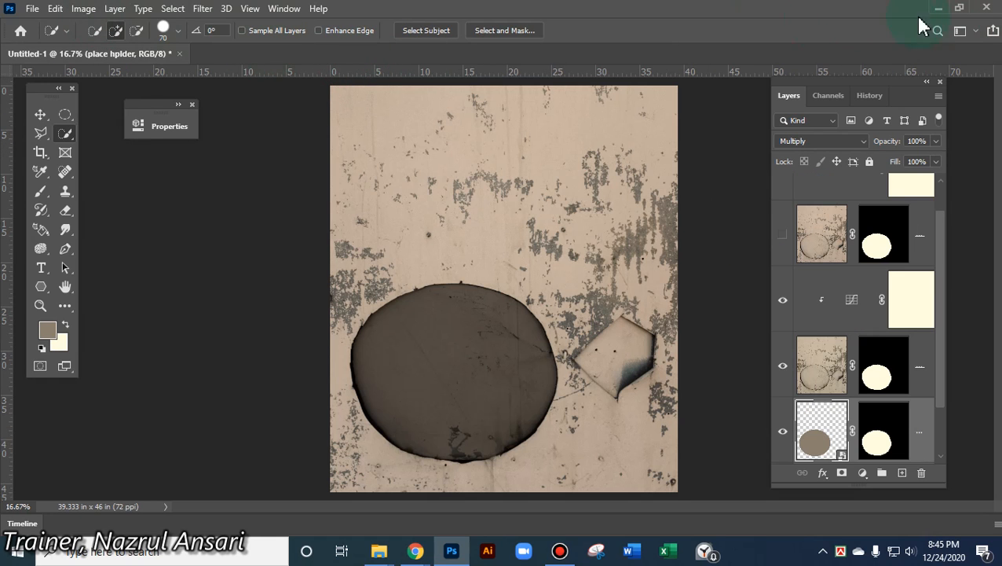
pyautogui.click(30, 8)
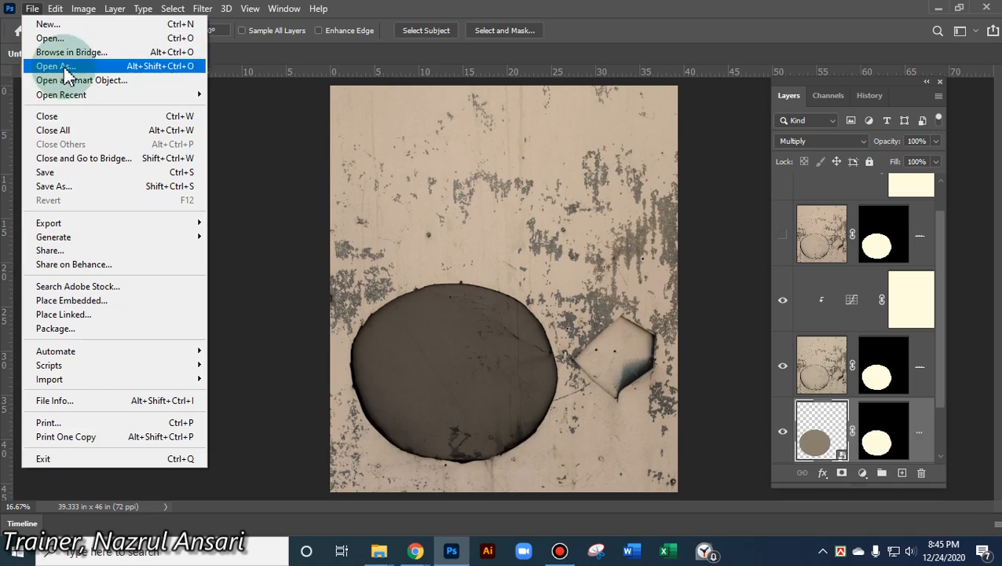
pyautogui.click(61, 67)
pyautogui.click(757, 11)
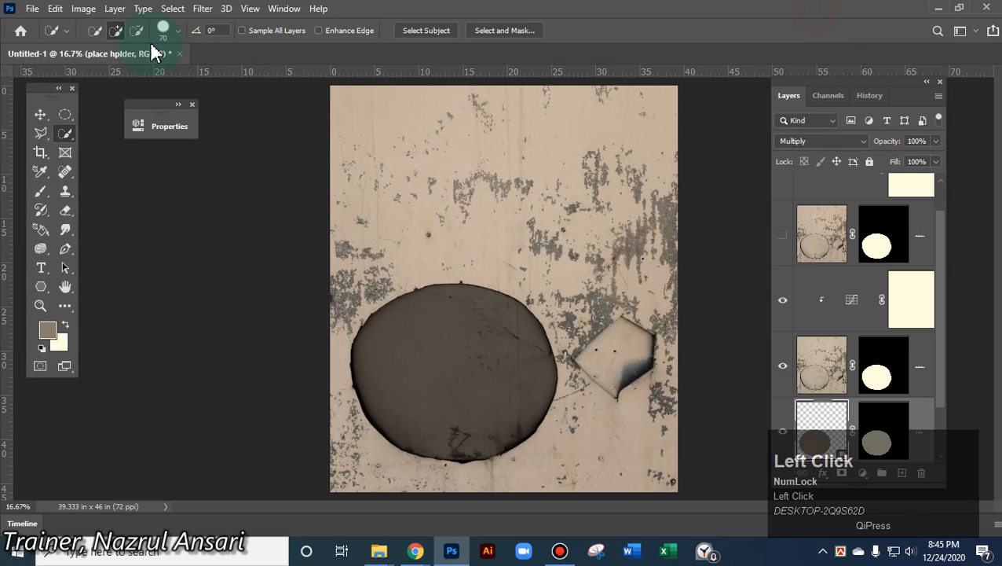
# Open the template test 7 from the Class 29 B25 folder
pyautogui.click(32, 9)
pyautogui.click(40, 36)
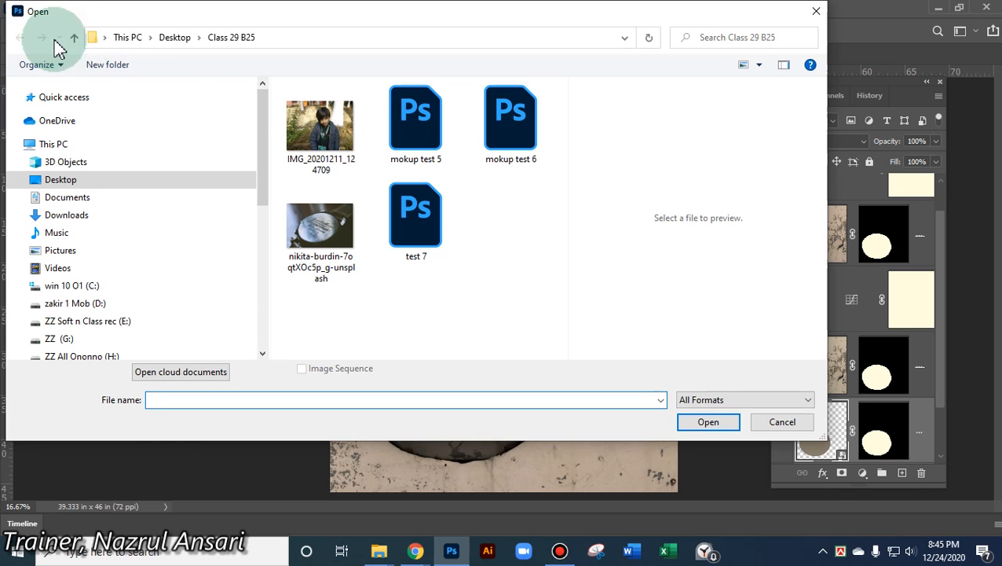
pyautogui.click(416, 216)
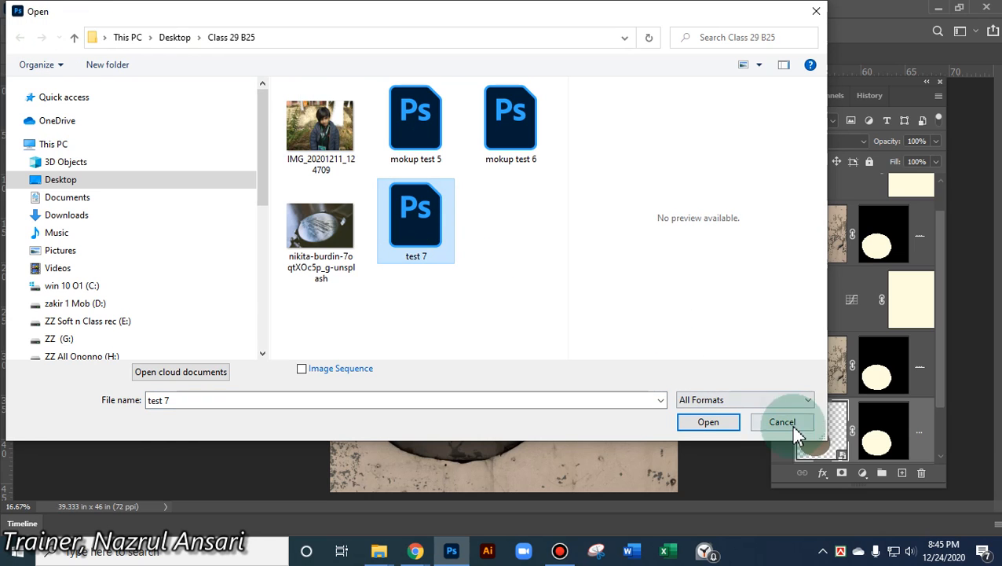
pyautogui.click(708, 423)
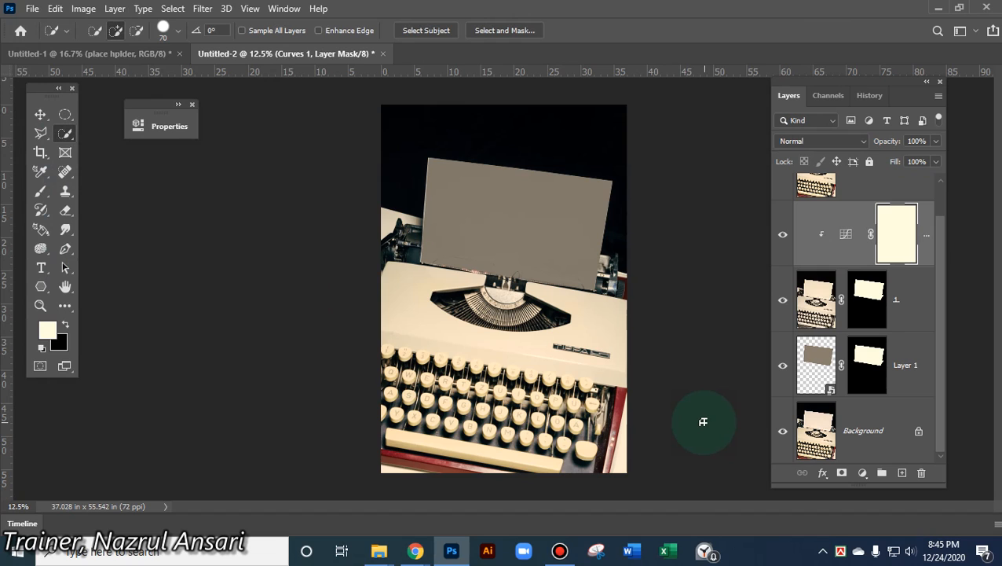
# Open the contents of the Layer 1 smart object and embed the photo IMG_20201211_124709, enlarged to cover the whole canvas
pyautogui.doubleClick(834, 398)
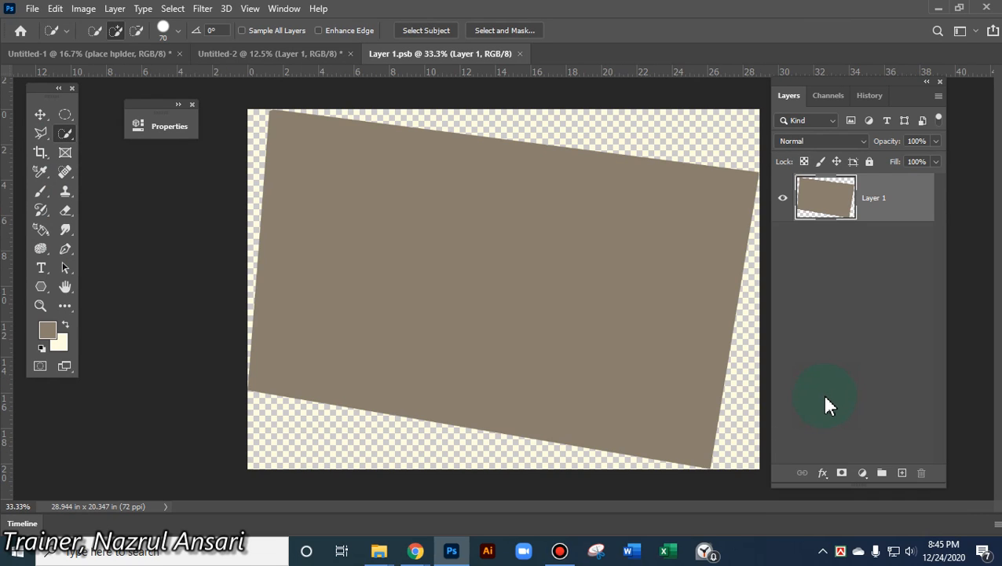
pyautogui.click(32, 11)
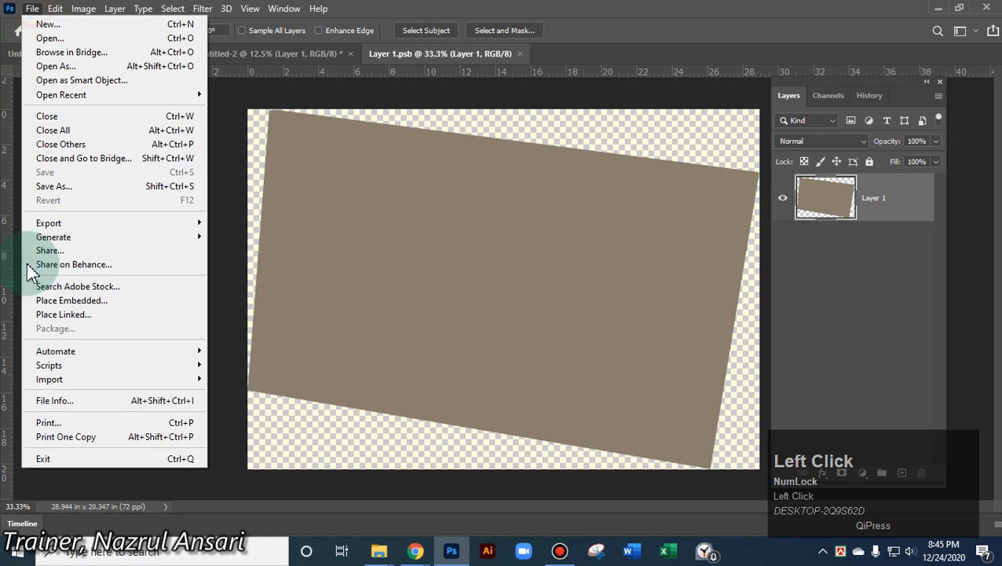
pyautogui.click(100, 301)
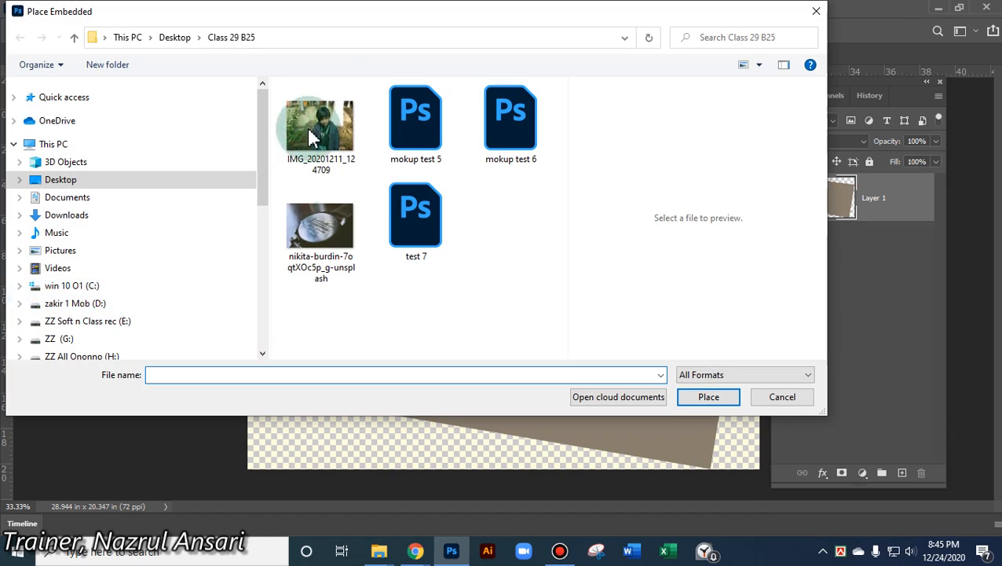
pyautogui.doubleClick(320, 128)
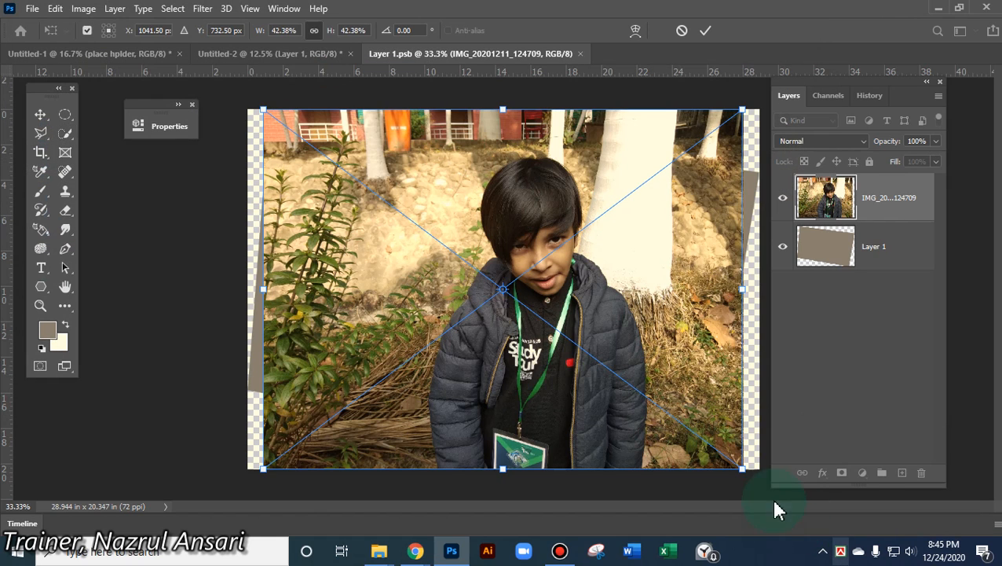
pyautogui.moveTo(743, 469); pyautogui.dragTo(927, 562)
pyautogui.moveTo(700, 386); pyautogui.dragTo(631, 357)
pyautogui.click(706, 31)
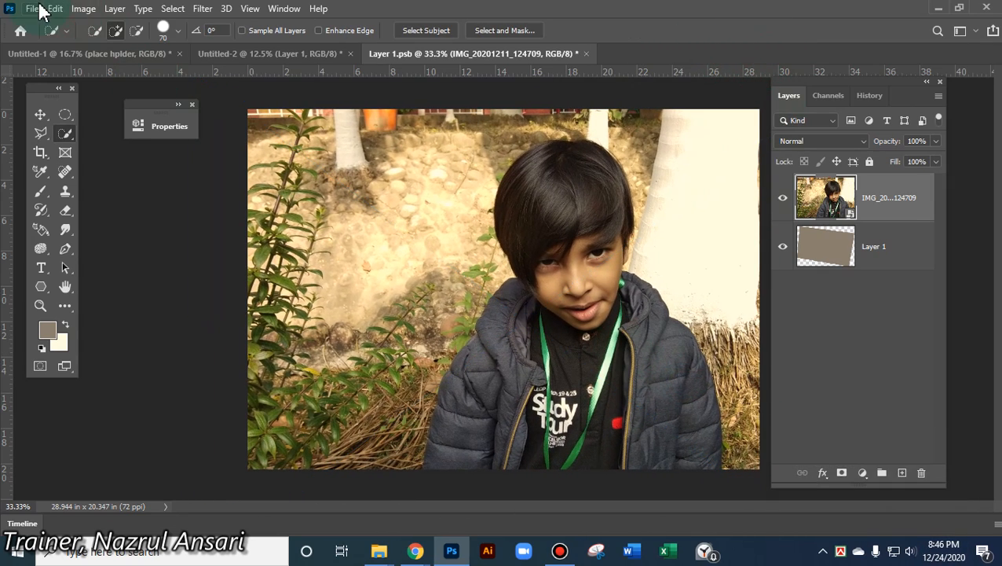
# Save the smart object's contents and return to the Untitled-2 typewriter mockup
pyautogui.click(32, 8)
pyautogui.click(63, 173)
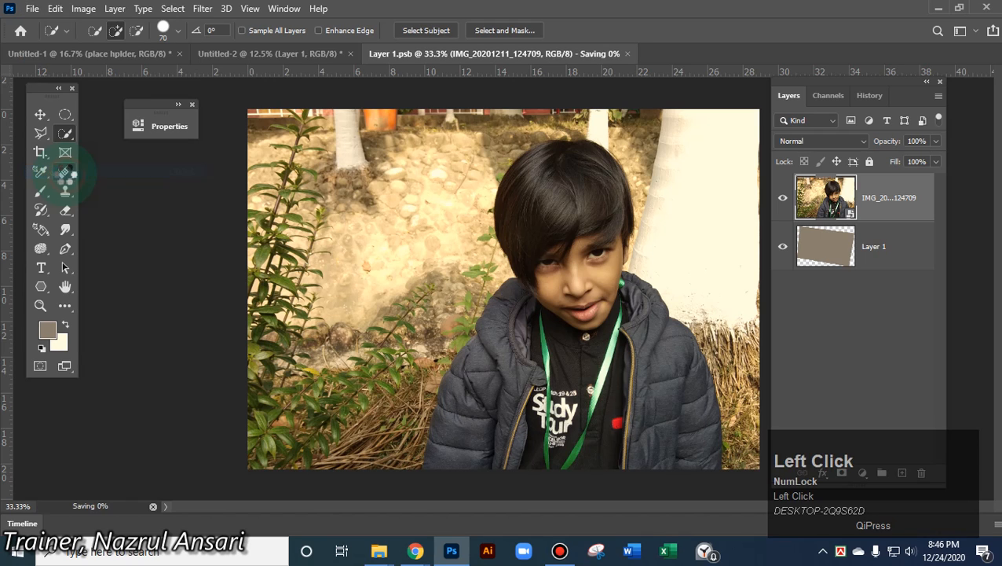
pyautogui.click(272, 54)
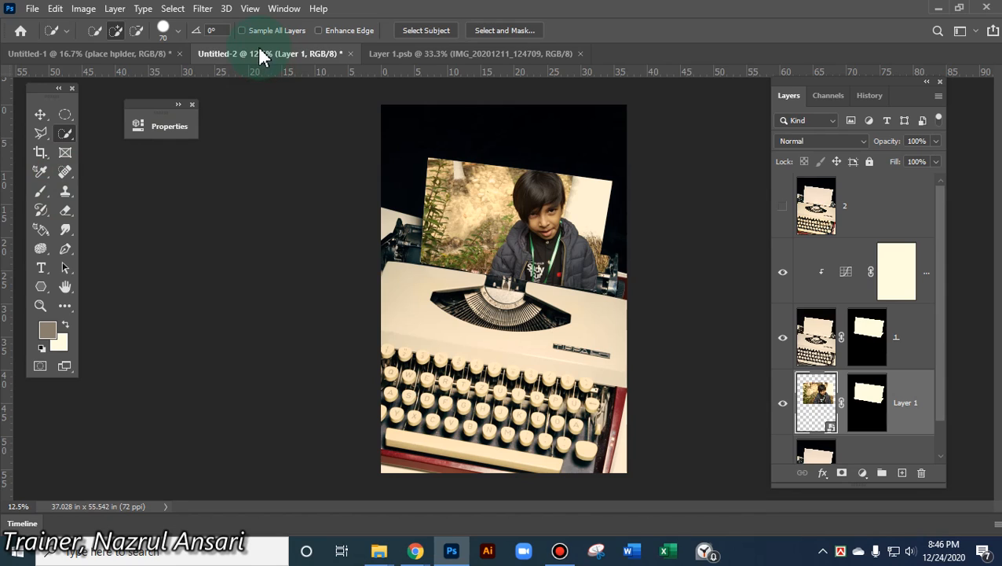
# Release the clipping of the Curves 1 adjustment layer and clip it back to the layer below
pyautogui.click(821, 276)
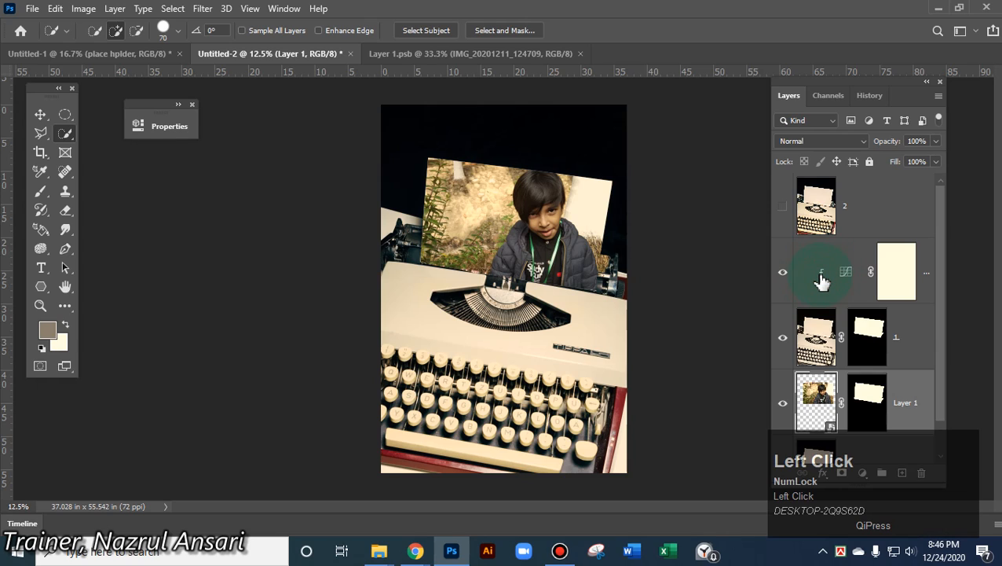
pyautogui.keyDown('alt'); pyautogui.click(821, 277); pyautogui.keyUp('alt')
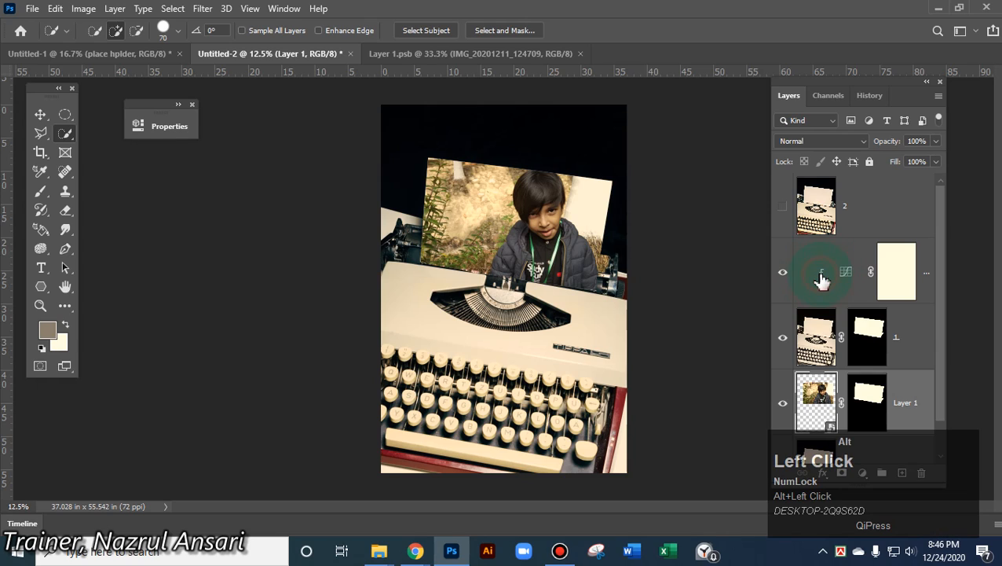
pyautogui.keyDown('alt'); pyautogui.click(824, 304); pyautogui.keyUp('alt')
pyautogui.keyDown('alt'); pyautogui.click(825, 304); pyautogui.keyUp('alt')
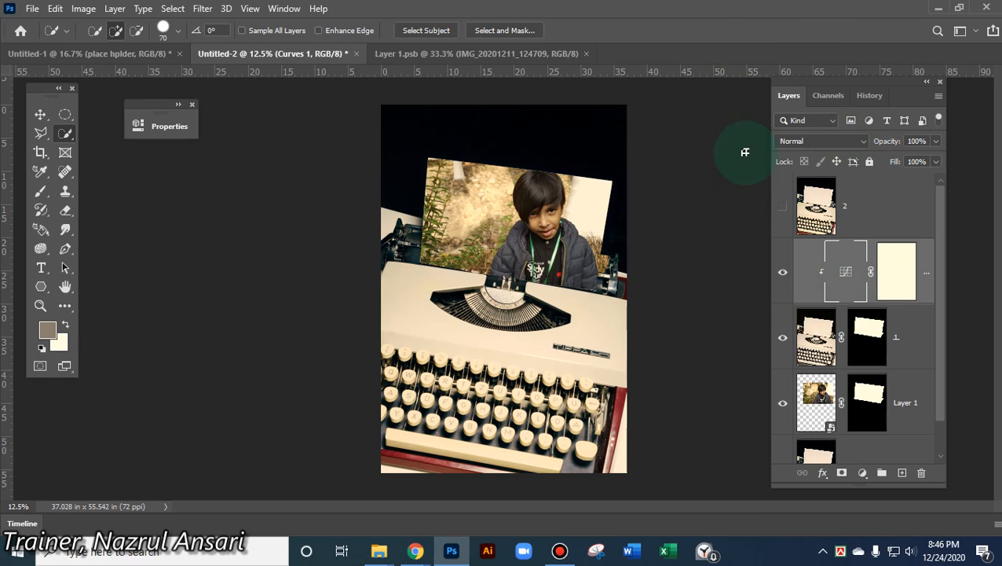
# Close the Layer 1.psb smart object contents and the Untitled-2 typewriter document without saving
pyautogui.click(454, 60)
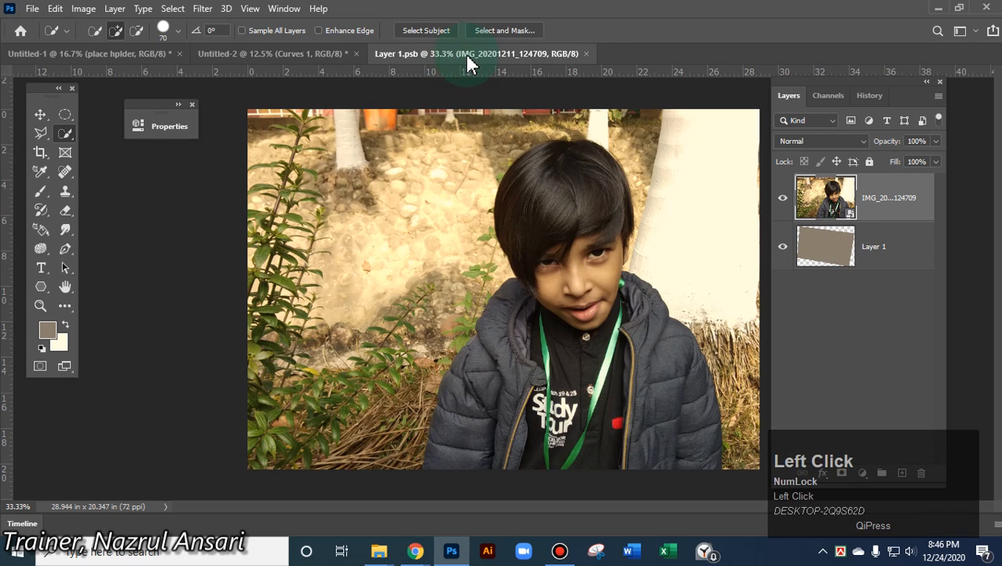
pyautogui.click(586, 55)
pyautogui.click(308, 55)
pyautogui.click(356, 54)
pyautogui.click(497, 213)
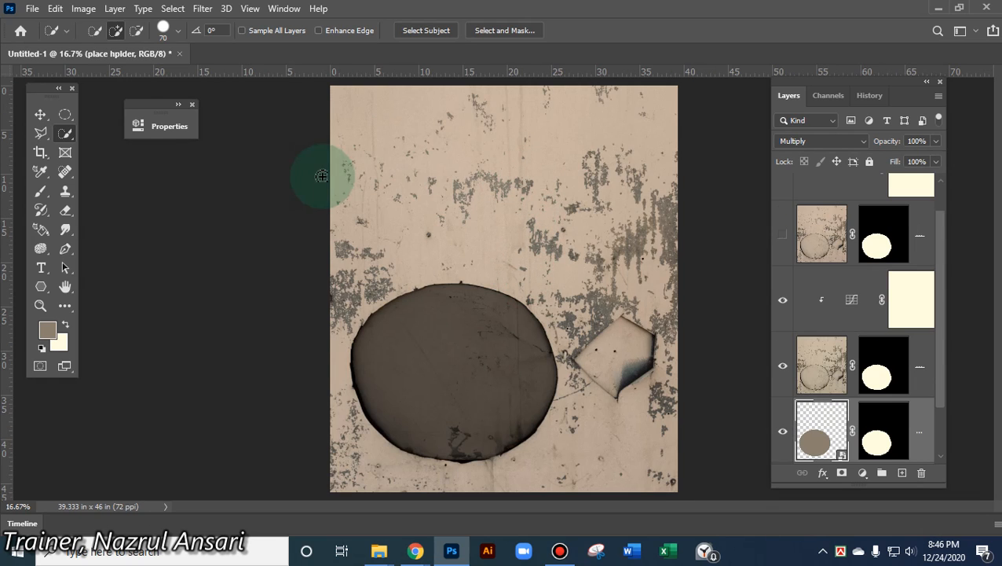
pyautogui.click(32, 8)
pyautogui.click(56, 40)
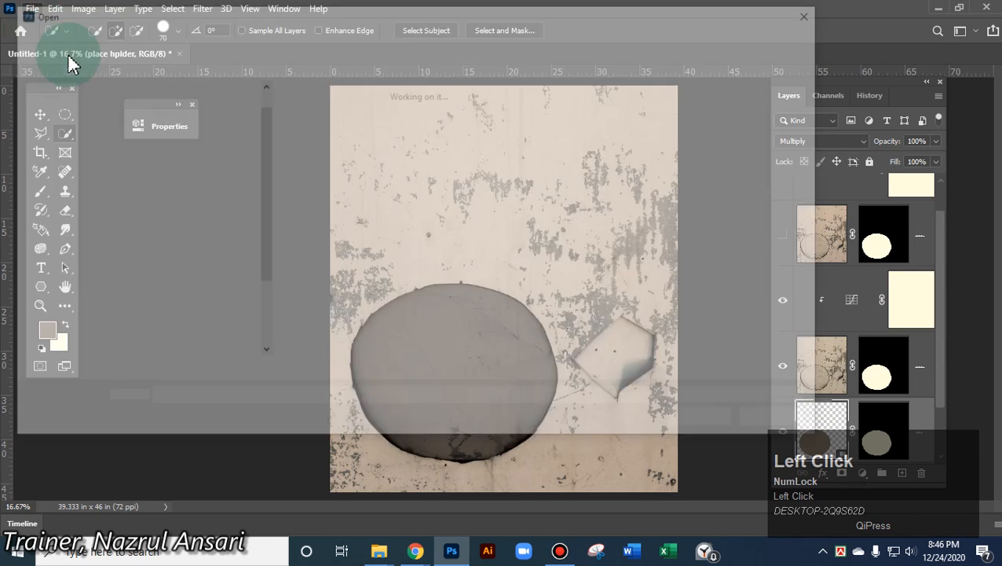
pyautogui.click(812, 430)
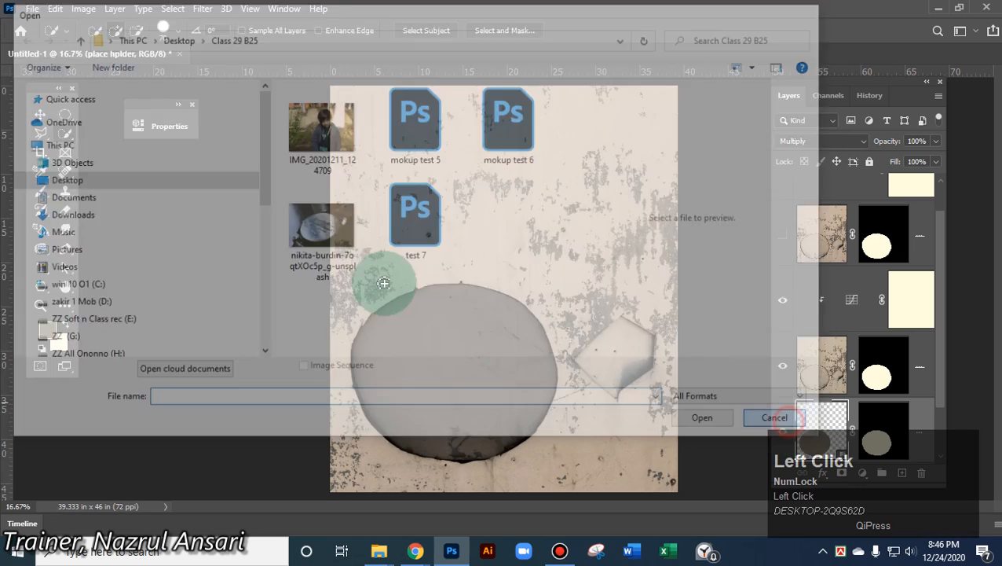
# Open the magnifying glass photo from the Pic for Mokup folder inside 1 Image for ClassTask on the Desktop
pyautogui.click(32, 8)
pyautogui.click(47, 39)
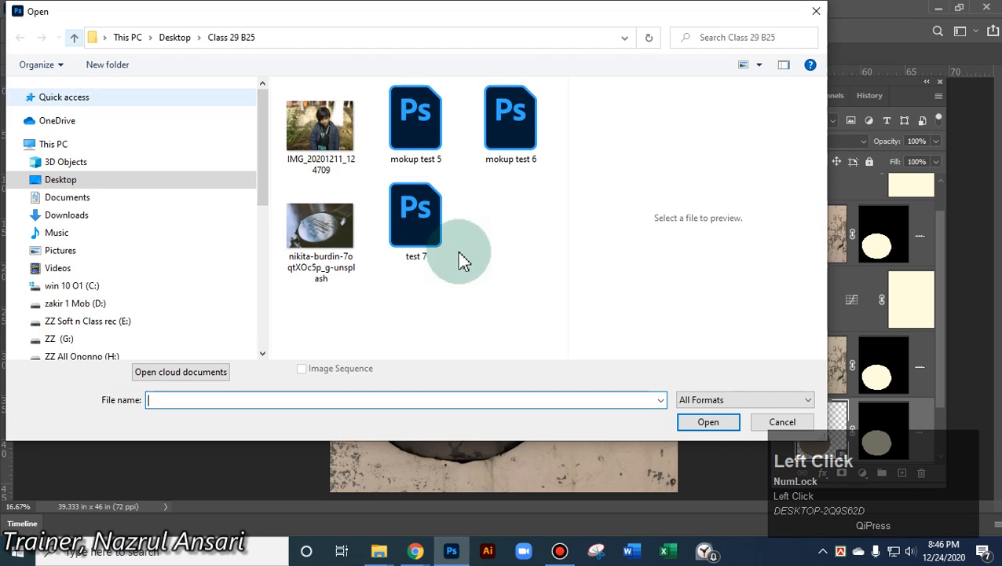
pyautogui.click(230, 38)
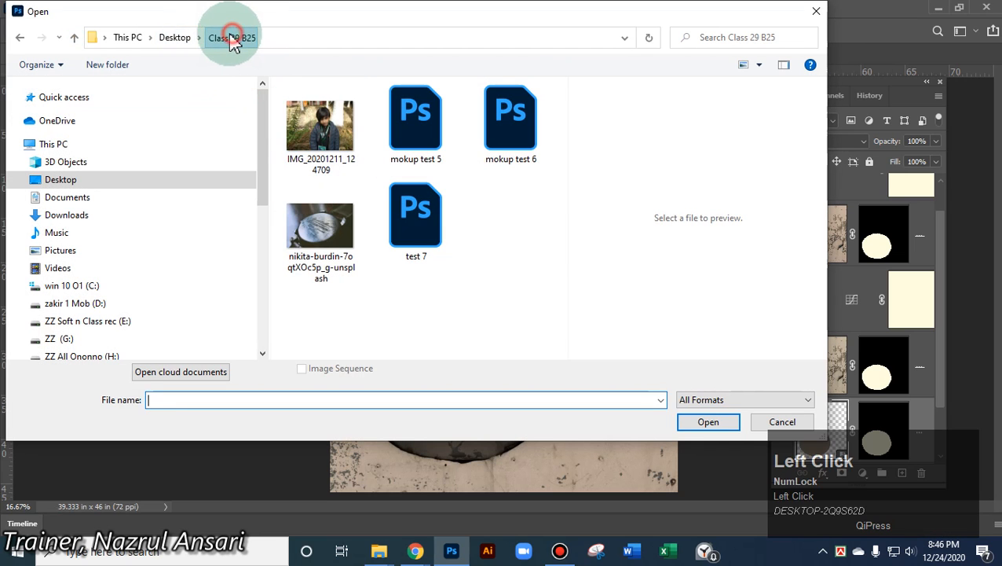
pyautogui.click(186, 39)
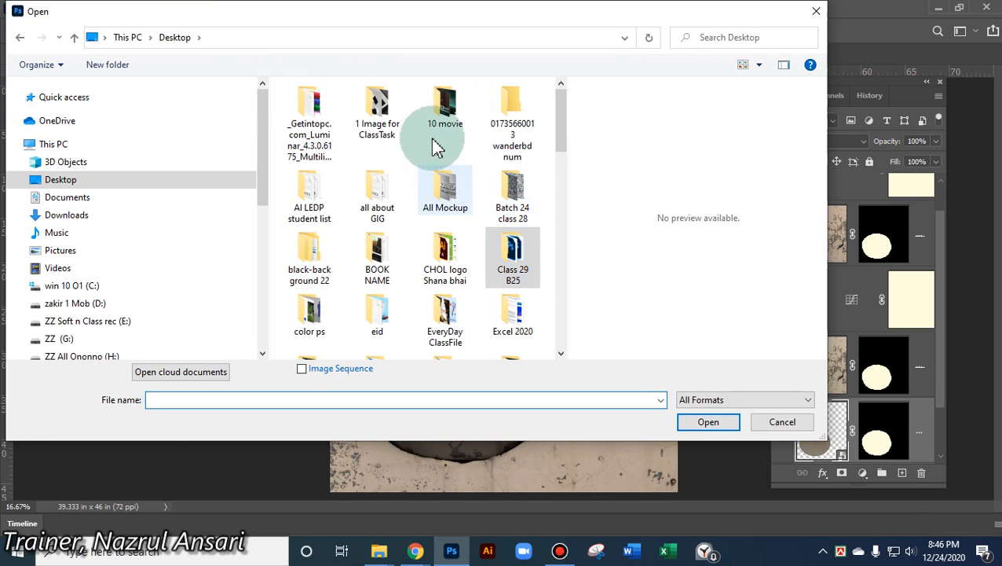
pyautogui.doubleClick(383, 108)
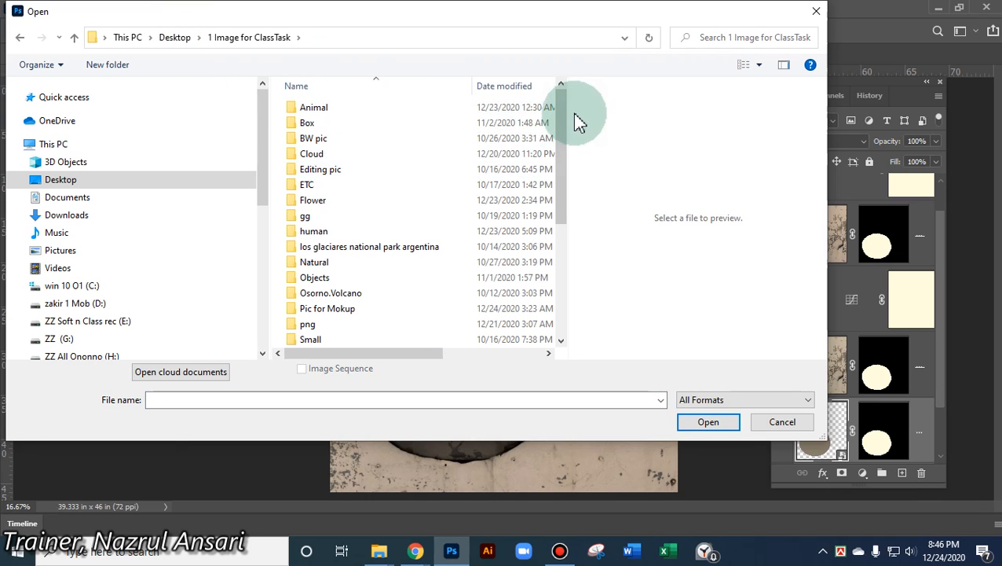
pyautogui.moveTo(560, 122); pyautogui.dragTo(550, 189)
pyautogui.doubleClick(306, 162)
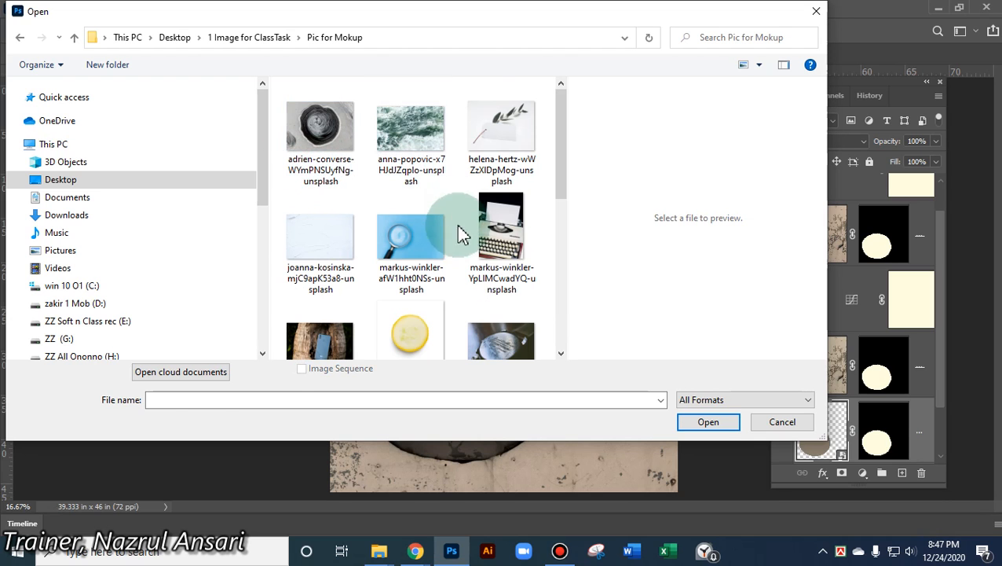
pyautogui.doubleClick(410, 236)
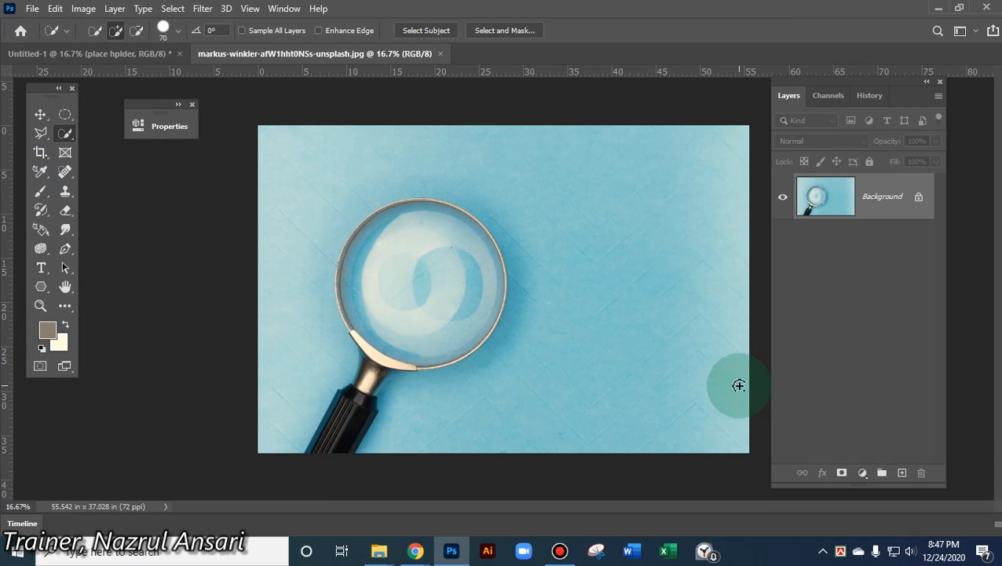
# Add a new layer and make an elliptical selection slightly larger than the magnifying glass rim, nudged up to surround it evenly
pyautogui.click(903, 472)
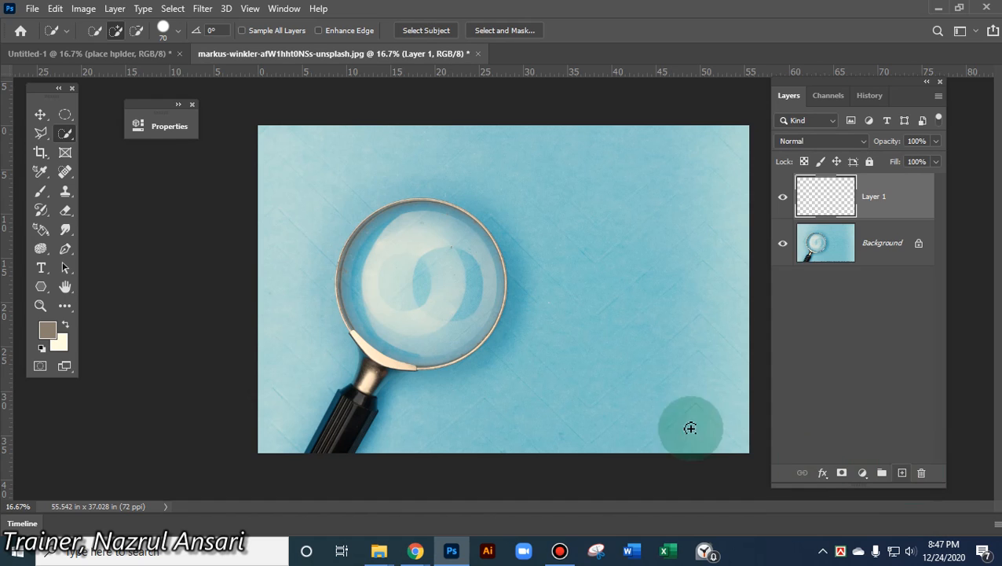
pyautogui.click(66, 114)
pyautogui.moveTo(322, 200); pyautogui.dragTo(518, 391)
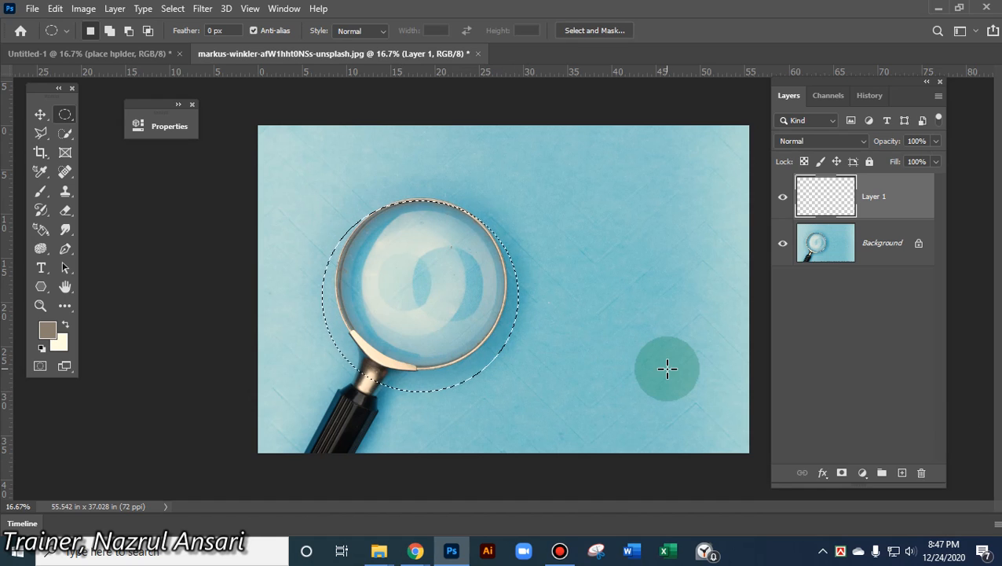
pyautogui.press('Up')
pyautogui.press('Up')
pyautogui.press('Up')
pyautogui.press('Up')
pyautogui.press('Up')
pyautogui.press('Up')
pyautogui.press('Up')
pyautogui.press('Up')
pyautogui.press('Up')
pyautogui.press('Up')
pyautogui.press('Up')
pyautogui.press('Up')
pyautogui.press('Up')
pyautogui.press('Up')
pyautogui.press('Up')
pyautogui.press('Up')
pyautogui.press('Up')
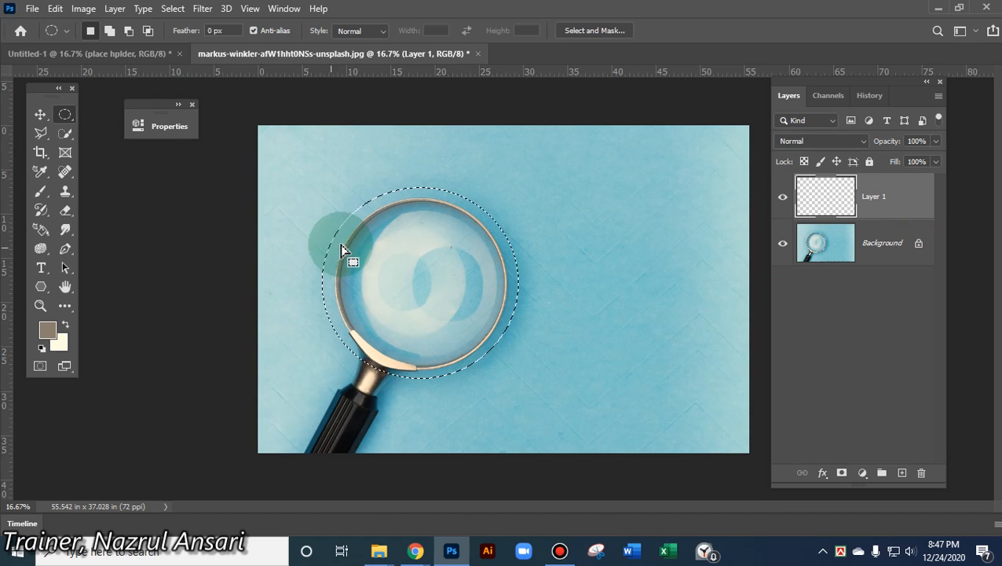
# Fill the circular selection on Layer 1 with the brown foreground color and deselect it
pyautogui.press('alt')
pyautogui.hotkey('alt', 'BackSpace')
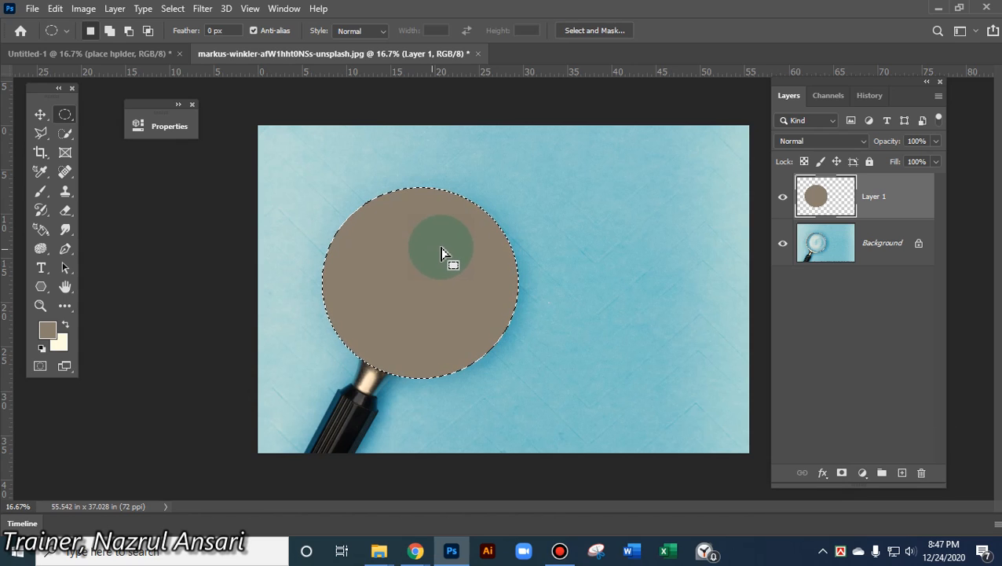
pyautogui.hotkey('ctrl', 'd')
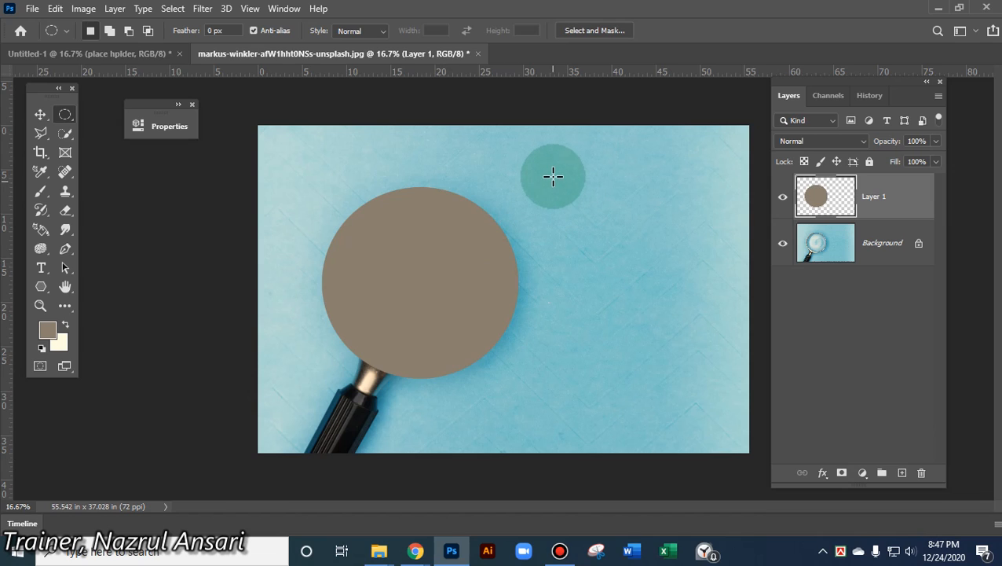
# Convert Layer 1 with the brown circle to a smart object for Smart Filters
pyautogui.click(200, 9)
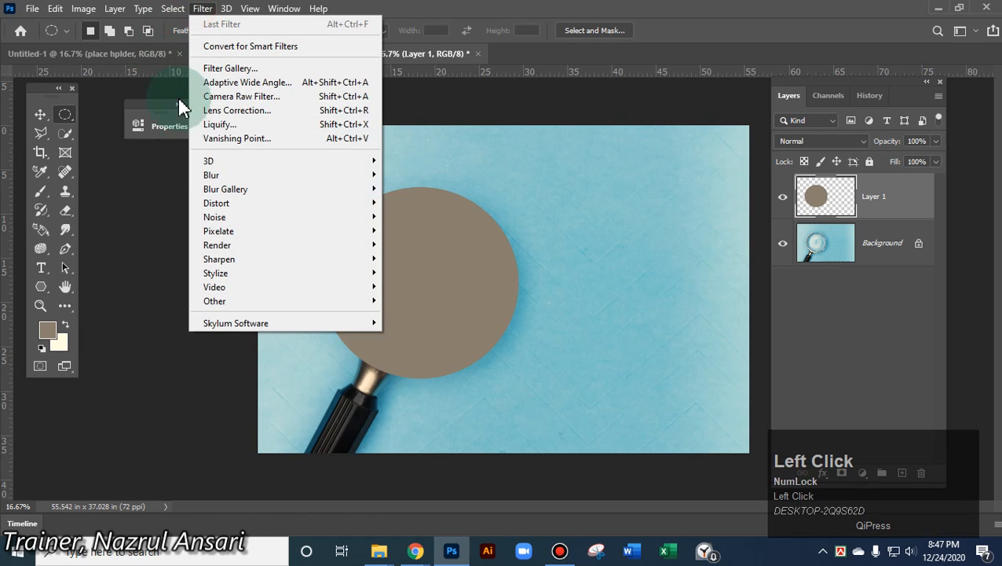
pyautogui.click(267, 47)
pyautogui.click(482, 216)
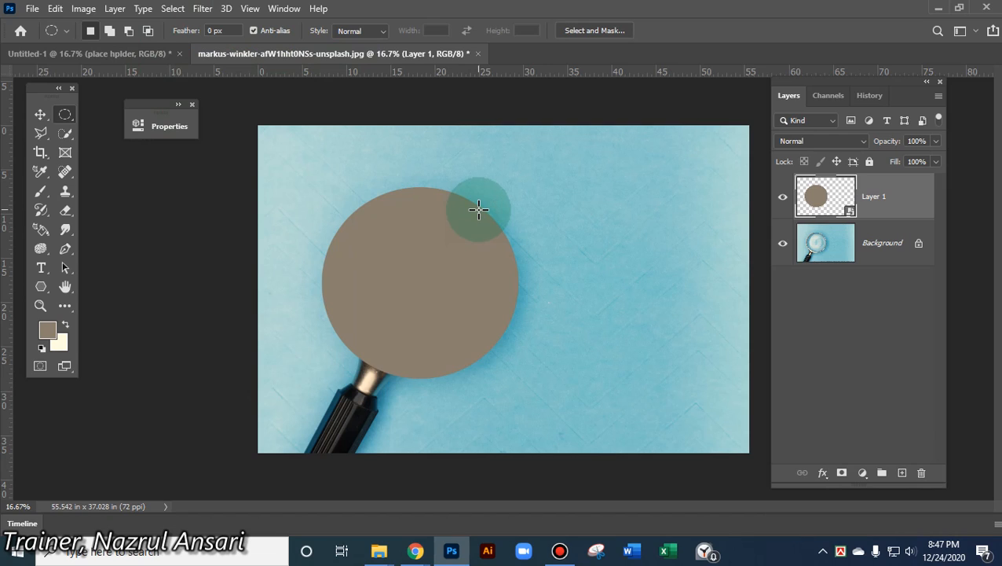
# Hide Layer 1 and select the magnifying glass lens on the Background with the Quick Selection tool
pyautogui.click(828, 245)
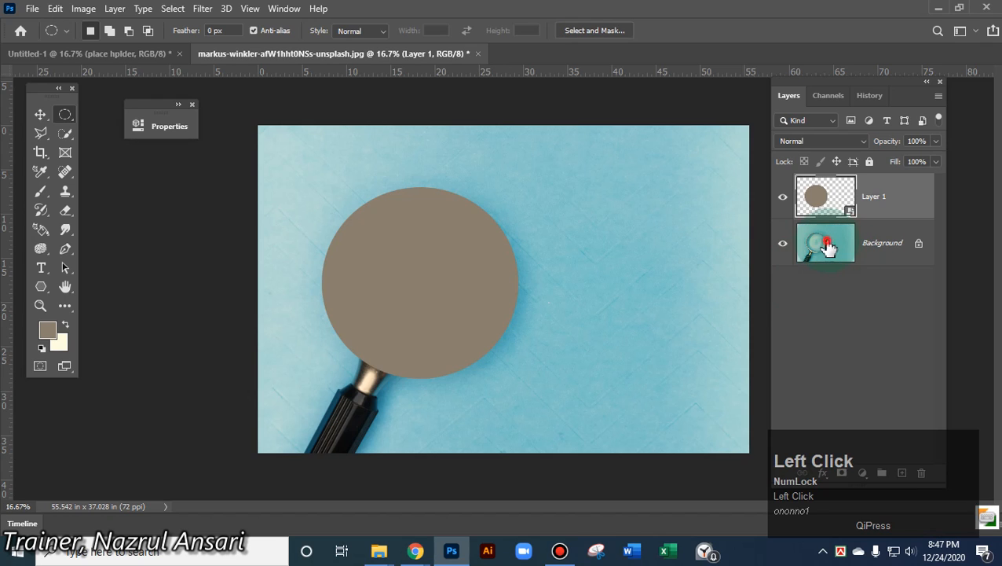
pyautogui.click(782, 197)
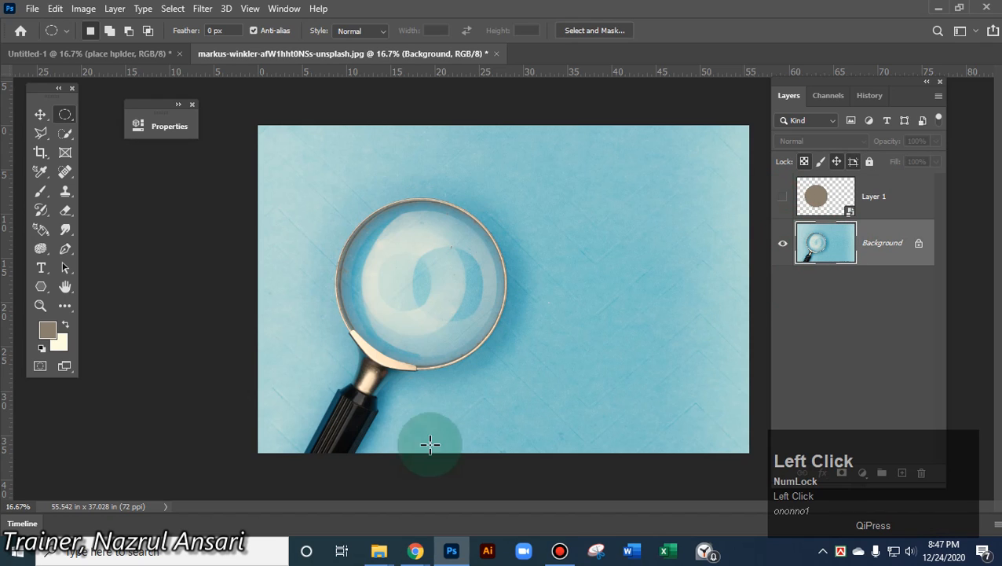
pyautogui.click(68, 135)
pyautogui.moveTo(422, 204)
pyautogui.mouseDown()
pyautogui.moveTo(452, 209)
pyautogui.moveTo(490, 262)
pyautogui.mouseUp()
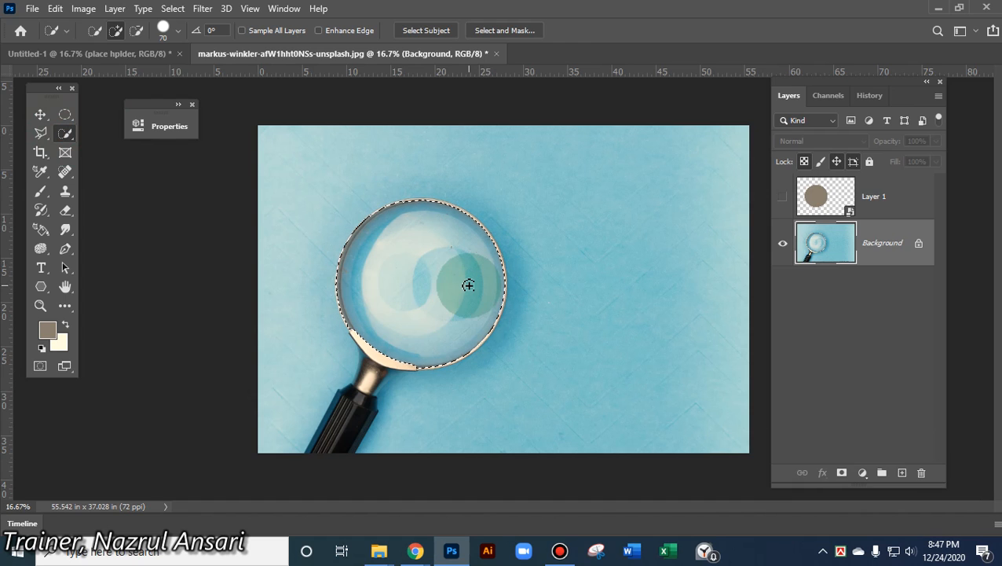
# Show Layer 1 again and add a layer mask to it from the lens selection
pyautogui.click(784, 197)
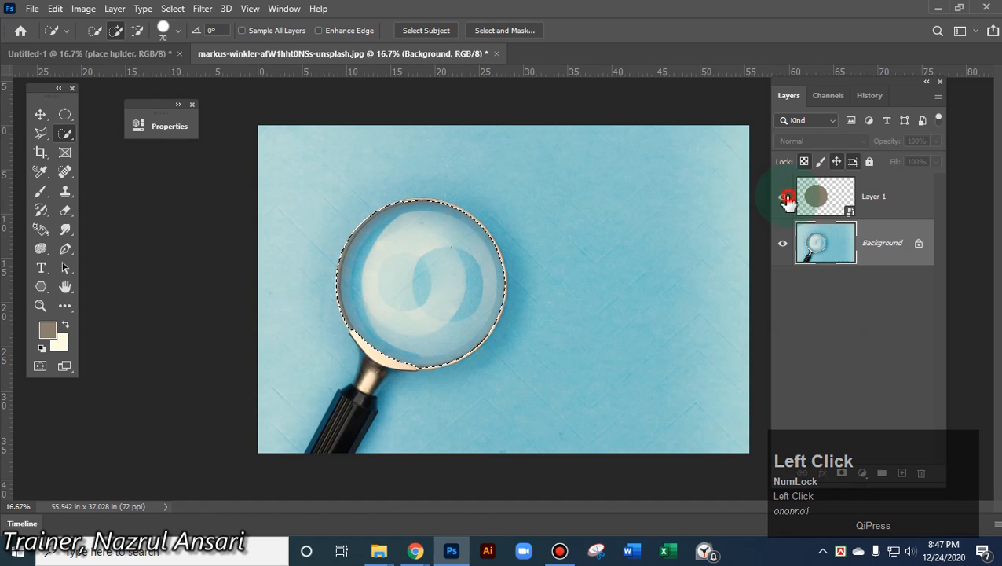
pyautogui.click(829, 198)
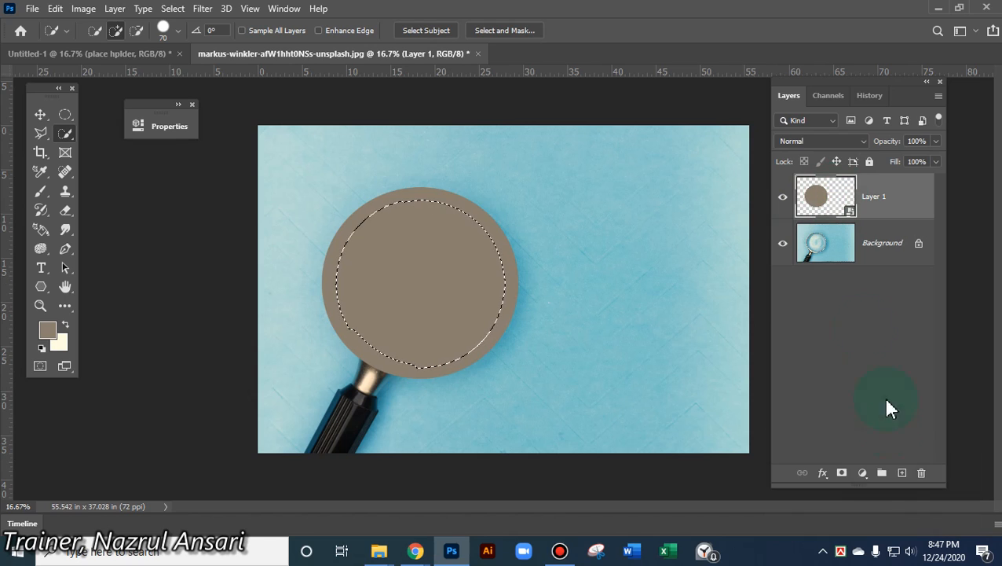
pyautogui.click(842, 474)
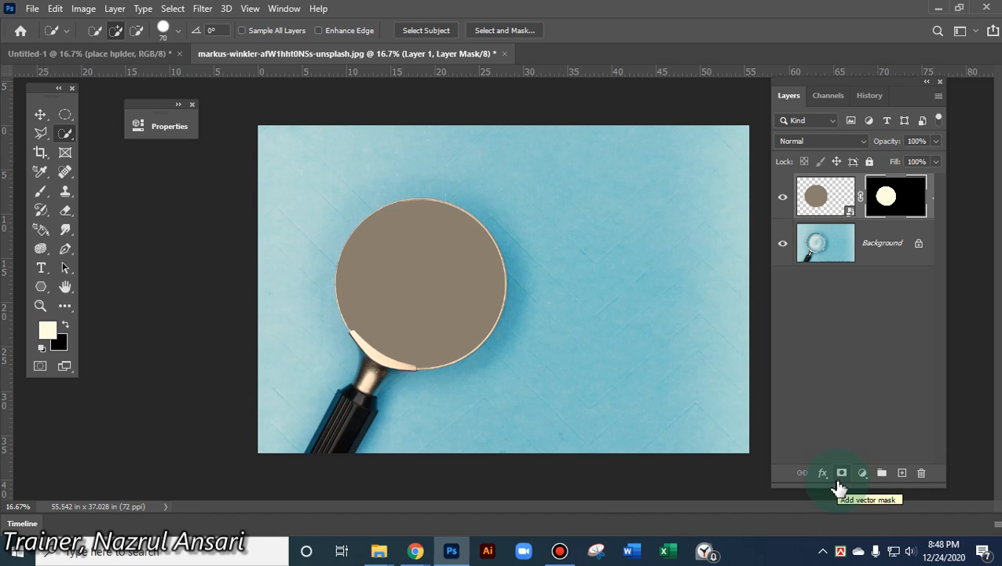
# Duplicate the Background twice, move Background copy 2 above the masked circle layer, and delete the other copy
pyautogui.click(842, 254)
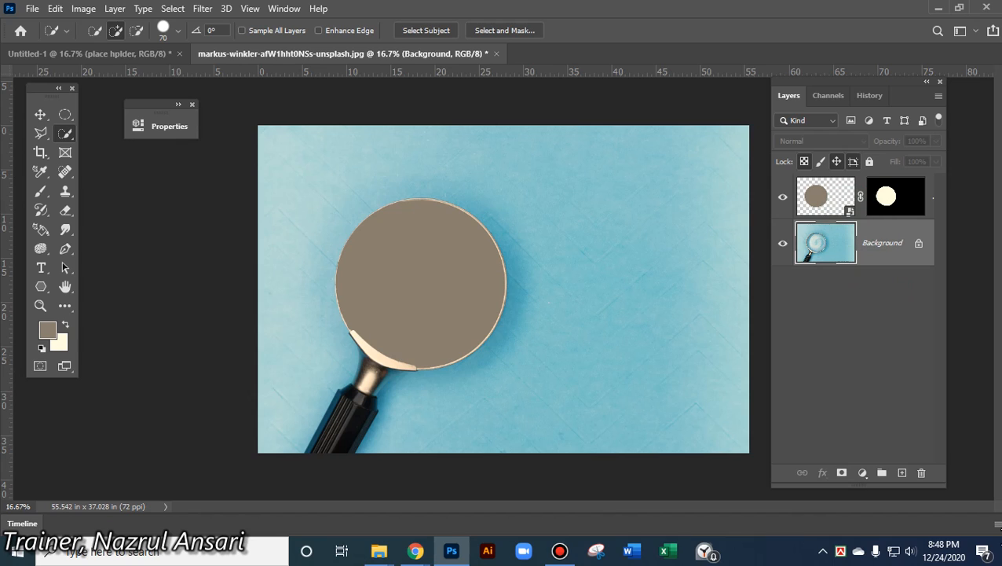
pyautogui.press('ctrl')
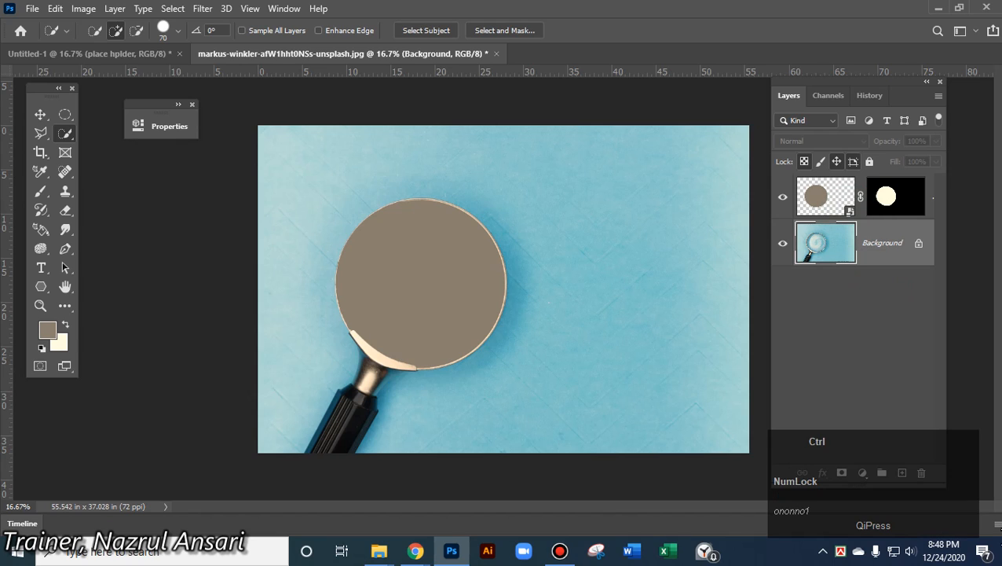
pyautogui.hotkey('ctrl', 'j')
pyautogui.hotkey('ctrl', 'j')
pyautogui.moveTo(838, 253); pyautogui.dragTo(829, 198)
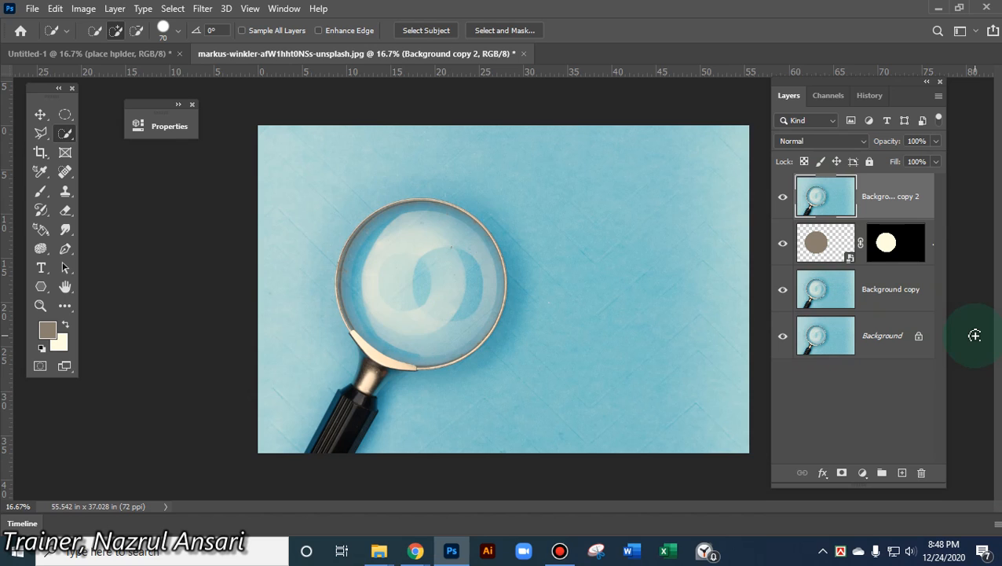
pyautogui.moveTo(897, 295); pyautogui.dragTo(923, 474)
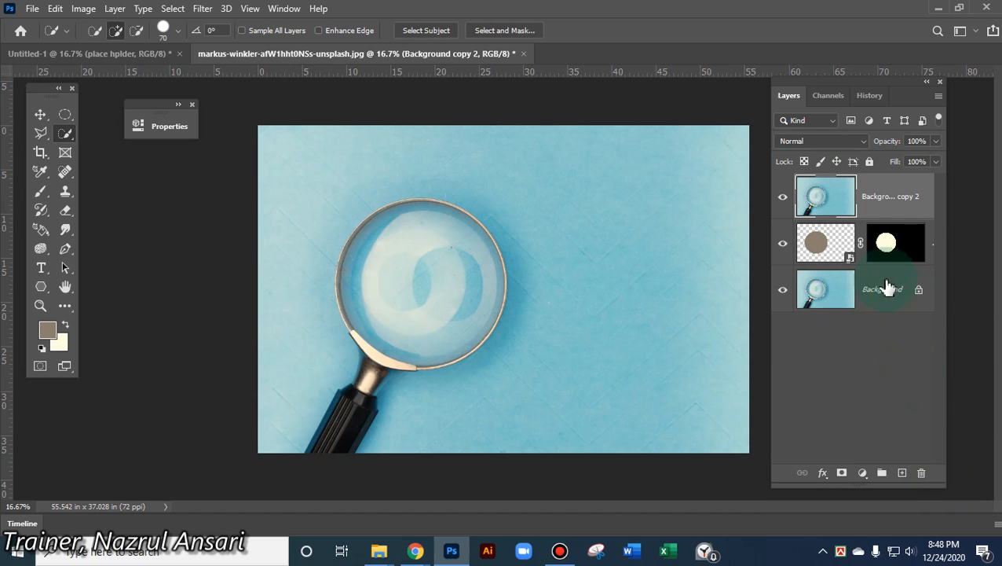
# Rename the topmost photo copy, Background copy 2, as 1
pyautogui.doubleClick(890, 198)
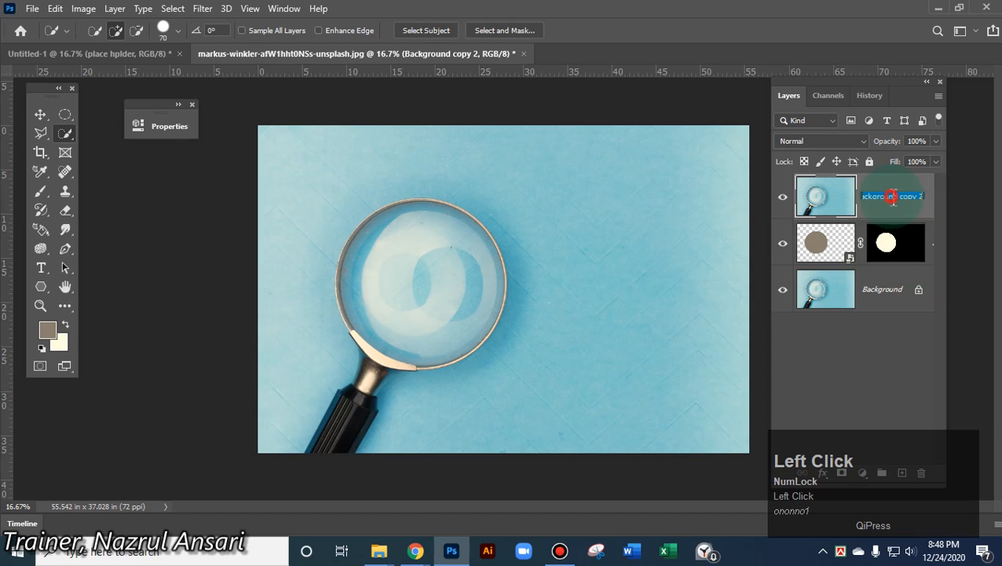
pyautogui.write('1')
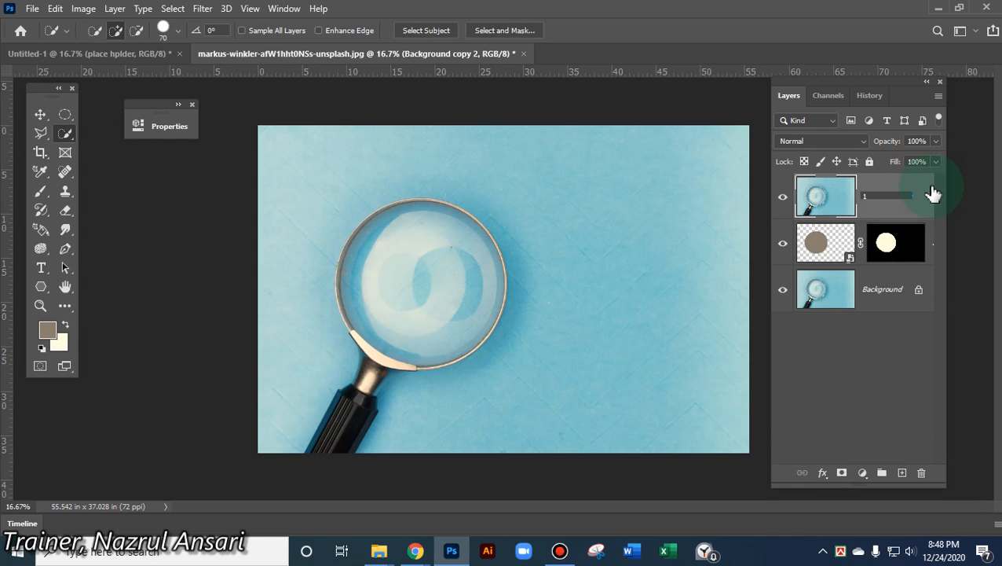
pyautogui.click(861, 373)
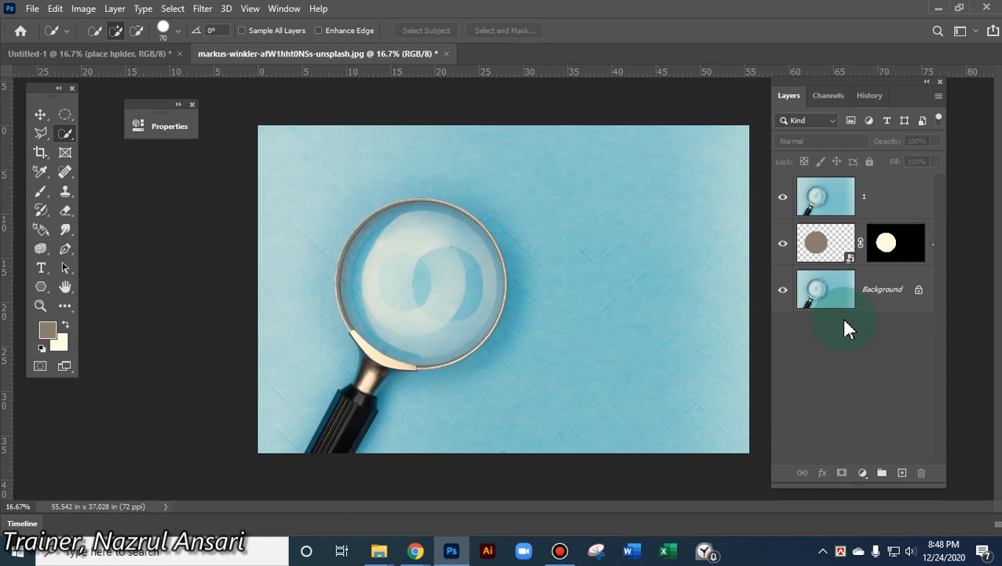
# Desaturate the topmost photo layer named 1
pyautogui.click(817, 204)
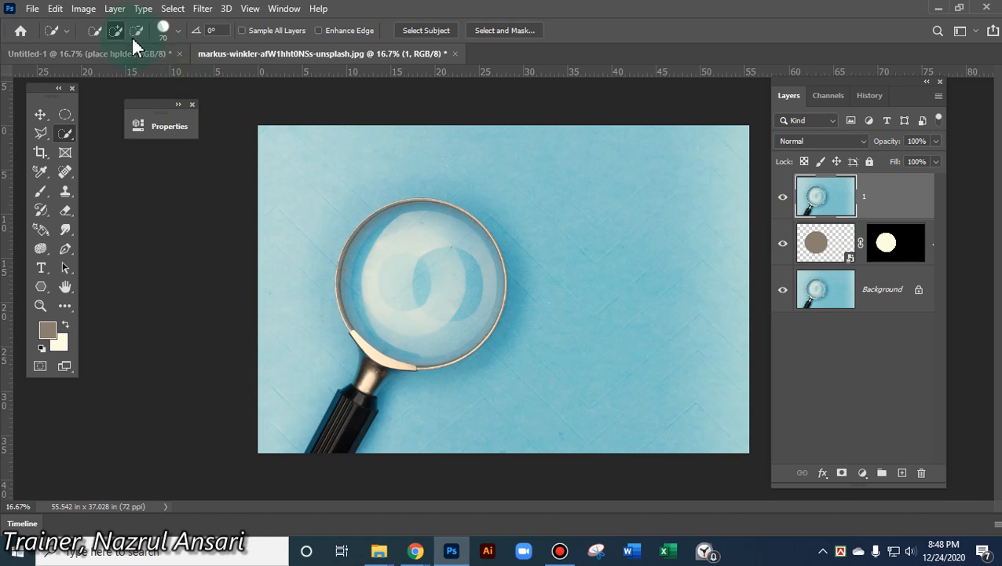
pyautogui.click(83, 8)
pyautogui.moveTo(100, 48)
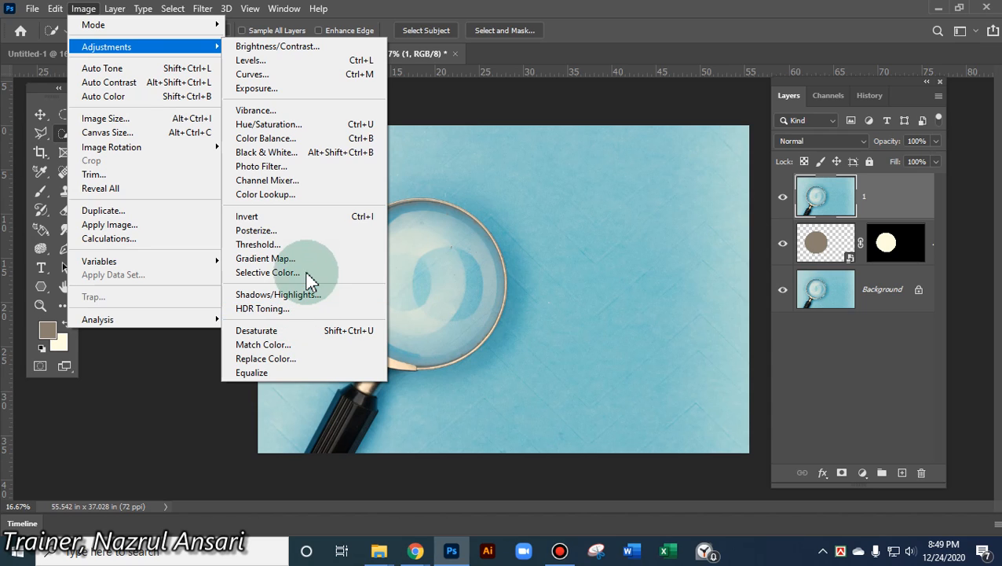
pyautogui.click(257, 330)
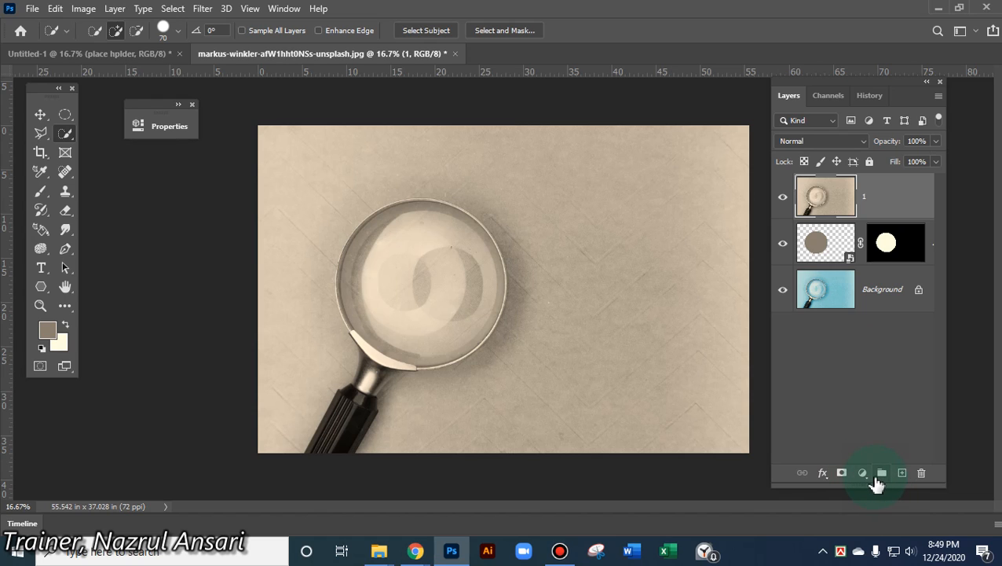
# Add a Curves adjustment layer above layer 1 and darken its midtones with a point at input 172, output 125
pyautogui.click(863, 474)
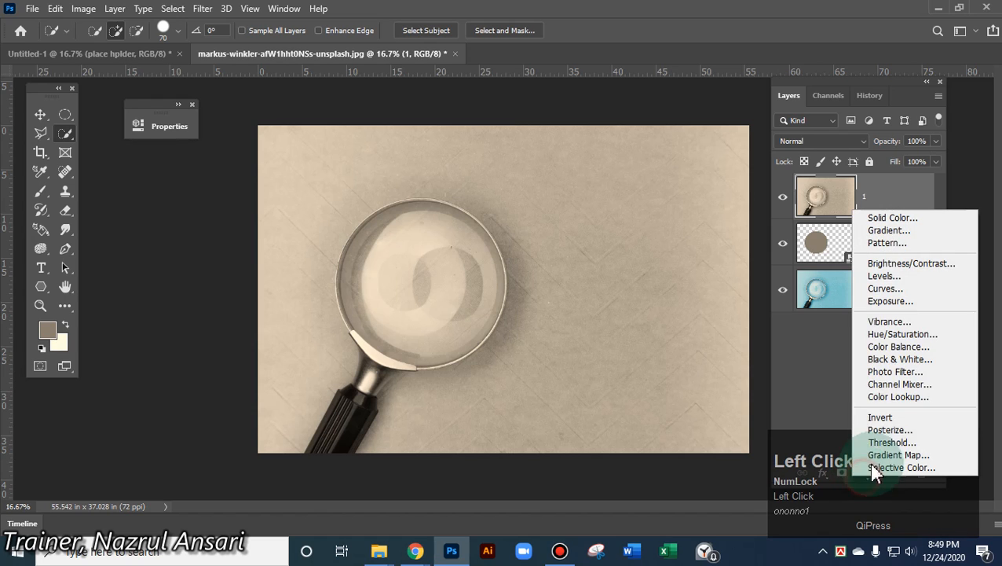
pyautogui.click(902, 289)
pyautogui.click(343, 206)
pyautogui.moveTo(311, 235)
pyautogui.mouseDown()
pyautogui.moveTo(299, 228)
pyautogui.moveTo(320, 251)
pyautogui.mouseUp()
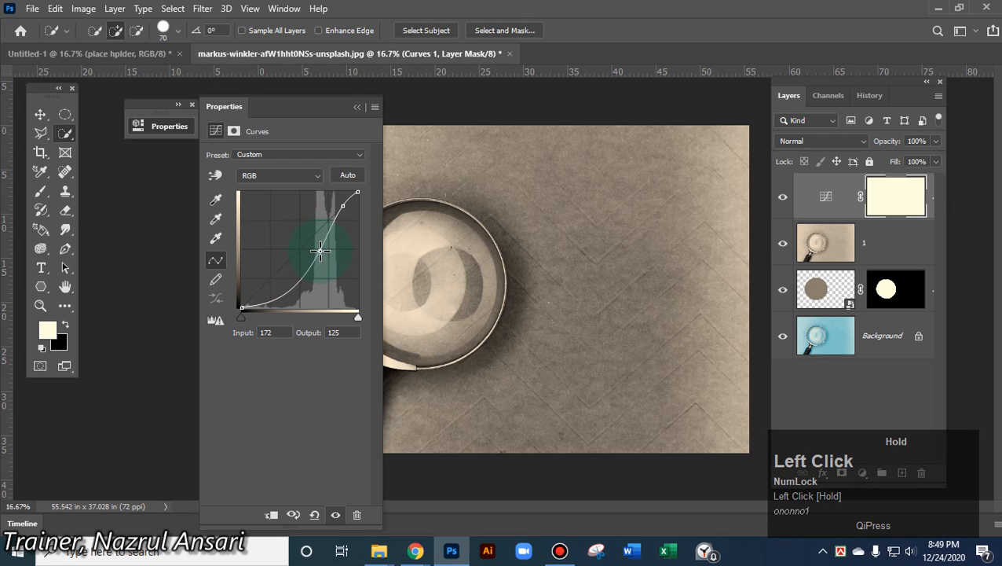
pyautogui.click(356, 108)
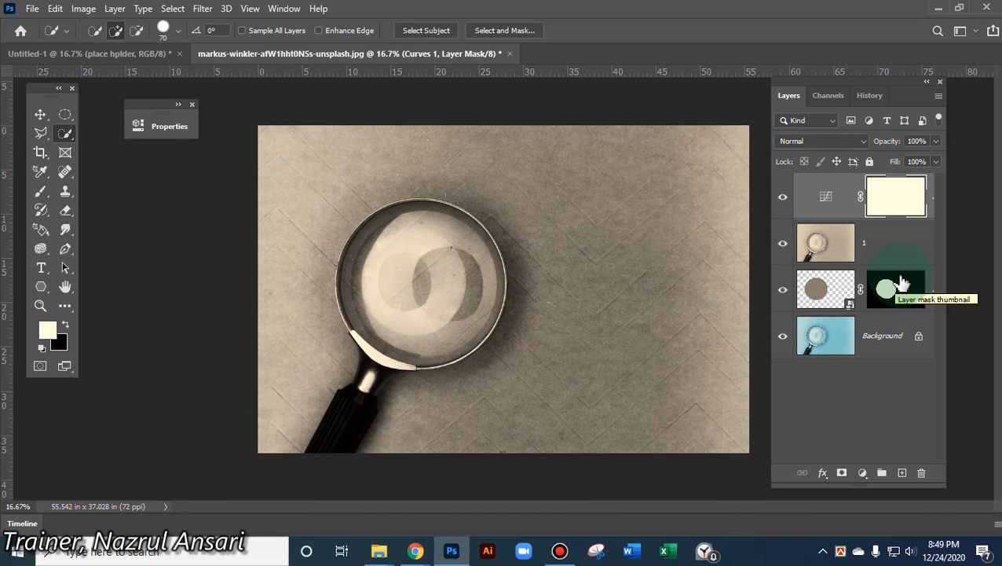
# Clip the Curves layer to layer 1 and copy the circle layer's lens mask onto layer 1
pyautogui.keyDown('alt'); pyautogui.click(816, 218); pyautogui.keyUp('alt')
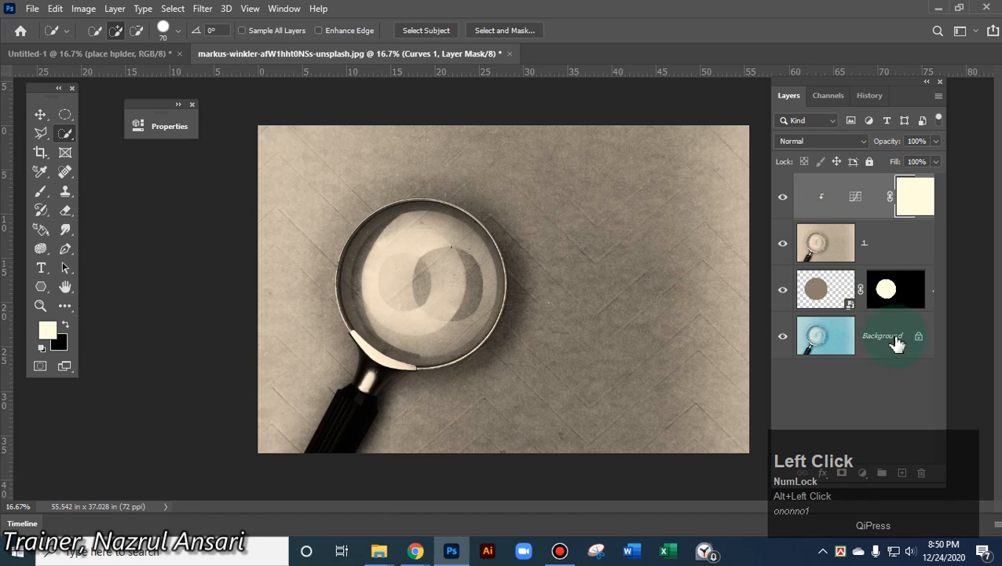
pyautogui.moveTo(899, 307); pyautogui.dragTo(895, 249)
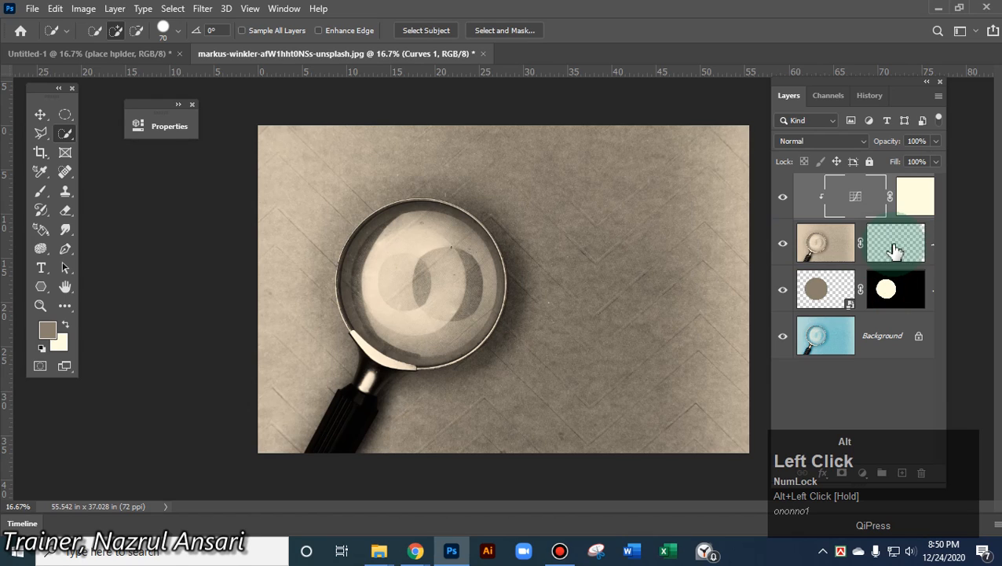
pyautogui.click(913, 244)
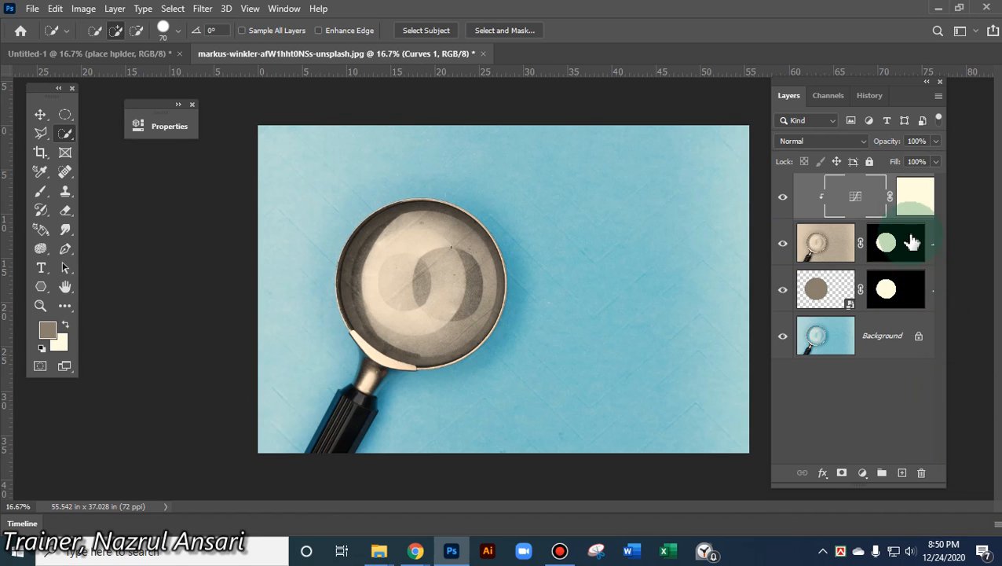
pyautogui.click(822, 245)
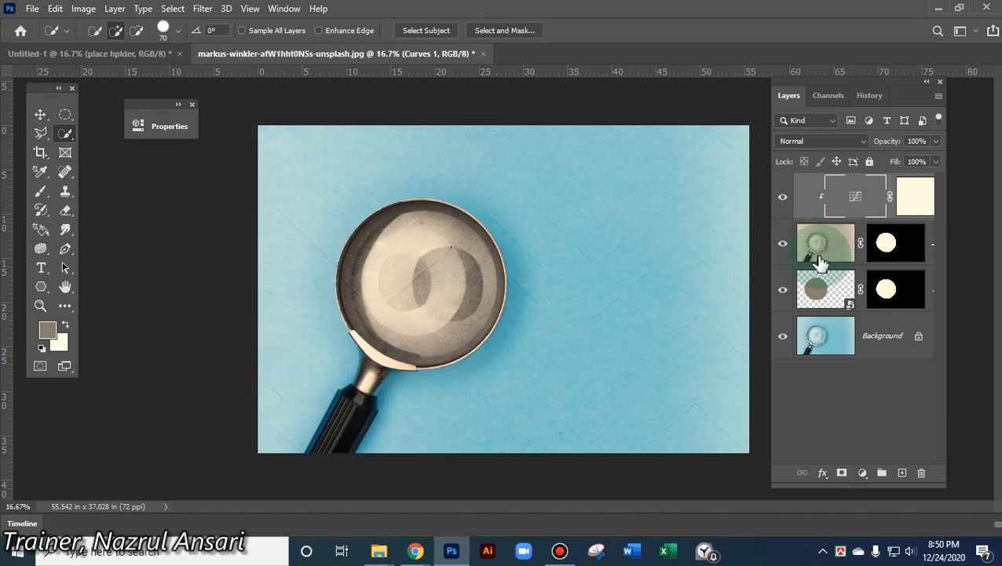
pyautogui.click(819, 204)
pyautogui.click(866, 196)
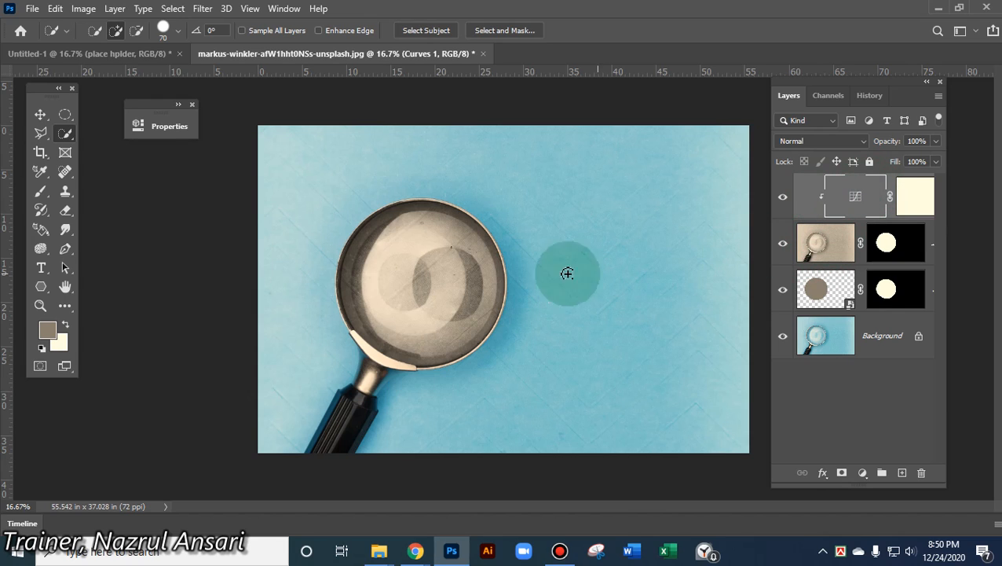
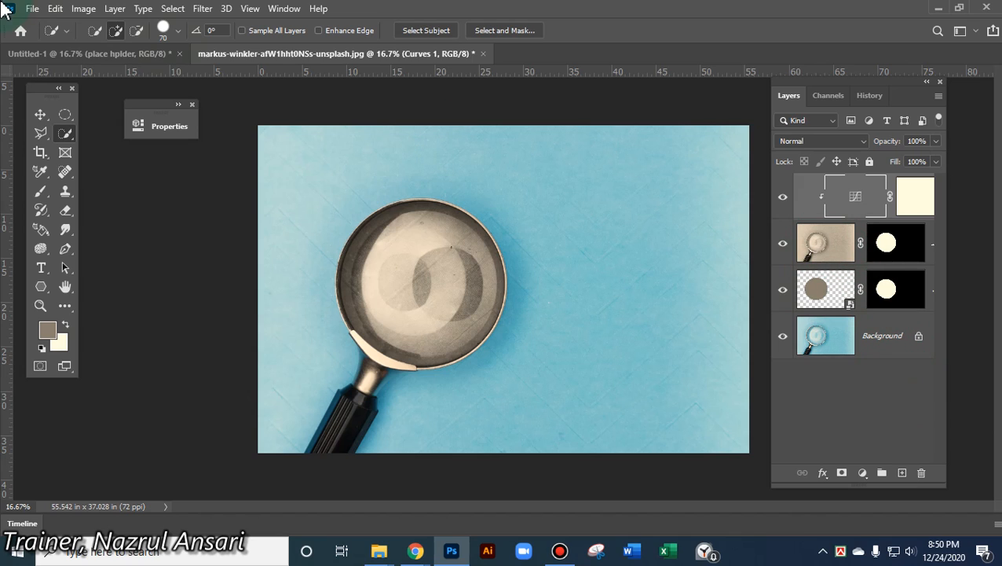
# Start saving the magnifying glass mockup under a new name in the Desktop's Class 29 B25 folder
pyautogui.click(33, 11)
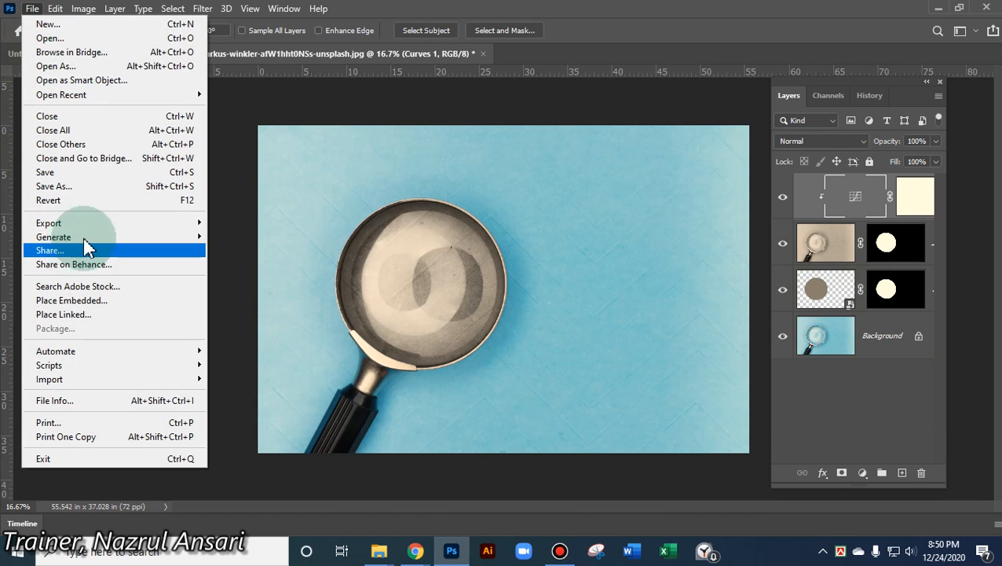
pyautogui.click(76, 189)
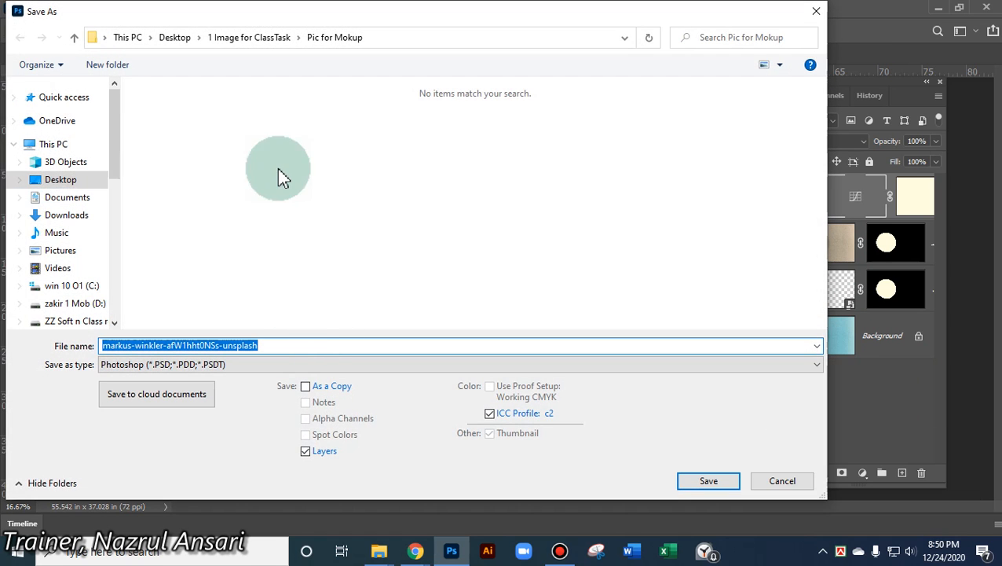
pyautogui.click(267, 41)
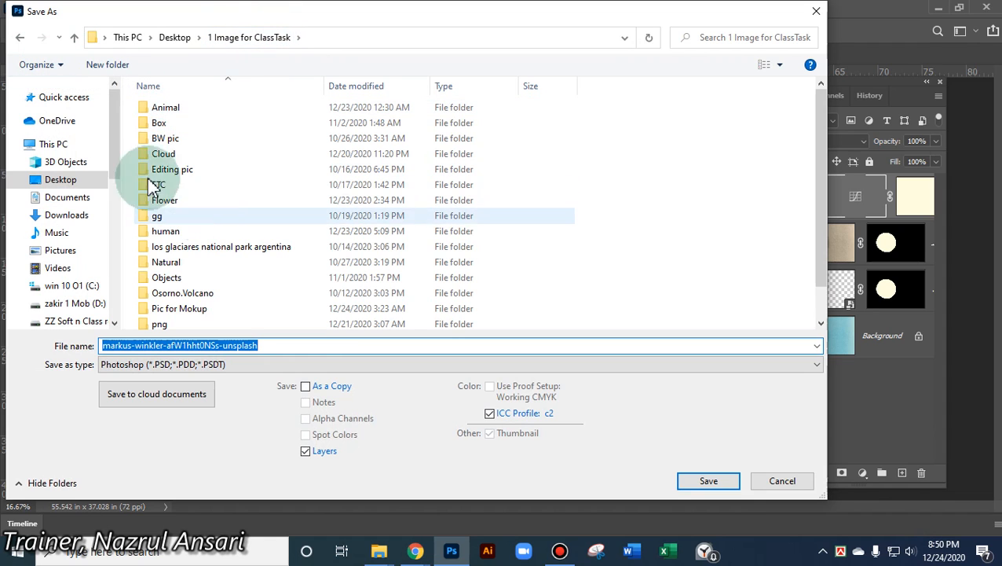
pyautogui.click(63, 180)
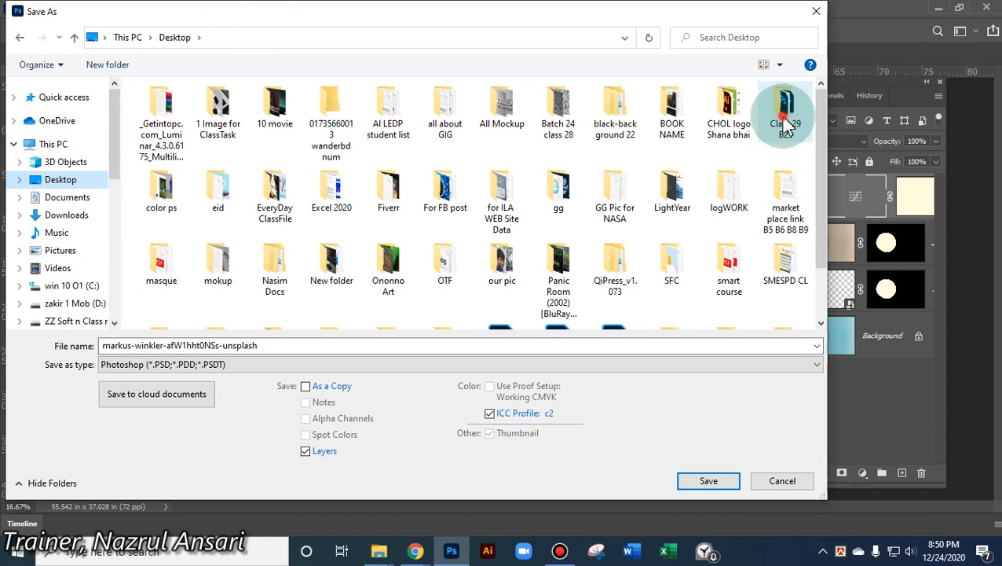
pyautogui.doubleClick(783, 108)
# Name the file test 8.psdt and save it as a Photoshop template with layers
pyautogui.click(346, 129)
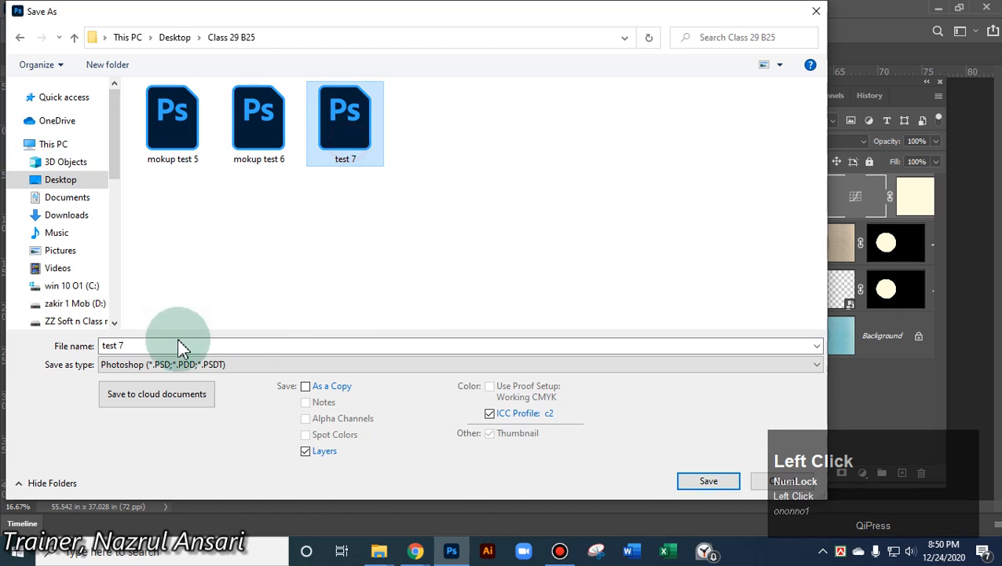
pyautogui.click(134, 344)
pyautogui.click(136, 344)
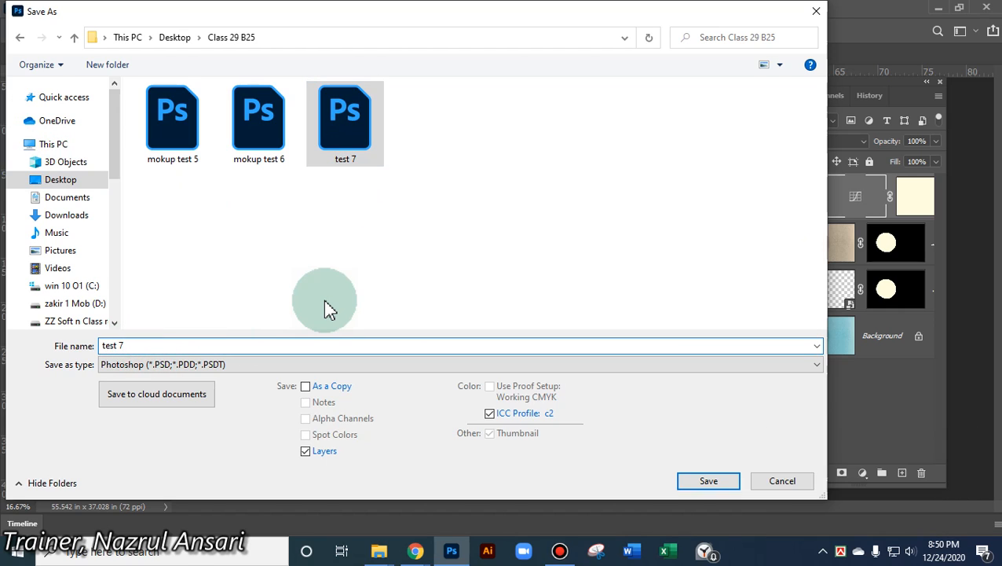
pyautogui.press('BackSpace')
pyautogui.press('BackSpace')
pyautogui.write('8.')
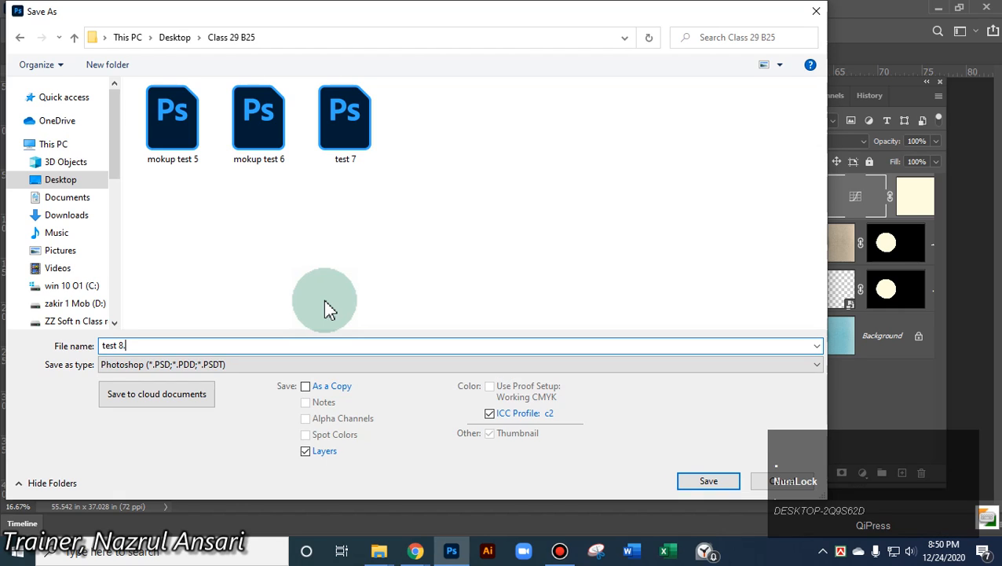
pyautogui.write('psdt')
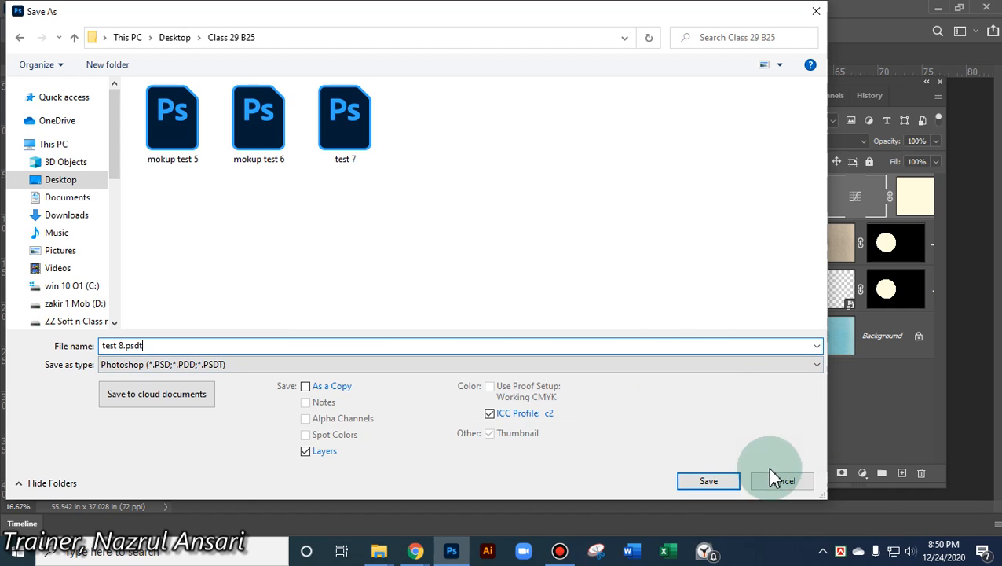
pyautogui.click(707, 480)
pyautogui.click(665, 144)
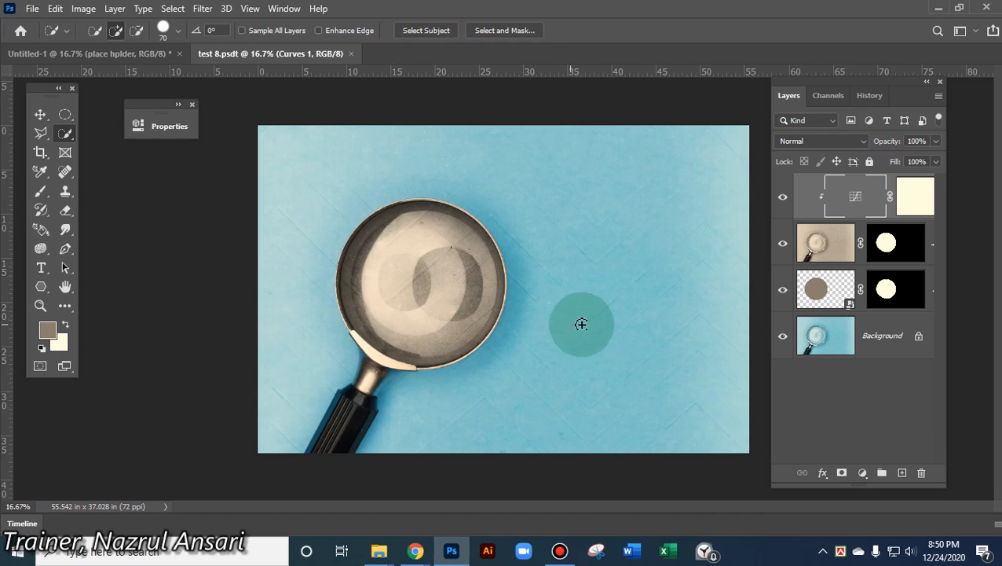
# Close the saved template and reopen test 8 from the Class 29 B25 folder in File Explorer
pyautogui.click(351, 53)
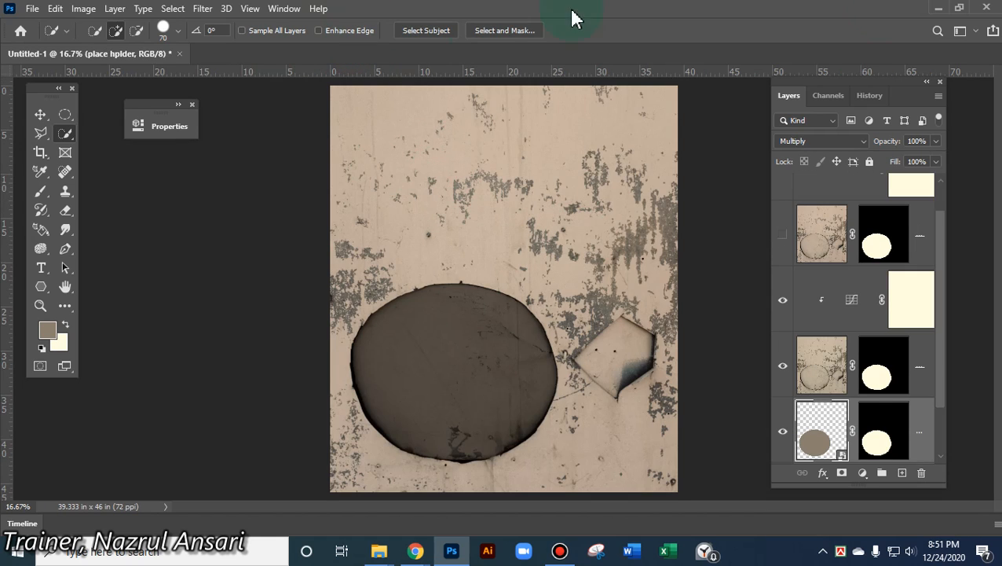
pyautogui.click(941, 8)
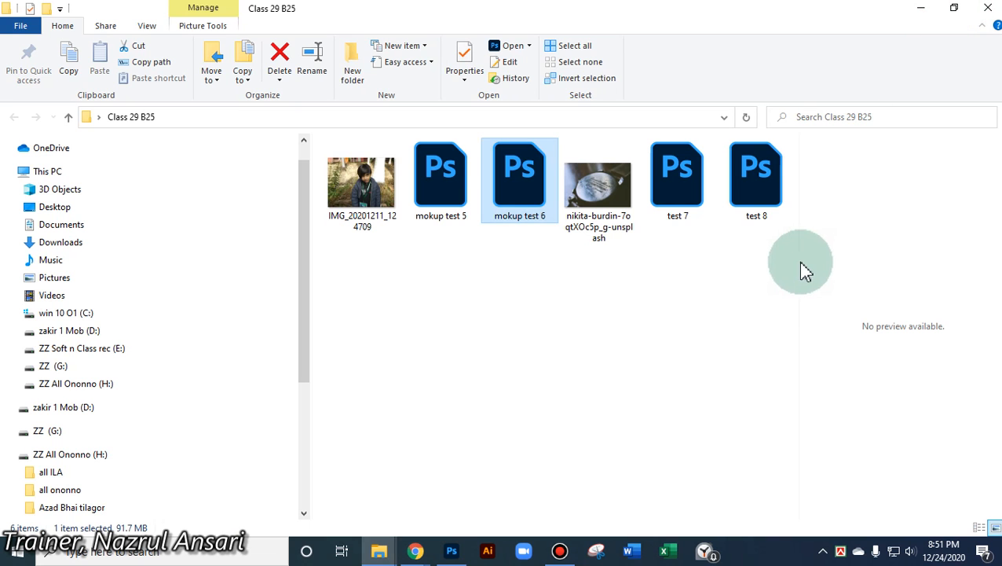
pyautogui.doubleClick(770, 214)
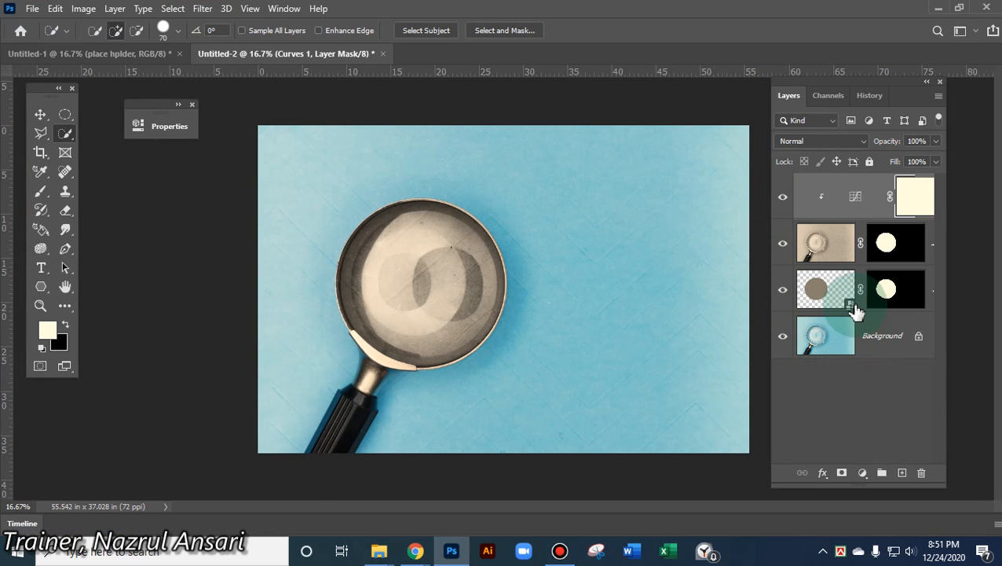
# Open the masked circle smart object's contents and place the photo IMG_20201211_124709 in it as an embedded object
pyautogui.doubleClick(852, 308)
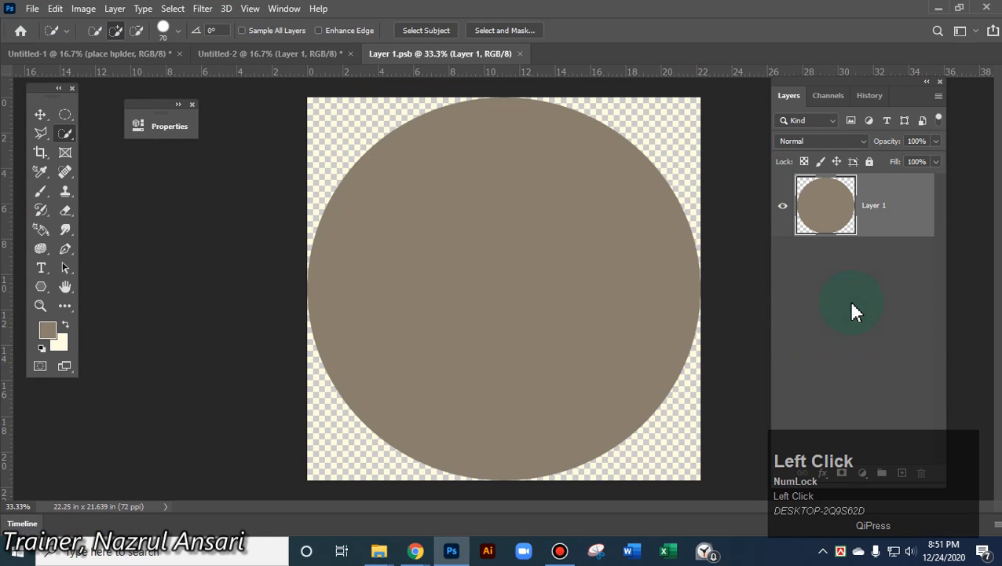
pyautogui.click(33, 11)
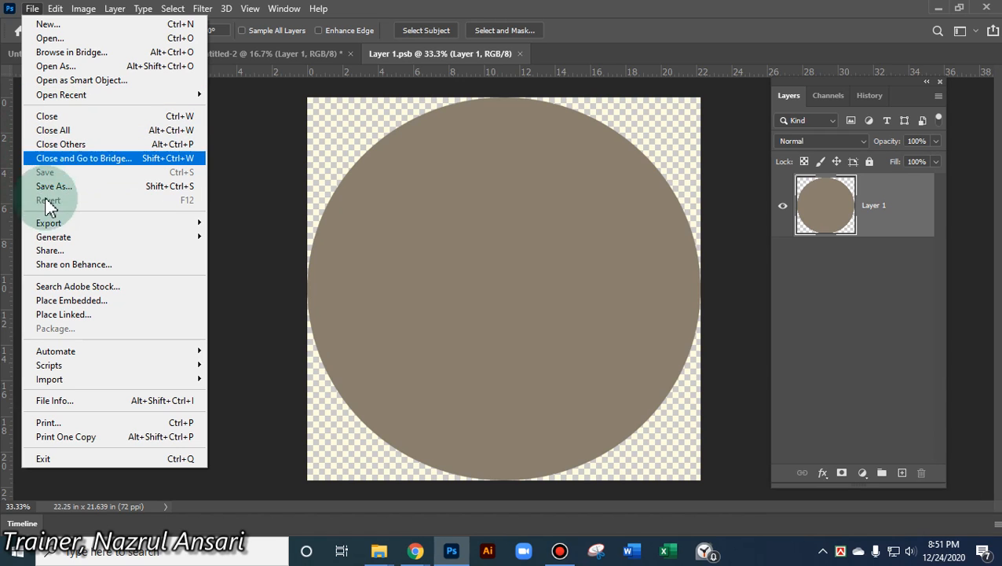
pyautogui.click(63, 299)
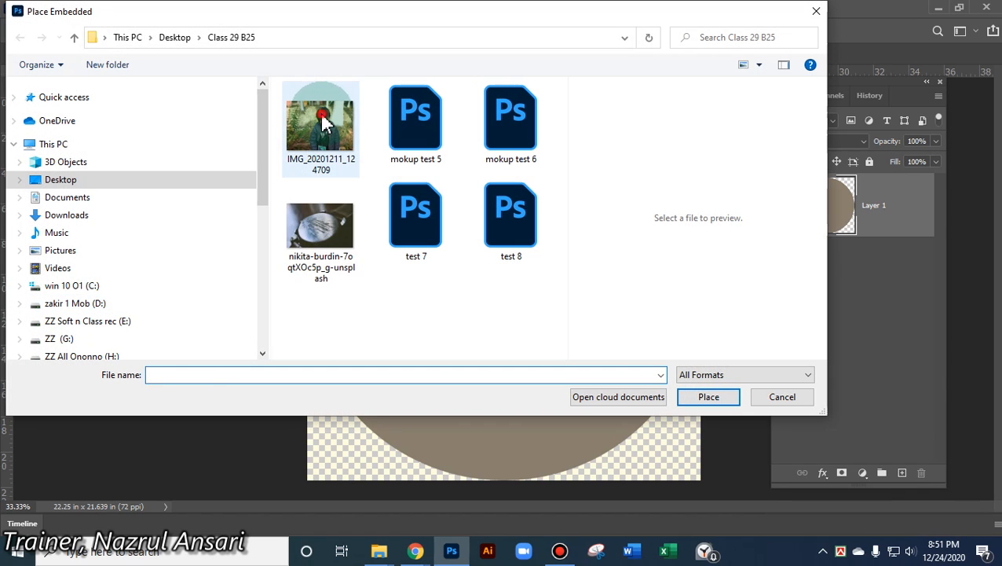
pyautogui.doubleClick(325, 120)
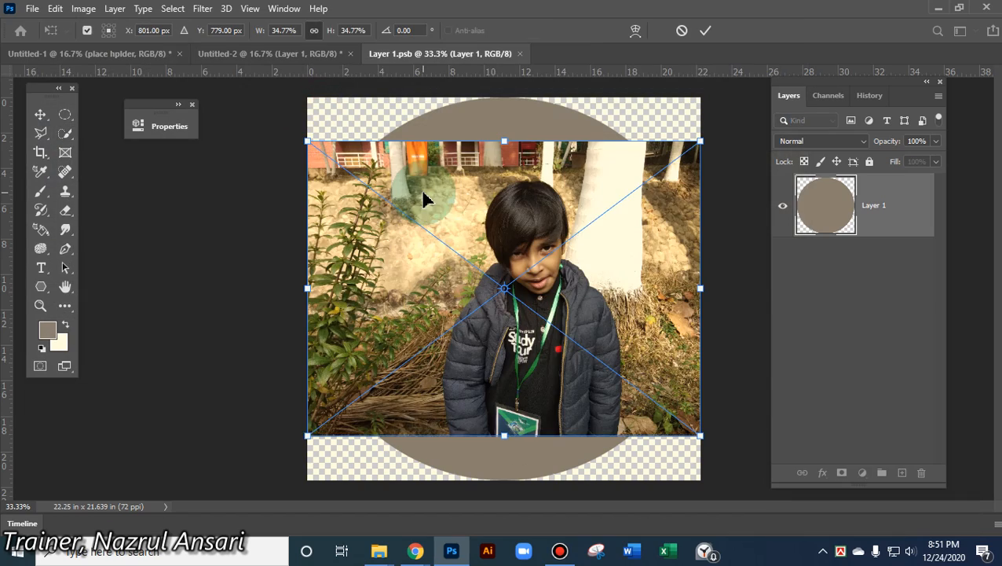
# Enlarge the placed photo to cover the whole canvas, reposition it around the boy, and commit the transform
pyautogui.moveTo(307, 435); pyautogui.dragTo(179, 529)
pyautogui.moveTo(577, 363); pyautogui.dragTo(615, 363)
pyautogui.click(706, 30)
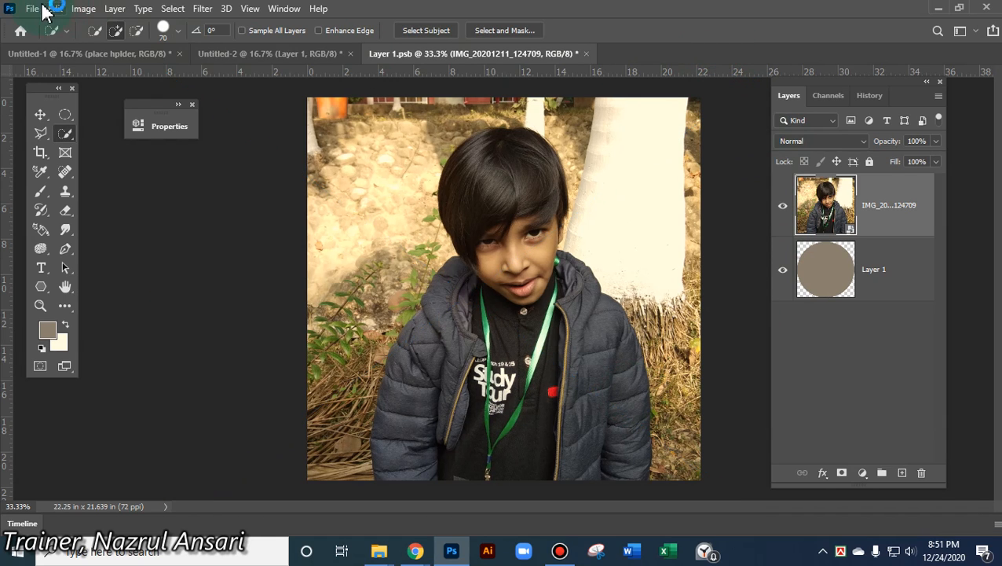
# Save the edited smart object contents and close them to return to the magnifying glass mockup
pyautogui.click(32, 8)
pyautogui.click(51, 175)
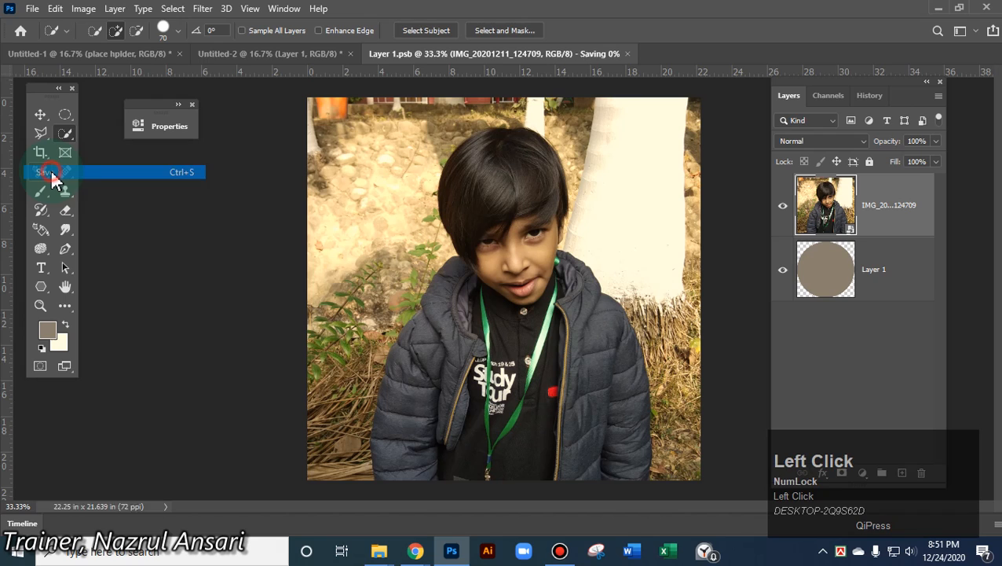
pyautogui.click(586, 53)
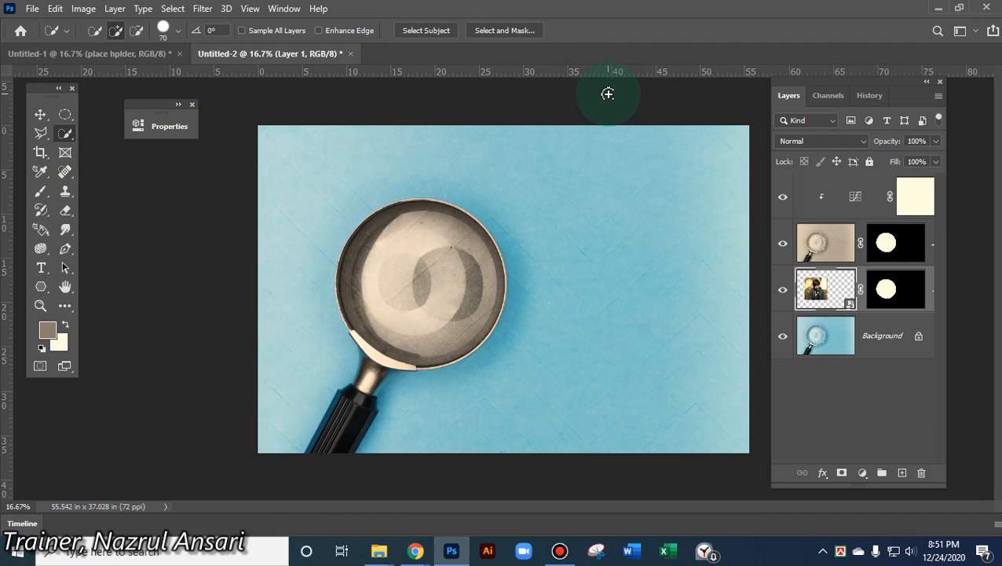
# Undo the smart object's content update in the magnifying glass mockup
pyautogui.hotkey('ctrl', 'z')
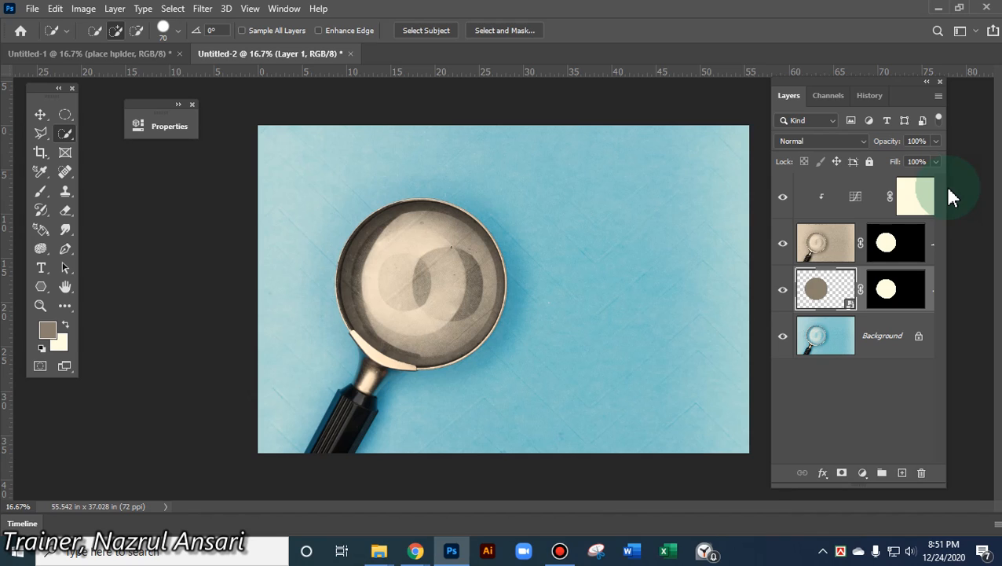
pyautogui.hotkey('ctrl', 'z')
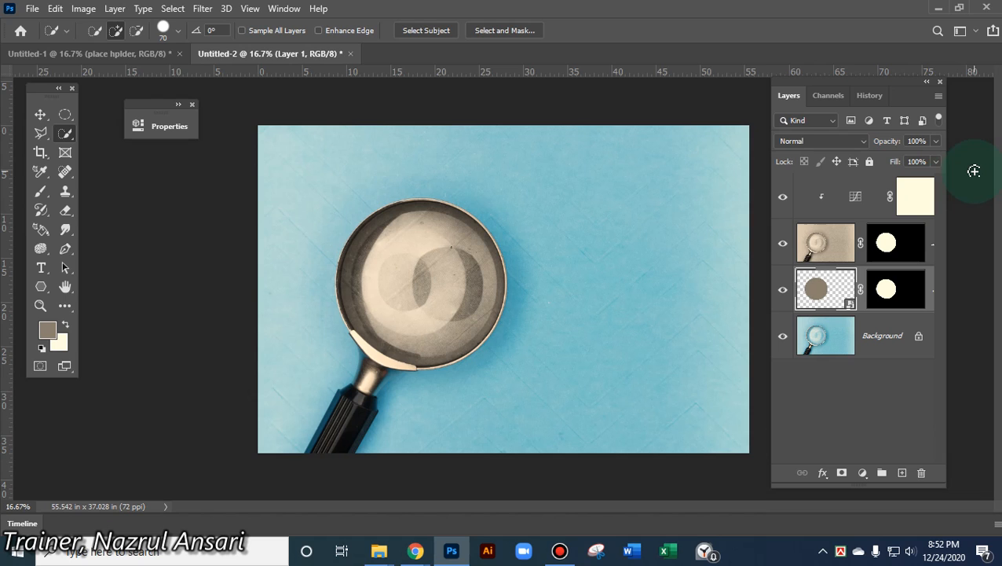
# Open the contents of the oval place holder smart object in the Untitled-1 wall mockup
pyautogui.click(116, 56)
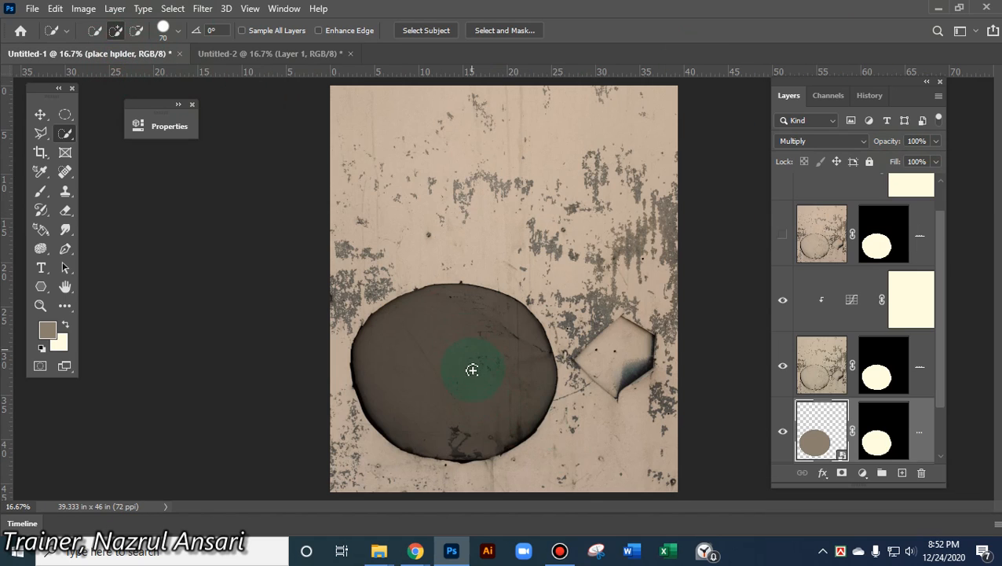
pyautogui.doubleClick(821, 442)
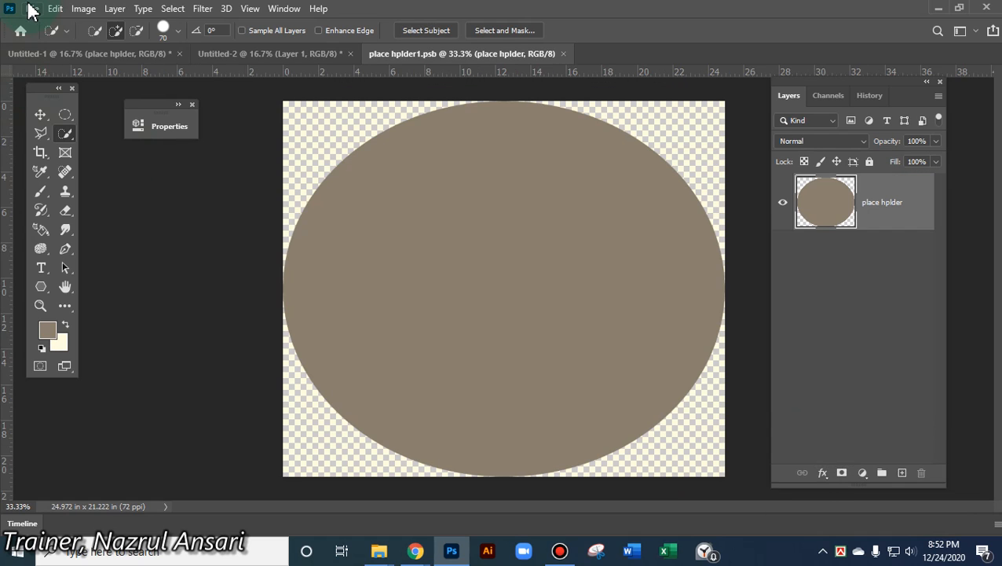
# Examine the open wall and magnifying glass mockups alongside the oval placeholder's contents
pyautogui.click(32, 10)
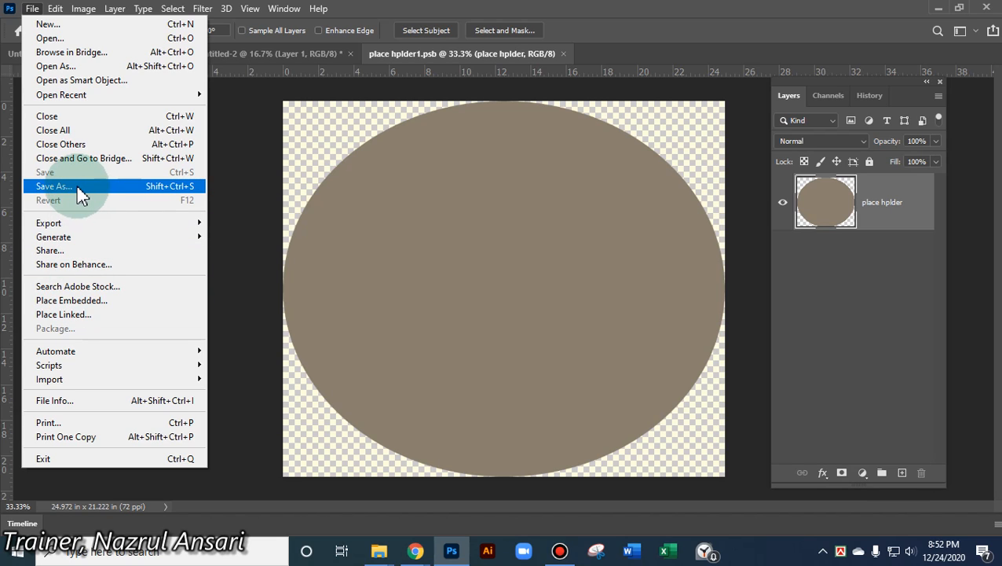
pyautogui.click(307, 55)
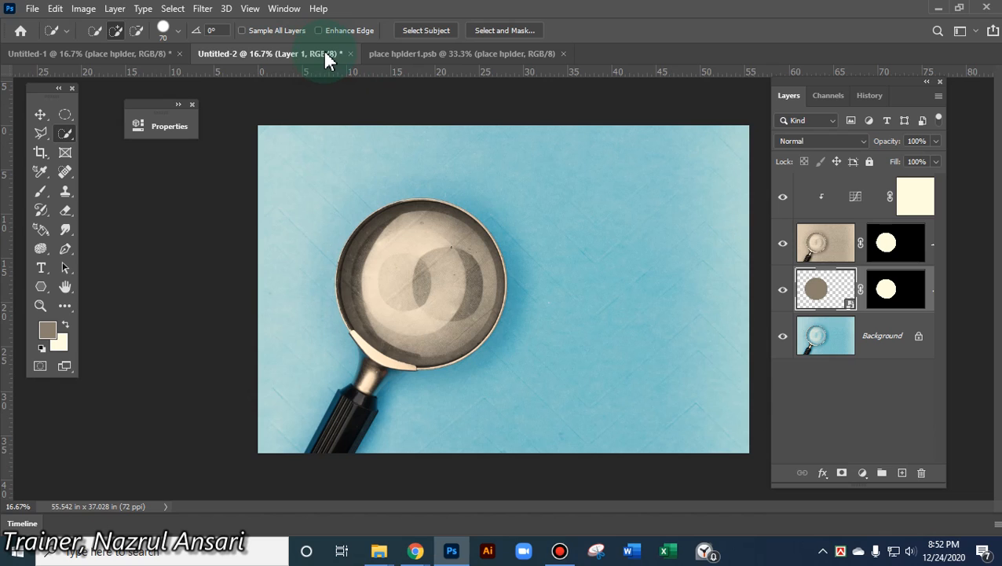
pyautogui.click(408, 54)
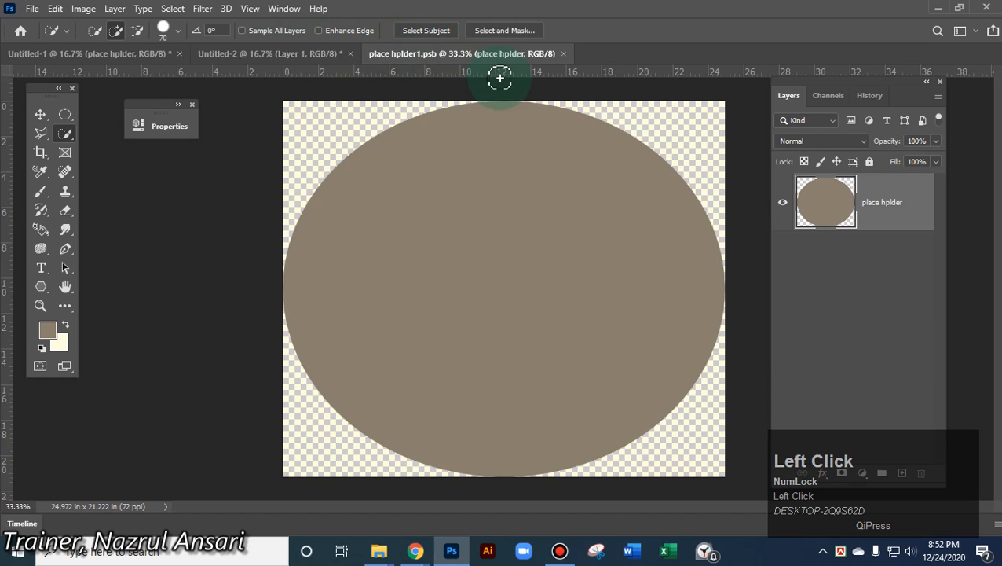
pyautogui.click(277, 57)
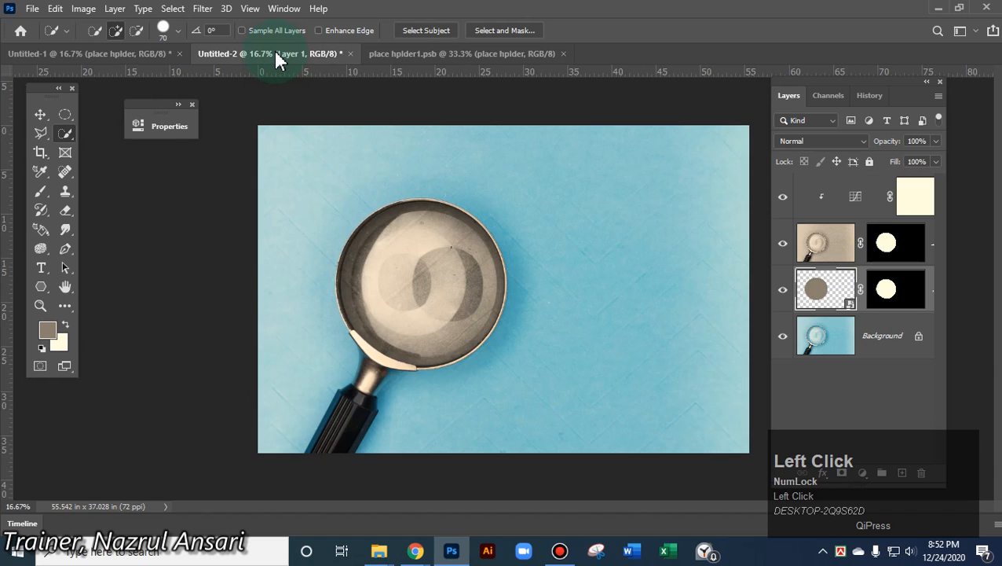
pyautogui.press('ctrl')
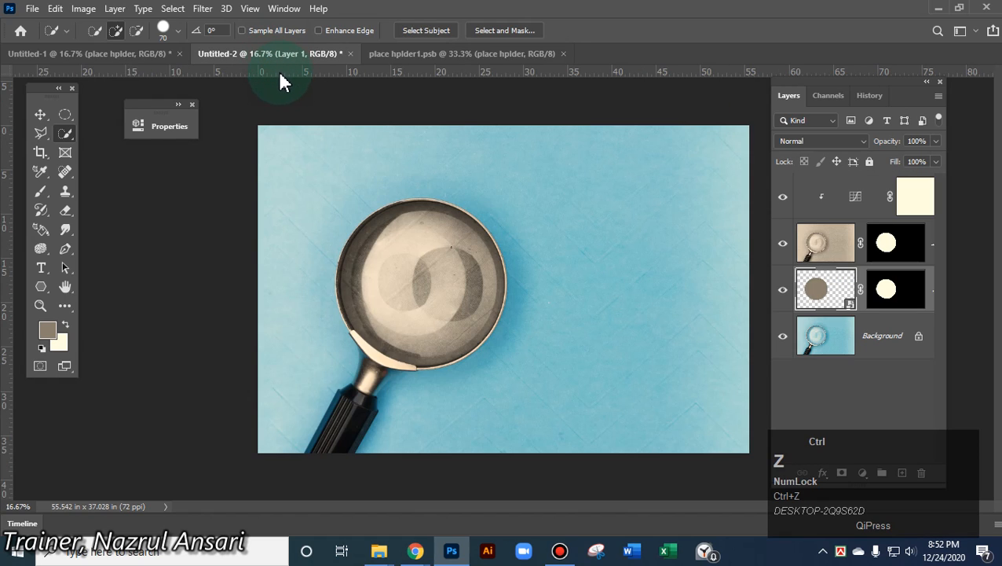
pyautogui.click(417, 52)
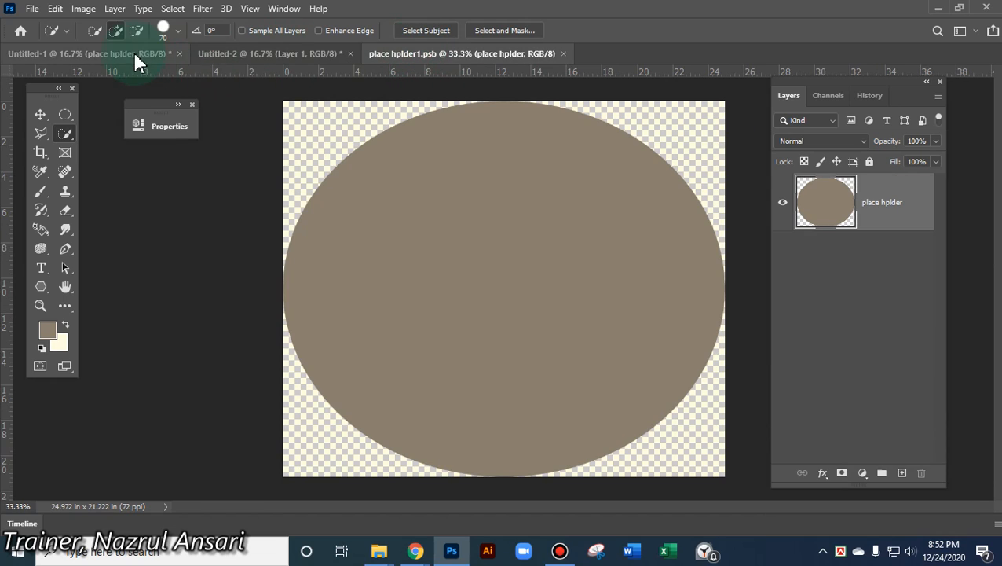
pyautogui.click(138, 53)
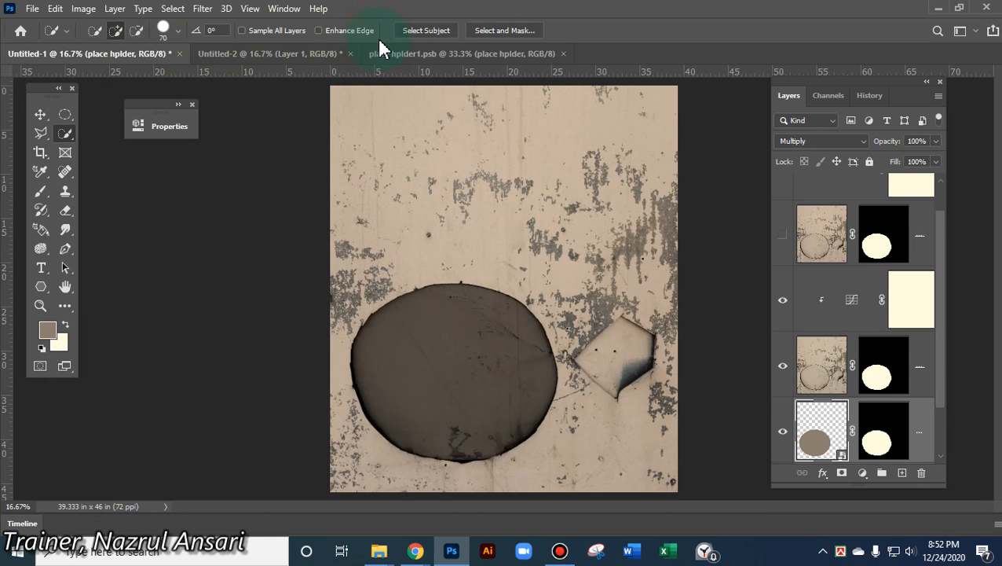
pyautogui.click(450, 54)
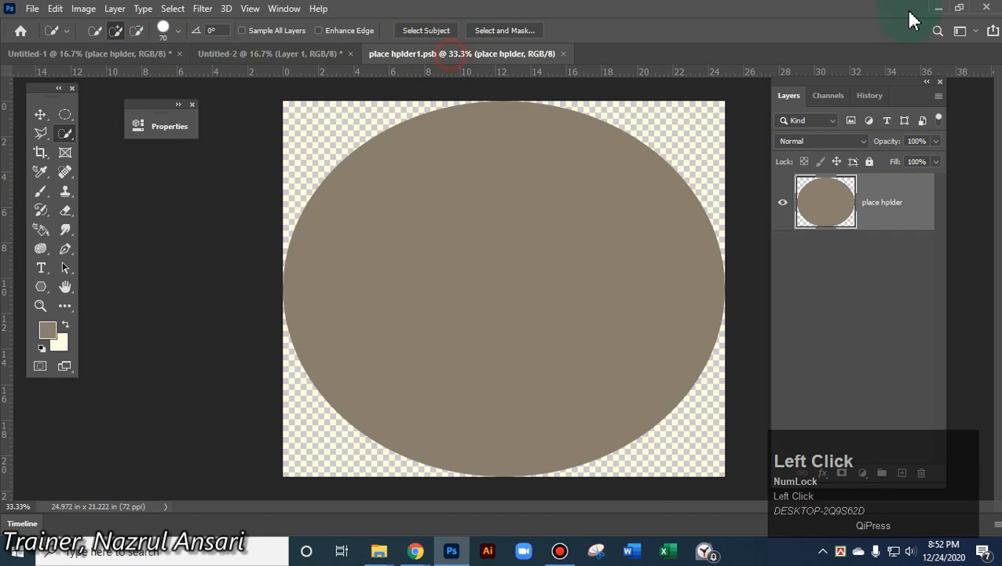
# Switch to File Explorer and open the test 7 template from the Class 29 B25 folder in Photoshop
pyautogui.click(941, 8)
pyautogui.click(711, 210)
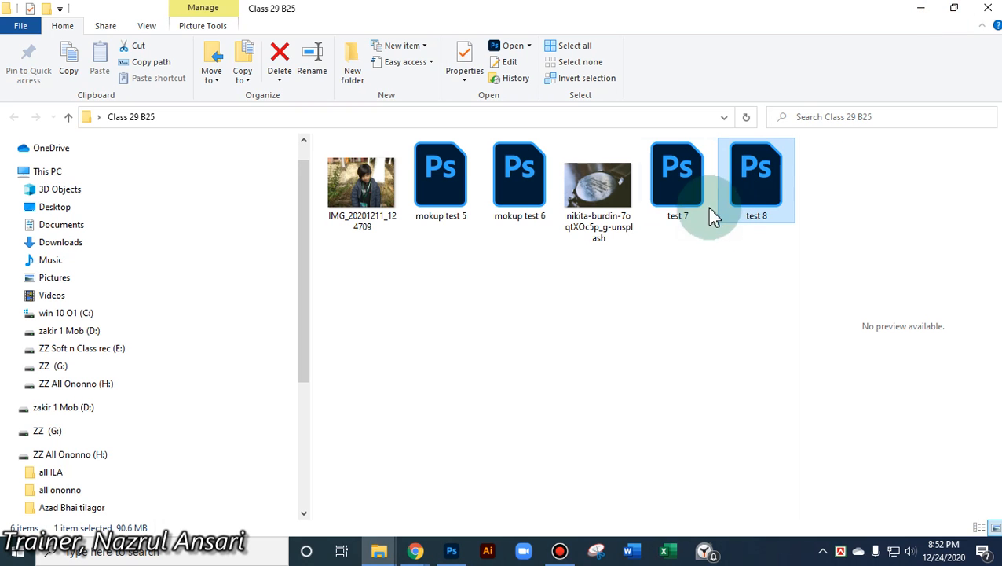
pyautogui.doubleClick(690, 198)
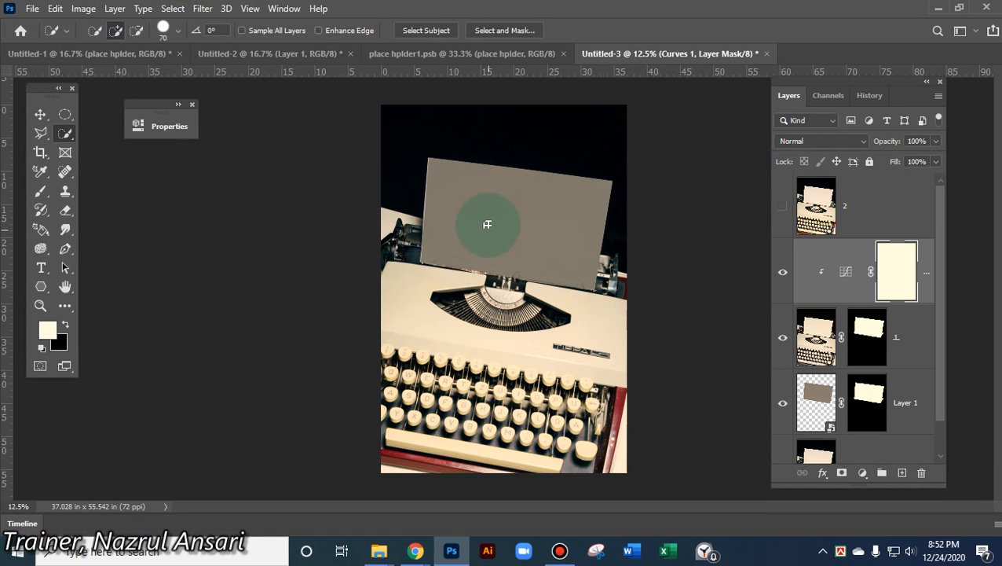
# Darken the clipped Curves adjustment in the typewriter mockup by moving its curve point to input 197, output 99
pyautogui.click(821, 276)
pyautogui.click(821, 276)
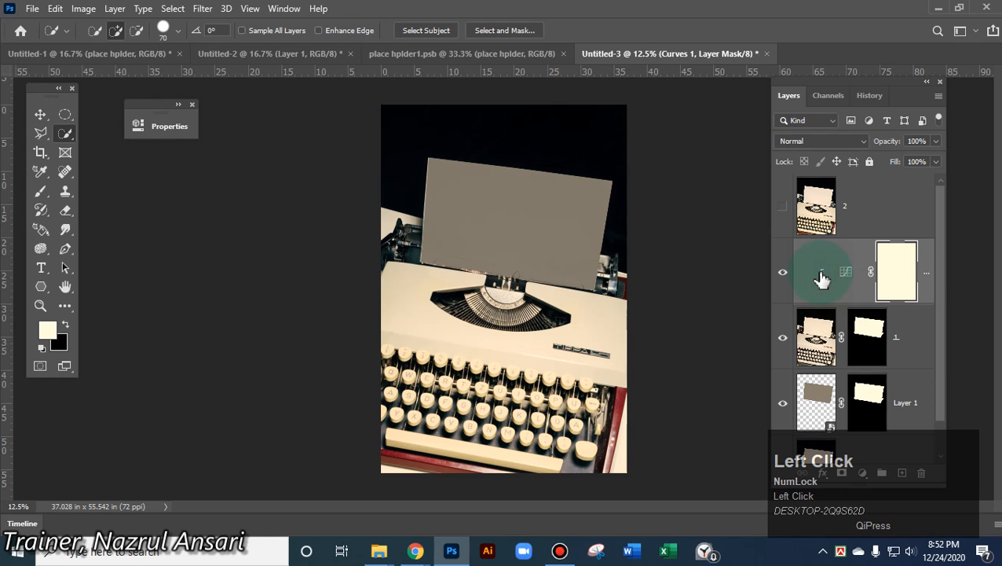
pyautogui.doubleClick(851, 273)
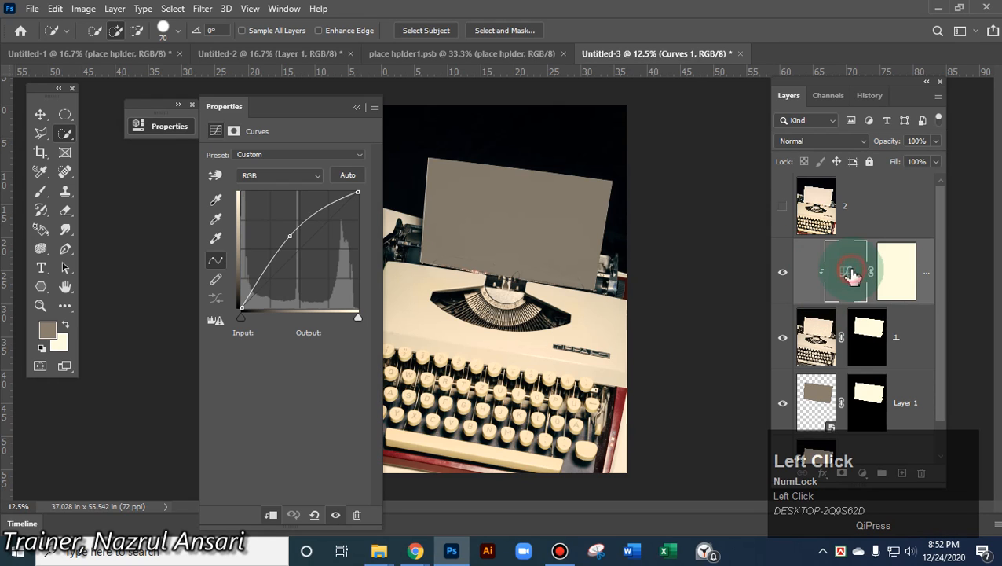
pyautogui.moveTo(291, 255); pyautogui.dragTo(335, 264)
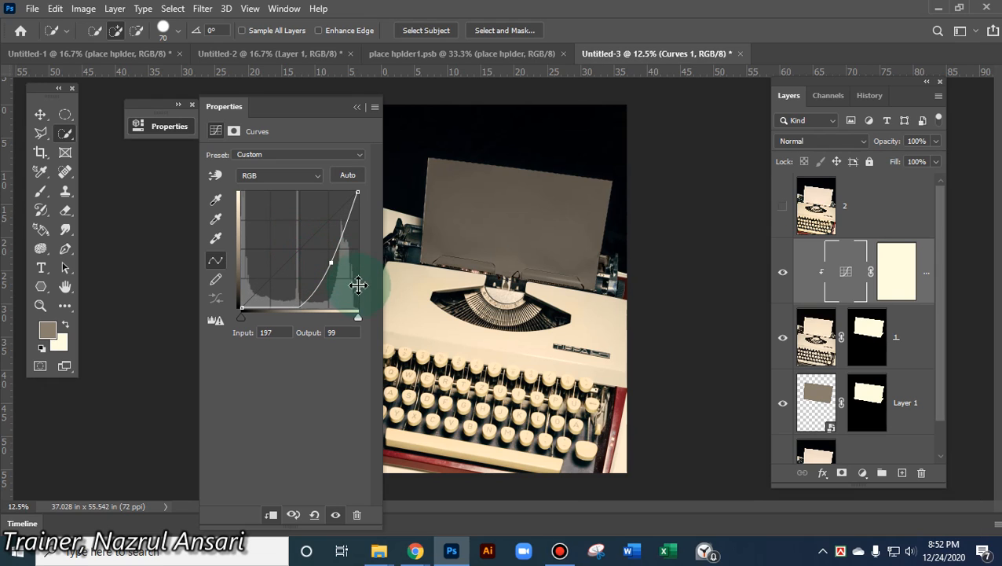
pyautogui.click(357, 106)
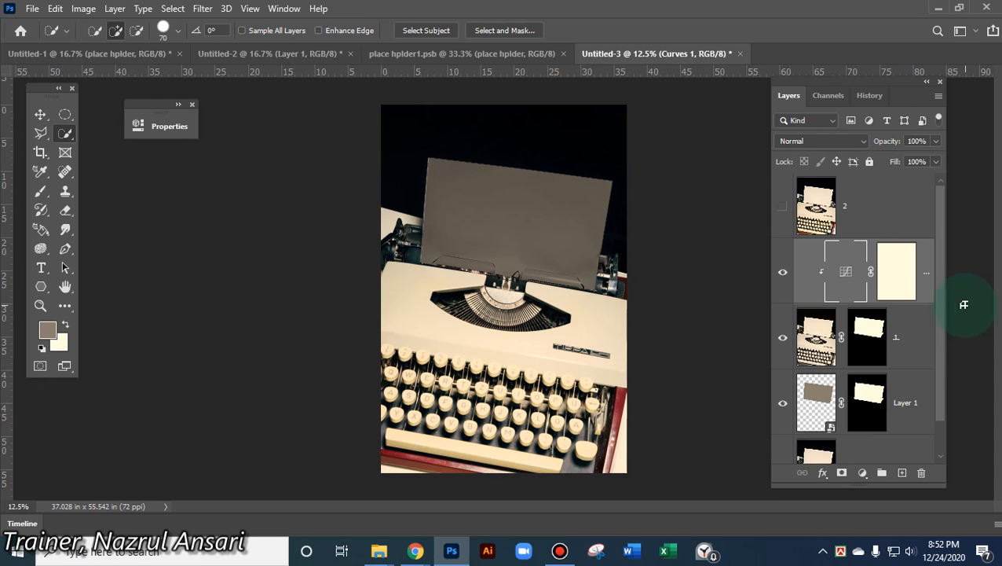
# Rename the masked Multiply layer beneath the Curves adjustment from 1 to moon
pyautogui.moveTo(947, 304); pyautogui.dragTo(831, 396)
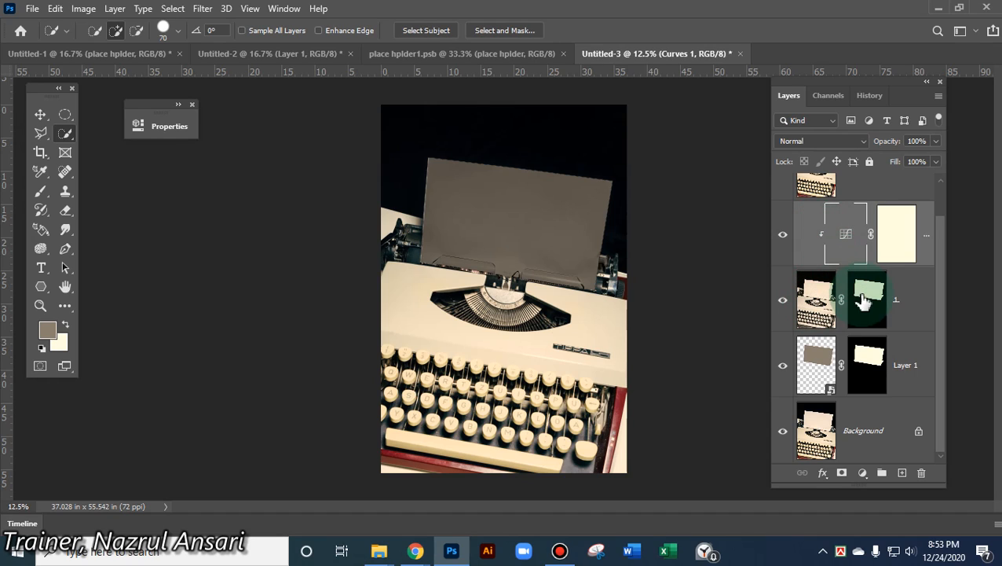
pyautogui.click(899, 300)
pyautogui.moveTo(907, 302); pyautogui.dragTo(889, 300)
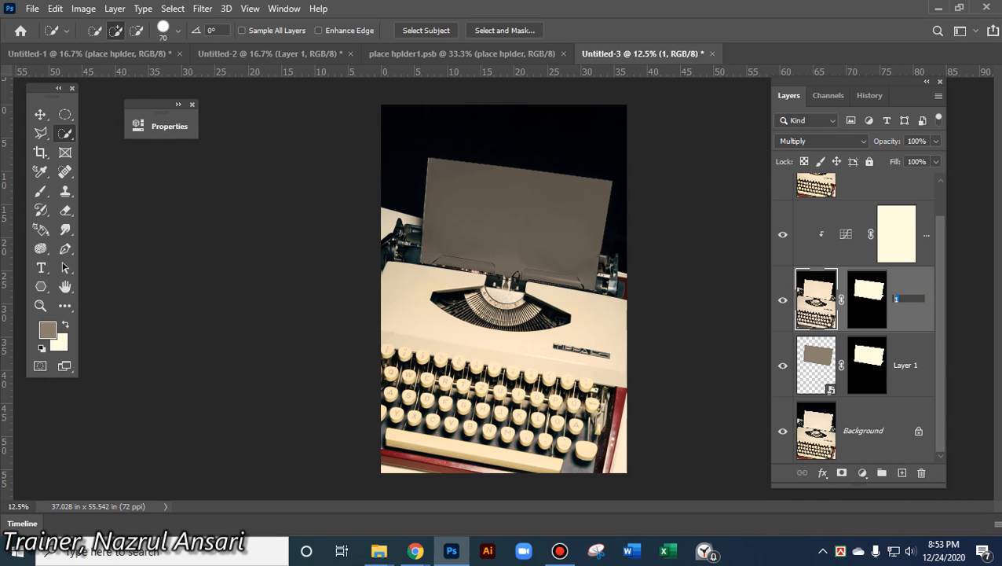
pyautogui.write('m')
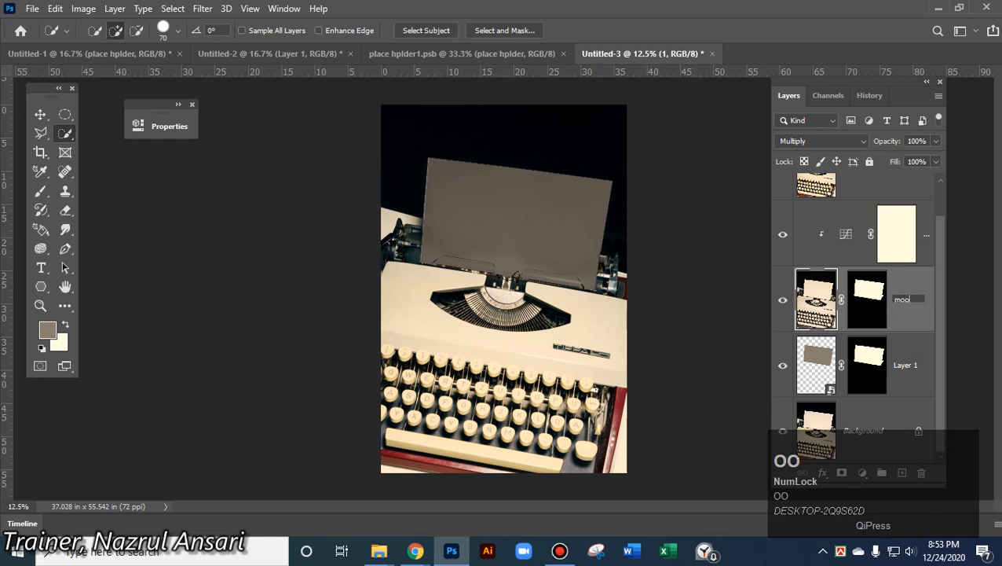
pyautogui.click(702, 246)
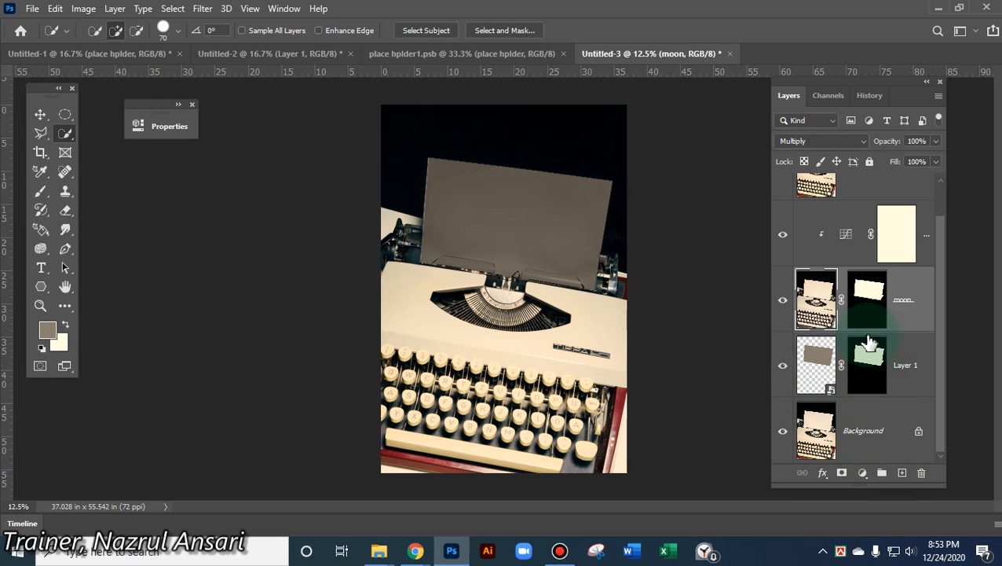
# Open the typewriter mockup's Layer 1 smart object contents and place the photo IMG_20201211_124709 in it as an embedded object
pyautogui.click(454, 51)
pyautogui.click(291, 55)
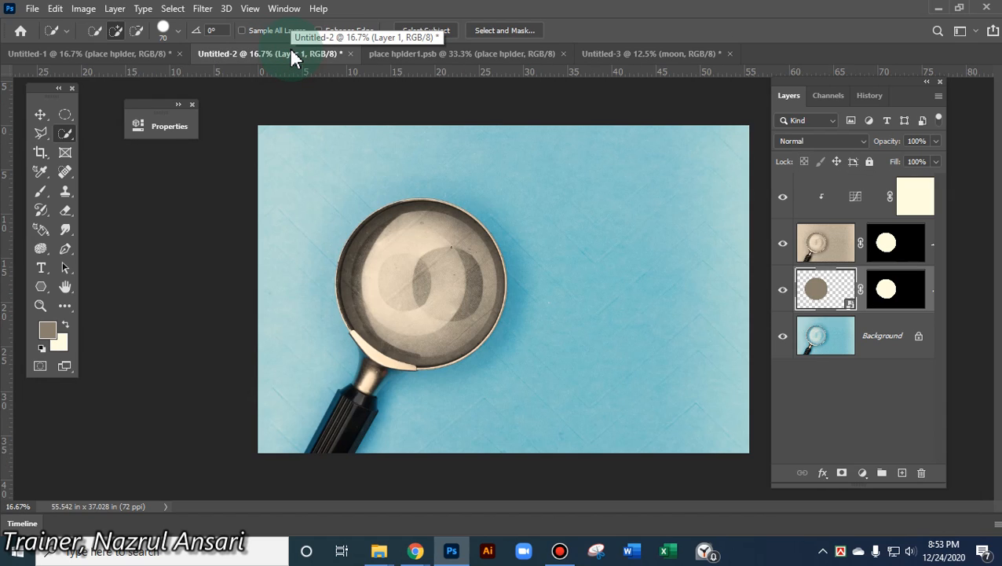
pyautogui.click(607, 54)
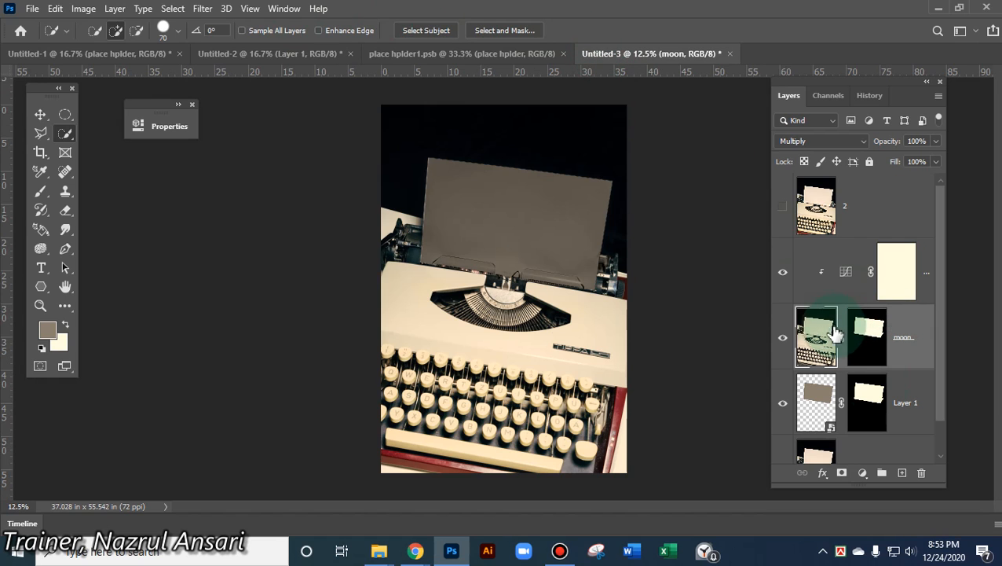
pyautogui.click(830, 429)
pyautogui.doubleClick(831, 429)
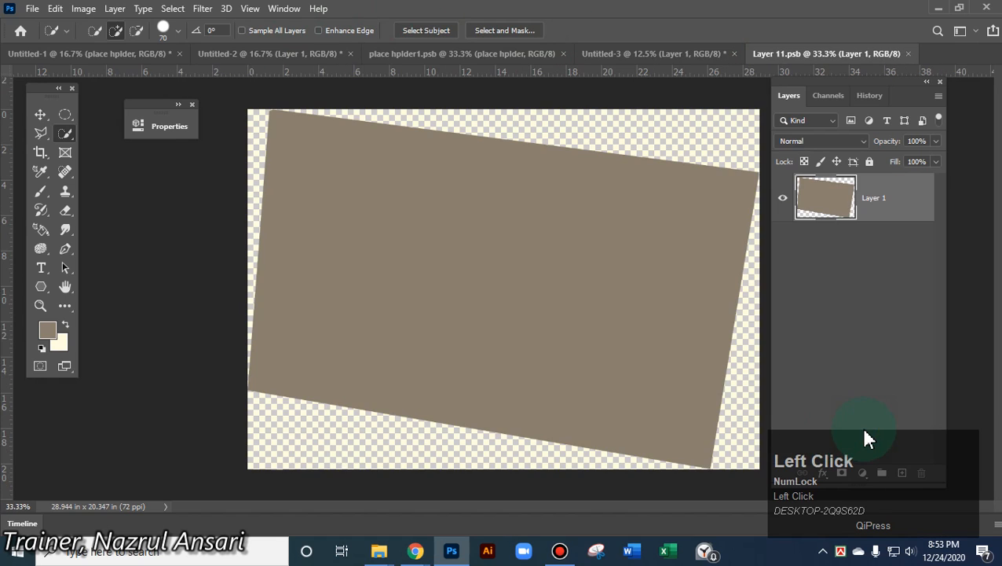
pyautogui.click(32, 9)
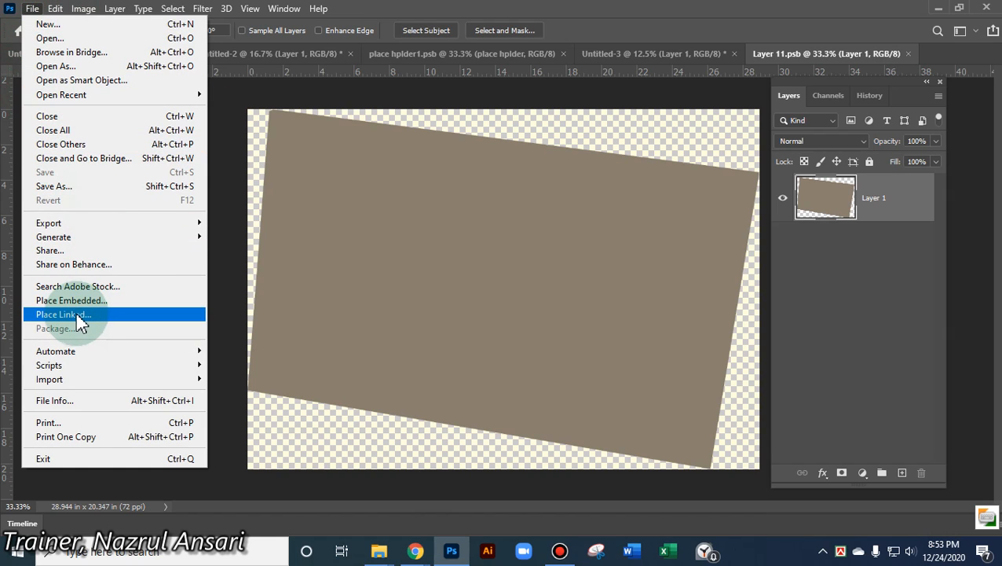
pyautogui.click(69, 300)
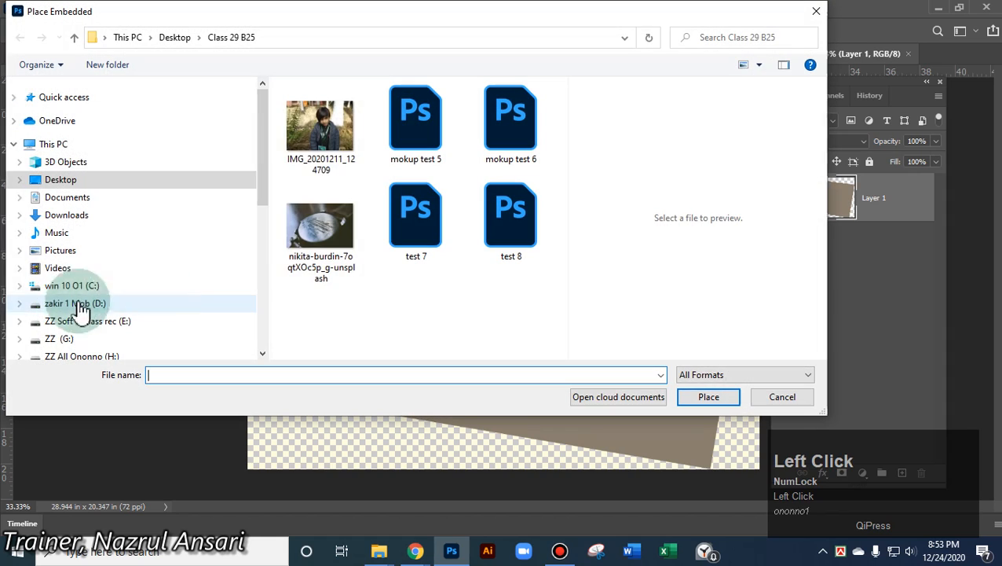
pyautogui.doubleClick(321, 149)
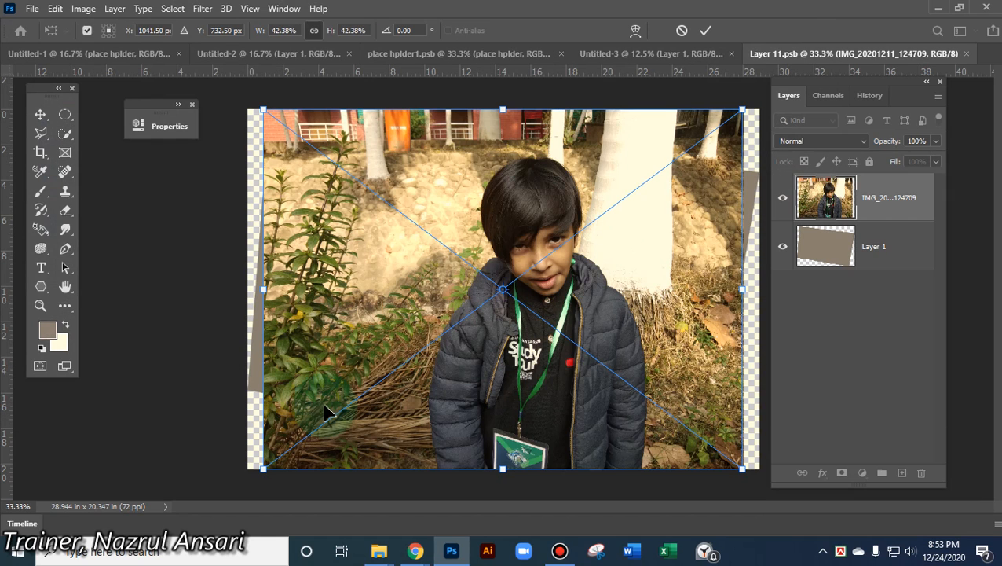
# Enlarge the placed photo beyond the canvas edges, shift it to center the boy, and commit the transform
pyautogui.moveTo(261, 472); pyautogui.dragTo(98, 550)
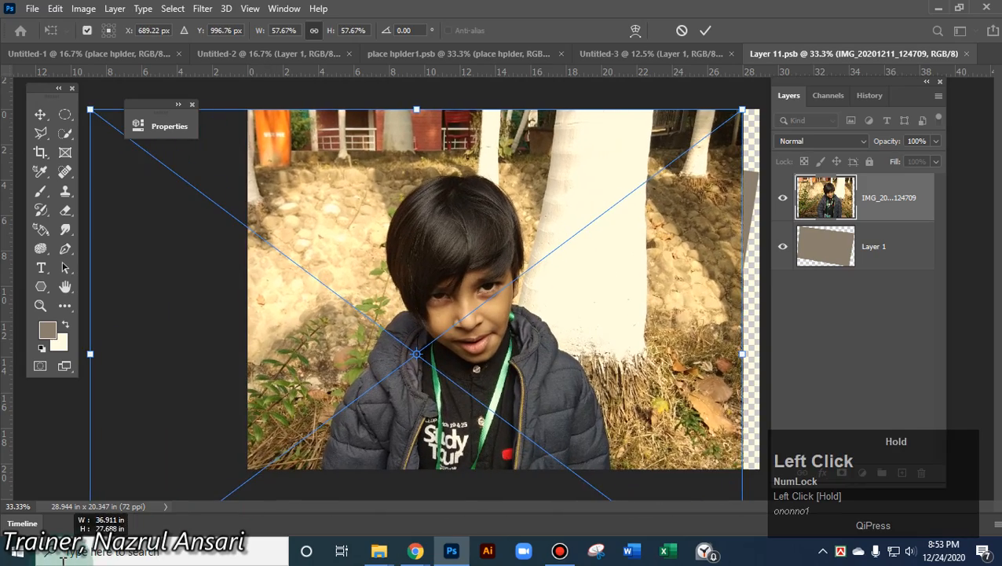
pyautogui.moveTo(451, 379); pyautogui.dragTo(492, 341)
pyautogui.click(707, 31)
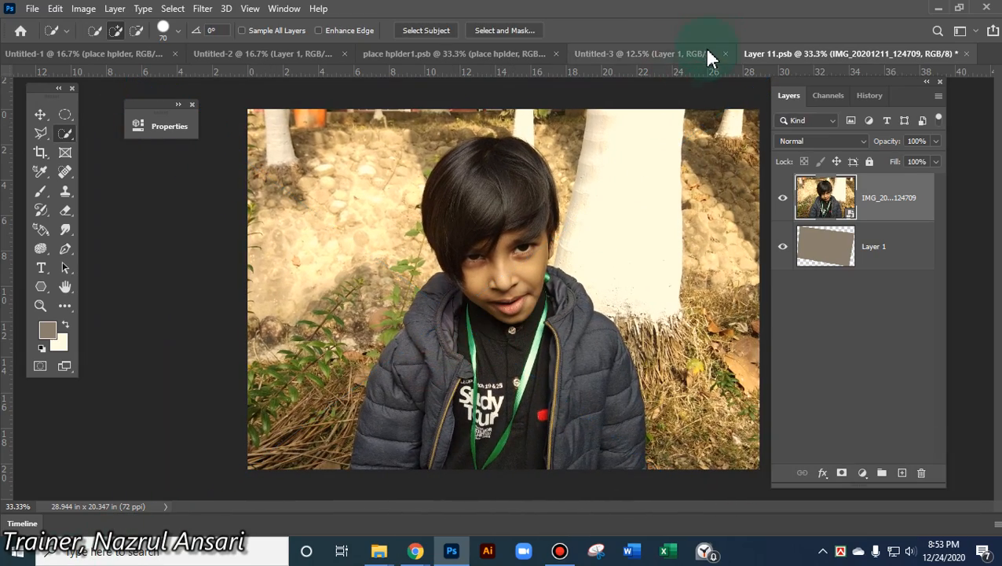
# Save the Layer 11.psb smart object contents and close them to update the paper in the typewriter mockup
pyautogui.click(32, 8)
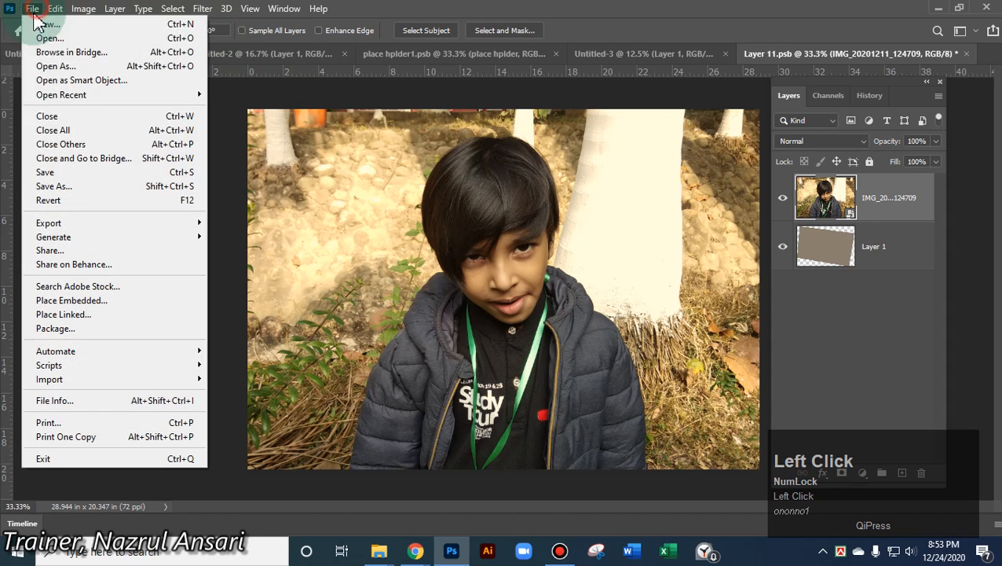
pyautogui.click(74, 170)
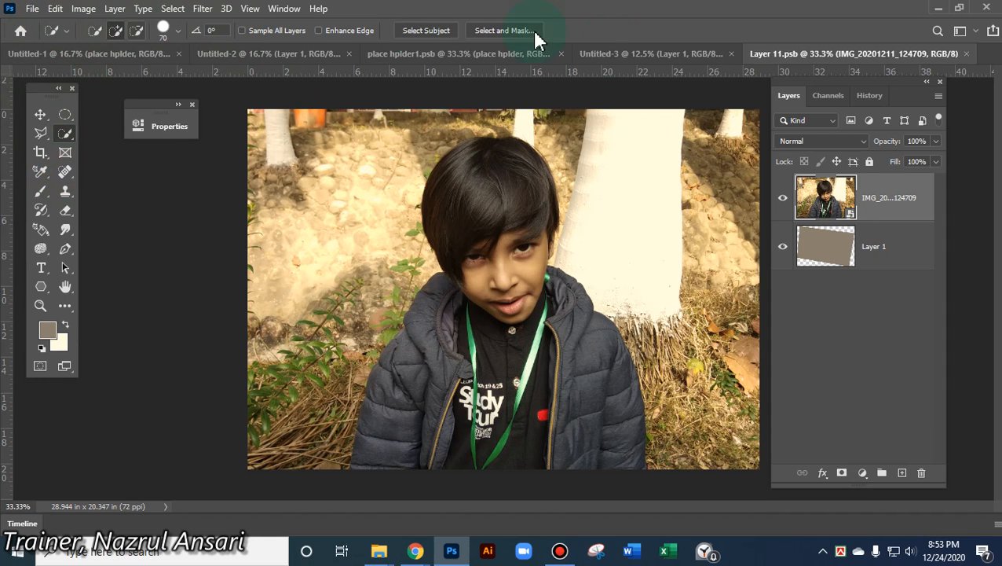
pyautogui.click(972, 55)
pyautogui.click(971, 56)
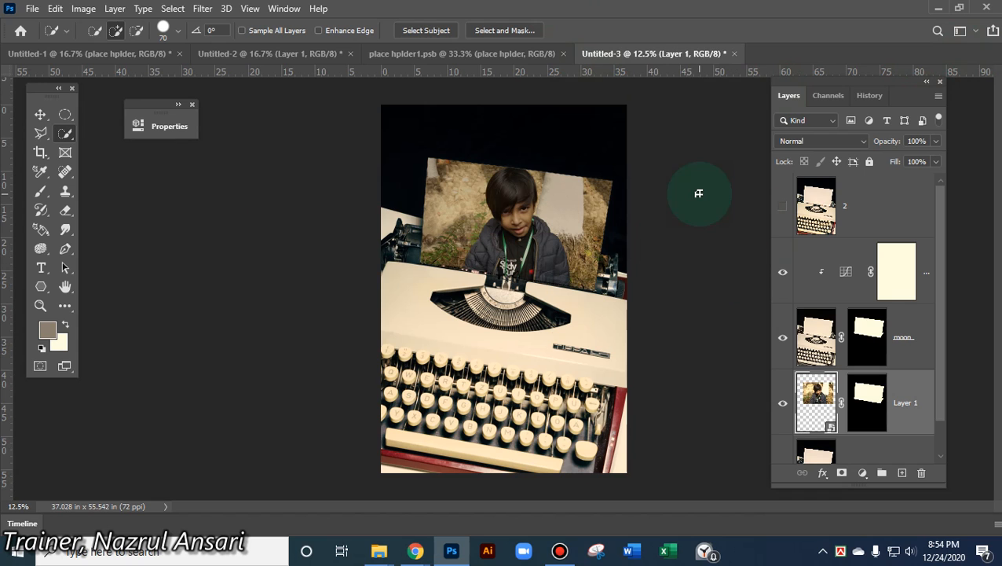
# Save the finished typewriter mockup as the JPEG Untitled-3 in the Class 29 B25 folder, accepting the Medium quality 6 options
pyautogui.scroll(5, 660, 229)
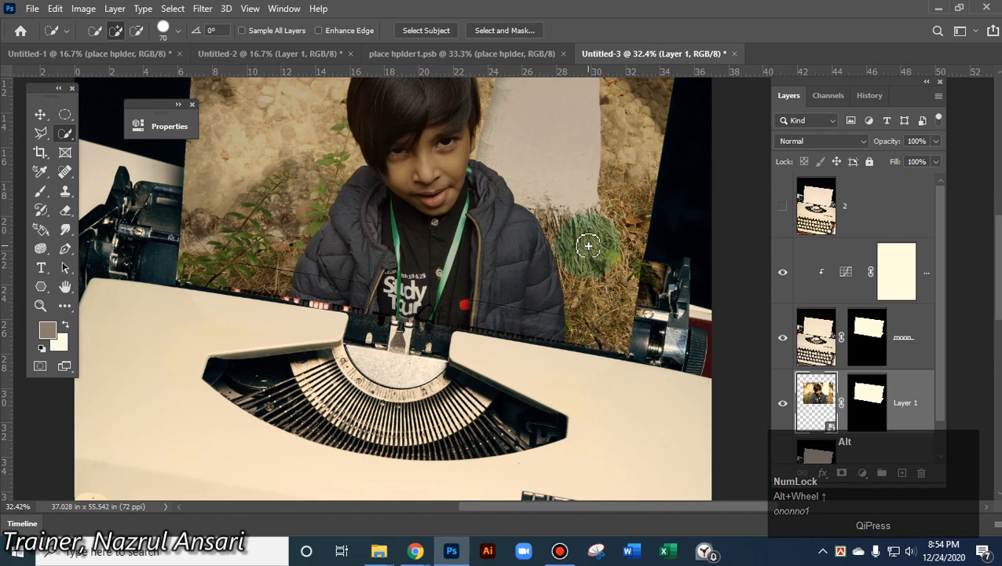
pyautogui.scroll(-7, 588, 246)
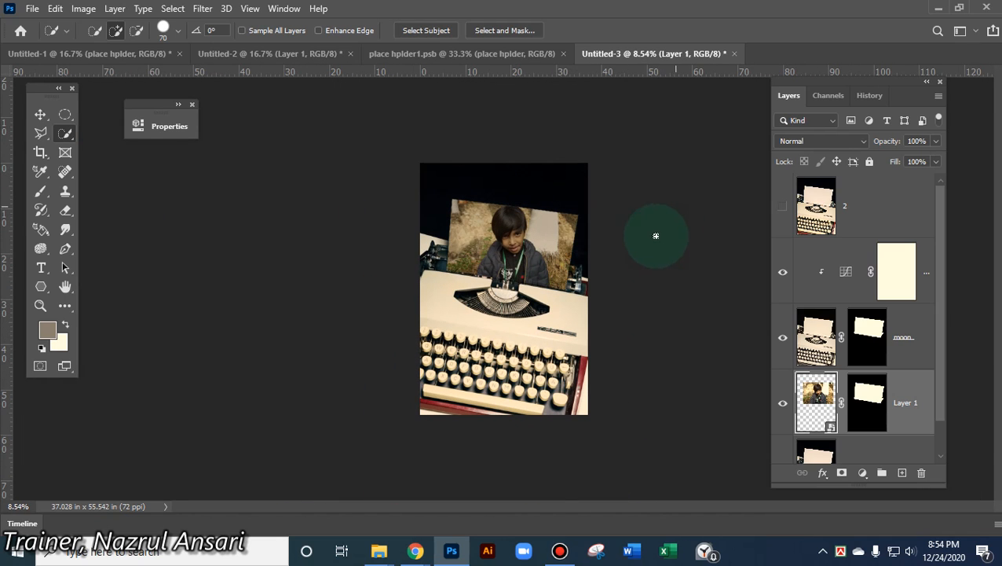
pyautogui.click(33, 9)
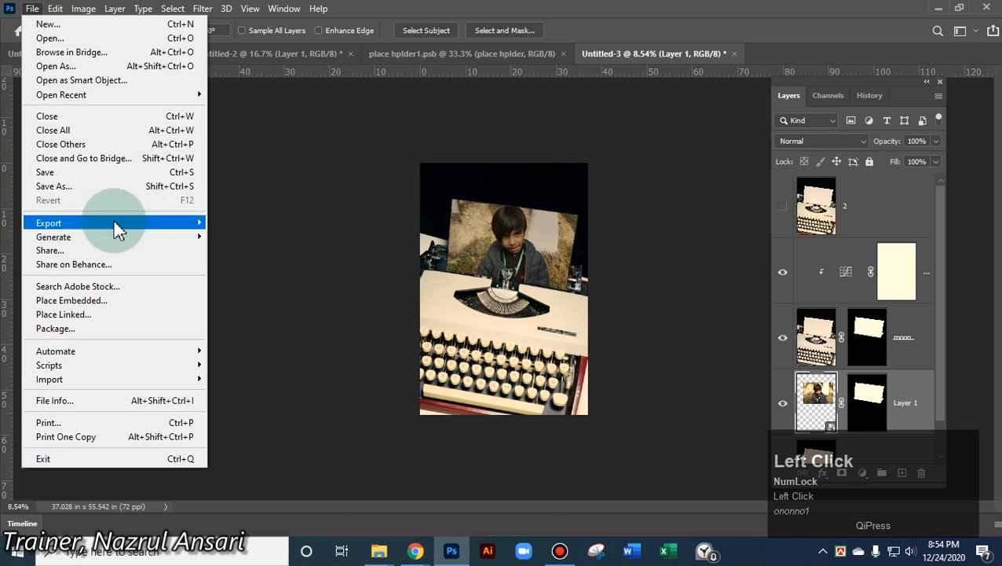
pyautogui.click(75, 189)
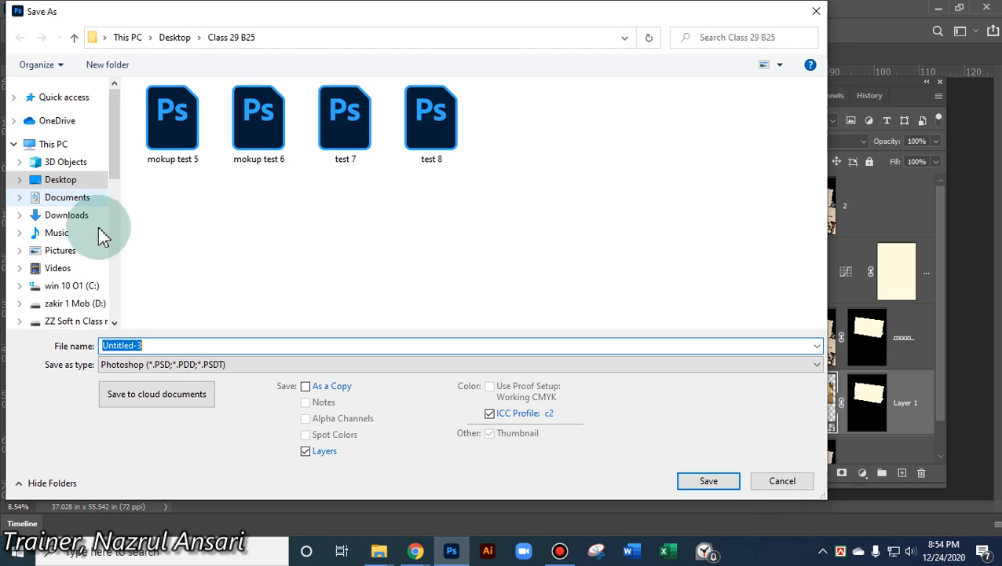
pyautogui.click(173, 370)
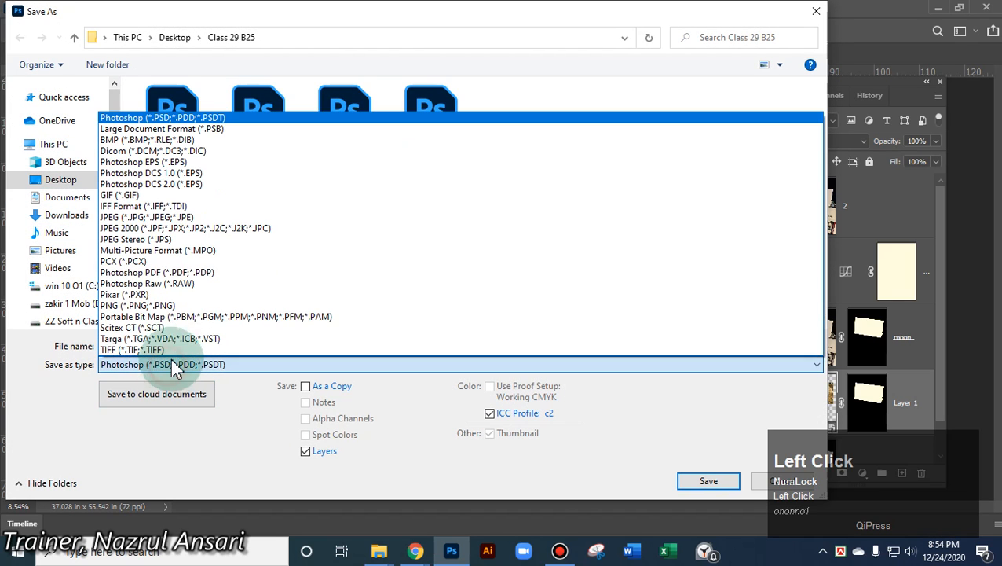
pyautogui.click(154, 223)
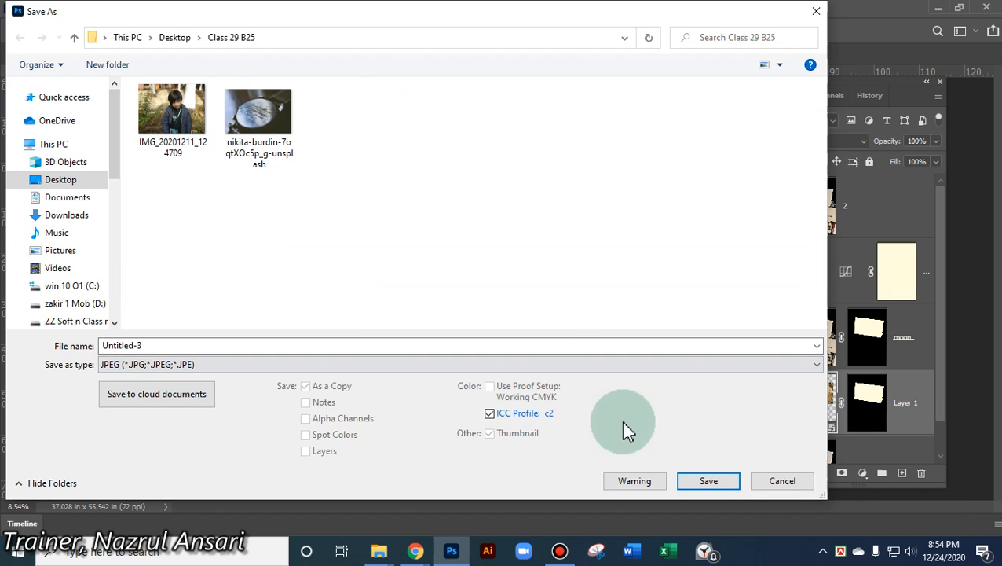
pyautogui.click(708, 480)
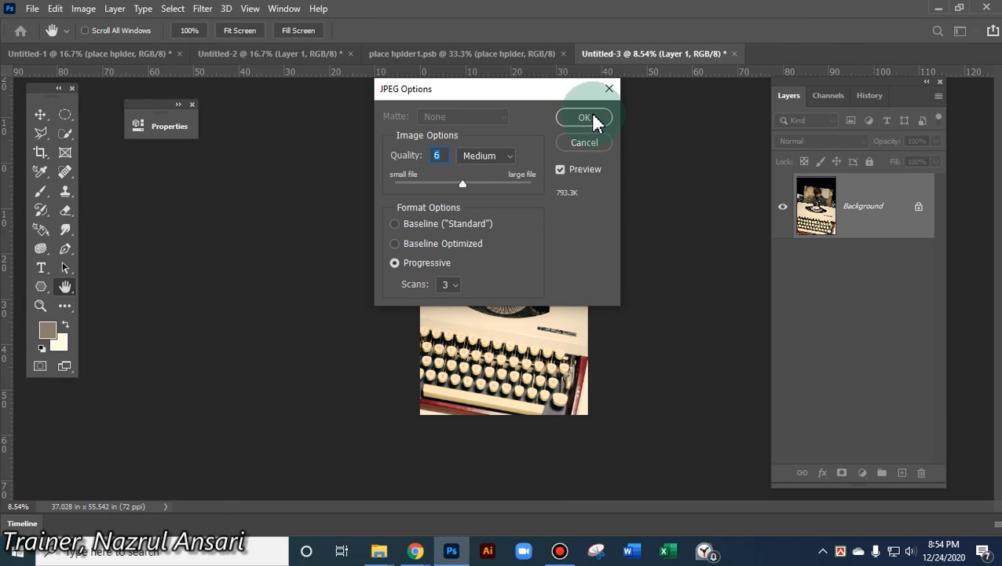
pyautogui.click(584, 117)
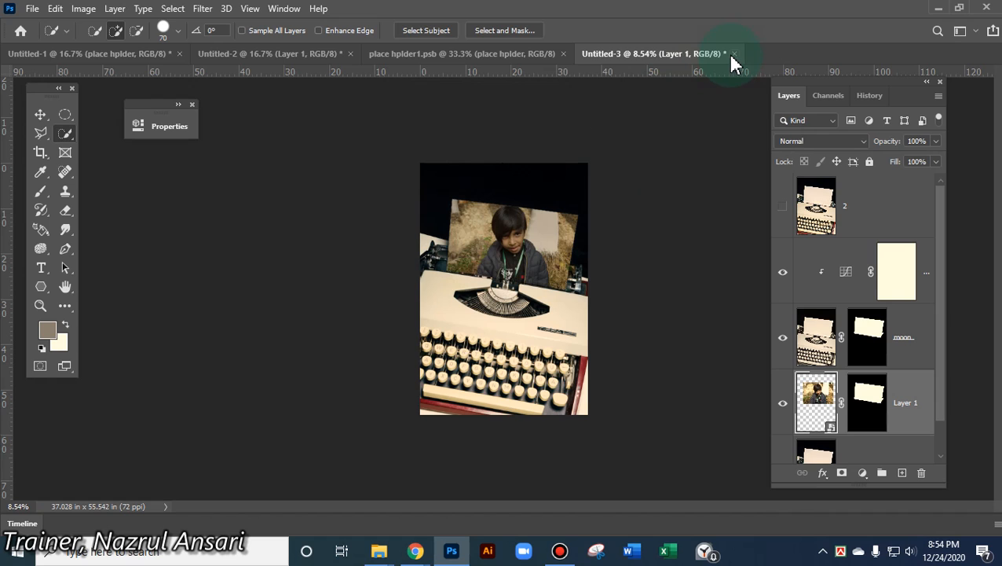
# Close the typewriter mockup without saving and reopen the test 7 template from the Class 29 B25 folder in File Explorer
pyautogui.click(733, 53)
pyautogui.click(506, 219)
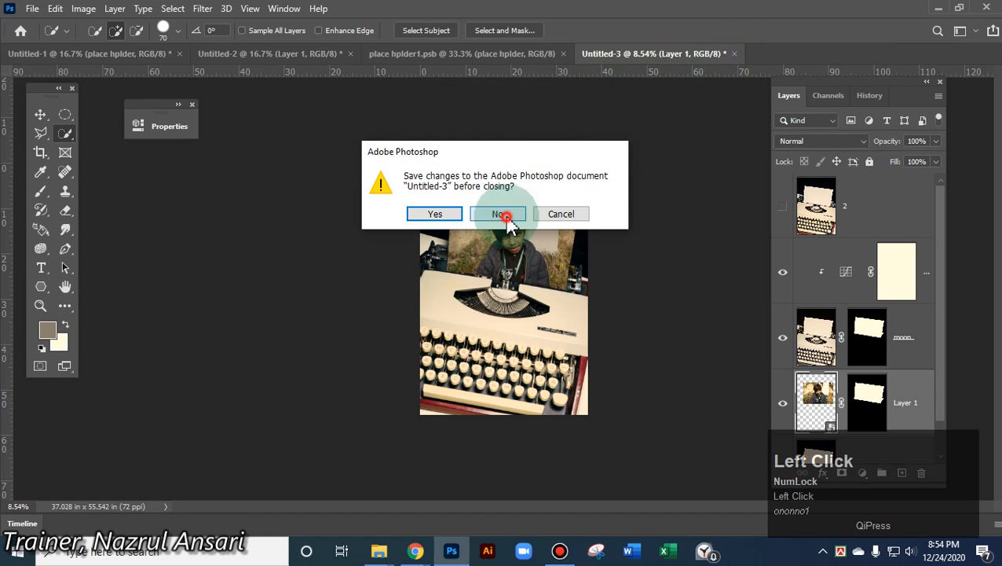
pyautogui.click(938, 8)
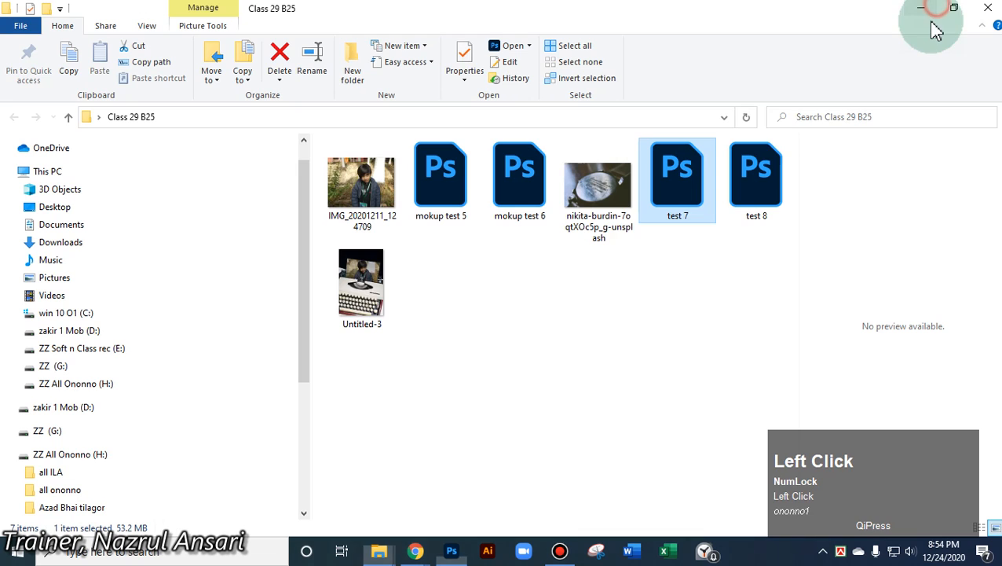
pyautogui.doubleClick(672, 197)
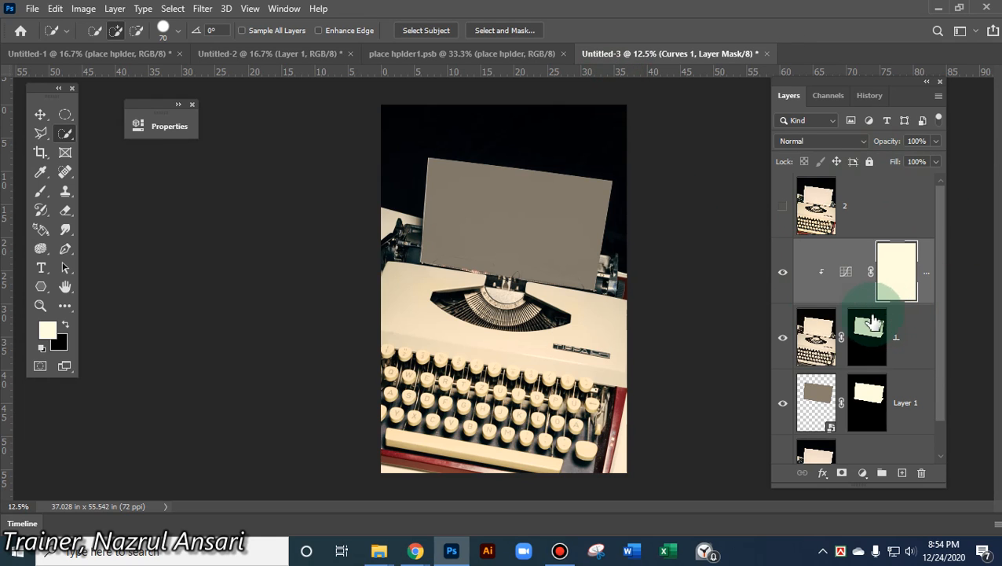
# Close the reopened typewriter template without saving and open the photo IMG_20201211_124709
pyautogui.click(766, 53)
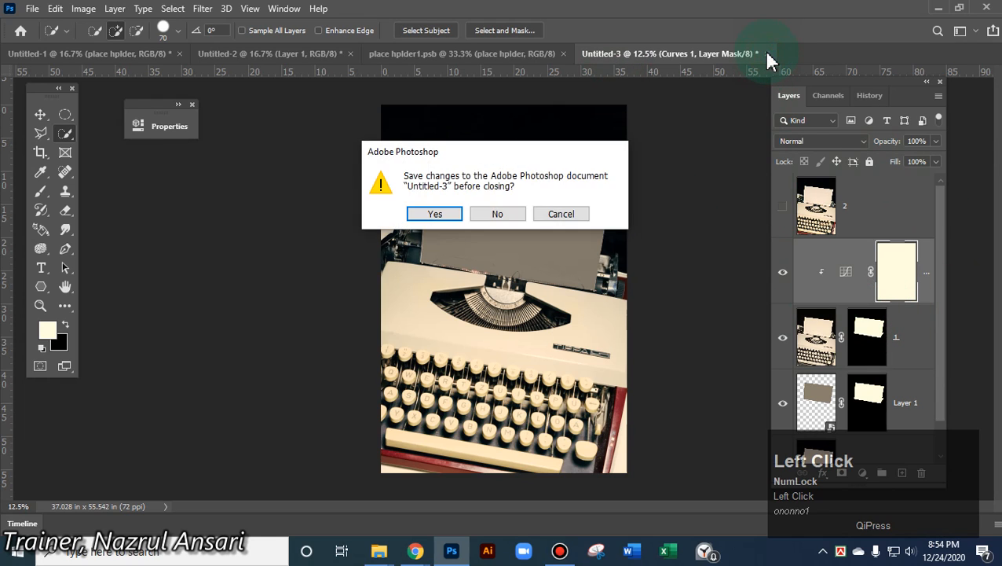
pyautogui.click(500, 216)
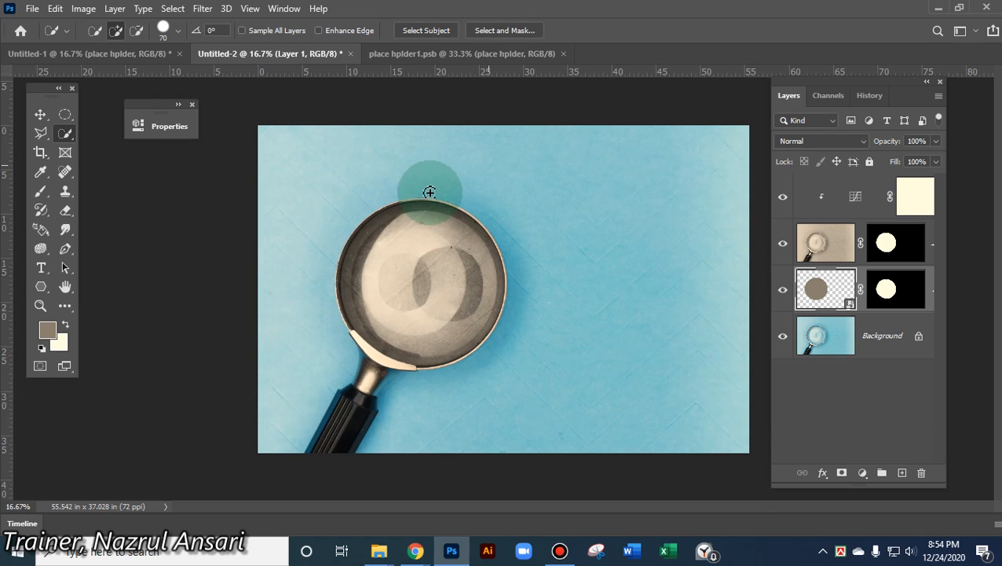
pyautogui.click(33, 10)
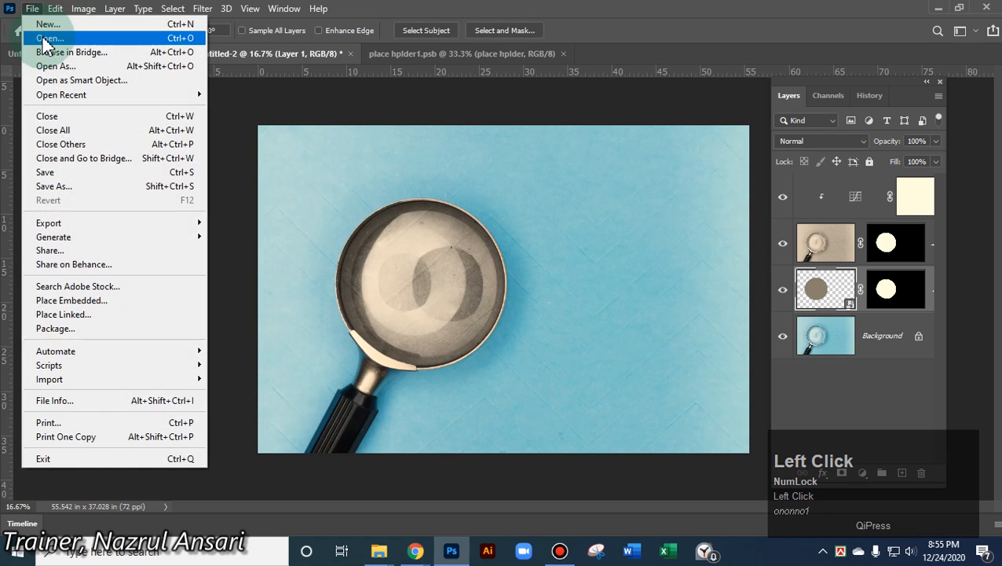
pyautogui.click(47, 37)
pyautogui.doubleClick(355, 157)
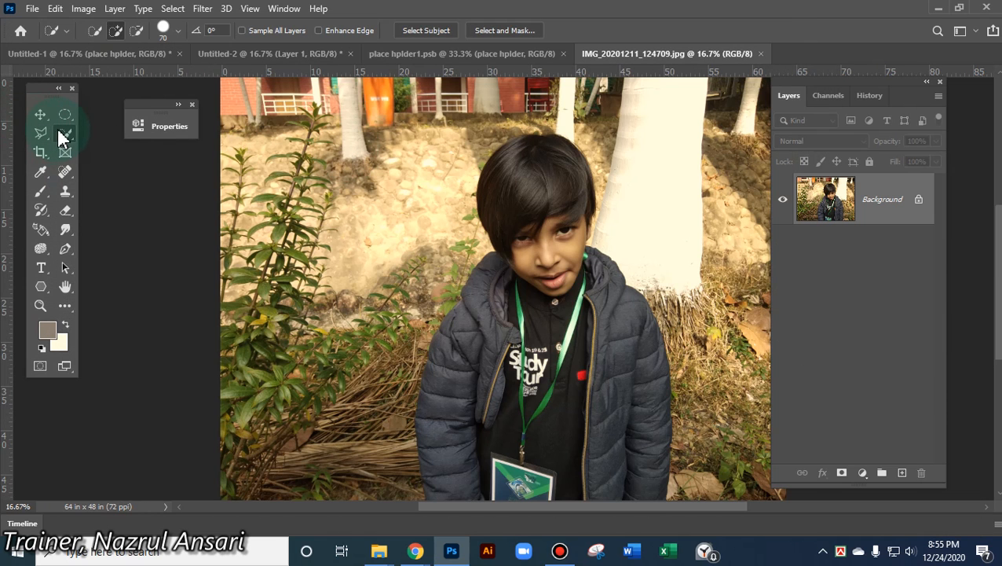
pyautogui.click(40, 191)
pyautogui.moveTo(465, 134)
pyautogui.mouseDown()
pyautogui.moveTo(575, 143)
pyautogui.moveTo(604, 214)
pyautogui.moveTo(516, 262)
pyautogui.moveTo(428, 184)
pyautogui.moveTo(583, 154)
pyautogui.moveTo(654, 277)
pyautogui.moveTo(488, 259)
pyautogui.moveTo(556, 143)
pyautogui.moveTo(642, 281)
pyautogui.mouseUp()
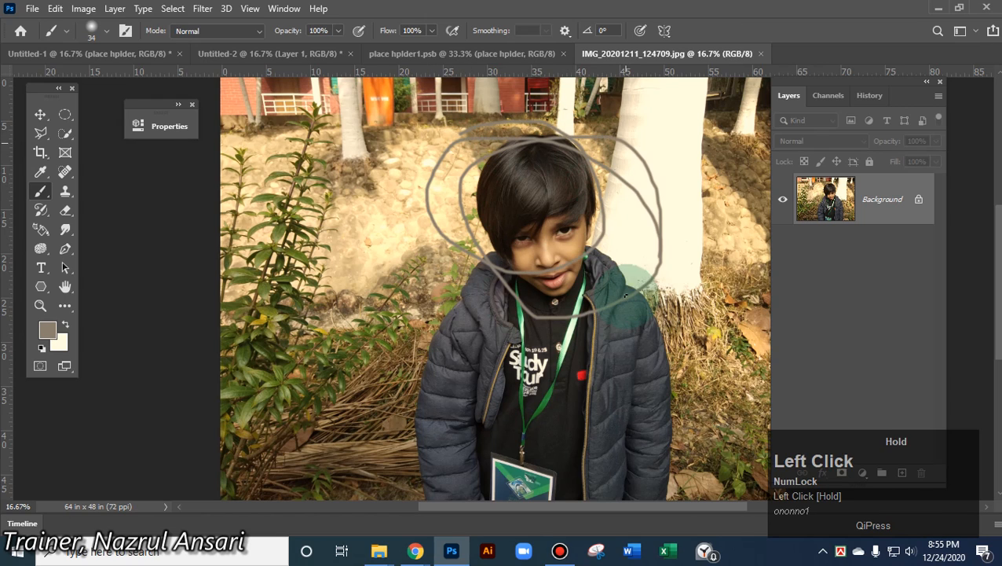
pyautogui.hotkey('ctrl', 'z')
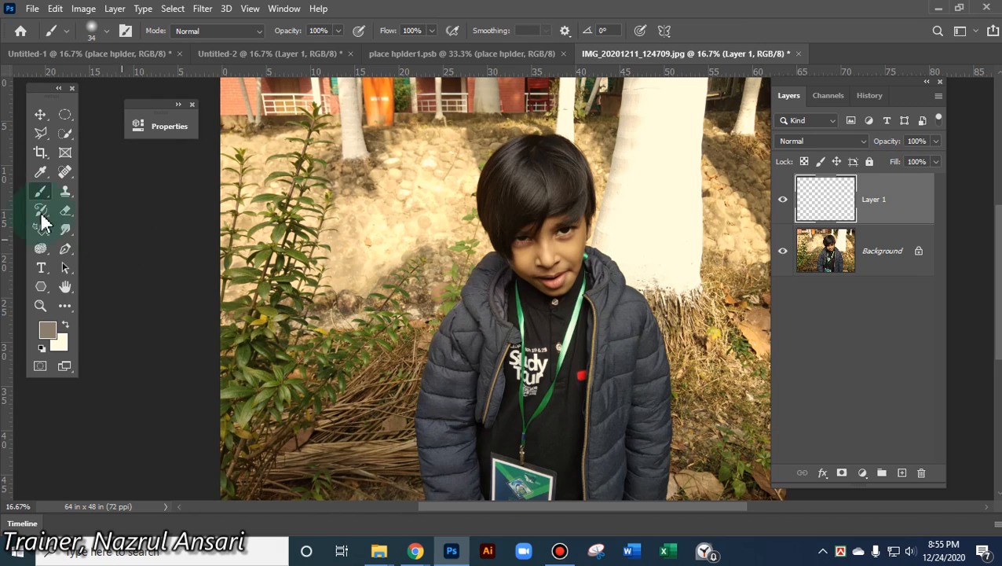
# Select a circular area around the boy's head on the new Layer 1 and fill it with the grey-brown foreground color
pyautogui.click(65, 115)
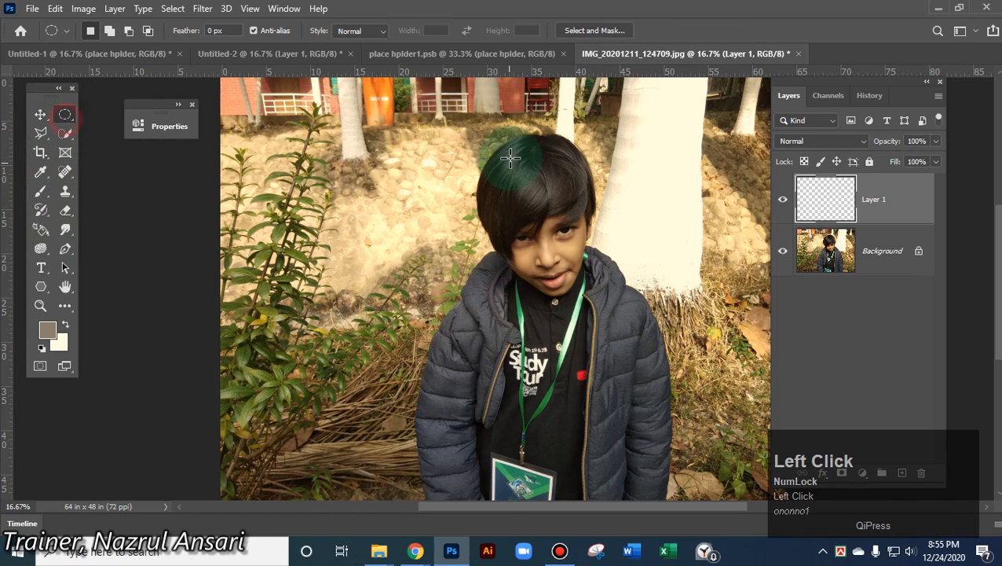
pyautogui.moveTo(451, 118); pyautogui.dragTo(673, 334)
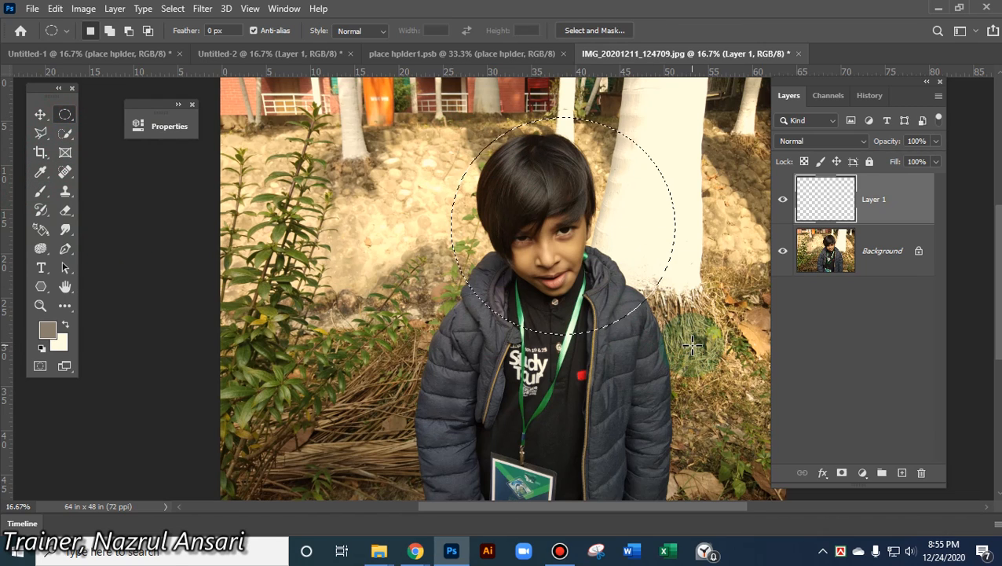
pyautogui.hotkey('alt', 'BackSpace')
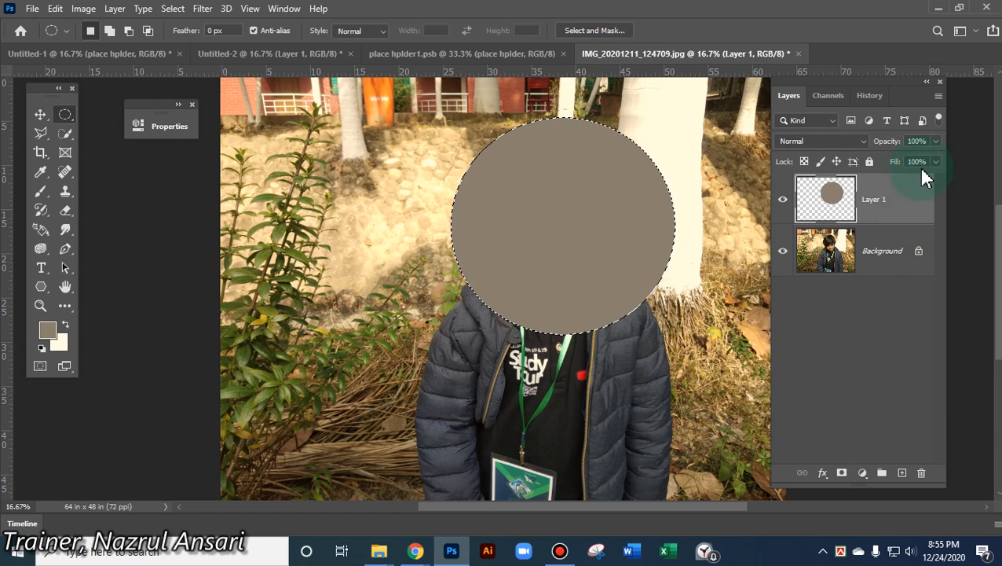
# Set the opacity of the filled circle's Layer 1 to 64% and deselect the circle
pyautogui.click(936, 140)
pyautogui.click(891, 156)
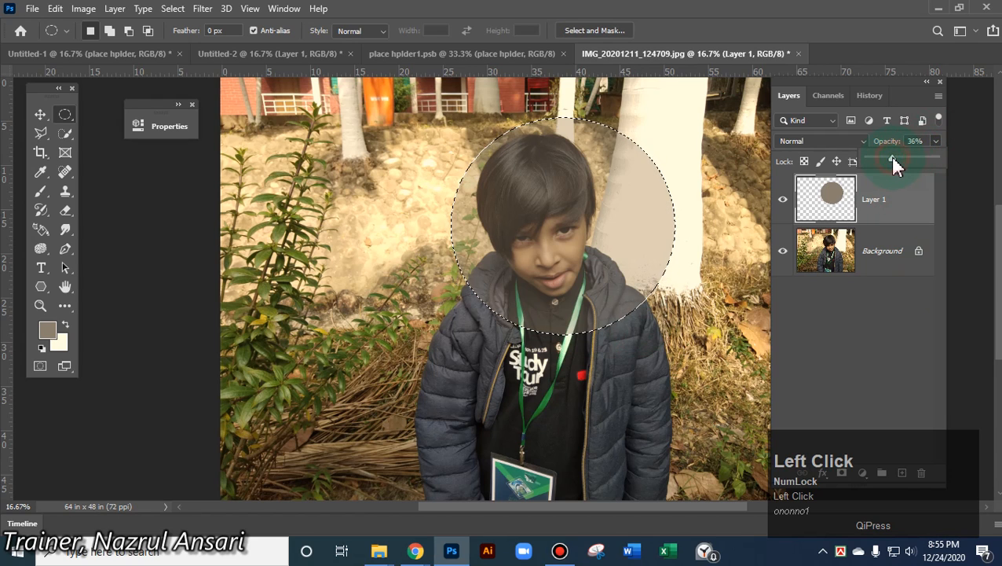
pyautogui.click(911, 158)
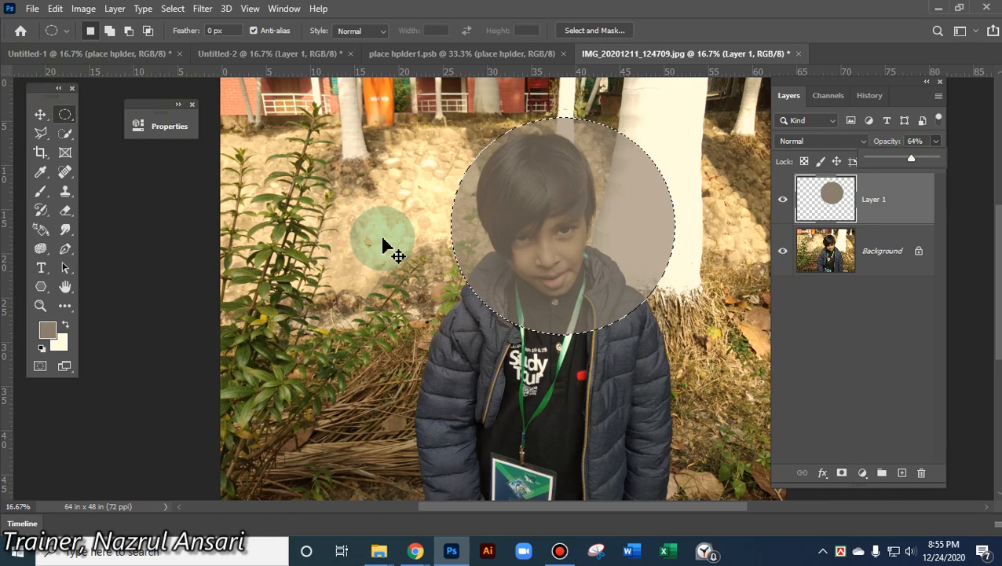
pyautogui.hotkey('ctrl', 'd')
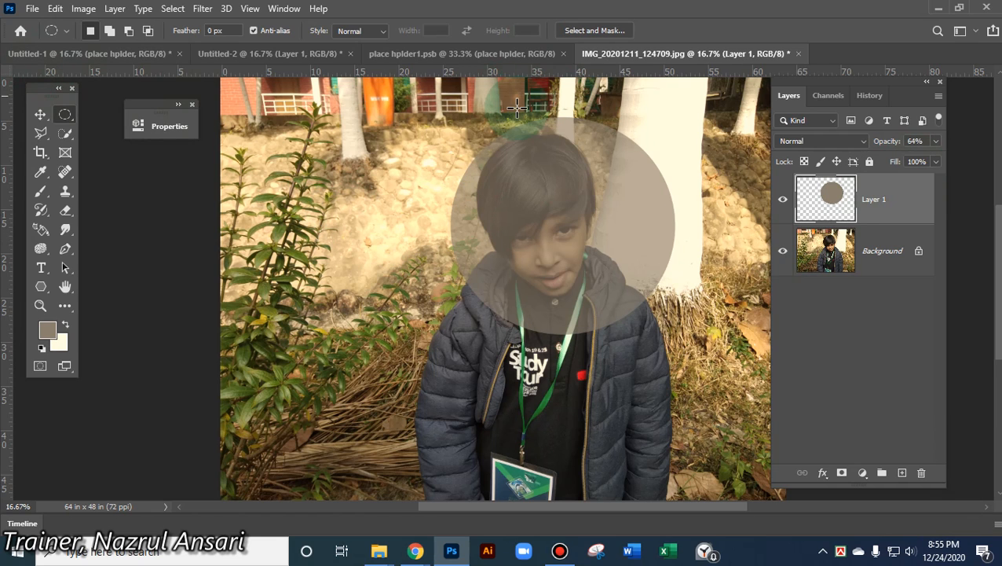
# Save the photo with the translucent circle as the template 9.psdt in Class 29 B25, with Maximize Compatibility on
pyautogui.click(32, 8)
pyautogui.click(87, 194)
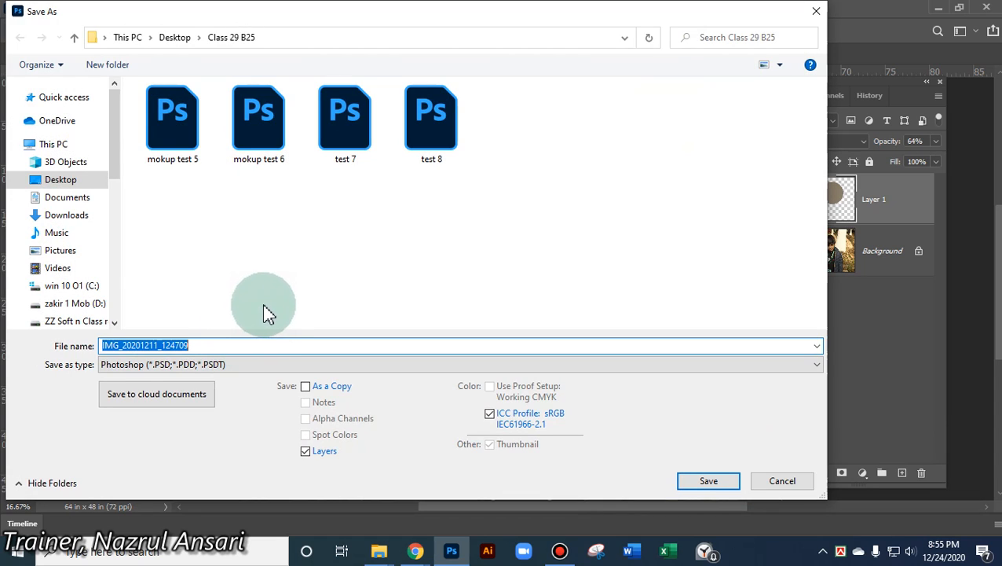
pyautogui.write('9')
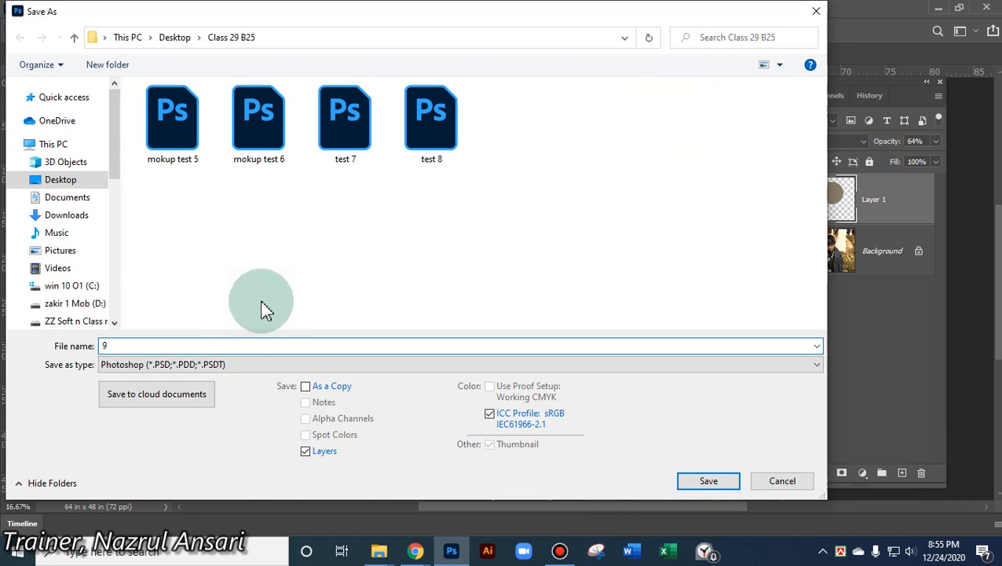
pyautogui.write('.psdt')
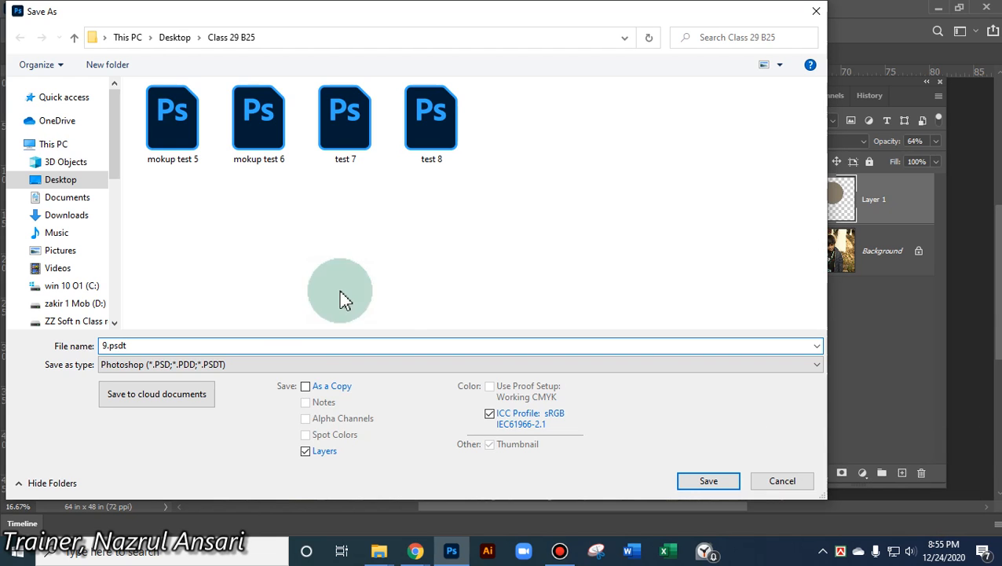
pyautogui.click(711, 482)
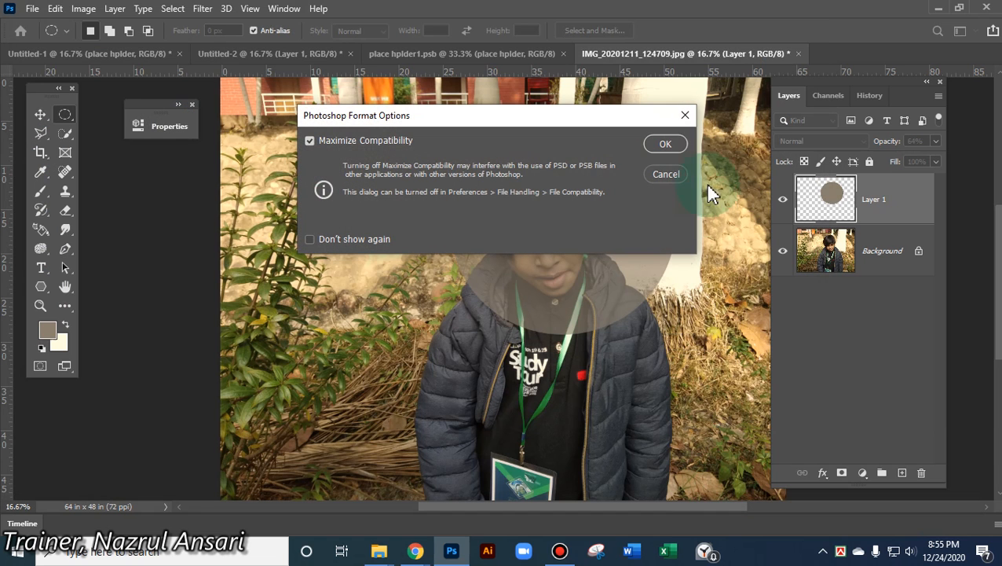
pyautogui.click(664, 145)
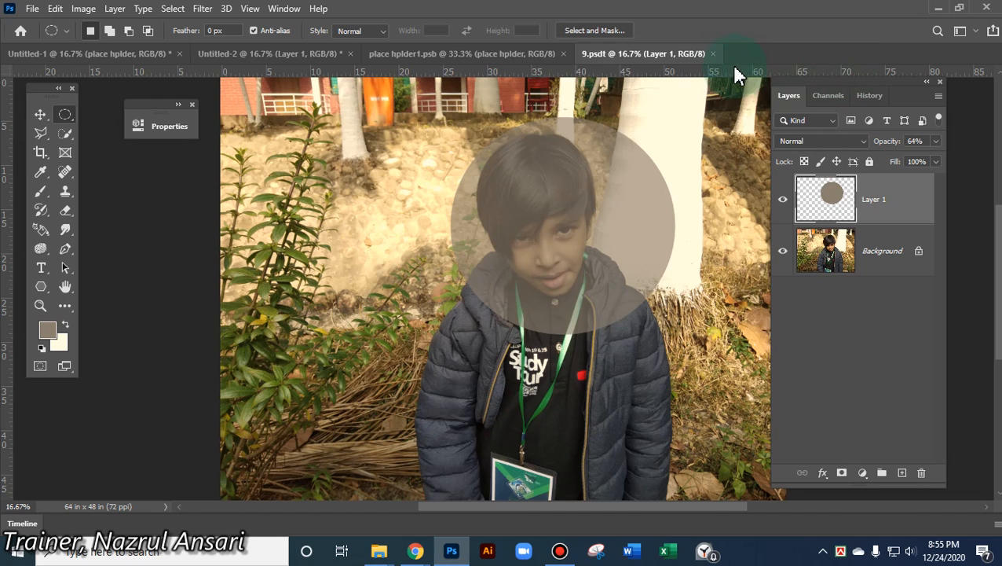
# Close 9.psdt and reopen the template from the Class 29 B25 folder in File Explorer
pyautogui.click(712, 54)
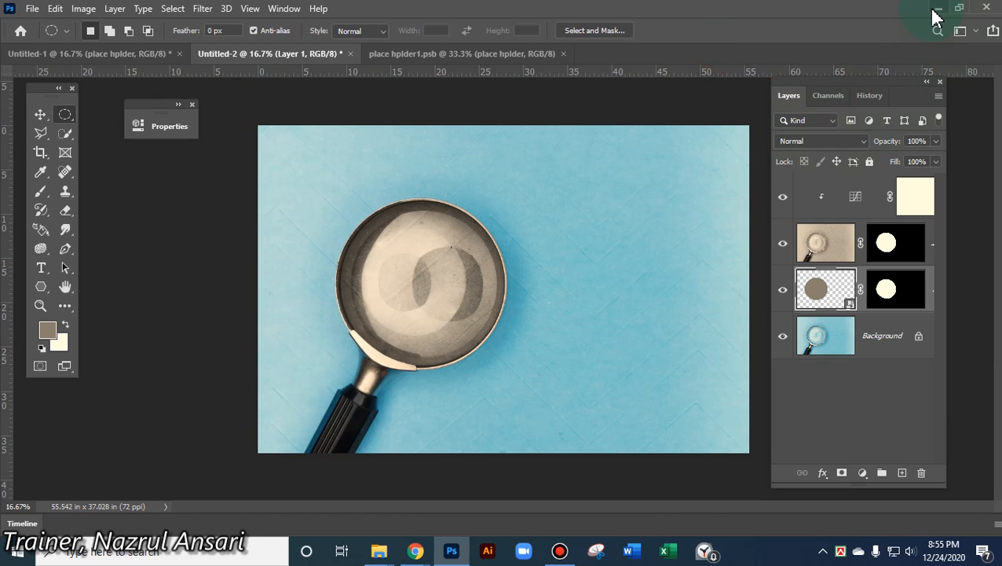
pyautogui.click(937, 11)
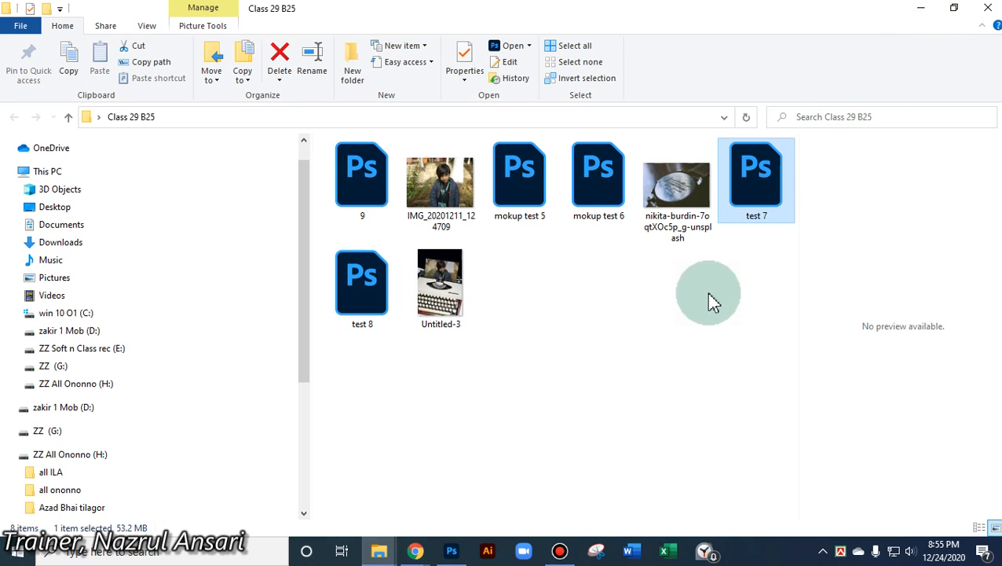
pyautogui.doubleClick(366, 185)
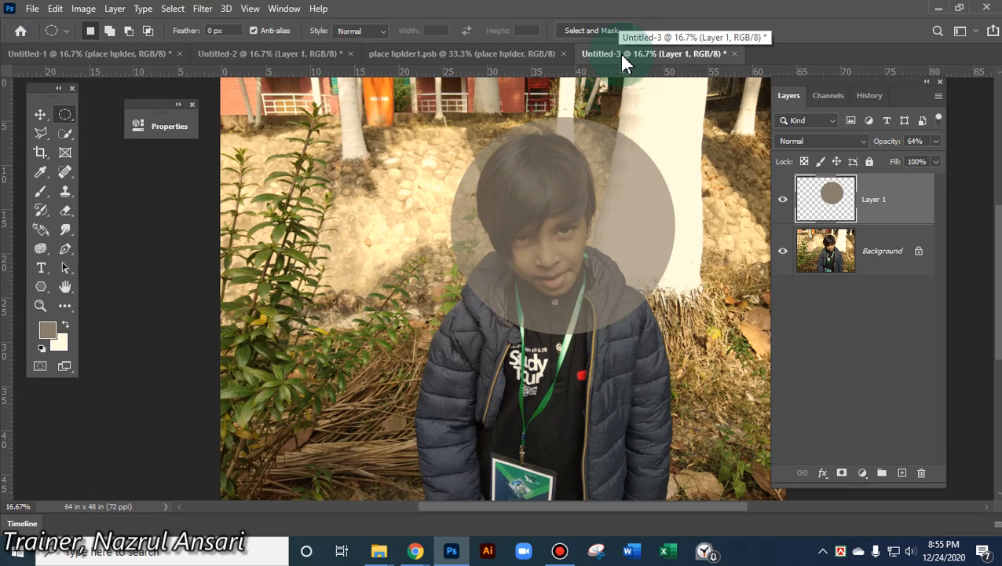
# Erase most of the circle on Layer 1 and erase broad strokes across the boy on the Background layer with the Eraser
pyautogui.click(42, 173)
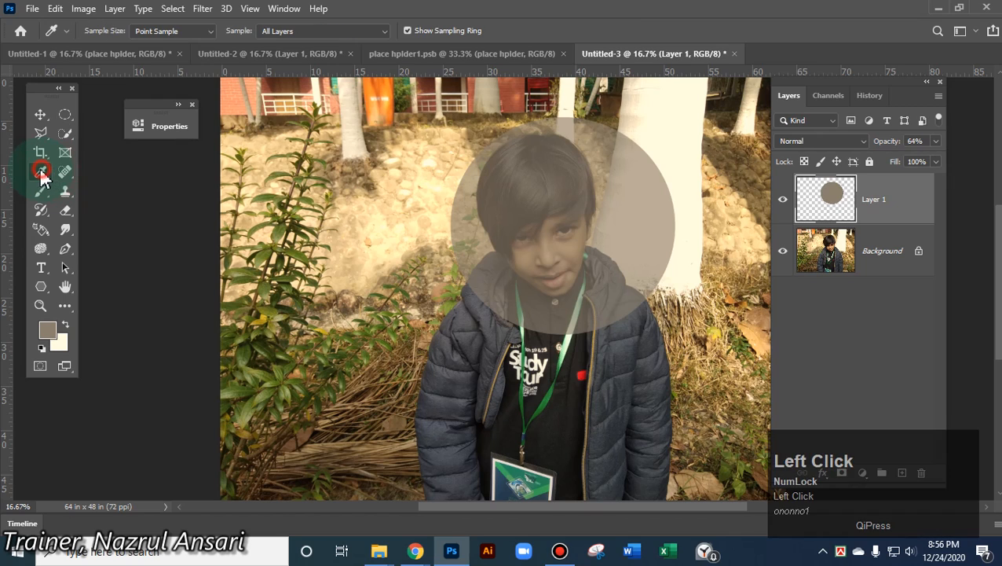
pyautogui.click(65, 210)
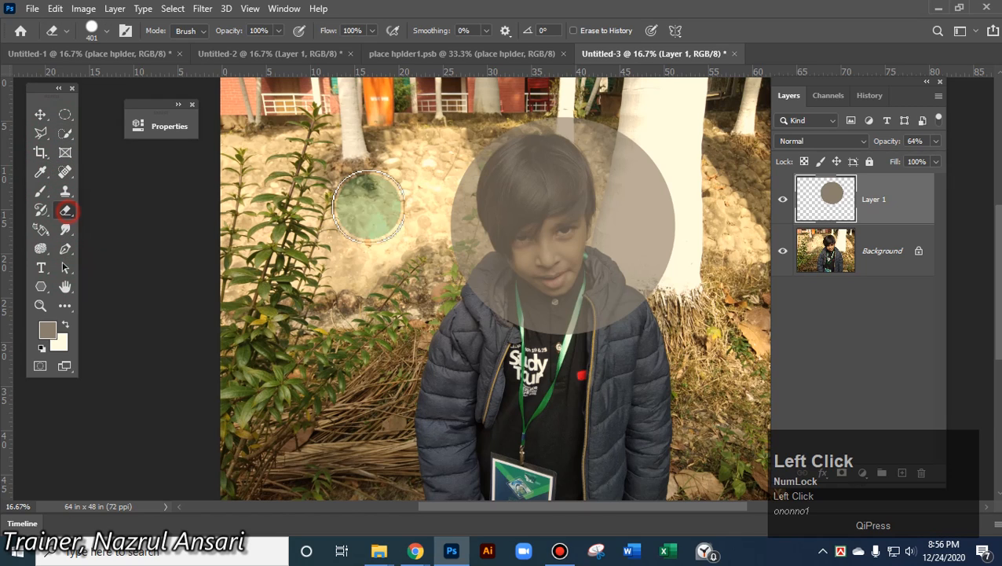
pyautogui.moveTo(583, 228)
pyautogui.mouseDown()
pyautogui.moveTo(472, 257)
pyautogui.moveTo(521, 265)
pyautogui.moveTo(494, 275)
pyautogui.moveTo(446, 236)
pyautogui.moveTo(268, 246)
pyautogui.moveTo(274, 300)
pyautogui.moveTo(623, 347)
pyautogui.moveTo(625, 242)
pyautogui.mouseUp()
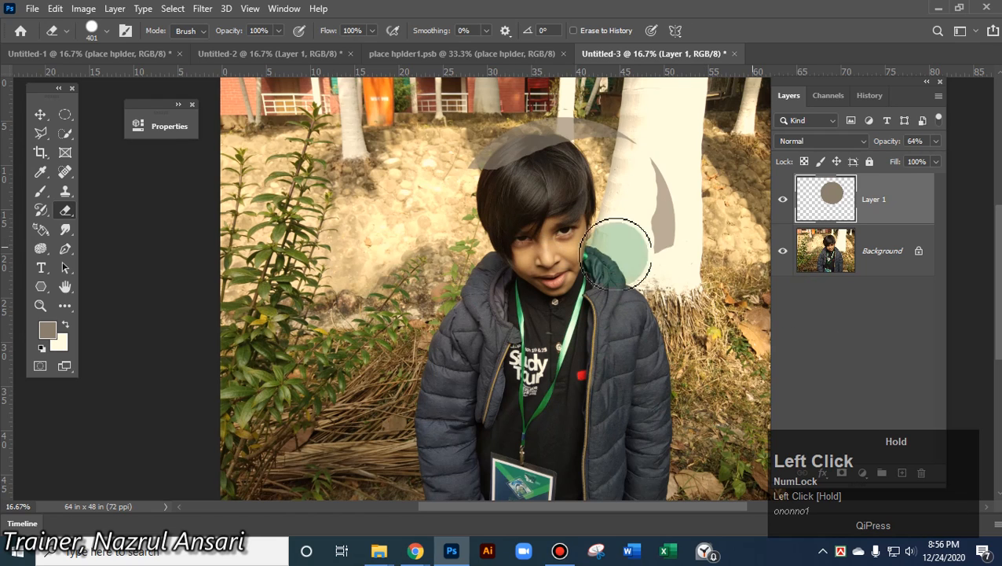
pyautogui.click(825, 253)
pyautogui.moveTo(382, 269)
pyautogui.mouseDown()
pyautogui.moveTo(426, 332)
pyautogui.moveTo(386, 354)
pyautogui.moveTo(539, 338)
pyautogui.moveTo(562, 192)
pyautogui.mouseUp()
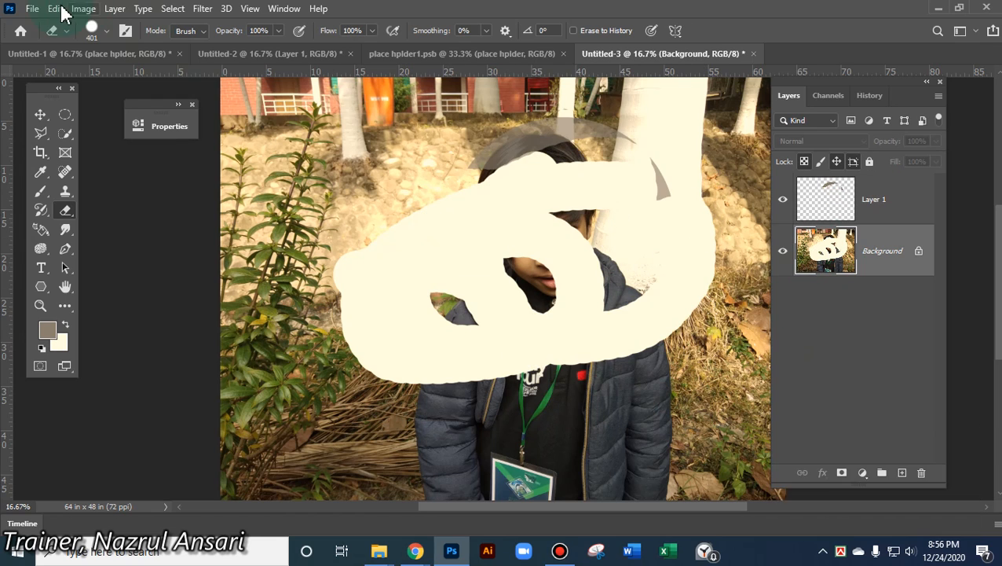
# Start saving the erased document, cancel the save, and close the document without keeping its changes
pyautogui.click(31, 8)
pyautogui.click(56, 173)
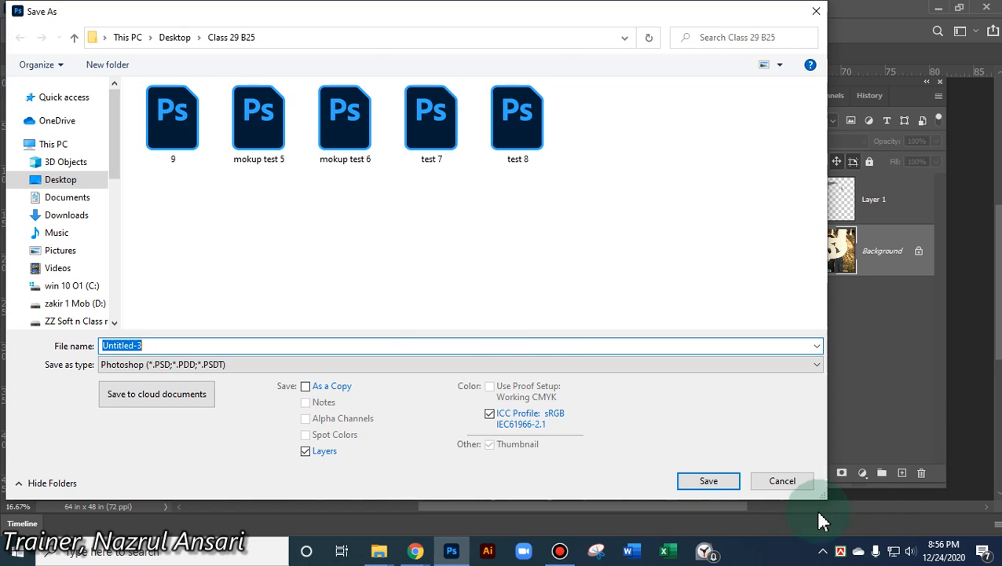
pyautogui.click(779, 482)
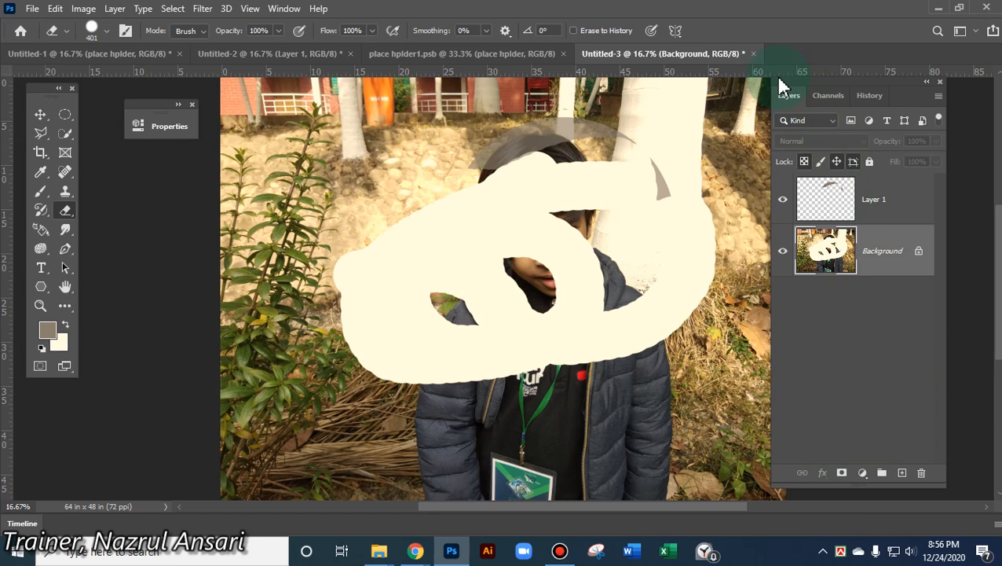
pyautogui.click(754, 55)
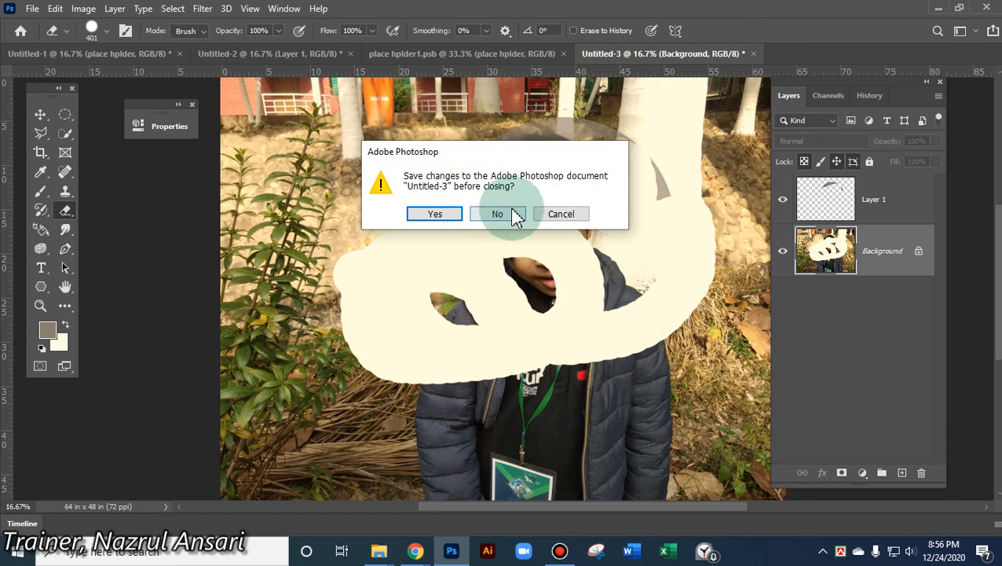
pyautogui.click(511, 214)
pyautogui.moveTo(548, 11)
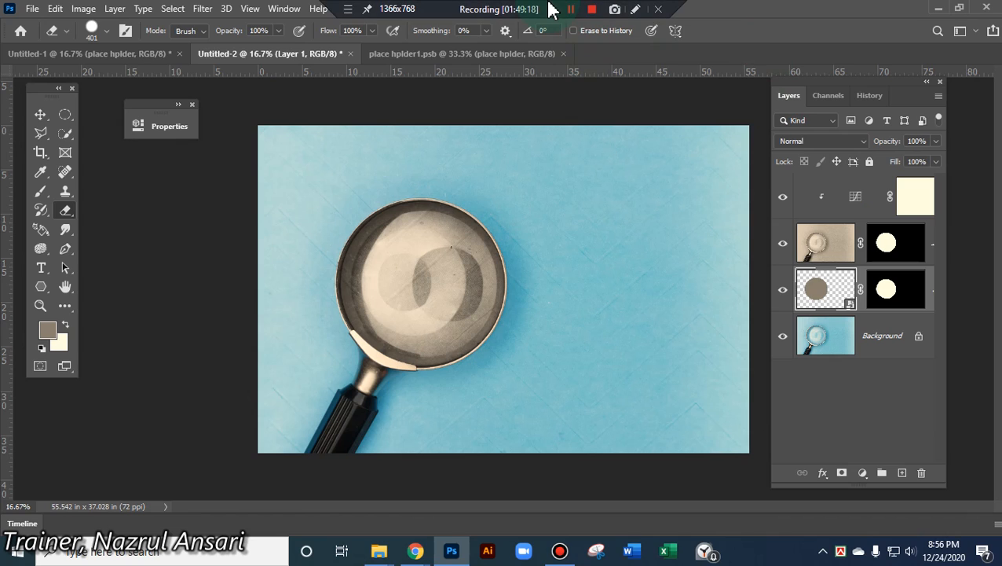